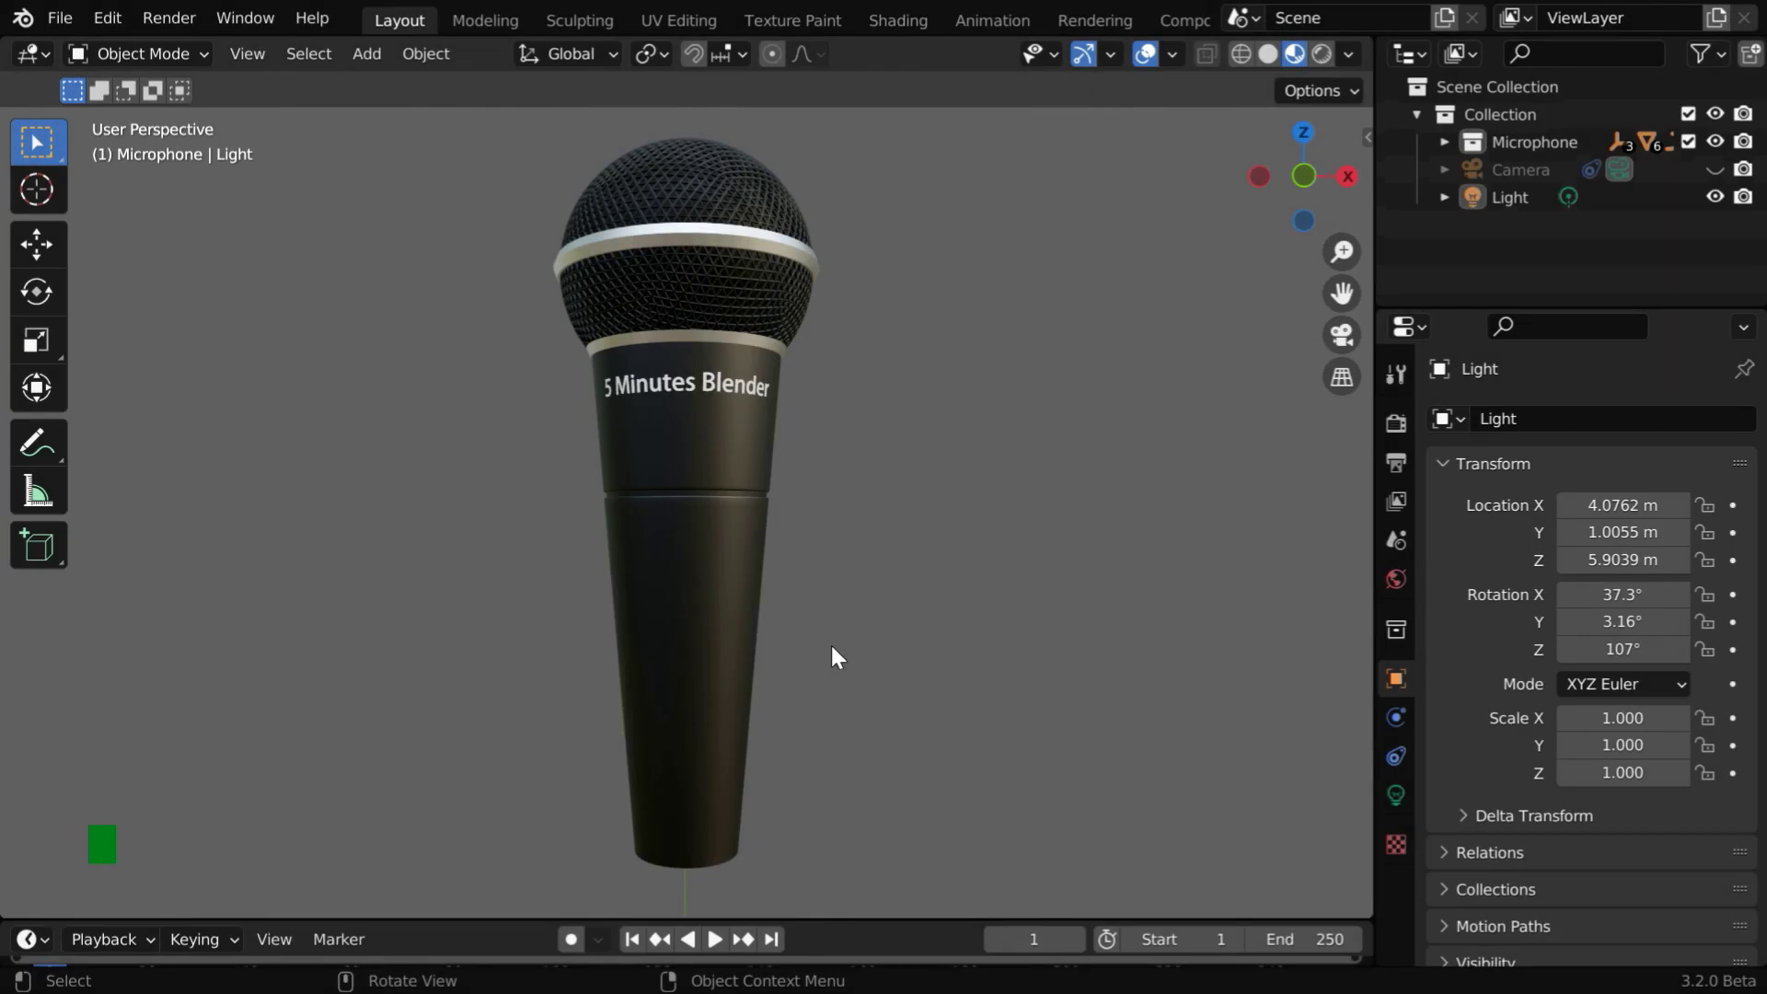
- Start a new General scene and delete the default cube
middle_drag(860, 696, 864, 604)
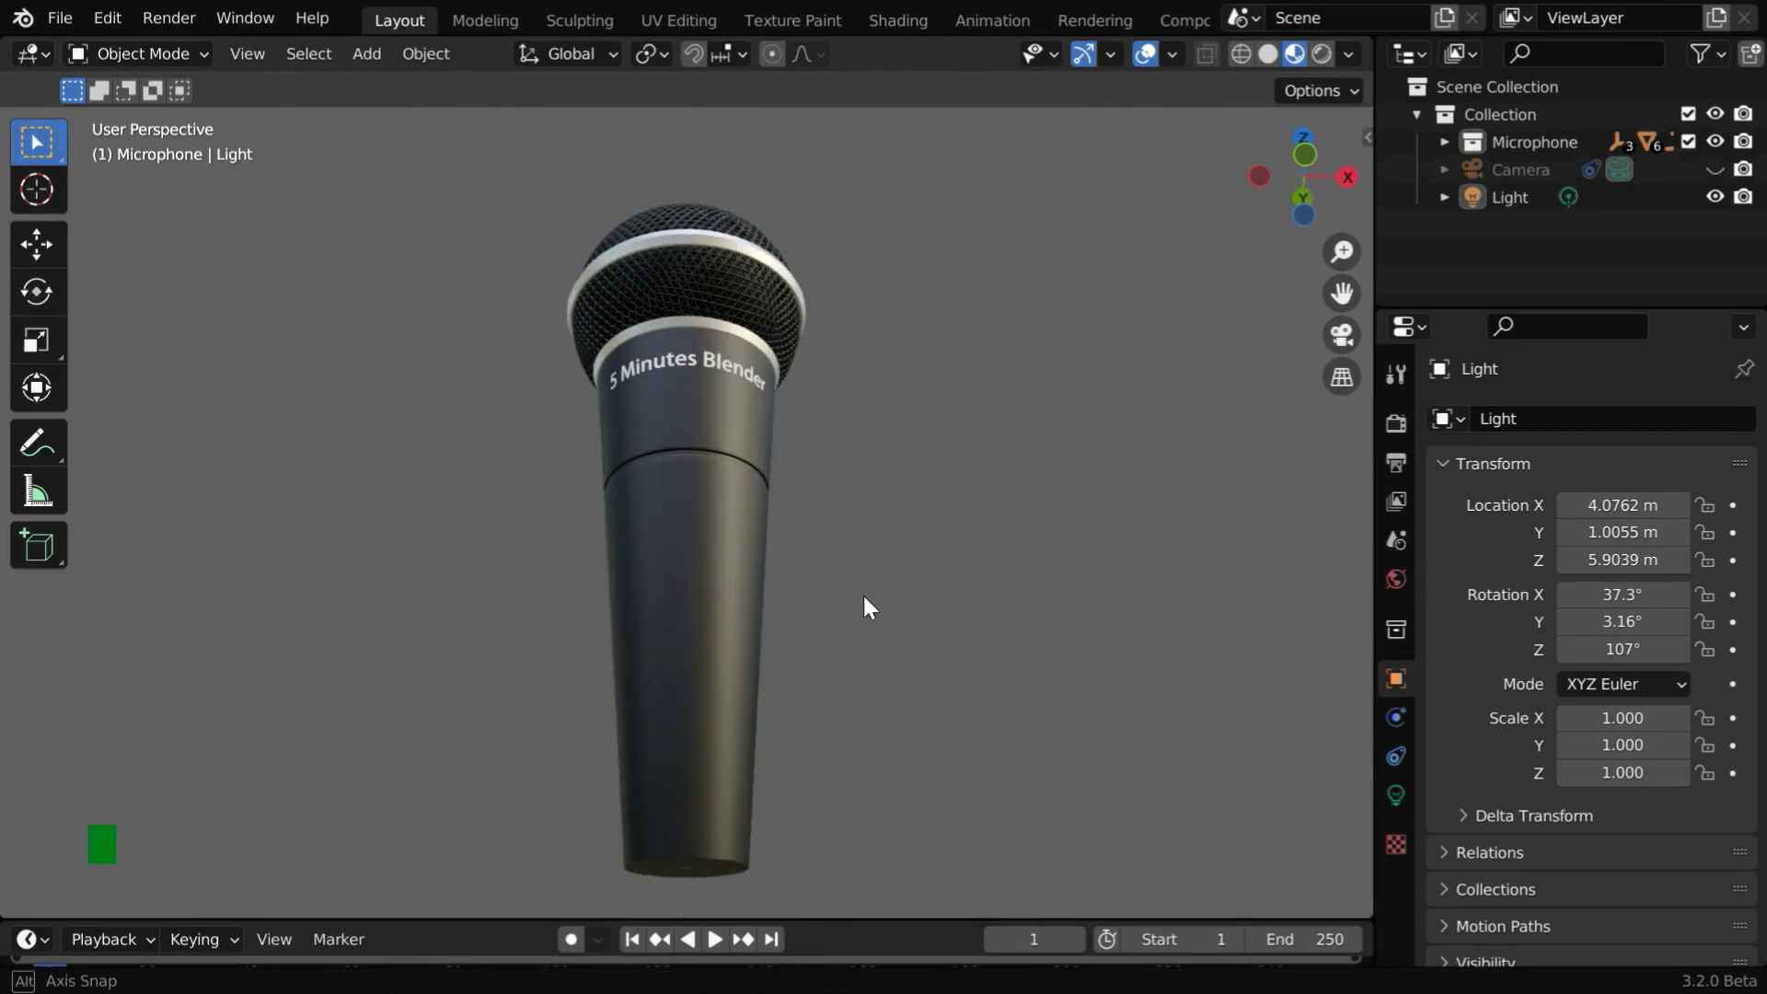
middle_drag(885, 664, 827, 593)
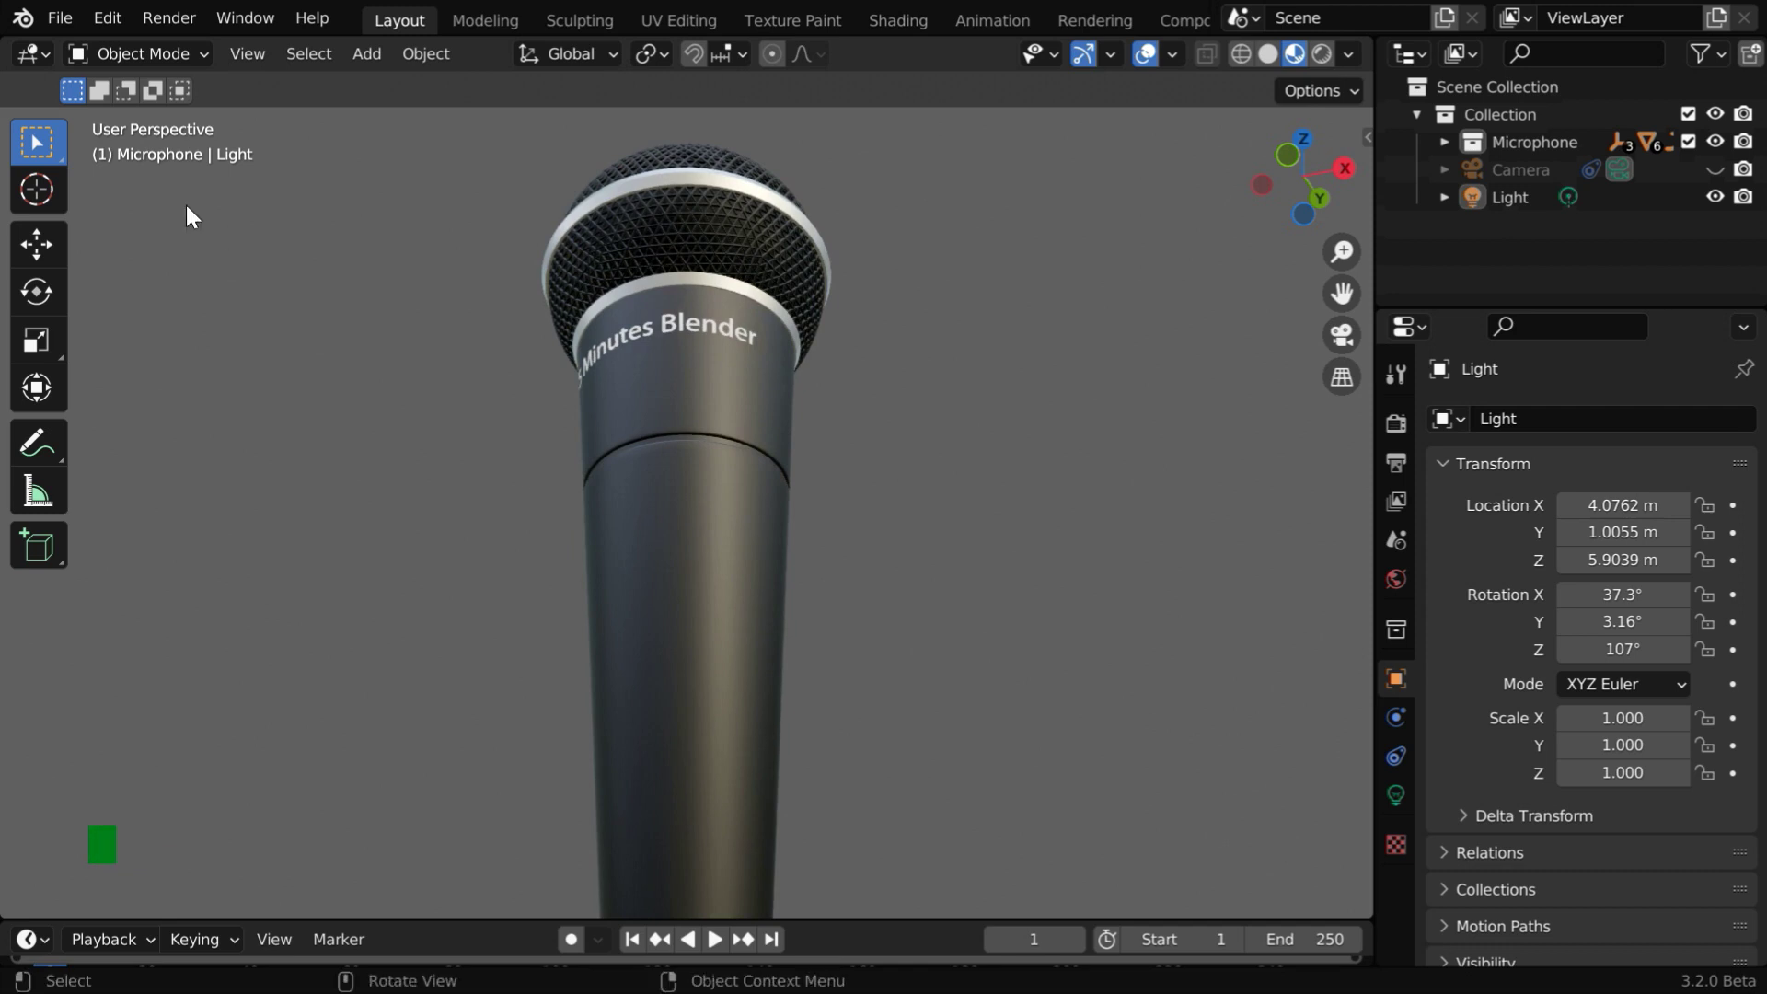
click(73, 28)
mouse_move(221, 49)
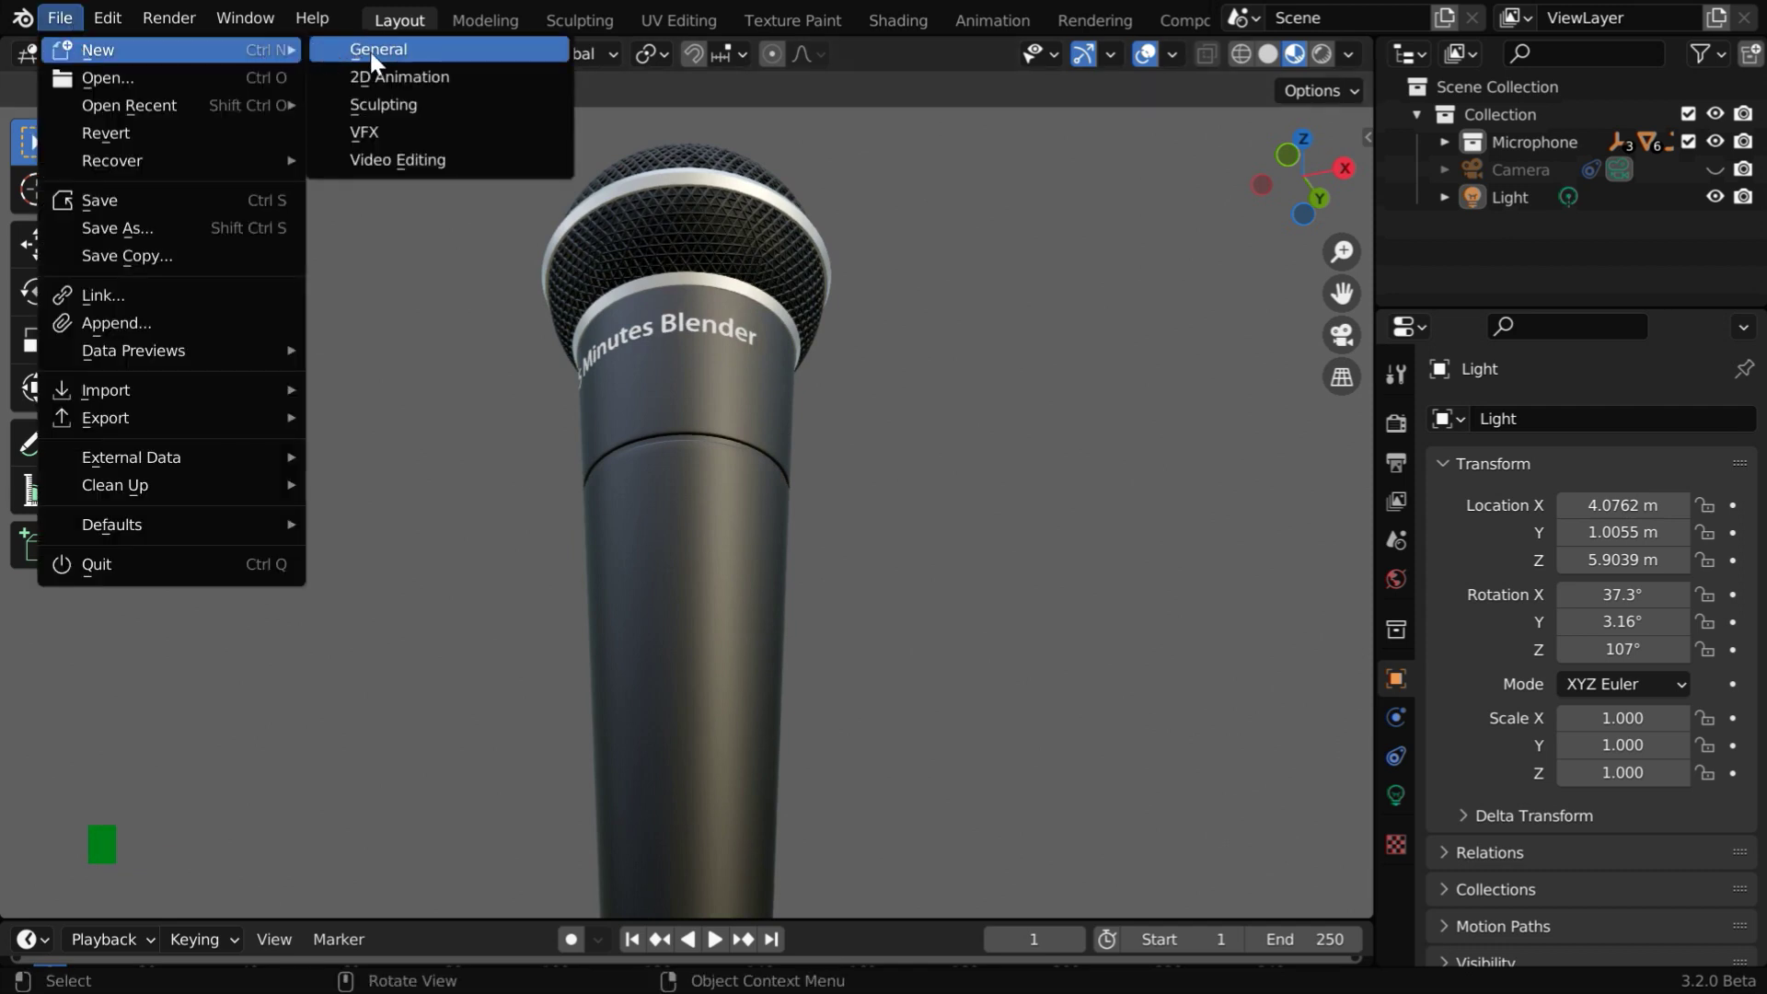
click(368, 48)
key(x)
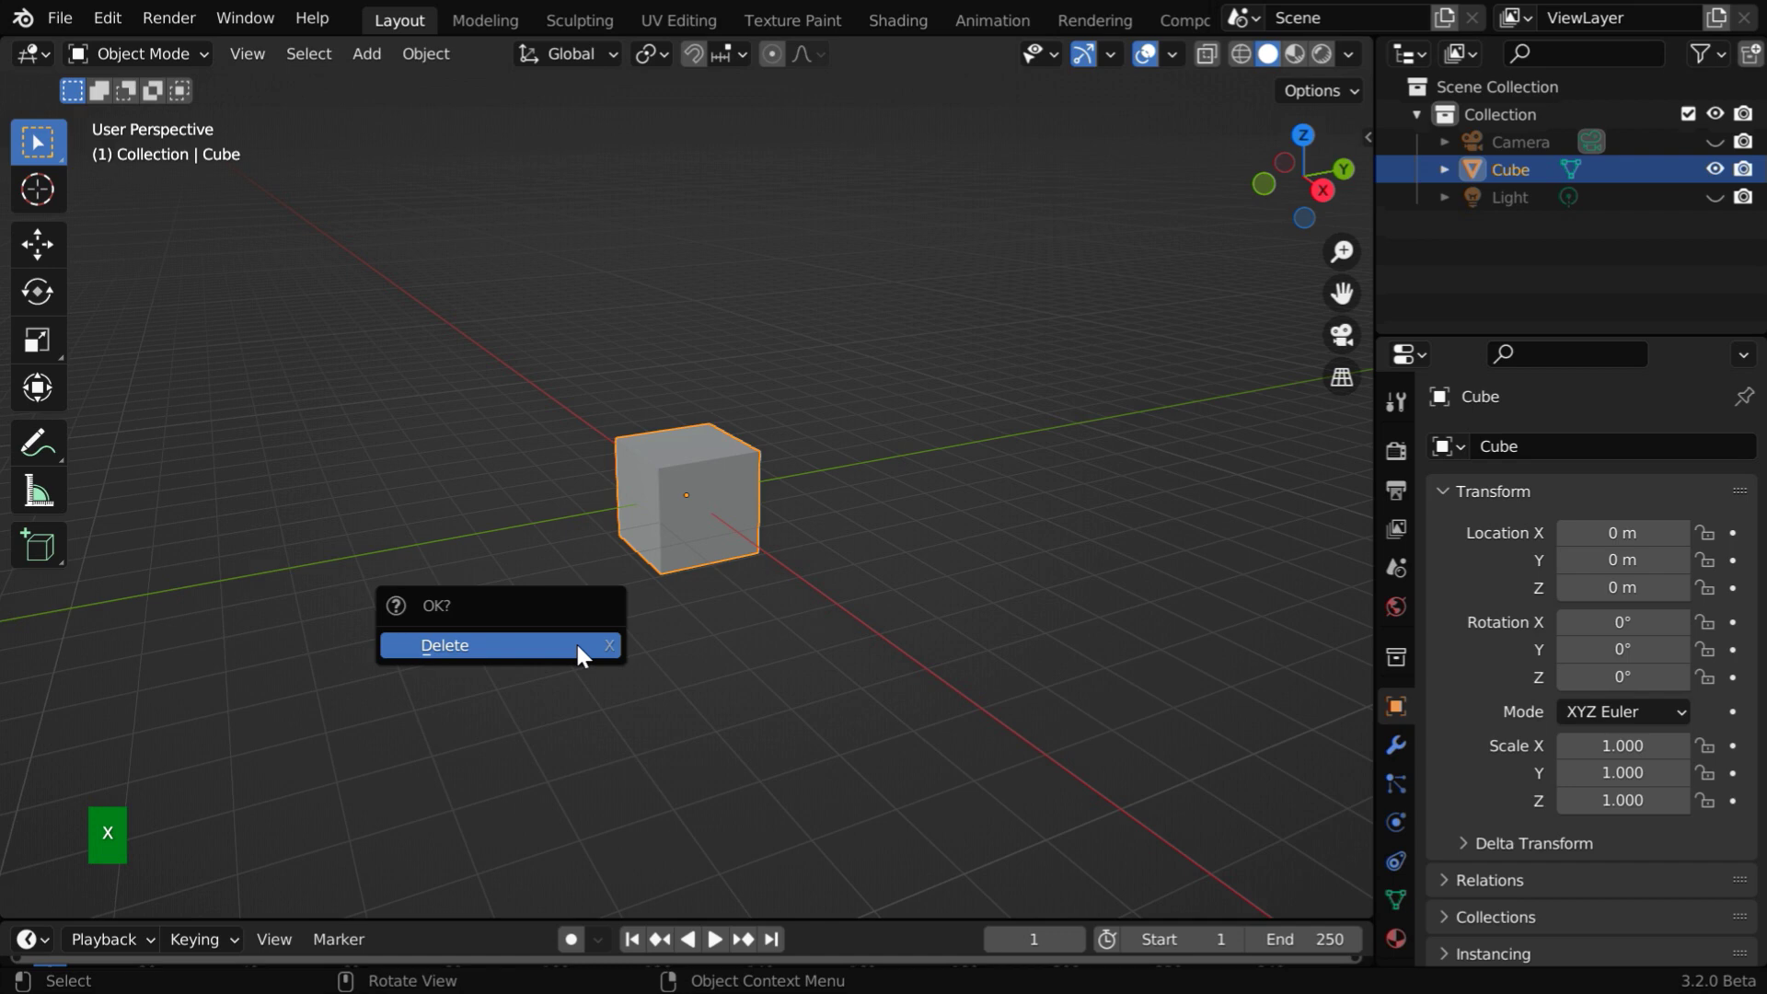
click(577, 644)
- Add a cylinder mesh and raise it 1 m along Z
click(367, 57)
mouse_move(375, 85)
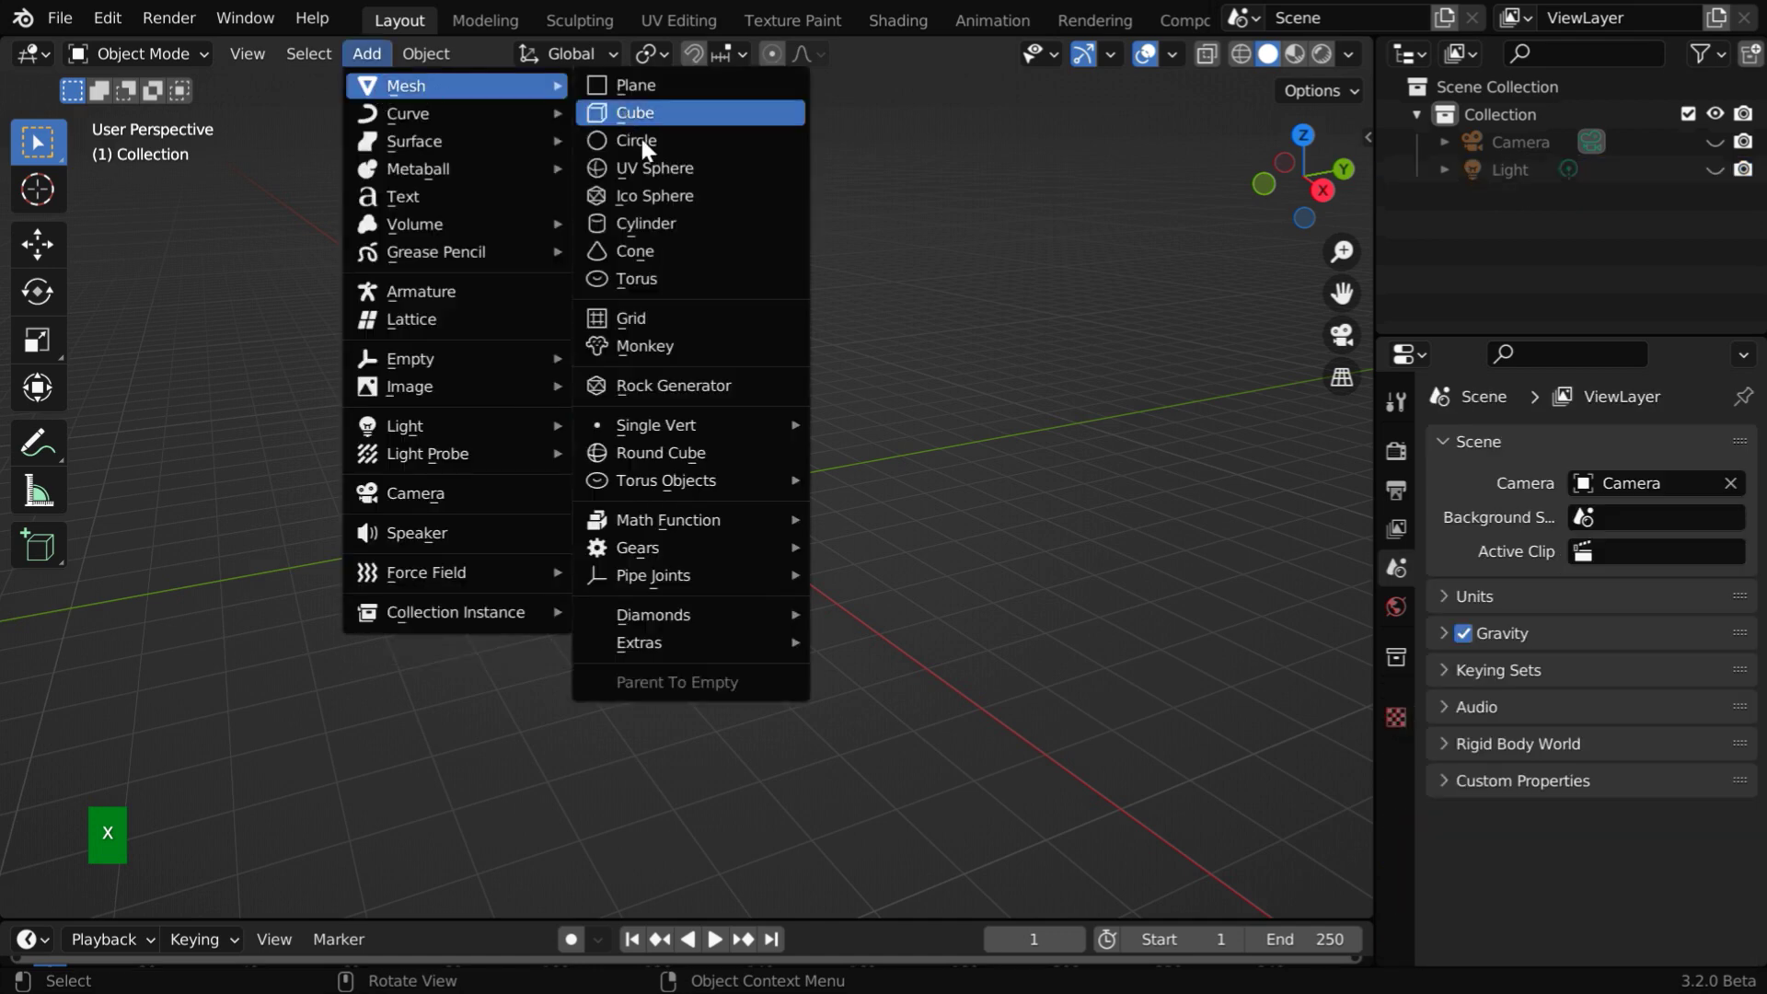
click(666, 217)
key(g)
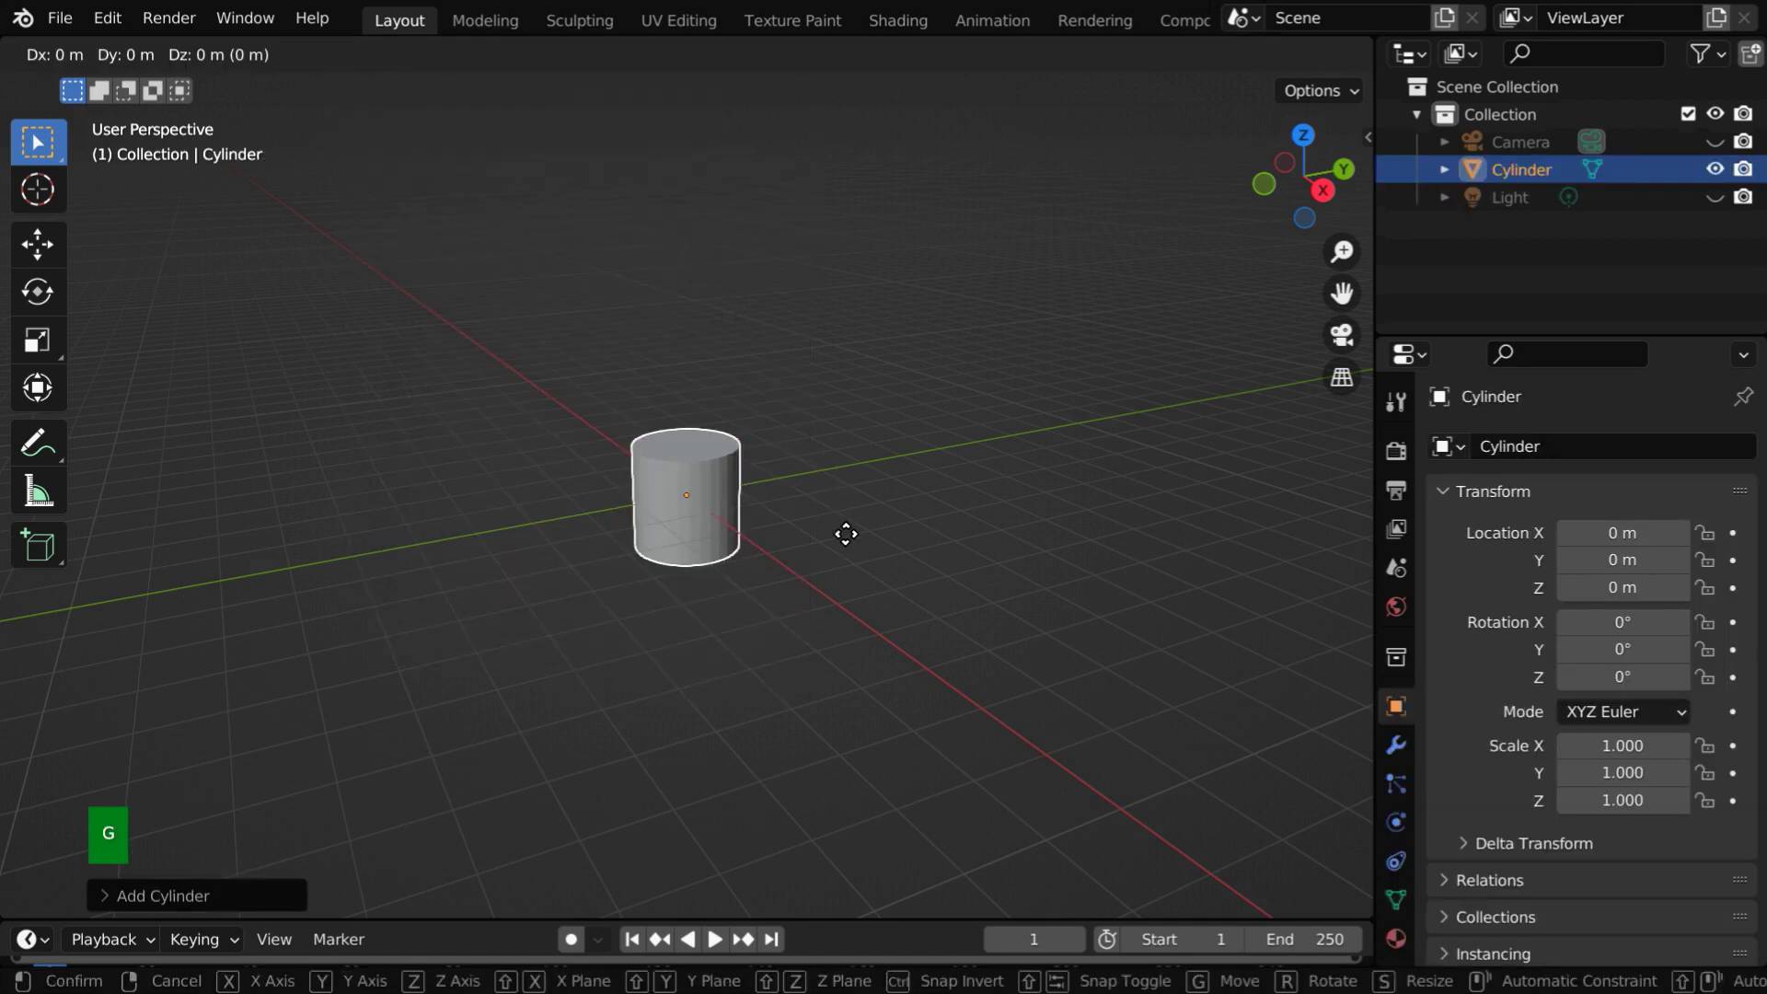
key(z)
key(1)
key(Return)
- Scale the cylinder to 0.15 in X and Y and 0.5 in Z
scroll(847, 534, down, 4)
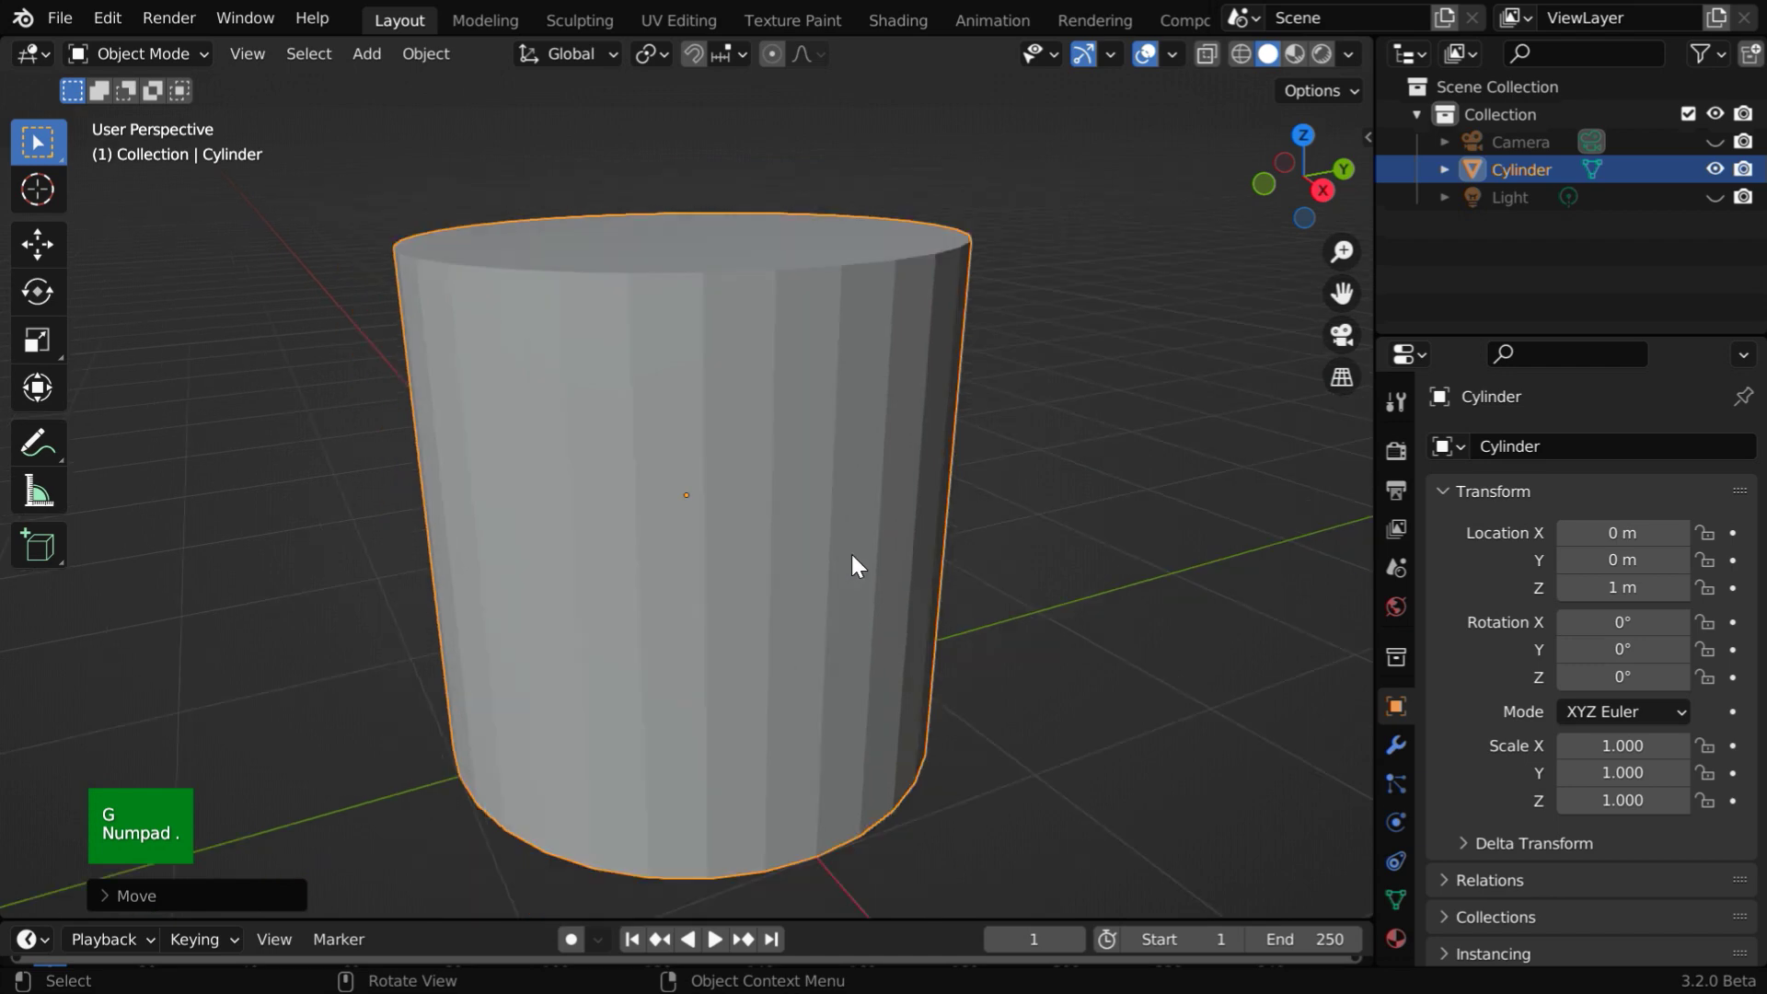
drag(1623, 745, 1623, 773)
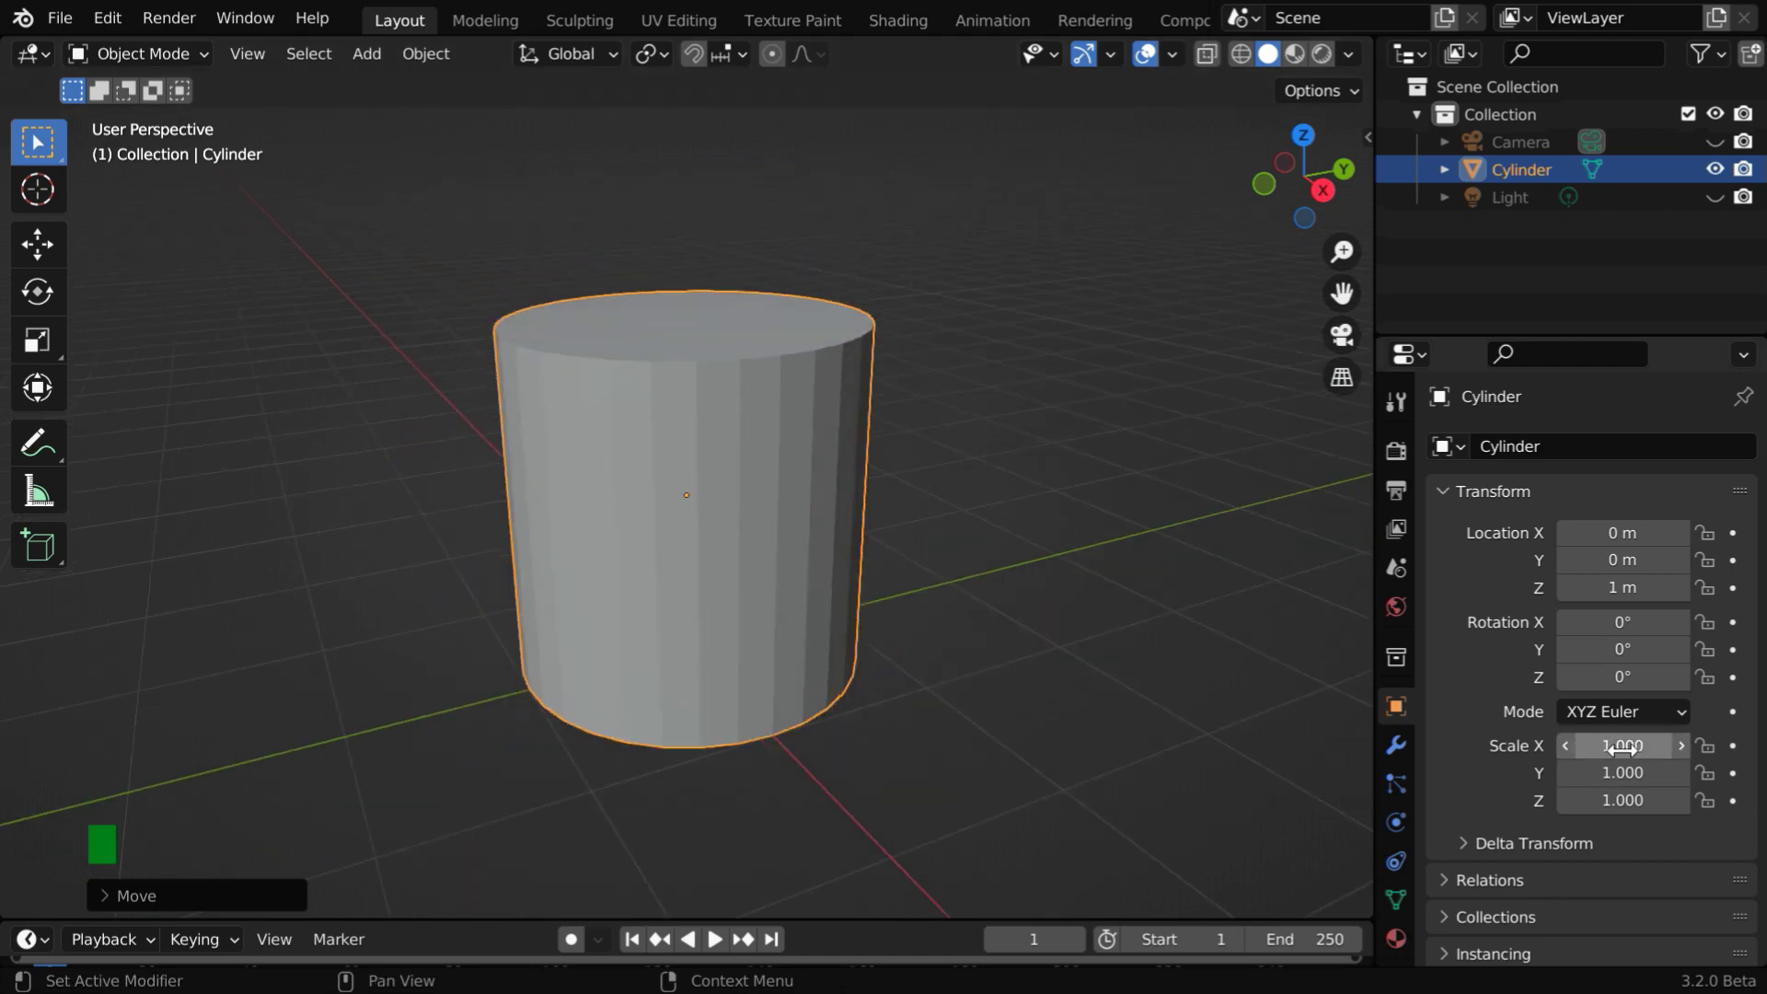
text(0.15)
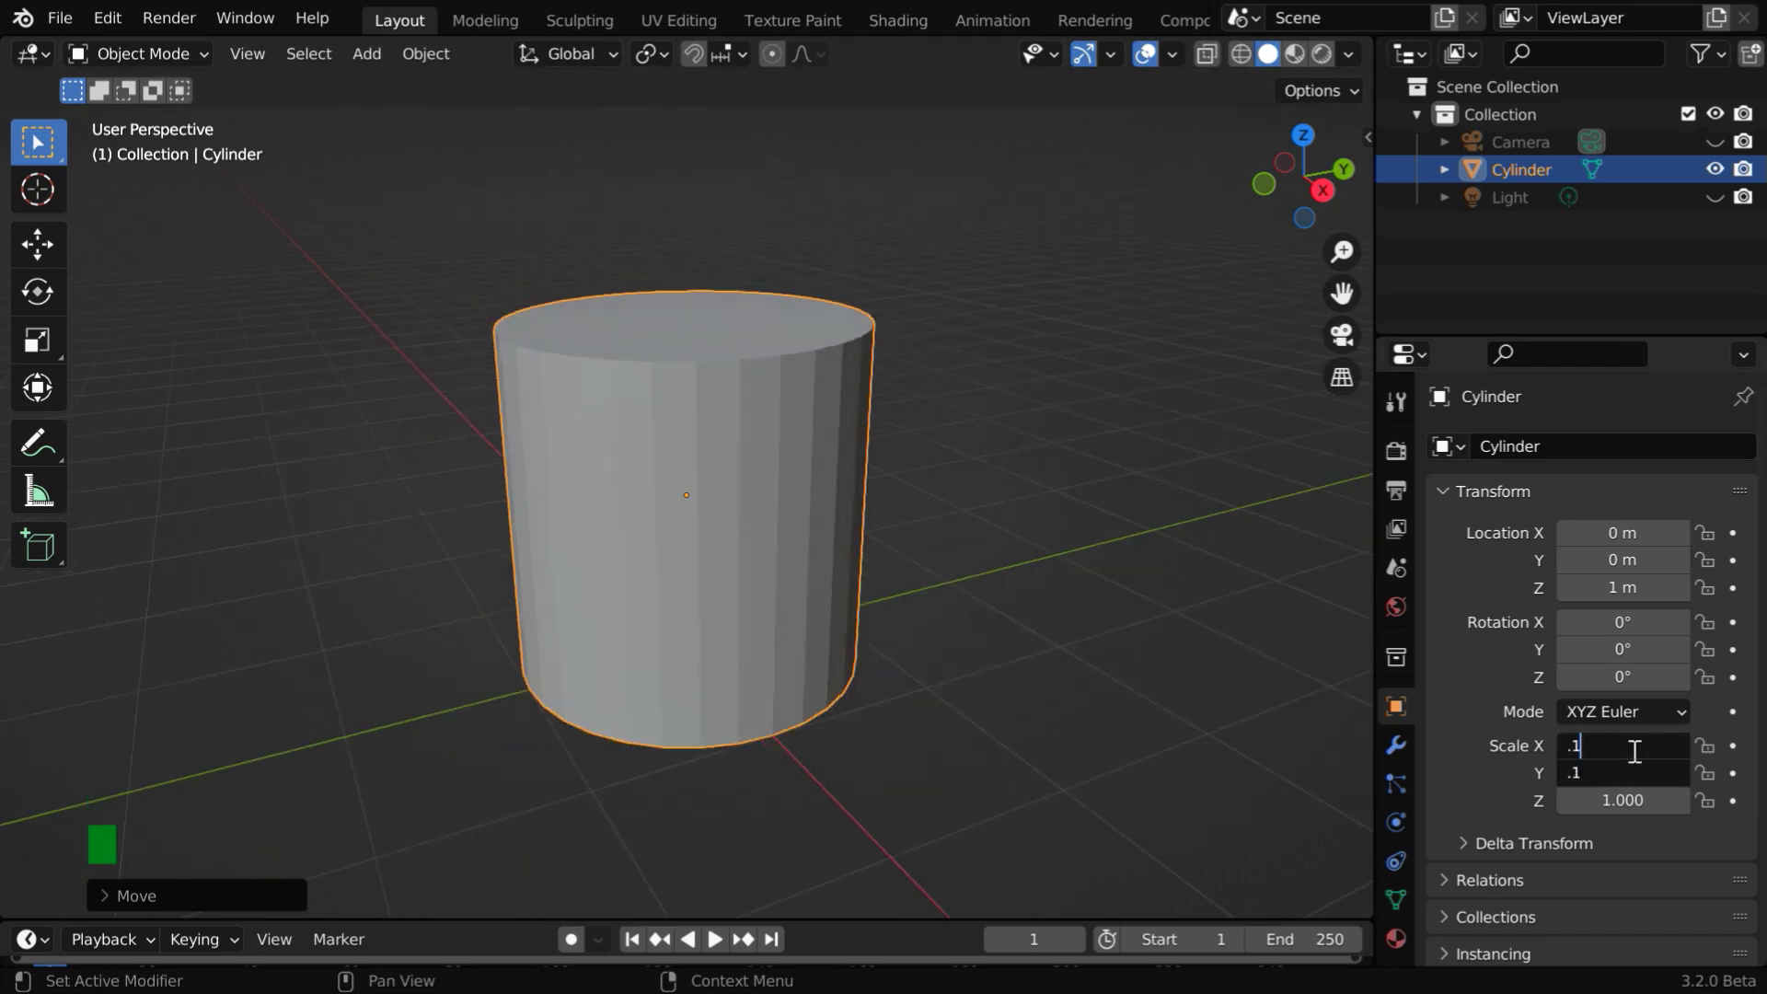
key(Return)
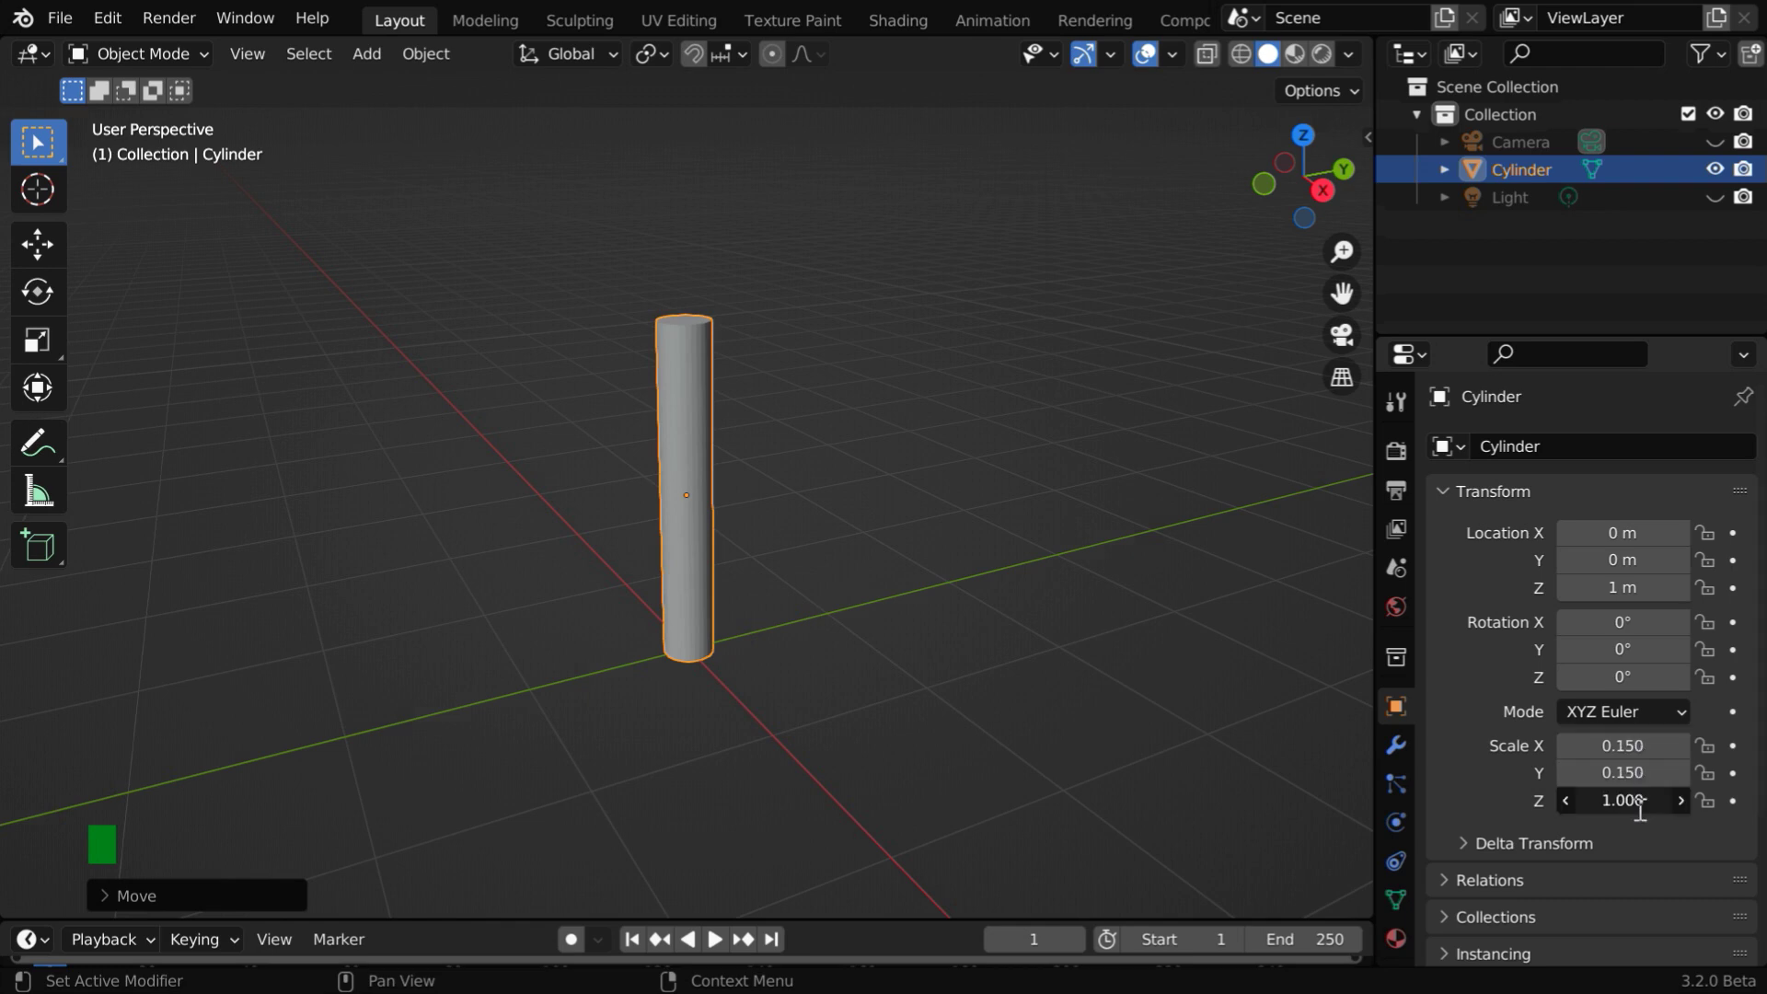
click(1638, 806)
text(.5)
key(Return)
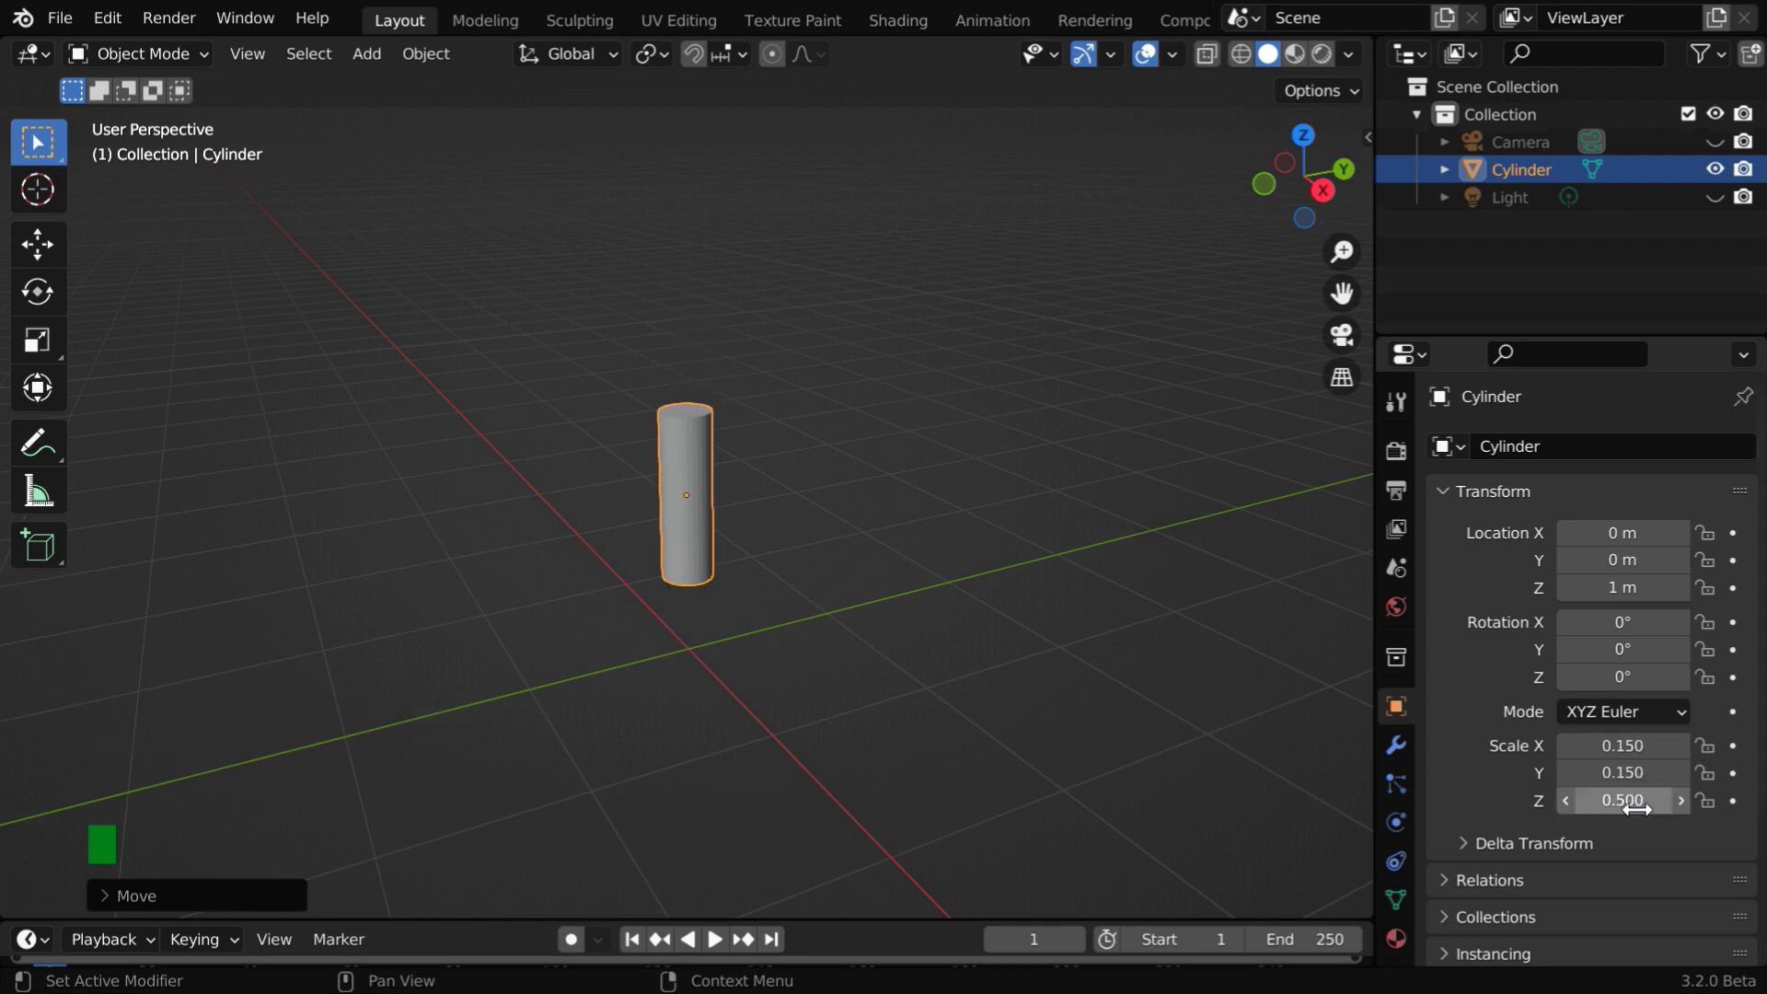
scroll(778, 652, up, 3)
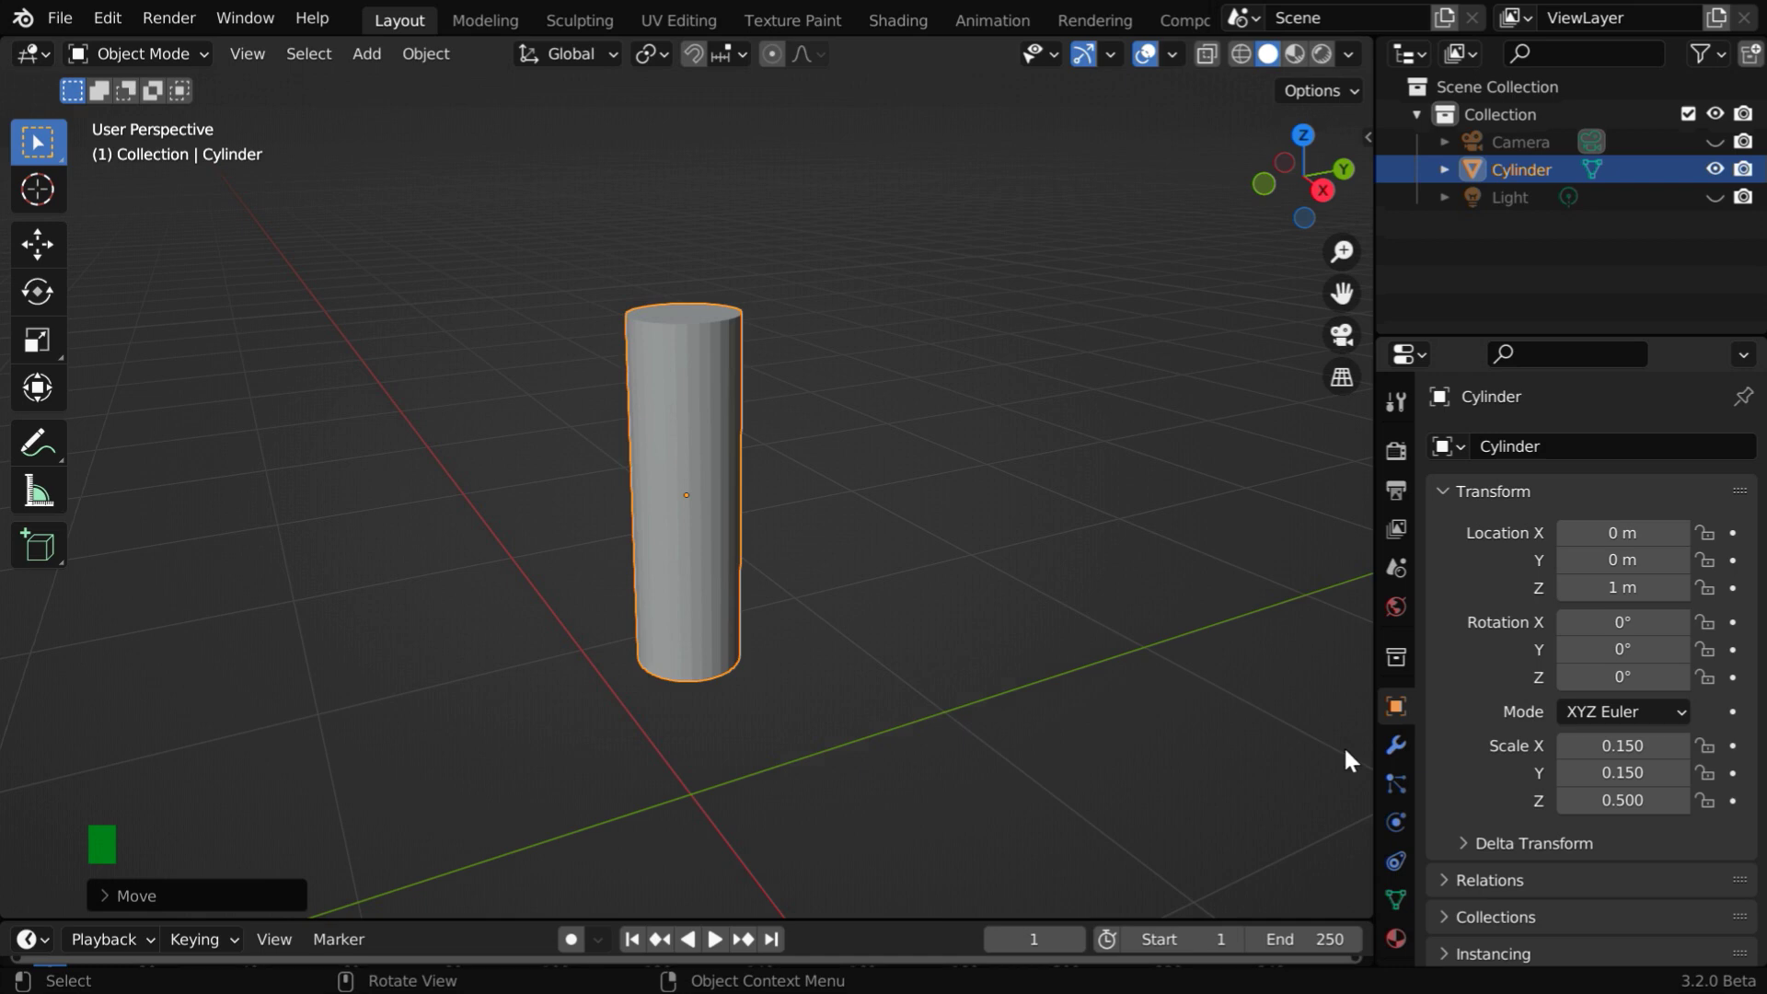
- Add Edge Split and Subdivision Surface modifiers, with viewport subdivision level 2
click(1395, 746)
click(1484, 448)
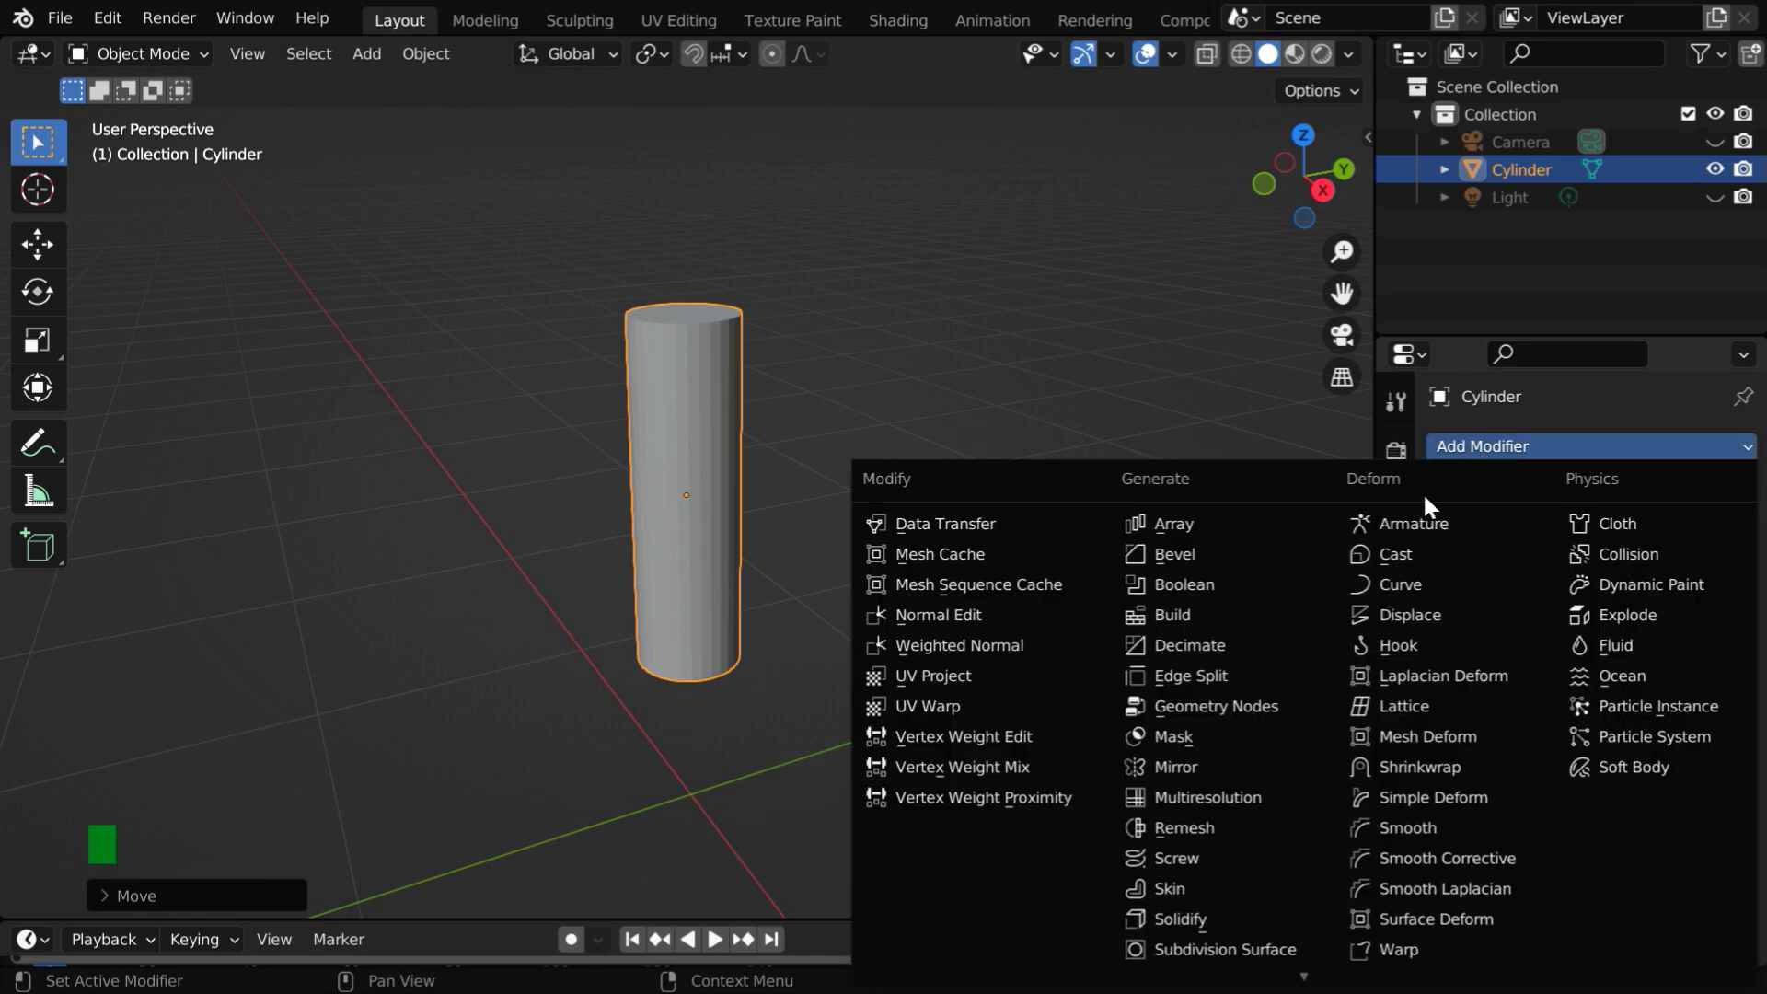
click(1245, 675)
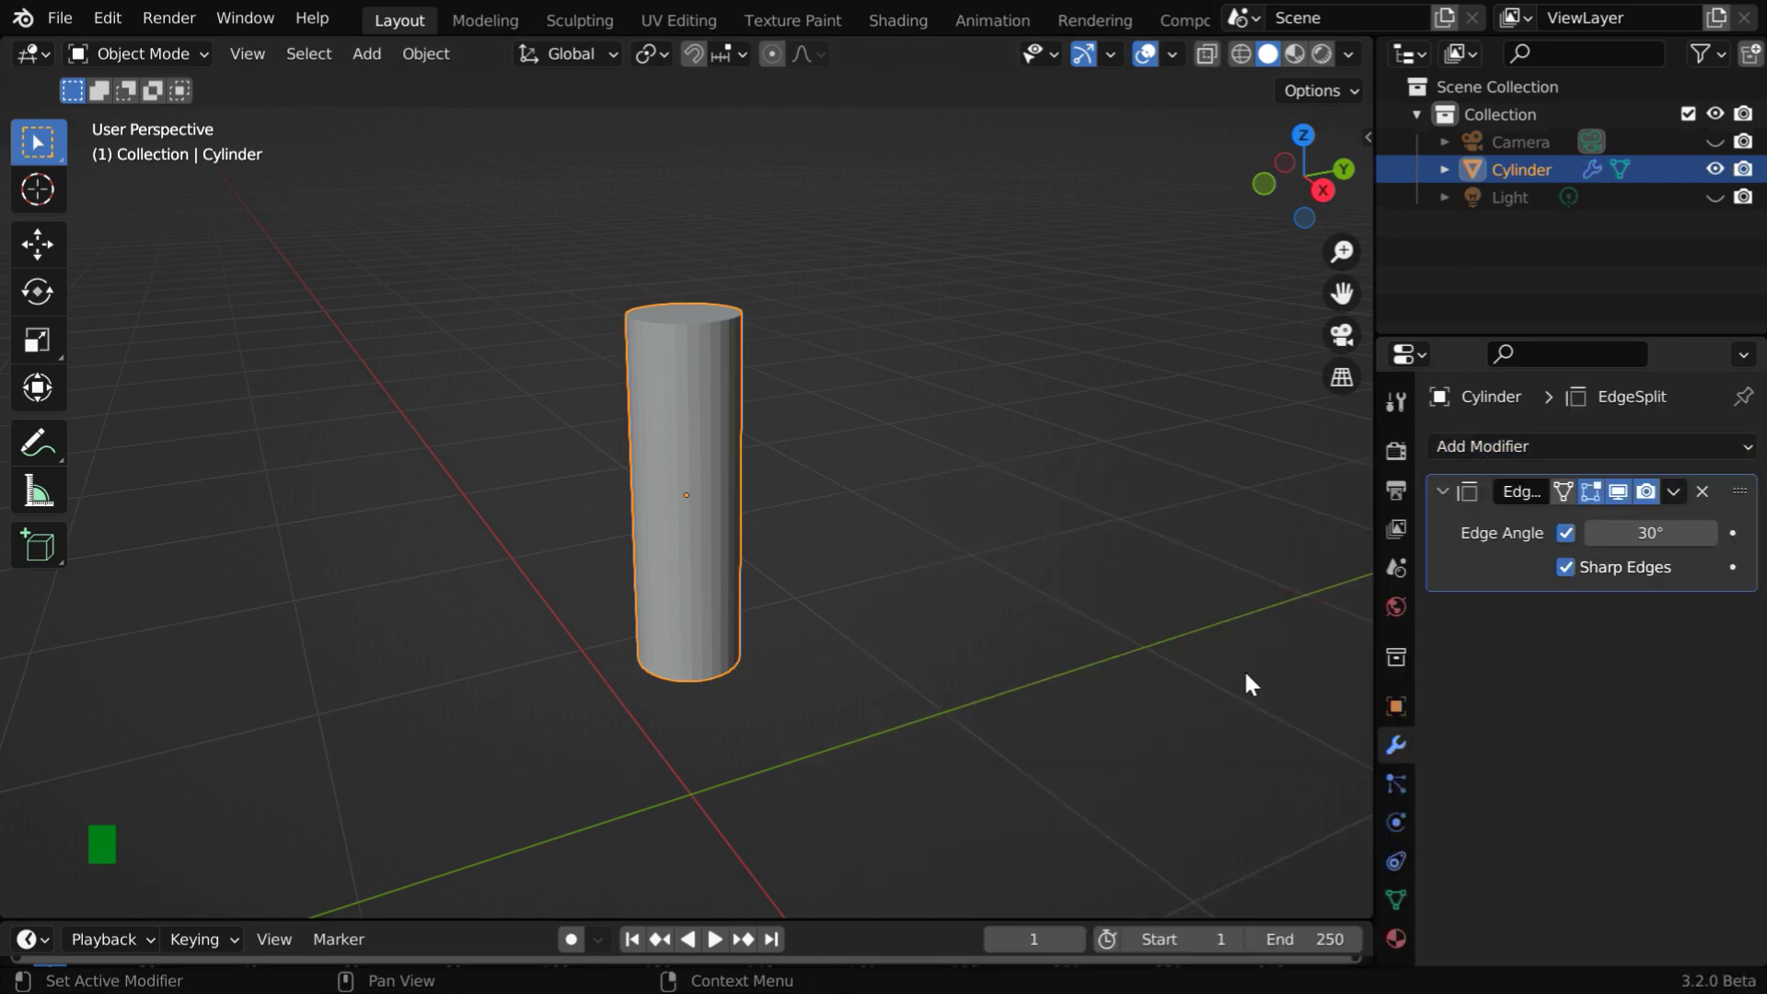
click(1498, 449)
click(1266, 958)
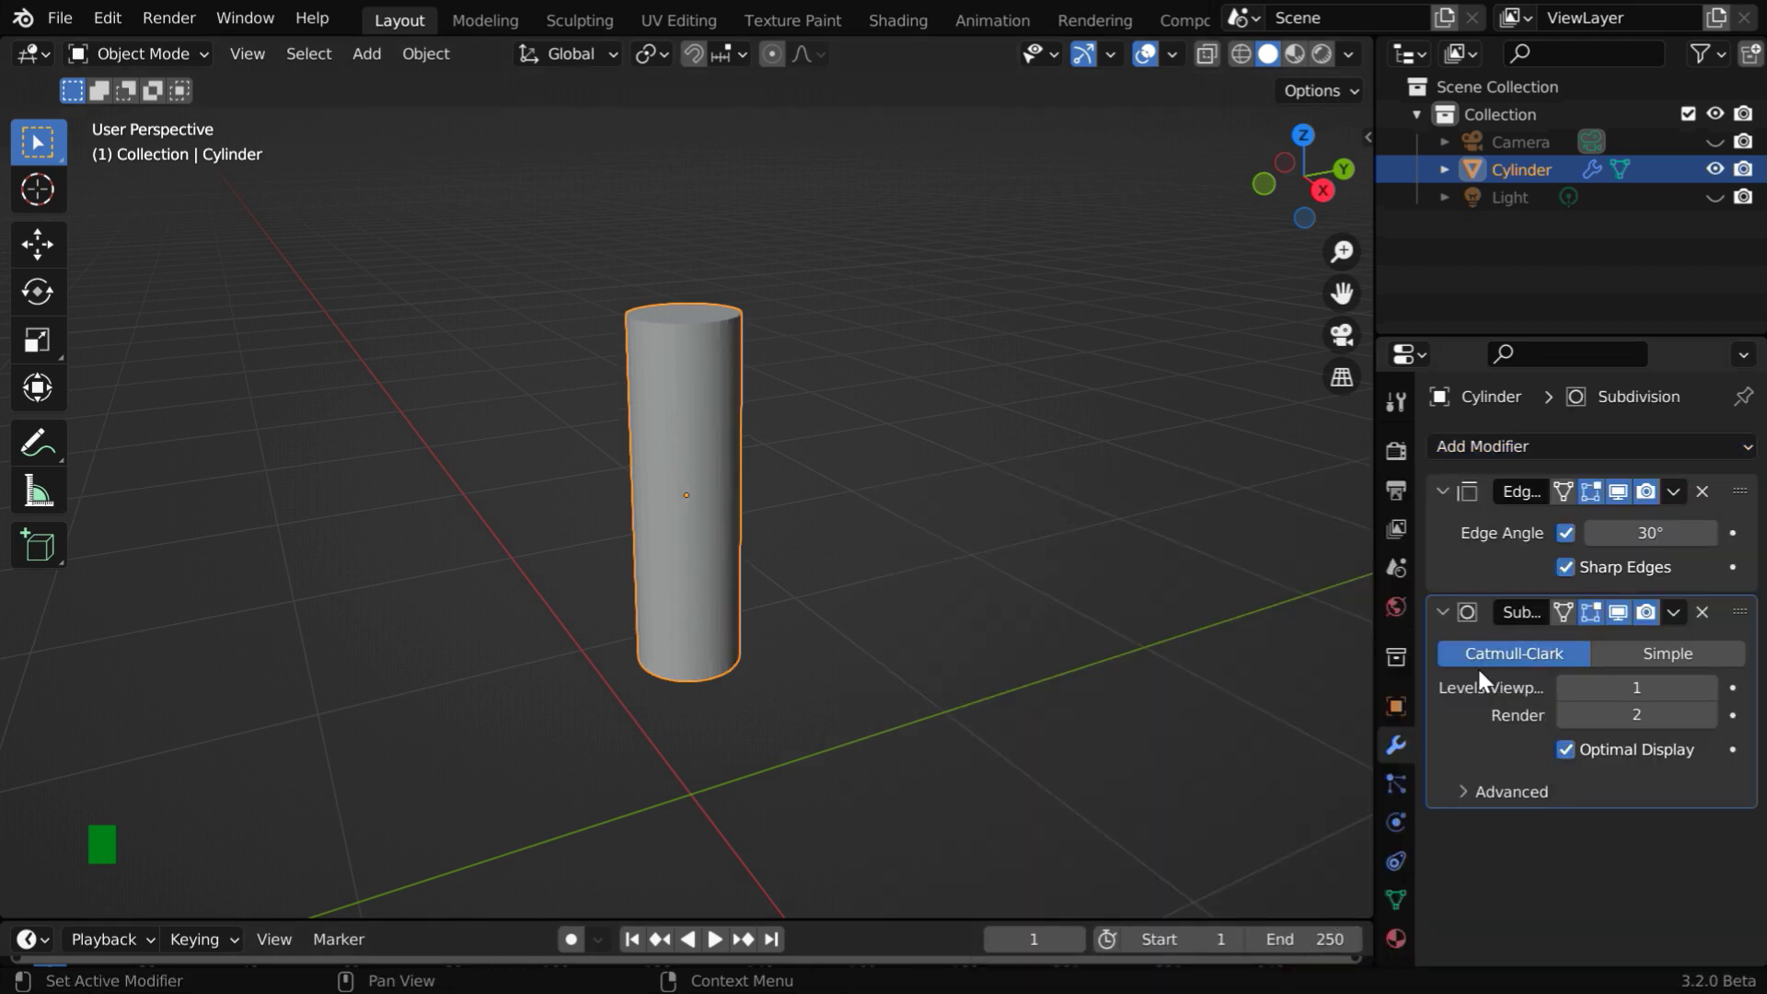
click(1709, 689)
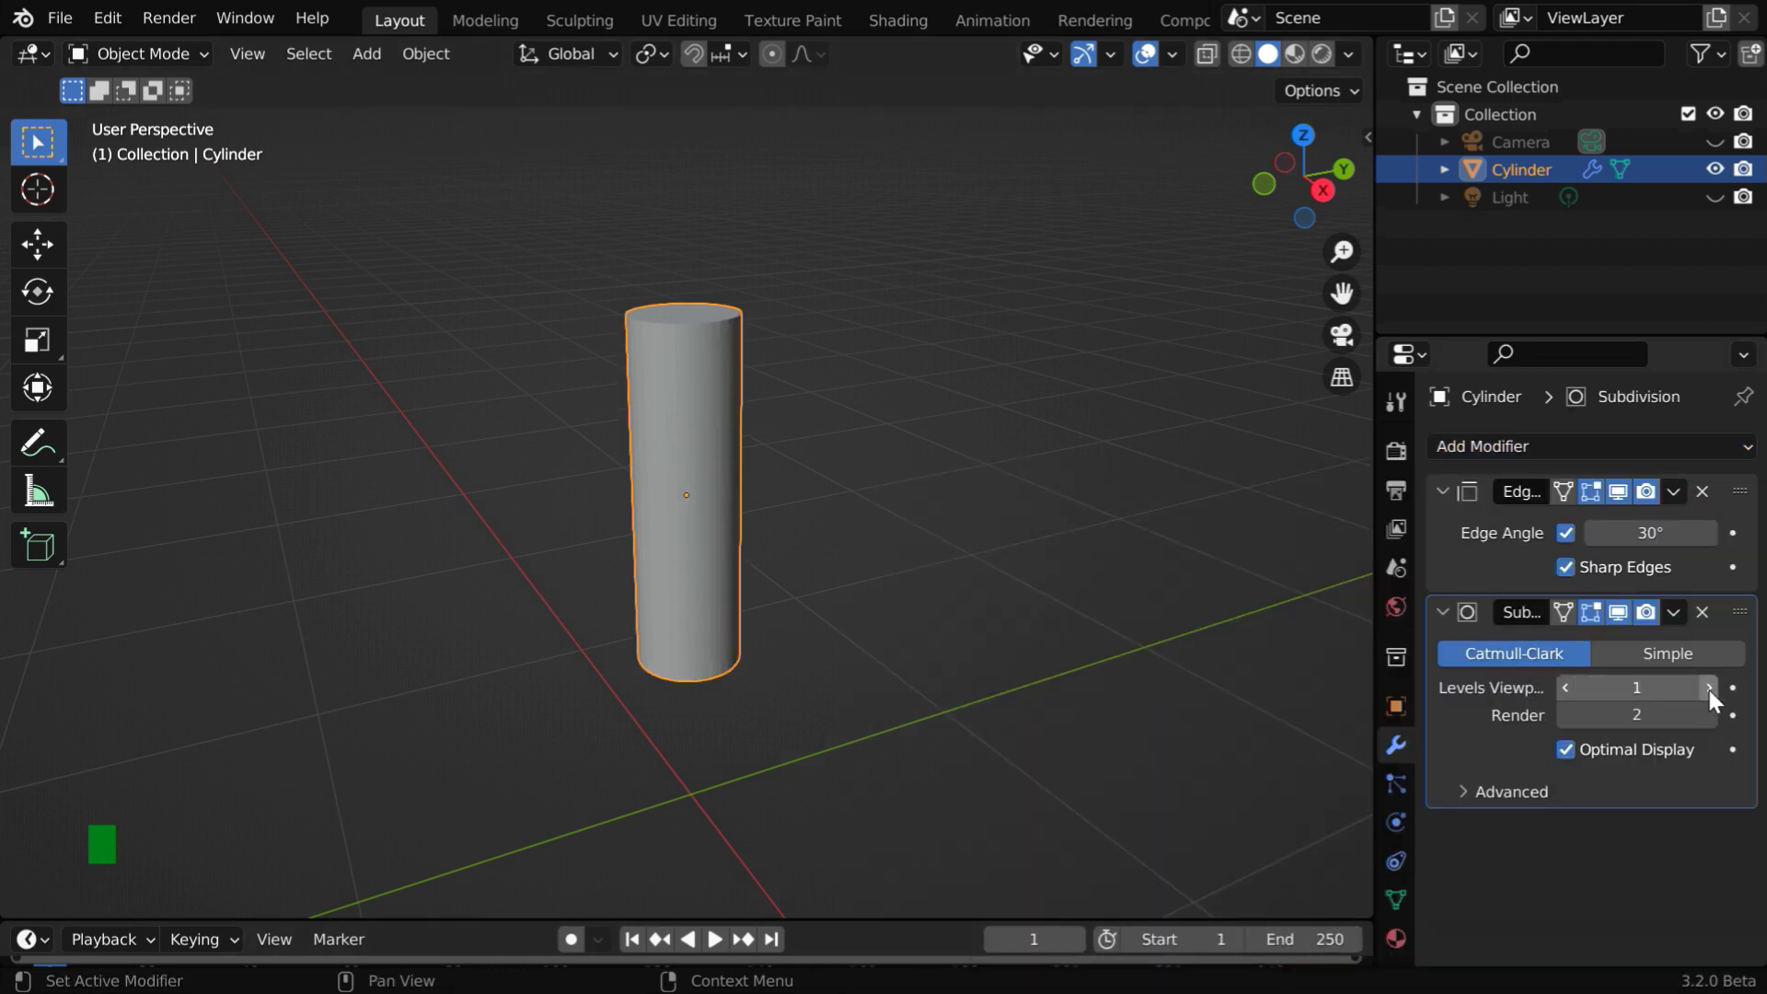
click(1443, 613)
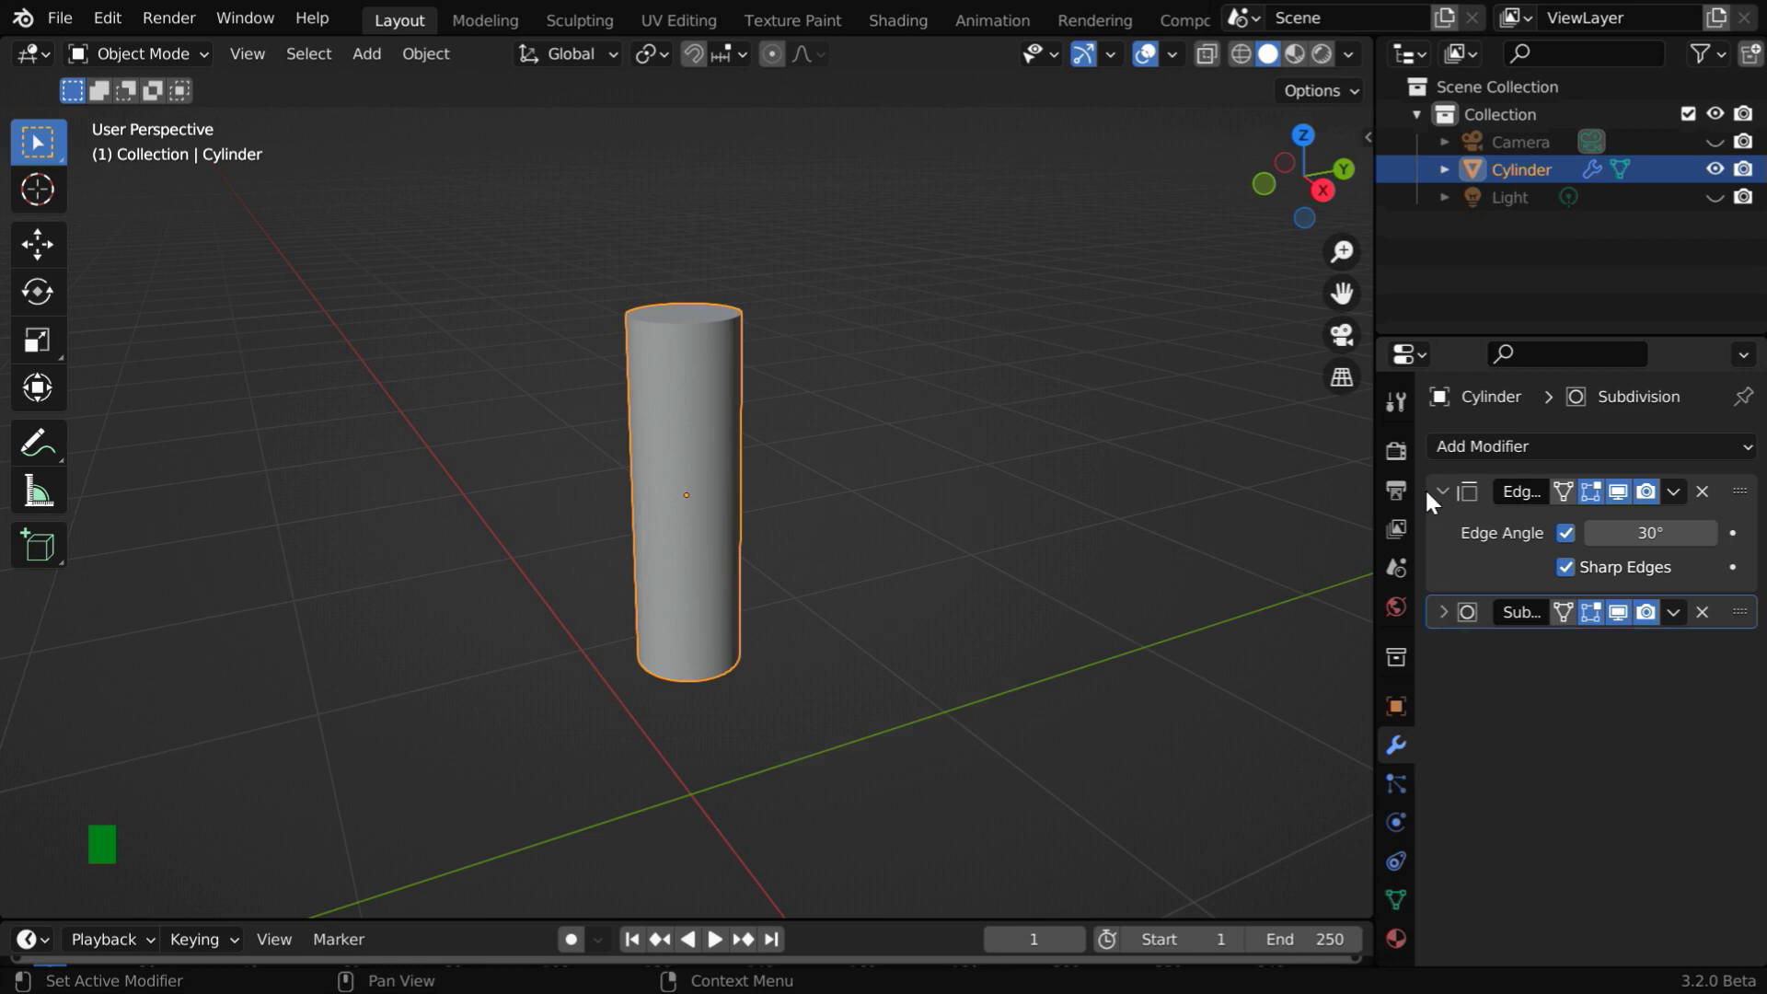
click(1441, 491)
- Add a Simple Deform modifier set to Taper along Z with factor 0.6
click(1461, 445)
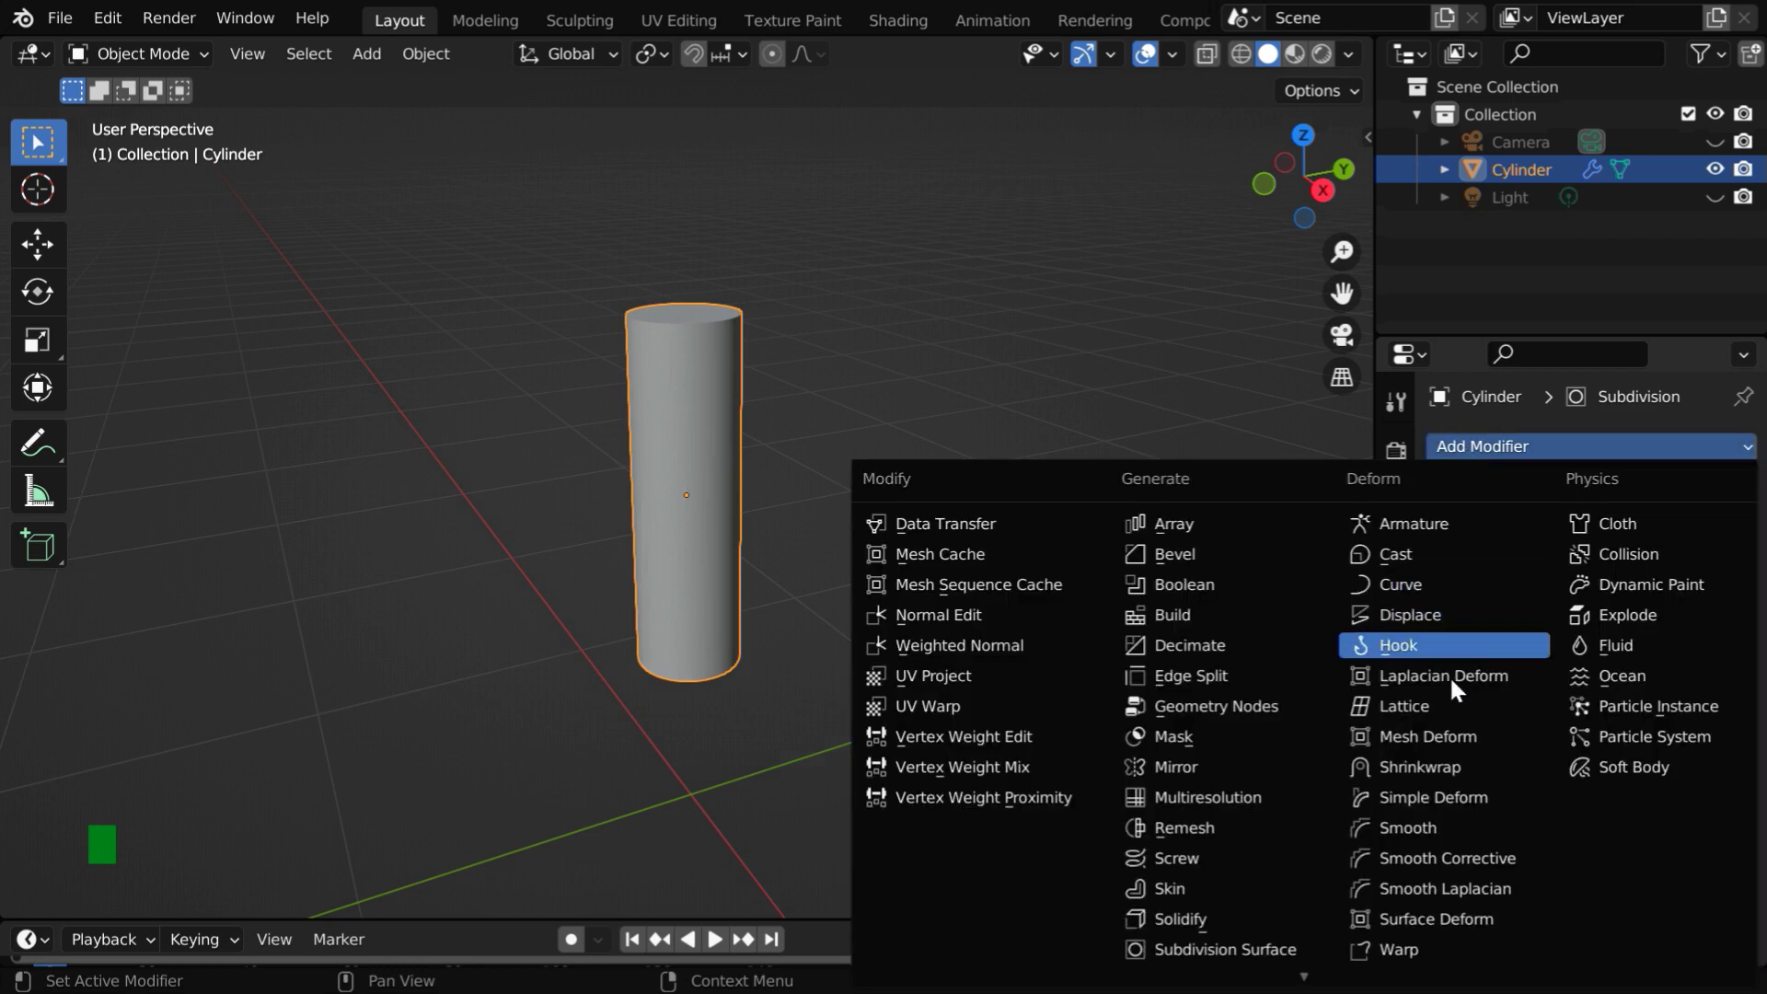
click(1461, 795)
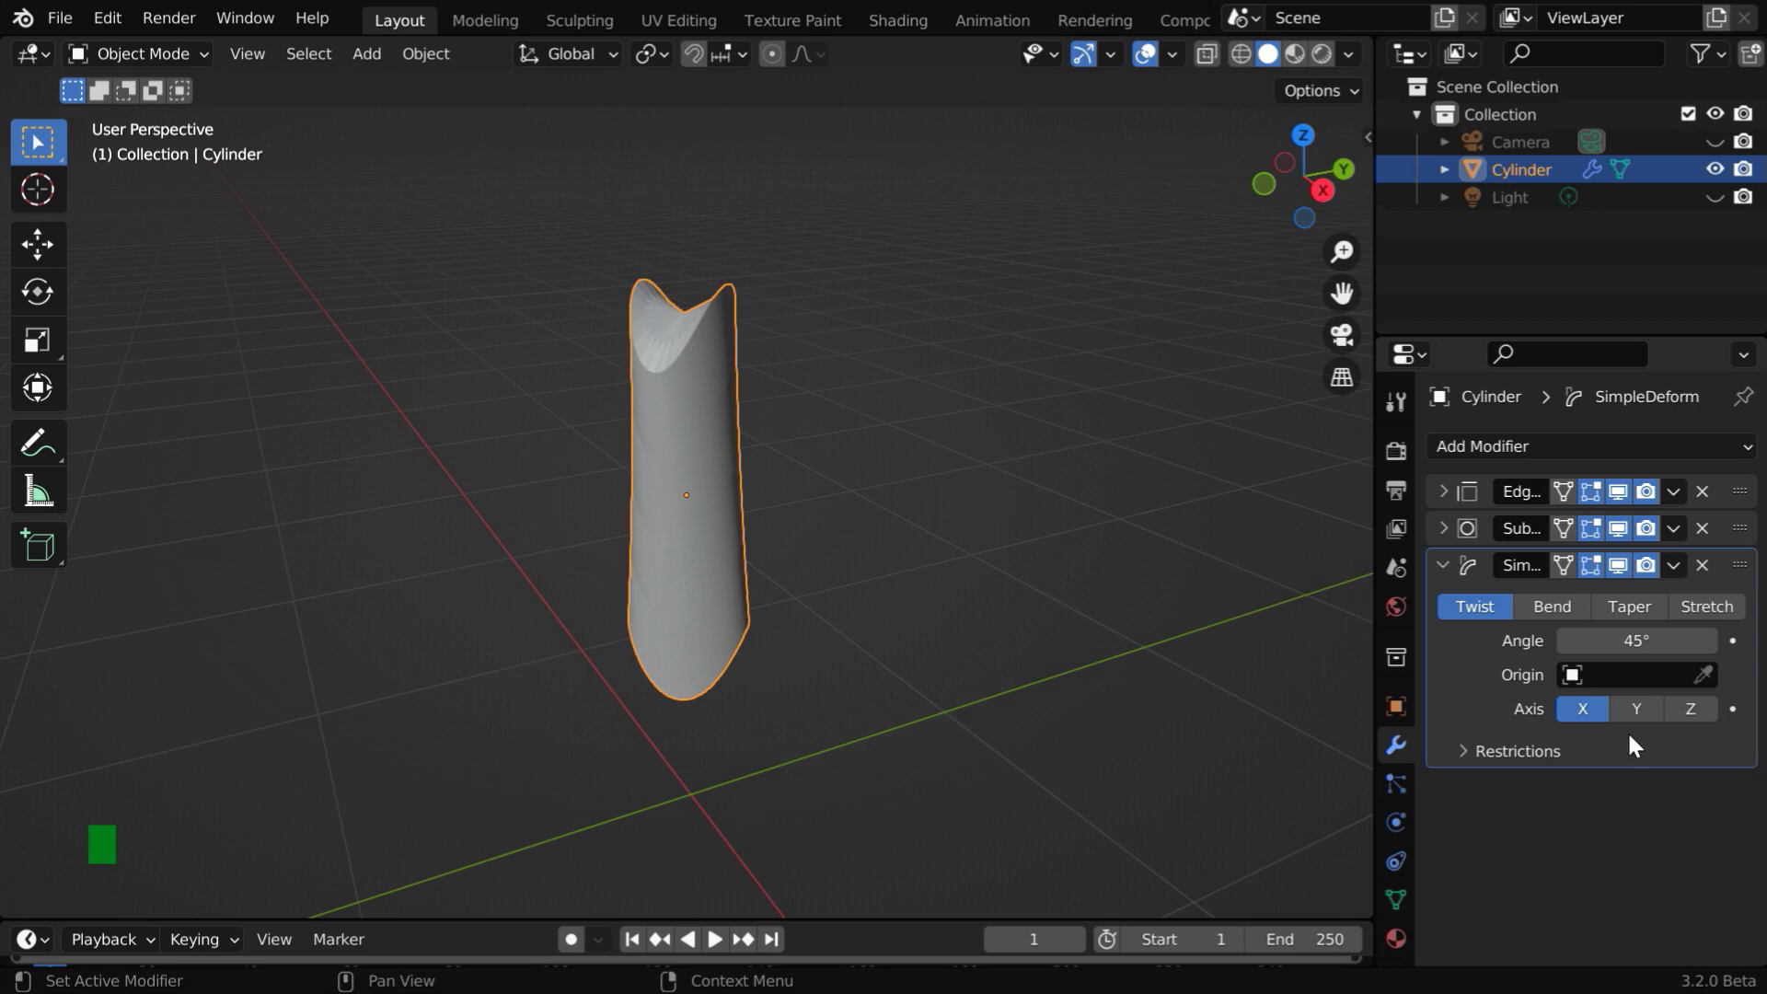
click(1634, 609)
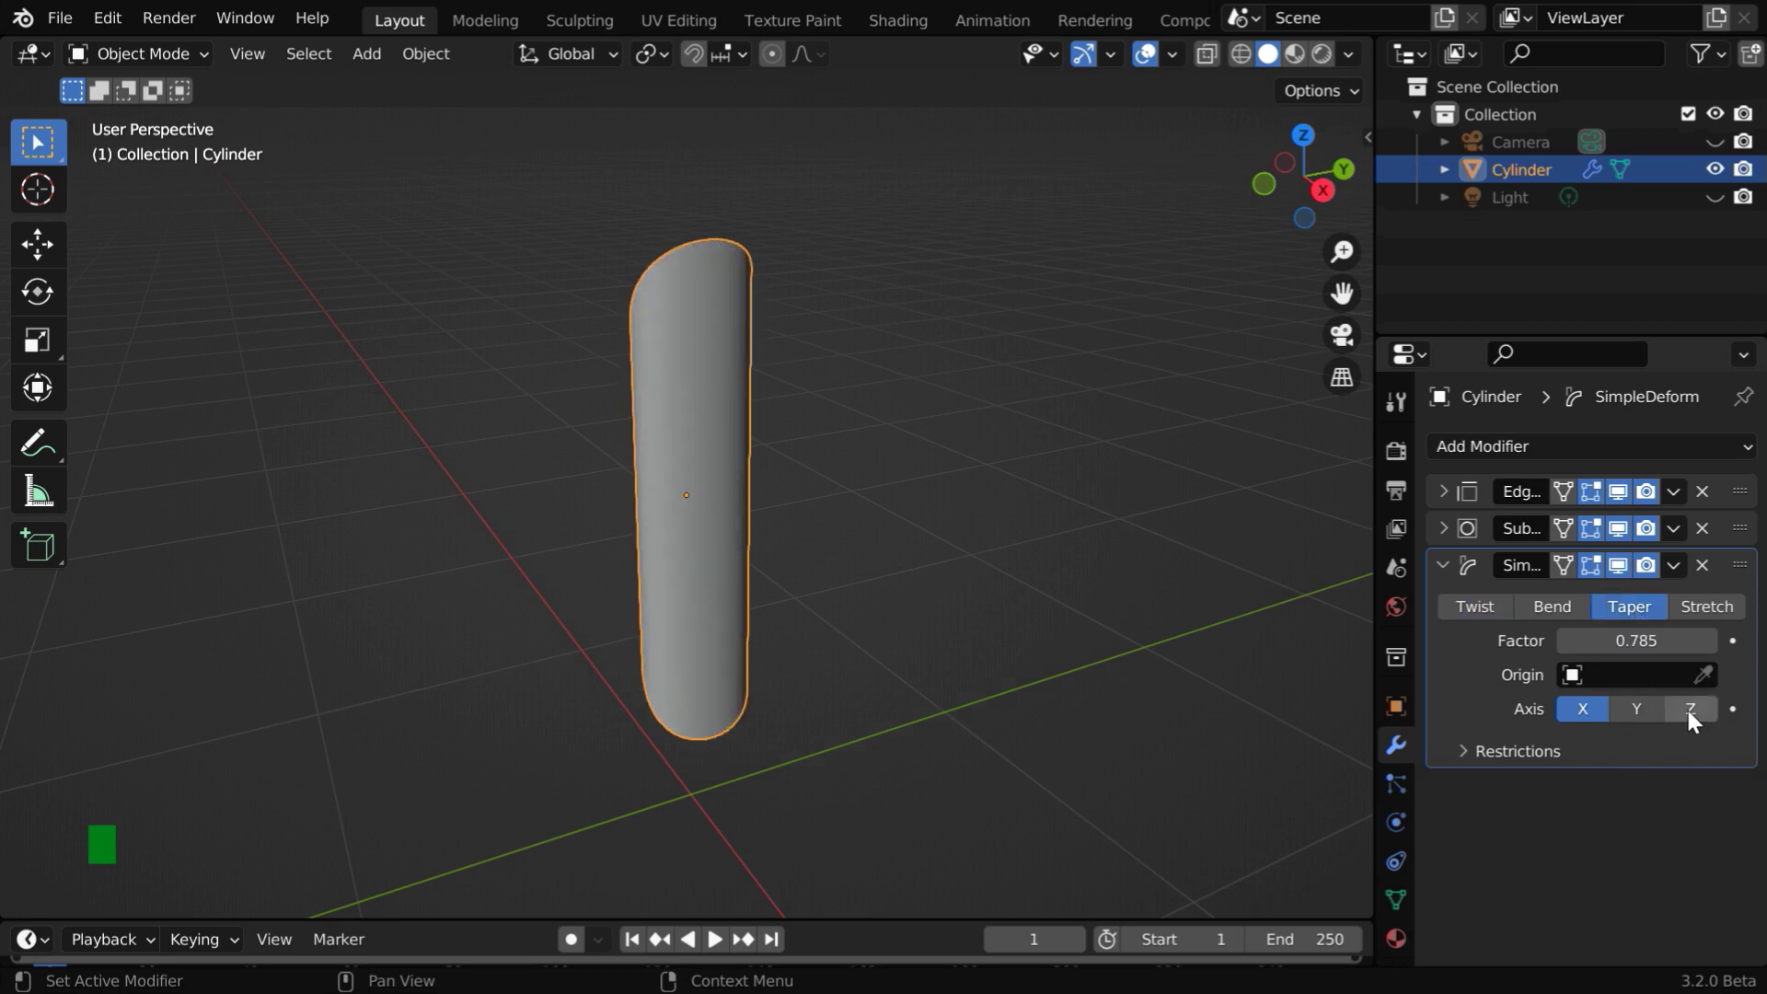
click(1686, 708)
click(1647, 645)
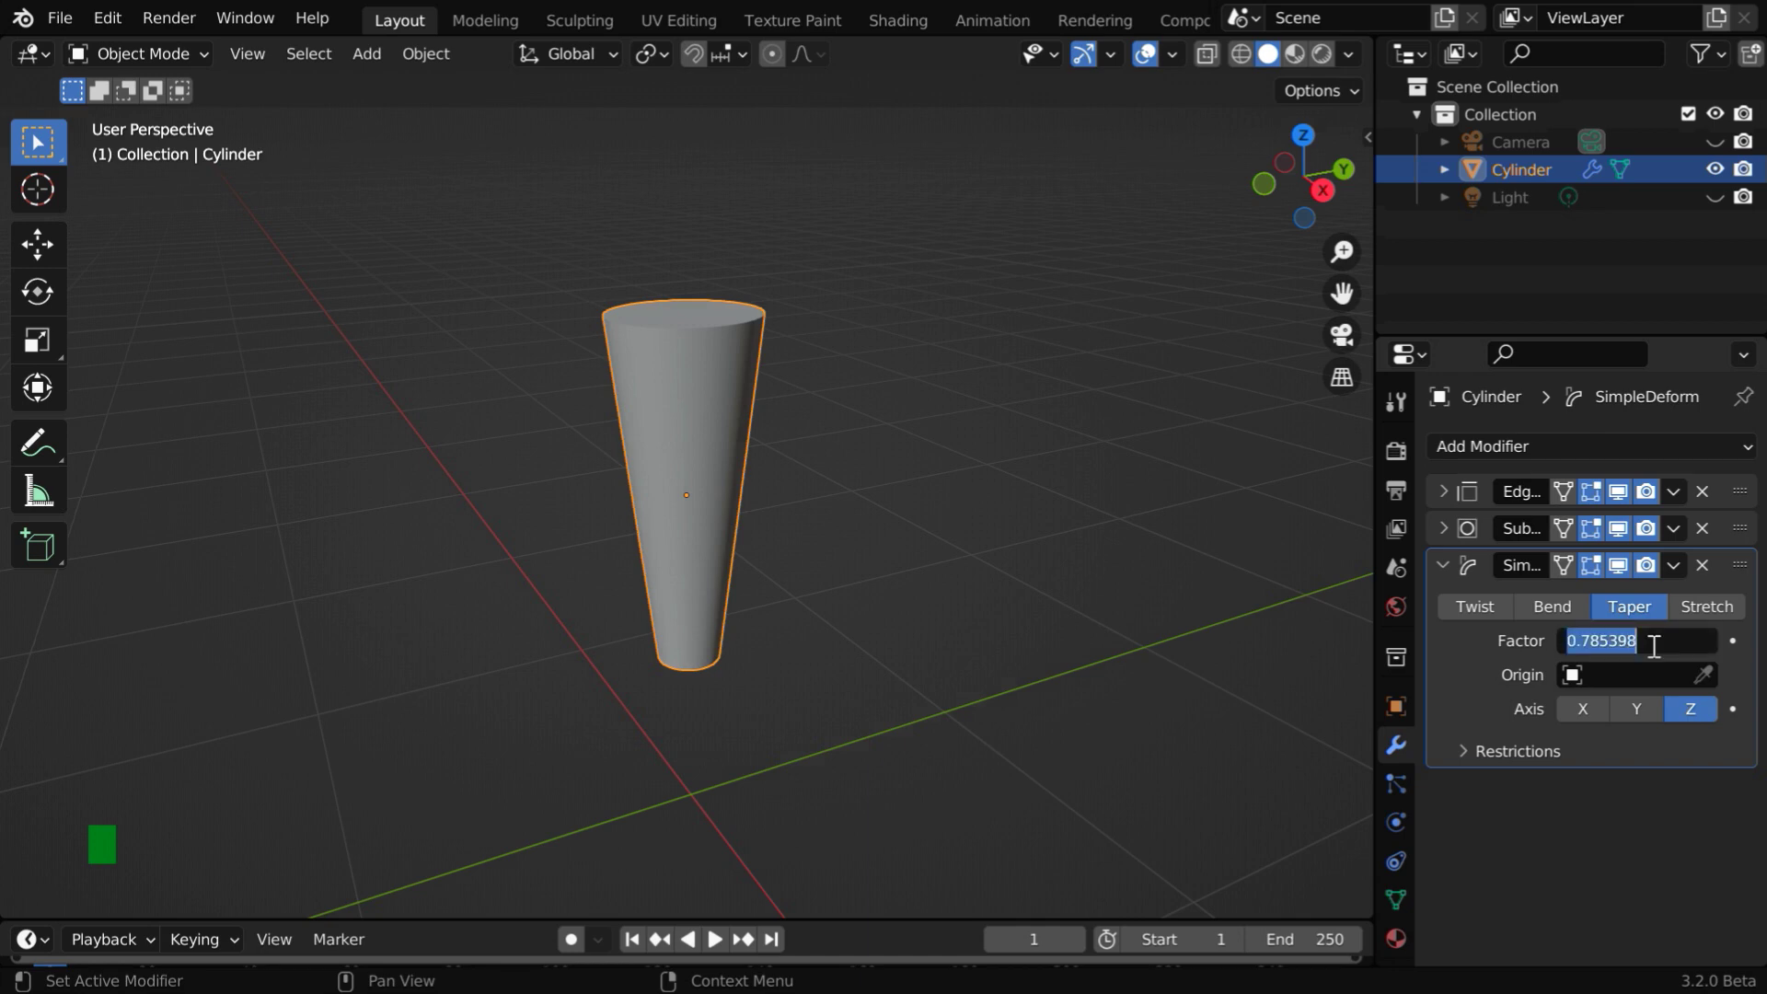
key(BackSpace)
key(Return)
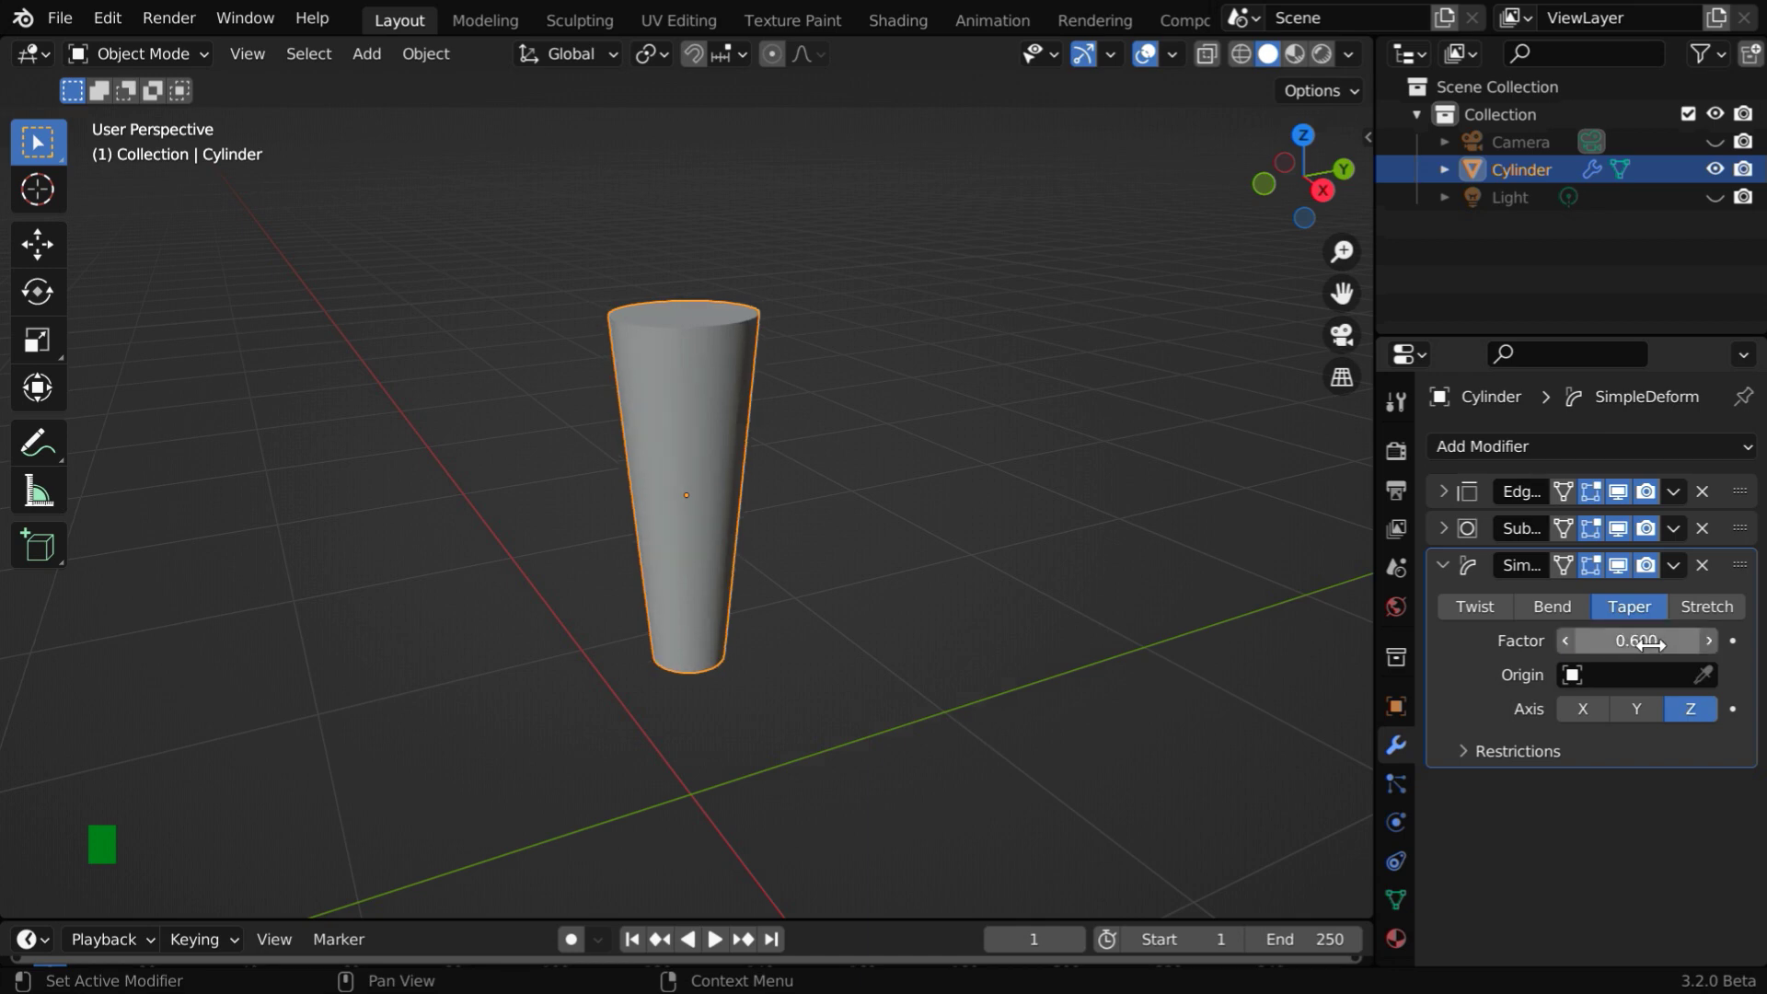
click(427, 57)
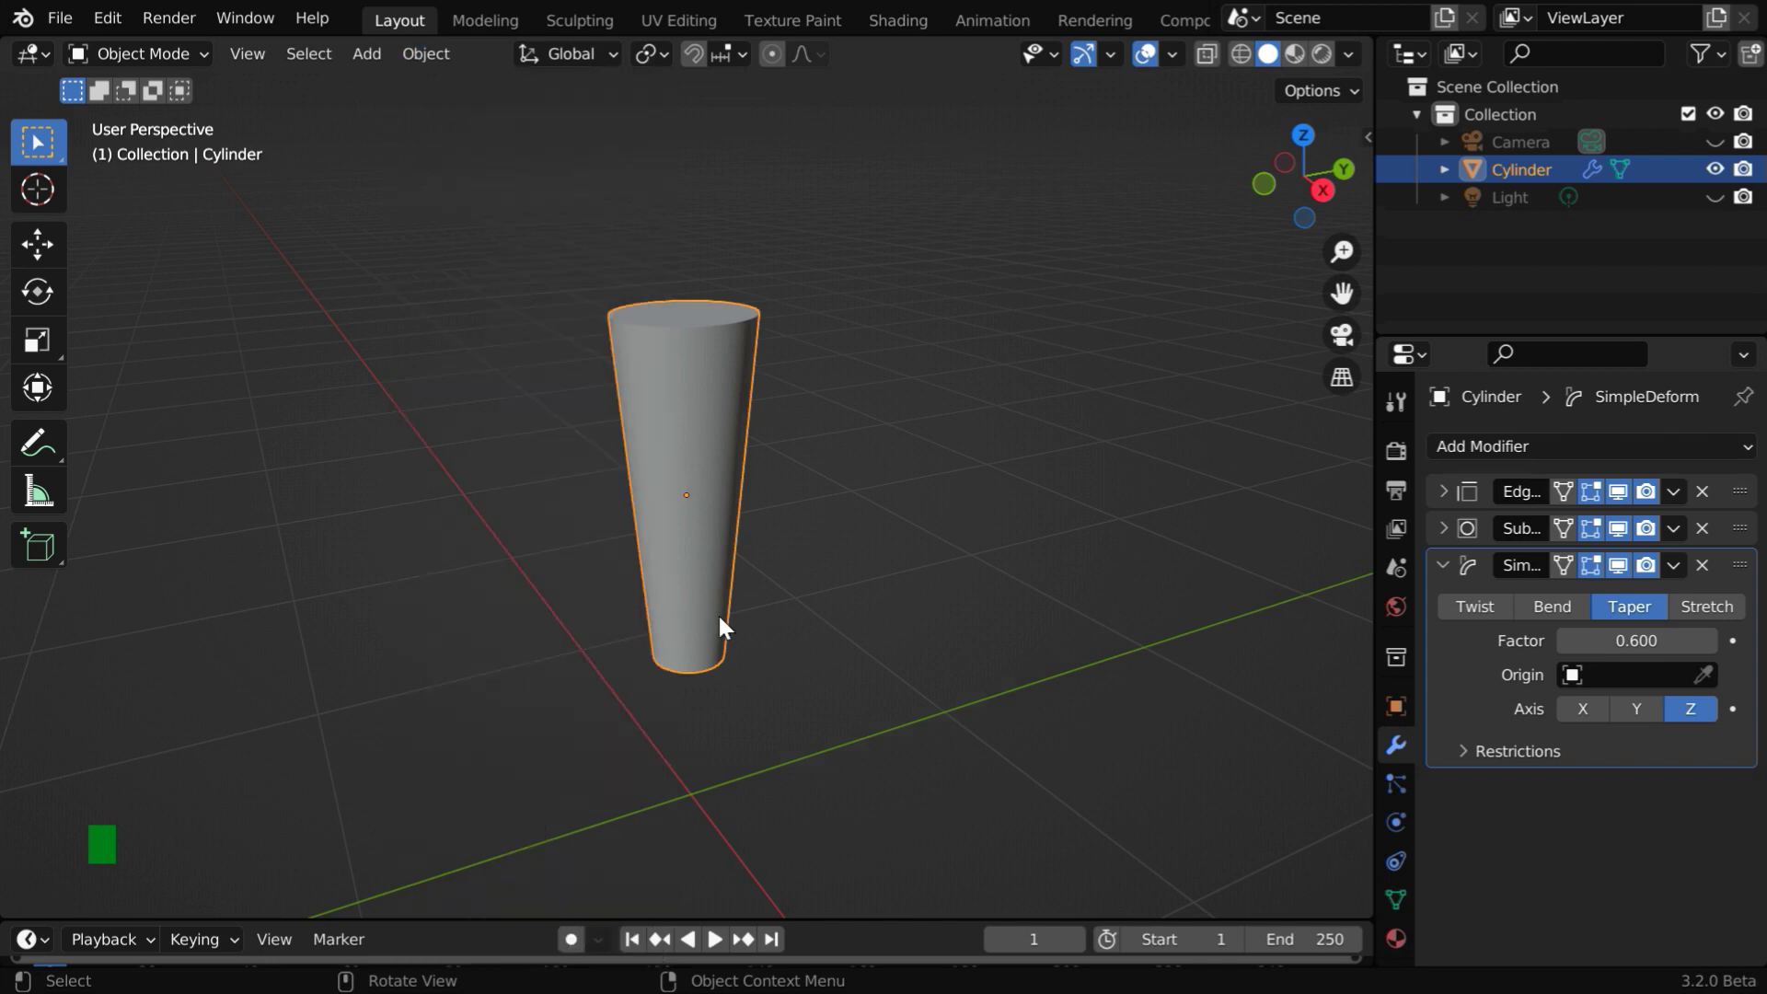
scroll(794, 626, up, 1)
- Add a second cylinder, Cylinder.001, at the origin
middle_drag(794, 627, 806, 556)
shift+middle_drag(781, 446, 799, 616)
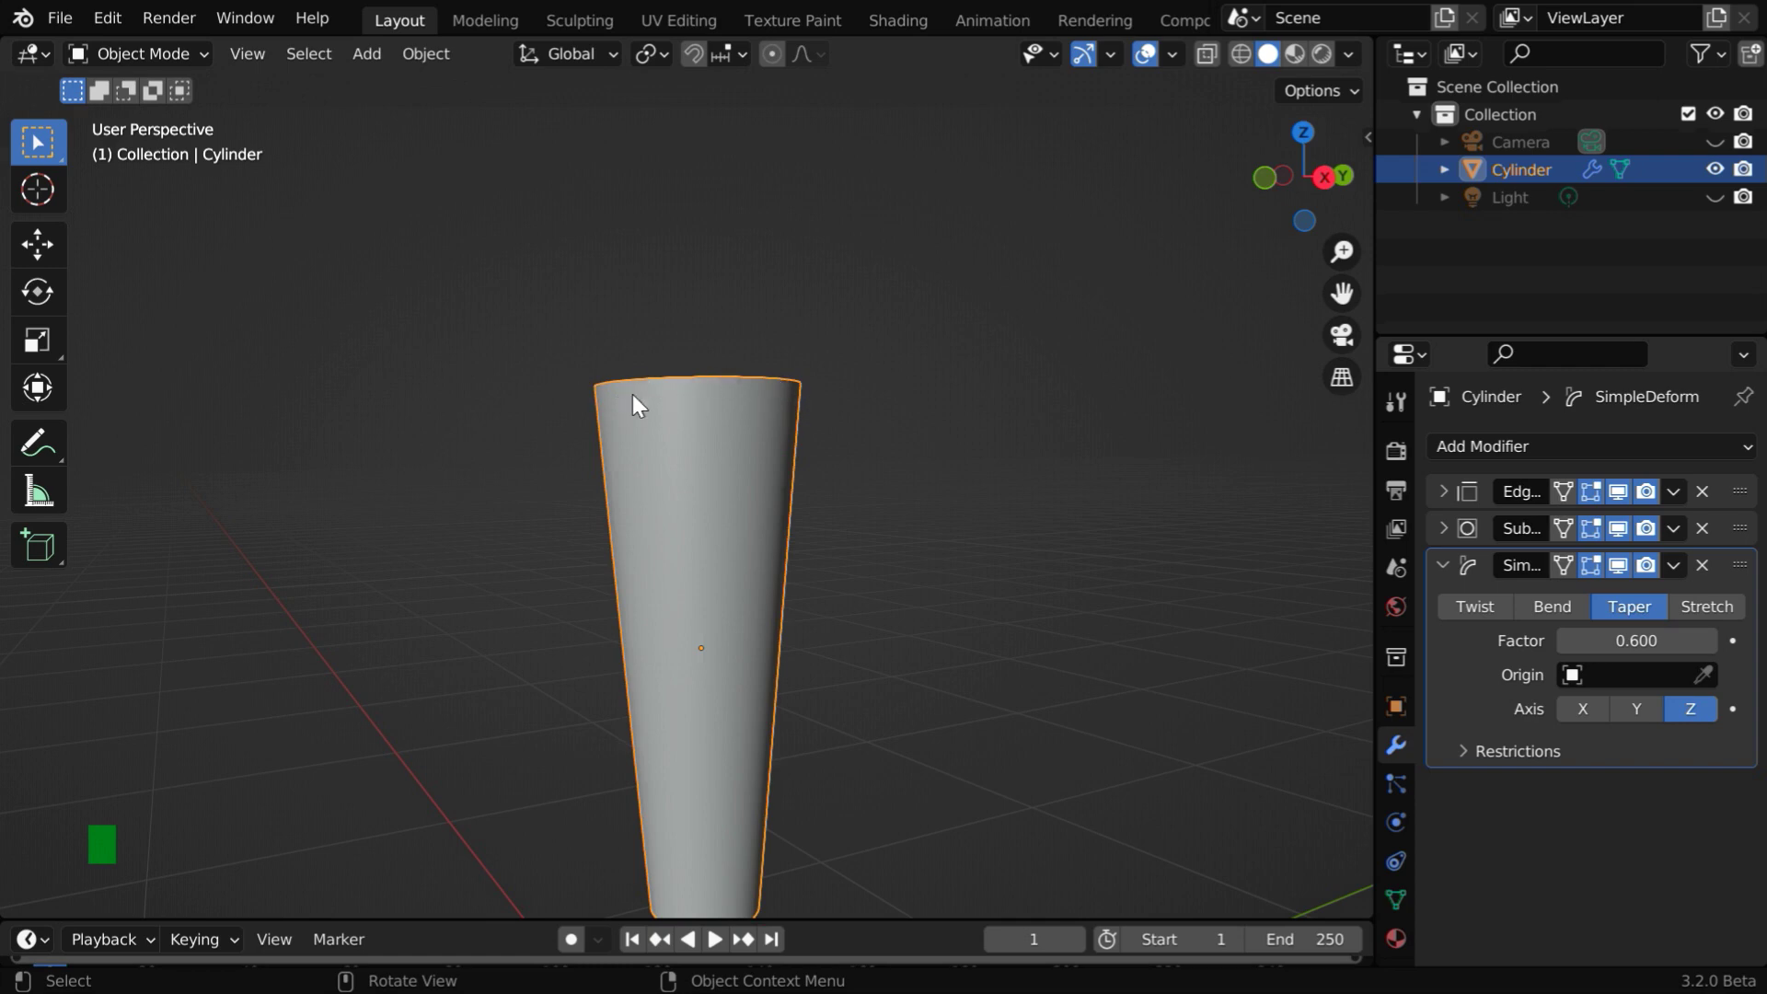
click(375, 63)
mouse_move(403, 83)
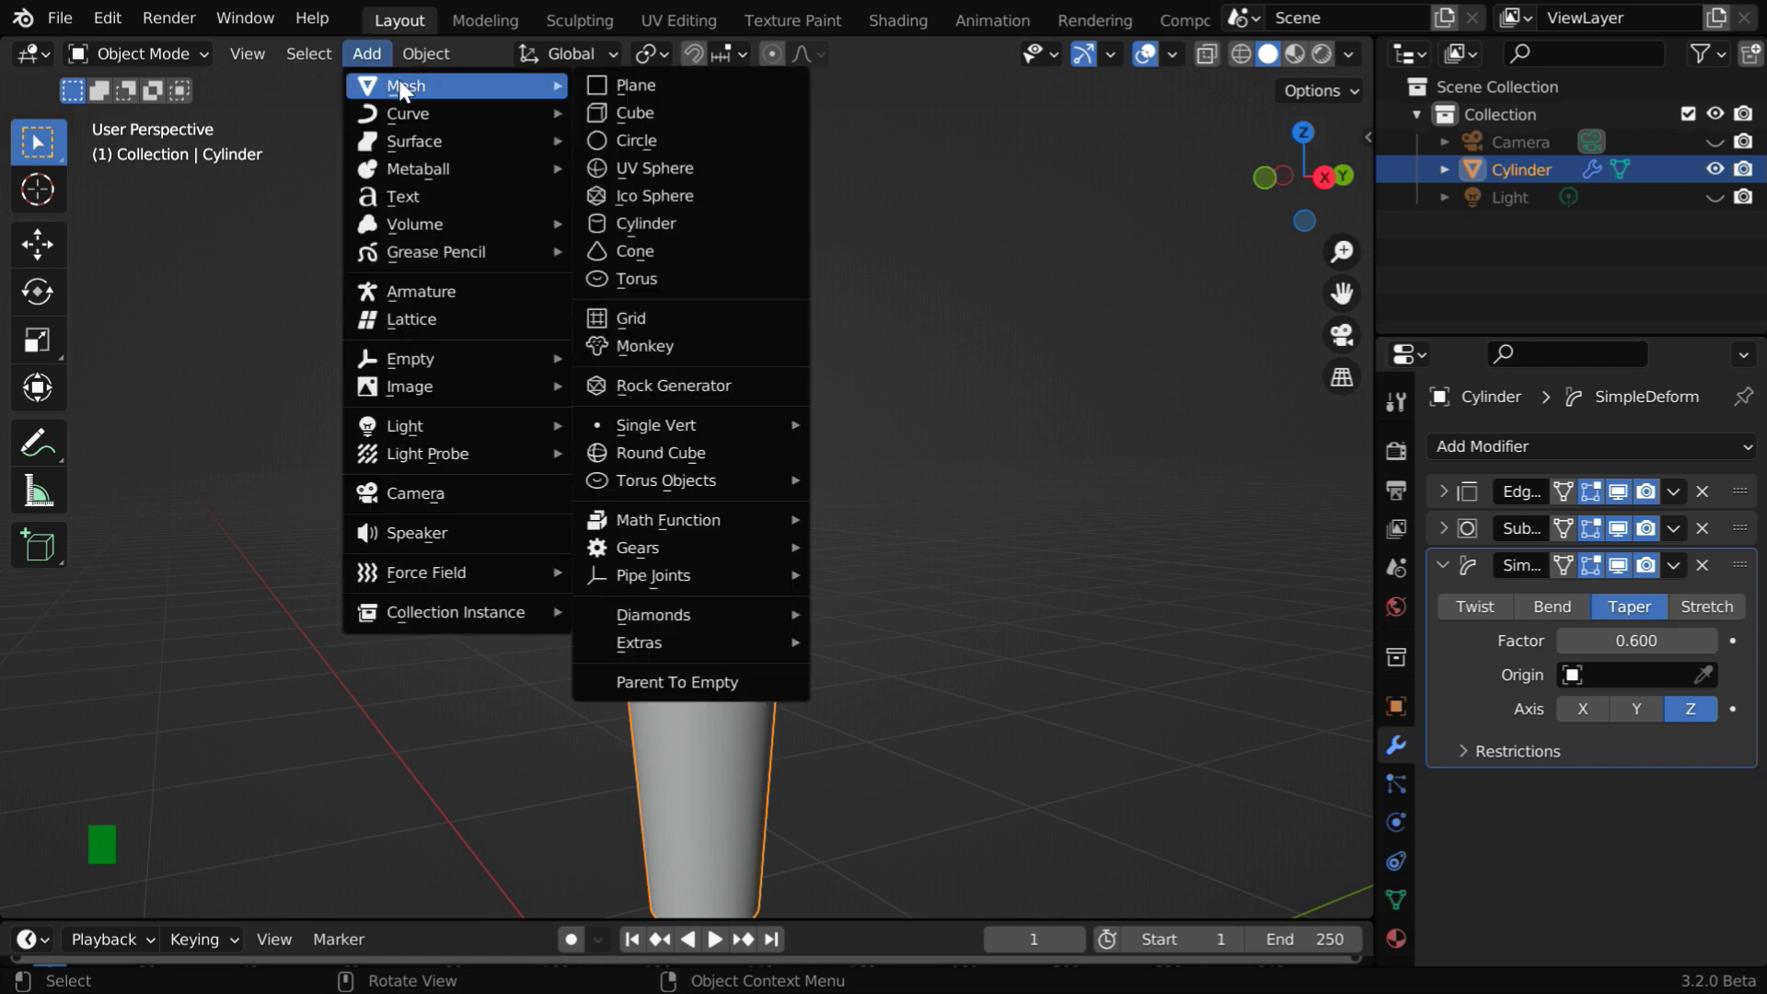
click(664, 226)
- Scale Cylinder.001 to 0.2 × 0.2 × 0.01 and frame the flat disc
scroll(1114, 702, down, 7)
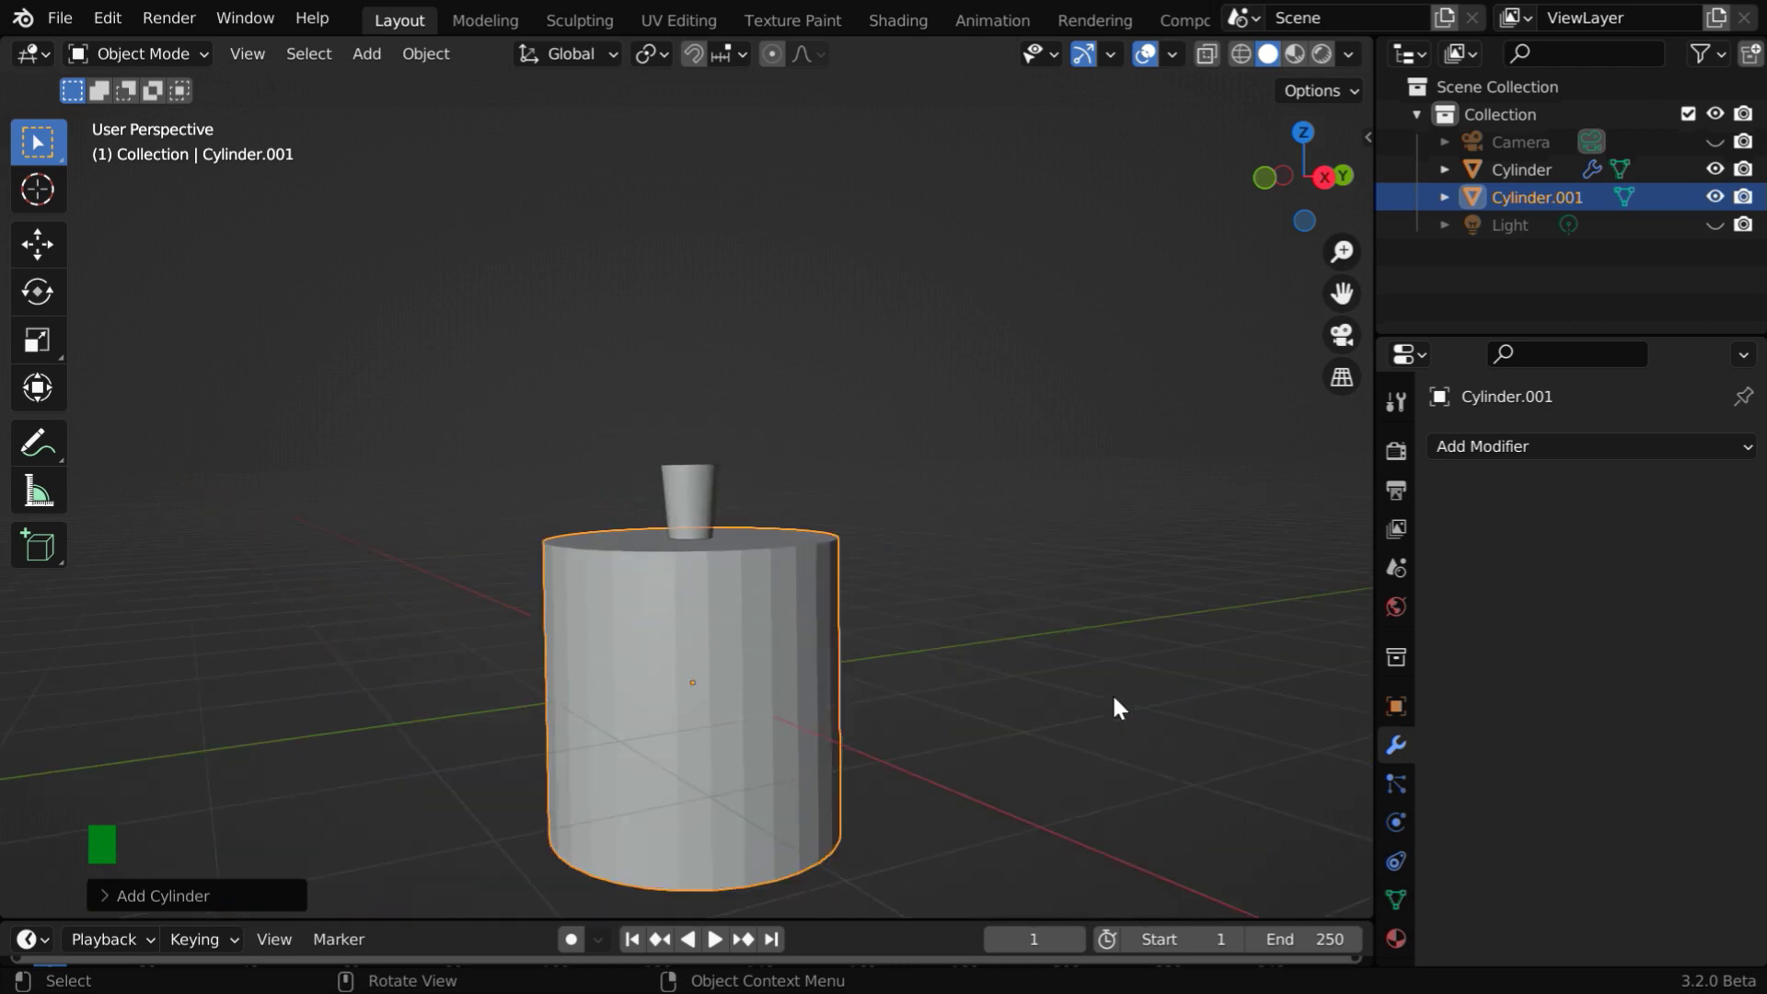
click(1396, 706)
drag(1606, 750, 1627, 764)
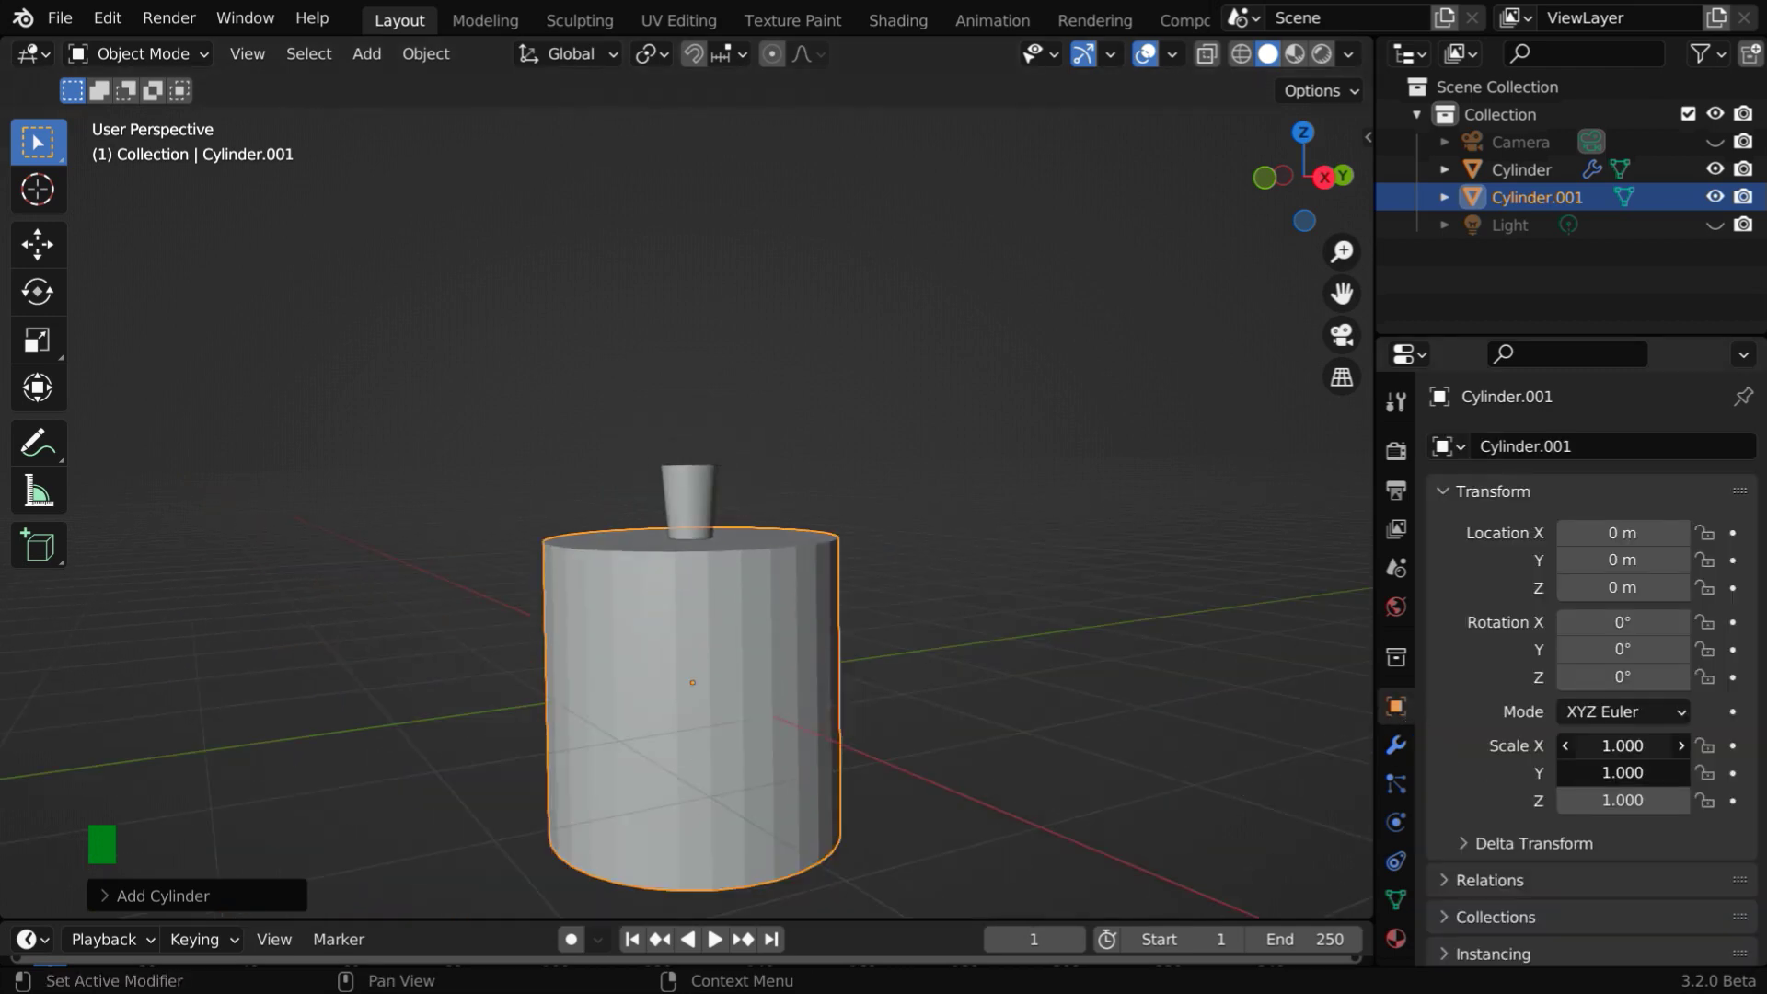
text(.2)
key(Return)
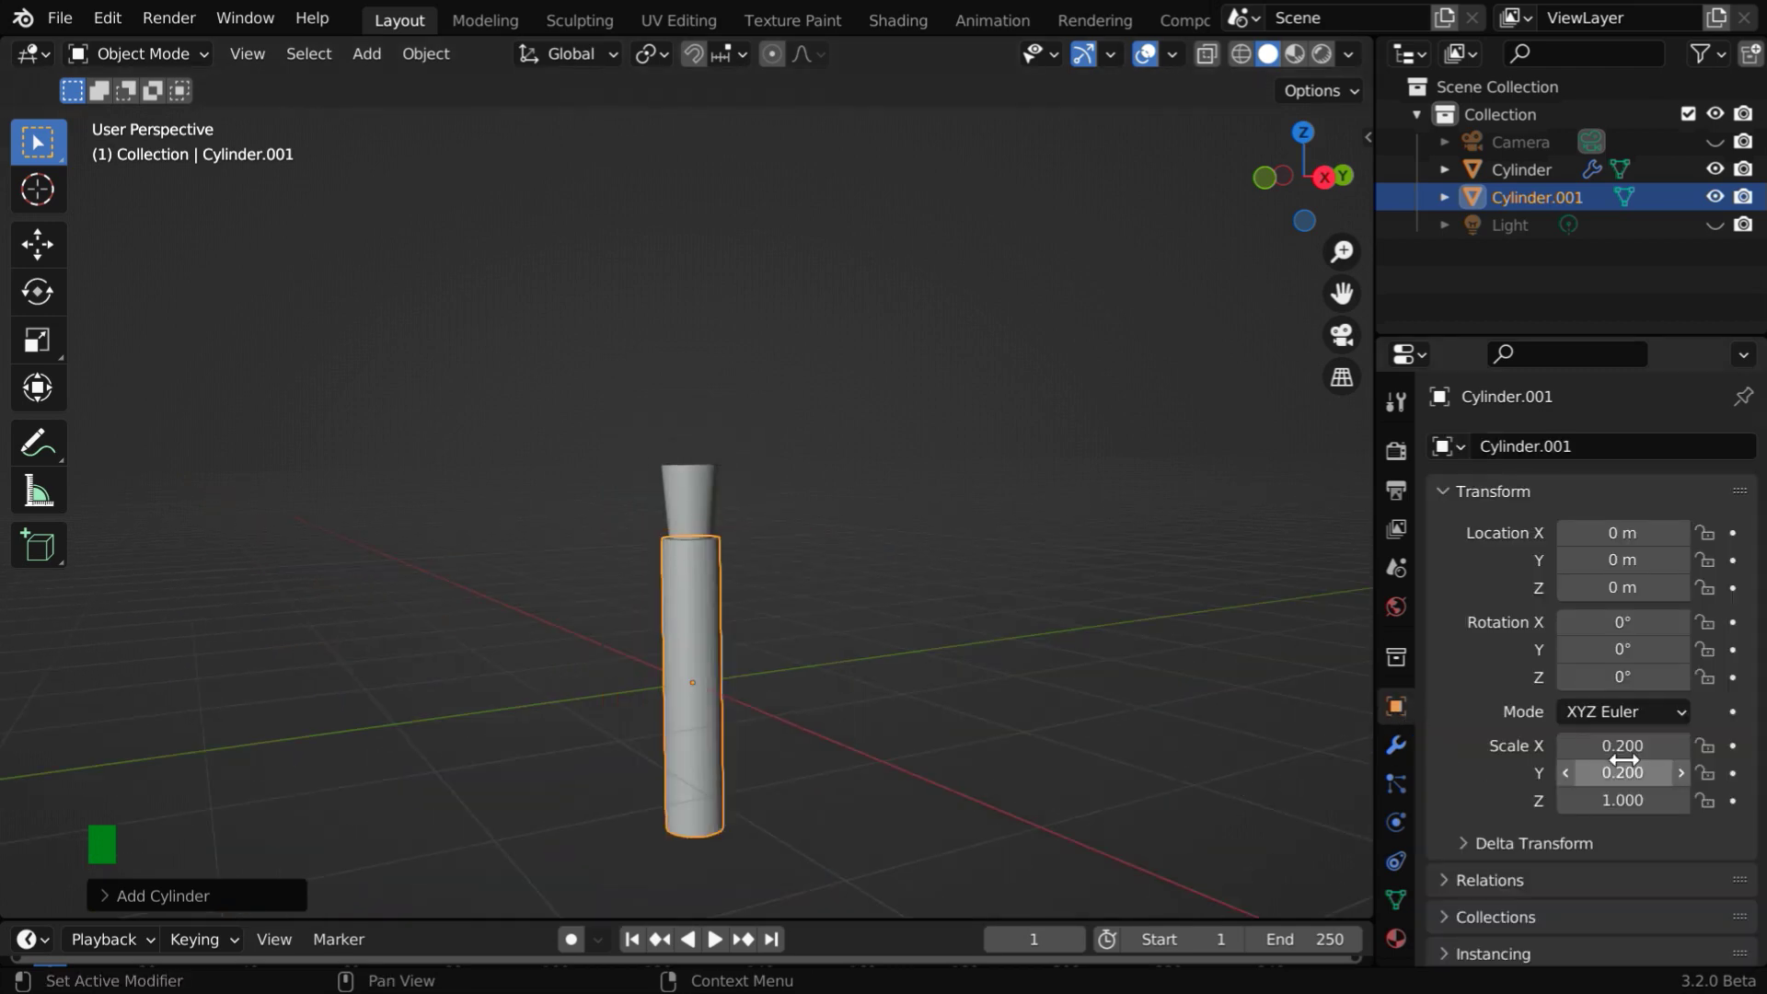
click(1646, 800)
text(.0)
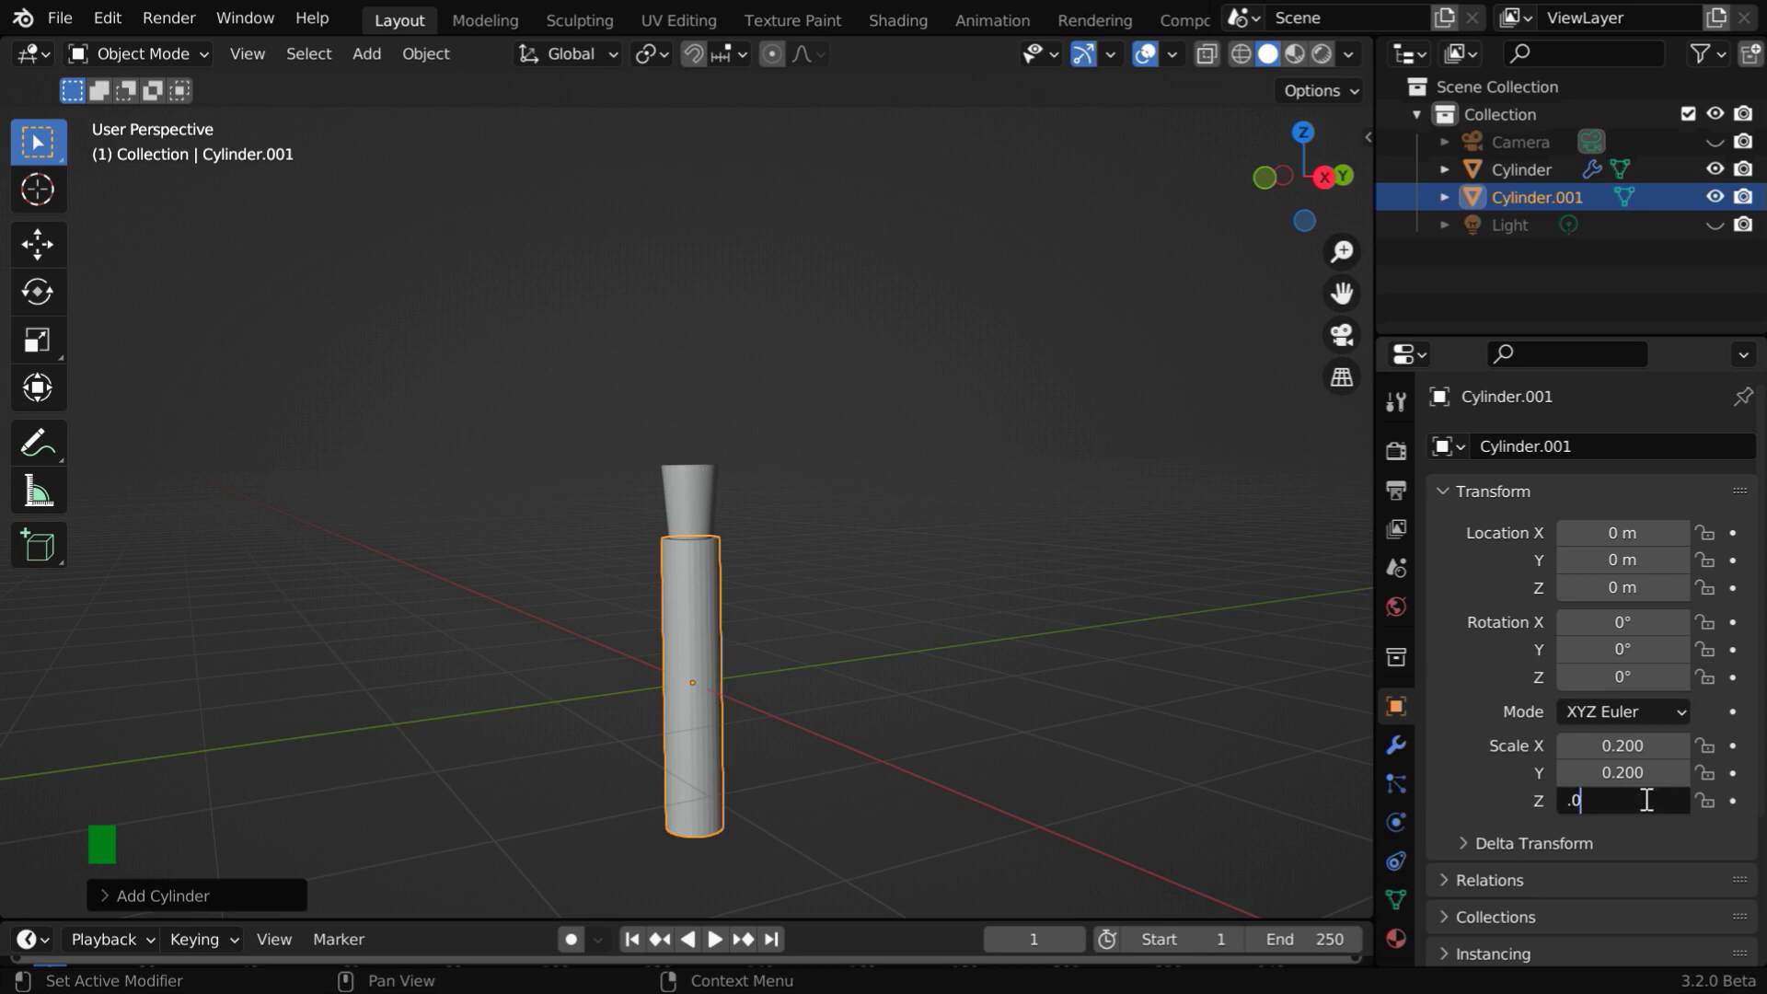
text(1)
key(Return)
key(KP_Decimal)
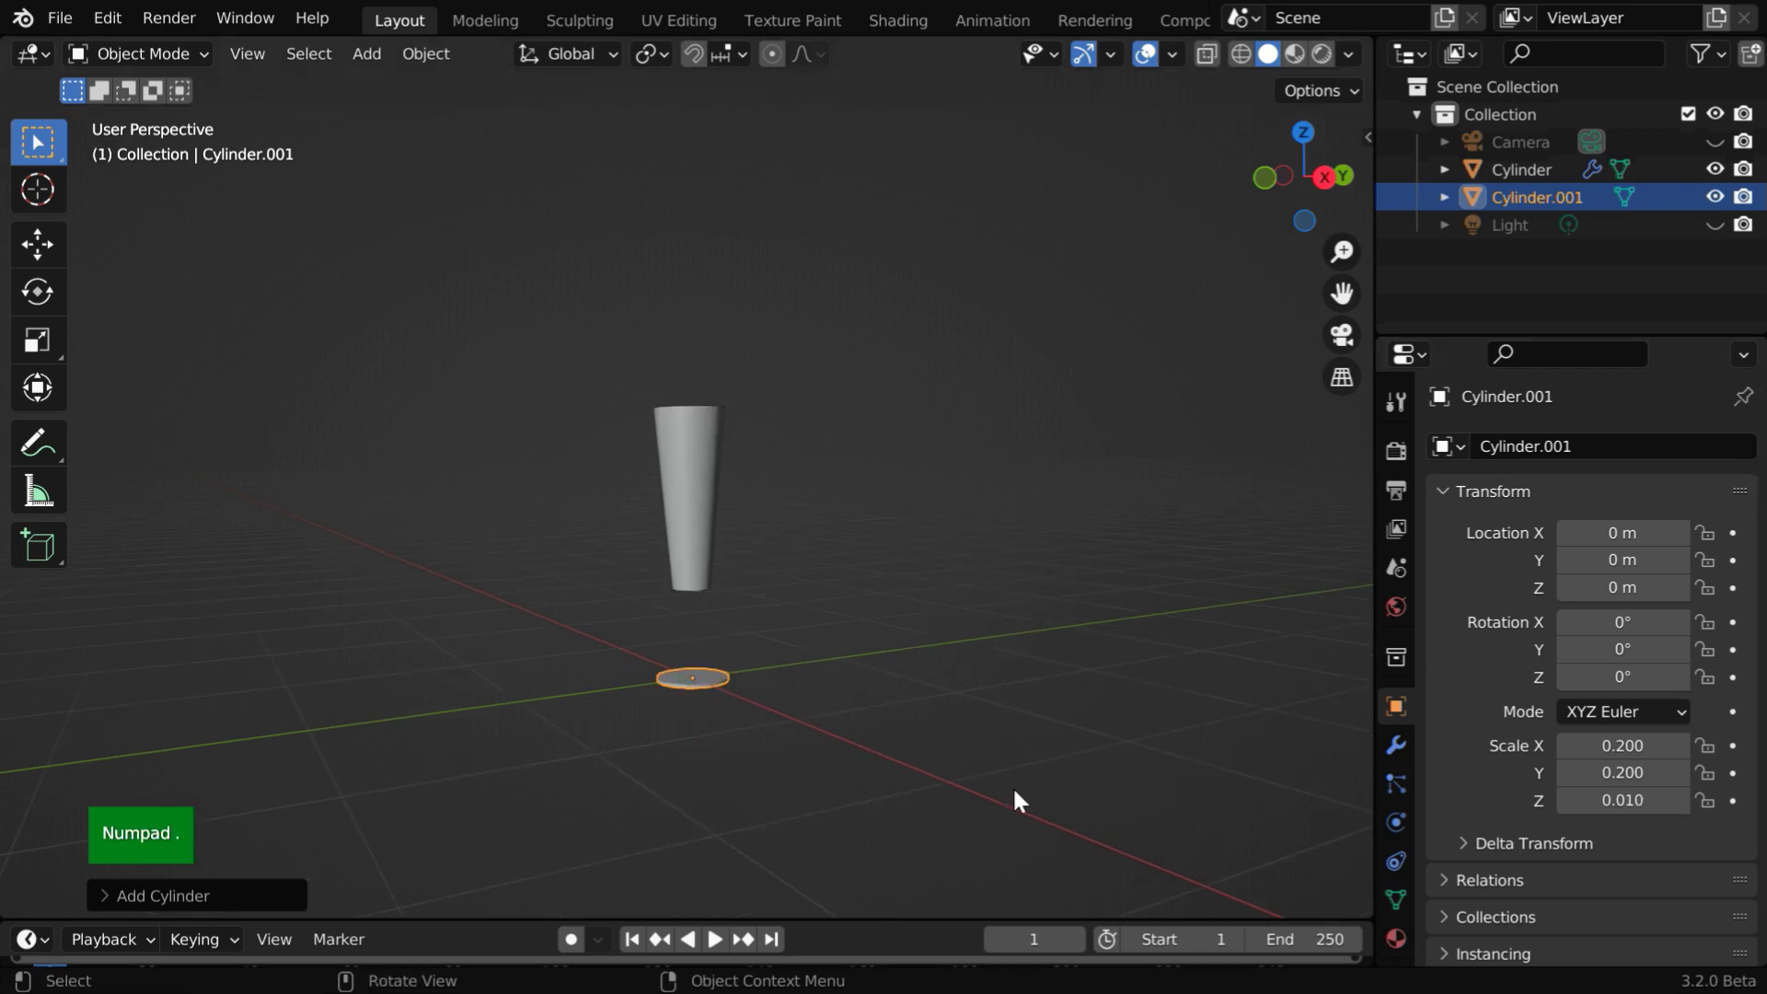
mouse_move(833, 585)
middle_down()
mouse_move(837, 634)
mouse_move(833, 617)
middle_up()
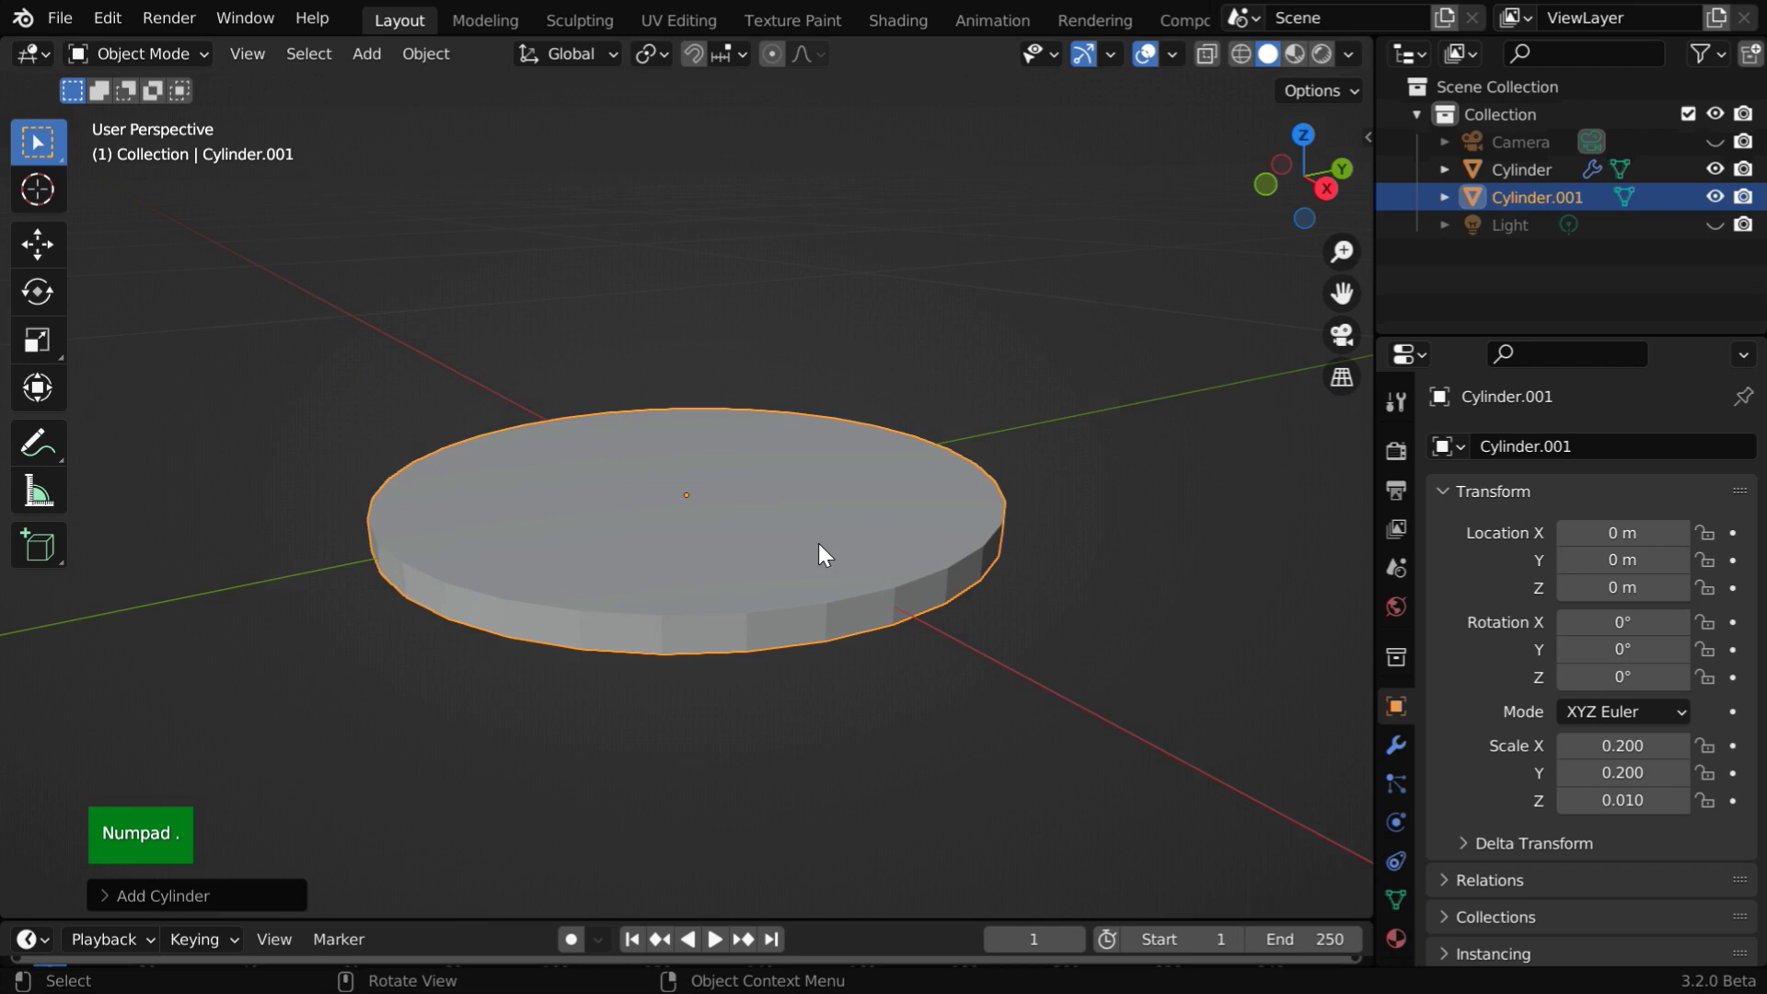
- In Edit Mode with face select, delete the disc's top face
click(169, 59)
click(170, 114)
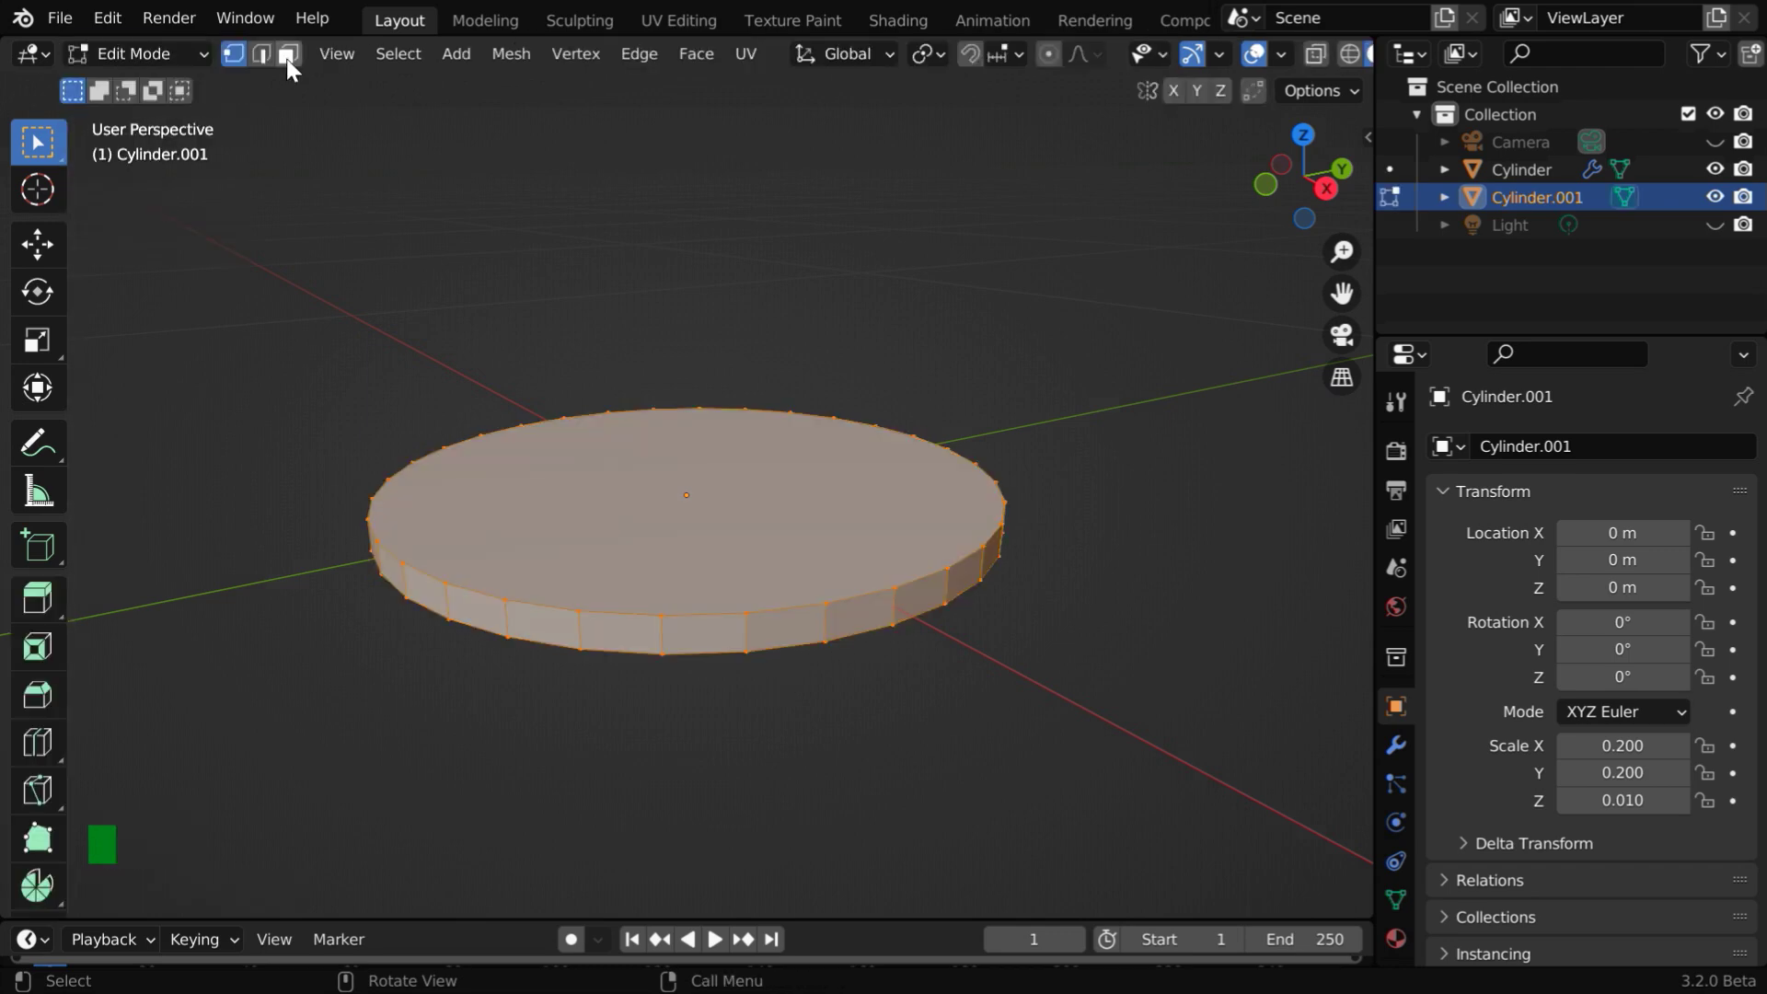
click(287, 54)
click(541, 517)
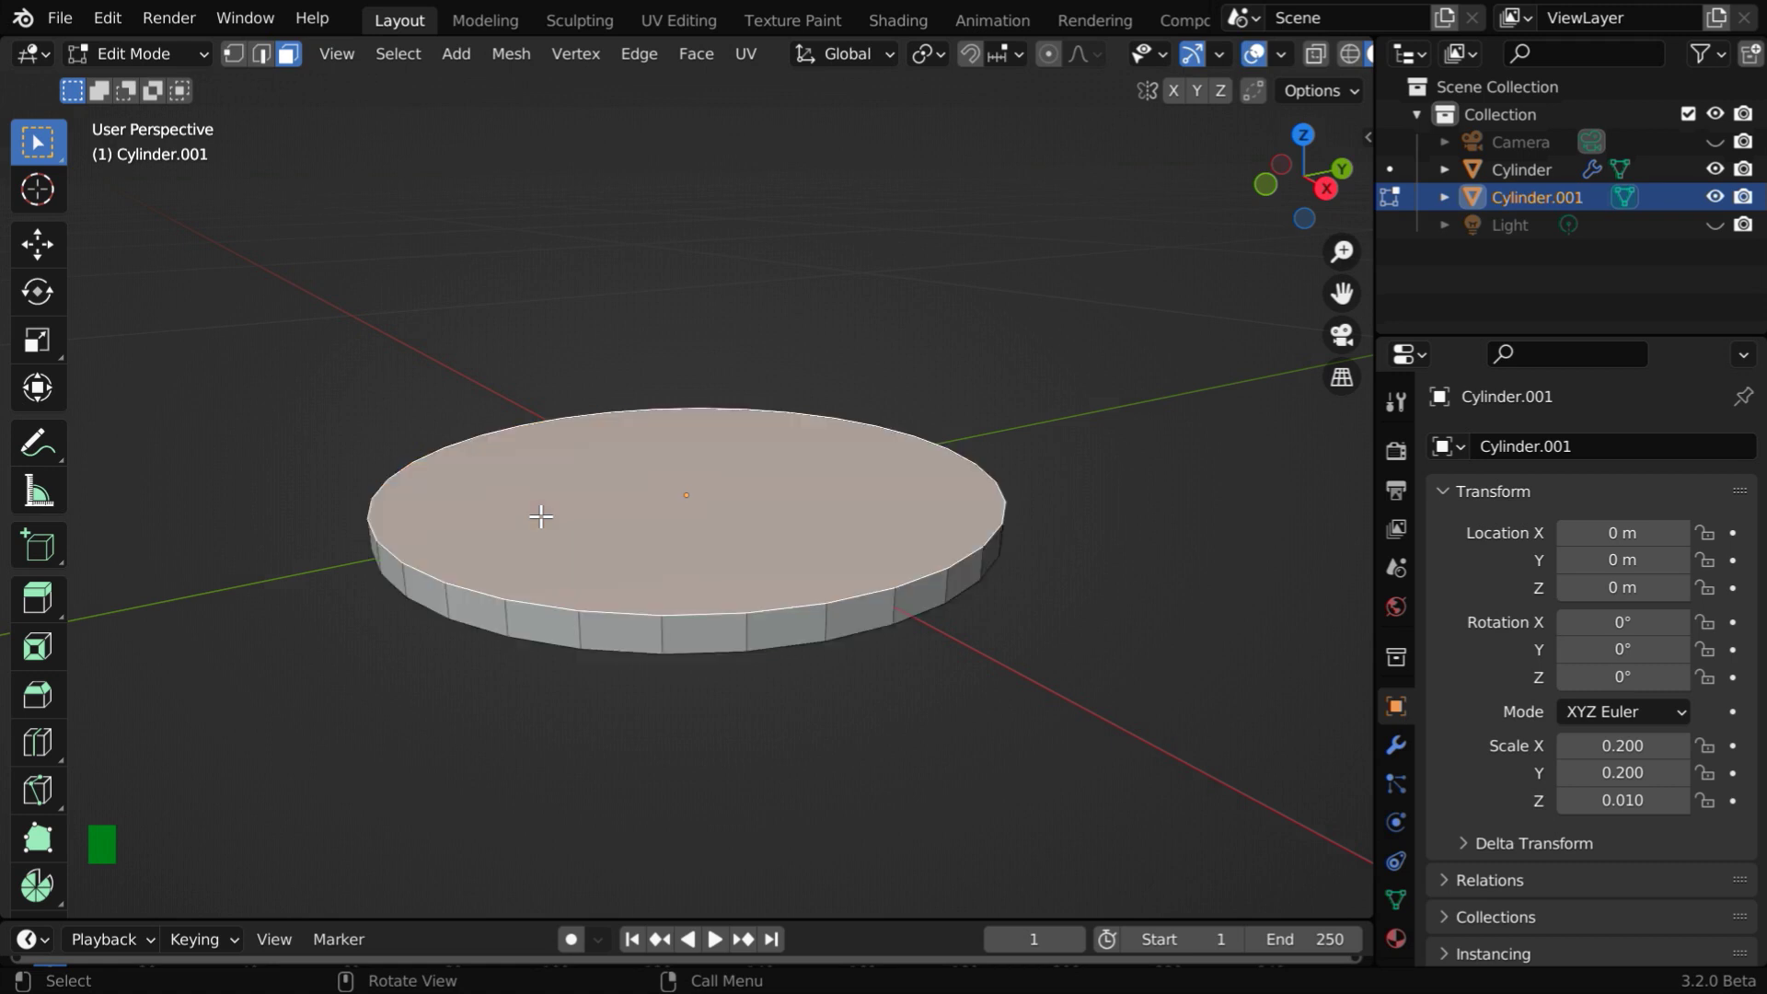
key(x)
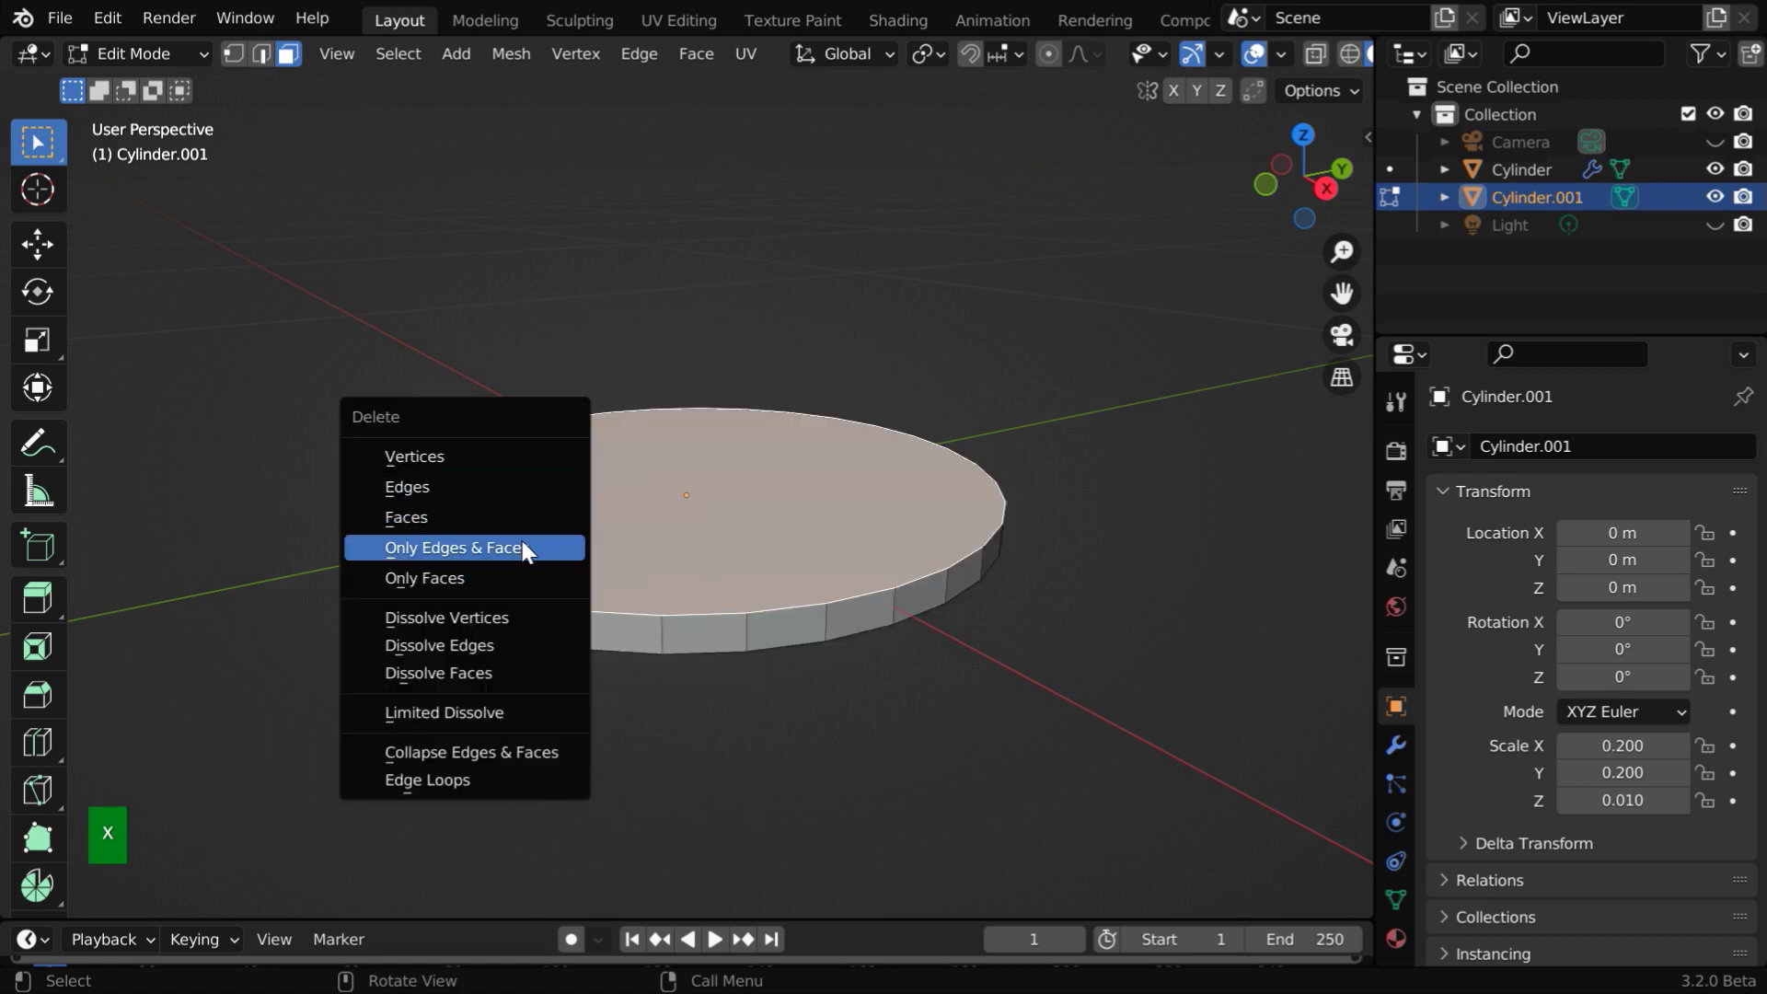
click(426, 519)
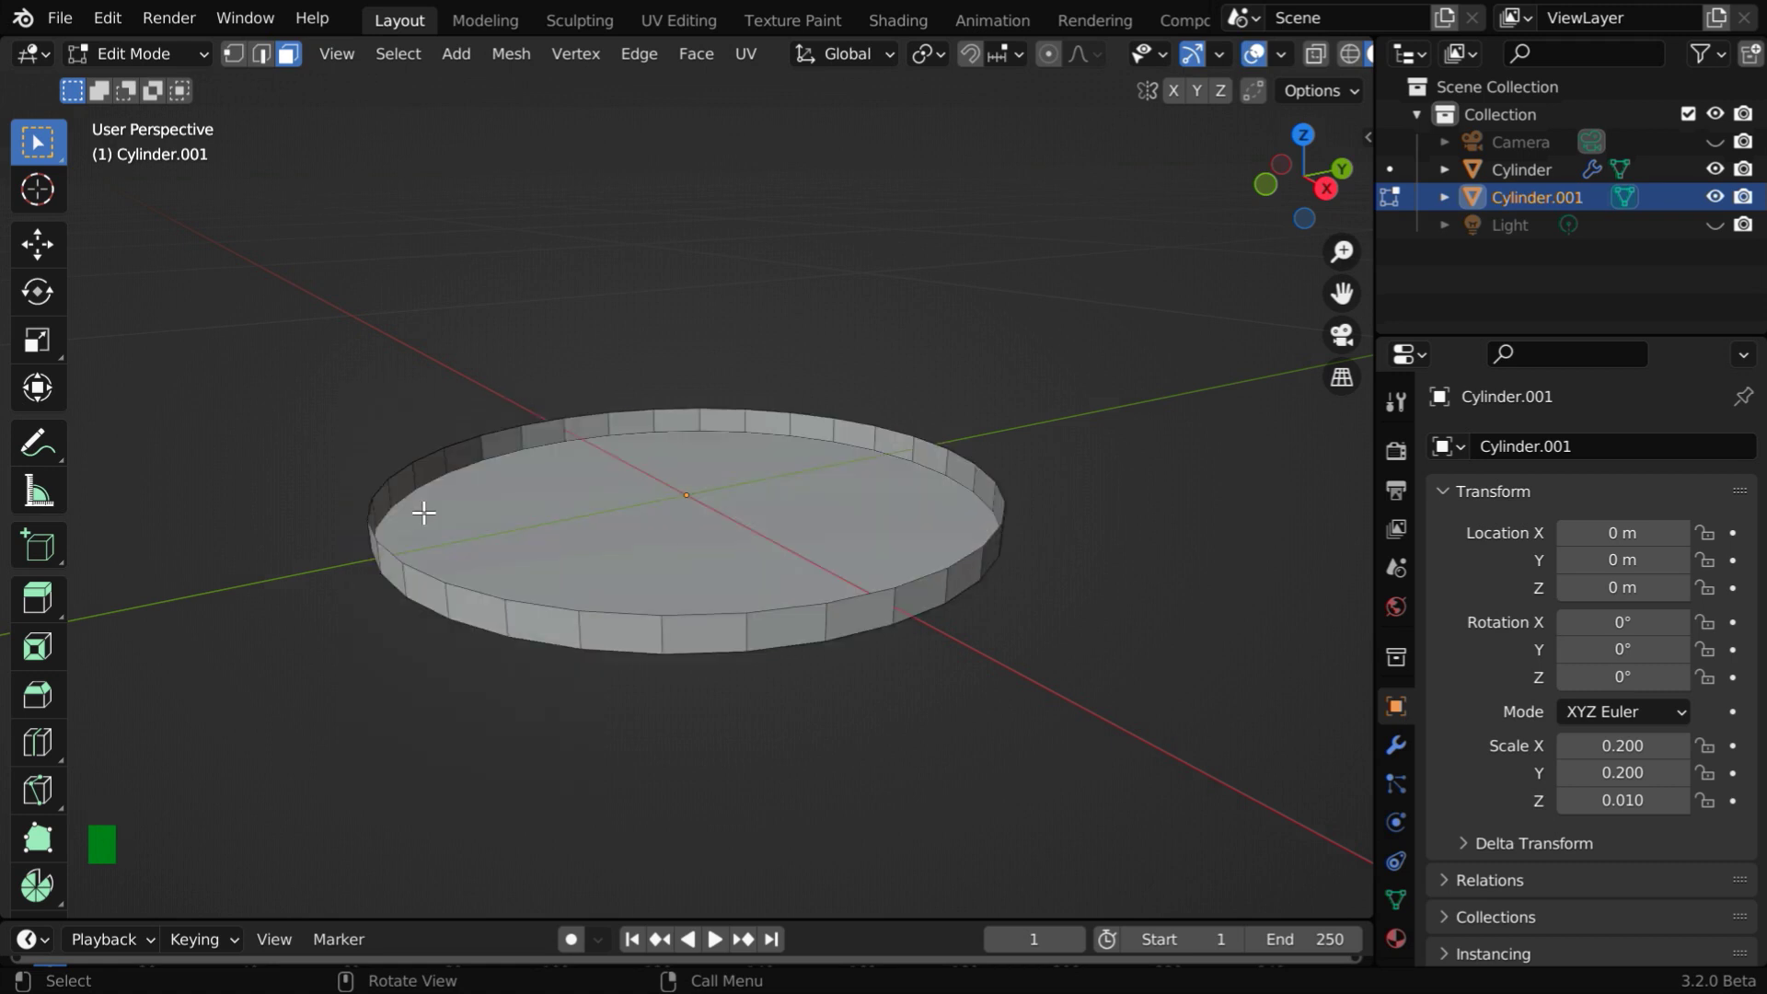
- Delete the disc's bottom face and return to Object Mode
click(516, 529)
key(x)
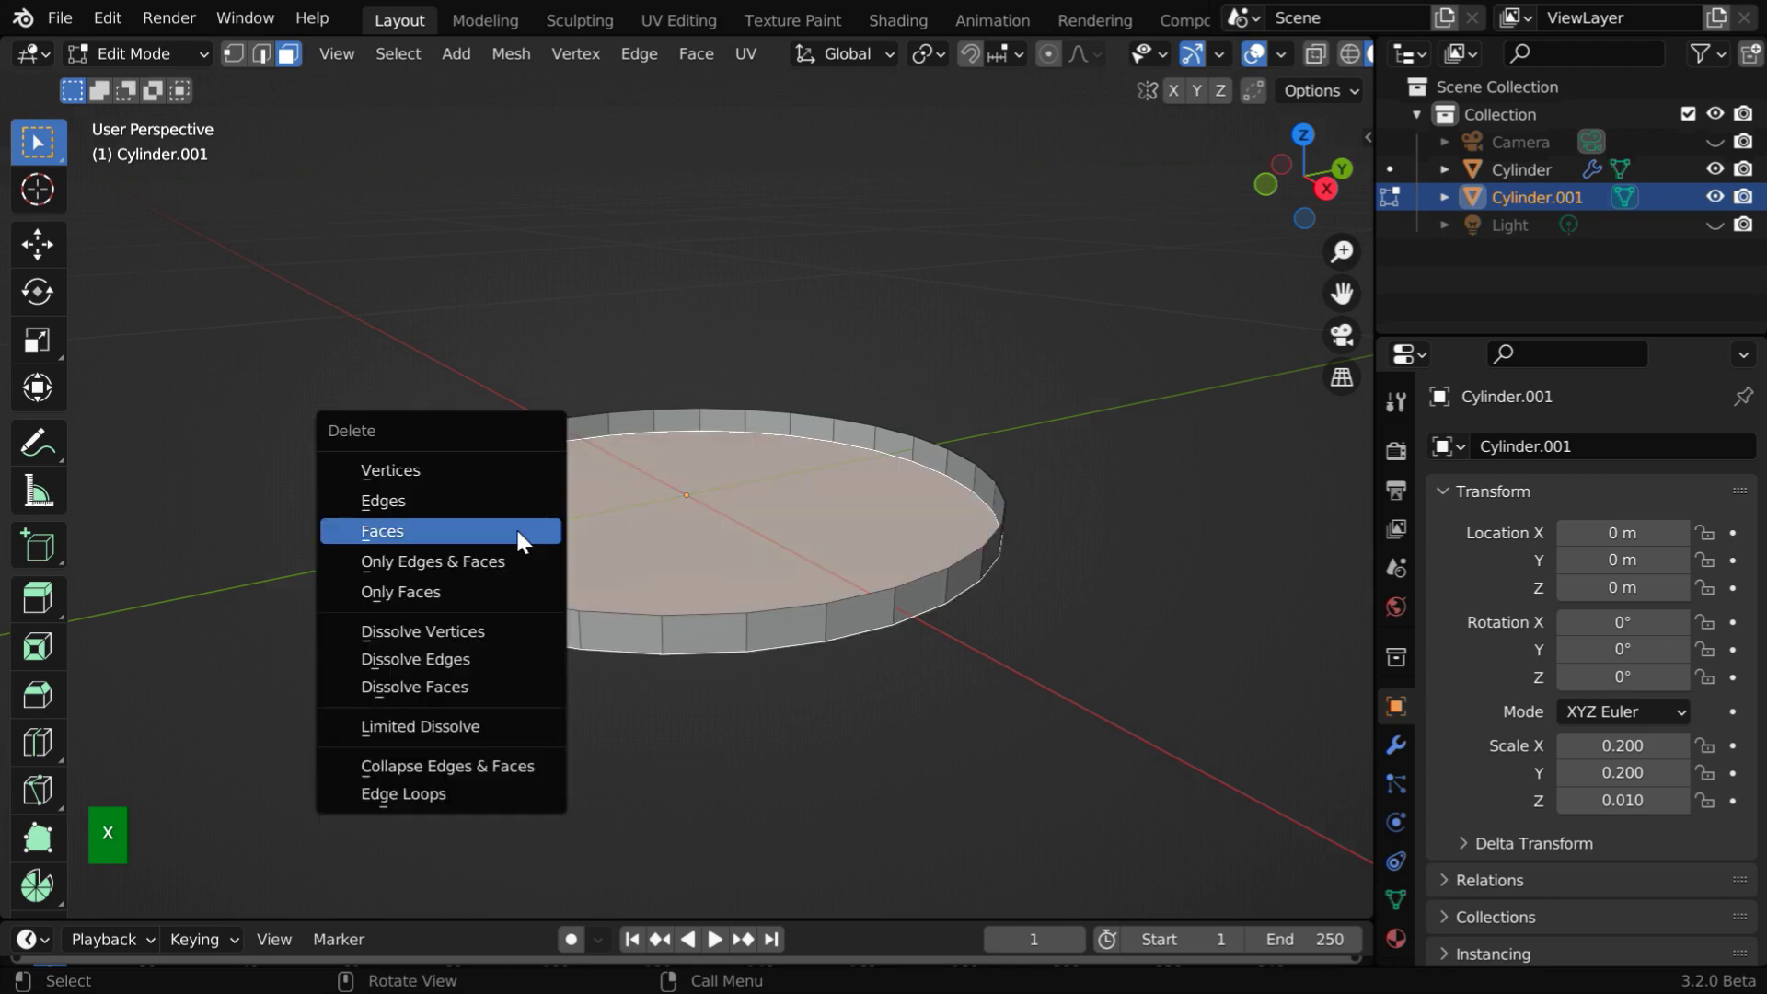
click(516, 529)
click(187, 55)
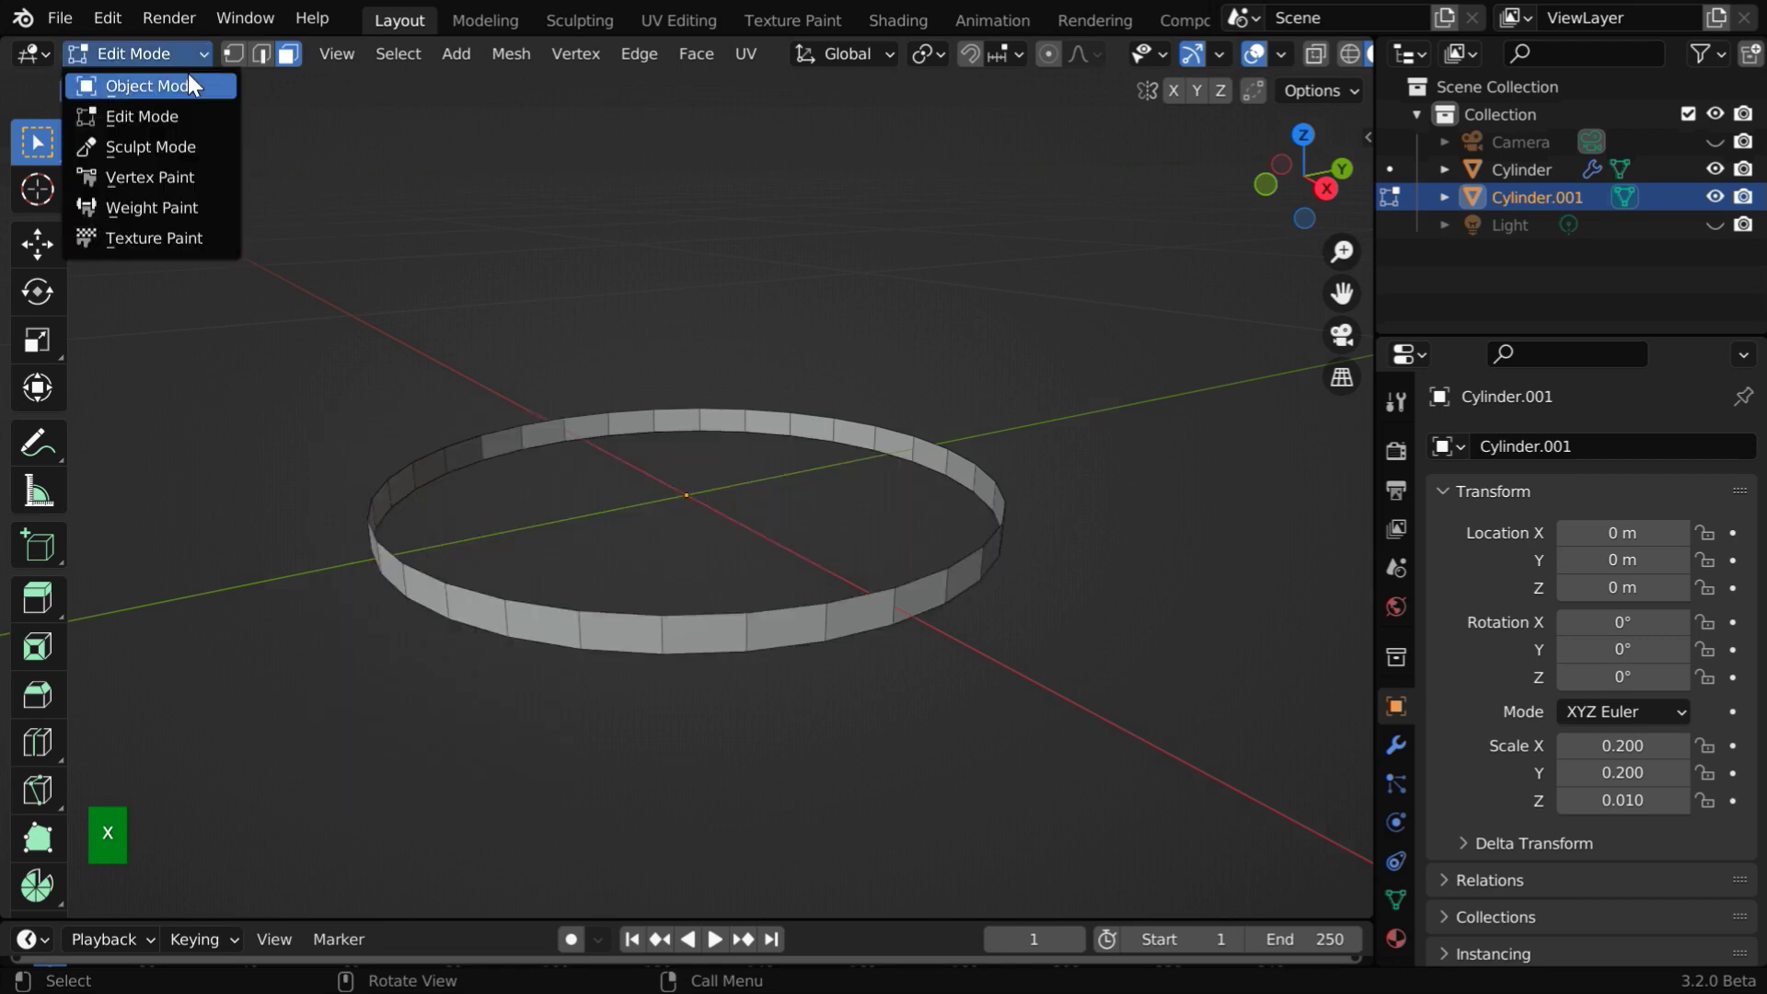
click(188, 77)
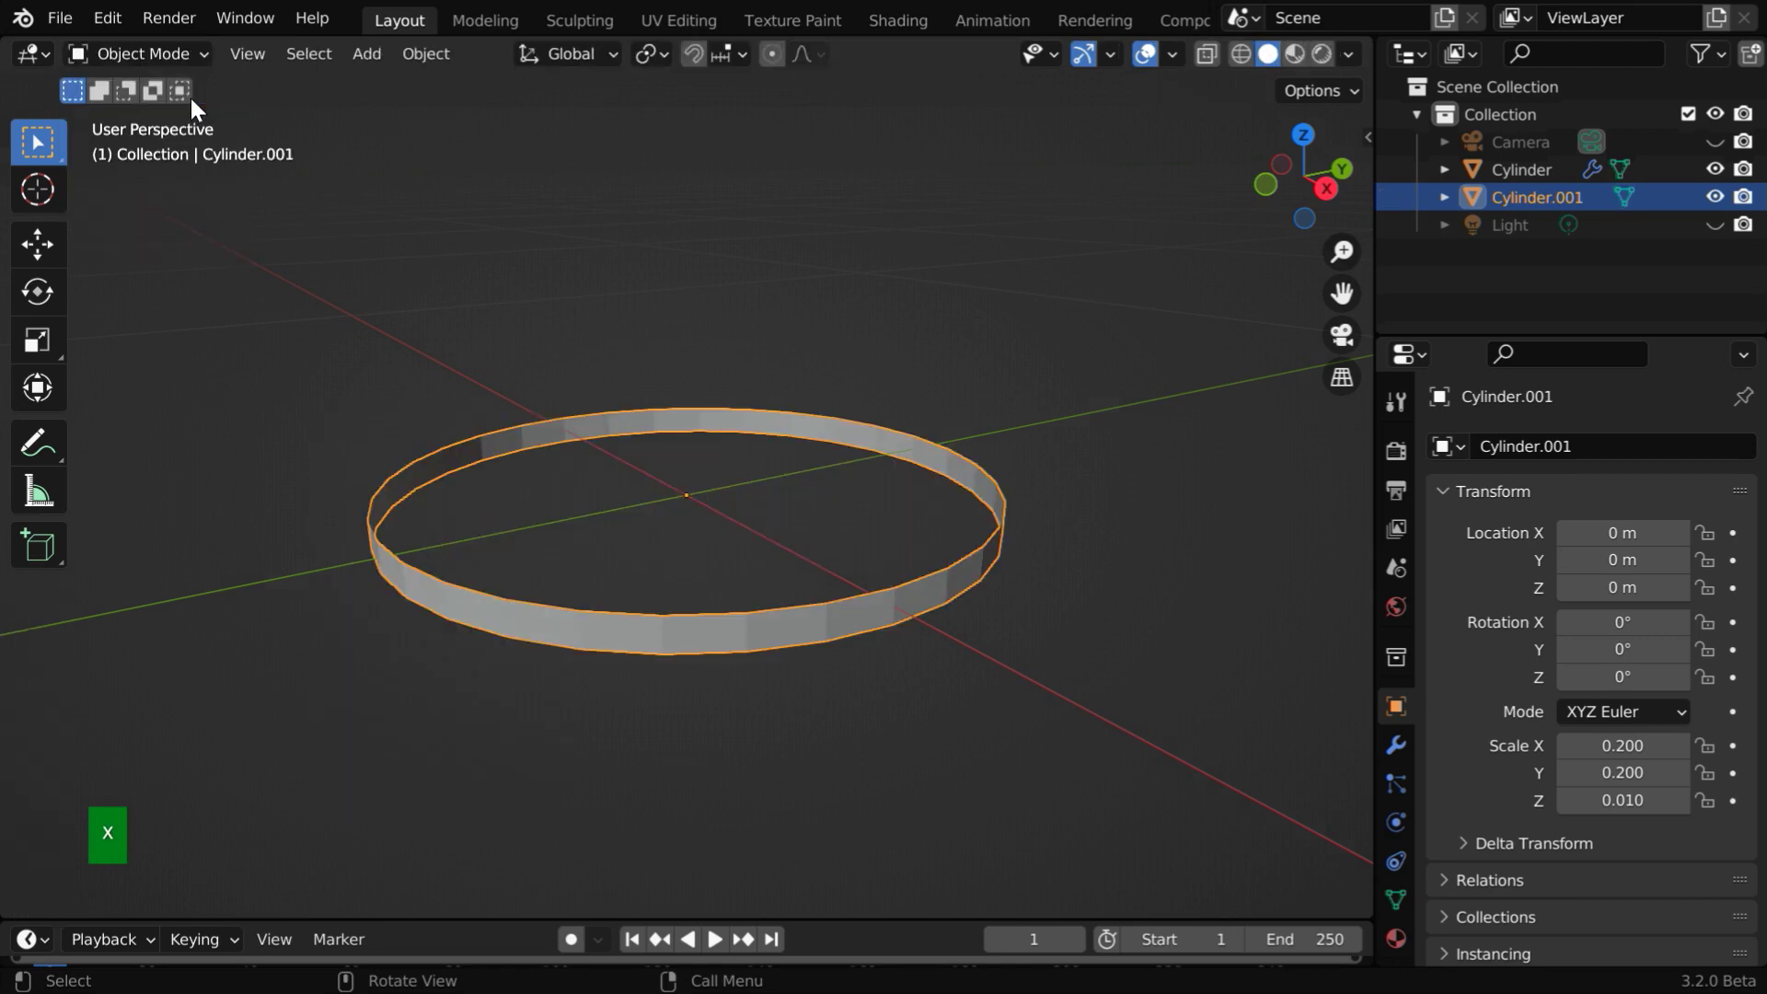
- Add a Subdivision Surface modifier to the ring with viewport level 2
click(1396, 745)
click(1497, 445)
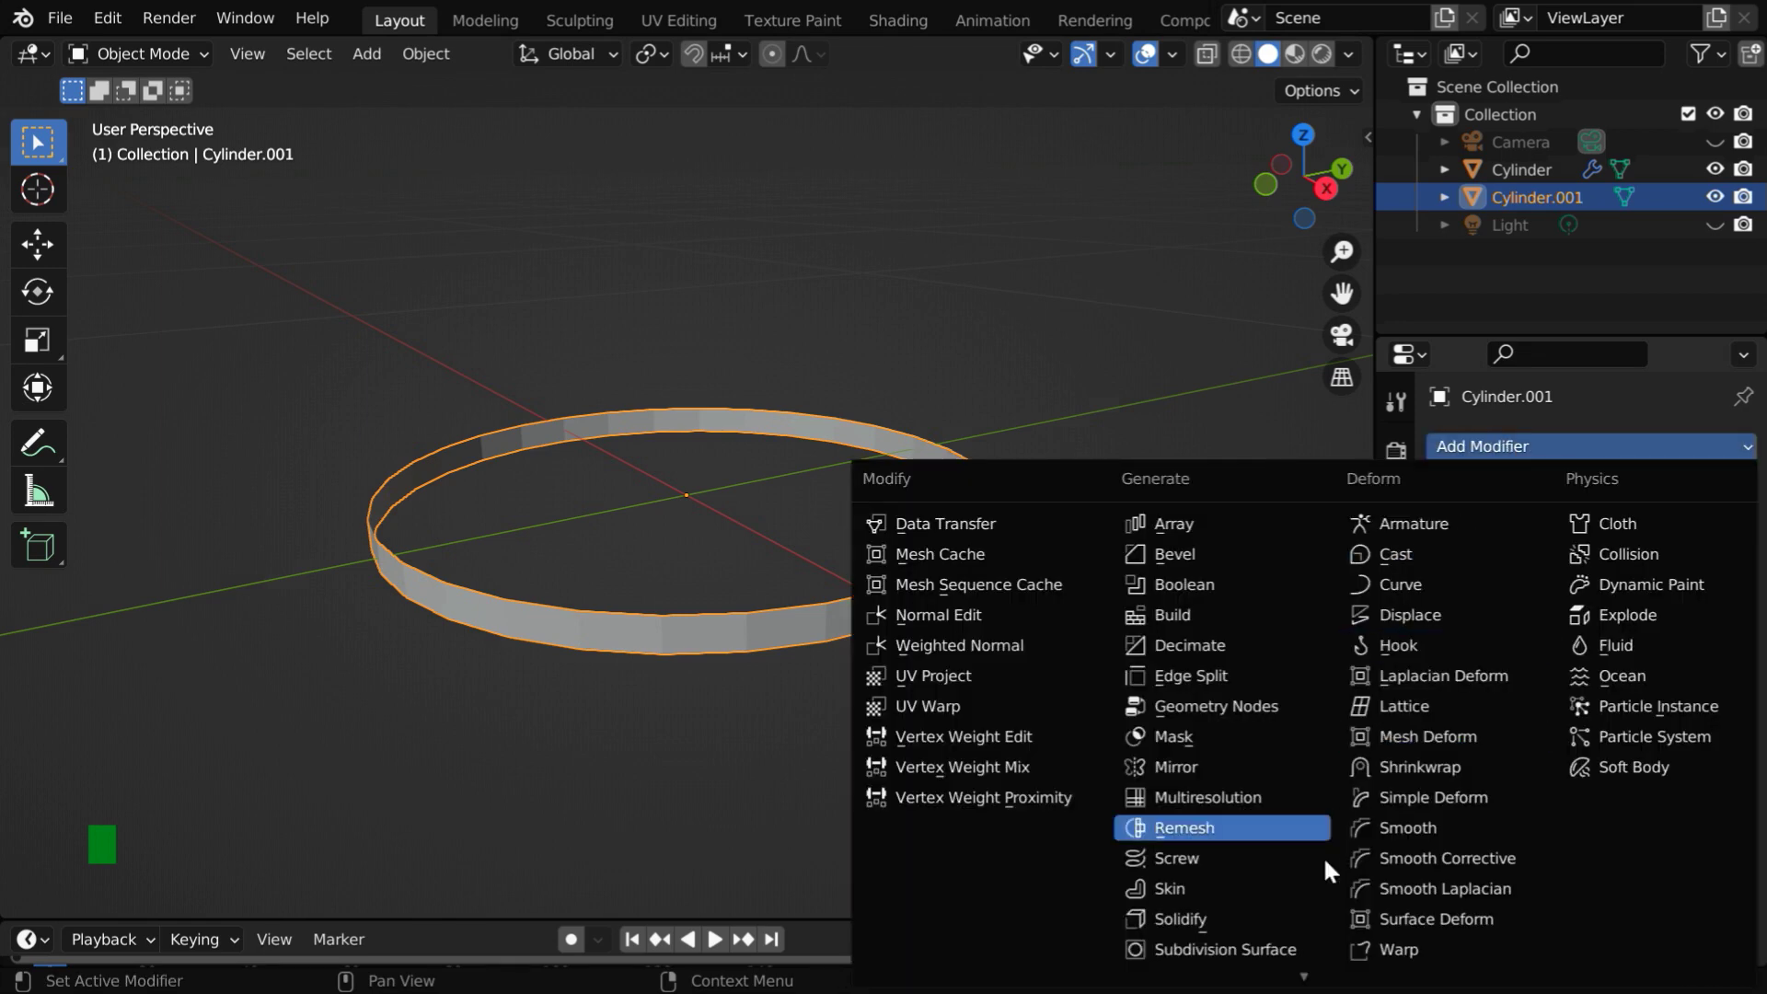
click(1277, 950)
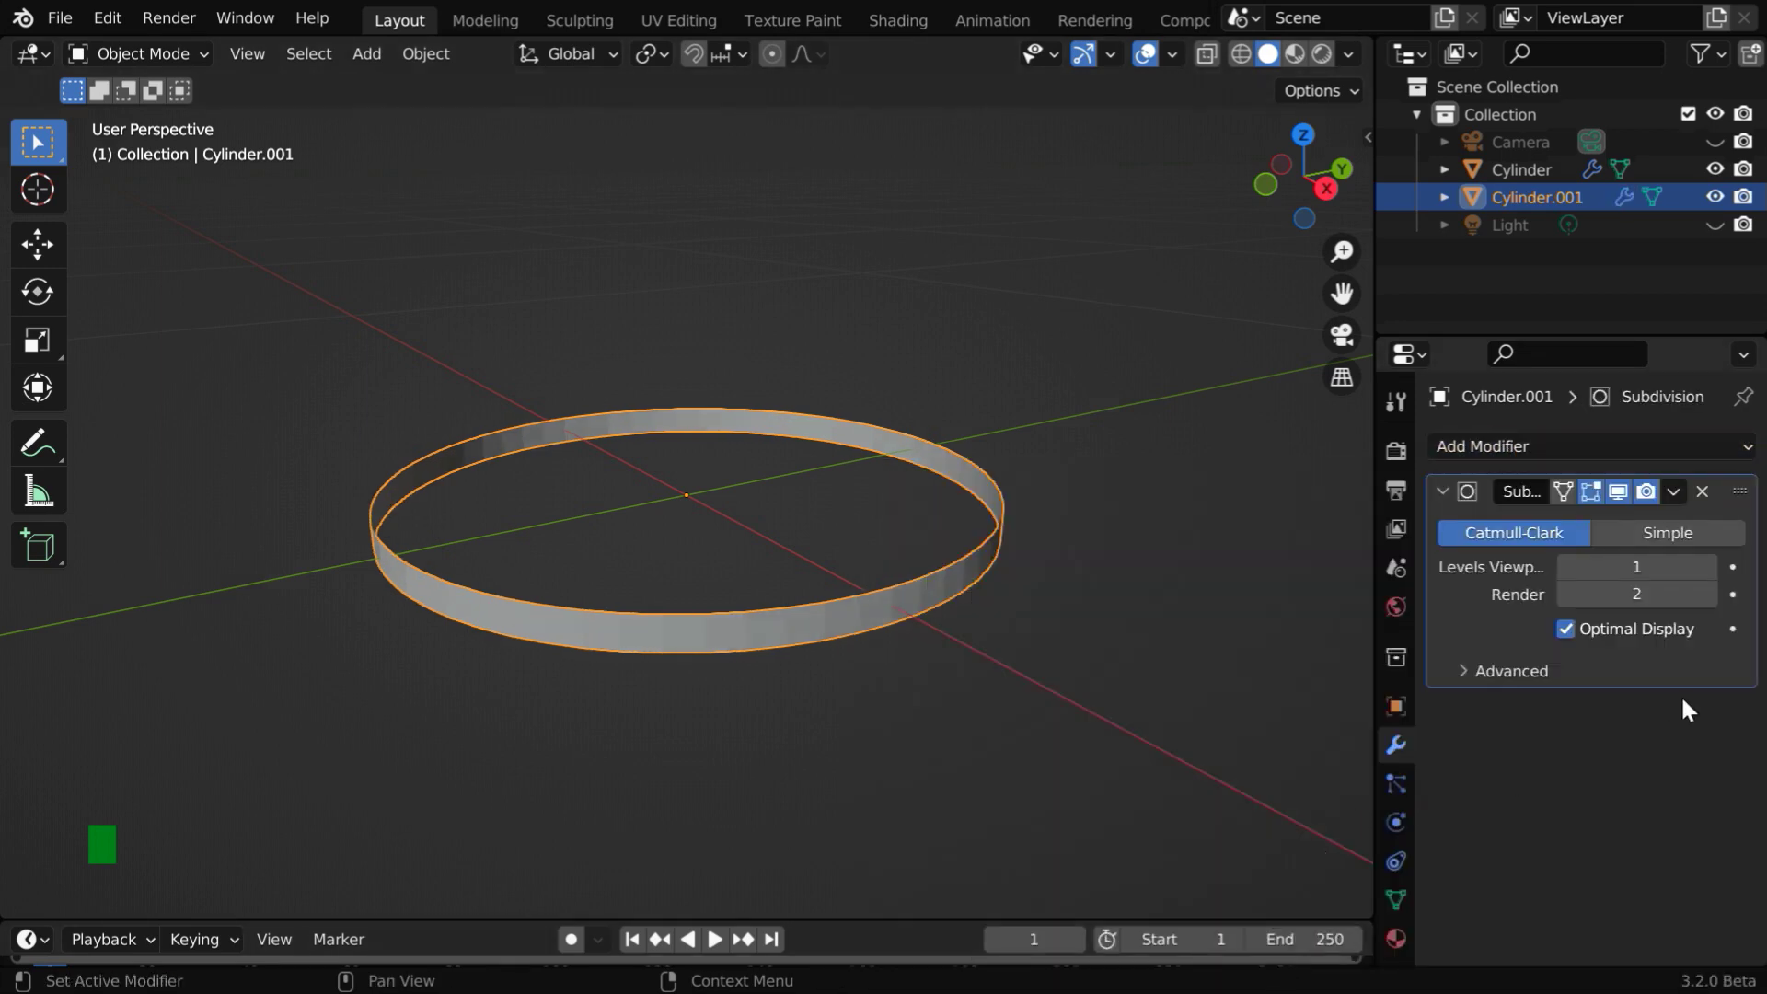
click(1705, 568)
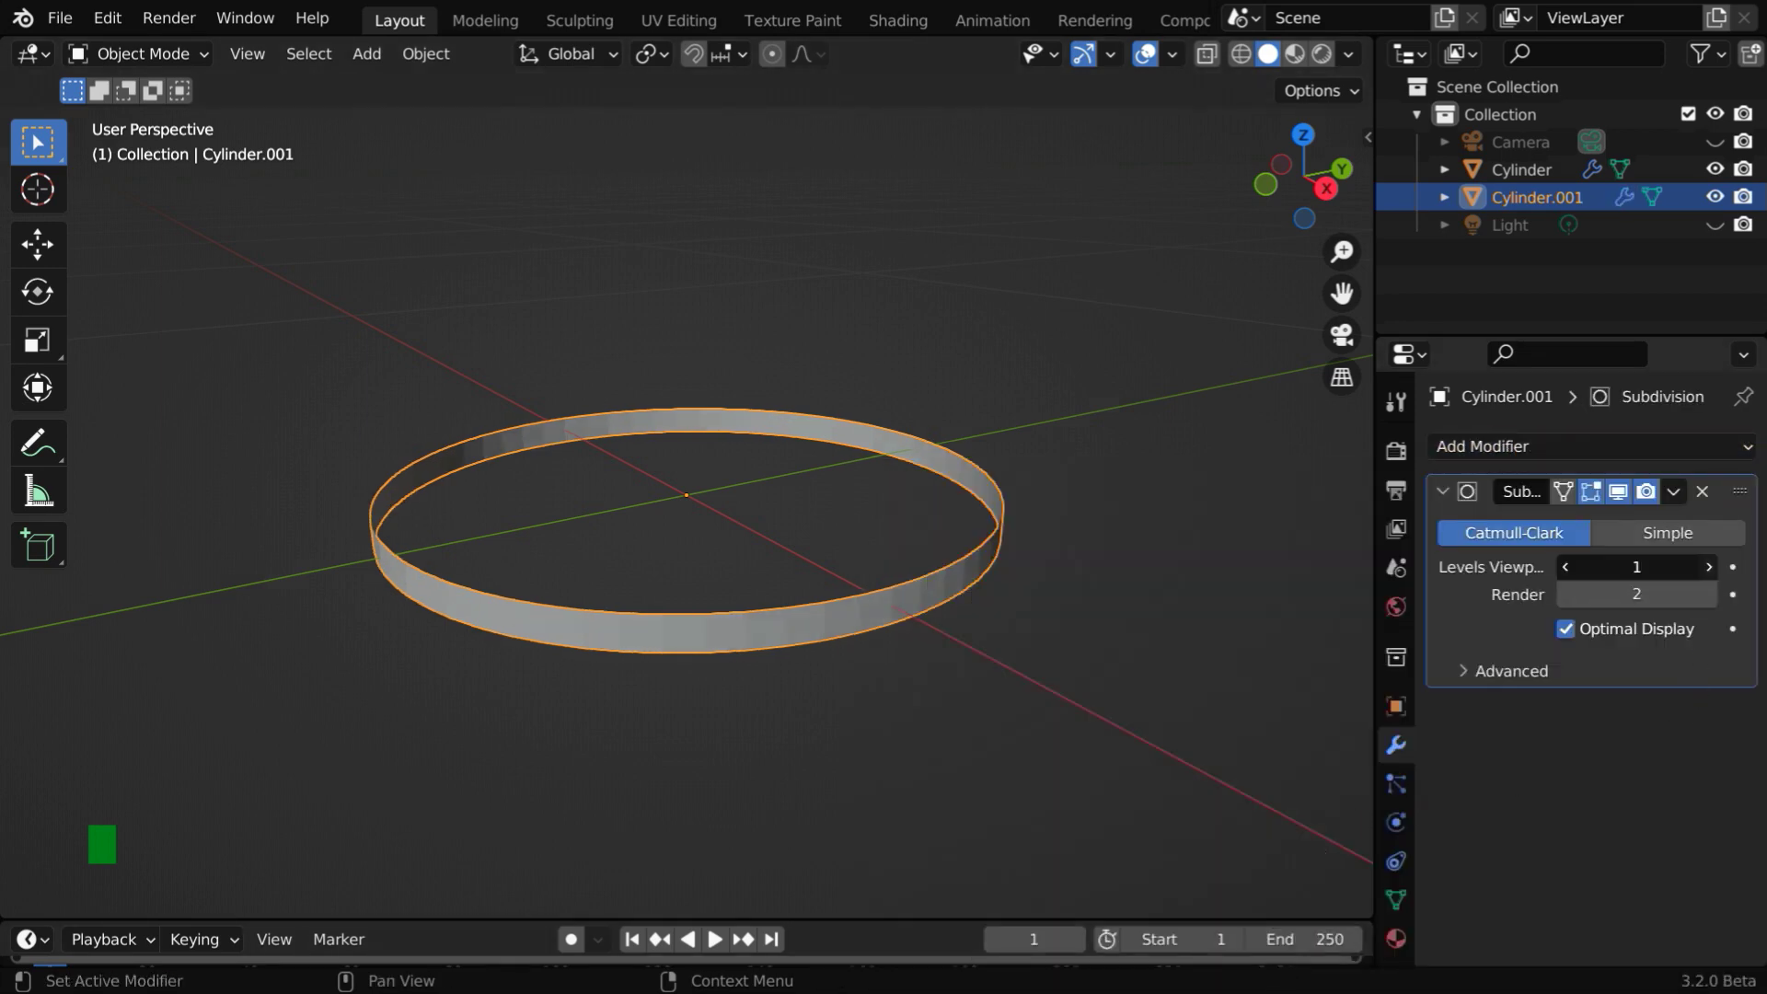
- Add a Simple Deform modifier set to Taper along Z with factor 0.04
click(1587, 443)
click(1482, 799)
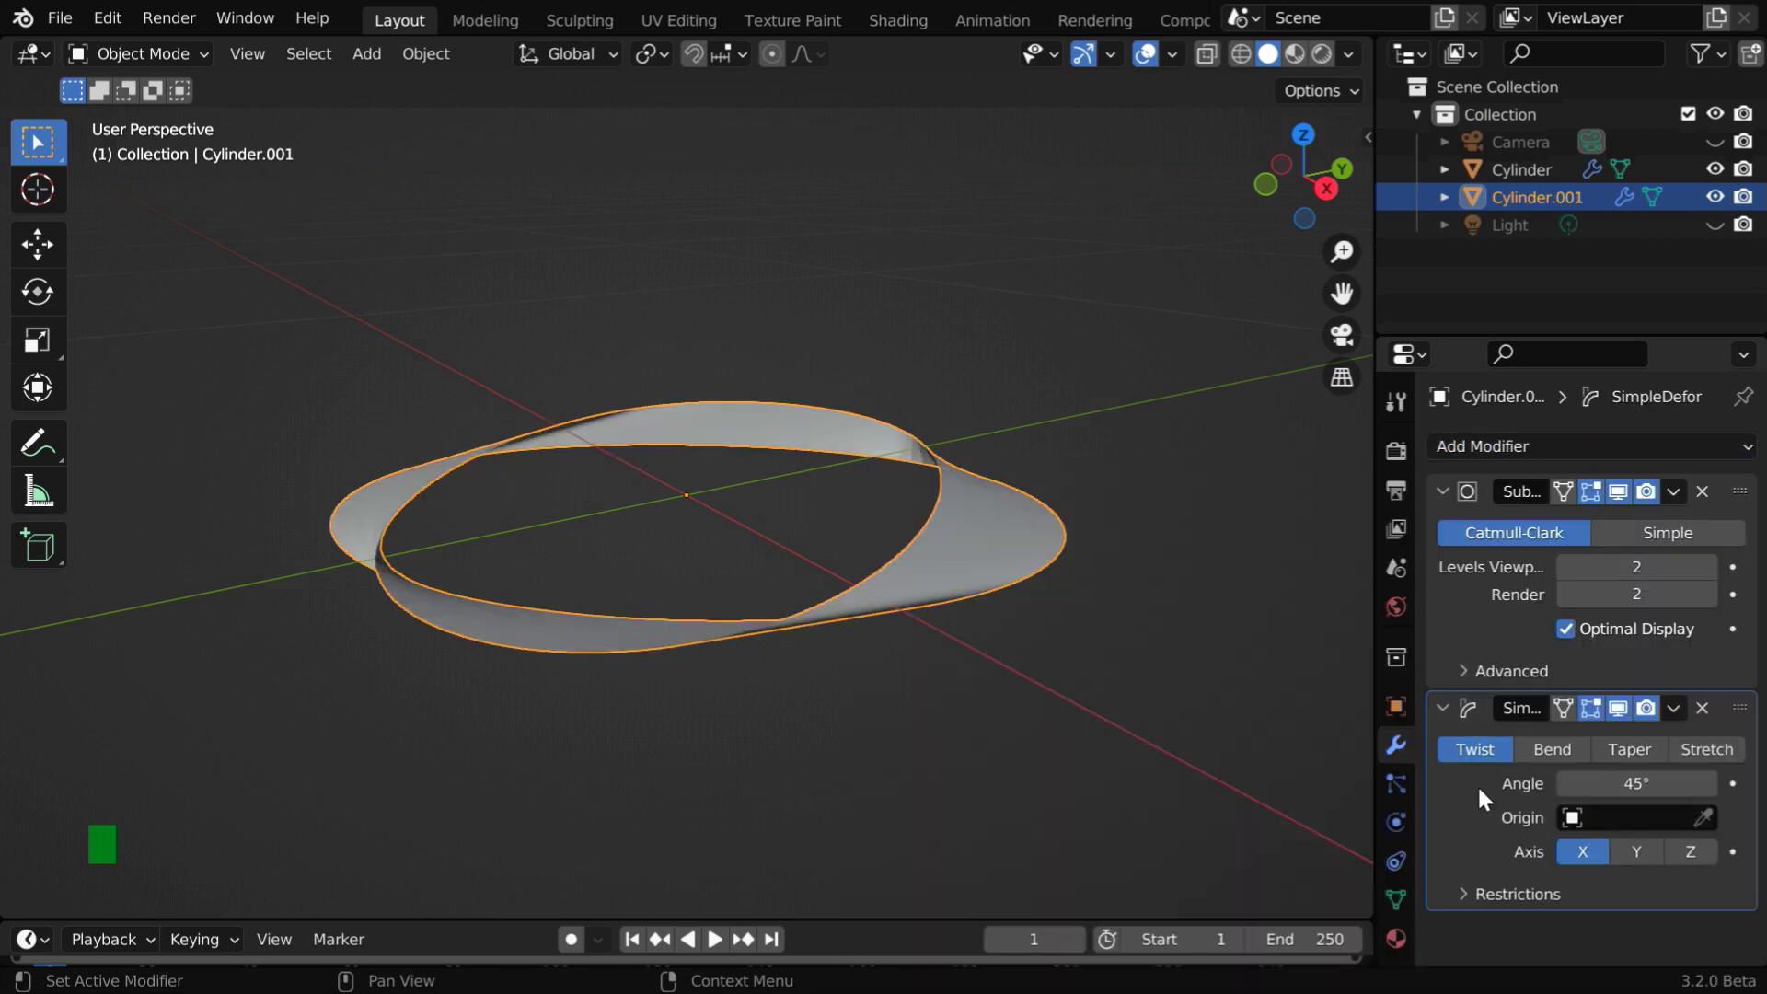
click(1640, 750)
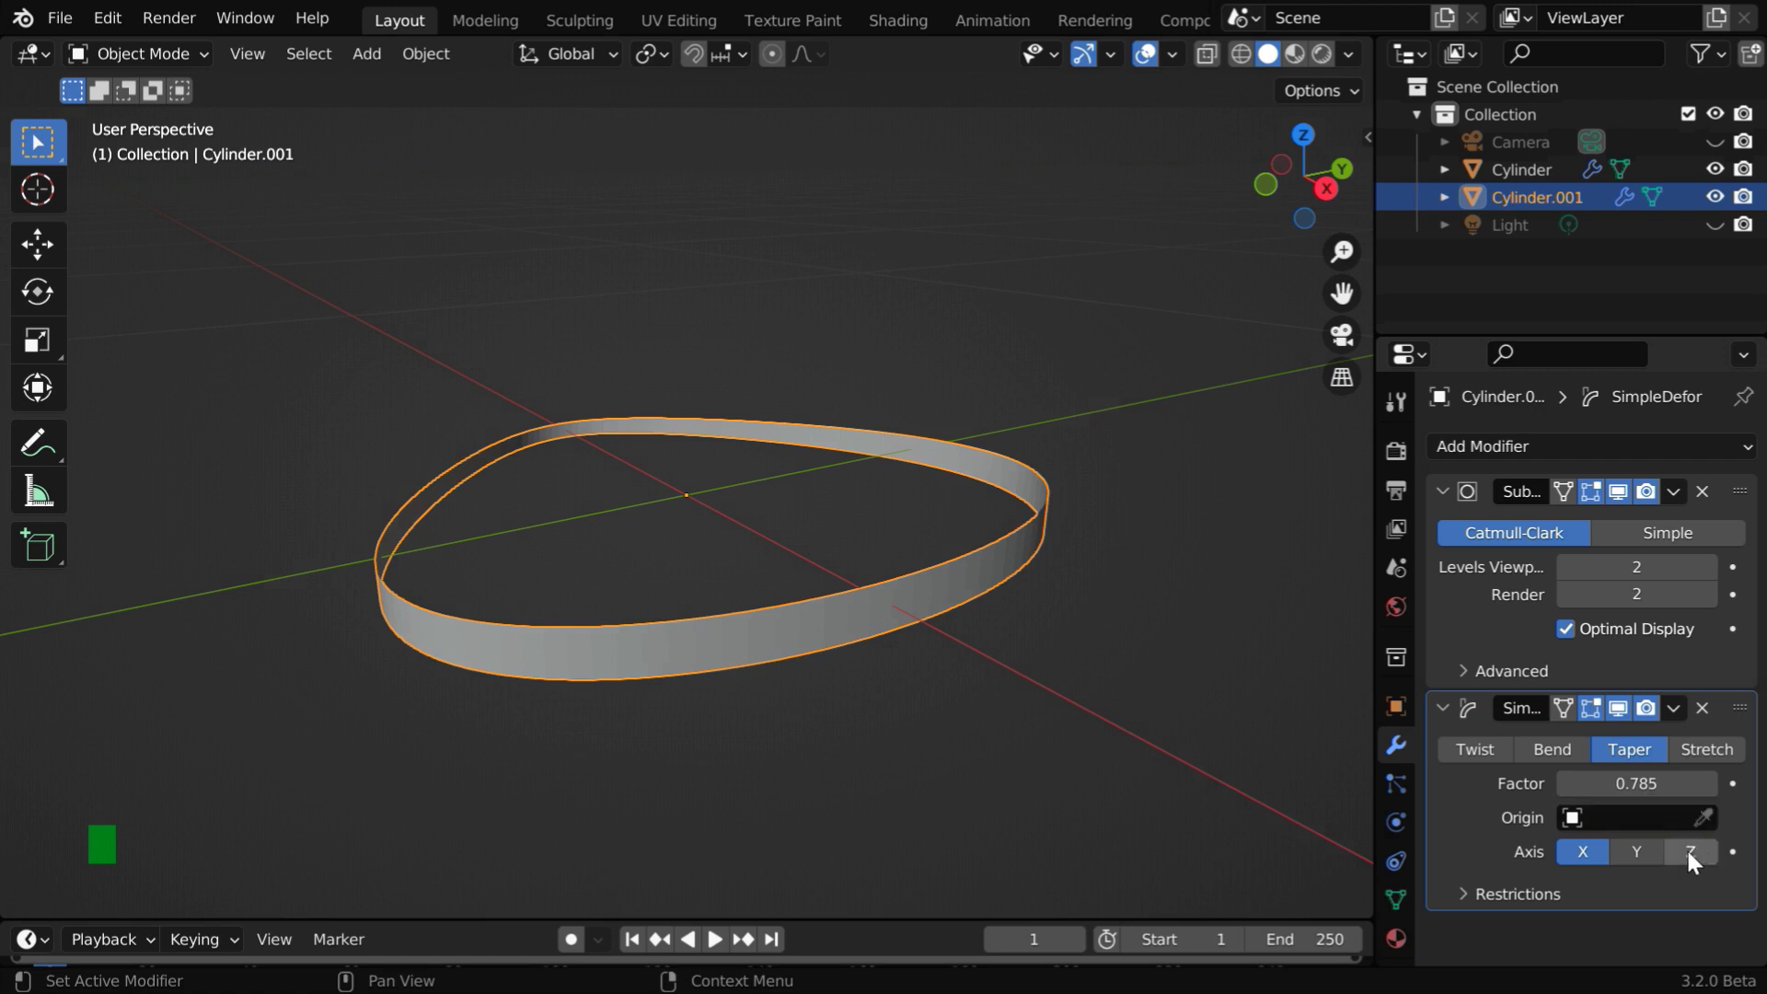
click(1690, 851)
click(1668, 784)
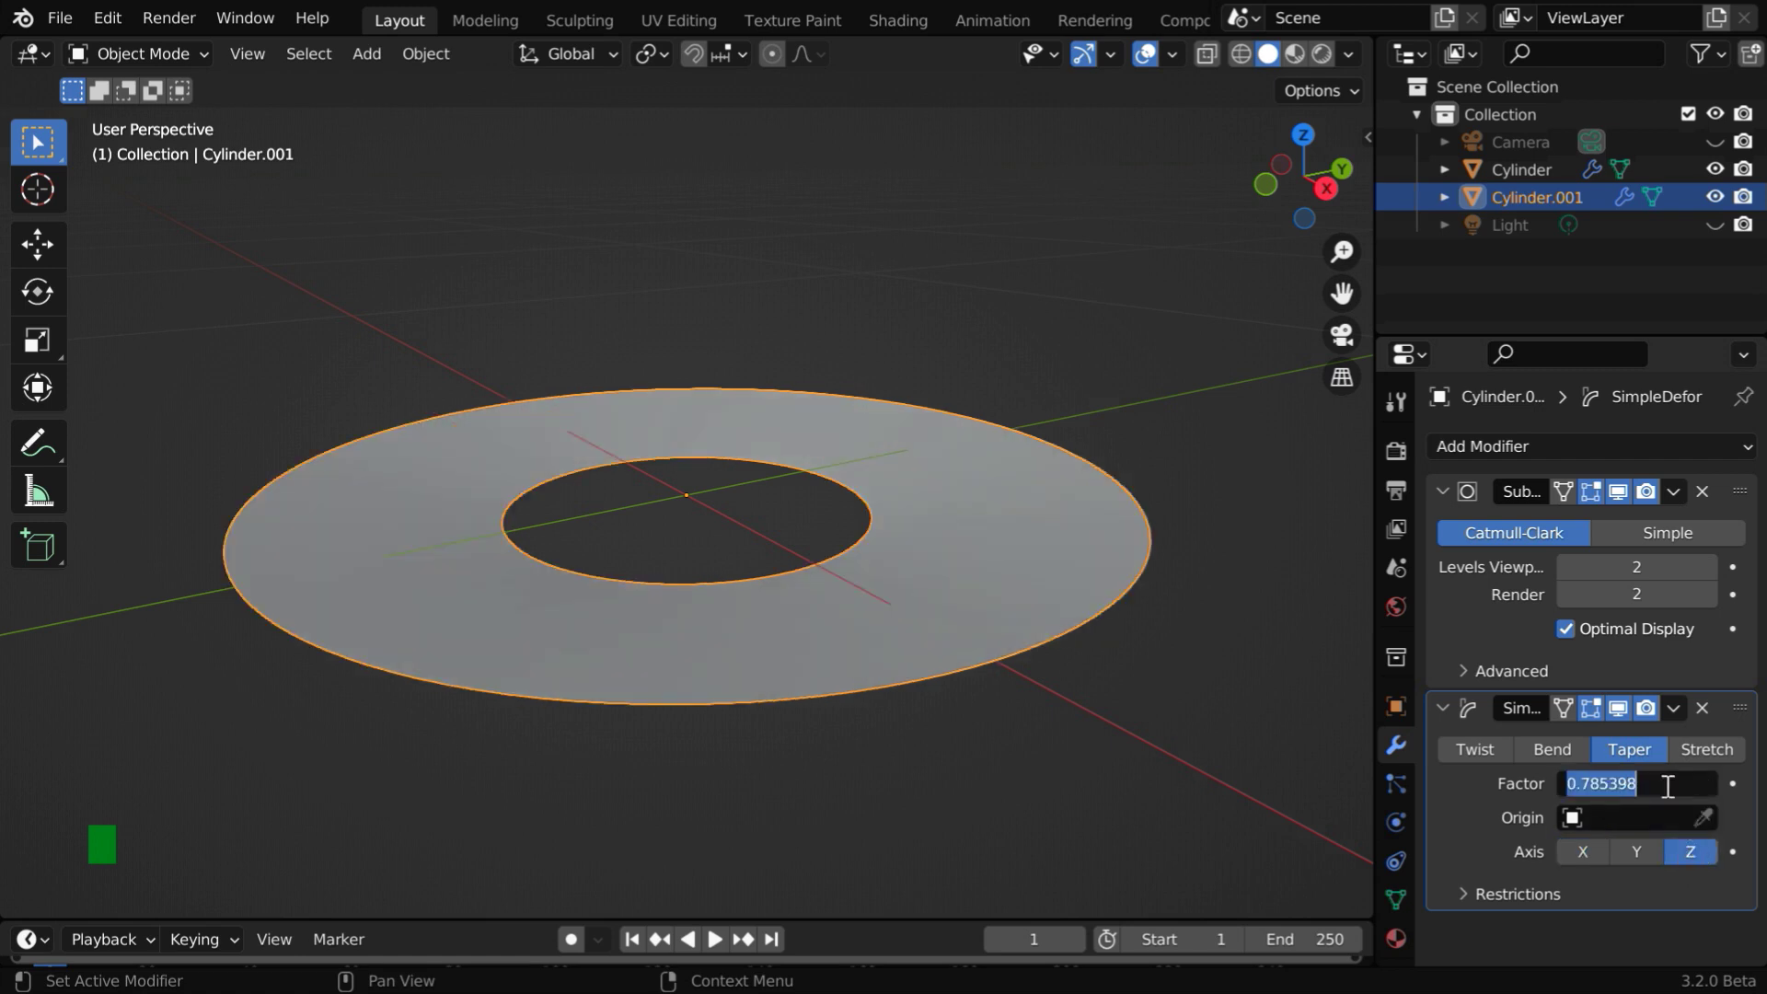
key(BackSpace)
text(.04)
key(Return)
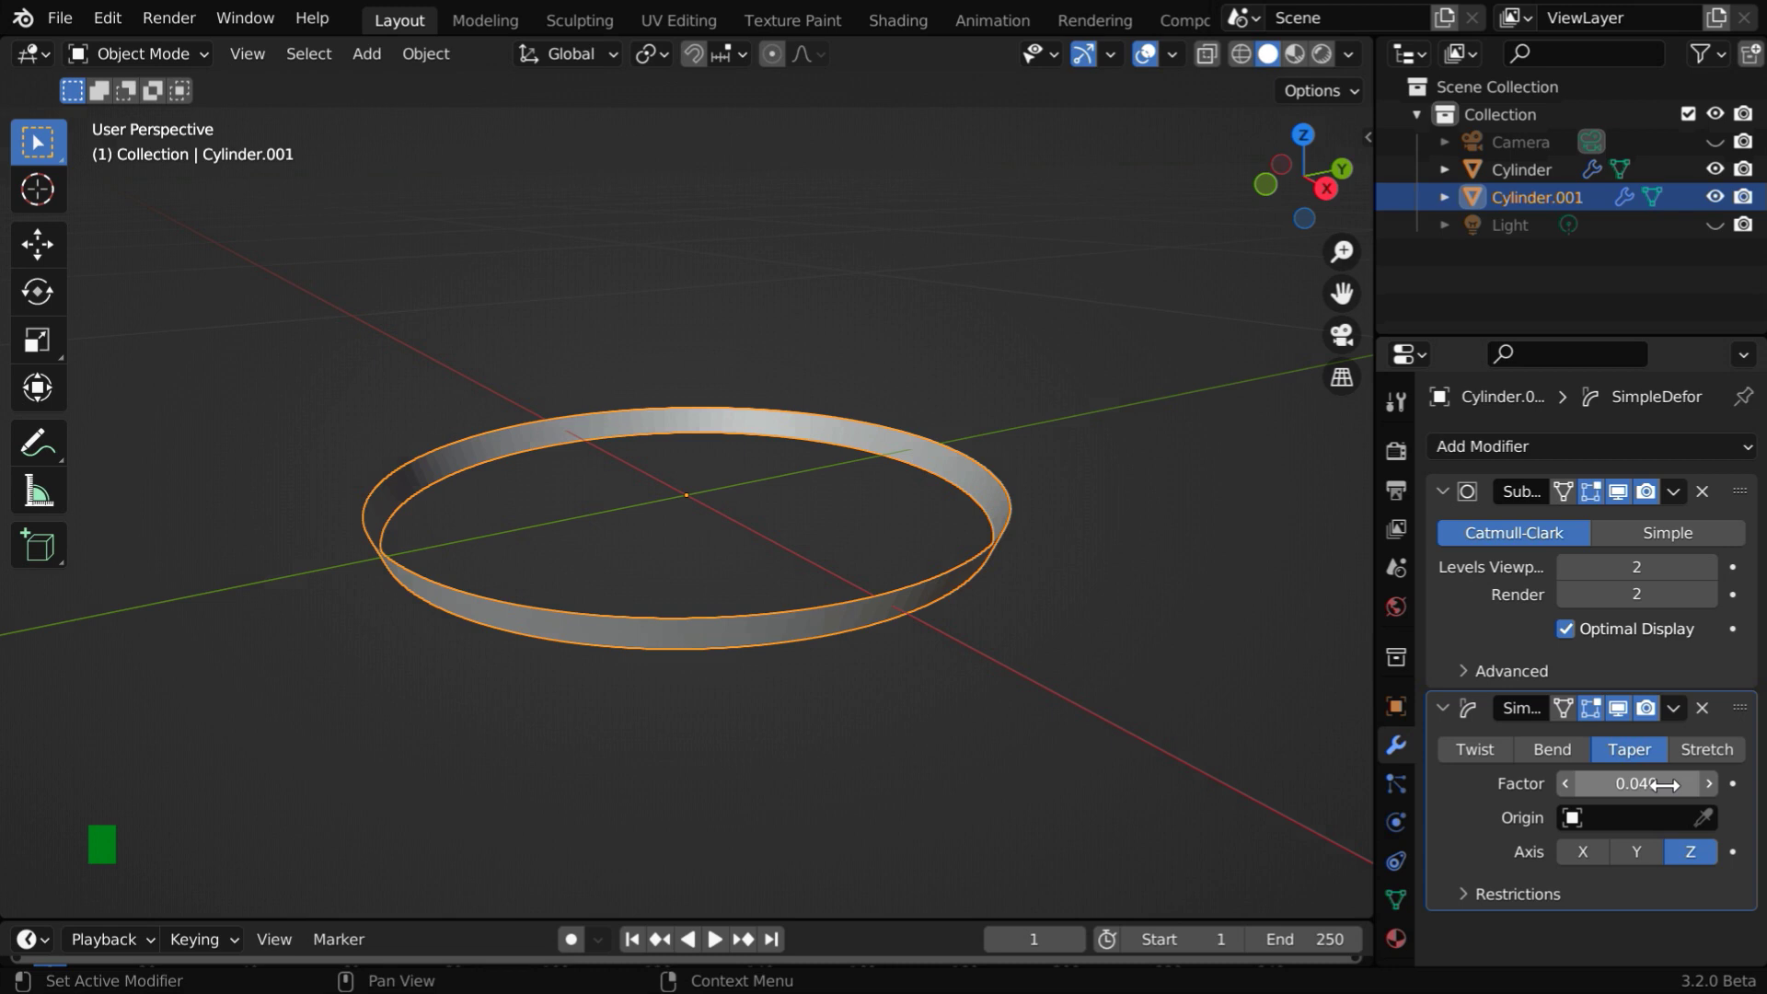
- Move the Cylinder.001 ring up to the body's top, at Location Z 1.51 m
scroll(799, 563, down, 6)
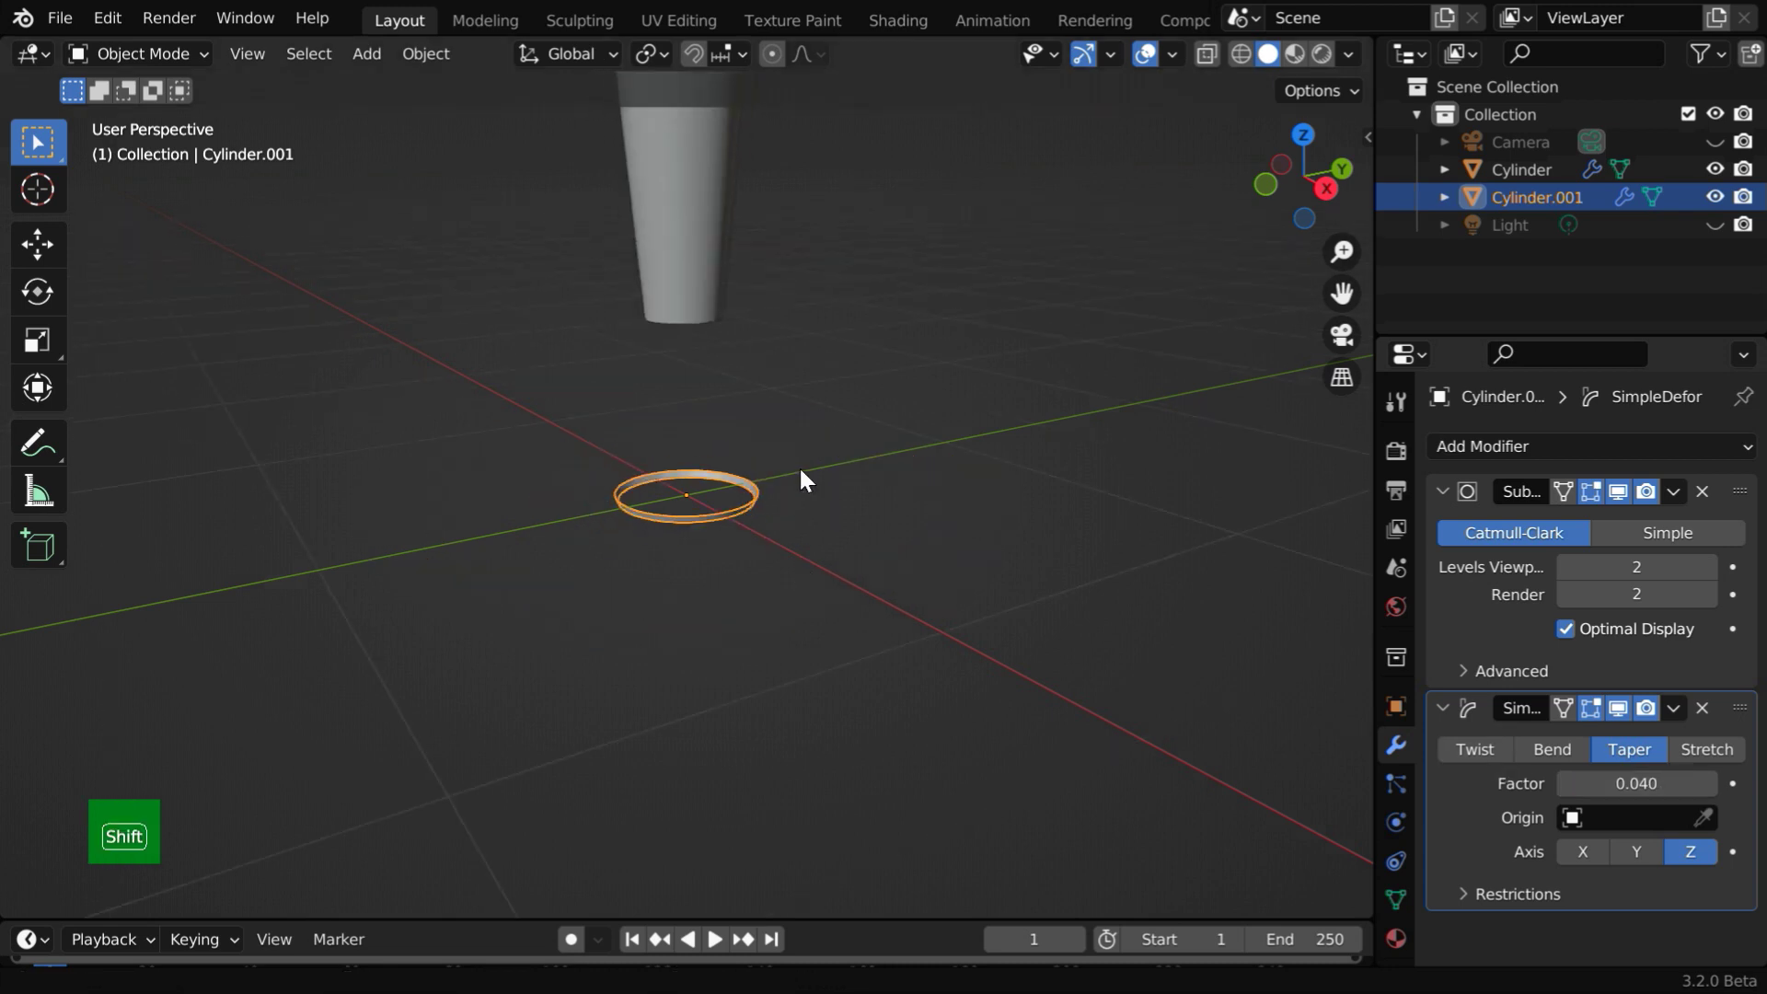
shift+middle_drag(799, 466, 819, 773)
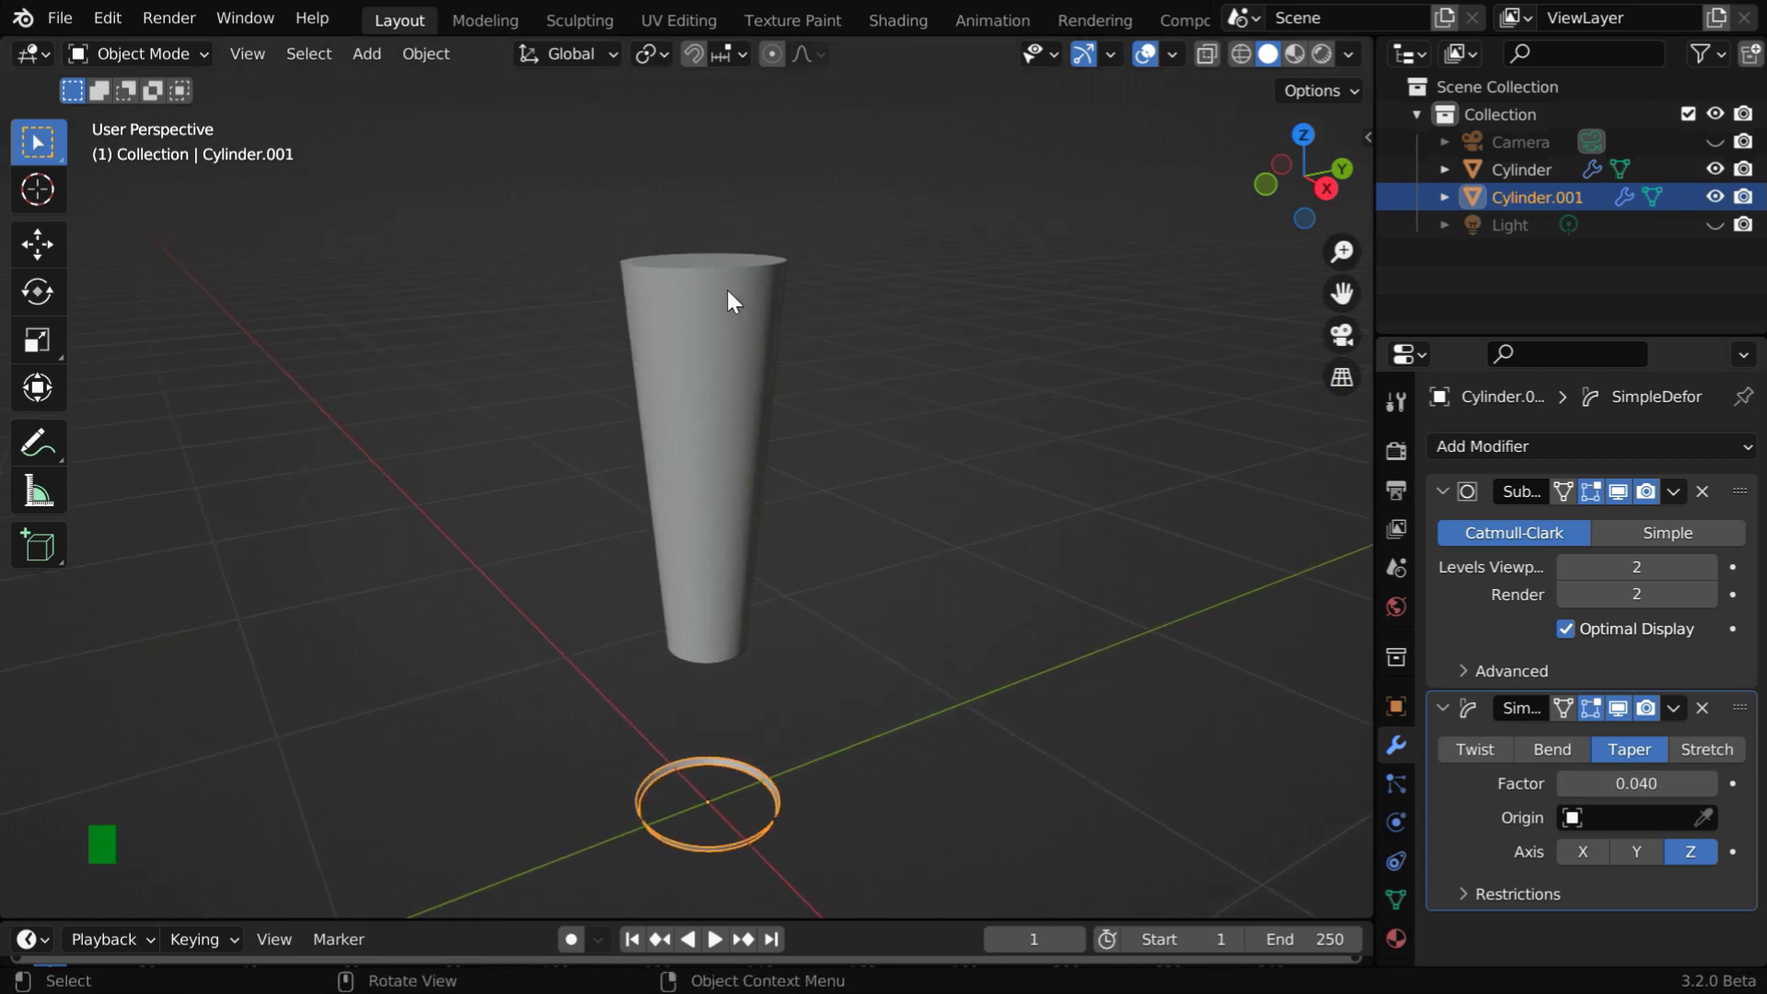
click(37, 245)
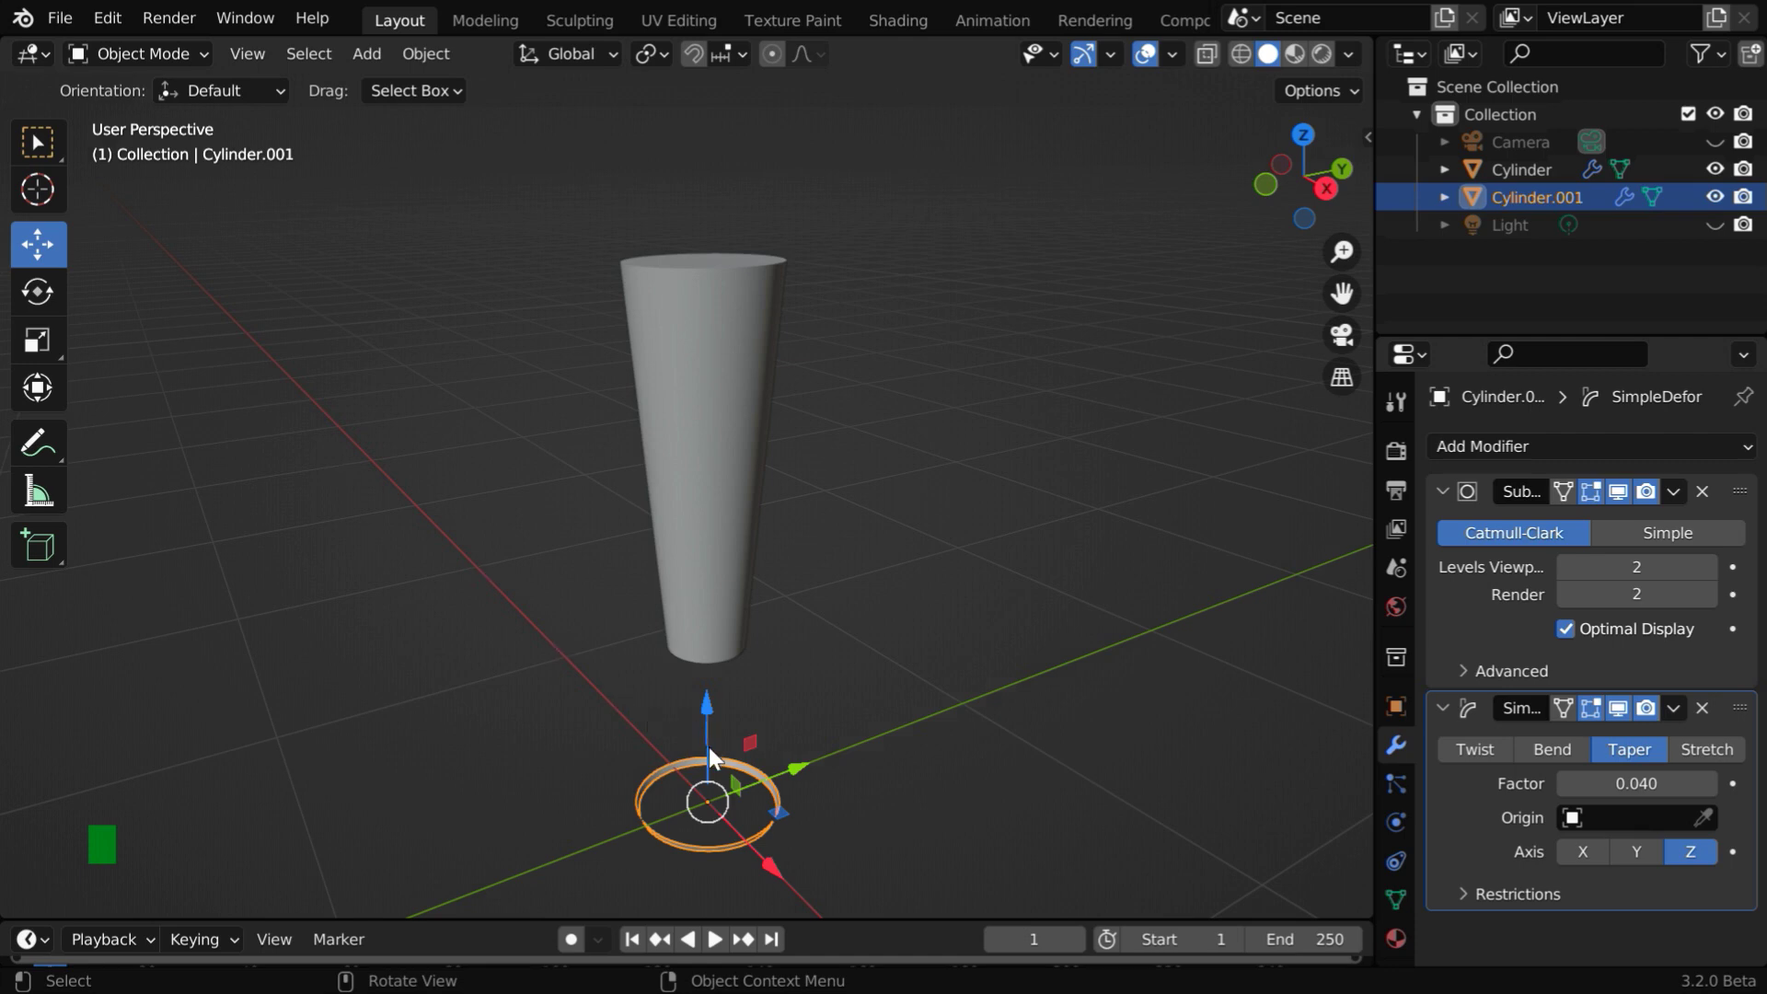
drag(708, 701, 720, 156)
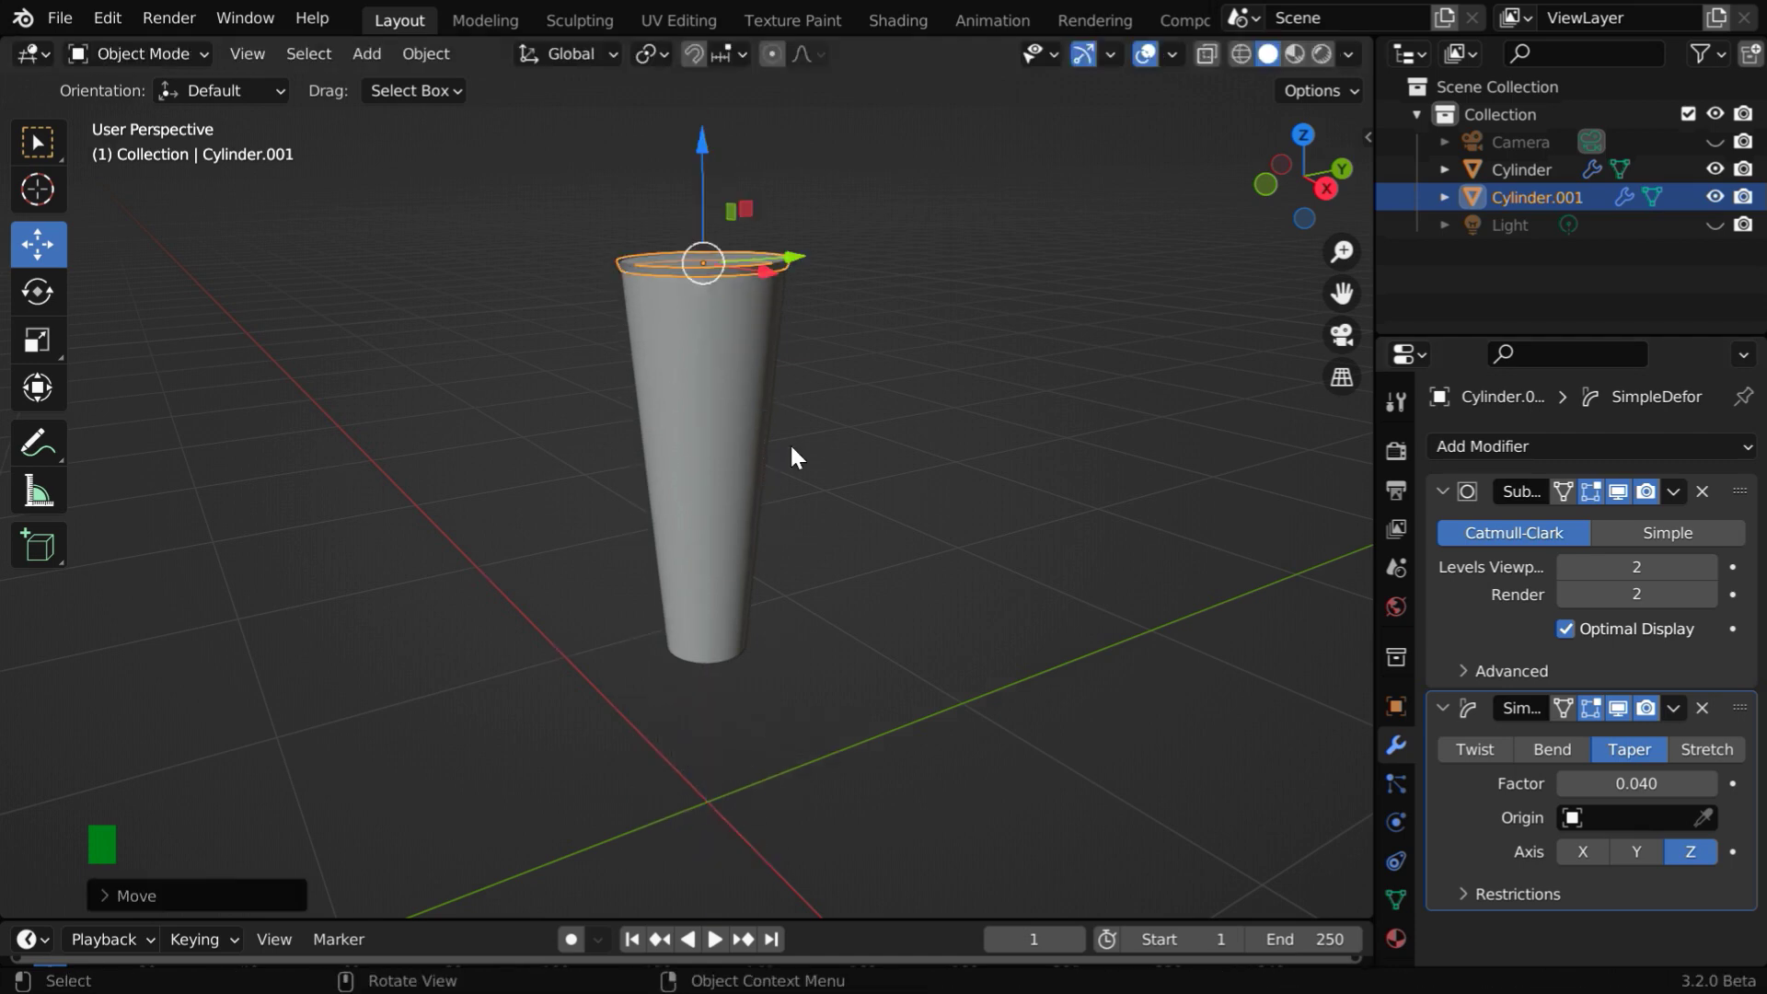
key(KP_Decimal)
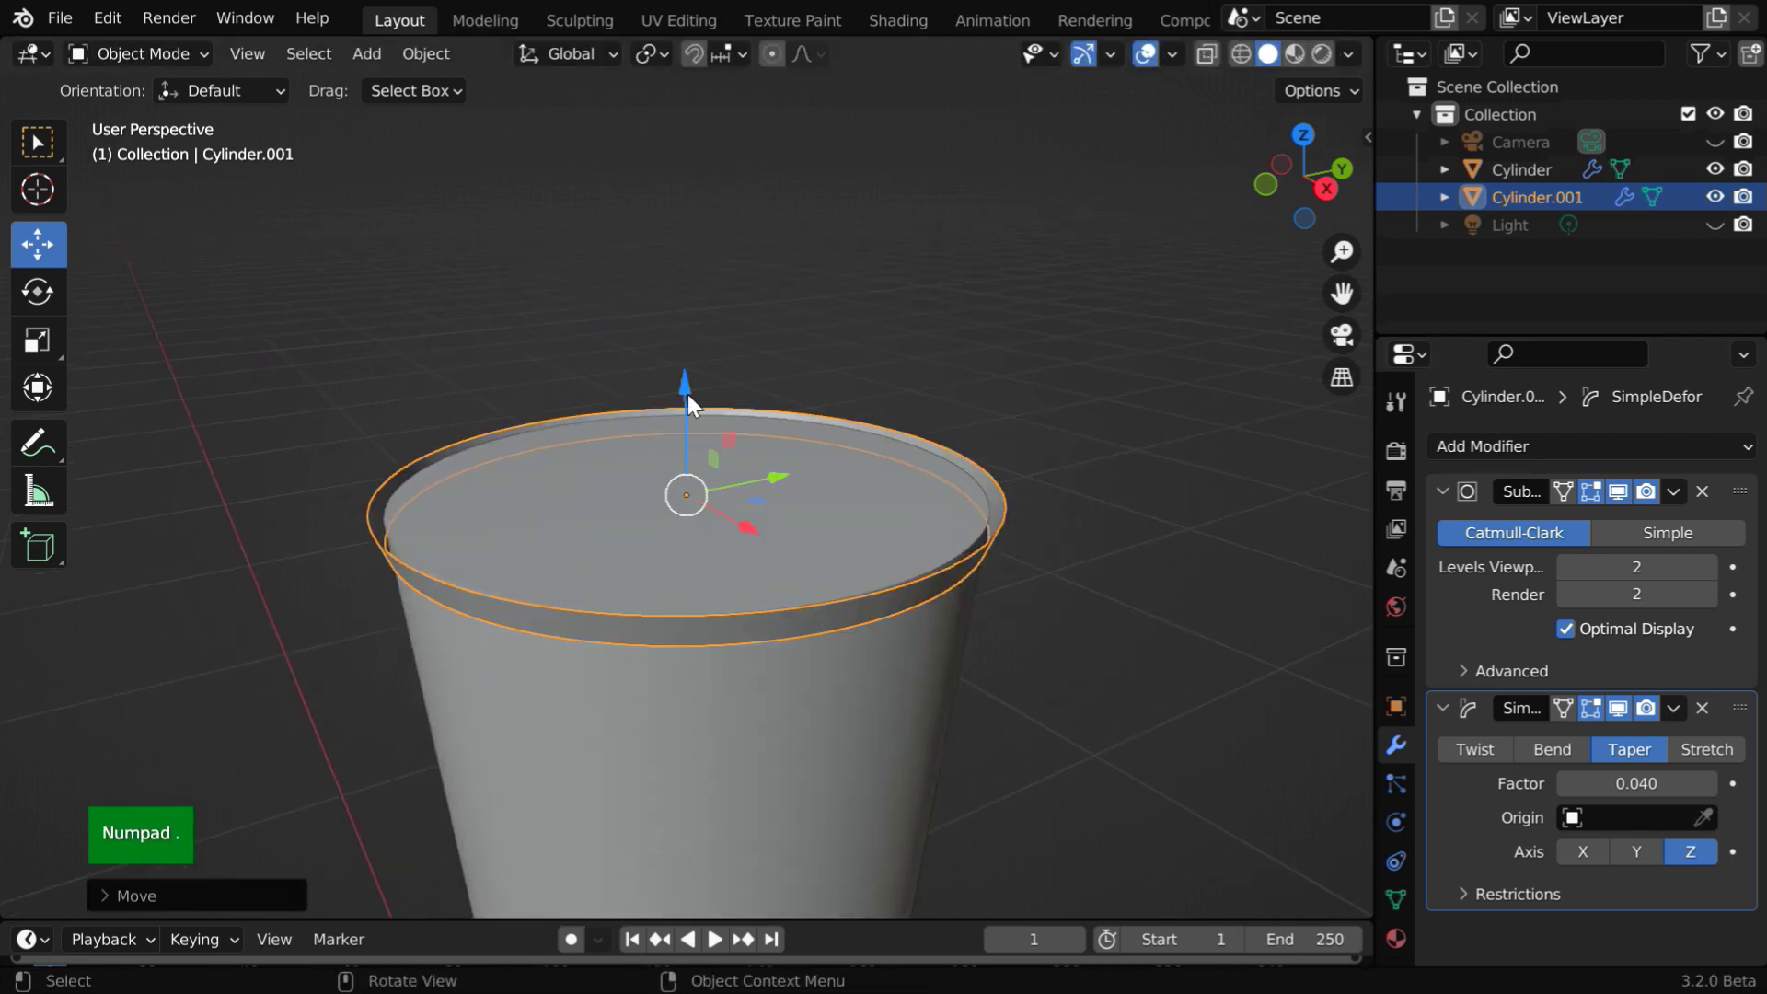
drag(687, 394, 682, 381)
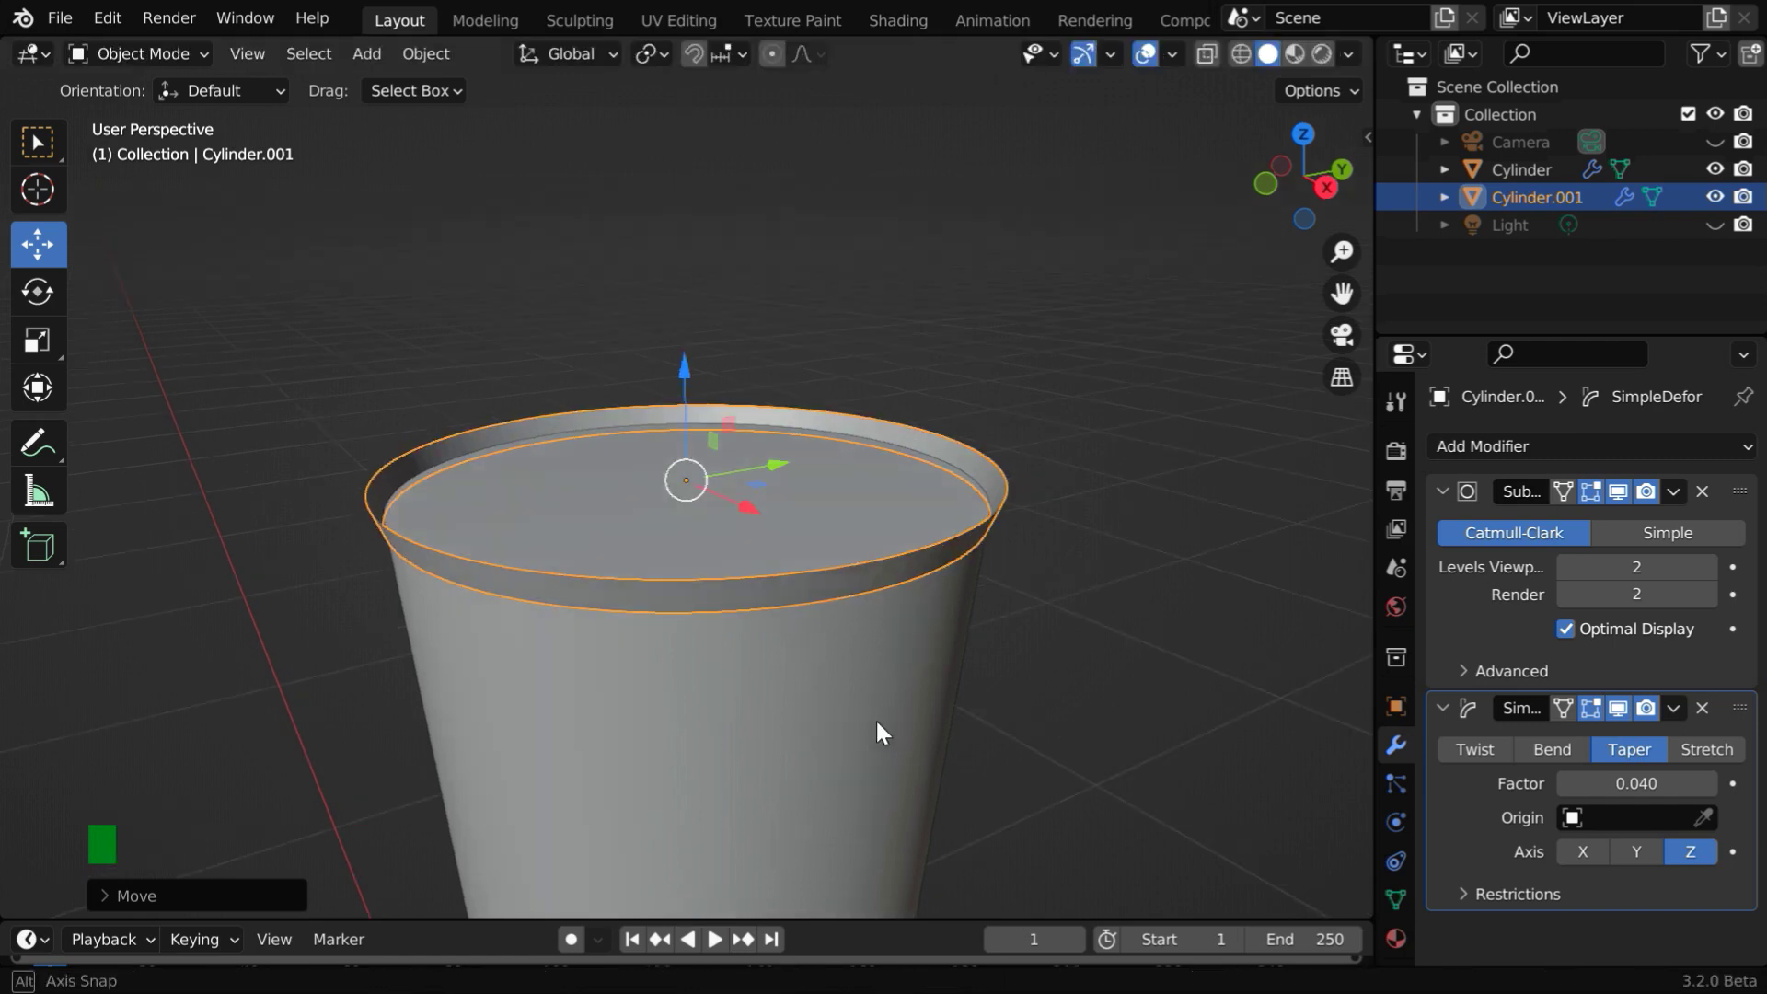
middle_drag(876, 718, 869, 686)
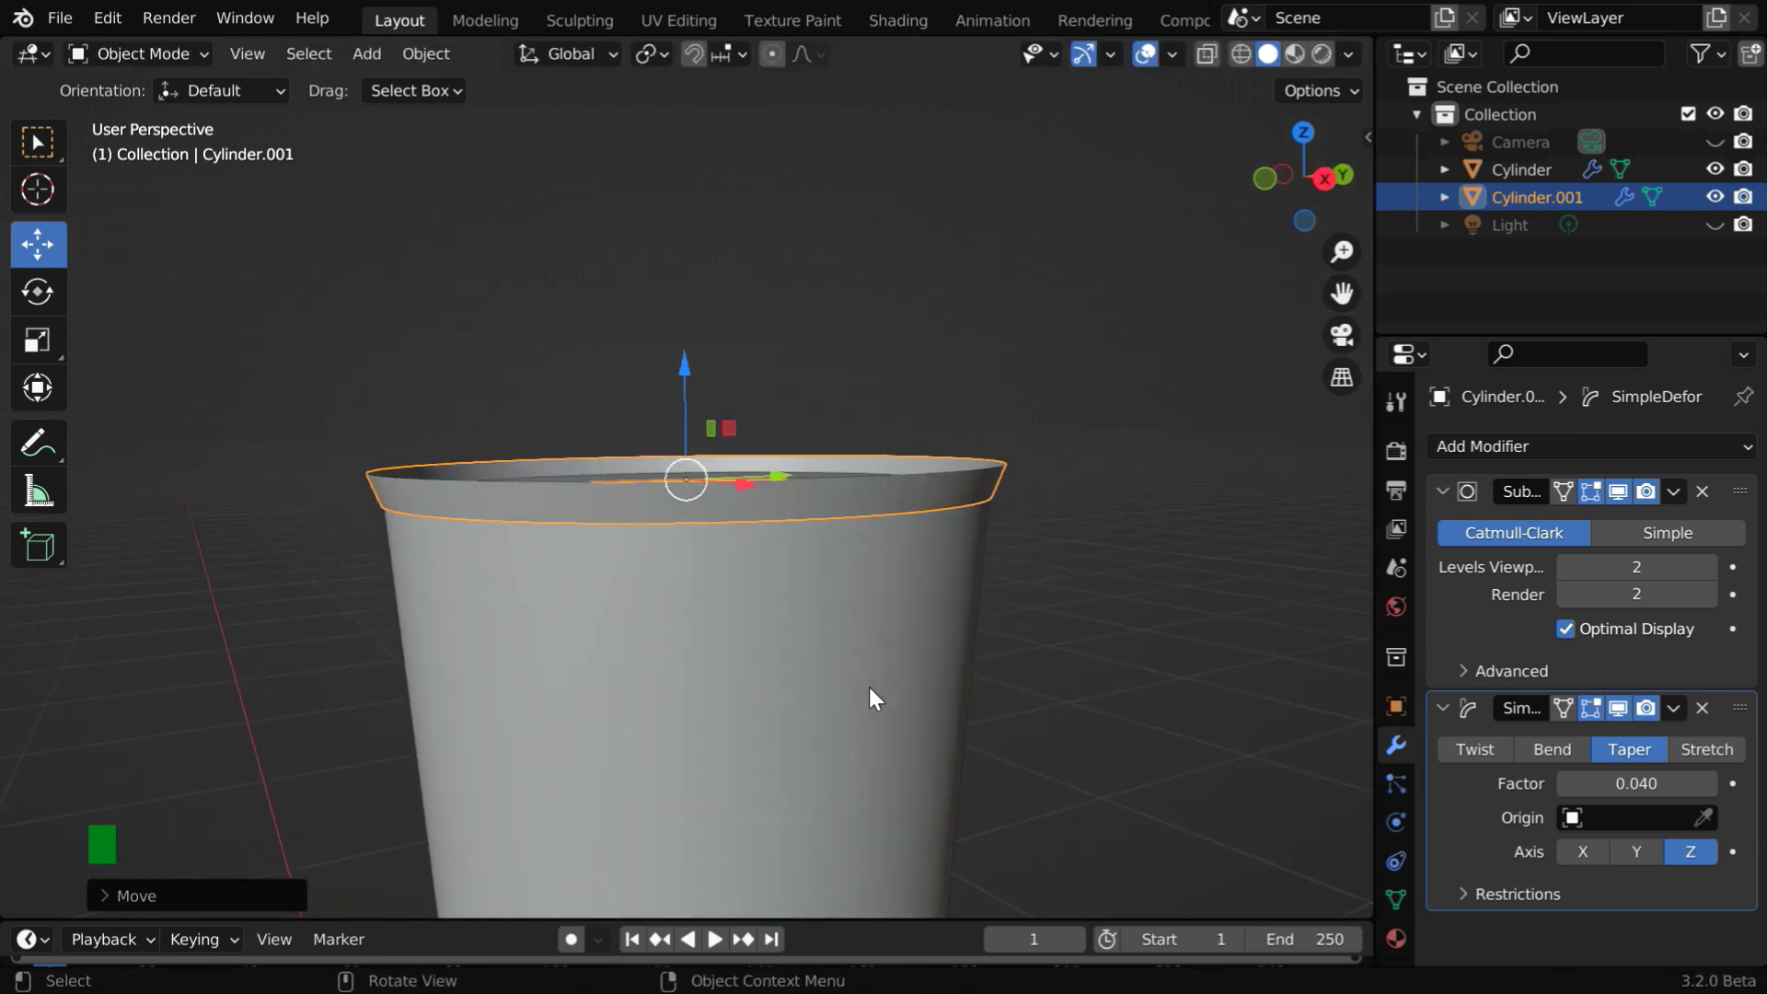
click(1397, 706)
click(1648, 587)
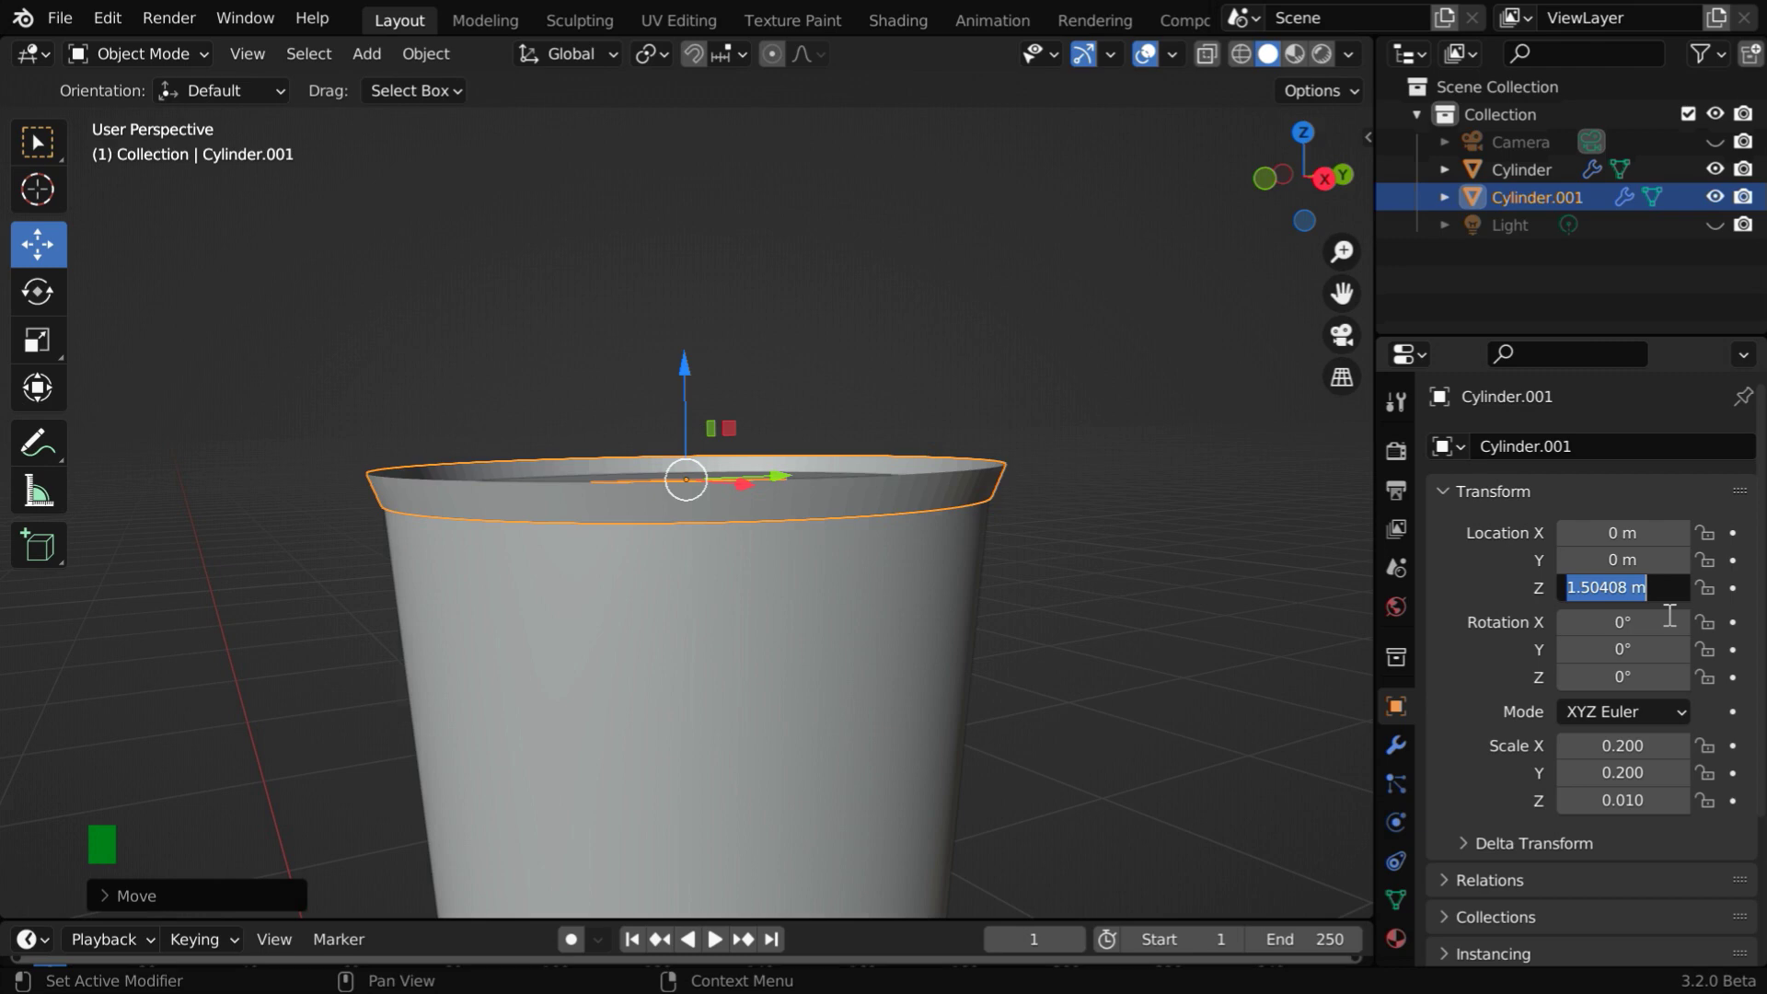
text(1.51)
key(Return)
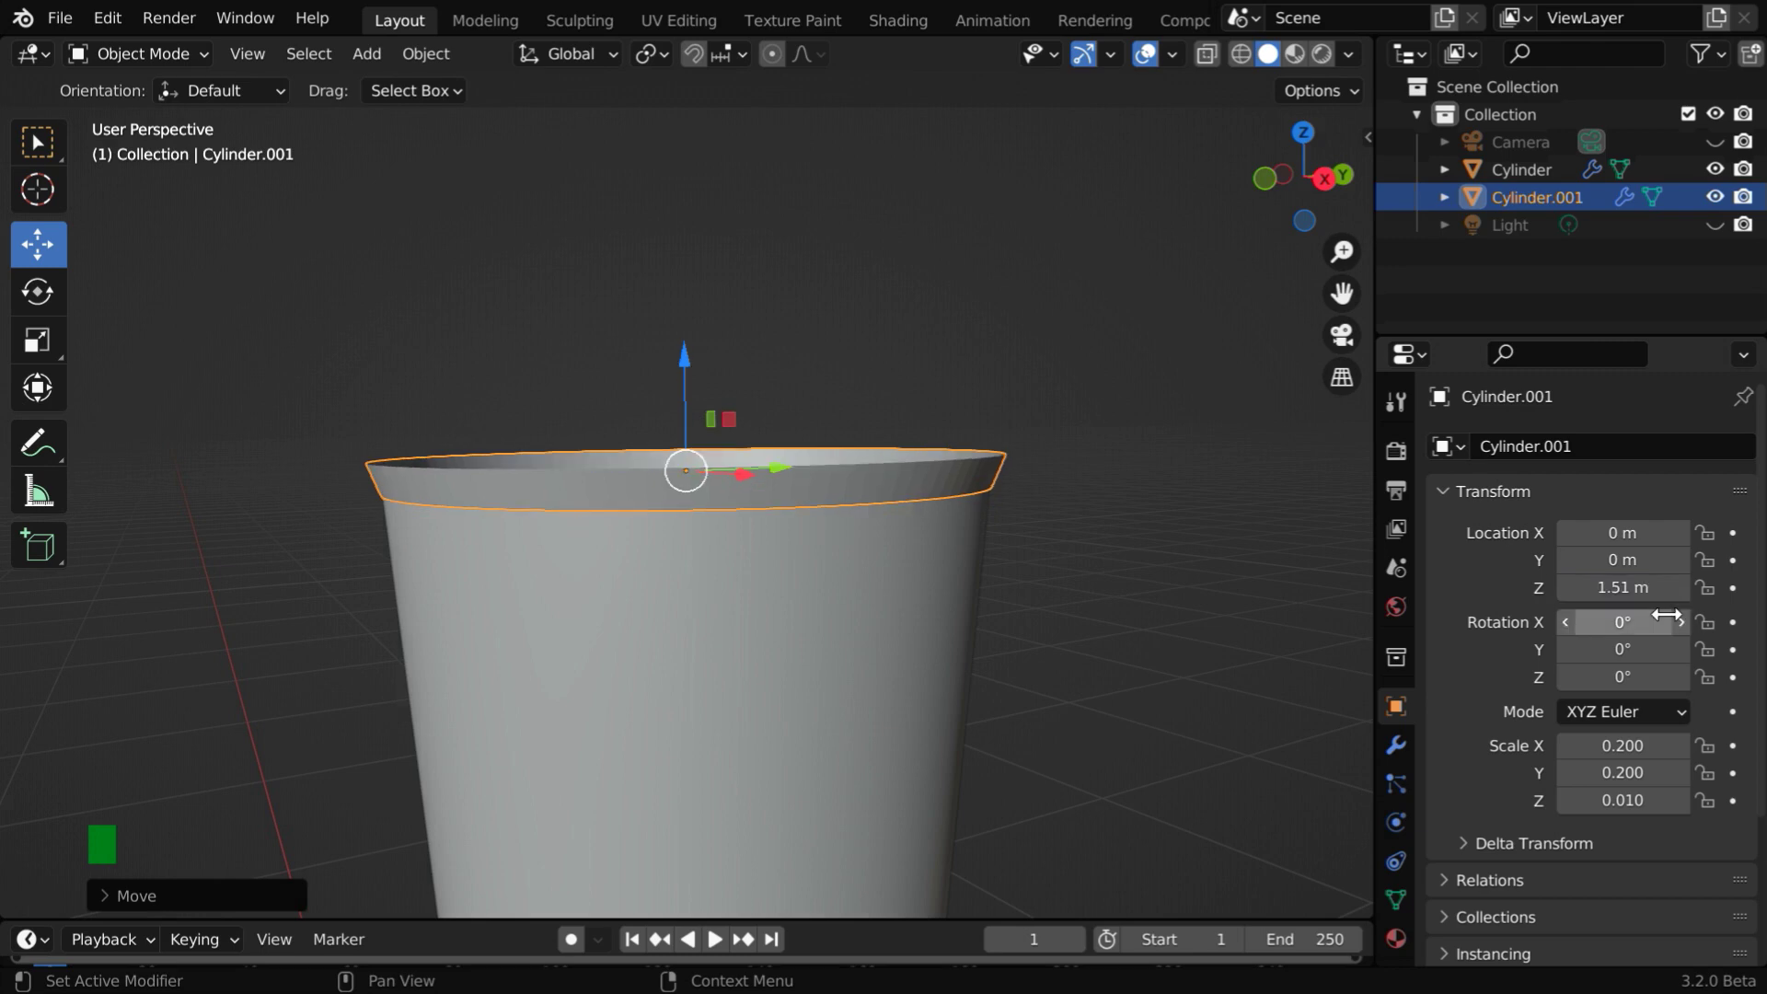
- Collapse the existing modifiers and add a Solidify modifier to Cylinder.001
click(40, 145)
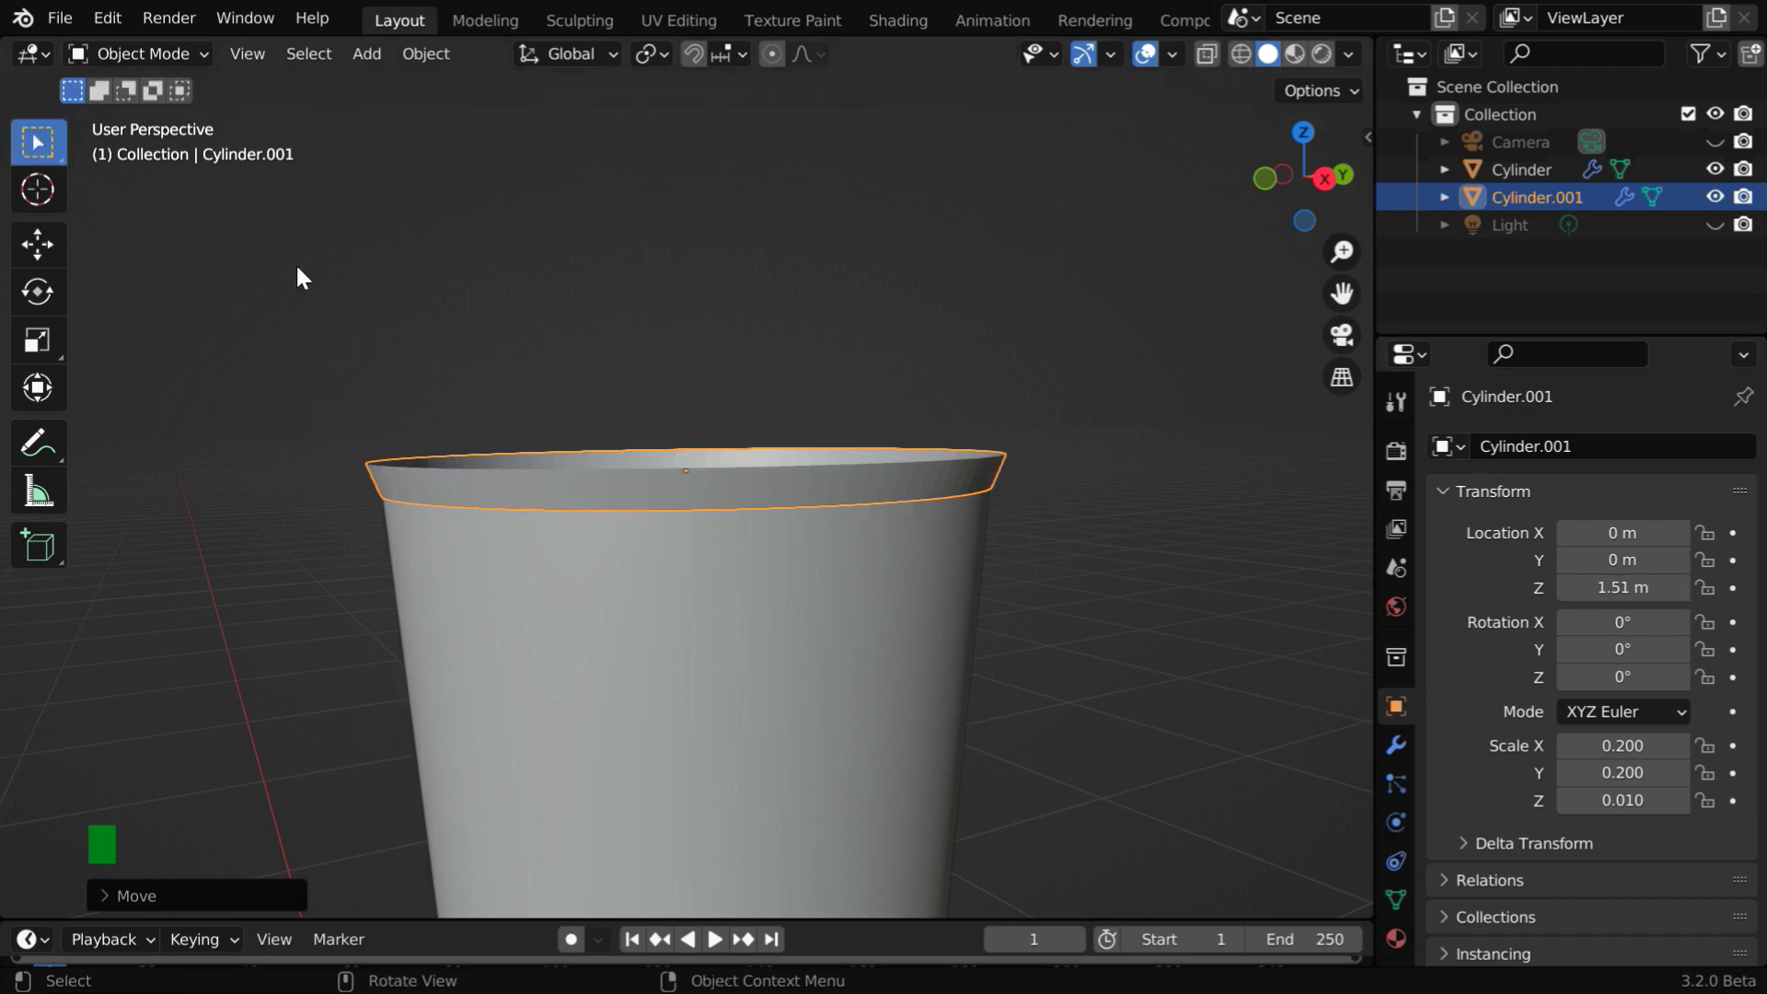
middle_drag(764, 488, 889, 416)
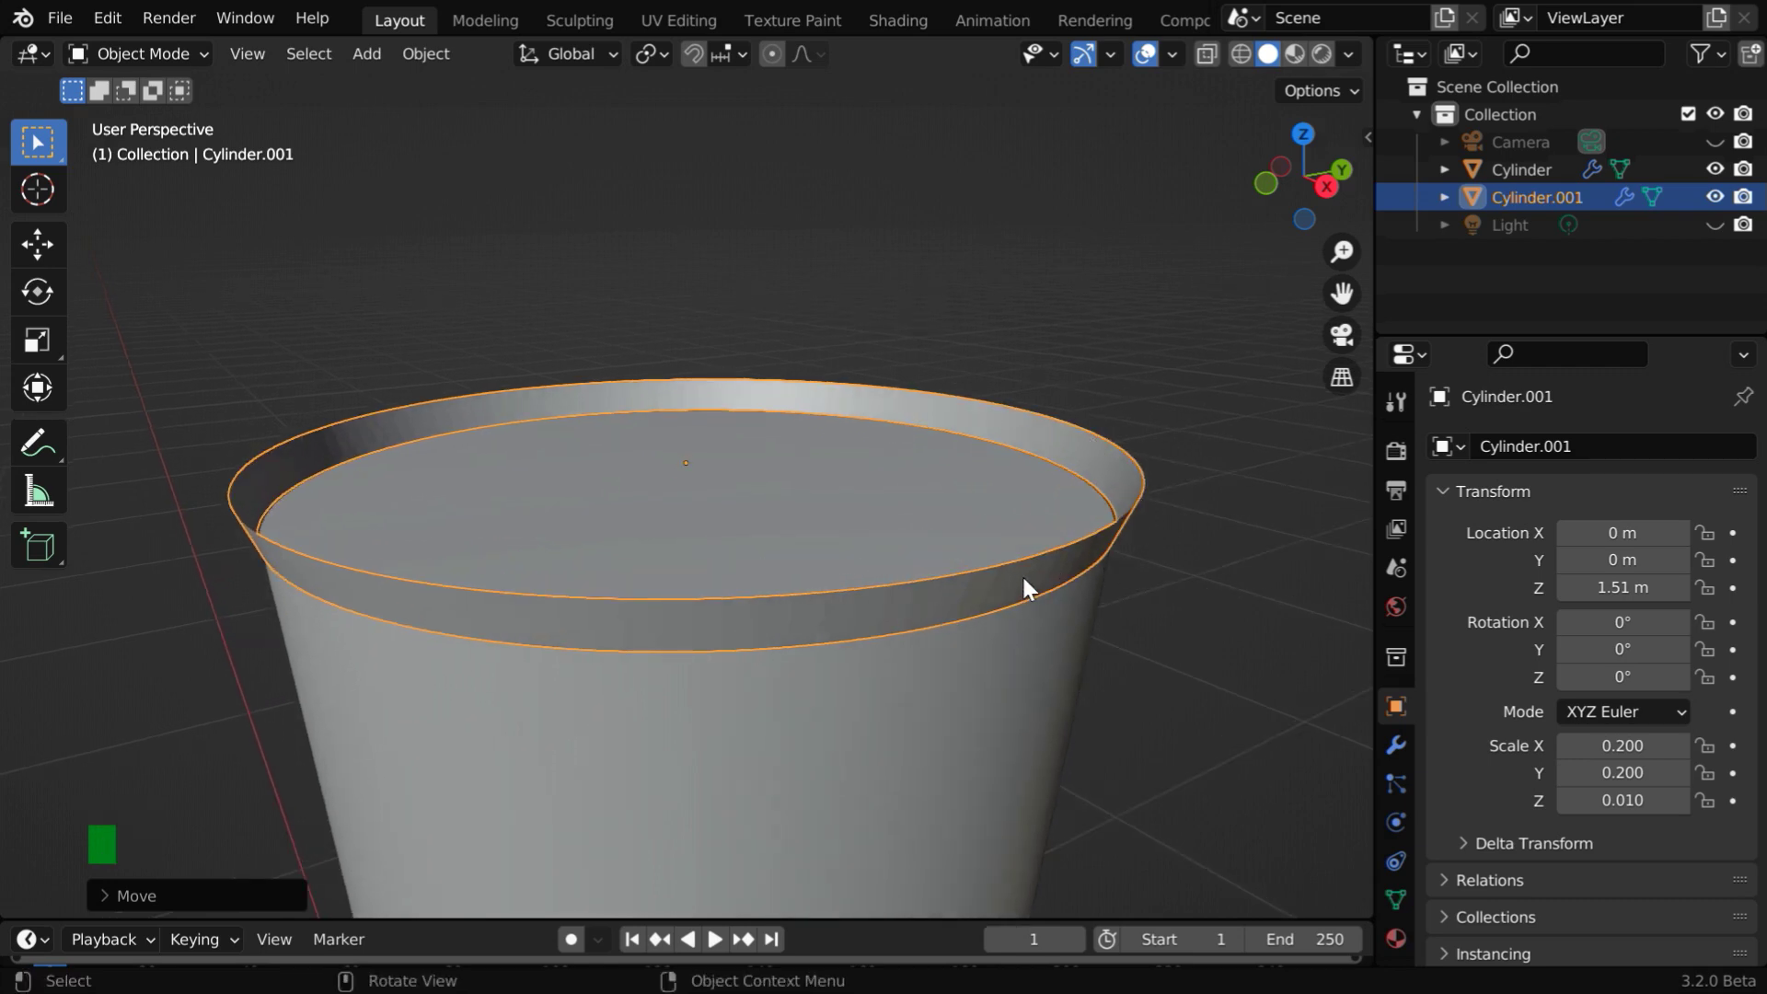
click(1396, 747)
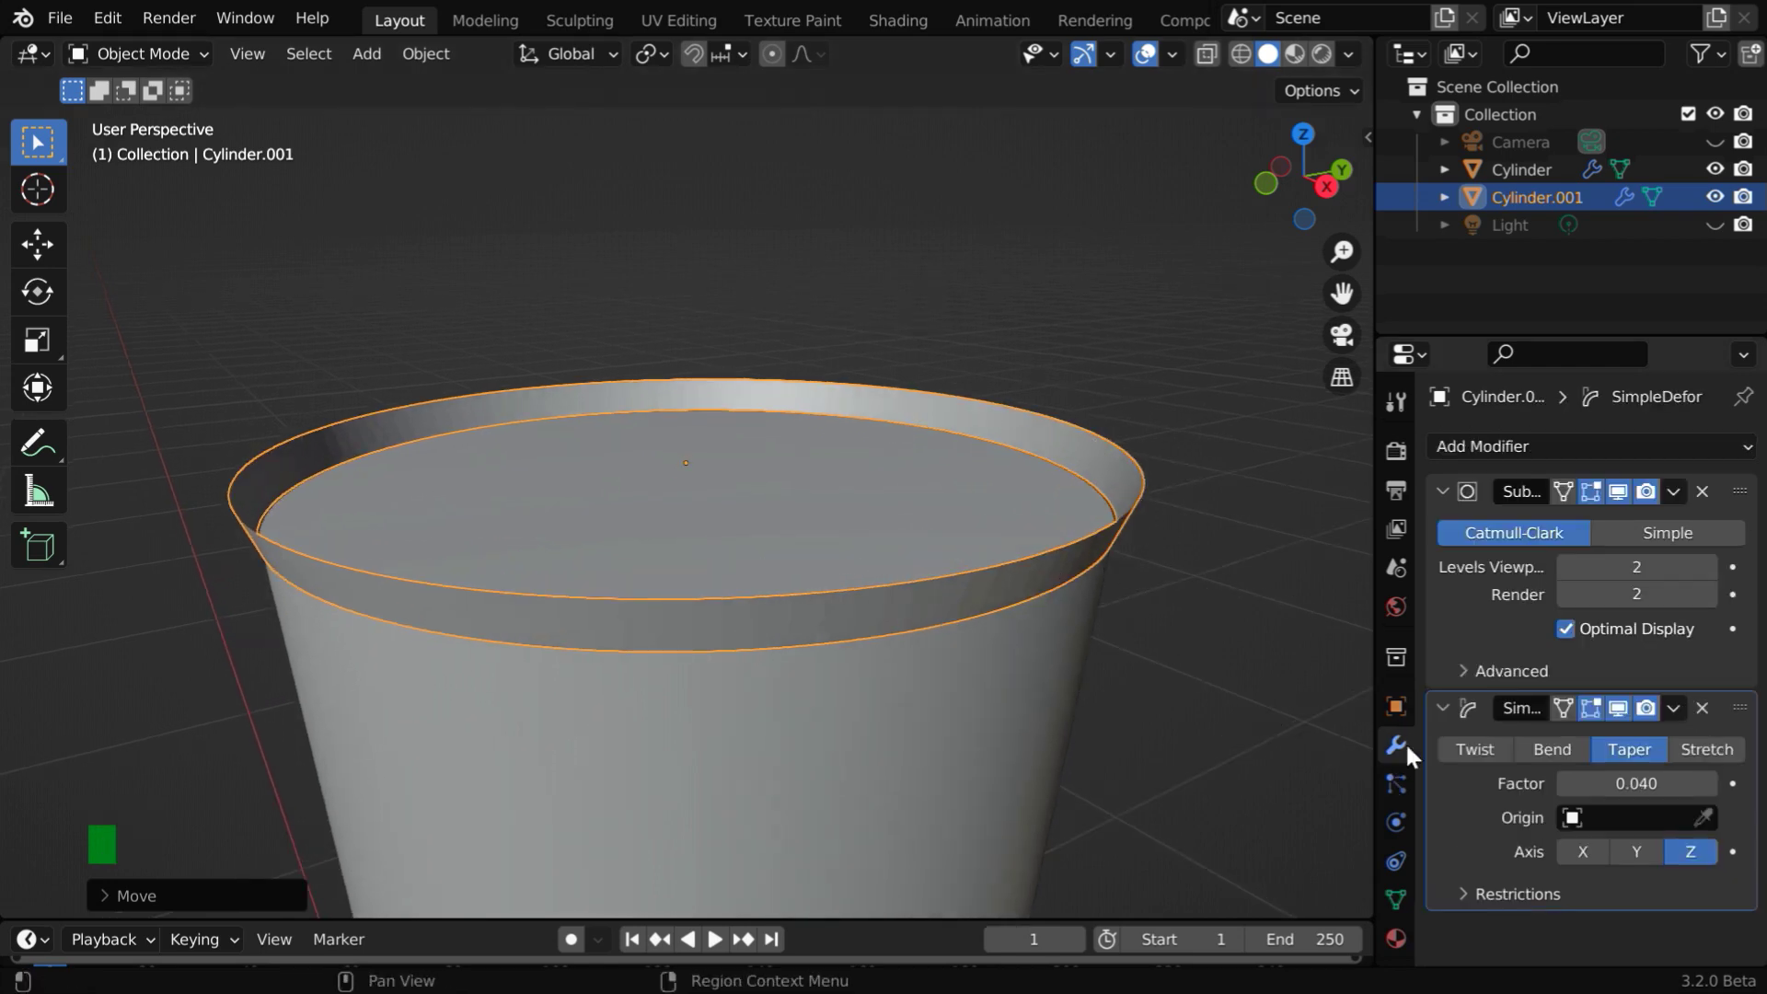
click(1442, 706)
click(1438, 489)
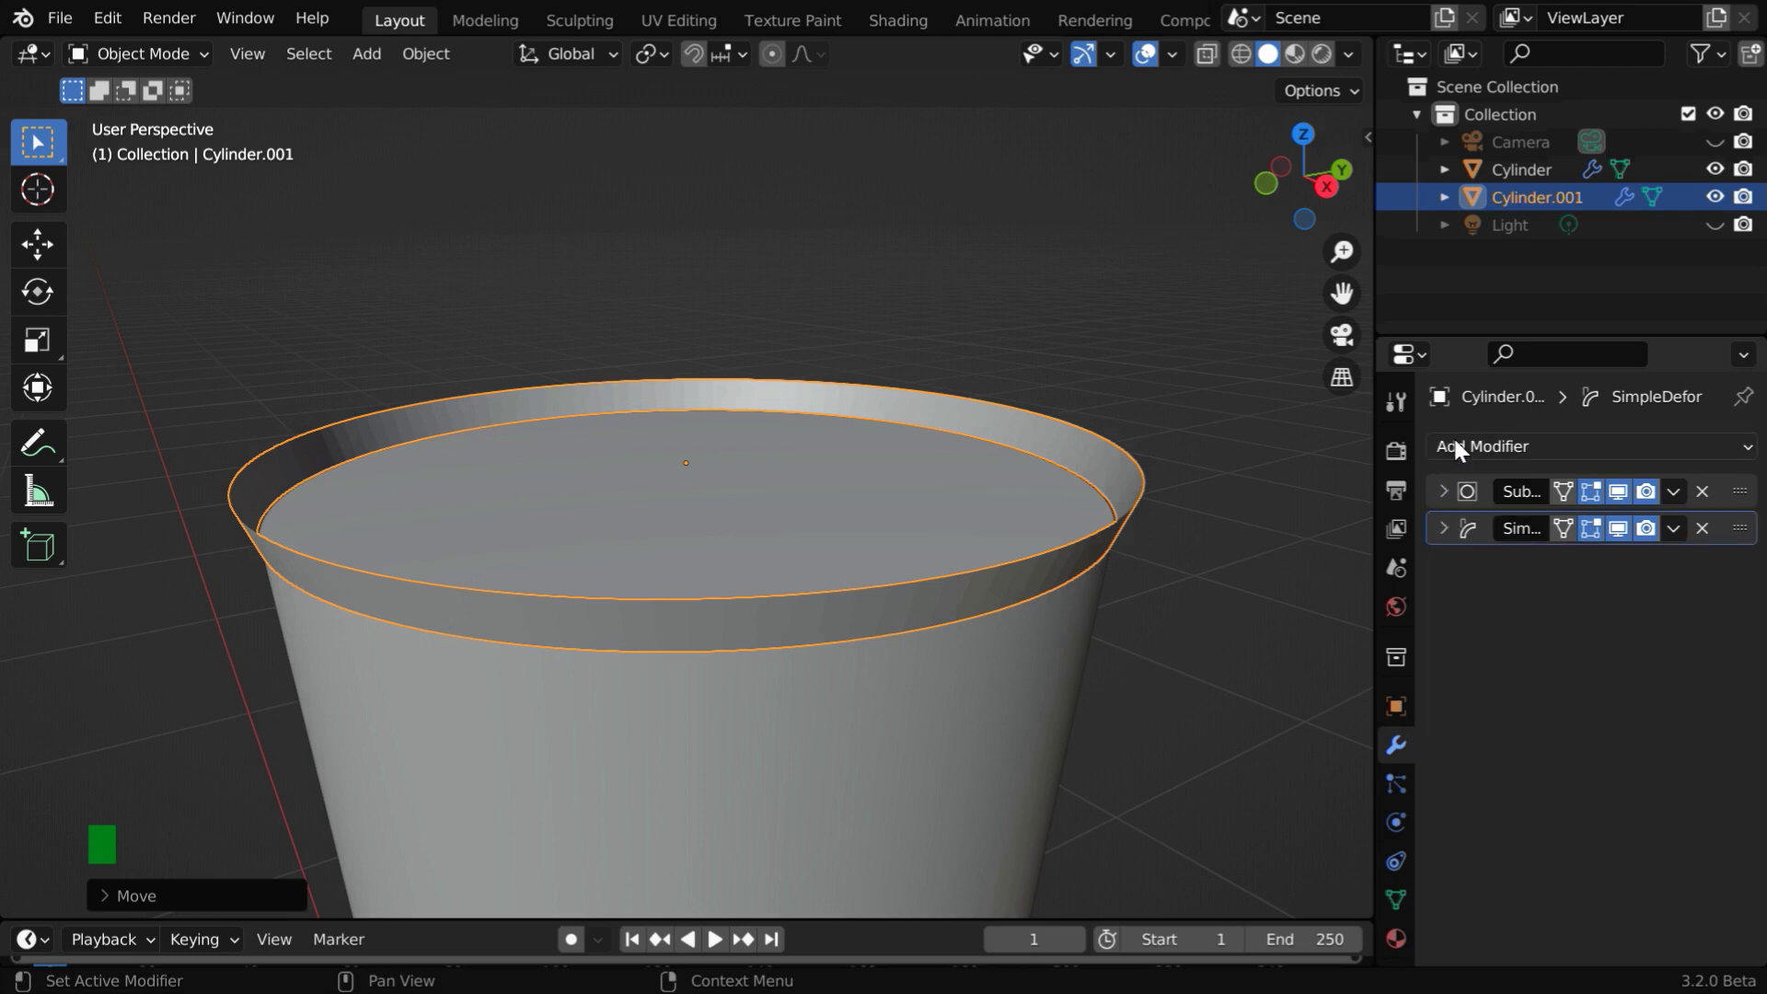
click(1454, 449)
click(1239, 919)
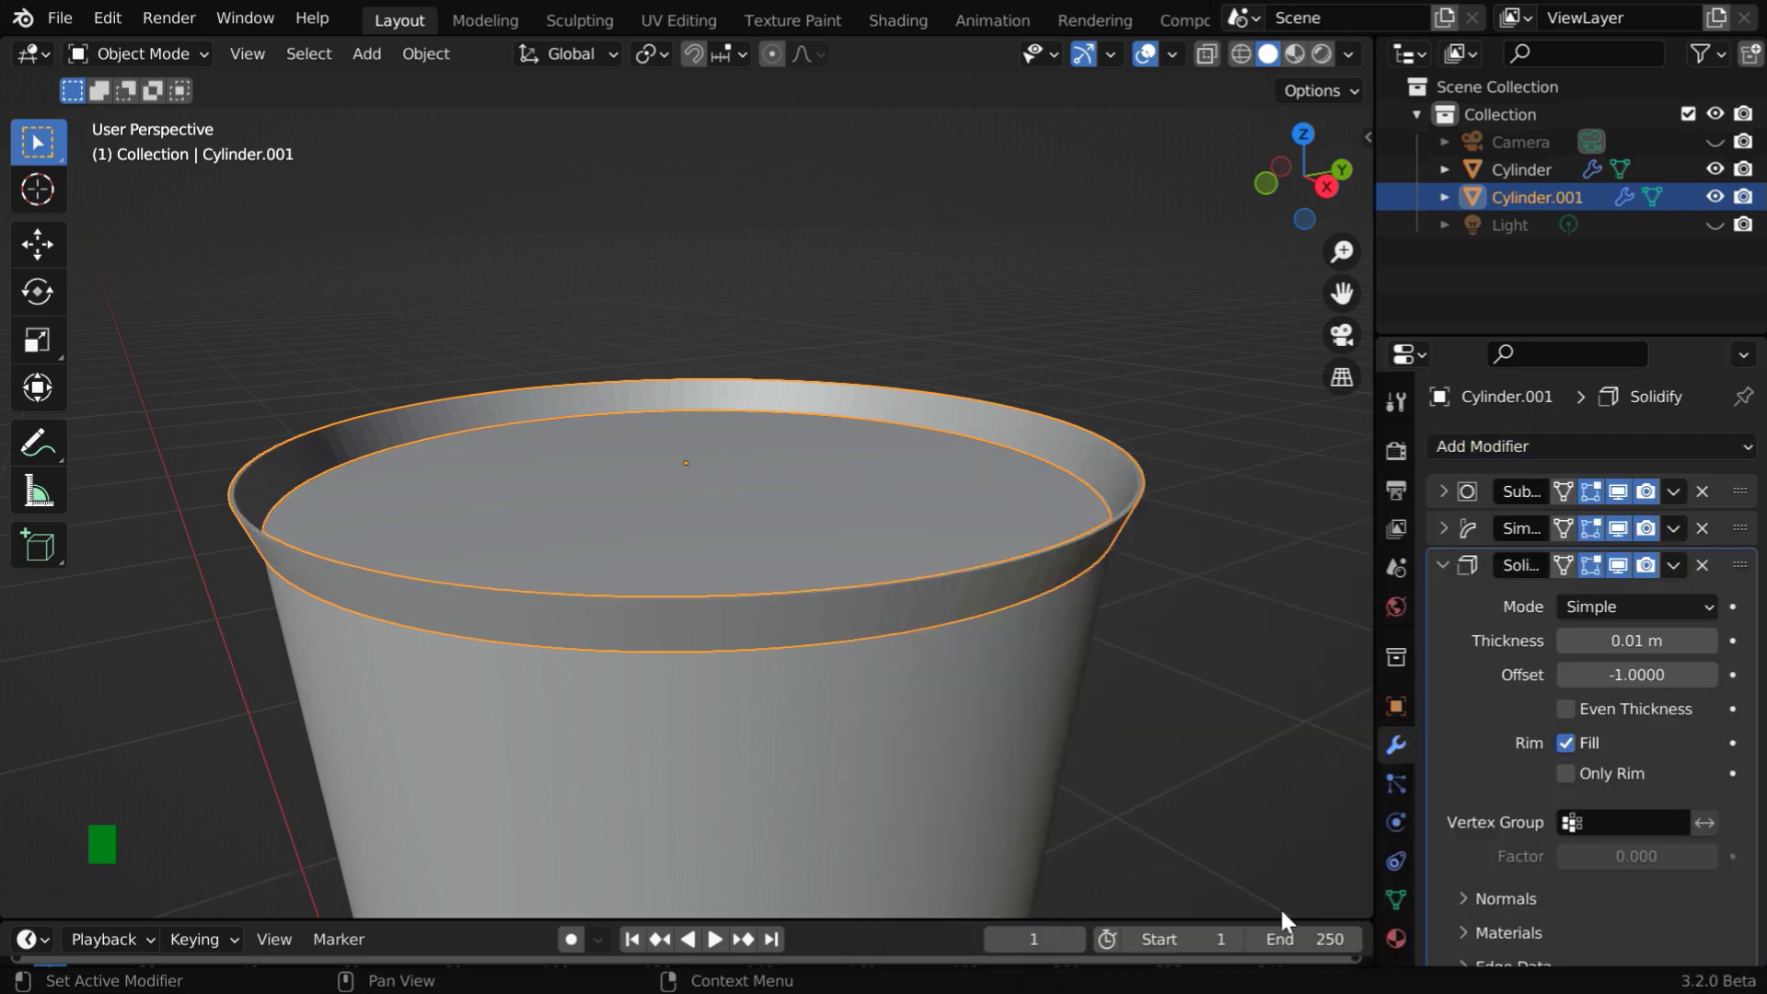
- Set the Solidify Offset to 0 and Thickness to 0.02 m
click(1662, 675)
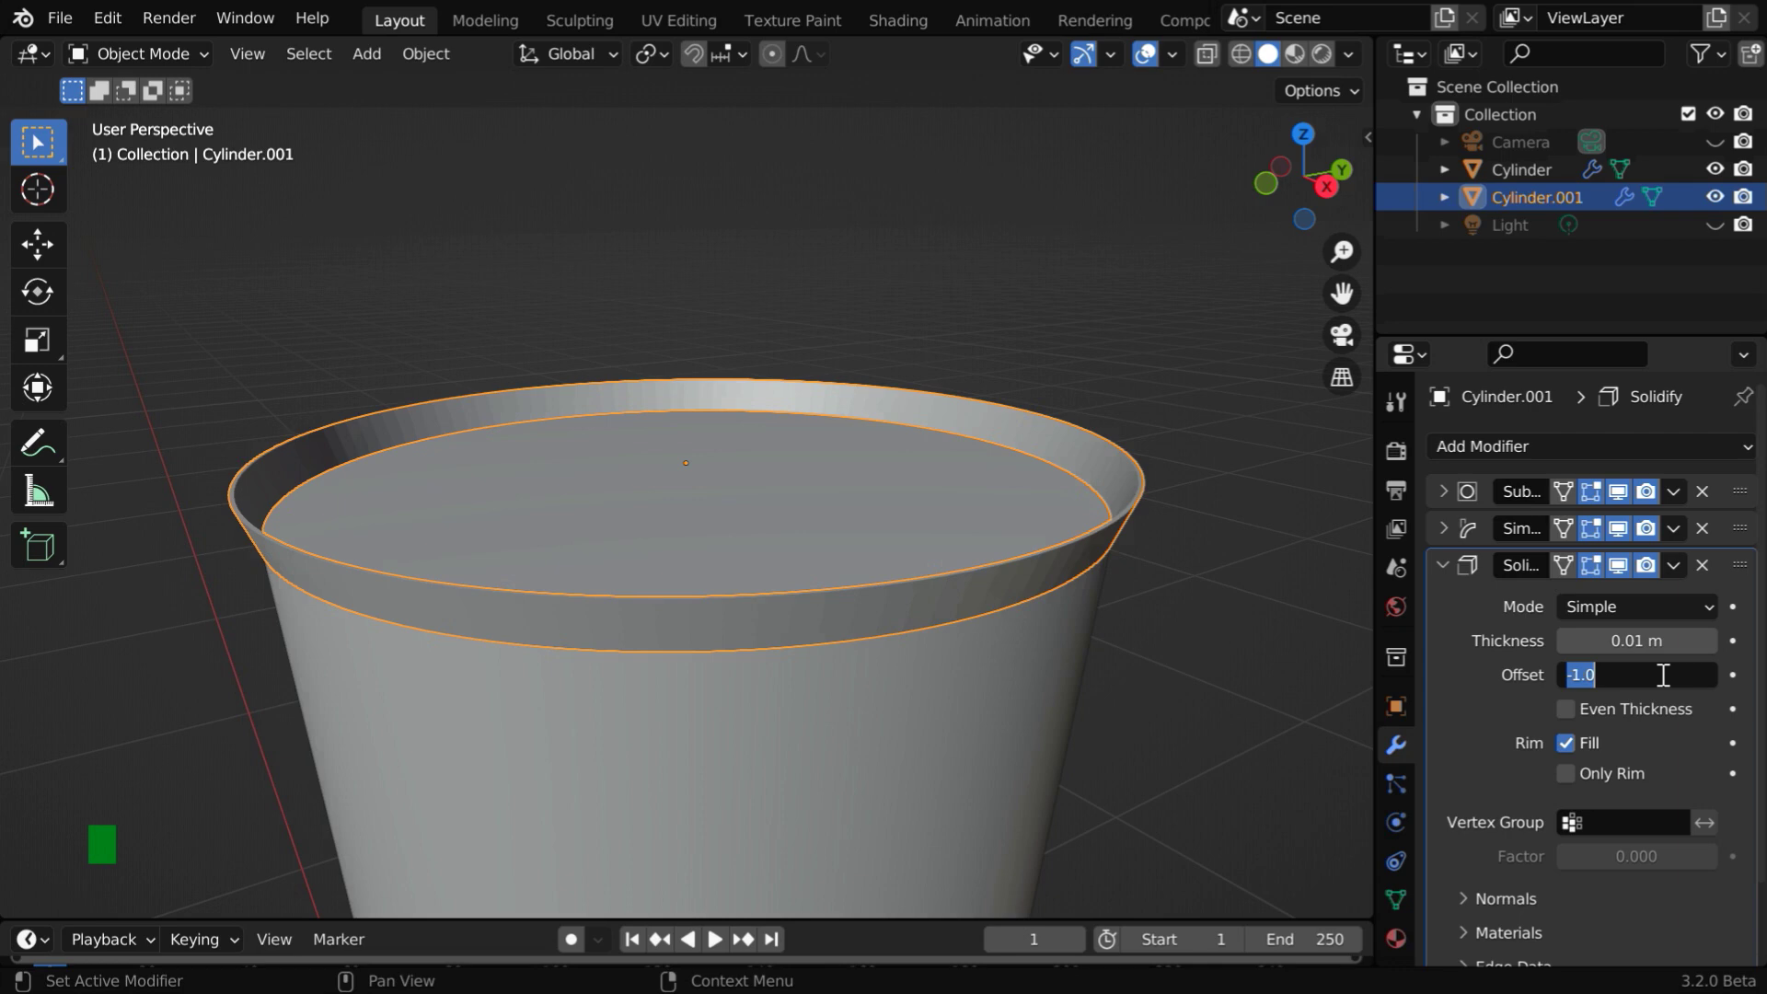
text(0)
key(Return)
click(1651, 642)
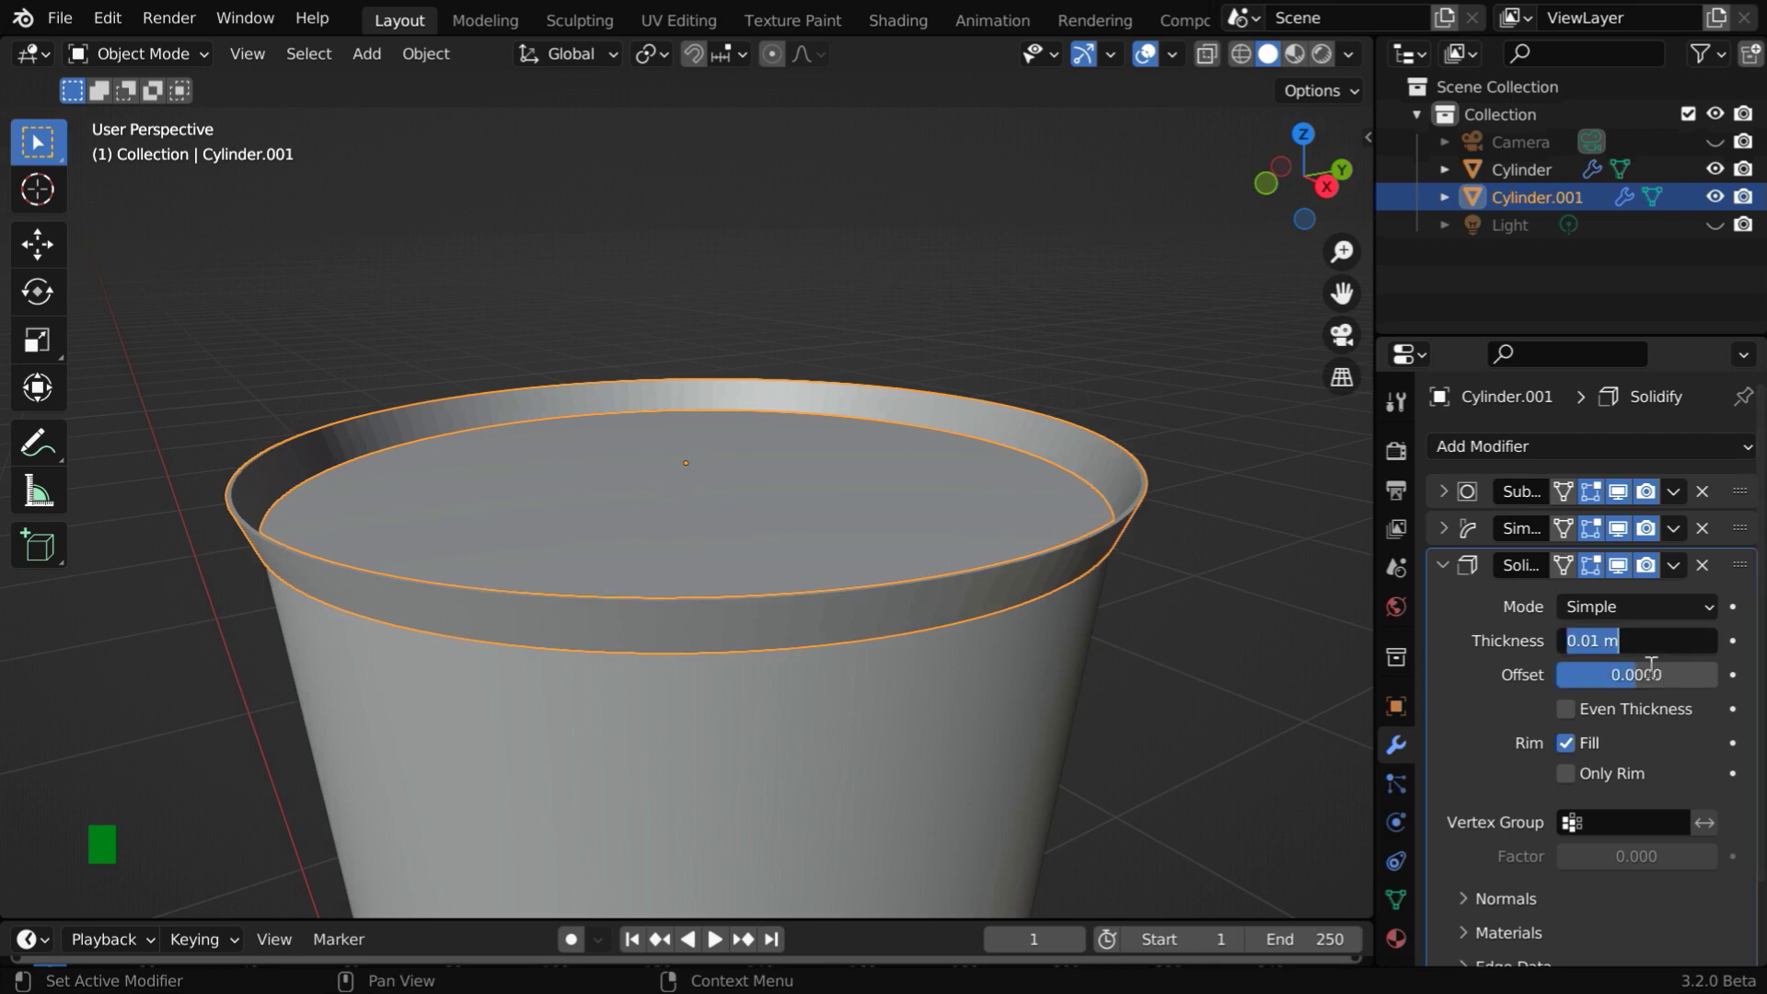
text(.02)
key(Return)
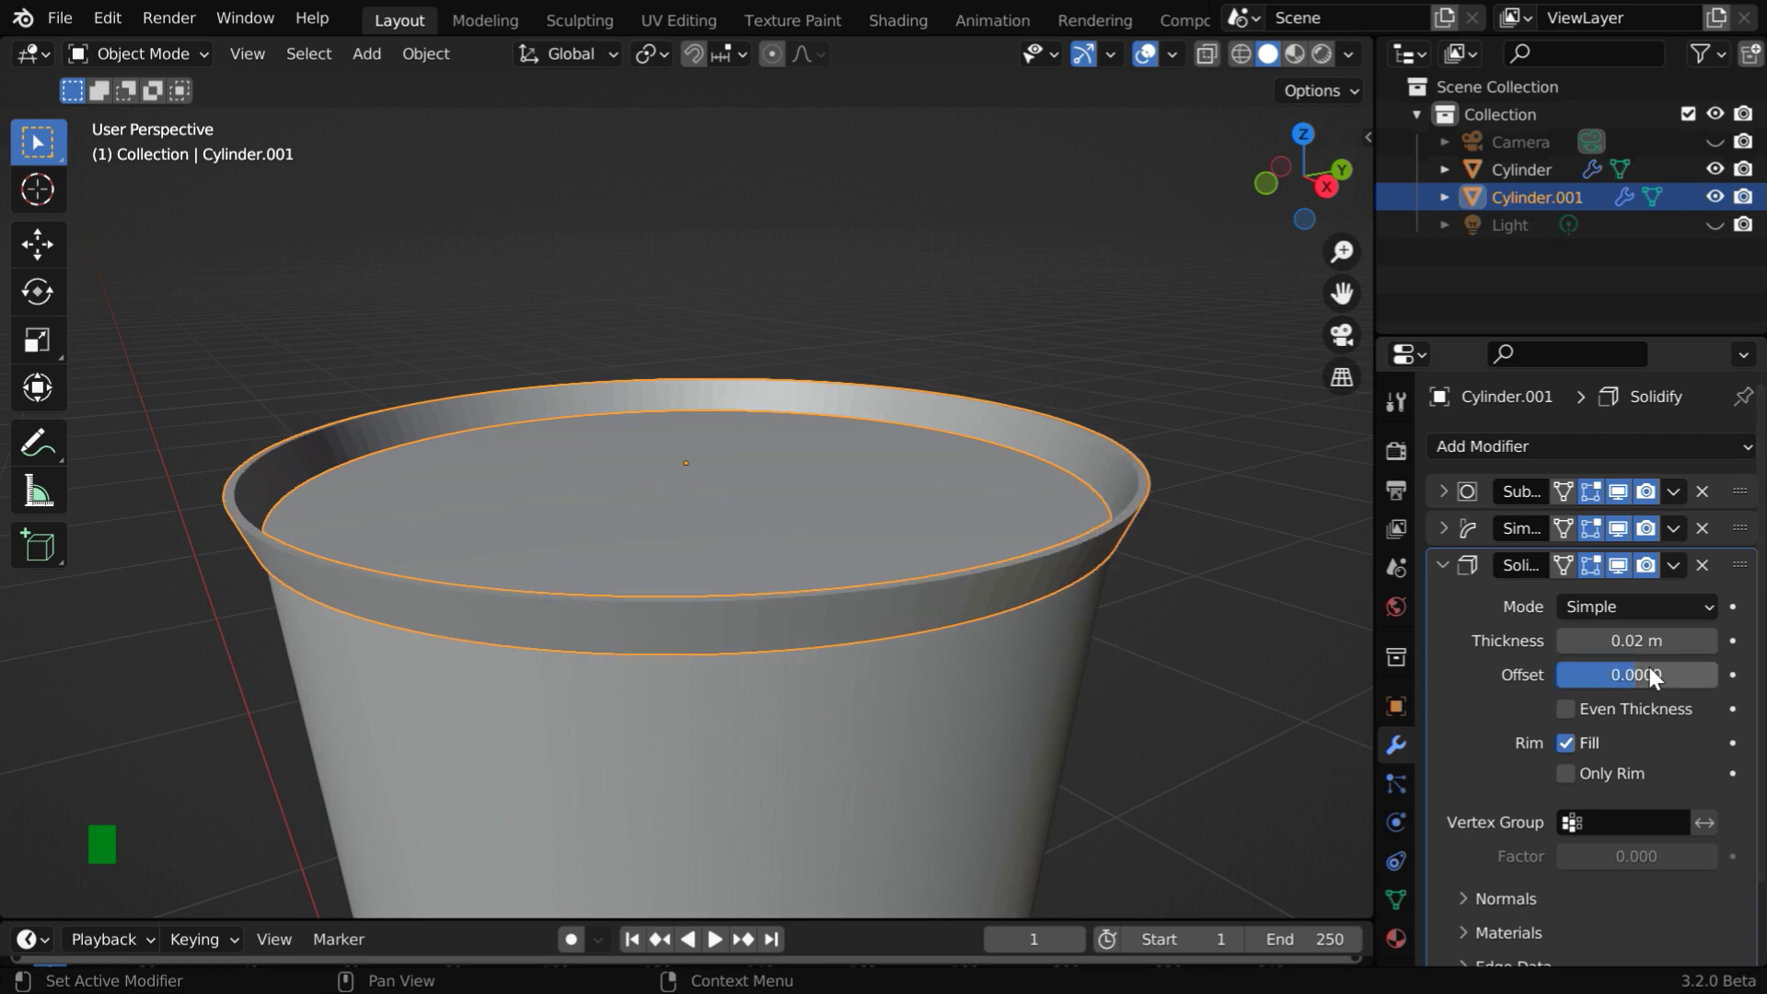
click(1152, 461)
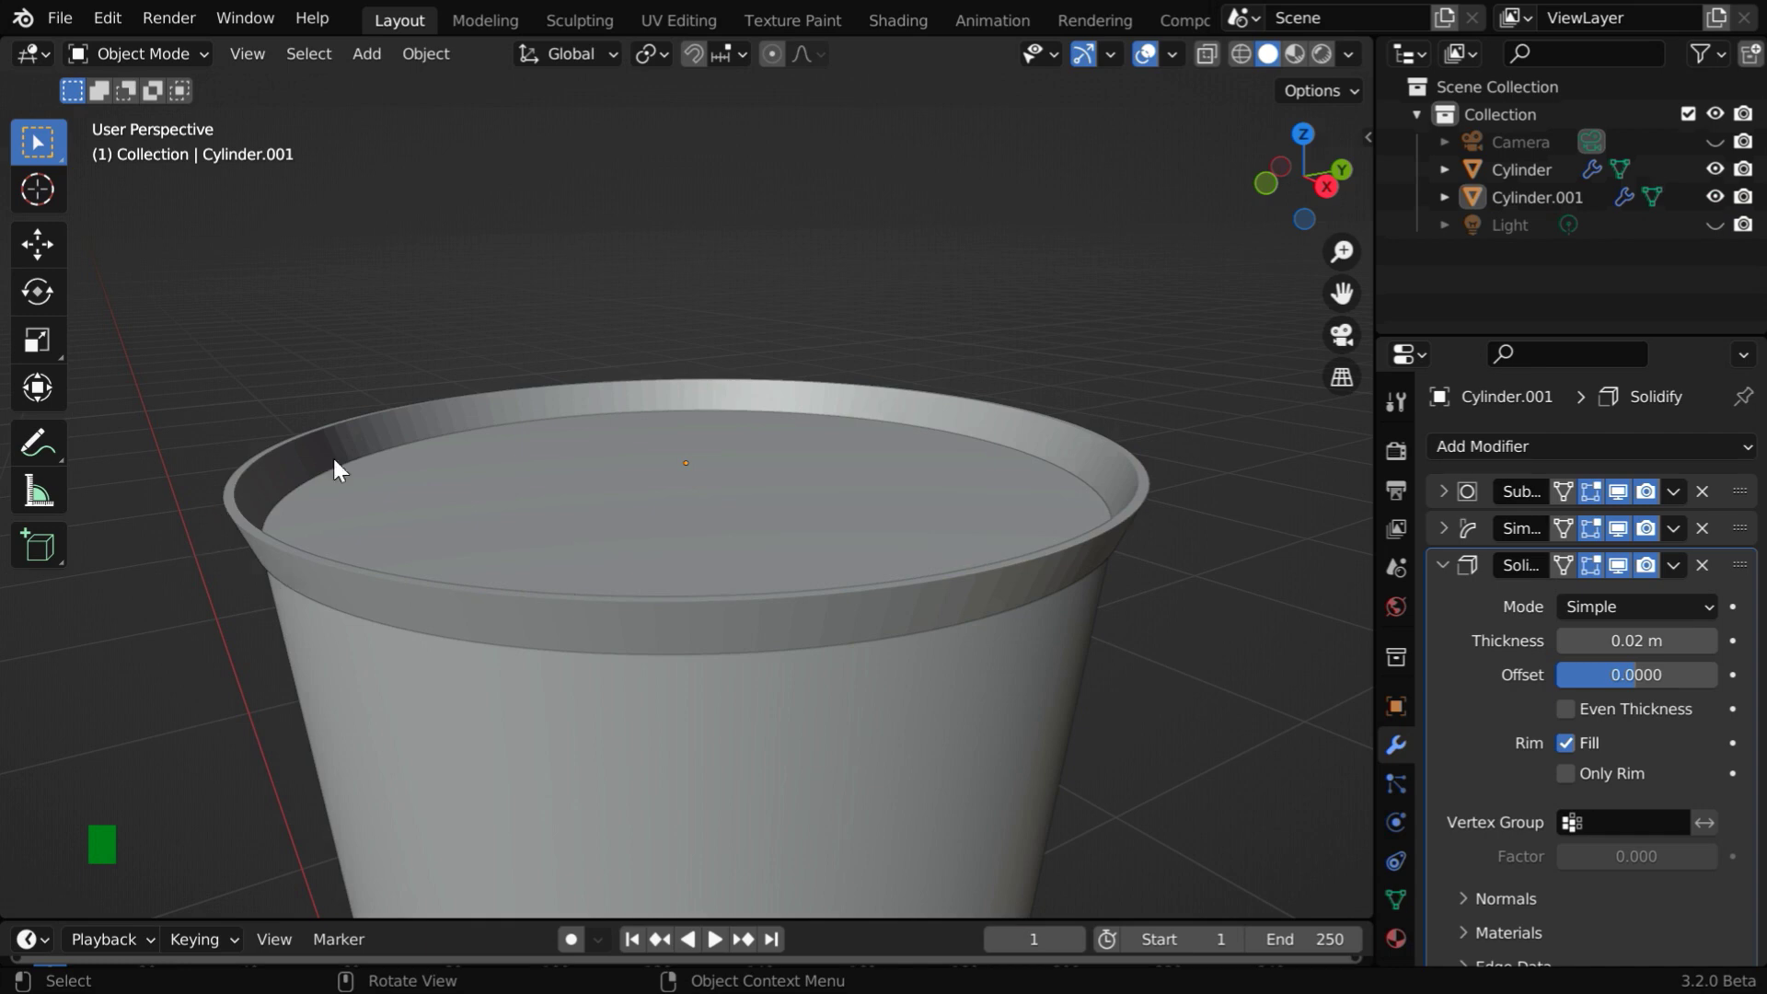
middle_drag(864, 585, 863, 559)
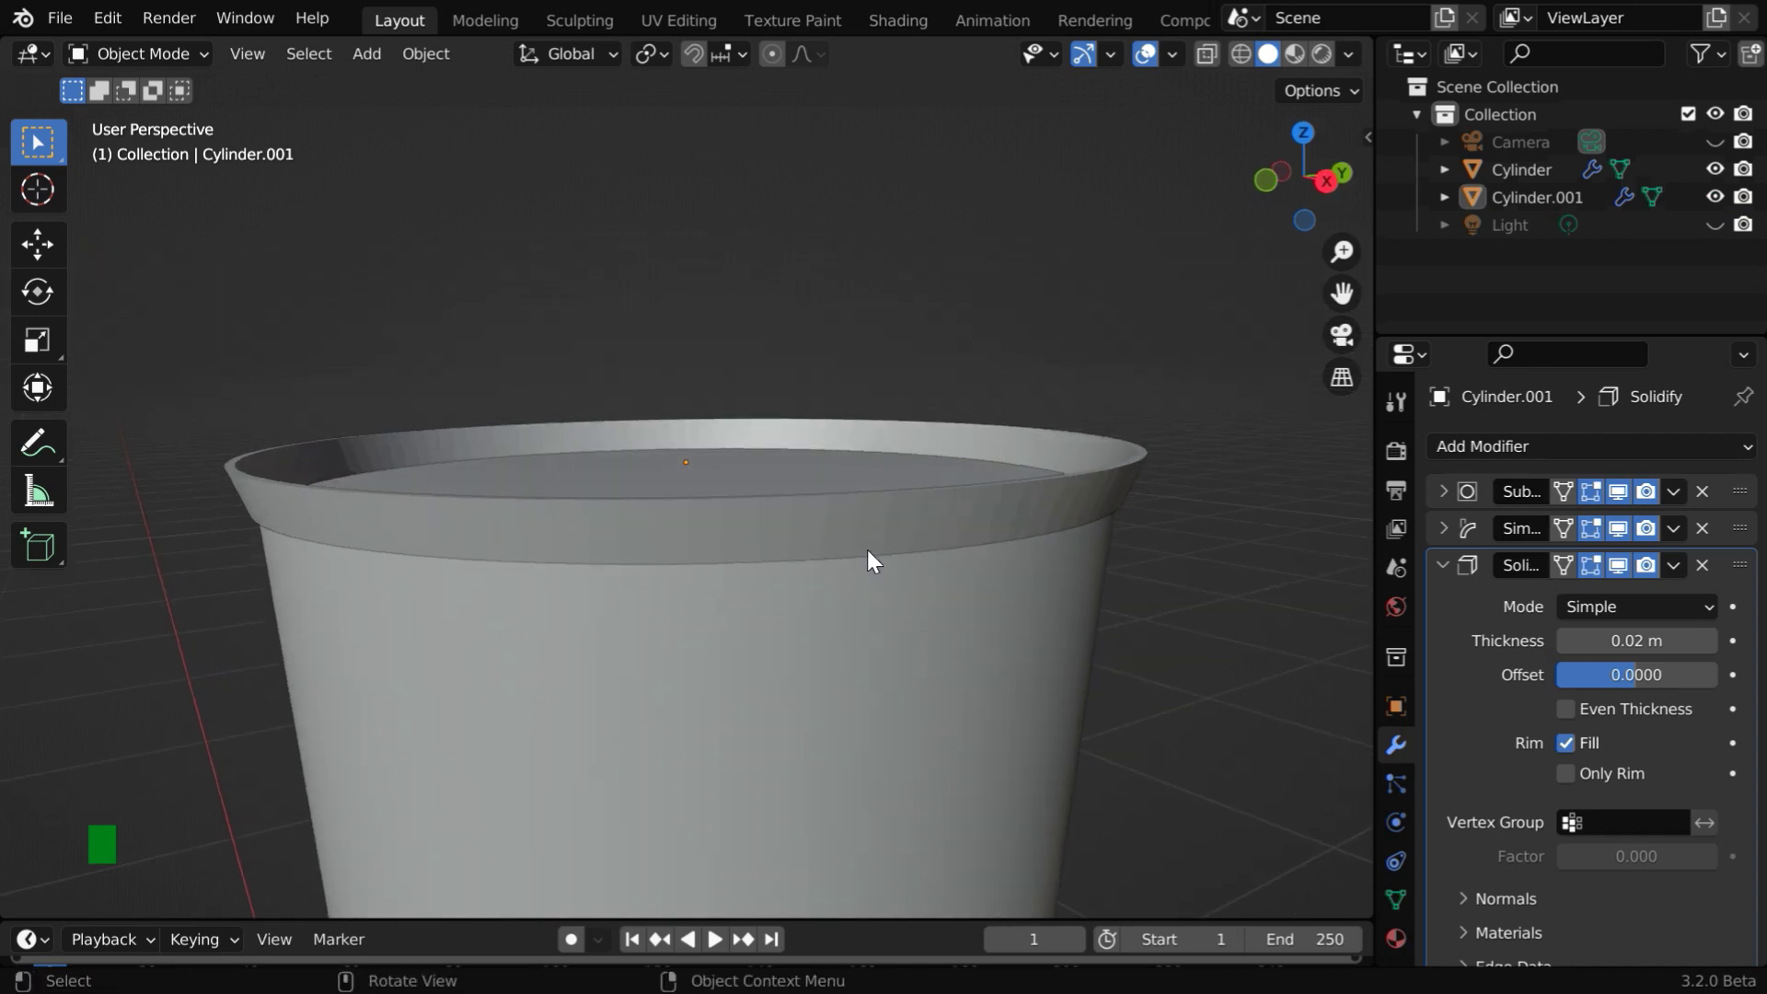
- Apply Shade Smooth to the rim piece Cylinder.001
click(858, 537)
click(425, 53)
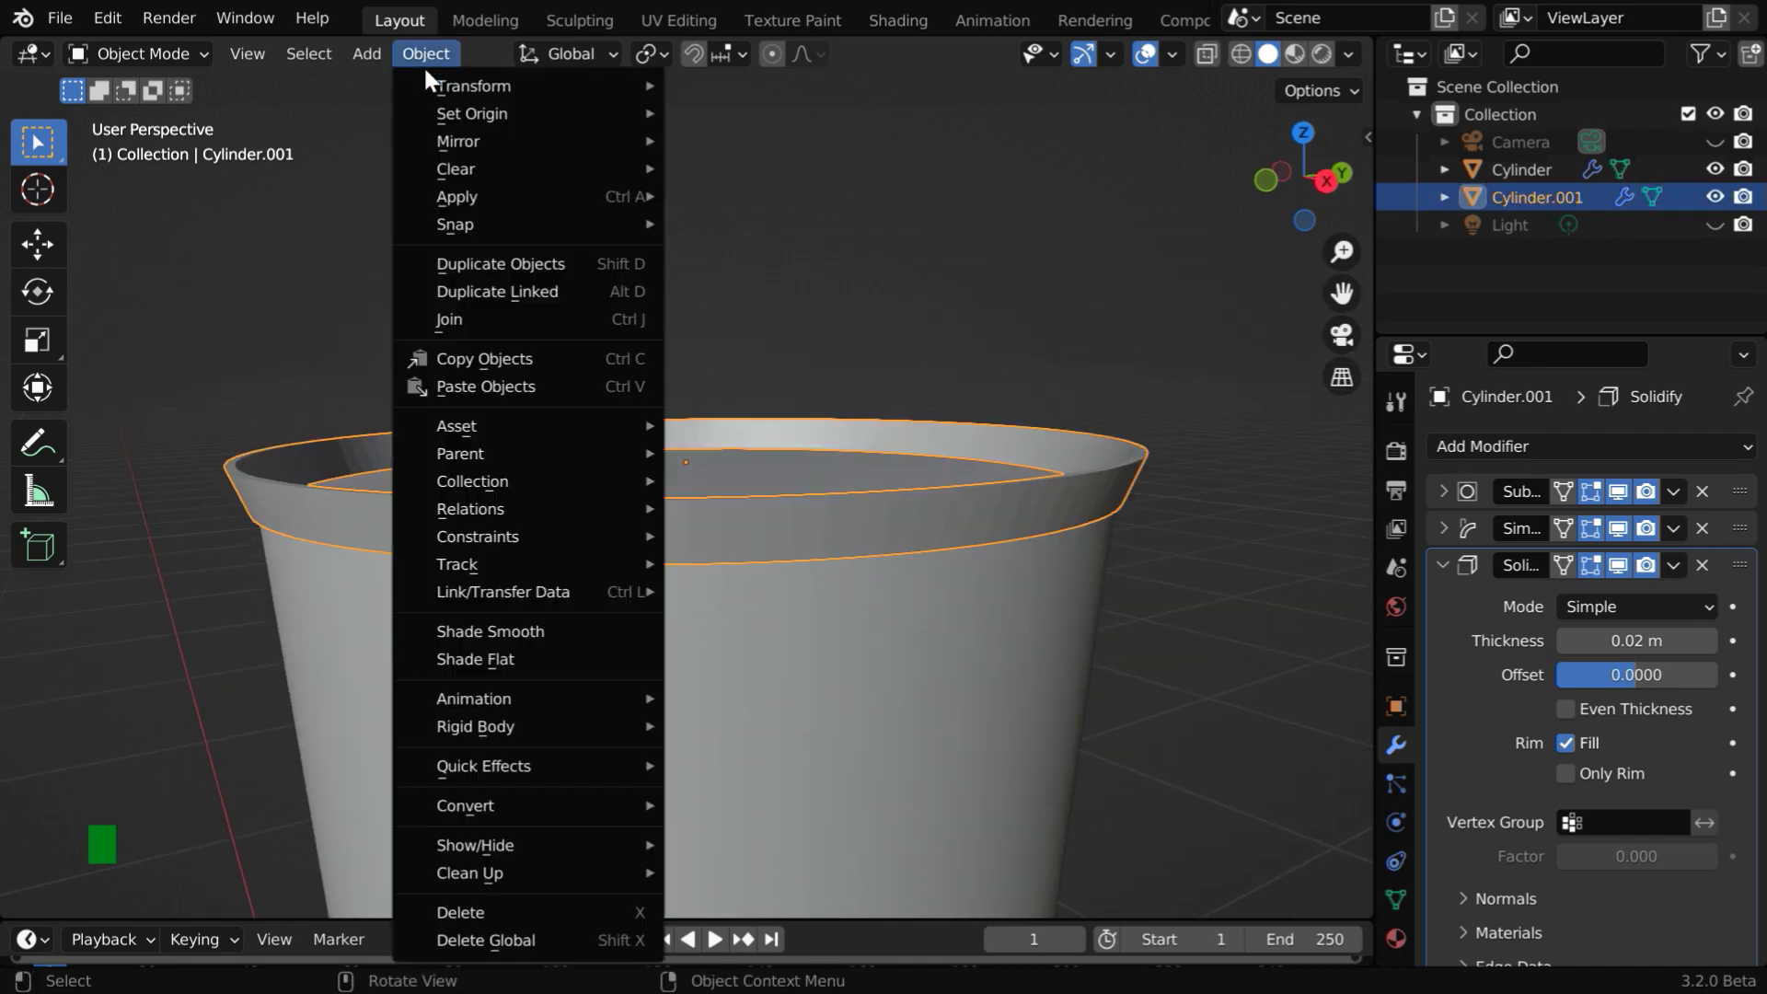
click(516, 632)
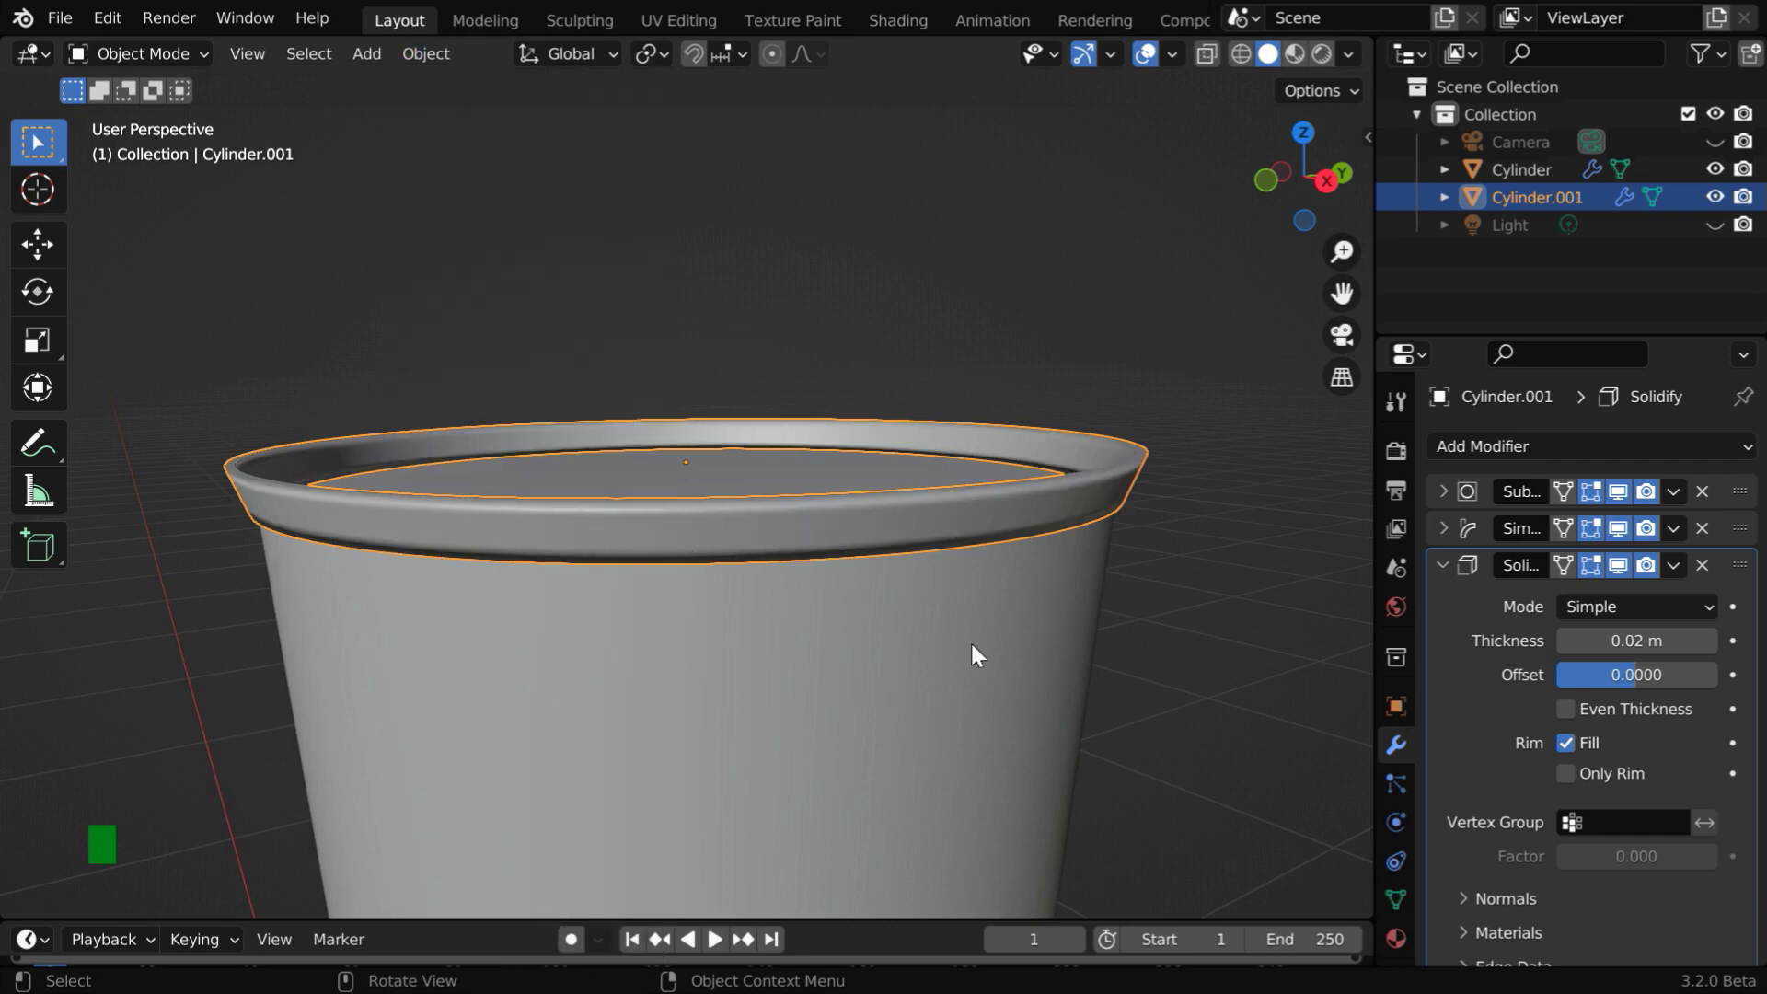
- Enable Auto Smooth at 30° in the rim mesh's Normals settings
click(1396, 899)
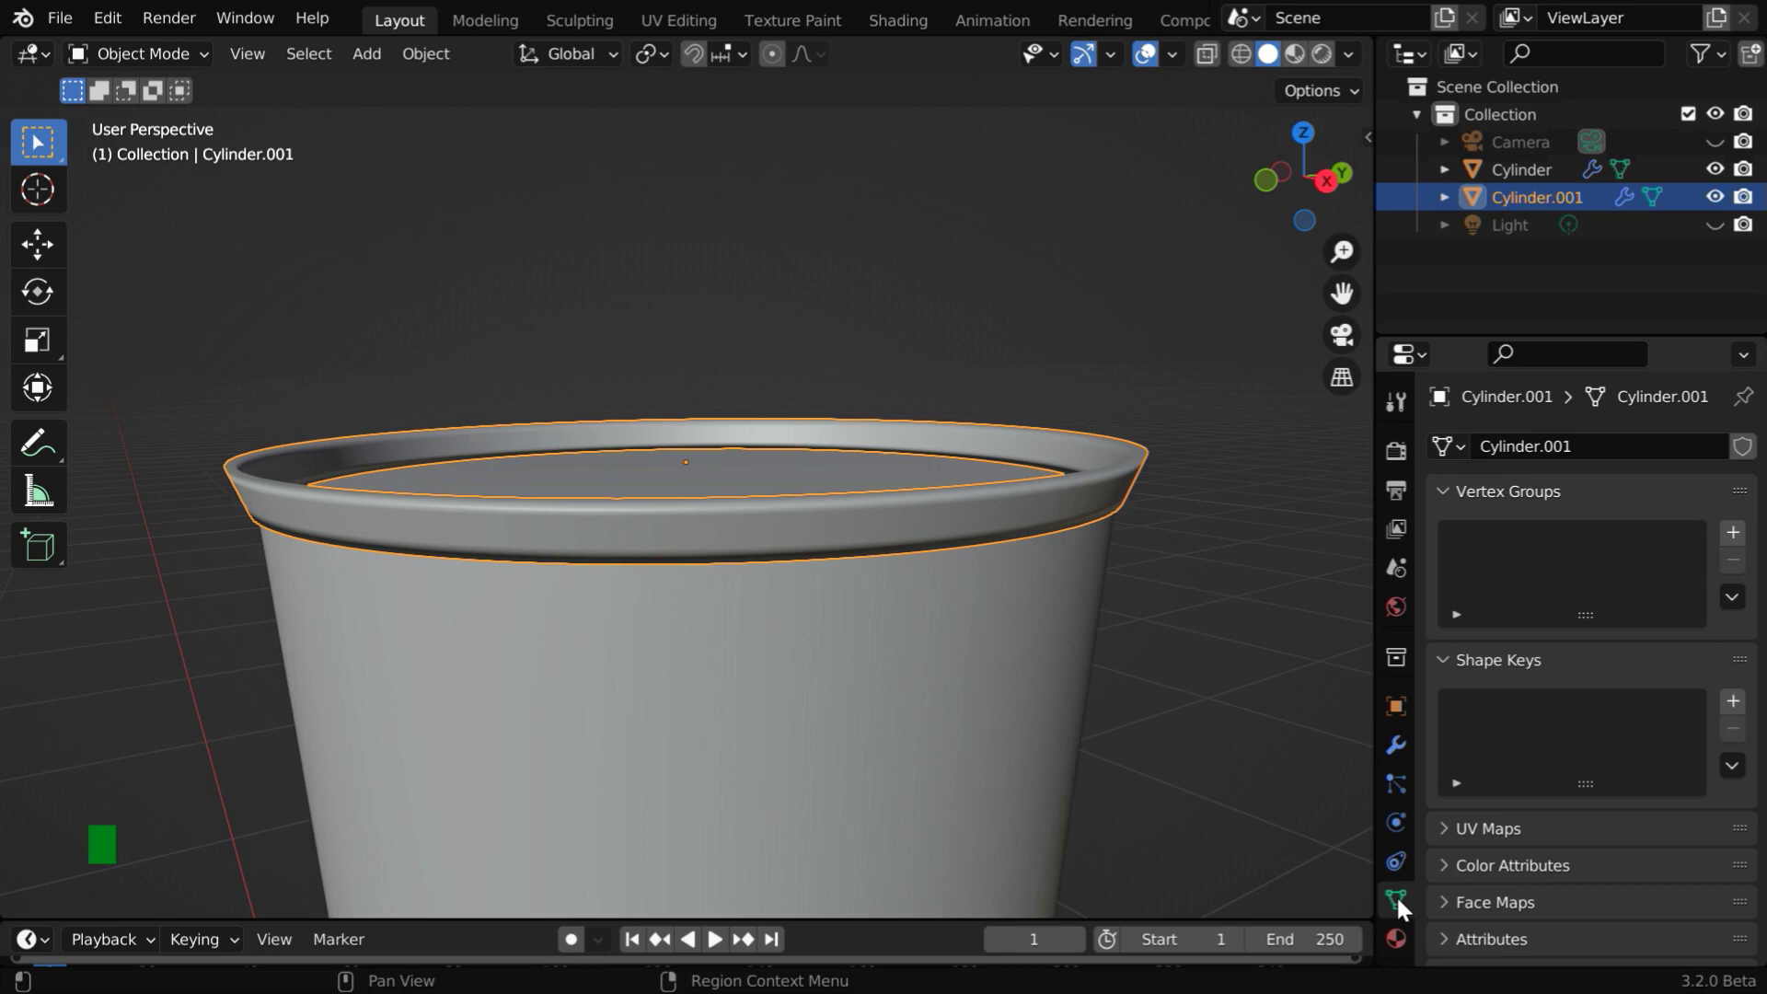
scroll(1593, 764, down, 4)
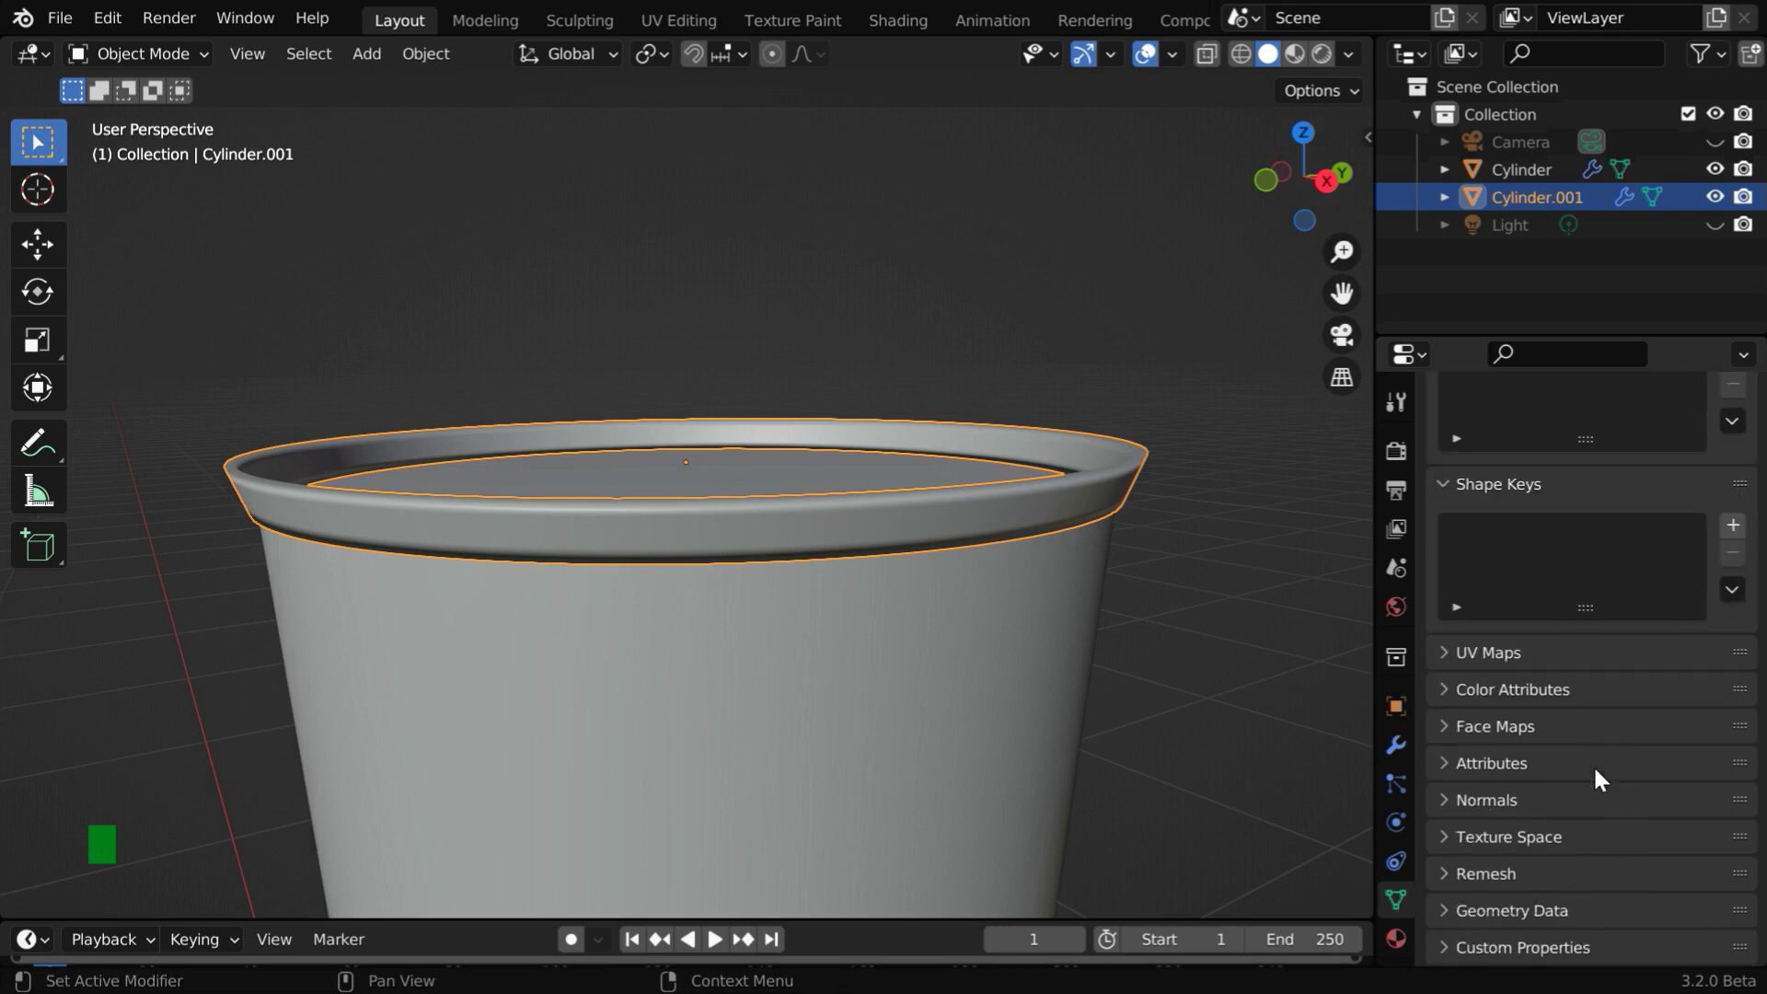
click(1450, 801)
click(1565, 841)
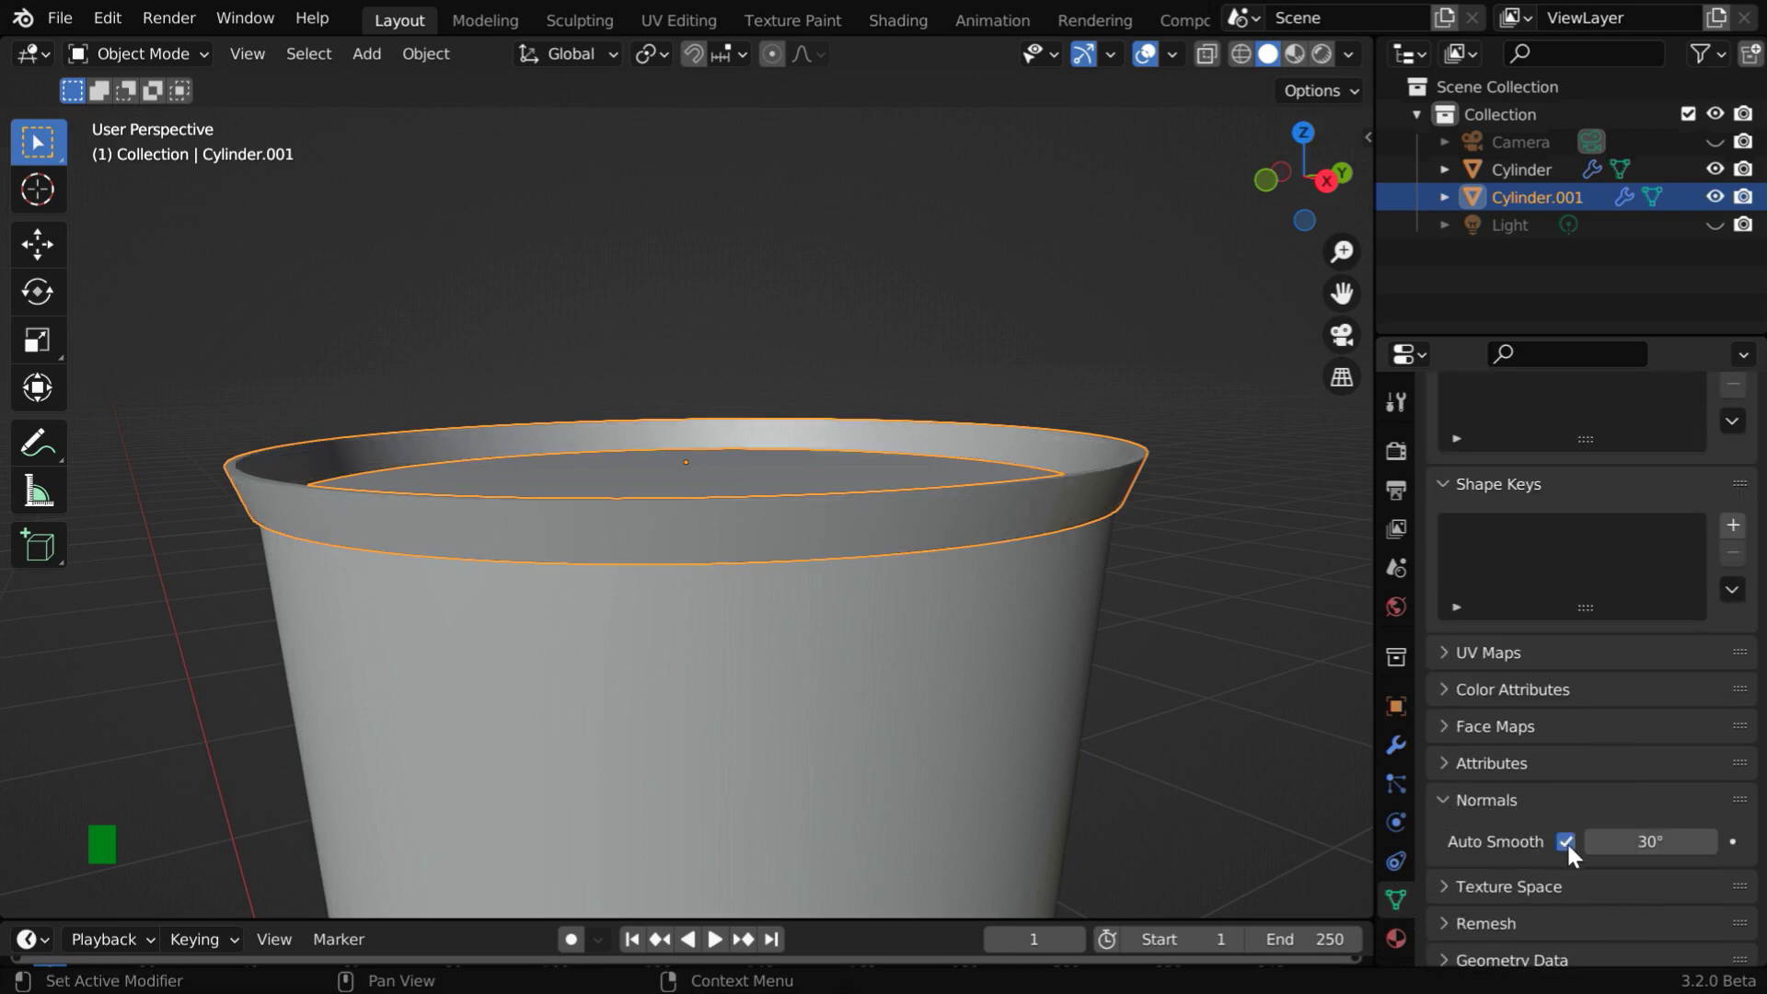
click(1183, 566)
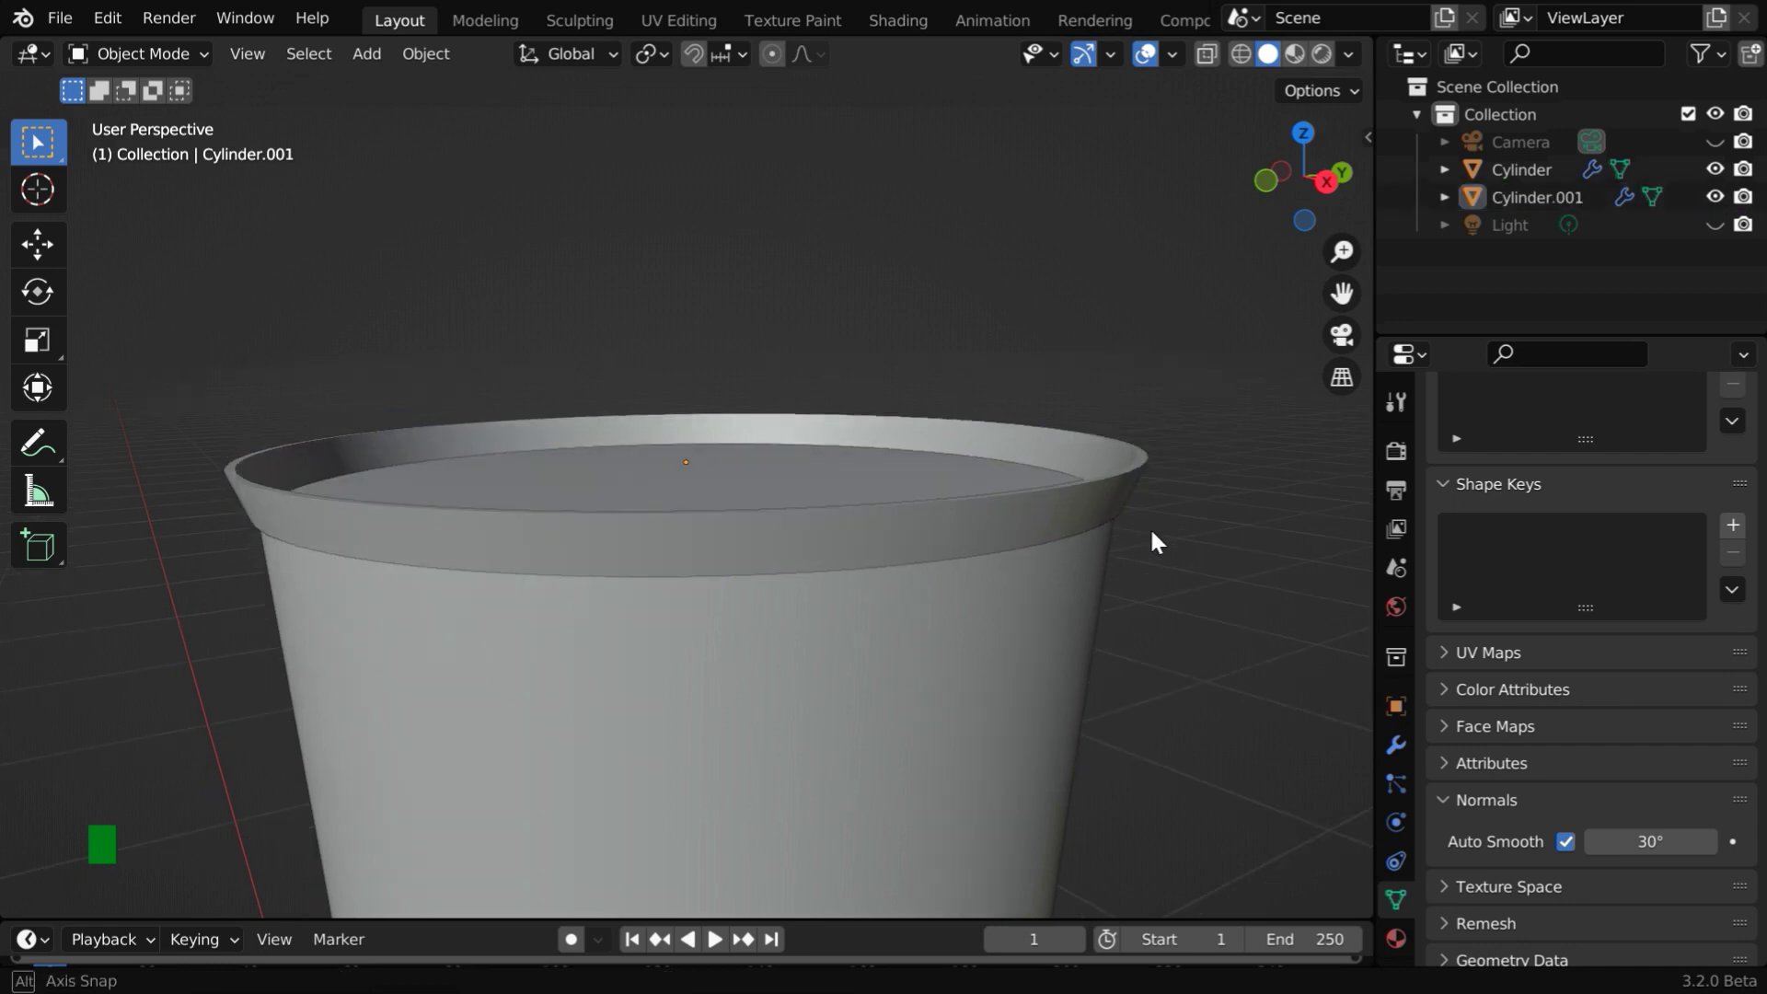
middle_drag(1151, 540, 1152, 548)
middle_drag(972, 590, 974, 576)
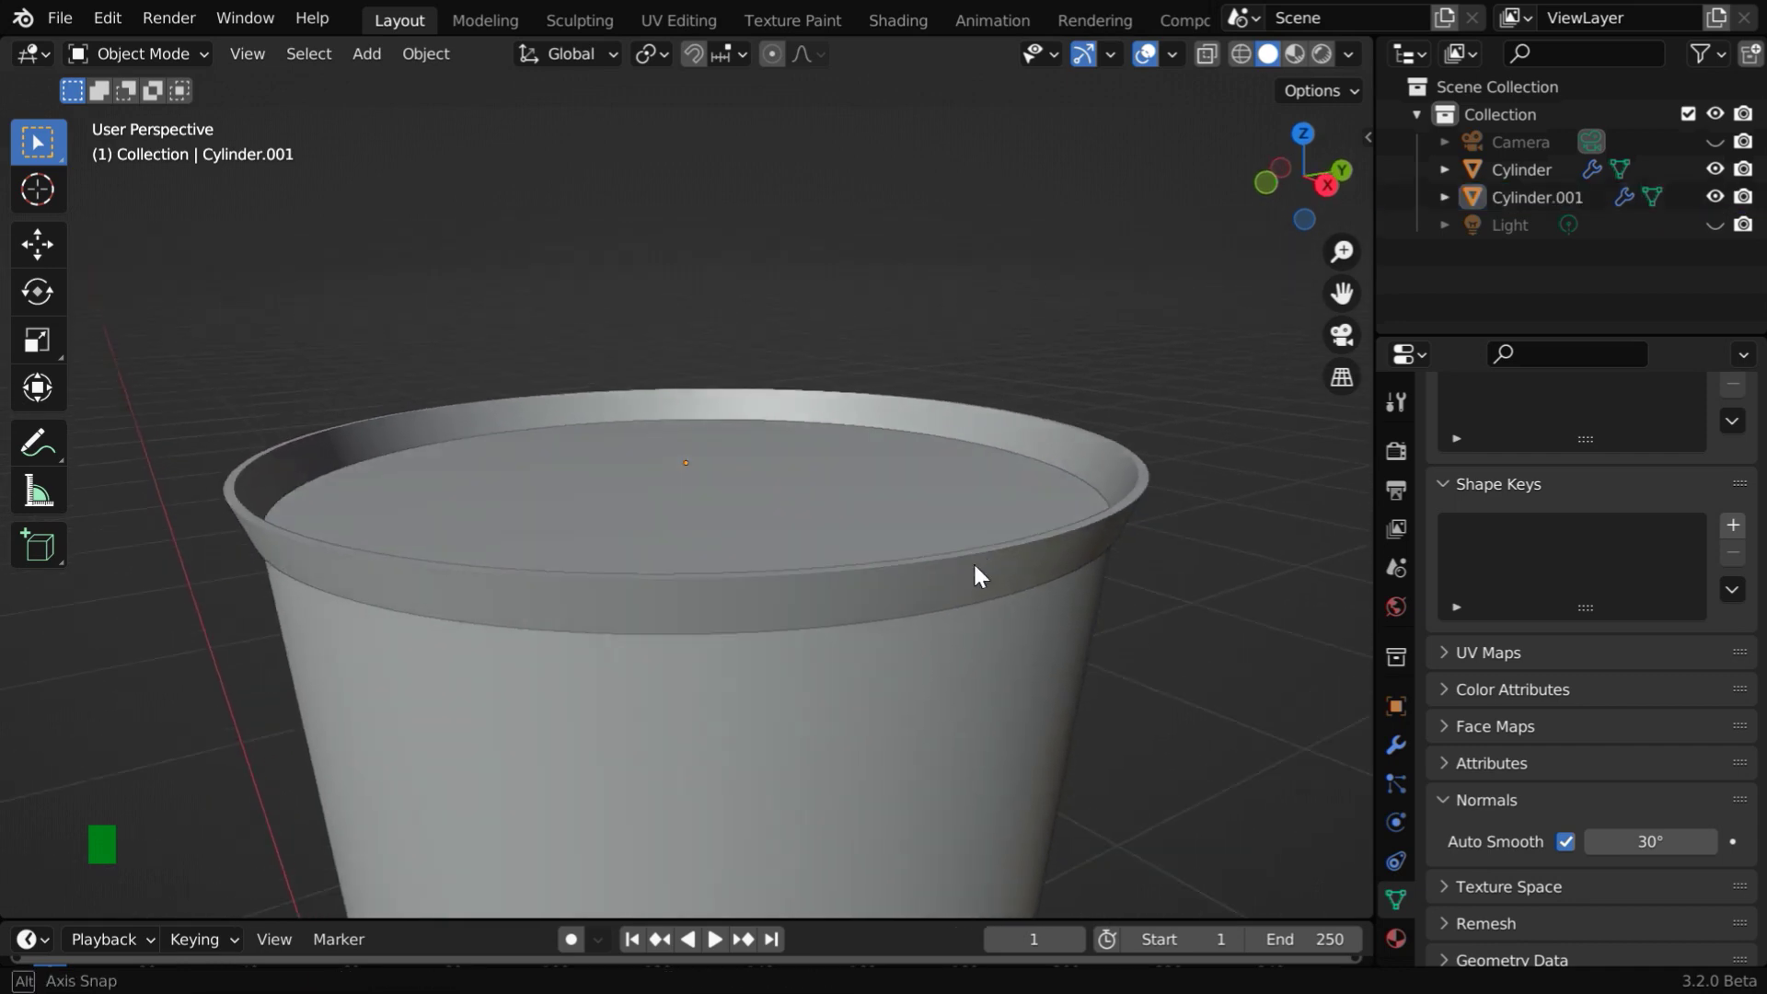
ctrl+middle_drag(738, 532, 786, 742)
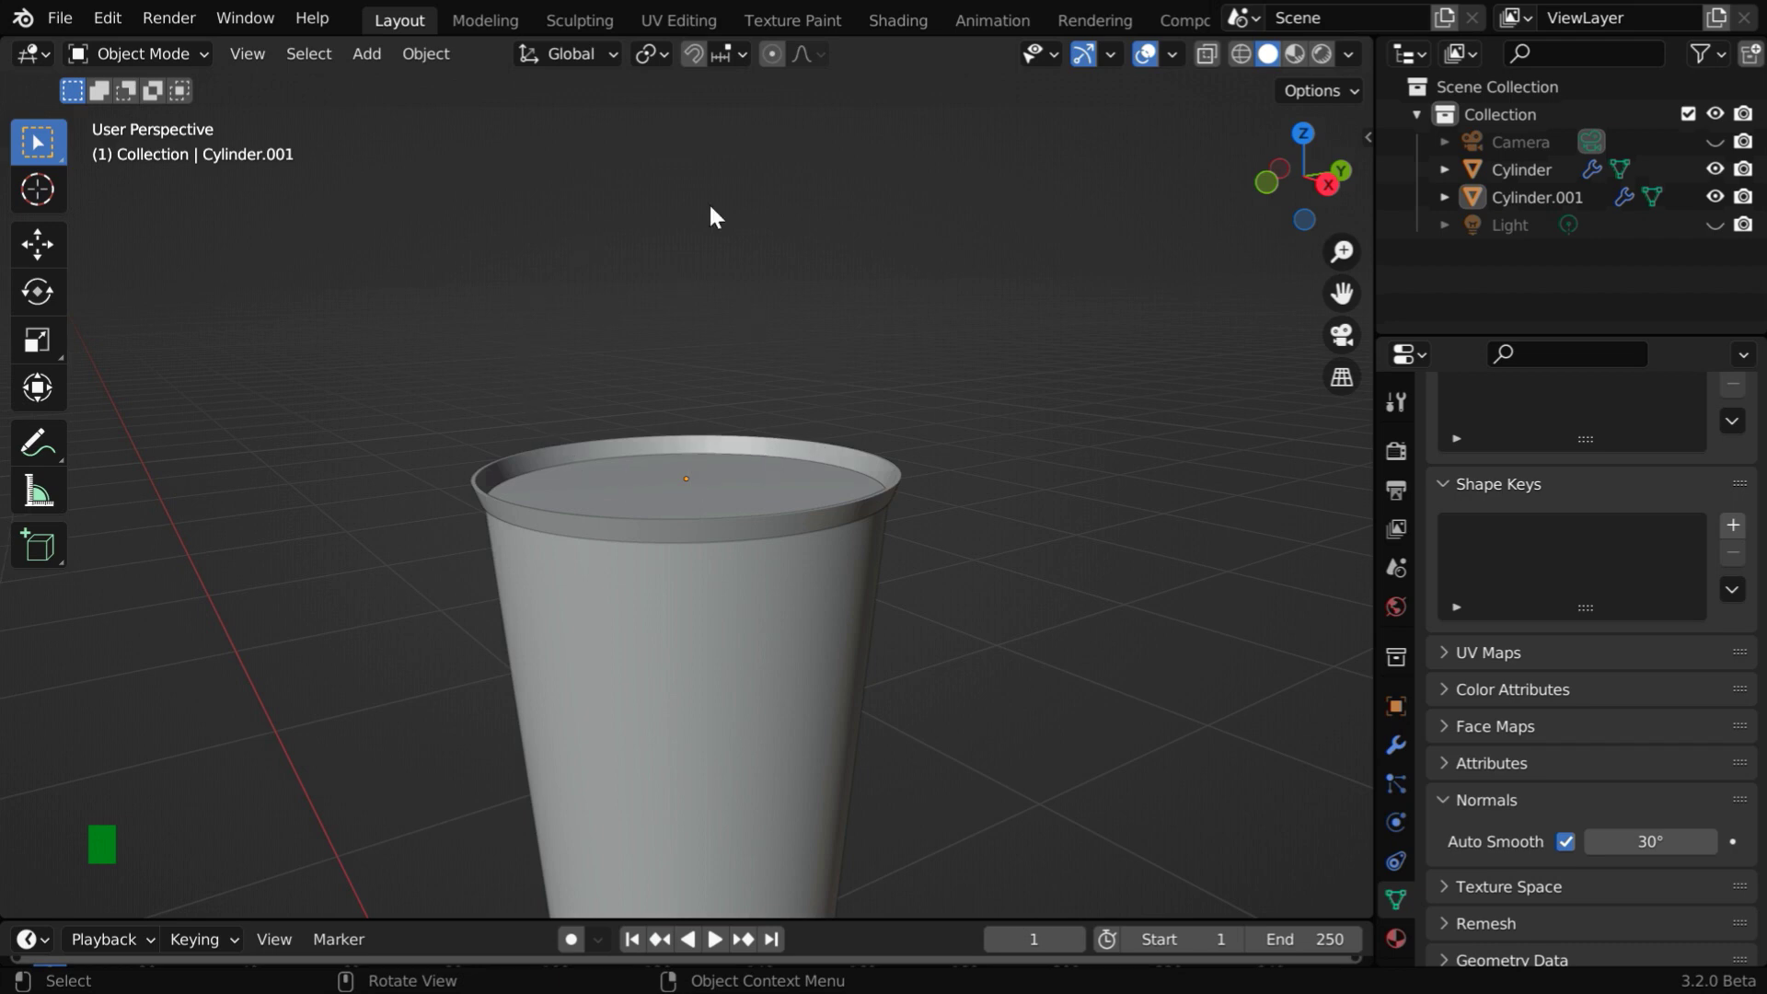
- Add an Ico Sphere with 4 subdivisions
scroll(876, 419, down, 6)
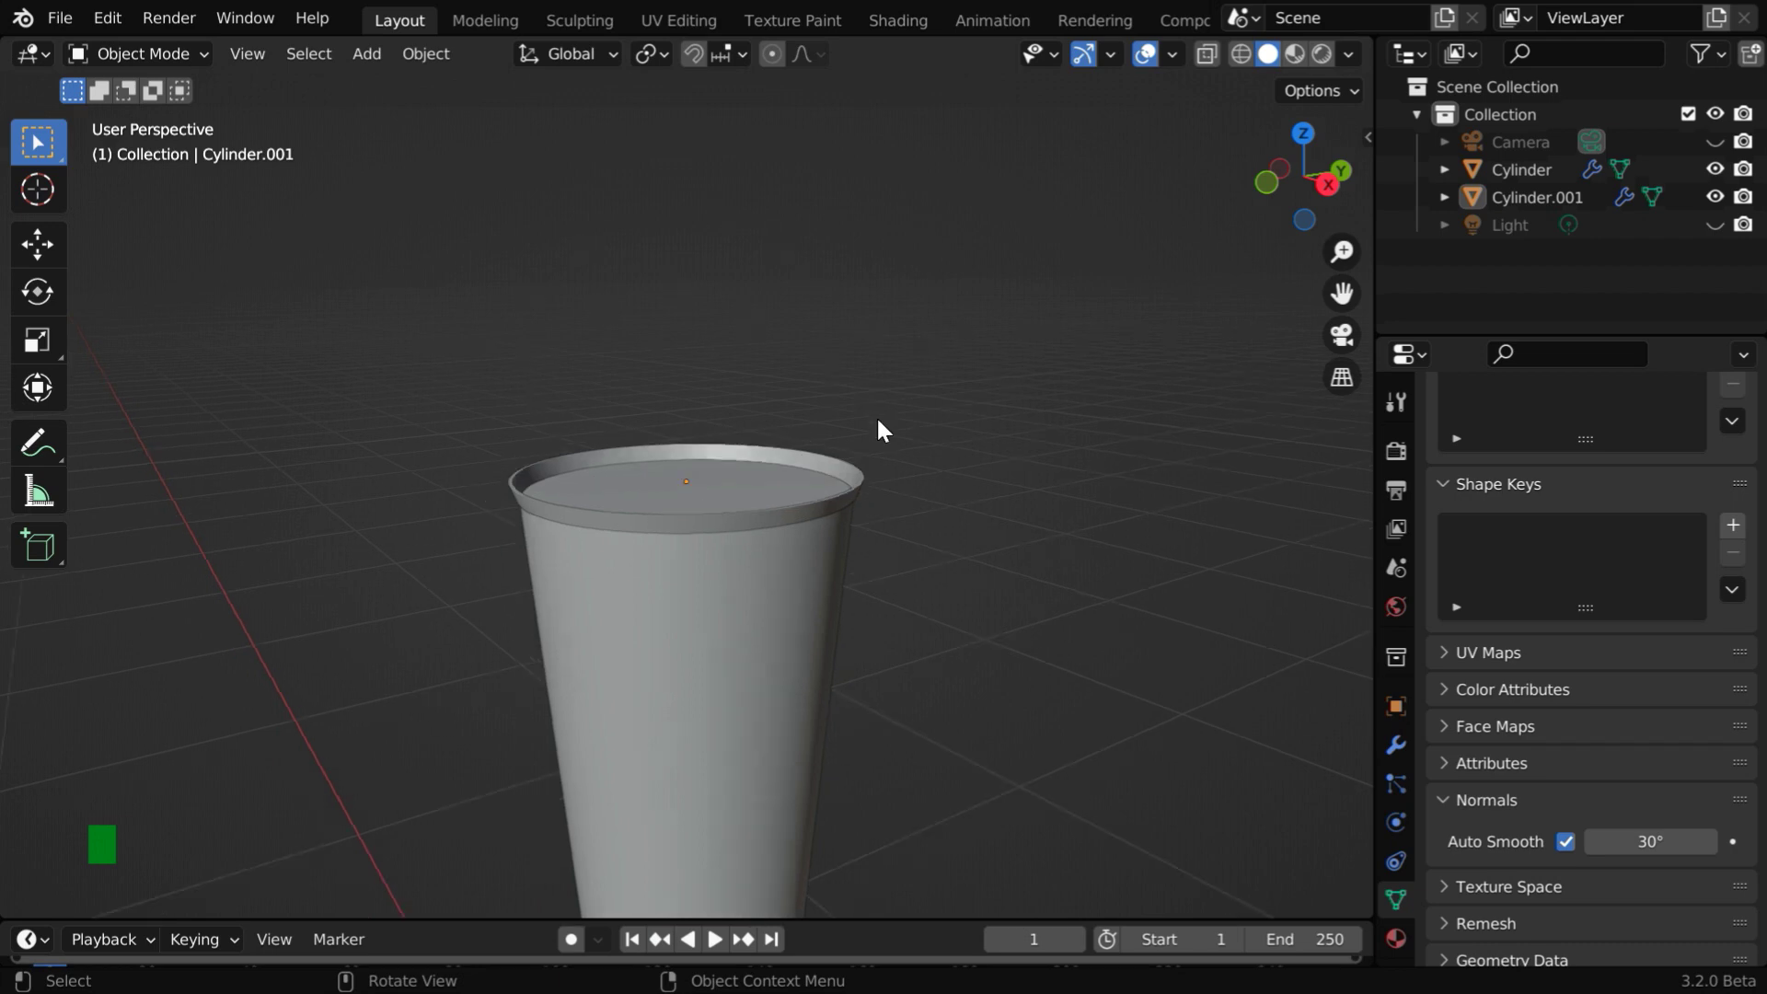
click(383, 53)
mouse_move(405, 86)
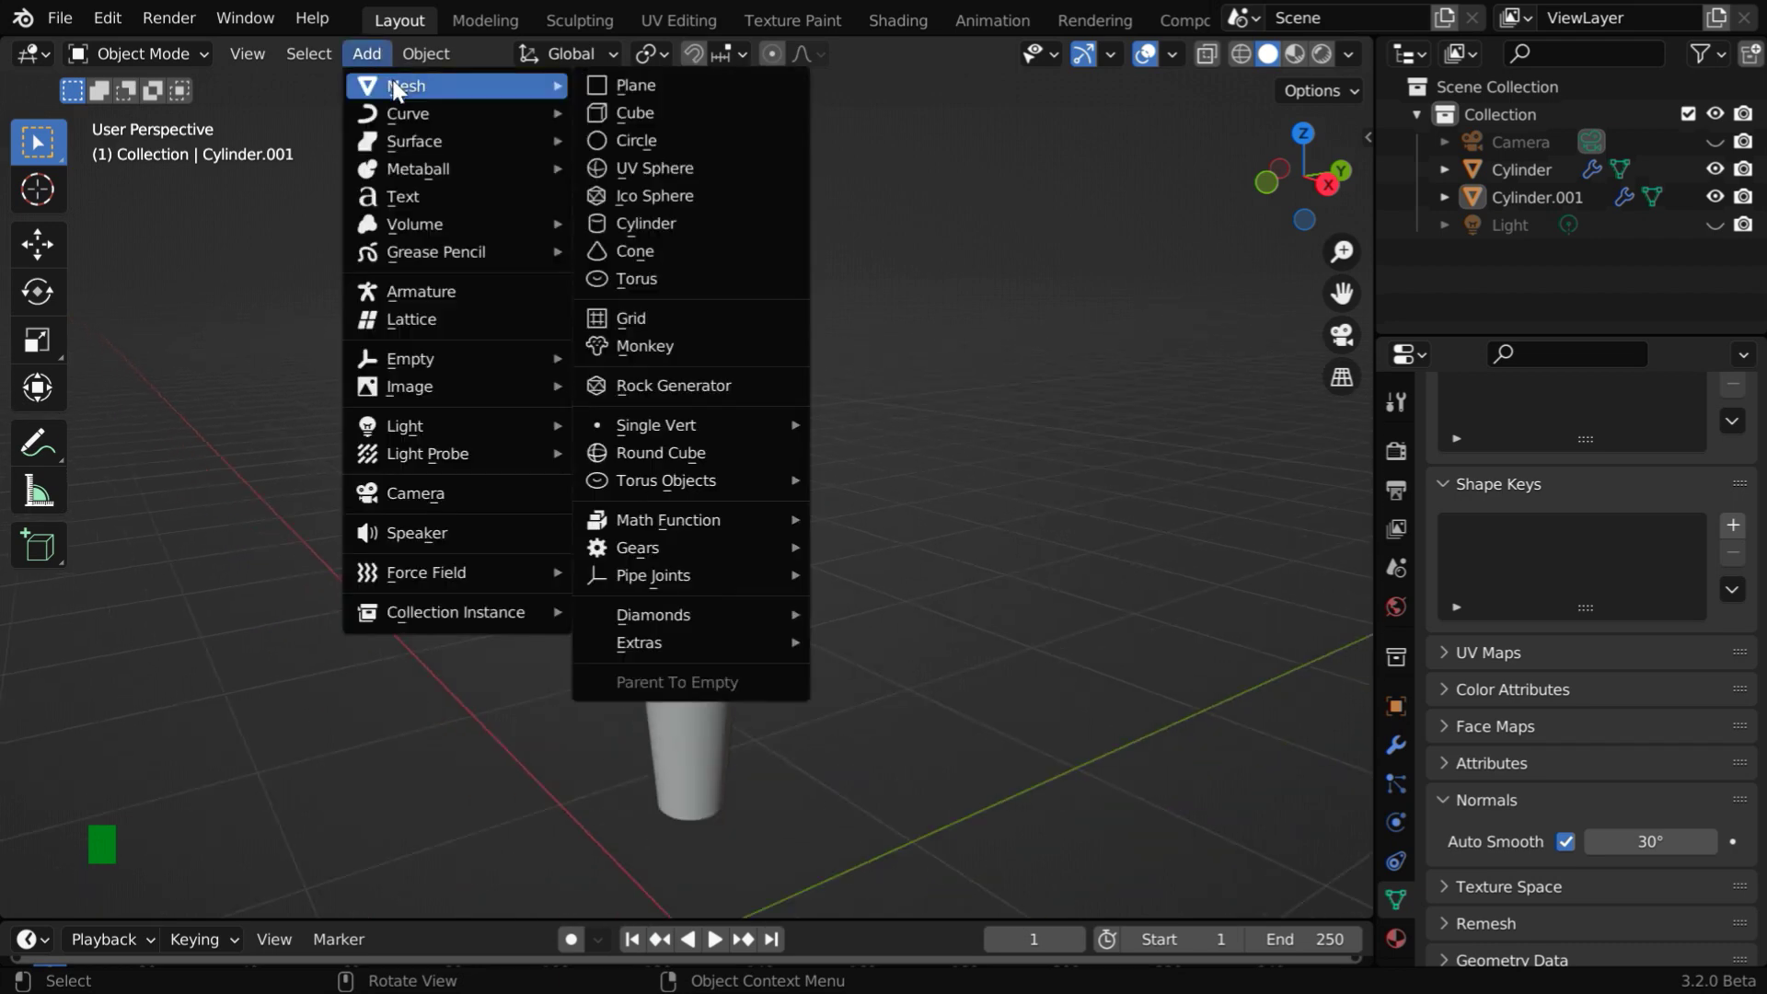
click(648, 195)
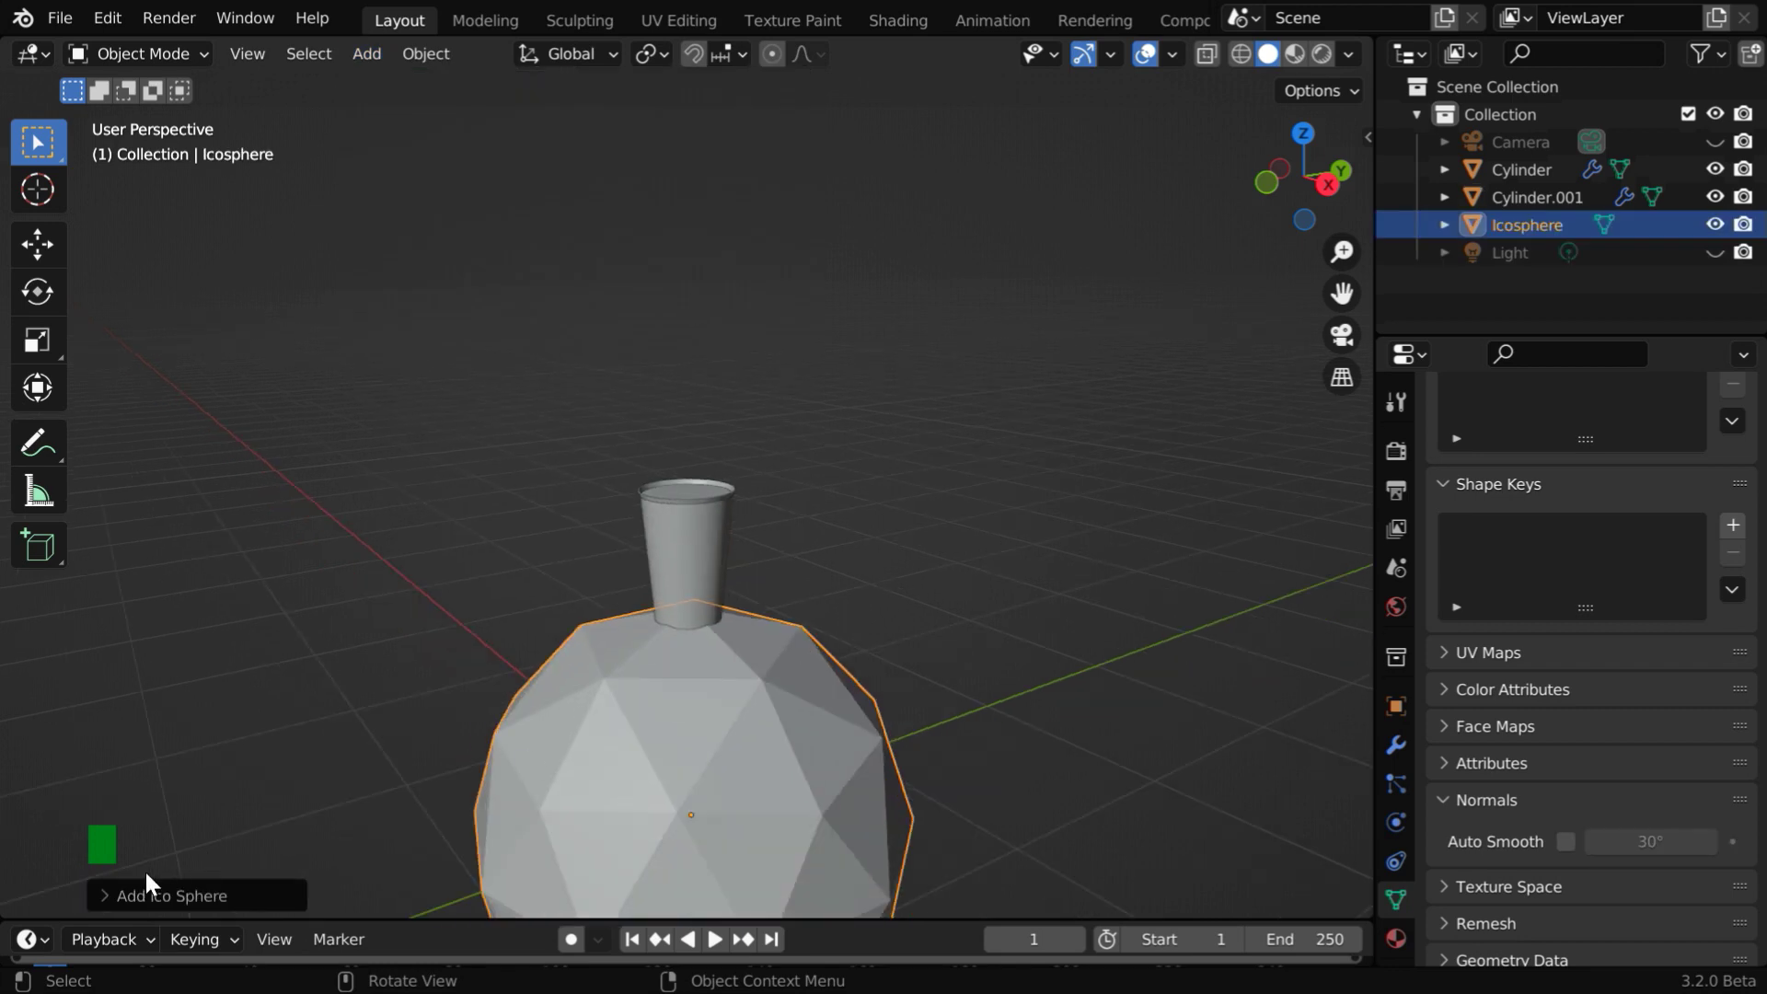
click(115, 894)
click(453, 626)
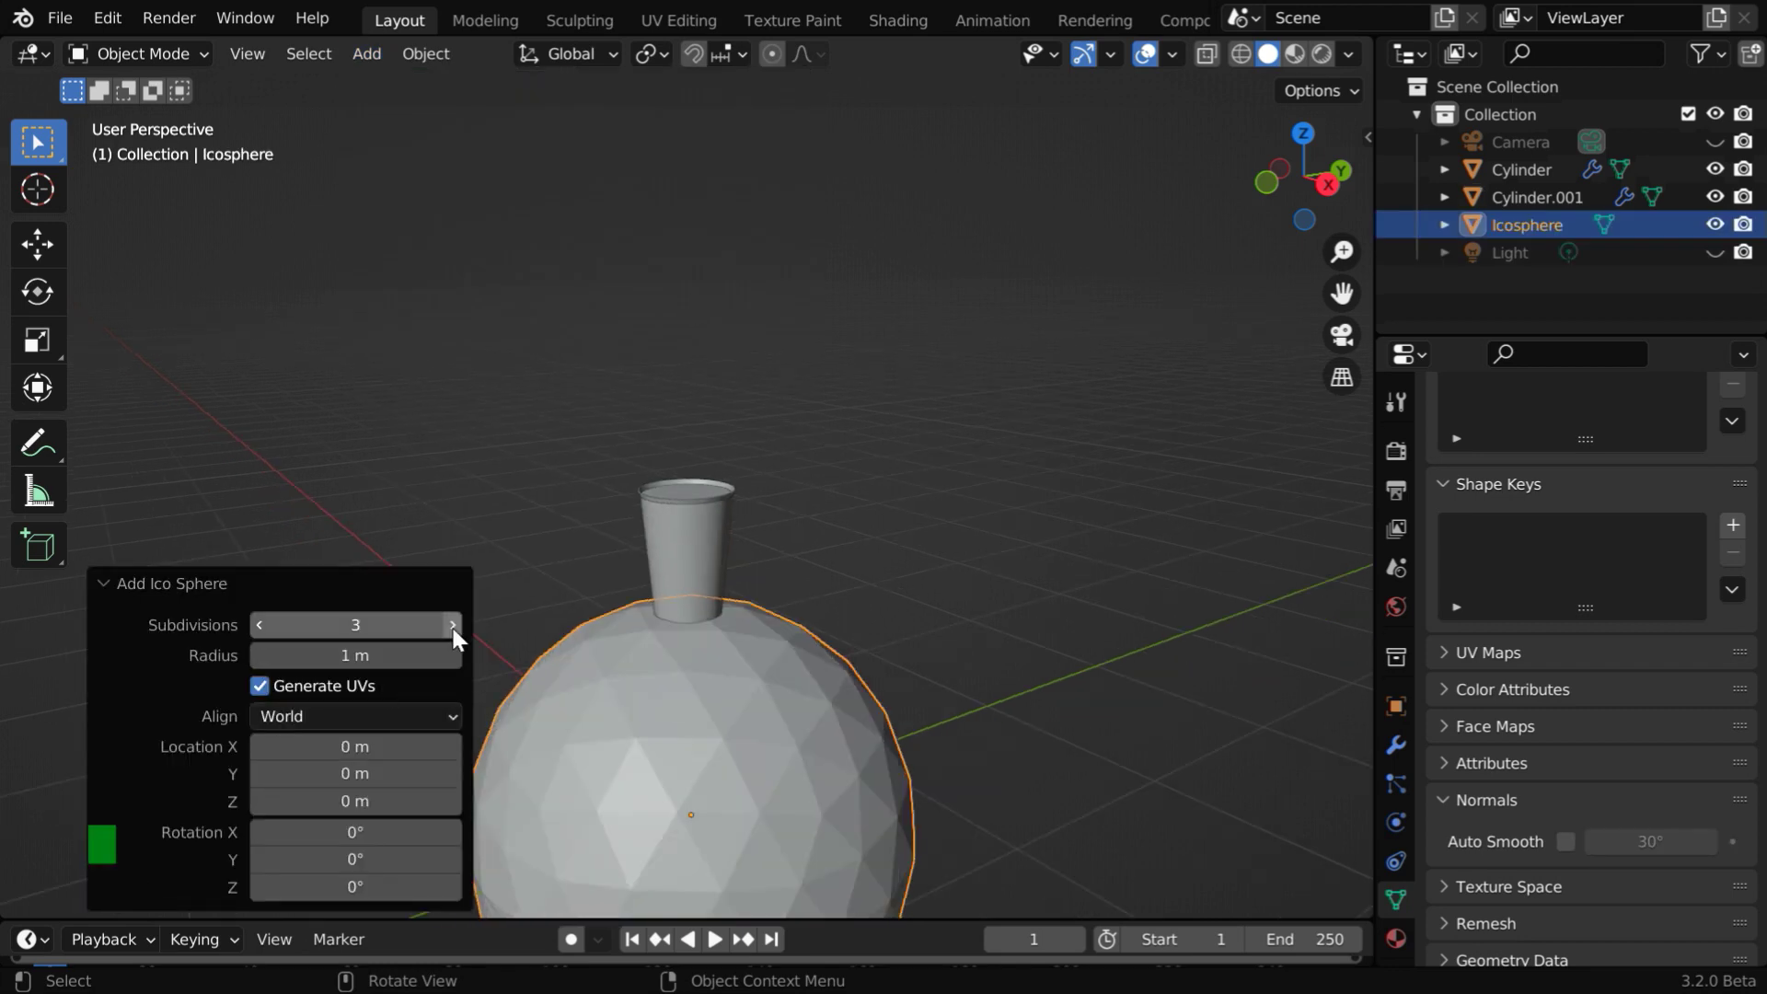
click(453, 625)
click(107, 583)
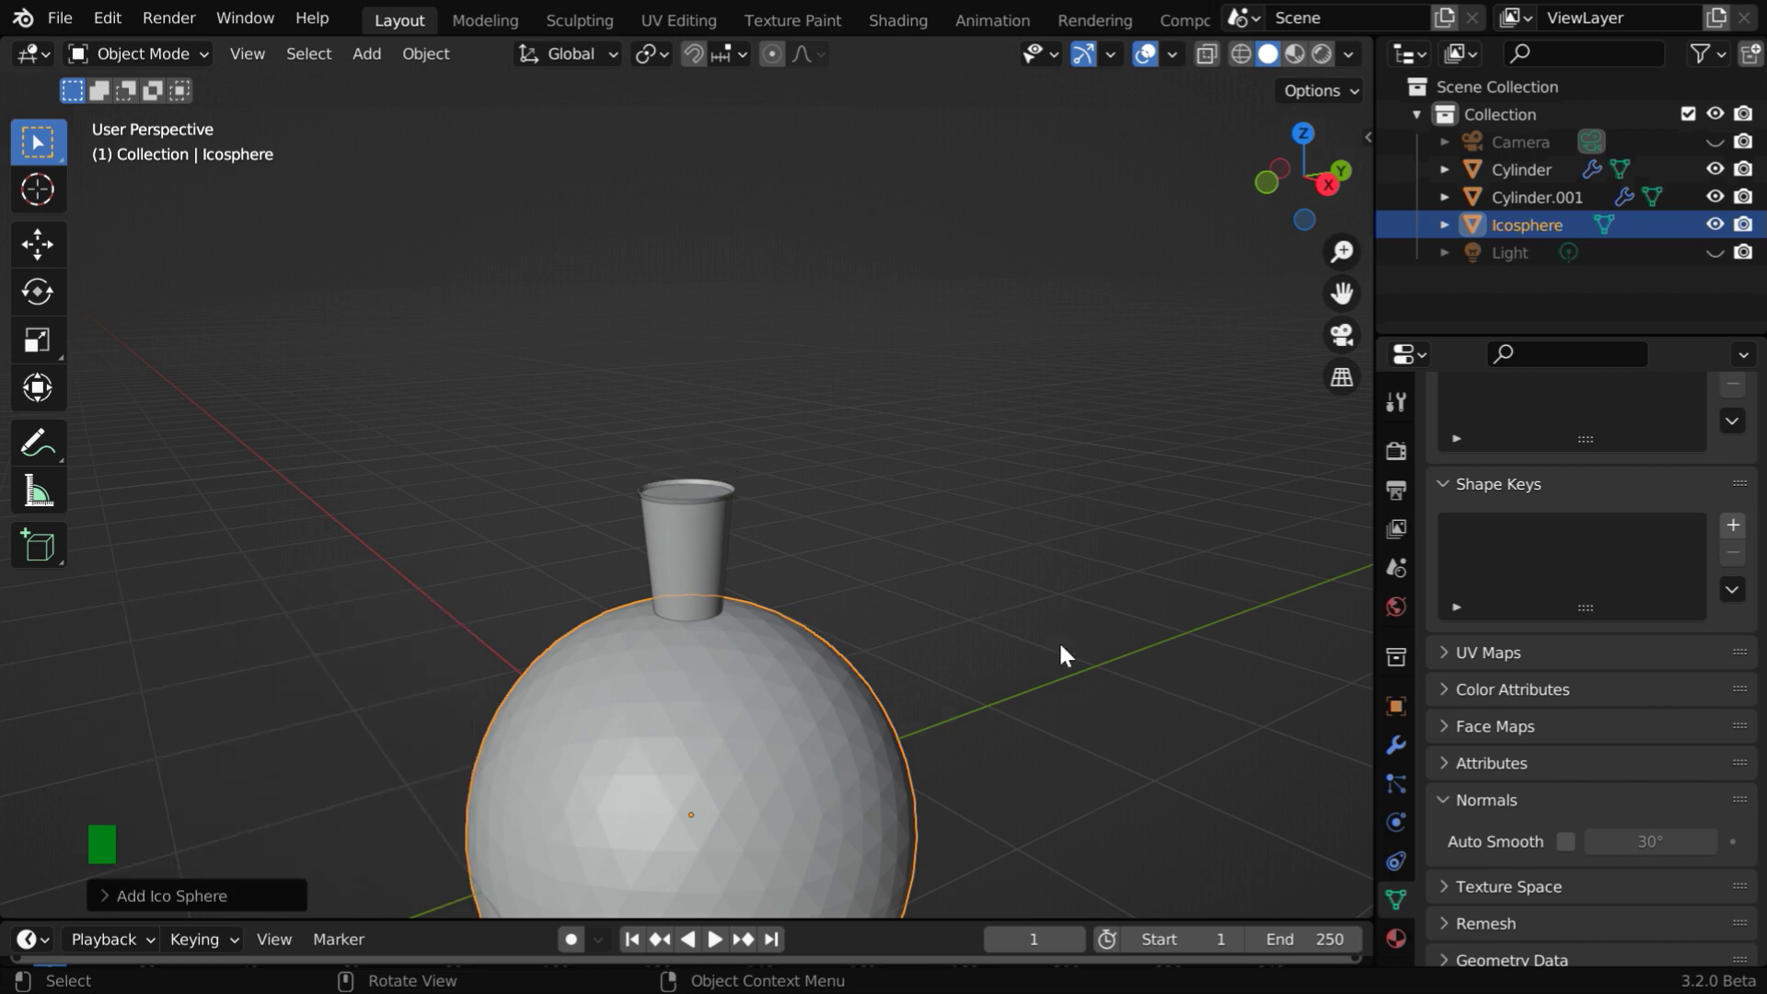
- Scale the icosphere uniformly to 0.25
click(1396, 706)
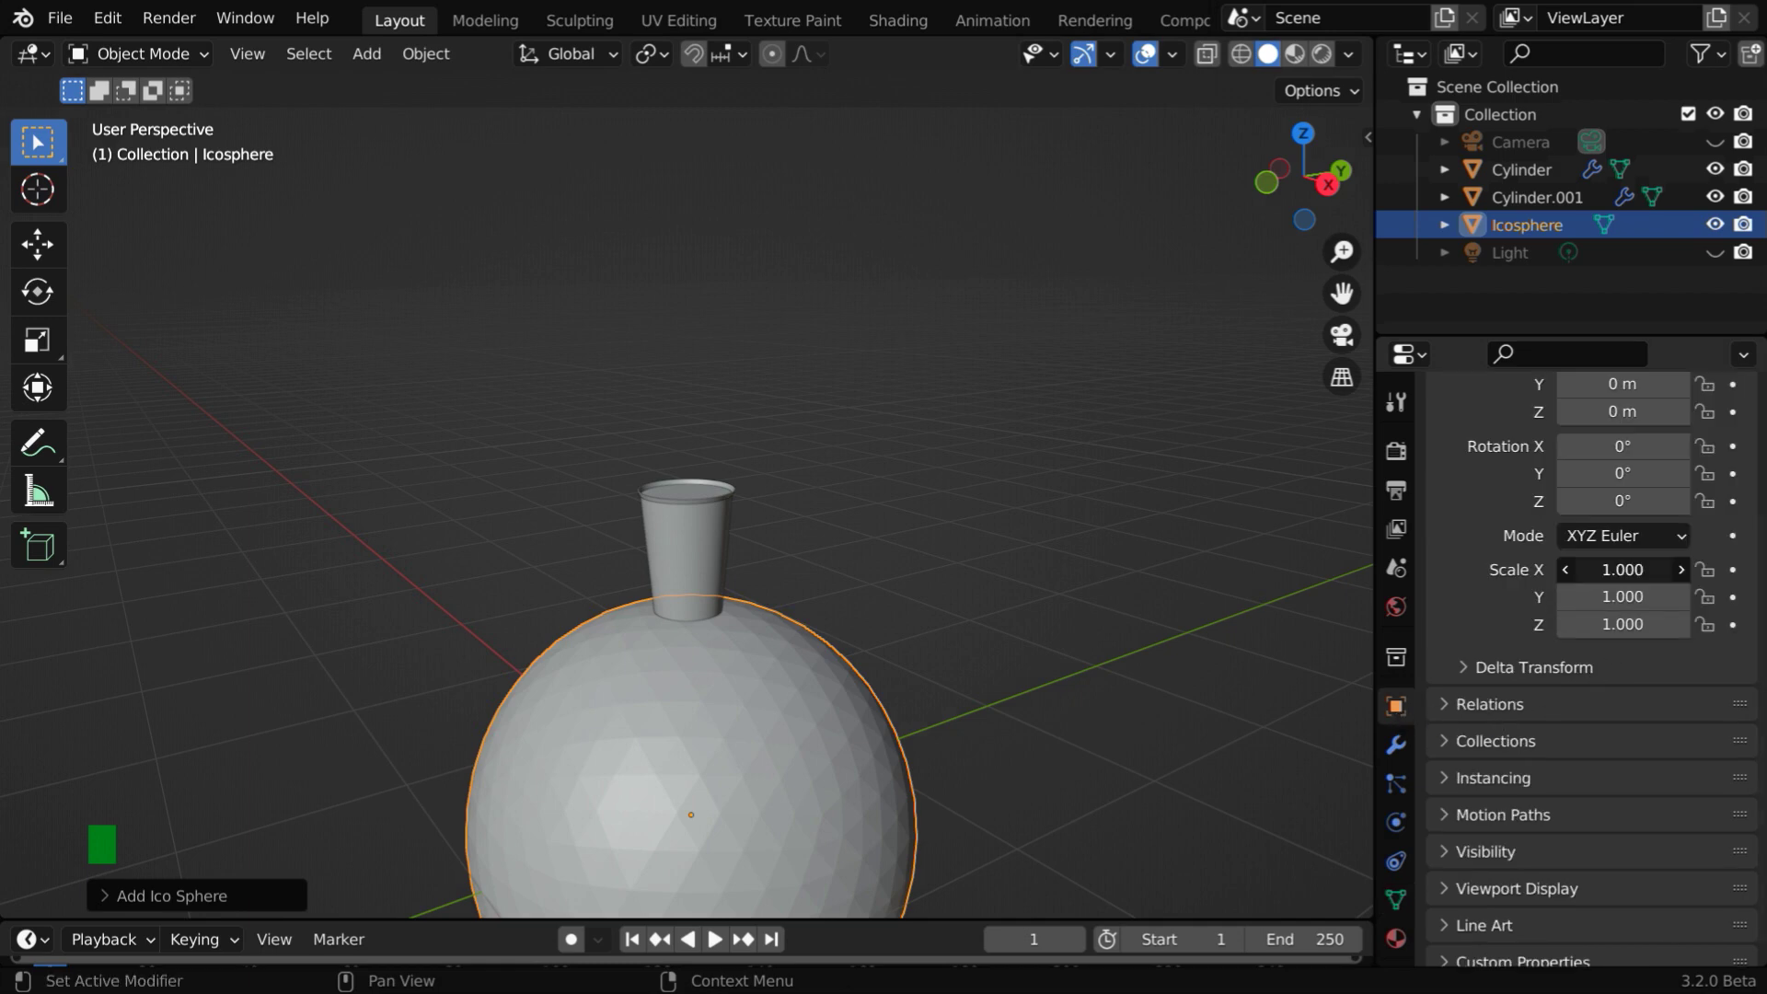
drag(1623, 569, 1637, 604)
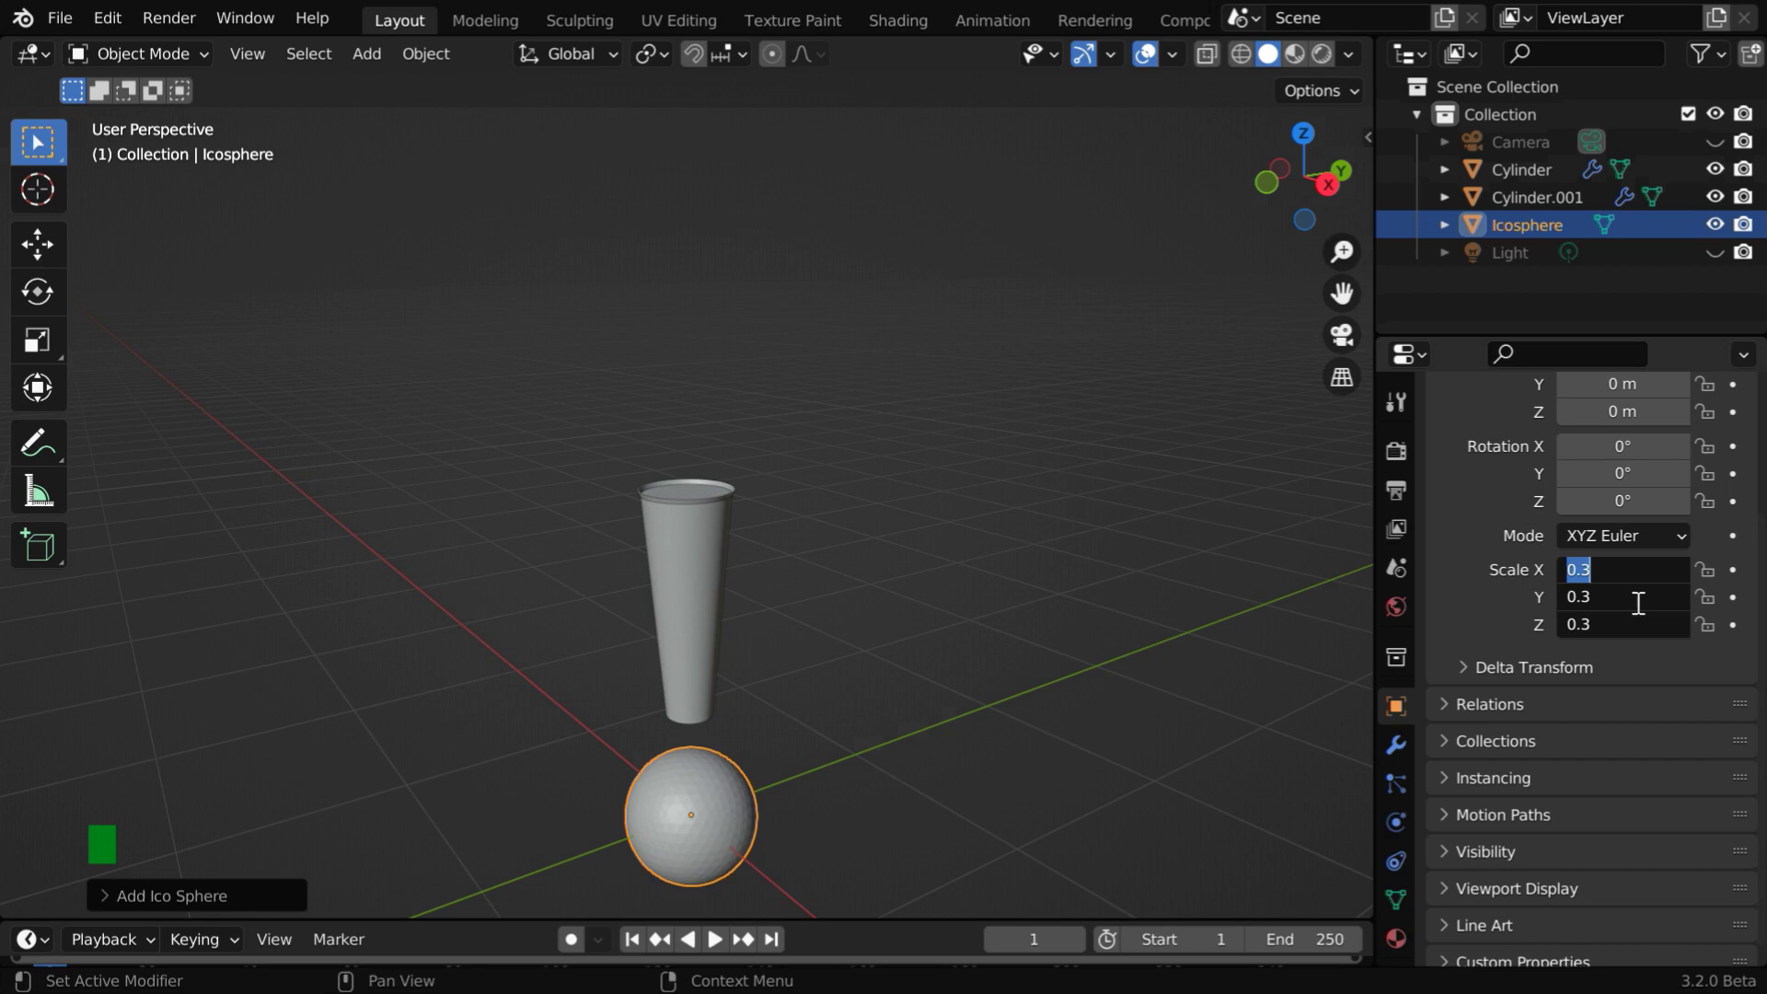
text(.25)
key(Return)
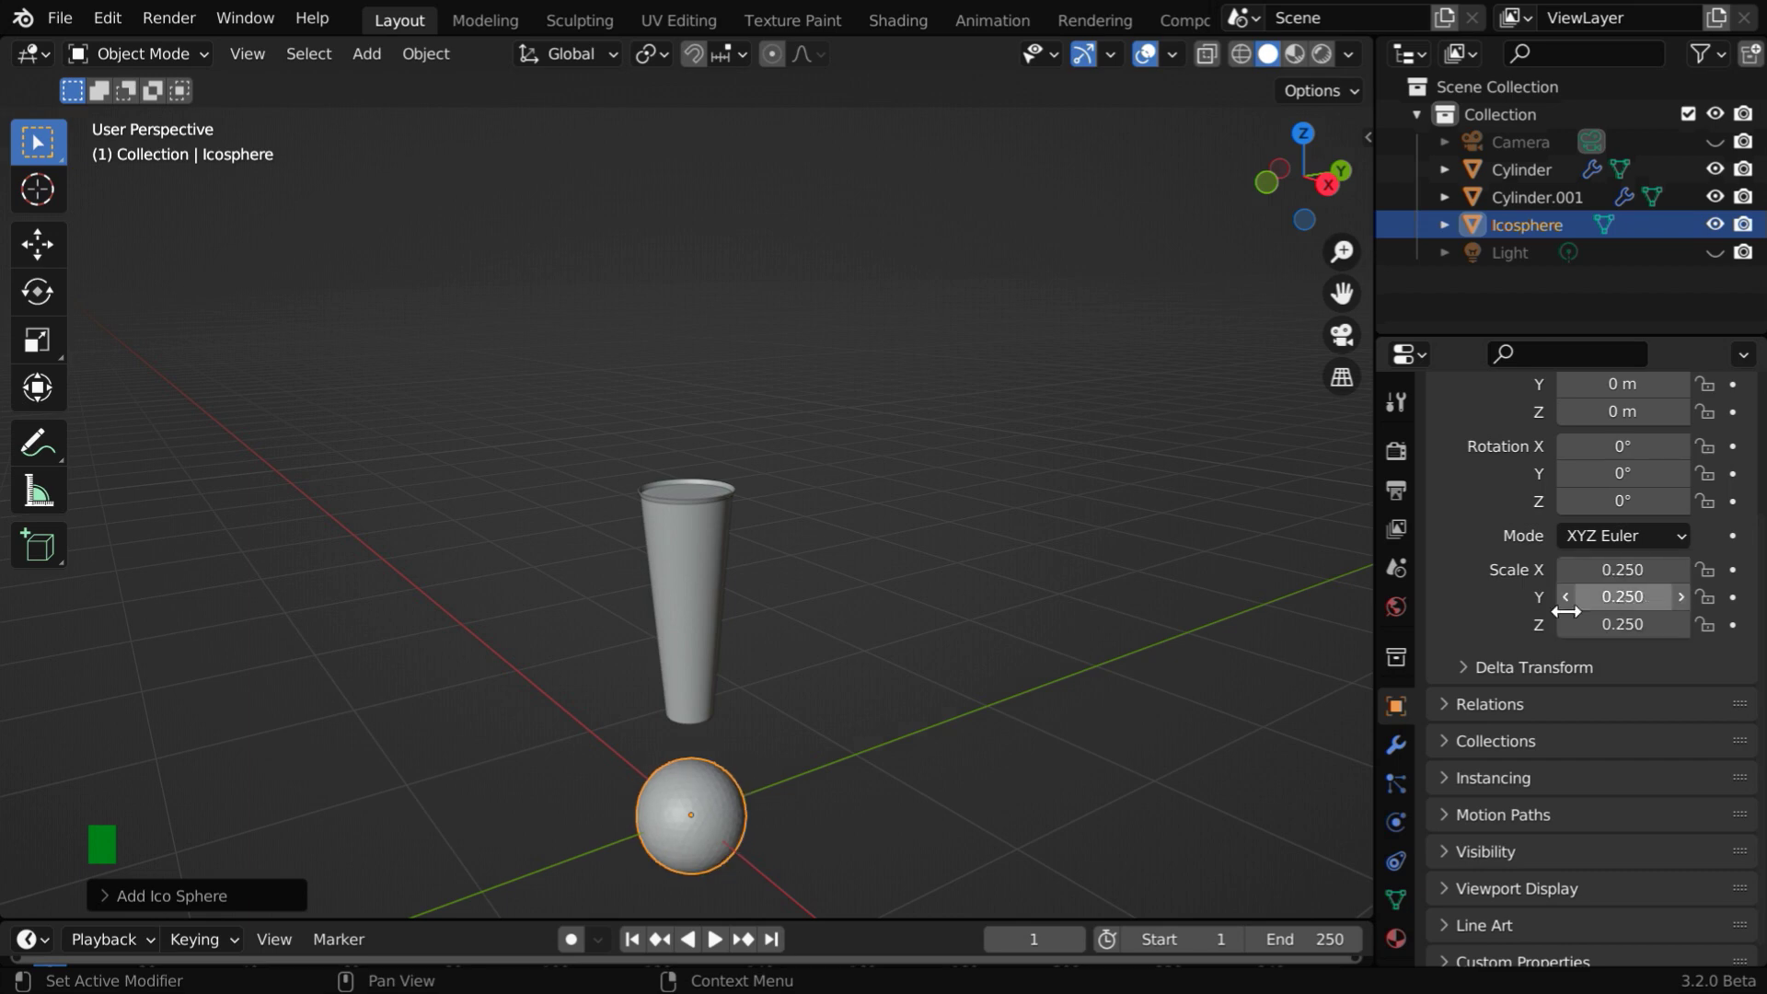
- Raise the icosphere above the handle to Location Z 1.68 m
key(g)
key(z)
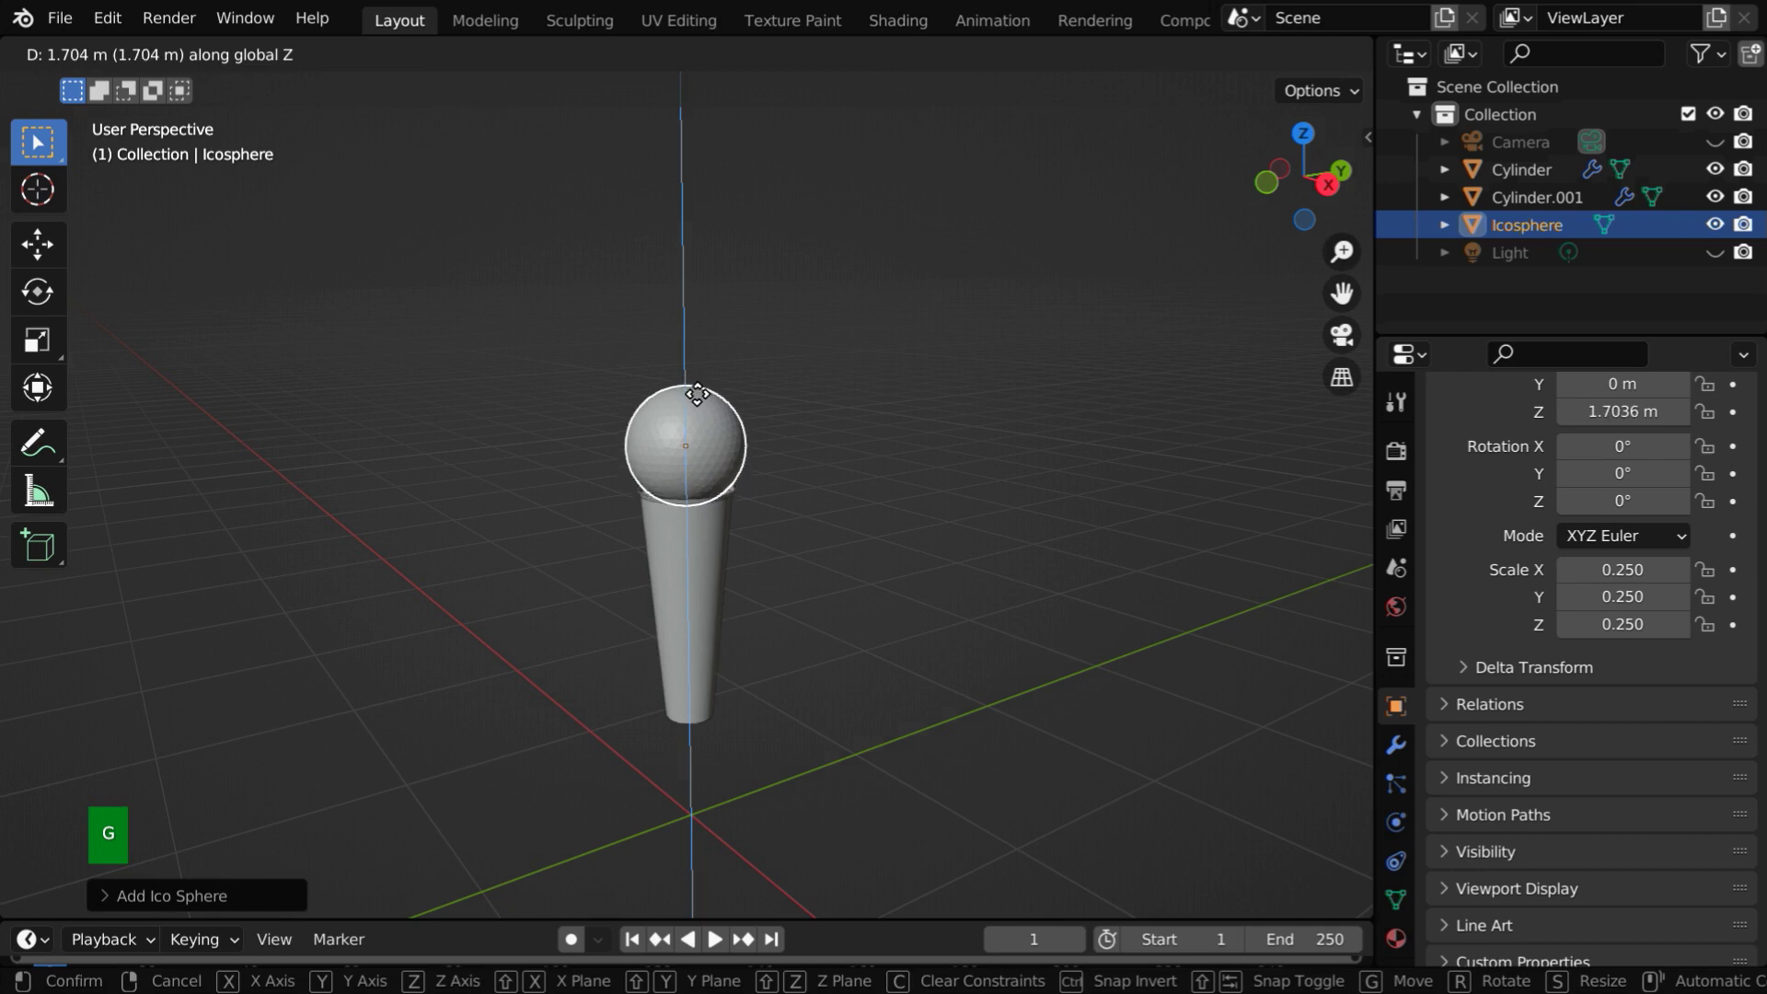
click(698, 394)
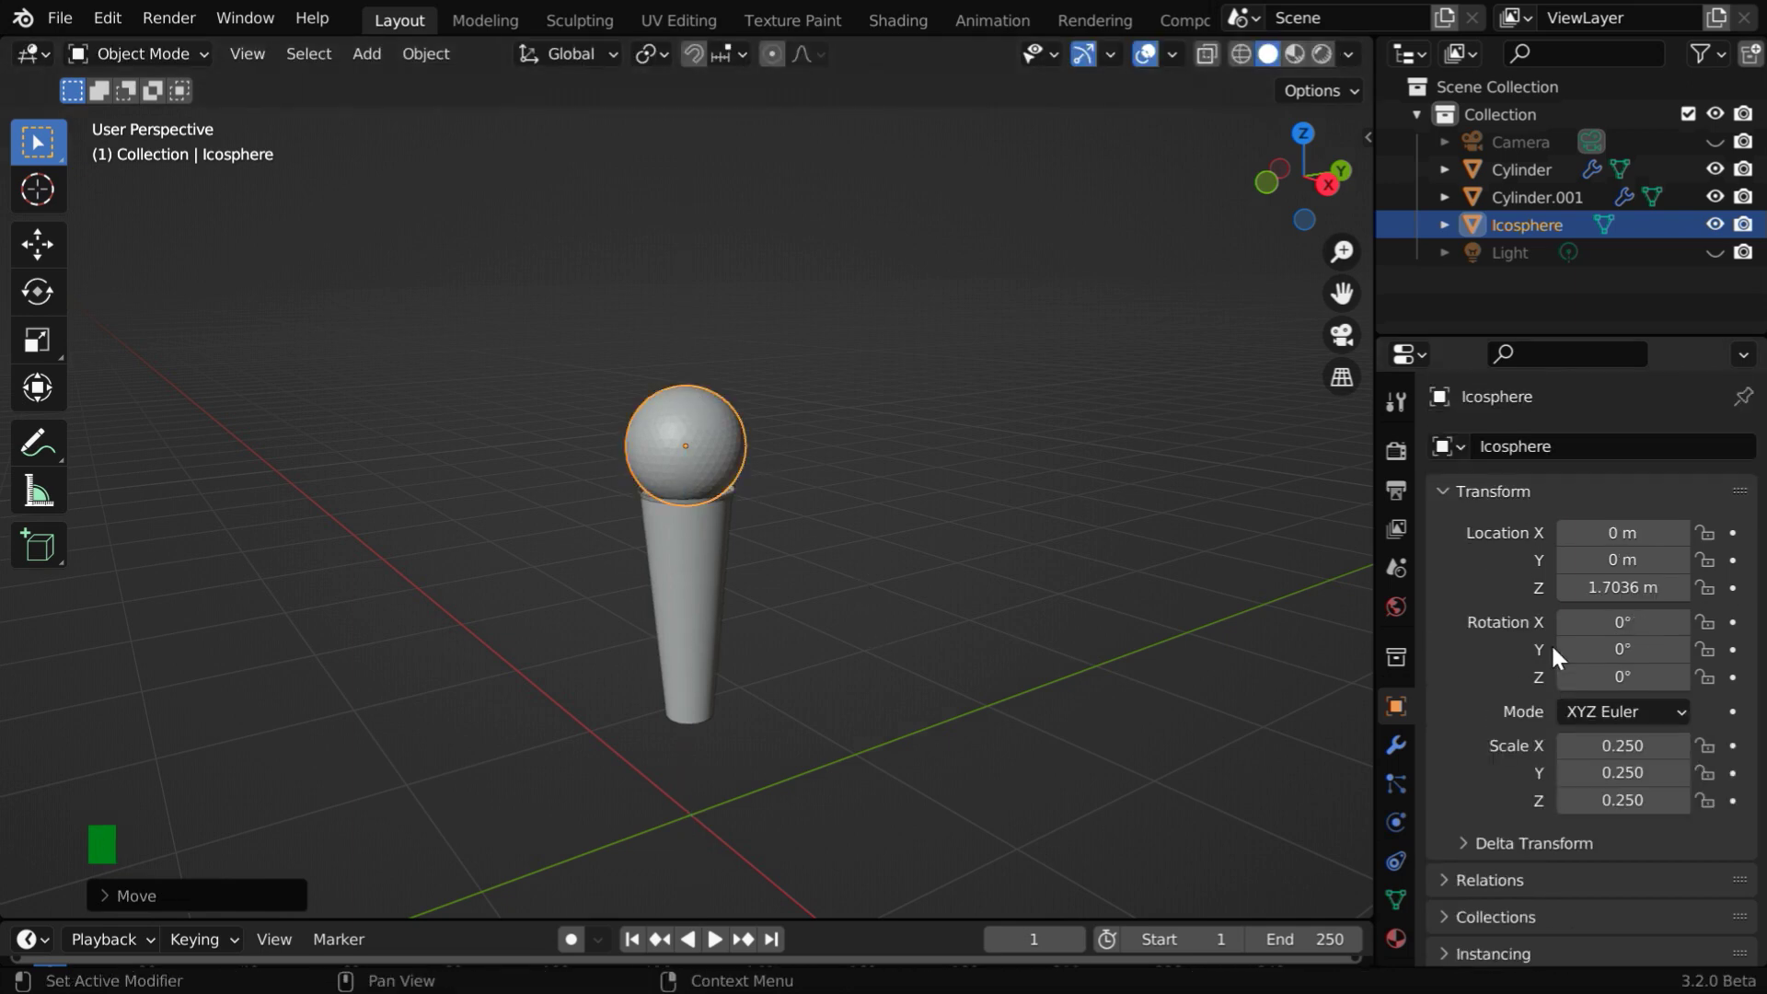
click(1622, 589)
text(1)
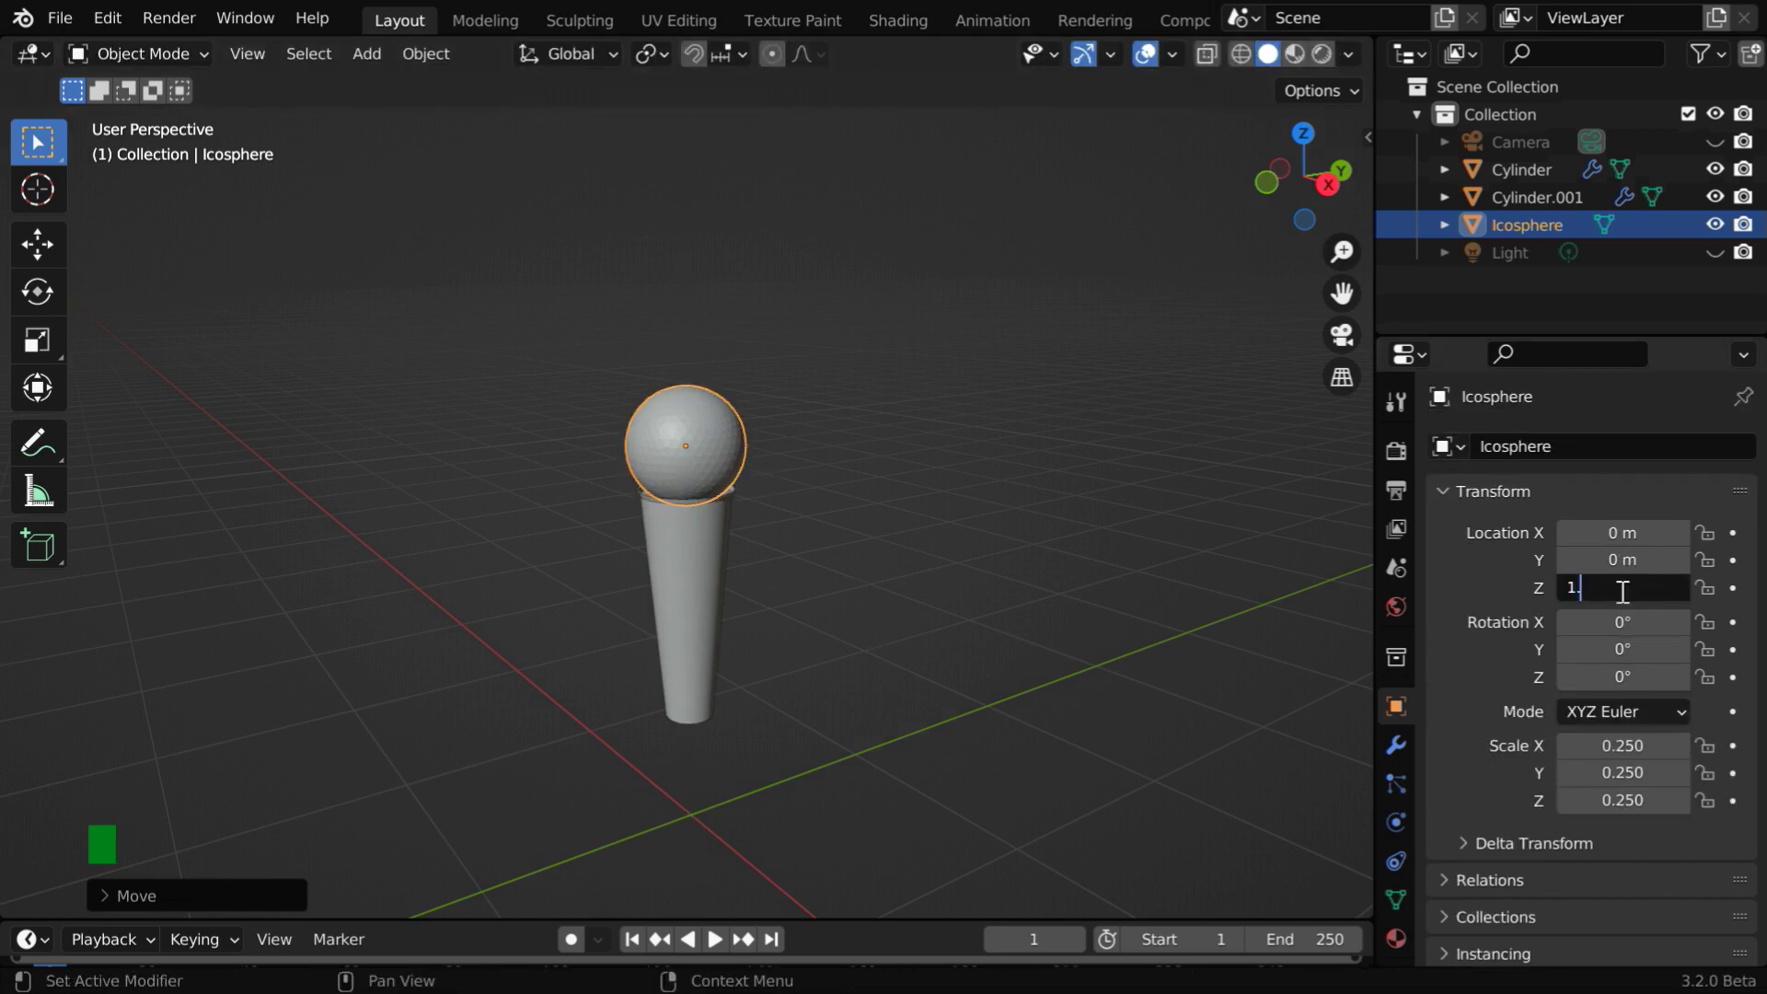
text(.68)
key(Return)
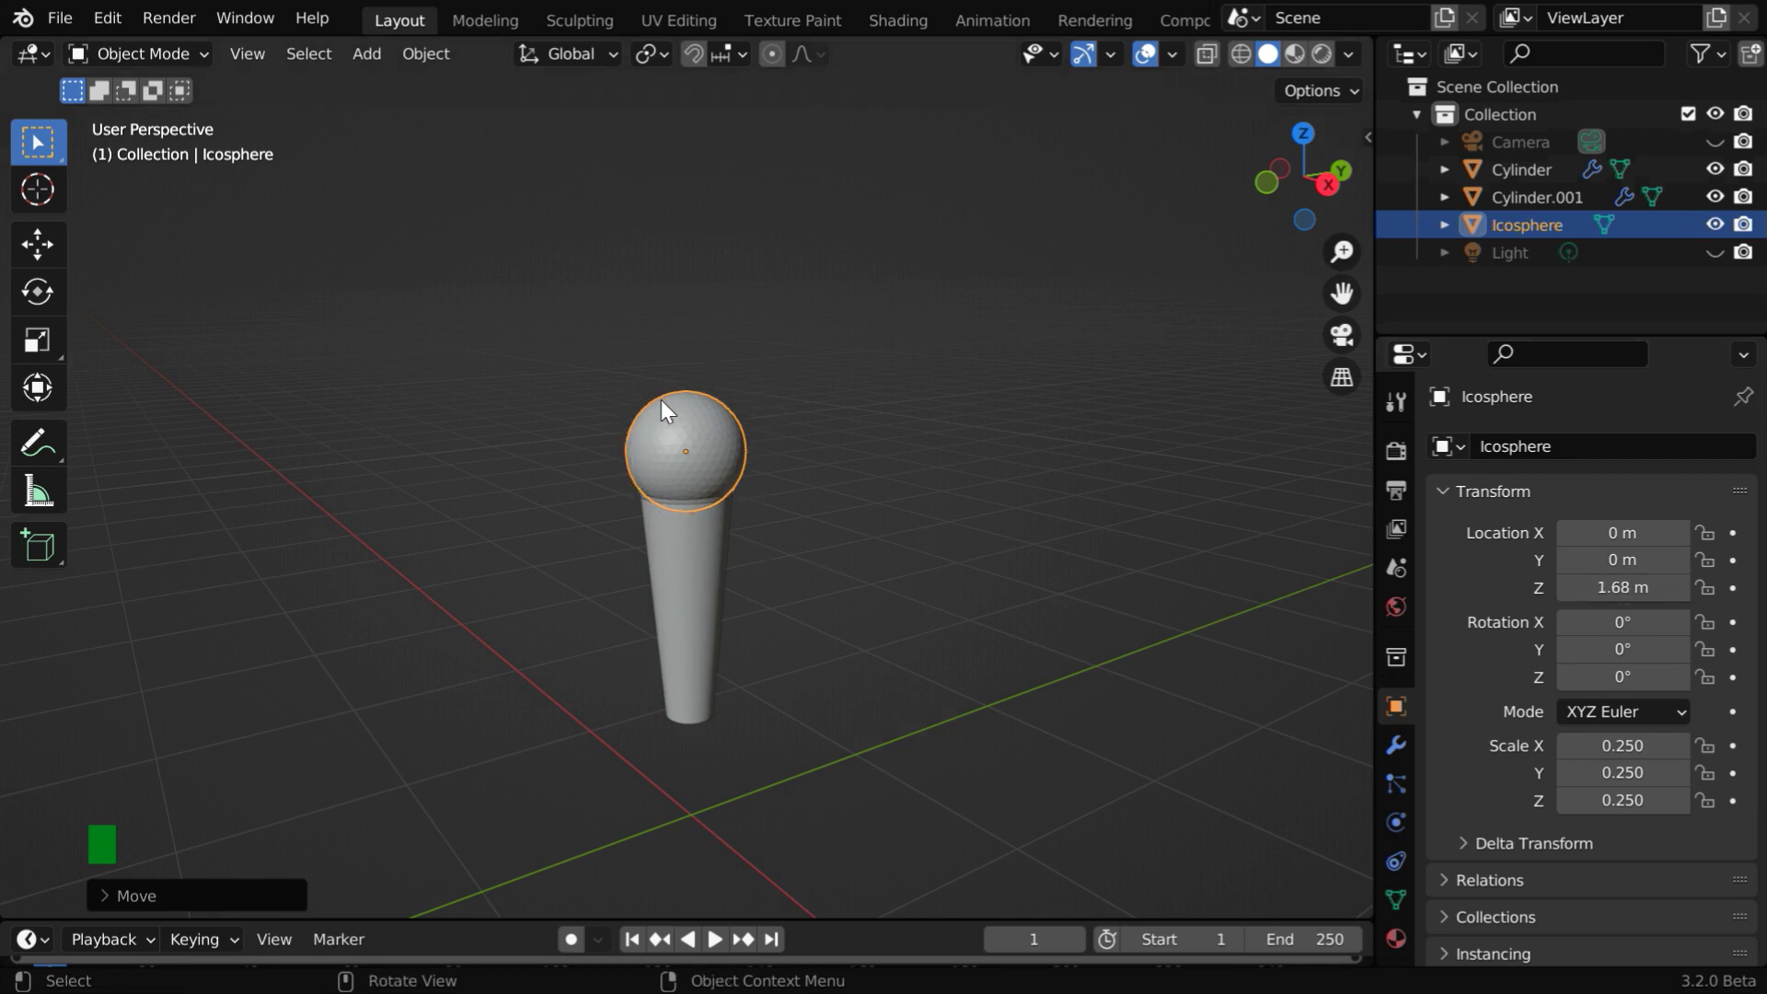
- Add another ico sphere and raise its subdivisions for a smoother sphere
click(367, 54)
mouse_move(406, 83)
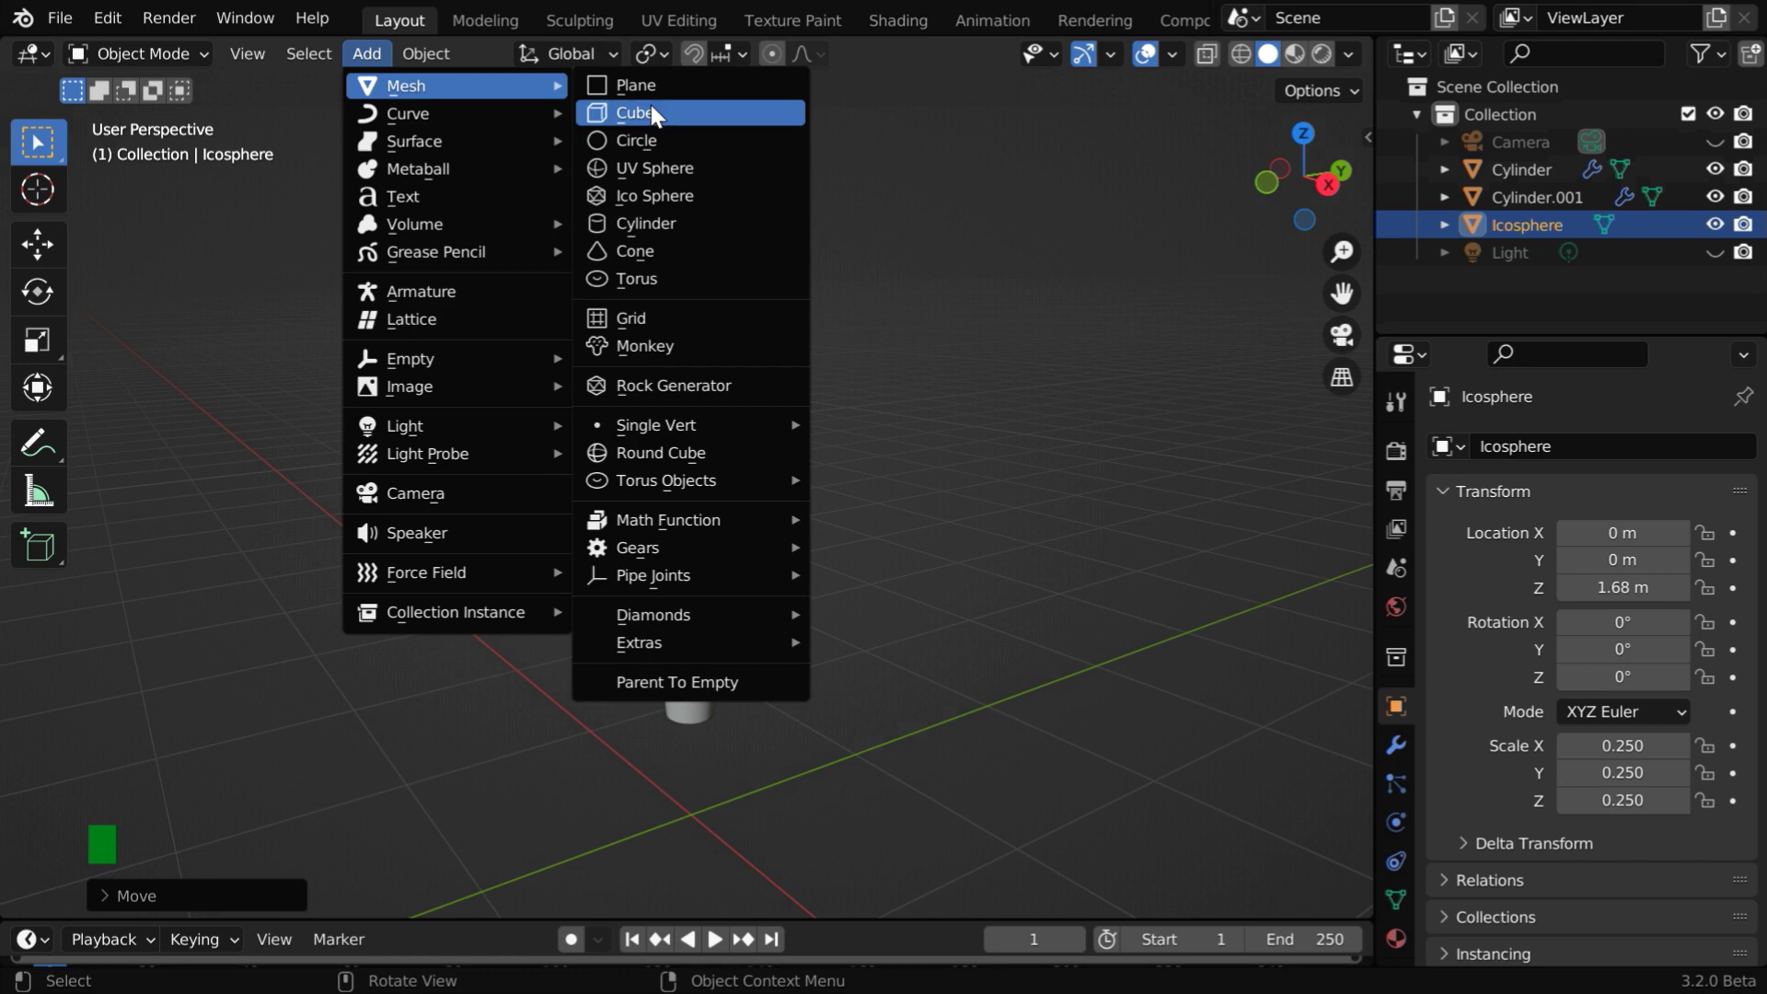
click(678, 190)
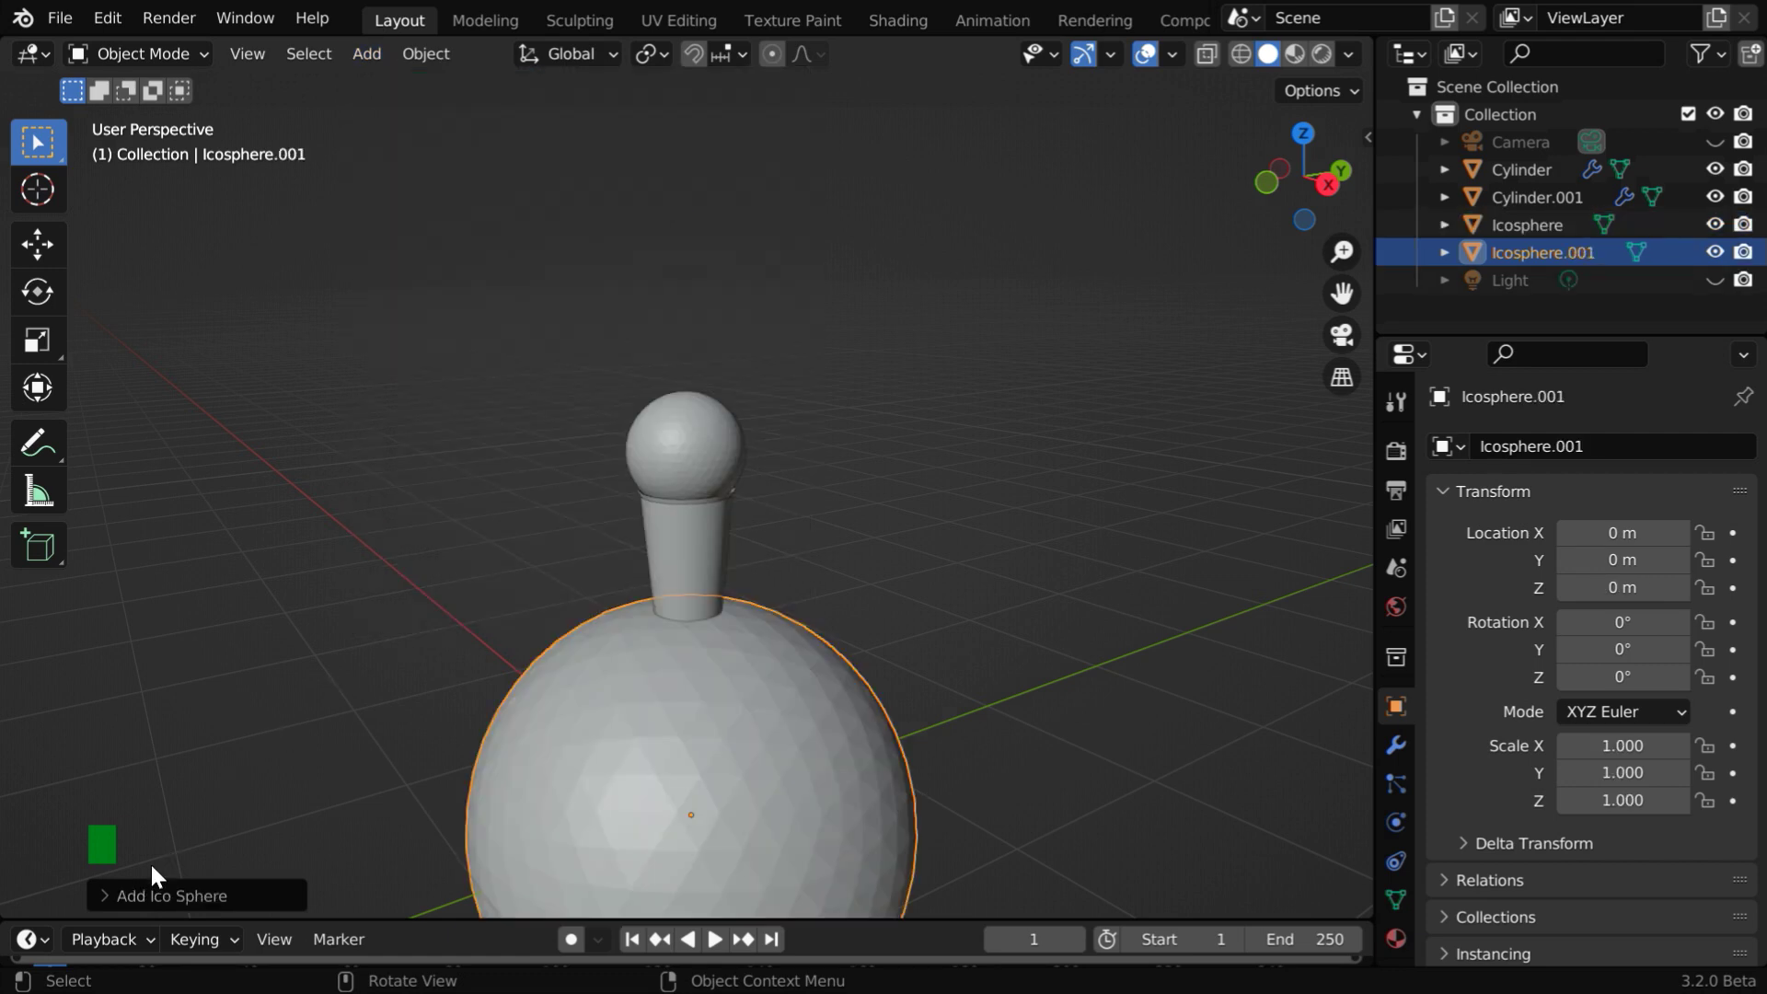
click(114, 892)
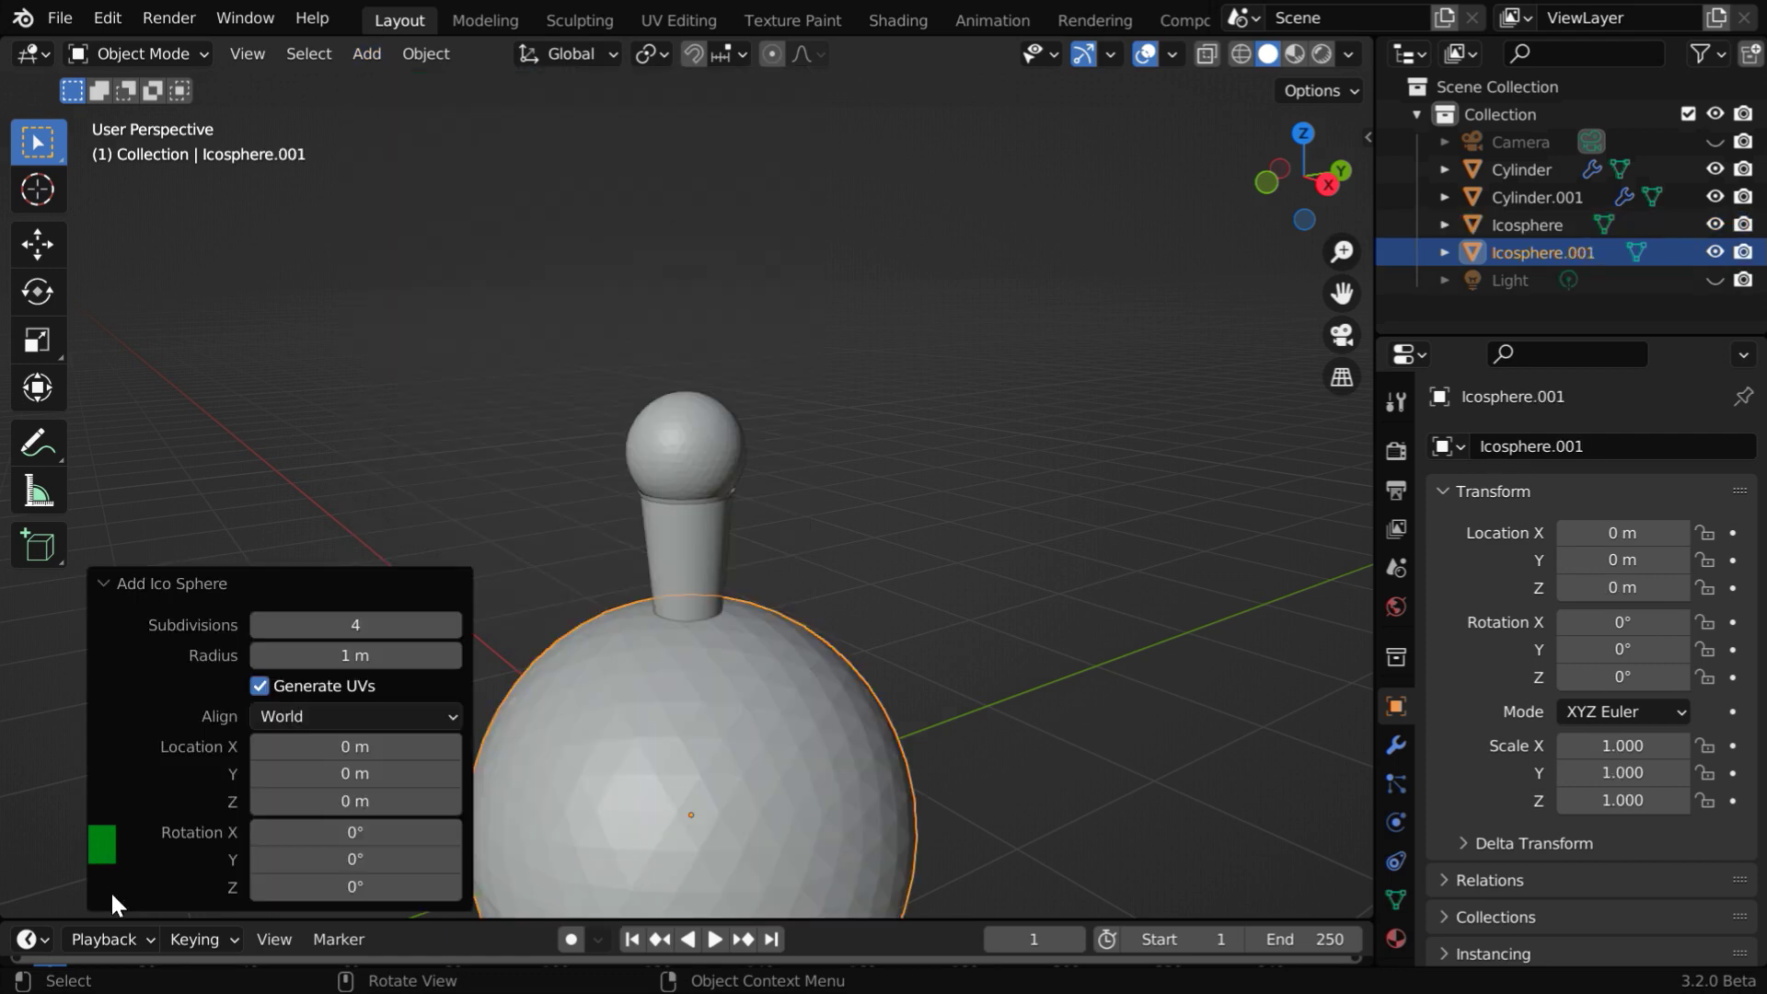
click(452, 625)
click(102, 580)
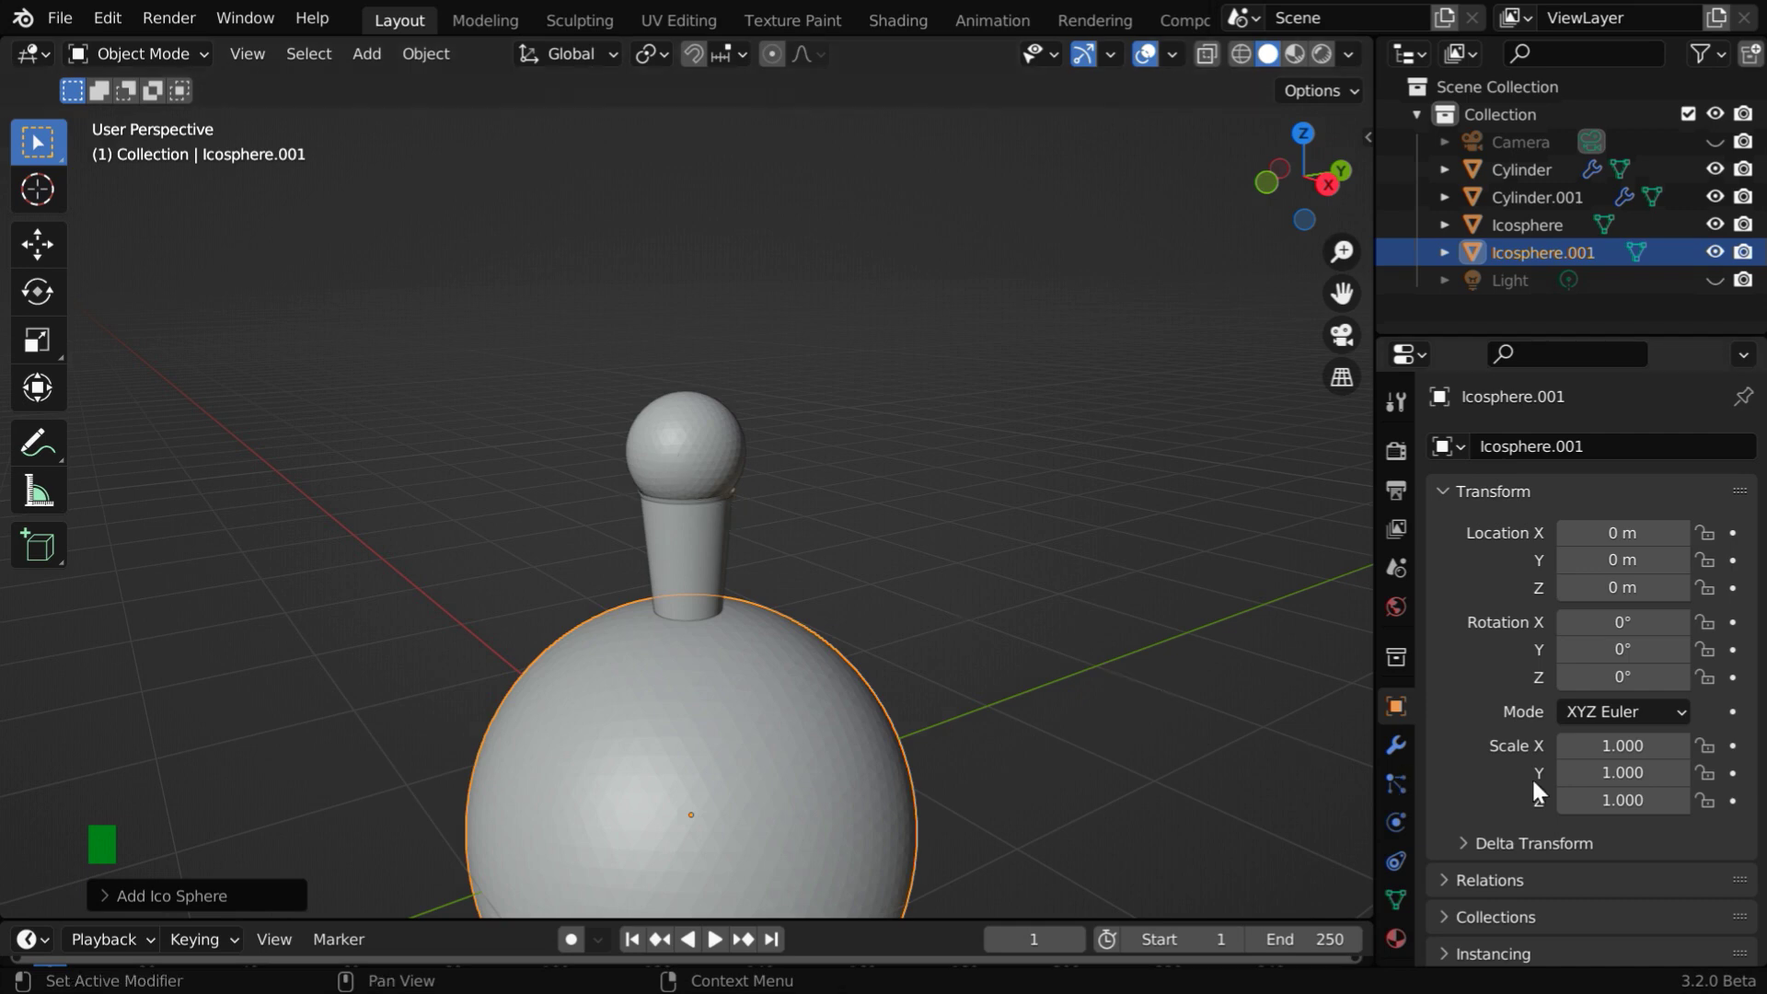
- Scale the new sphere to 0.257 on all axes and place it at Z 1.68 m
drag(1625, 746, 1625, 799)
text(.257)
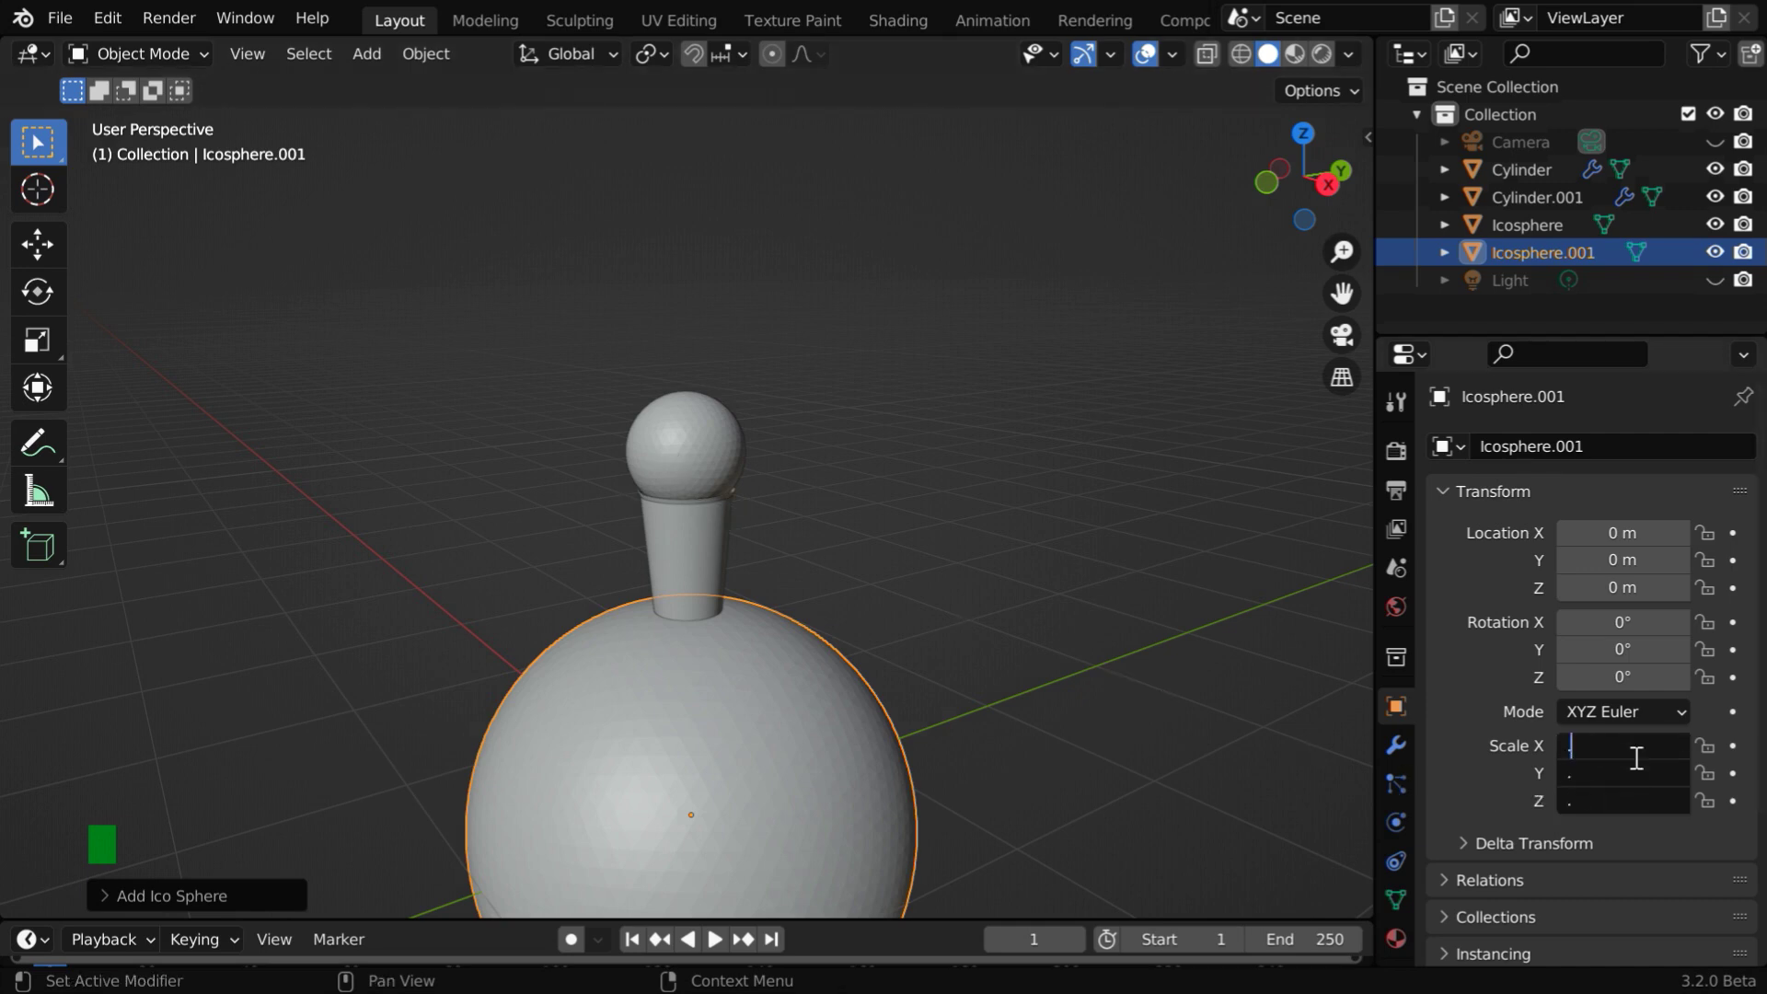
key(Return)
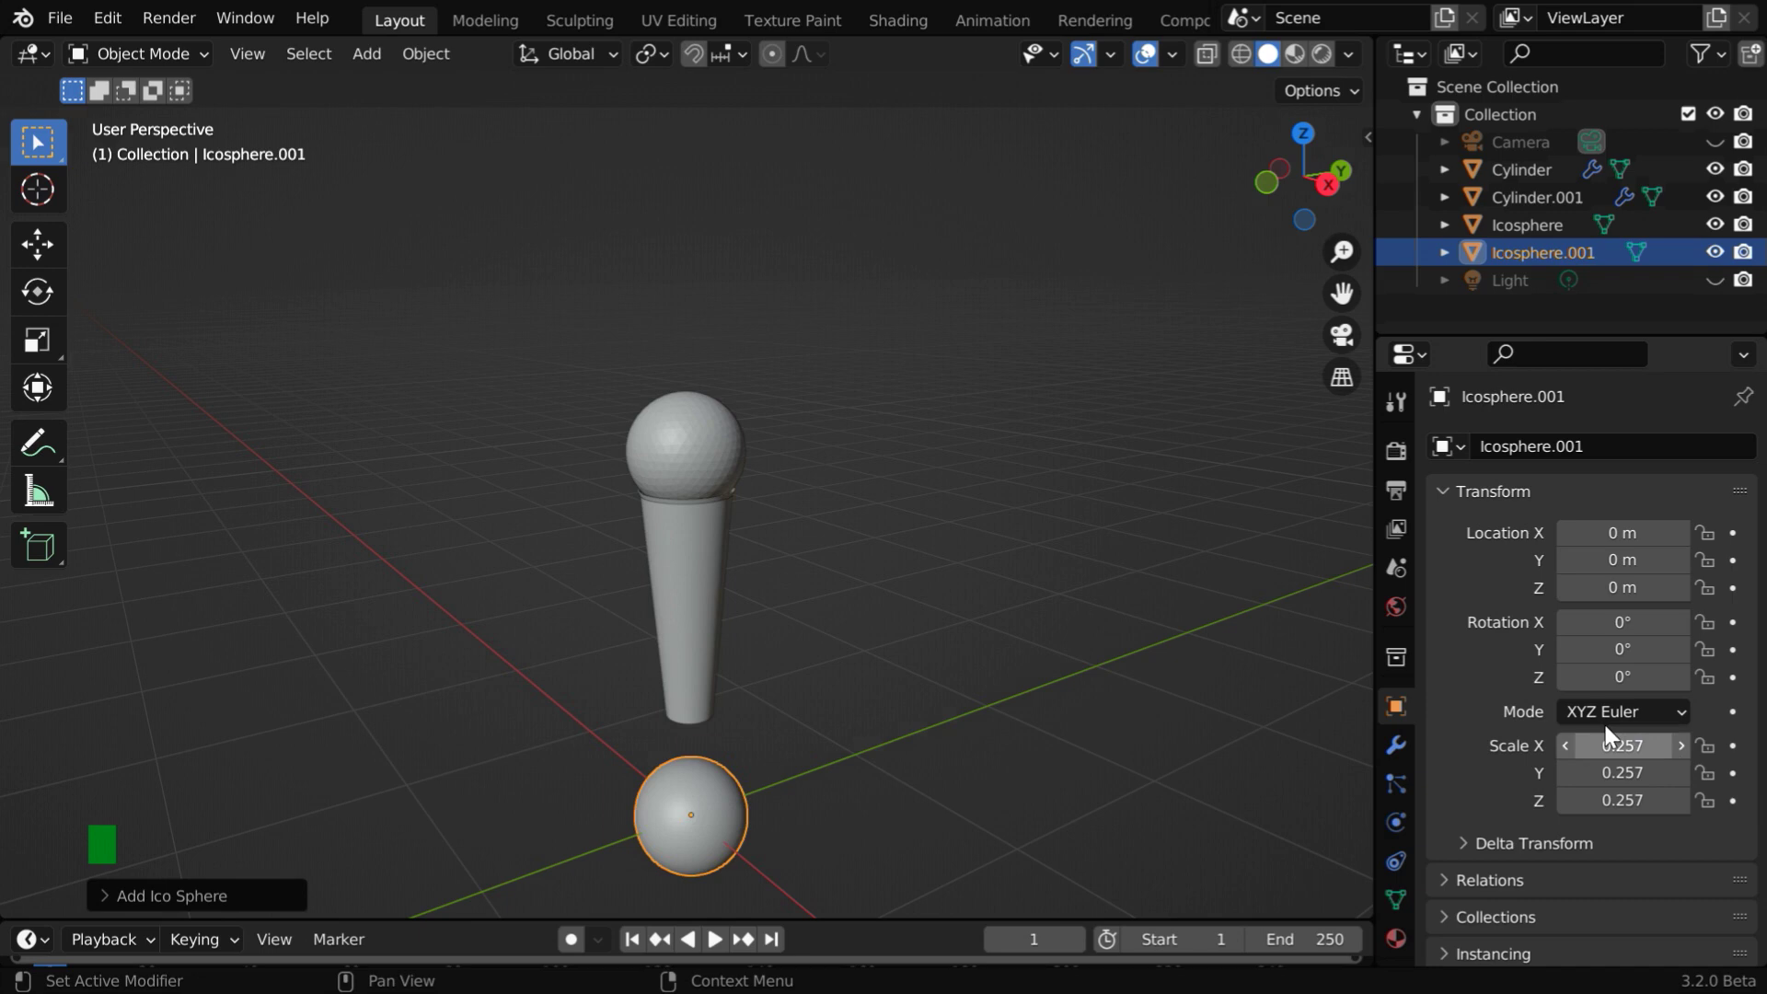
click(1622, 588)
text(1.)
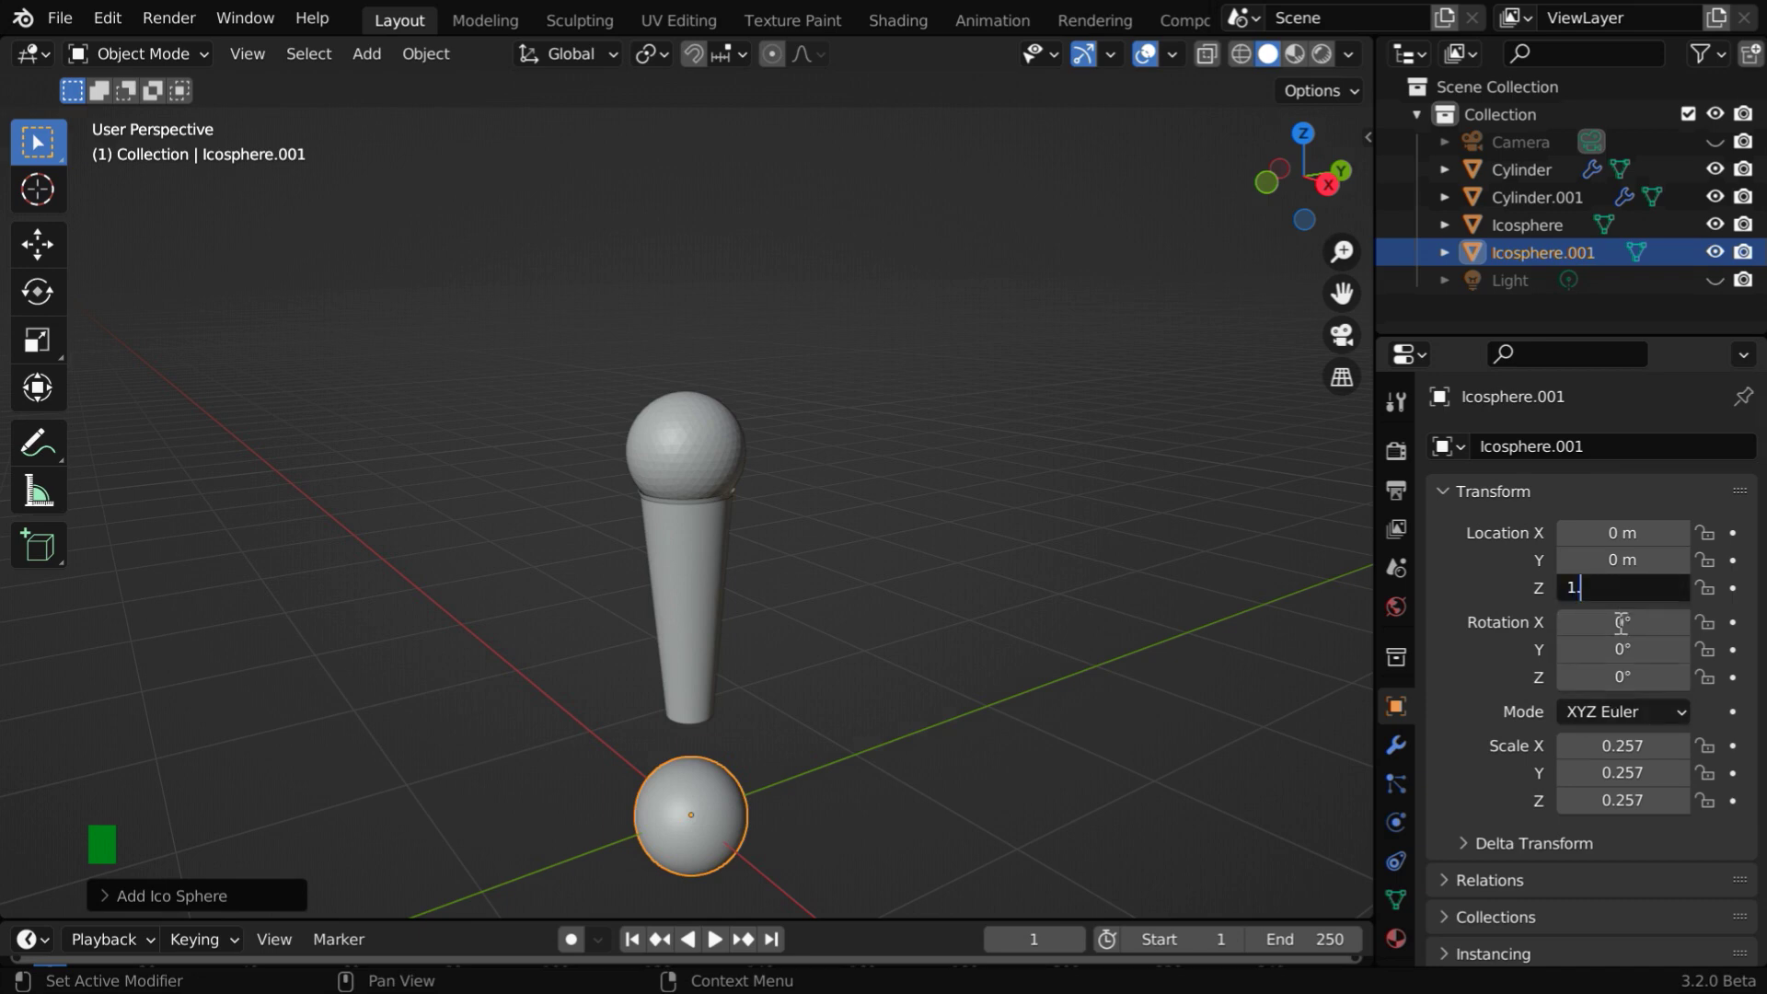
text(68)
key(Return)
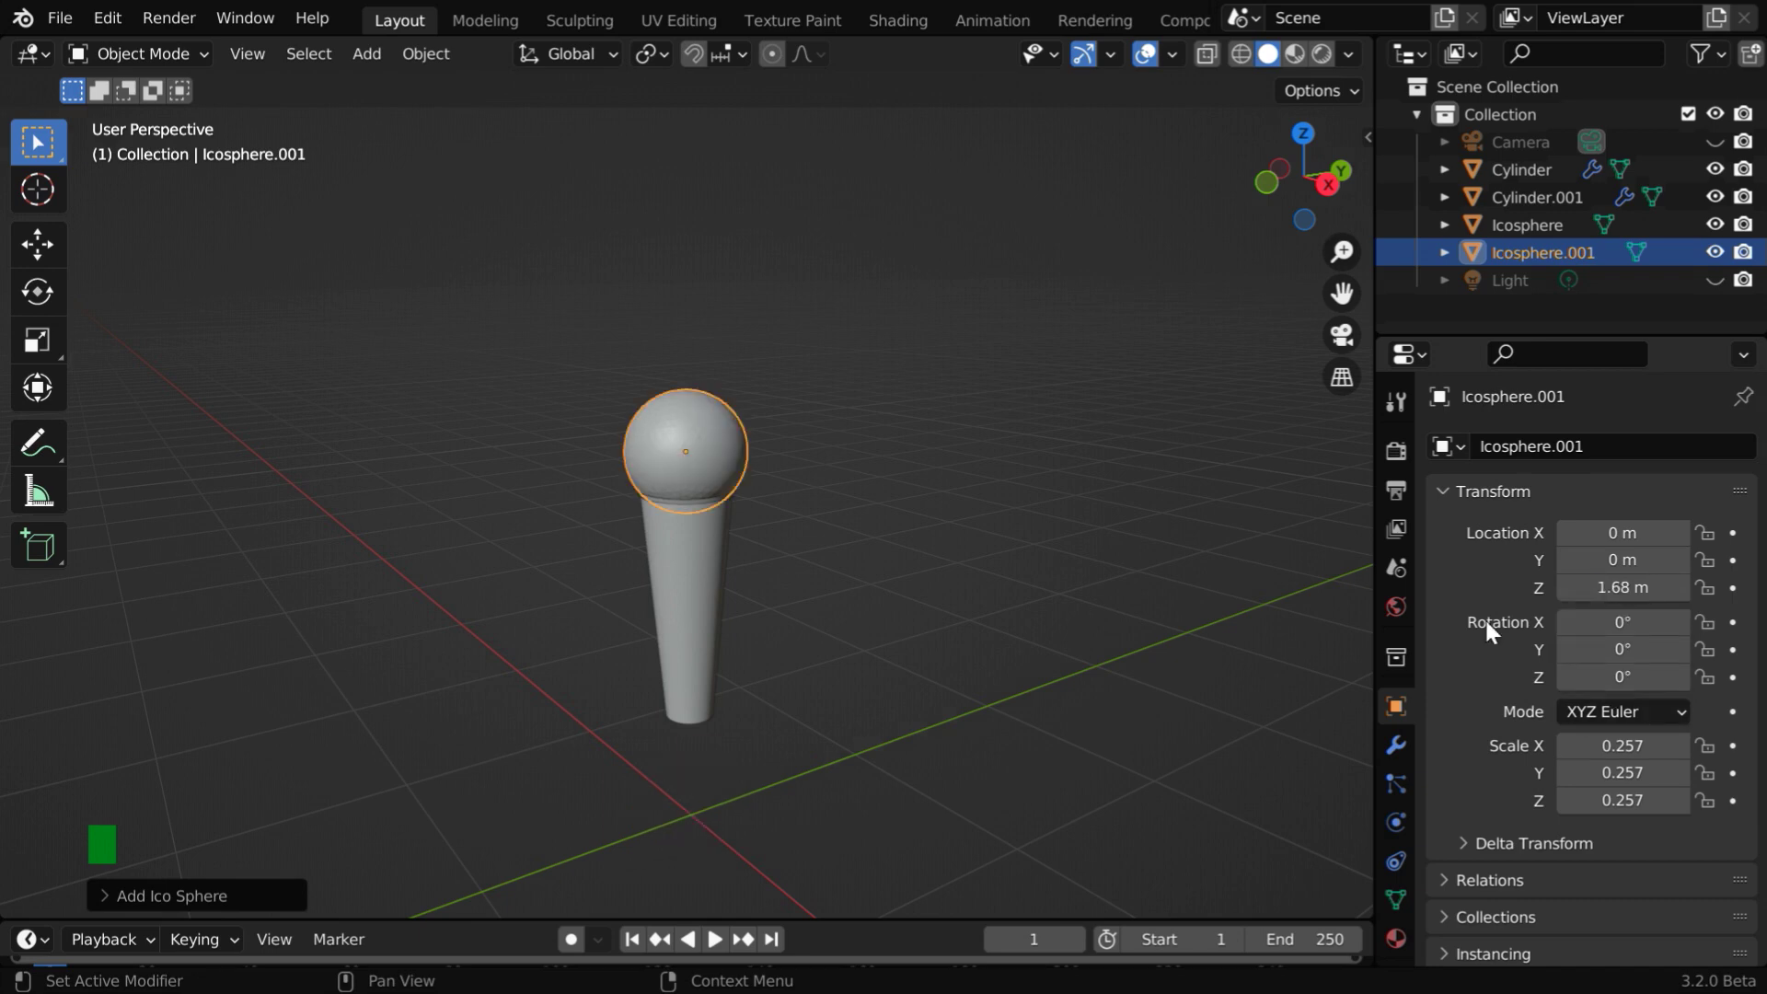
scroll(767, 468, up, 4)
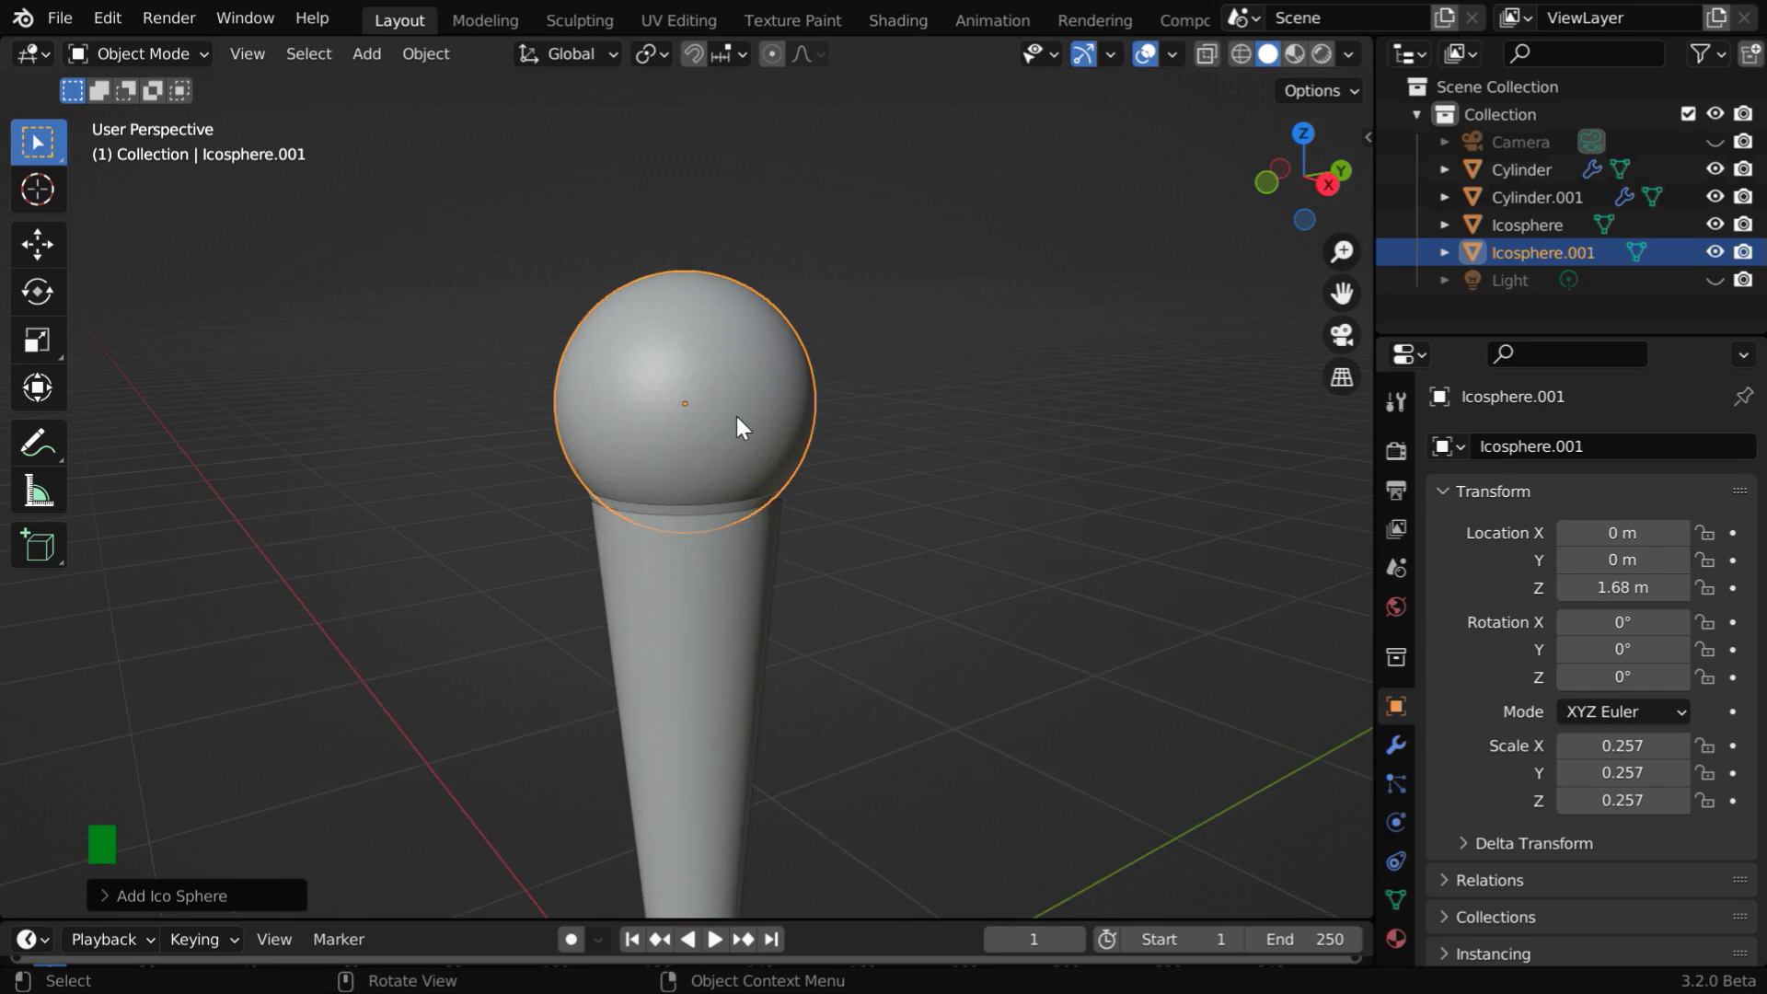
scroll(732, 418, up, 1)
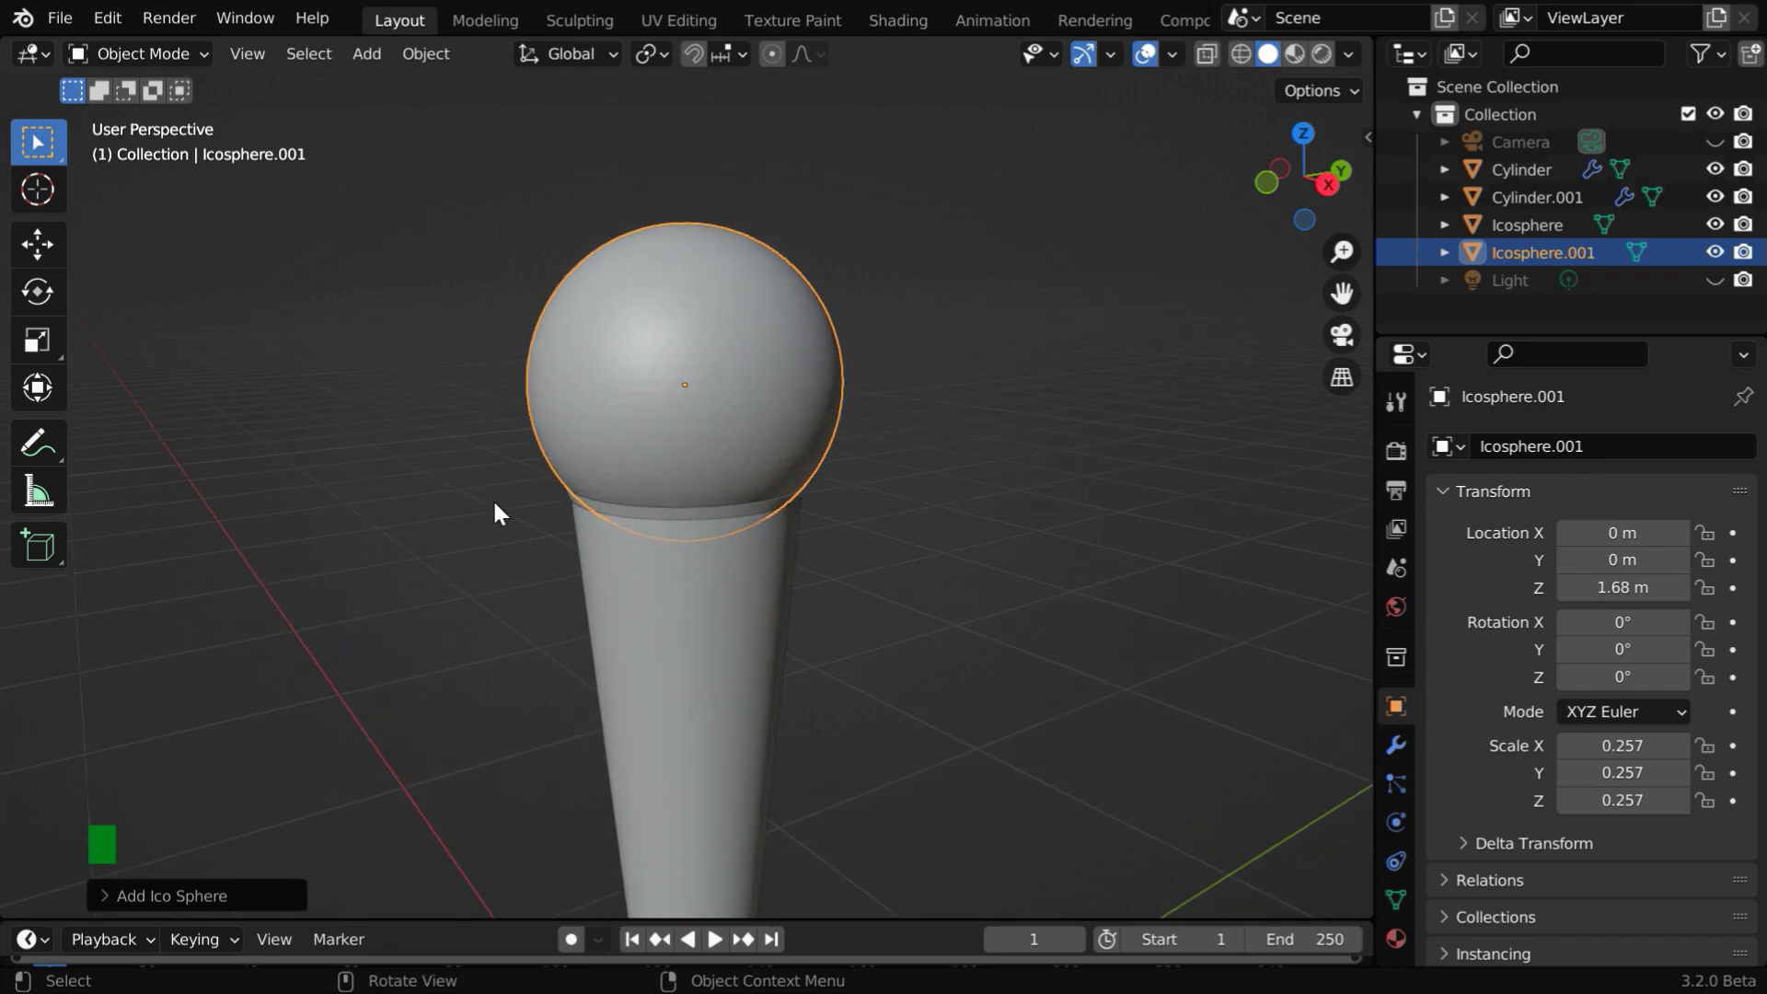
click(180, 55)
- In Edit Mode, delete only the faces of Icosphere.001, keeping its edges
click(168, 114)
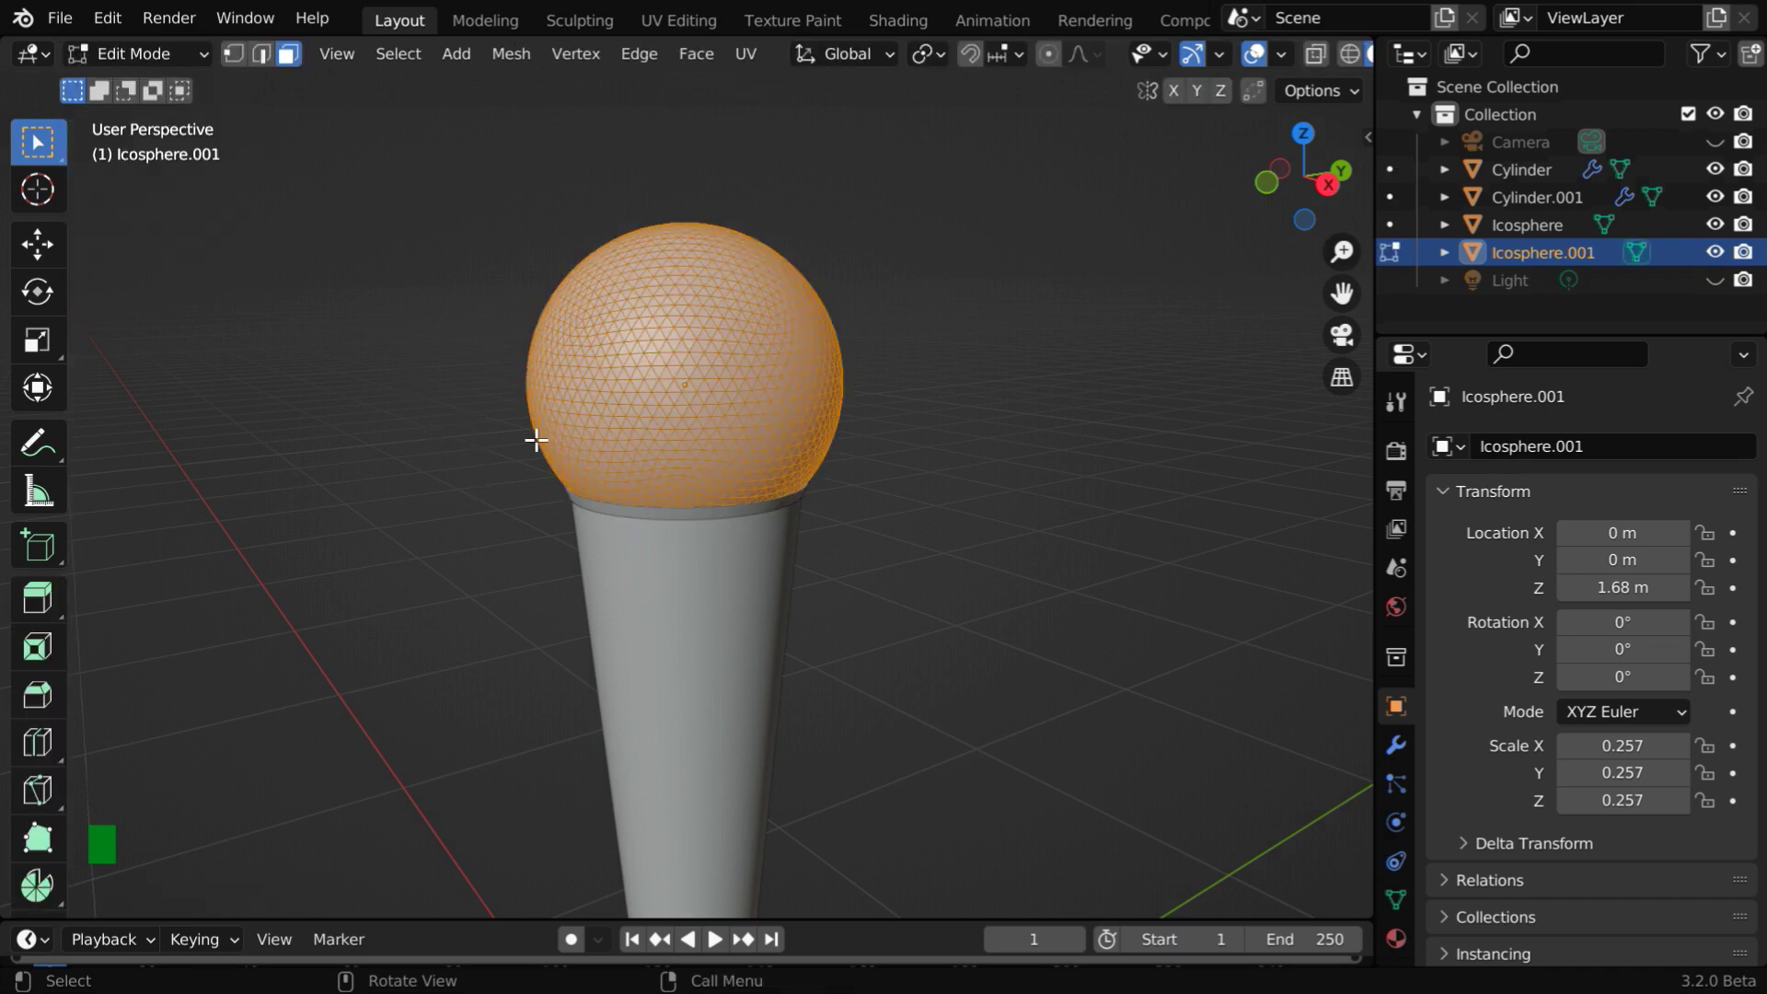
key(x)
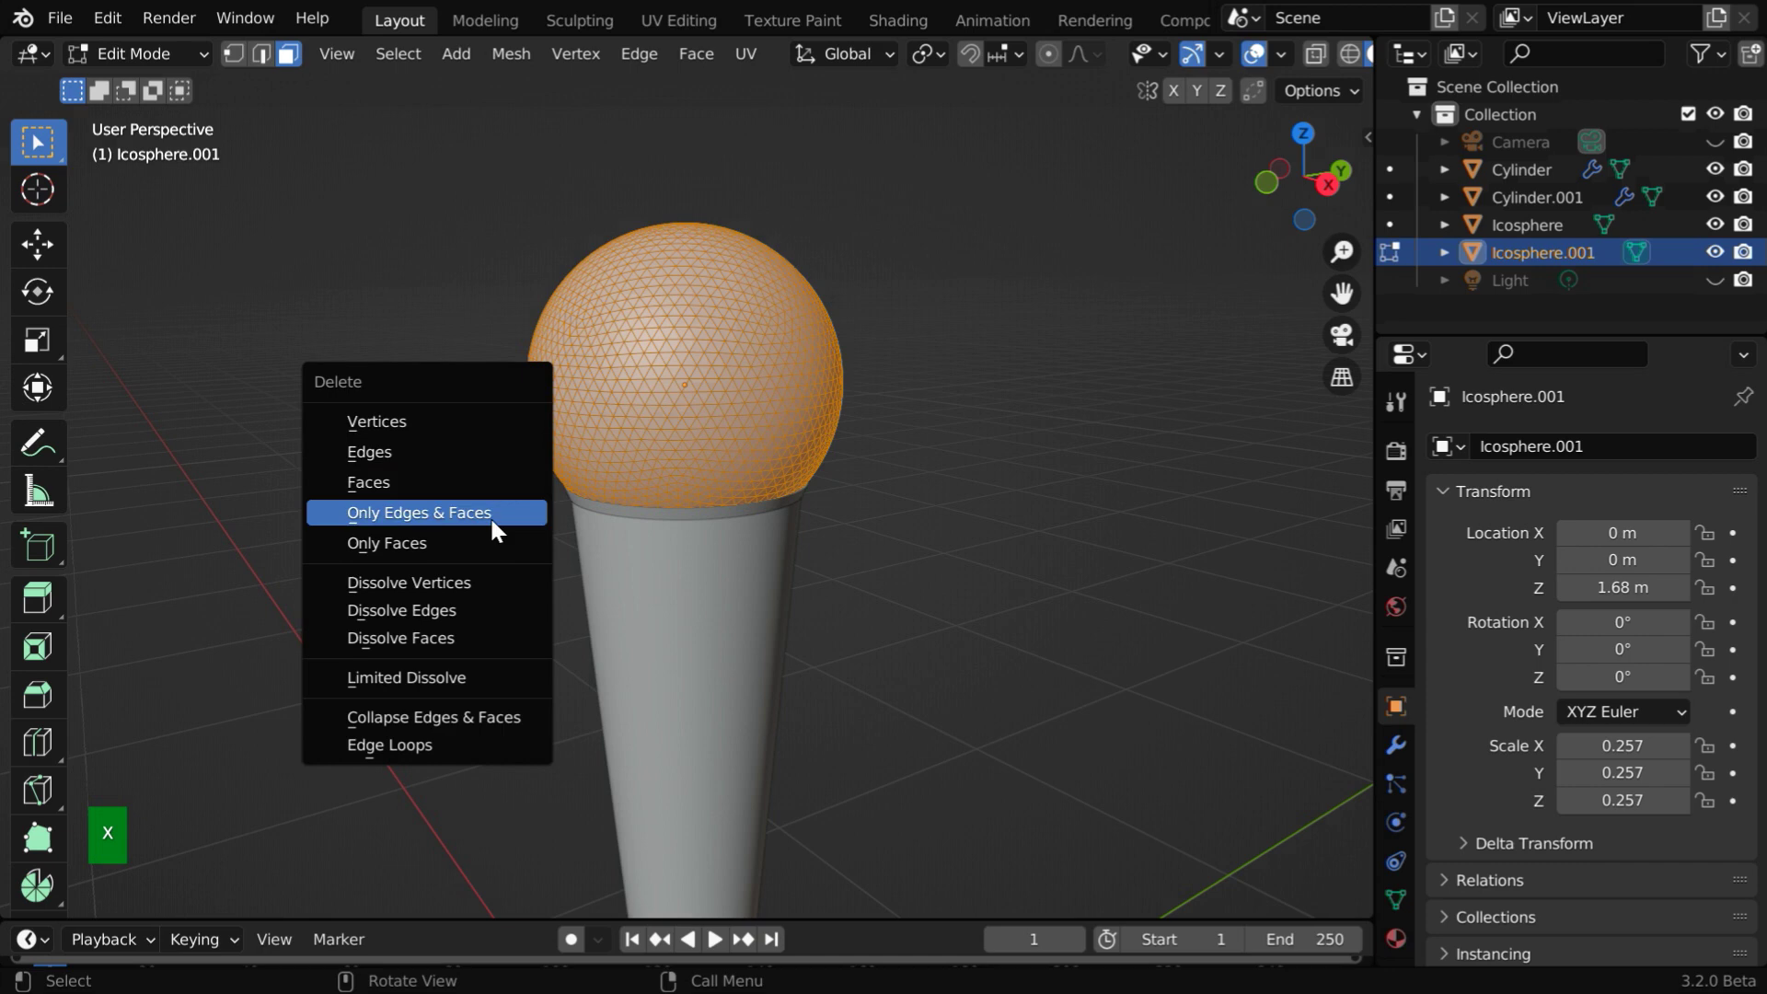
click(405, 545)
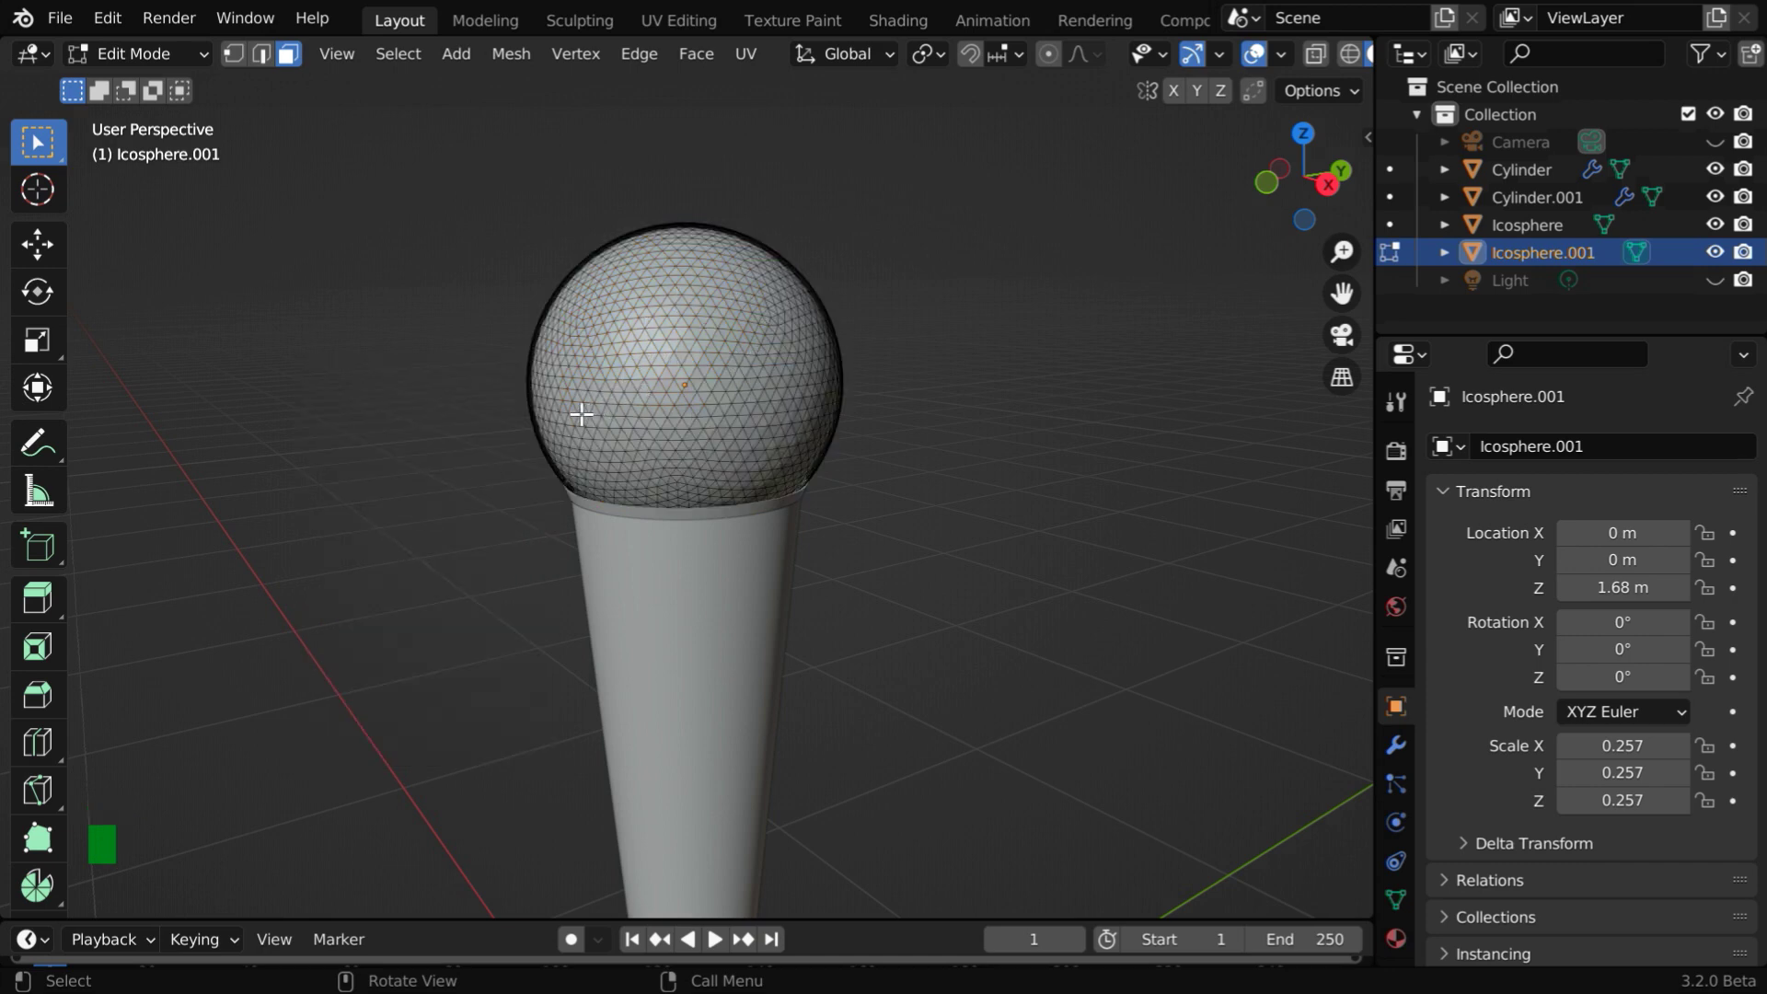
click(175, 53)
- Convert the wire sphere to a curve with a 0.01 m bevel depth
click(175, 85)
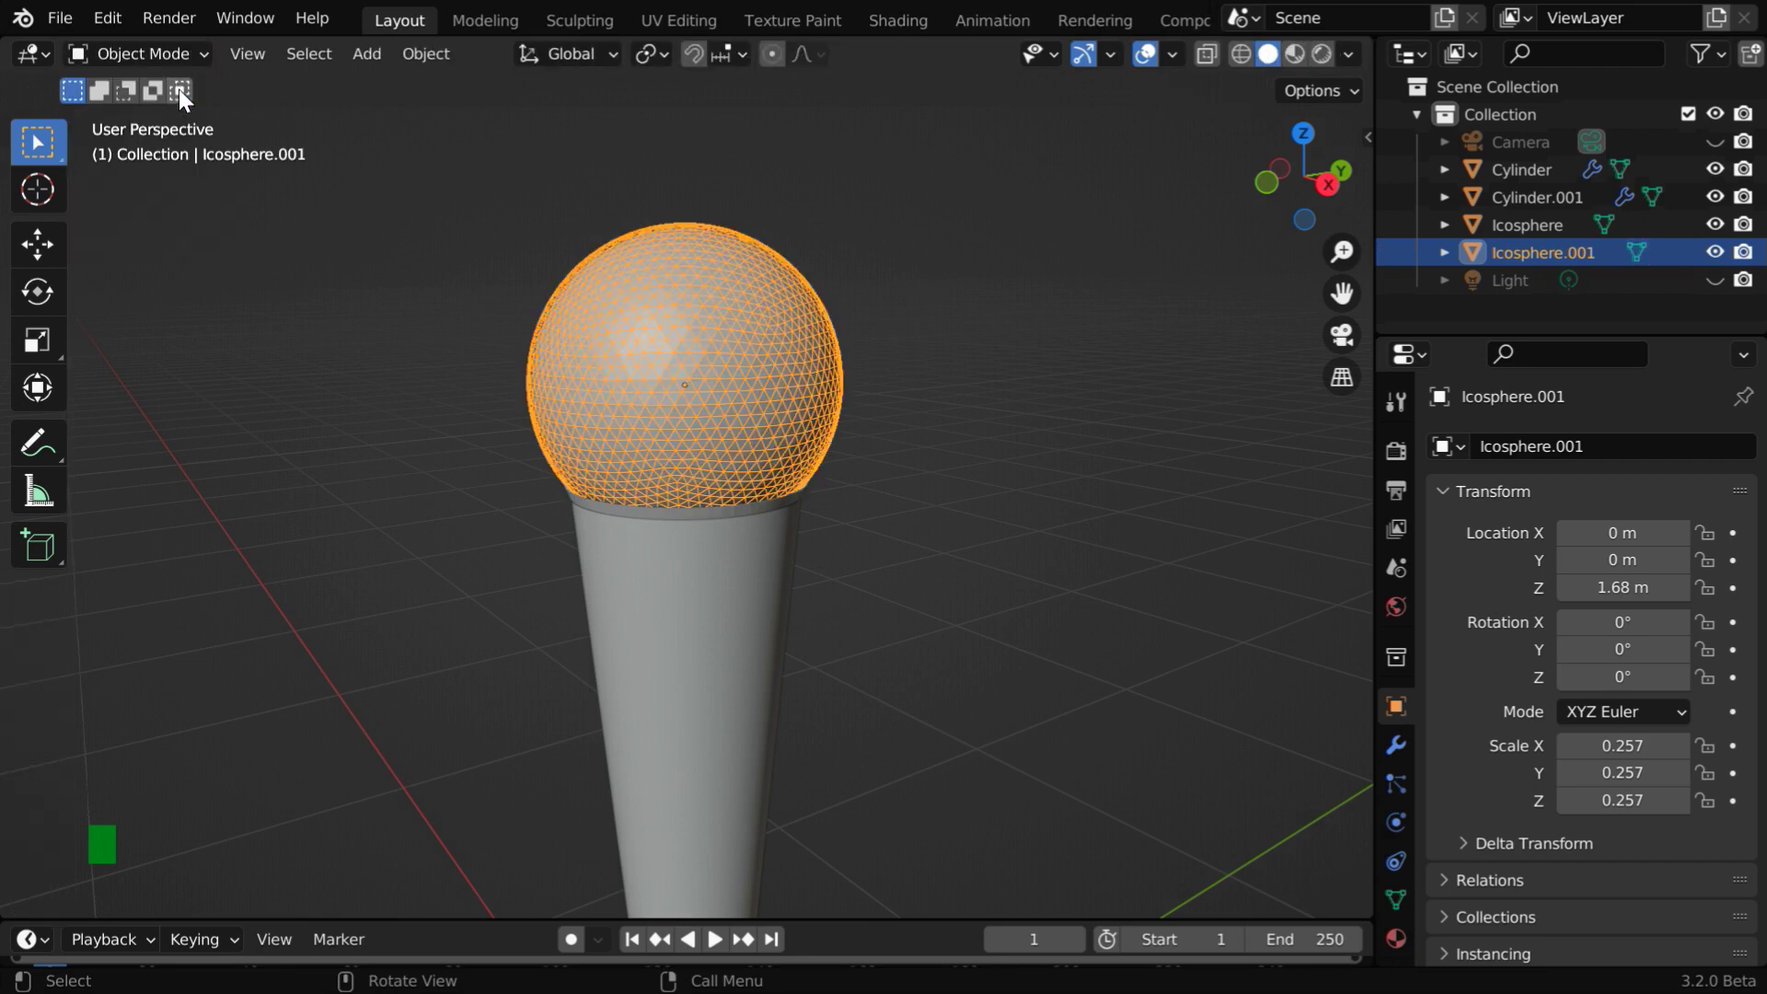
click(426, 53)
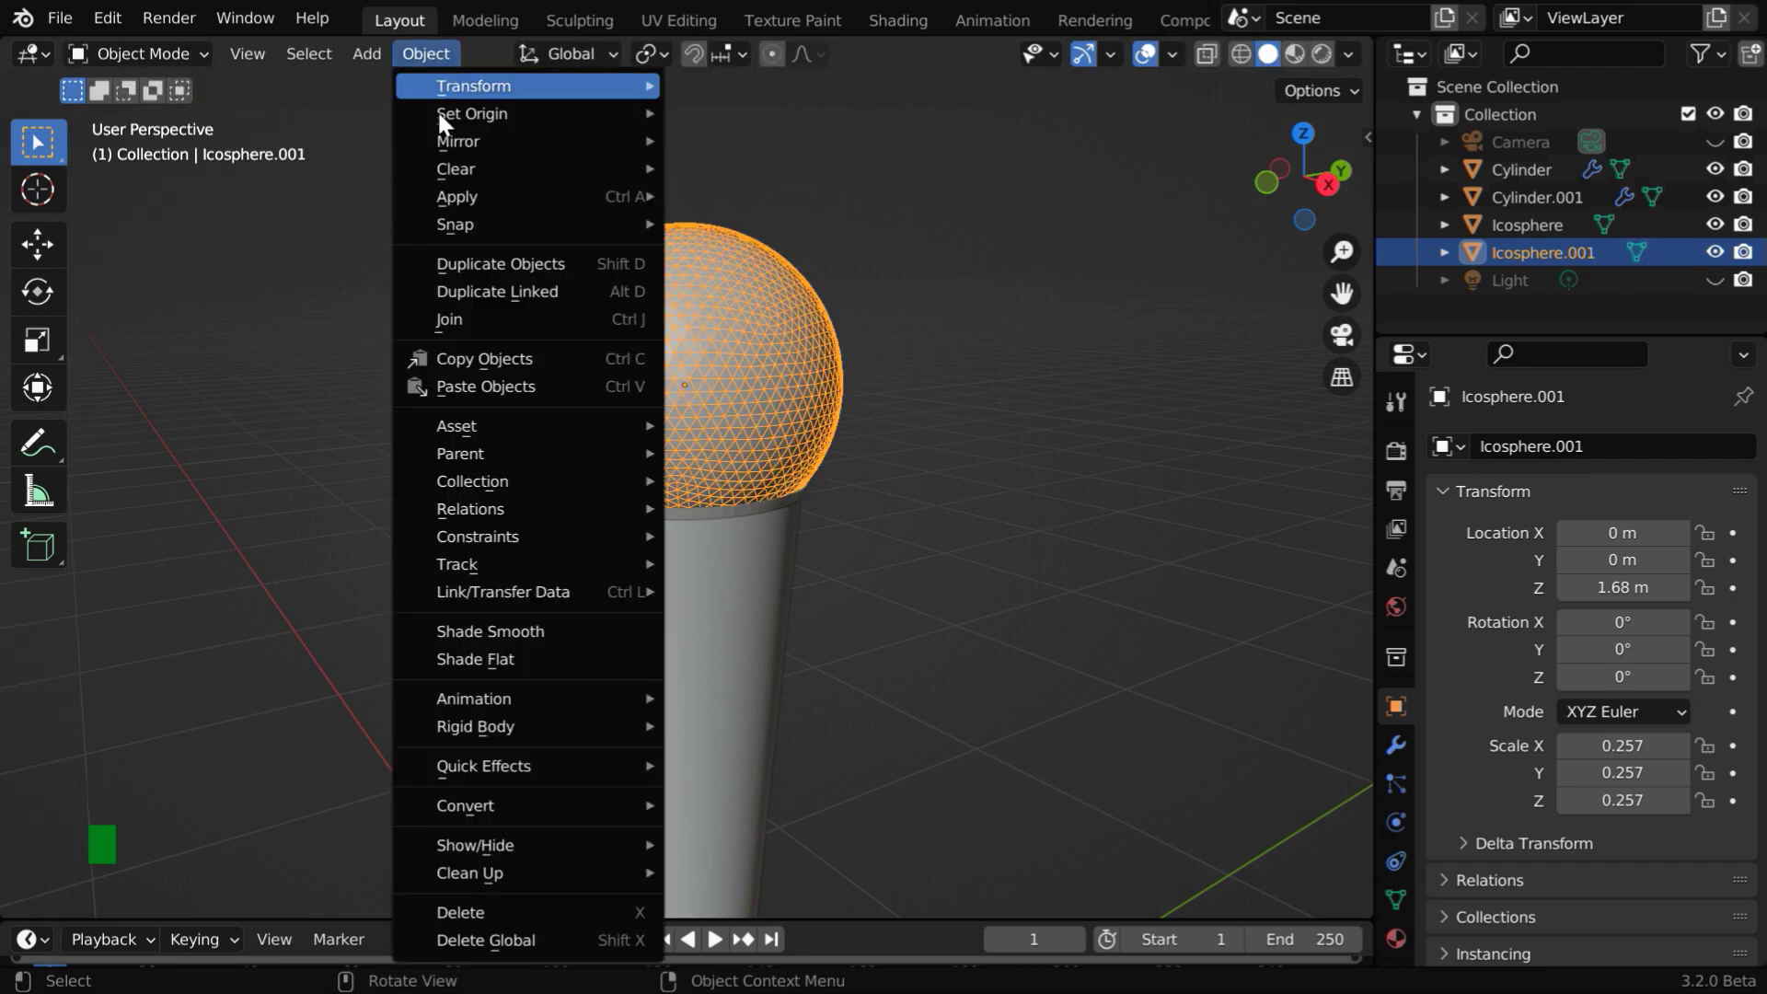
mouse_move(581, 801)
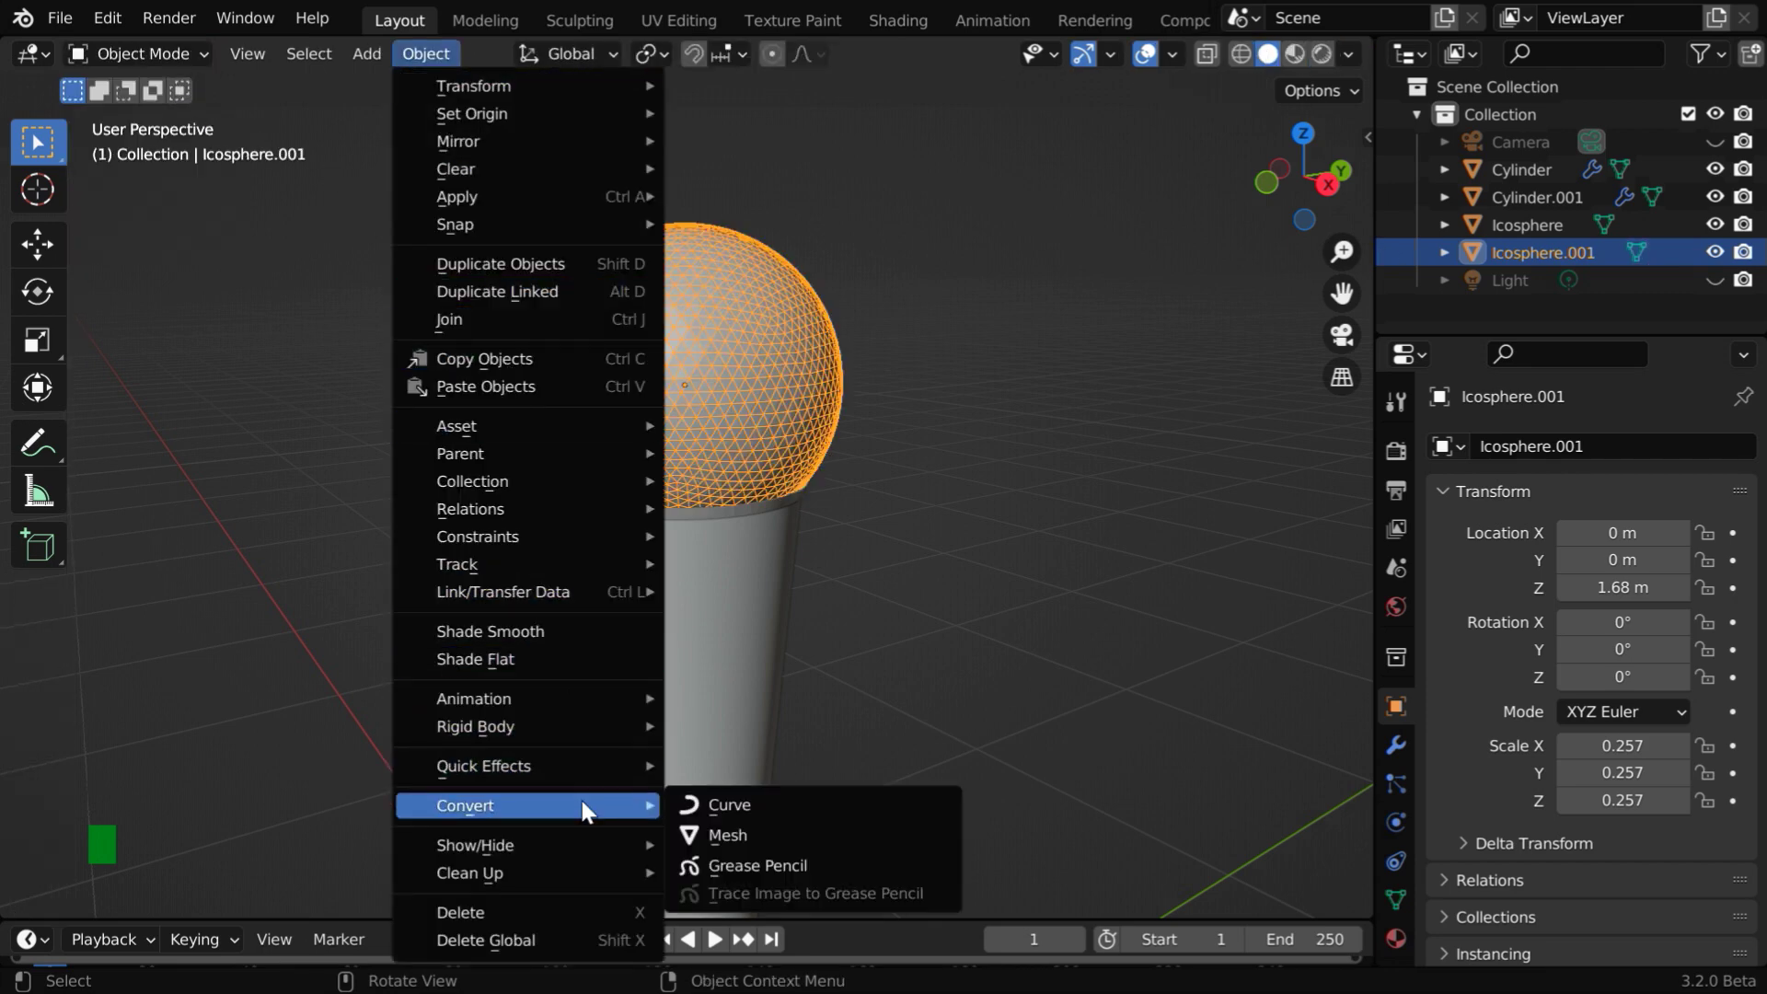
click(776, 798)
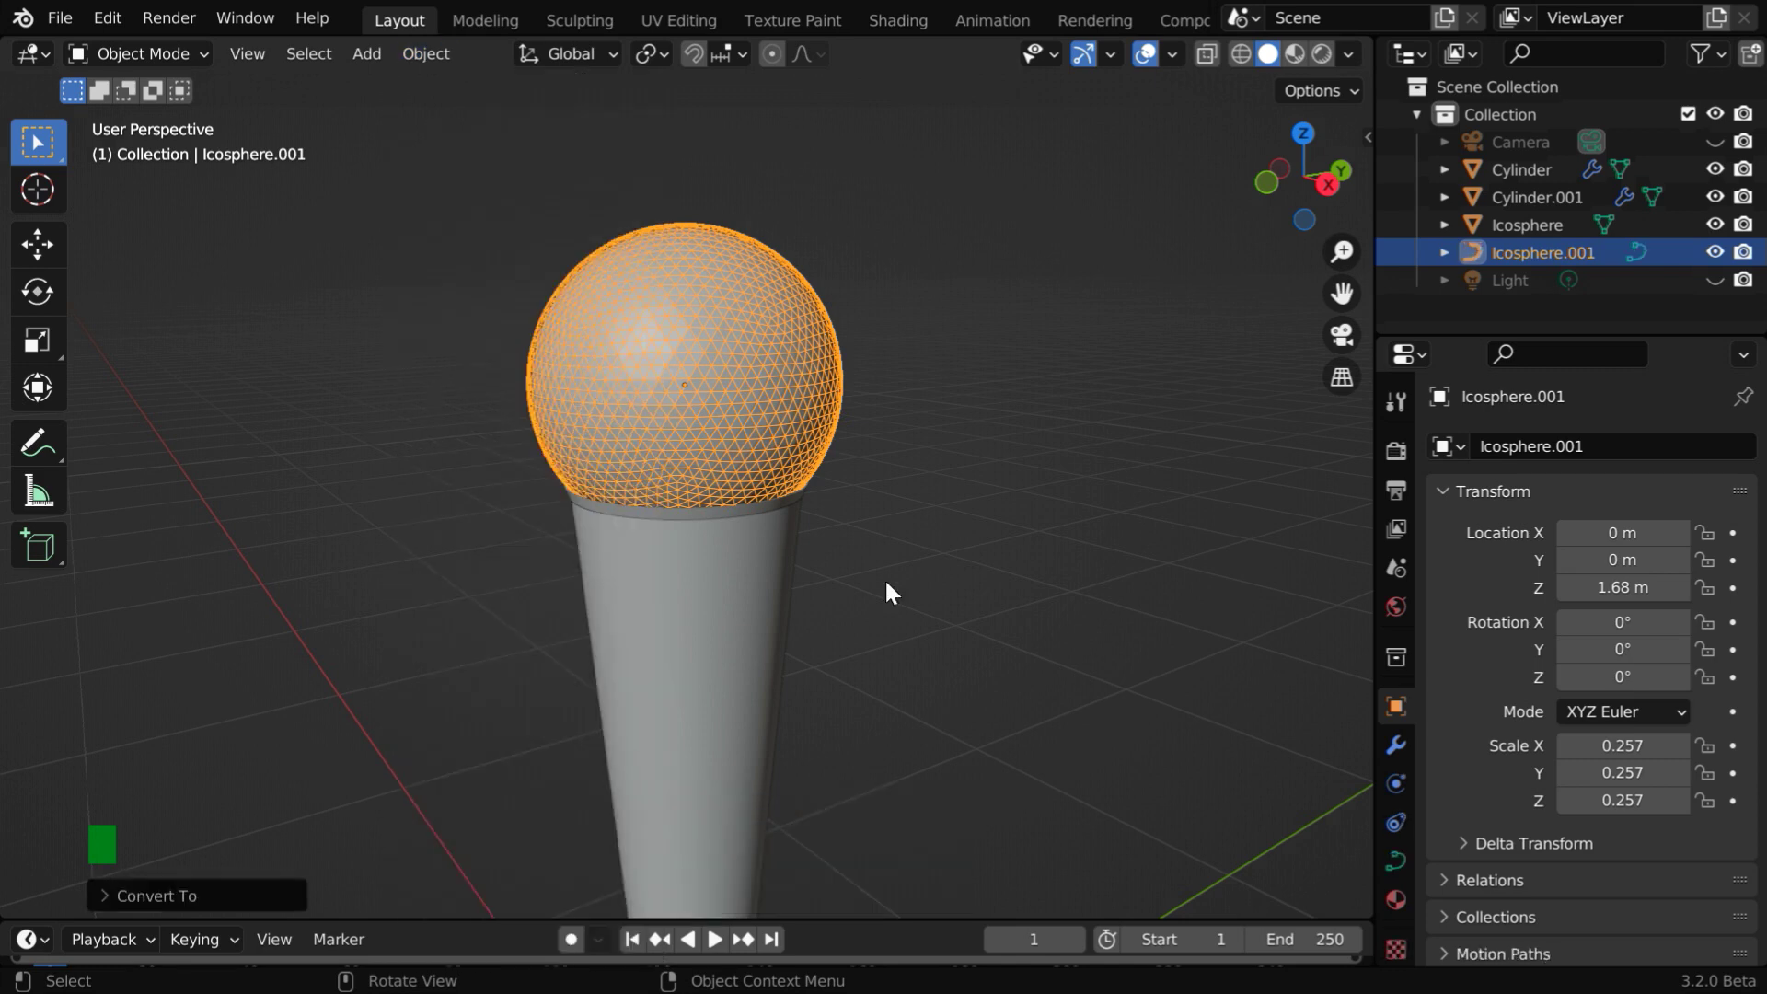
click(1398, 867)
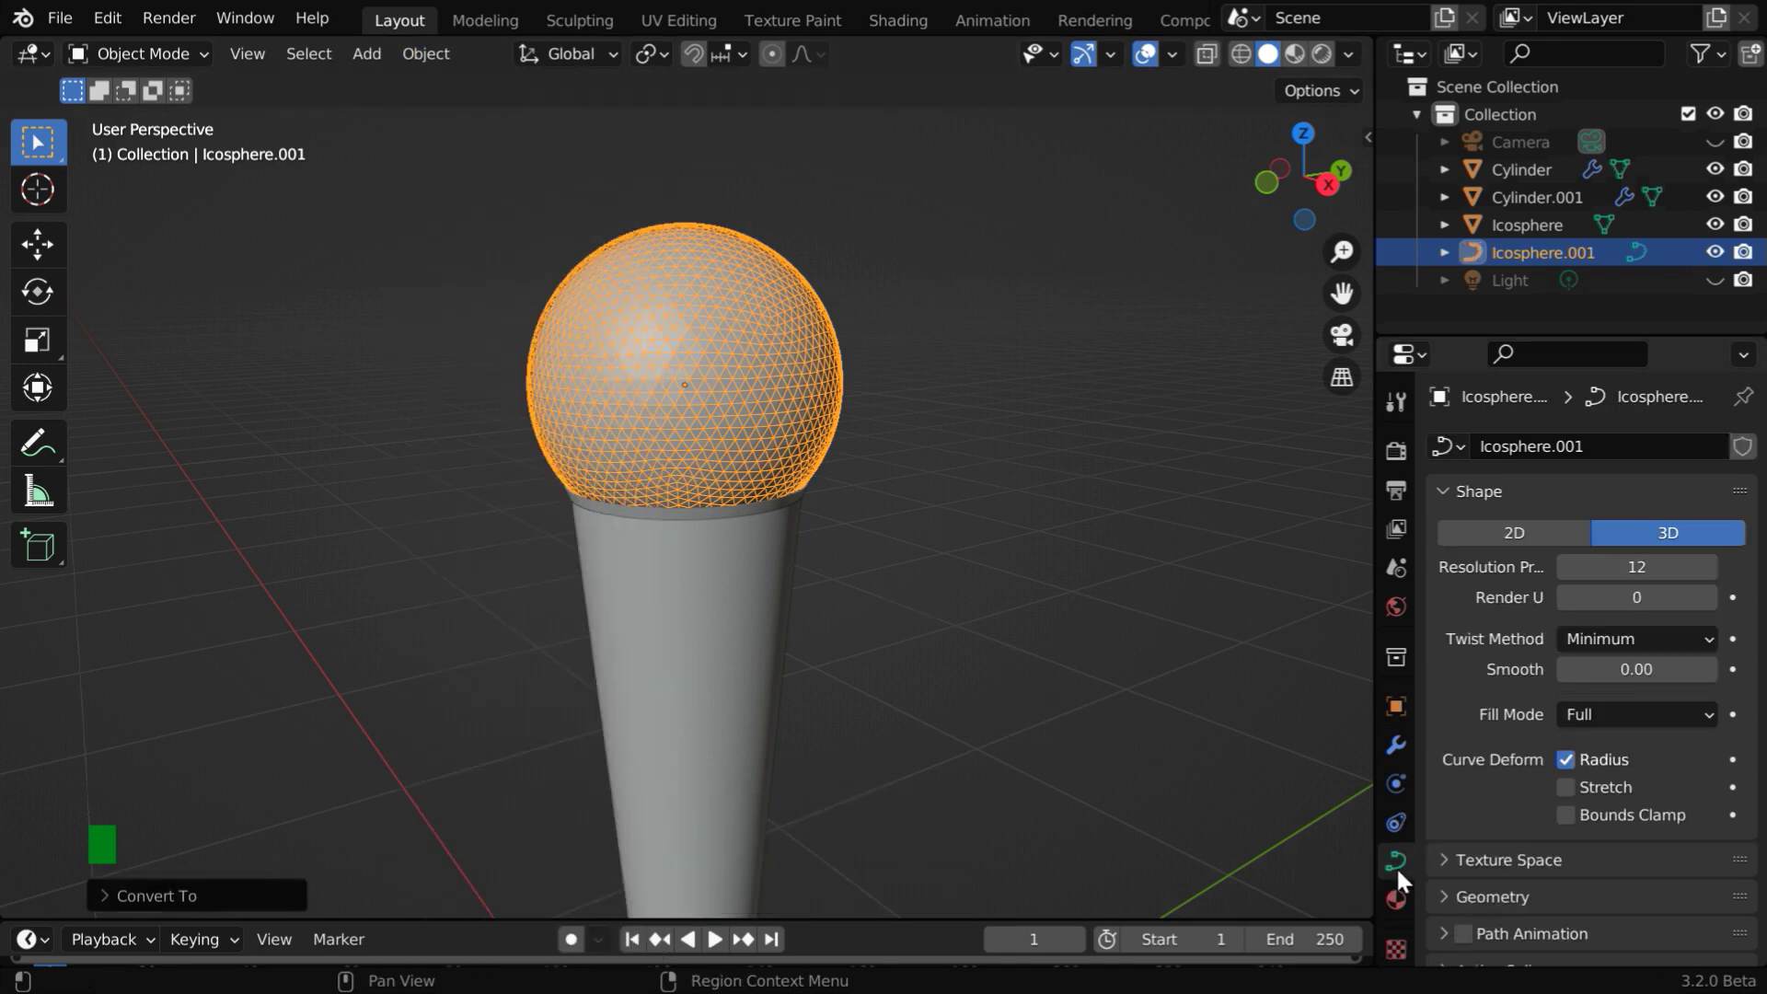
scroll(1465, 862, down, 4)
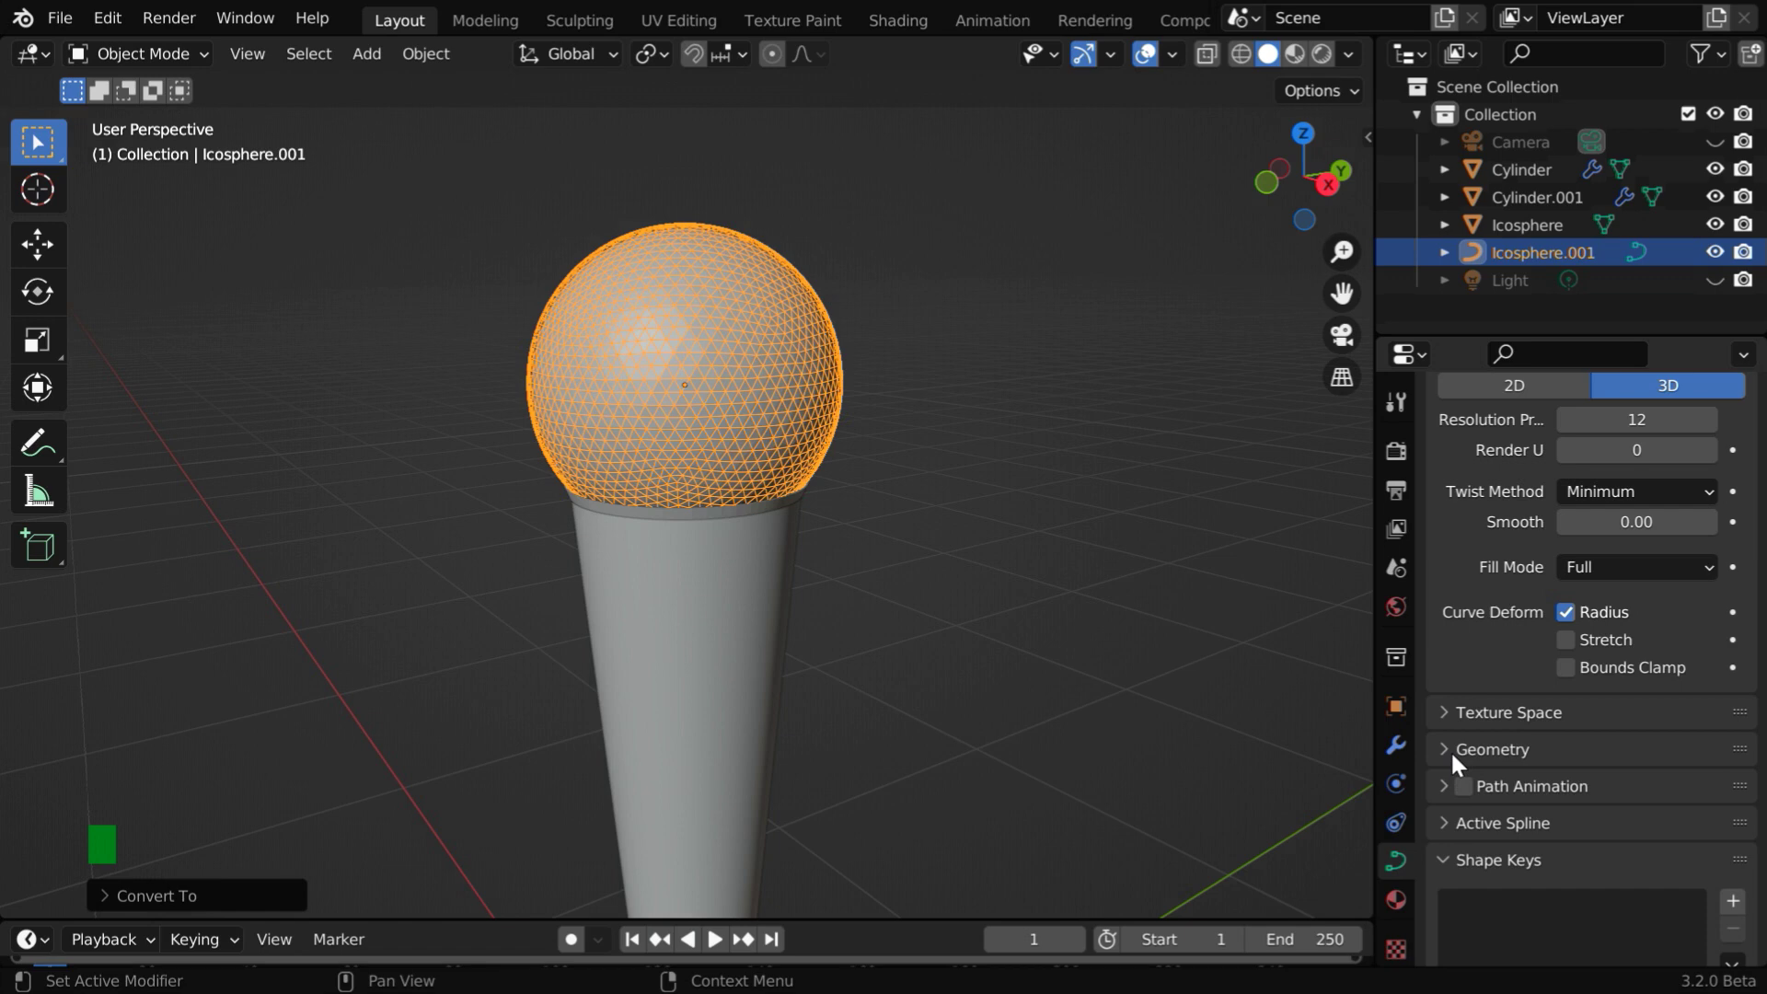
click(1450, 750)
scroll(1566, 777, down, 10)
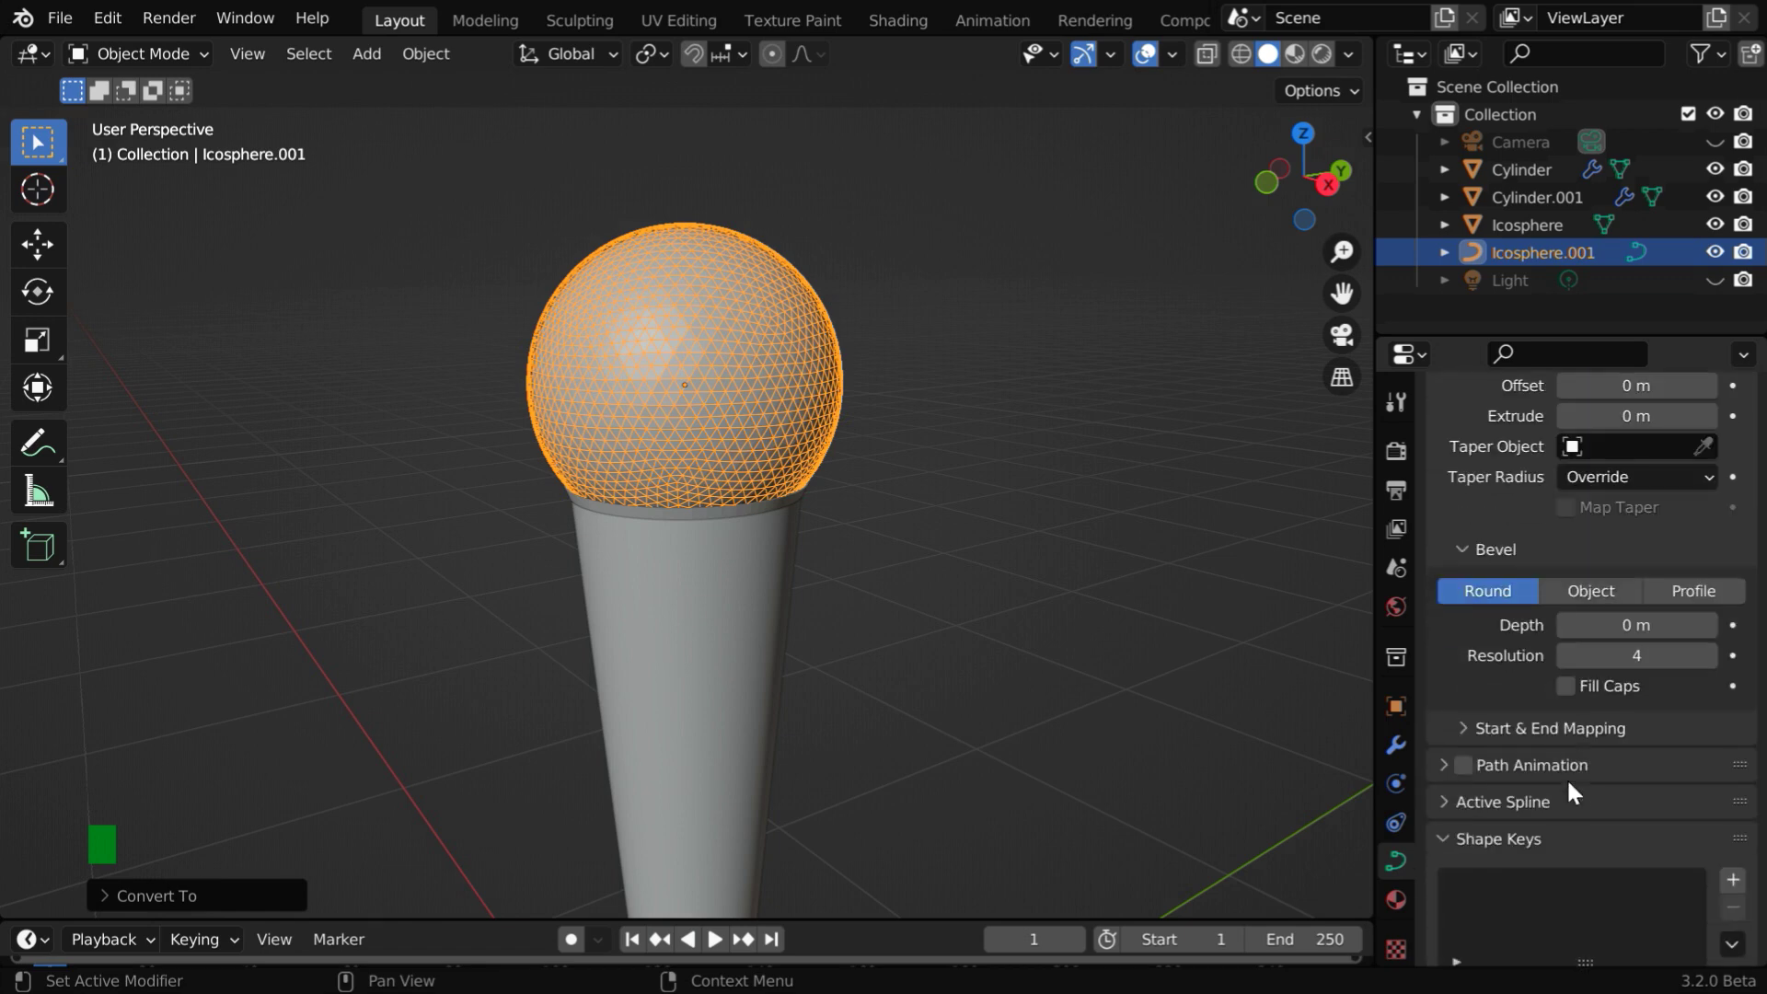
click(1646, 633)
text(0.01)
key(Return)
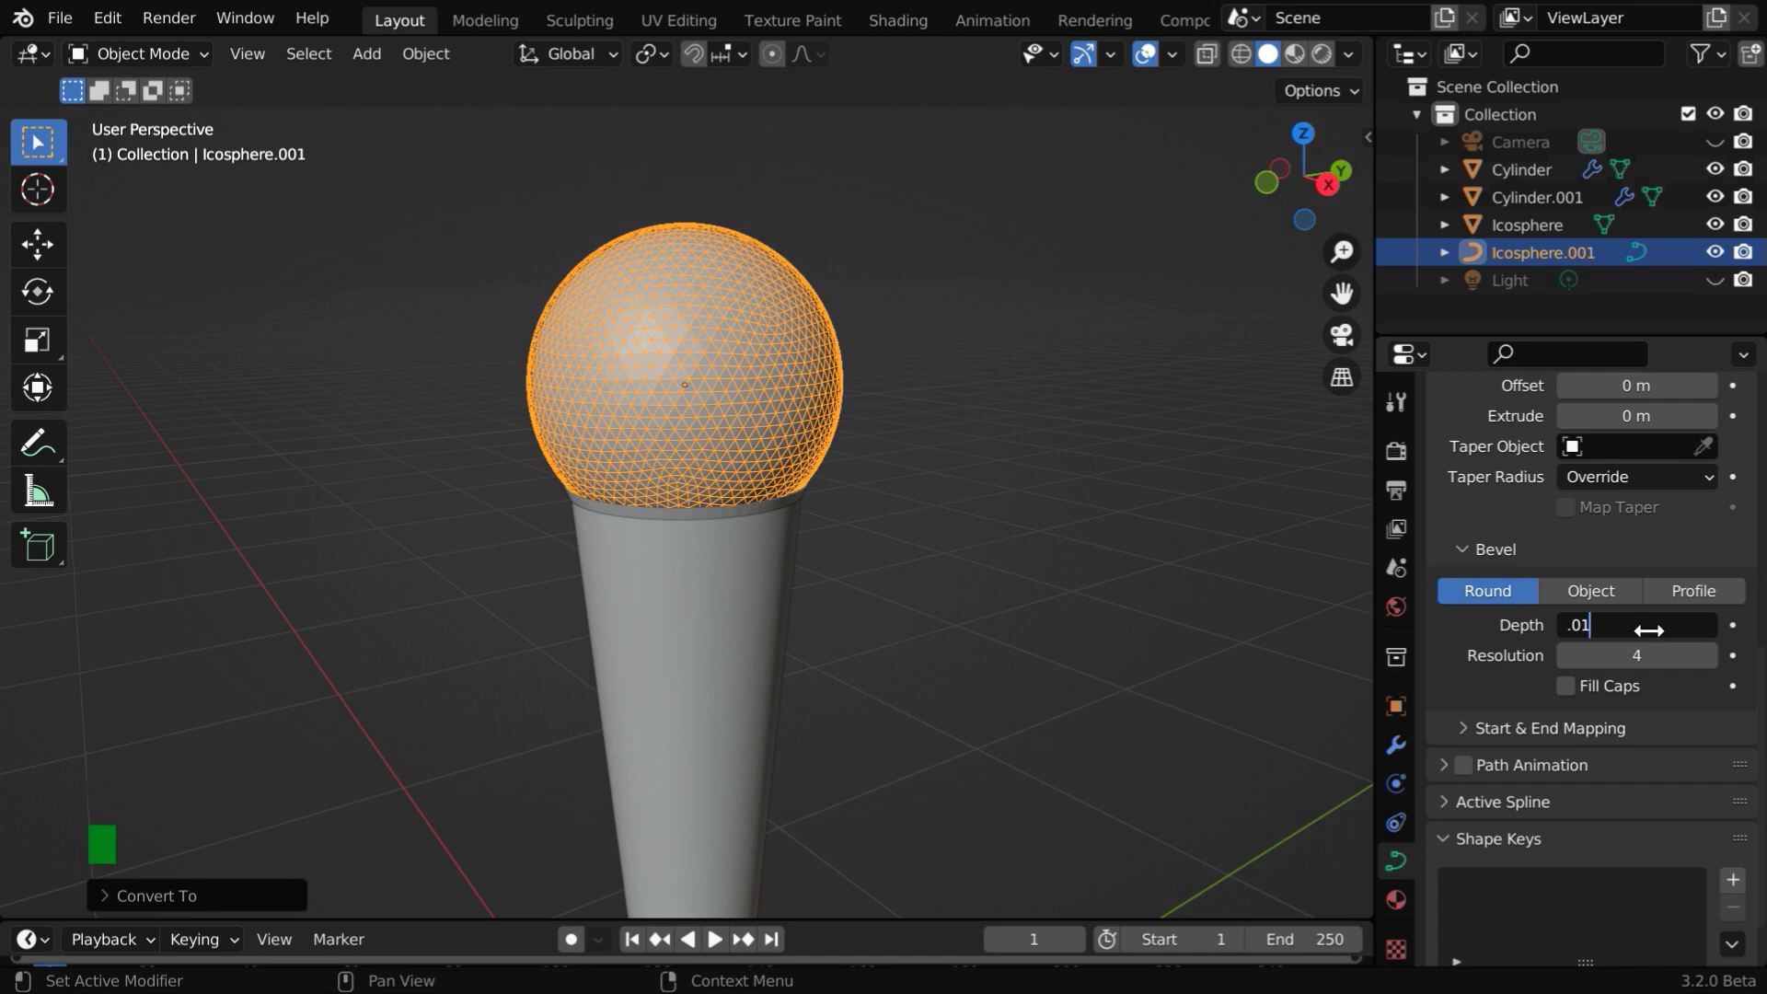
- Frame the grille sphere and apply Shade Smooth to it
scroll(646, 451, up, 2)
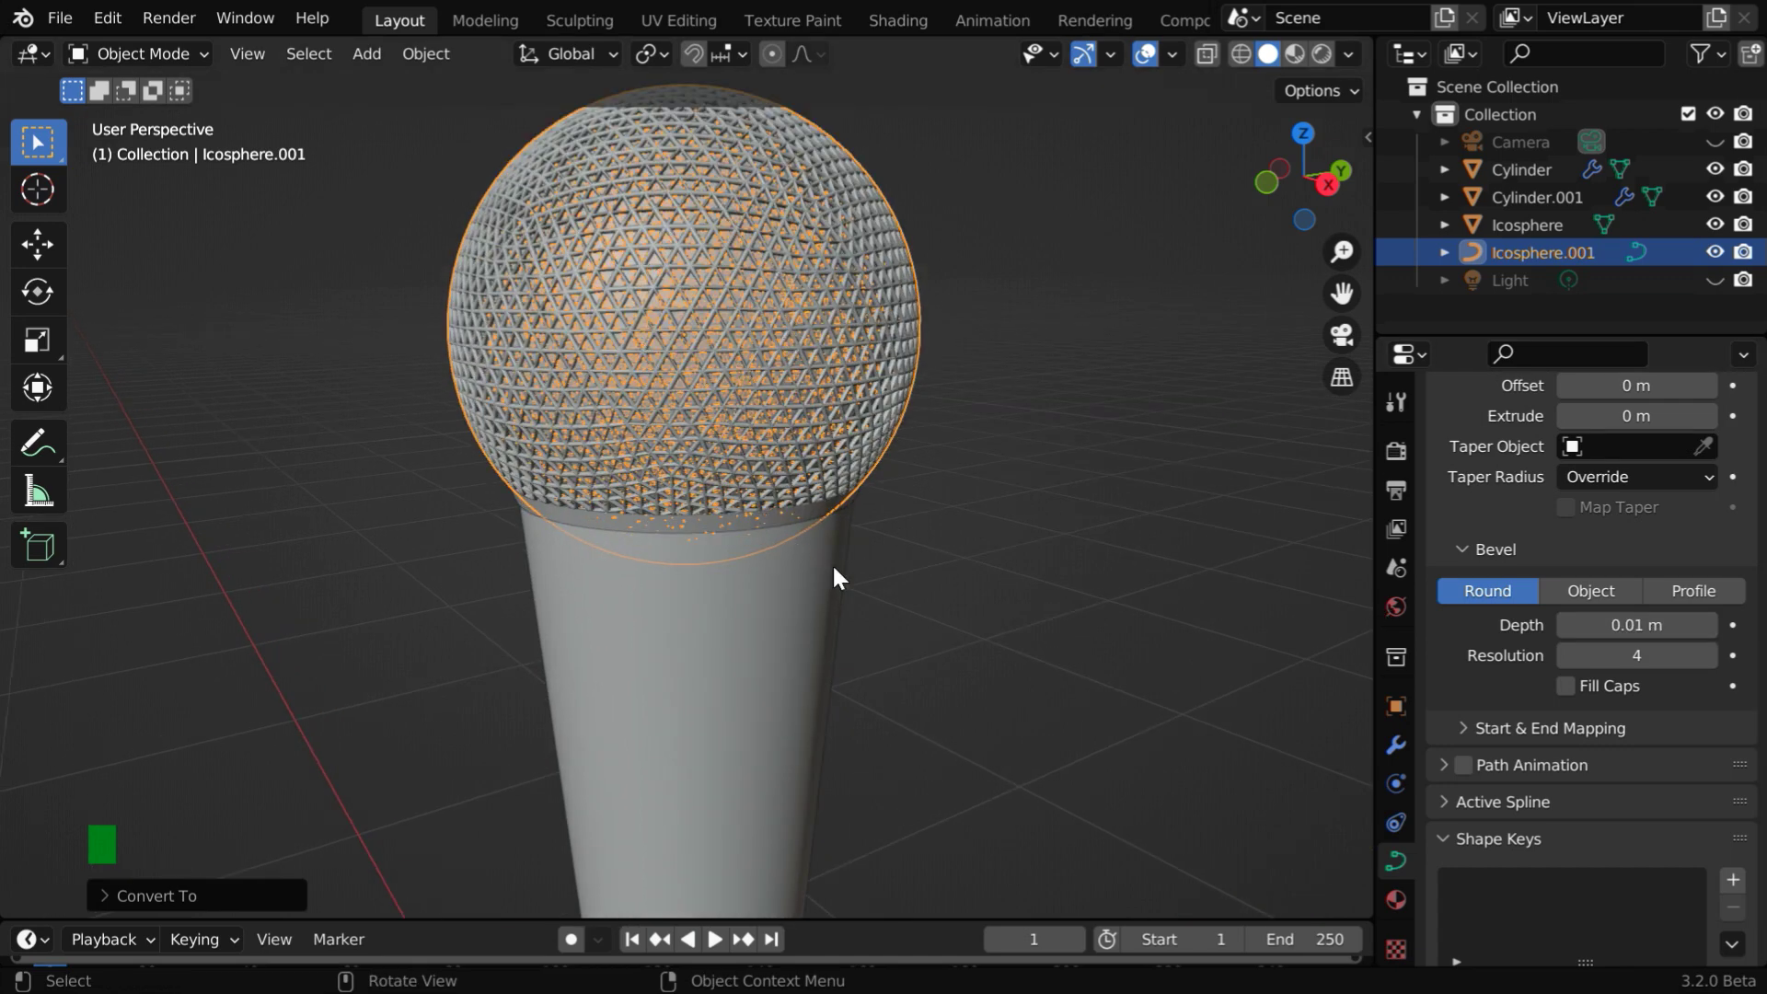
key(KP_Decimal)
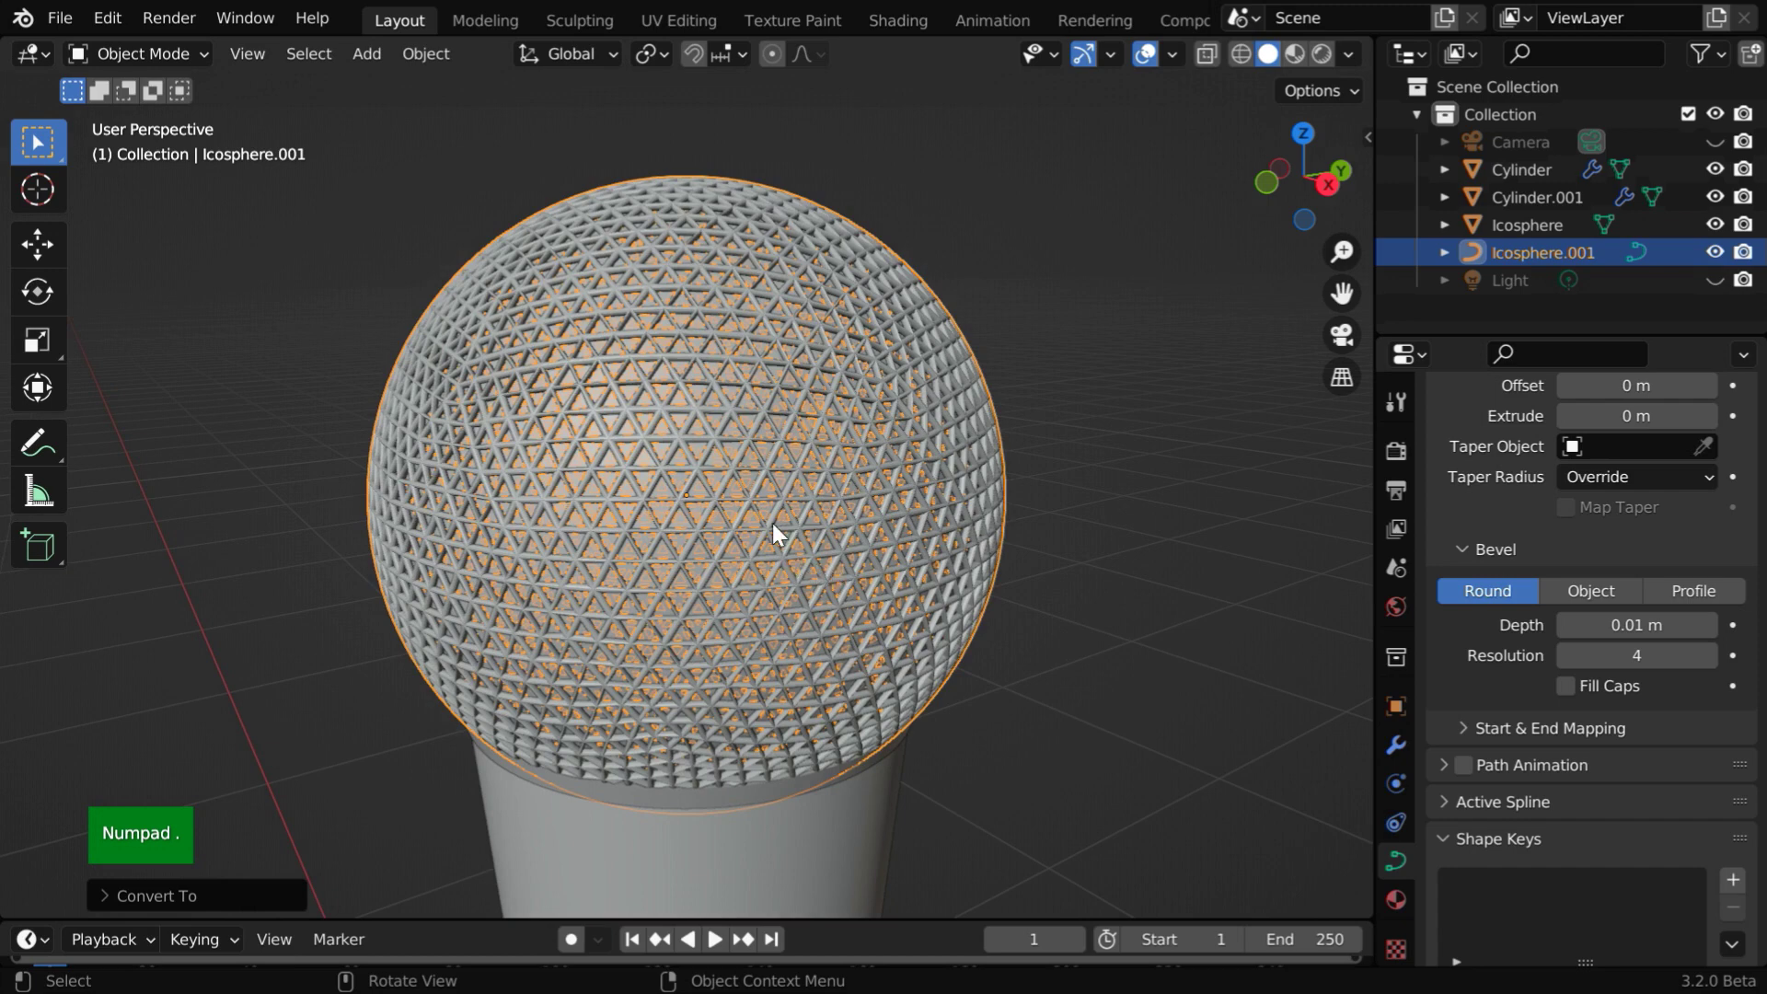
click(418, 55)
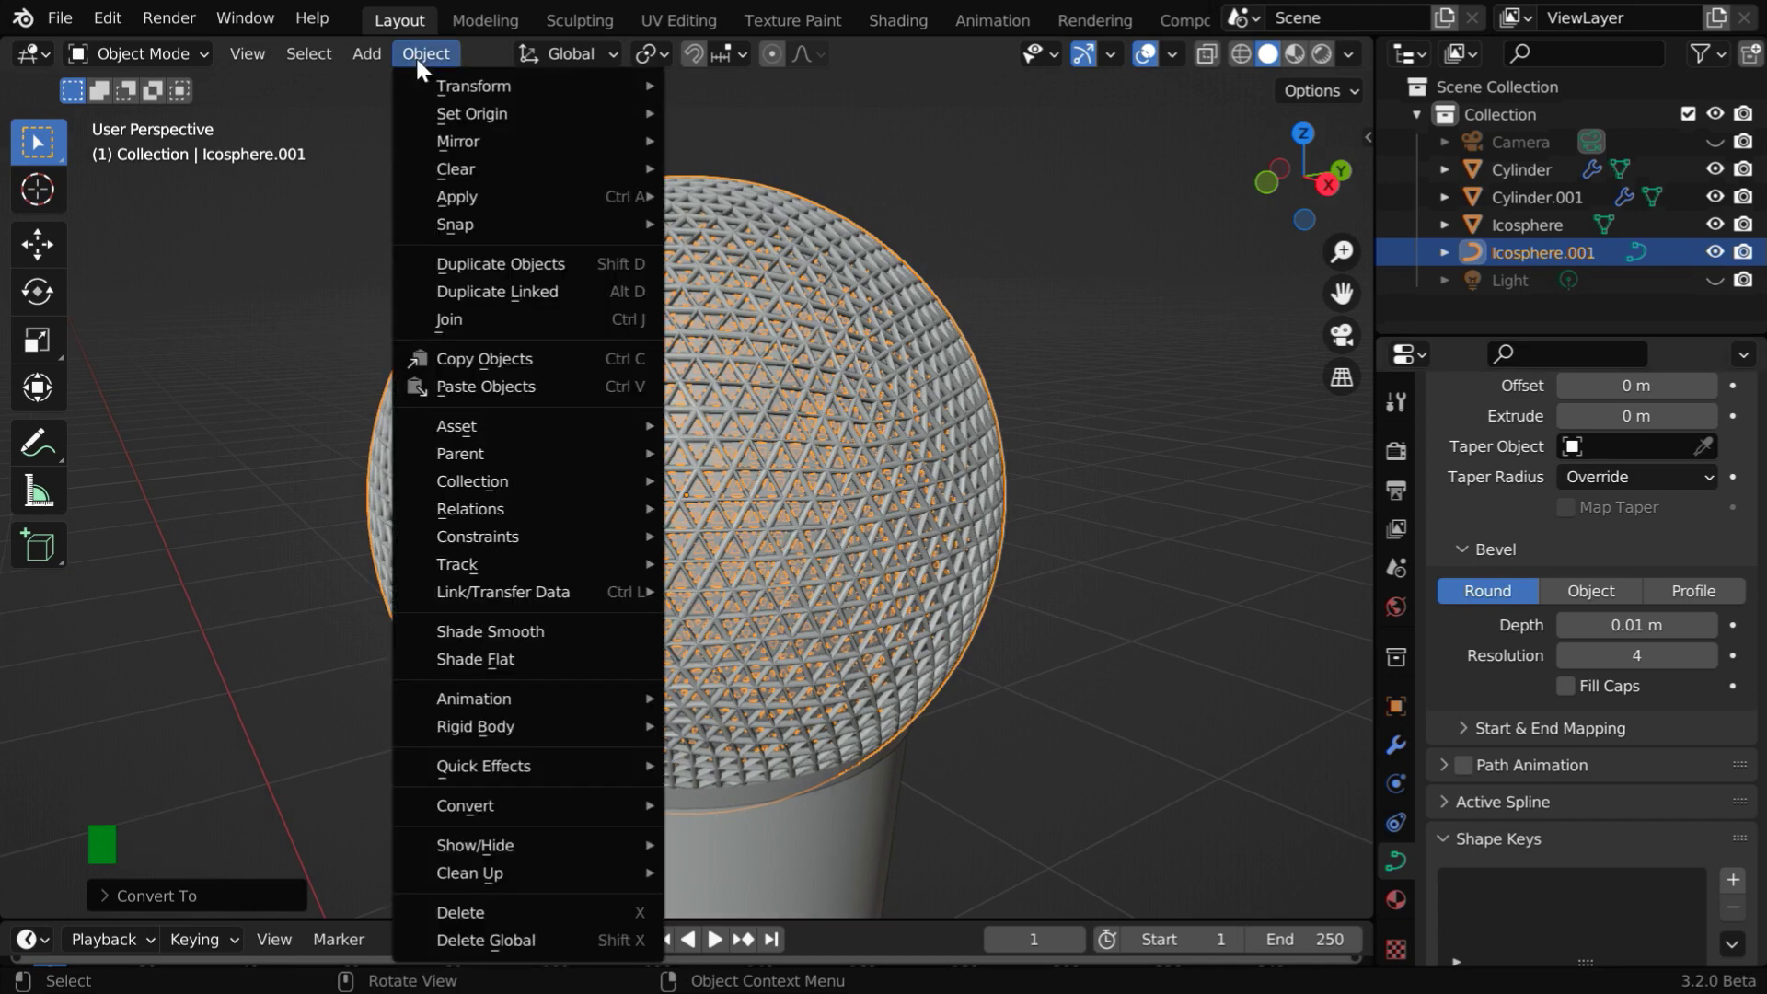
click(520, 634)
middle_drag(1021, 698, 1034, 648)
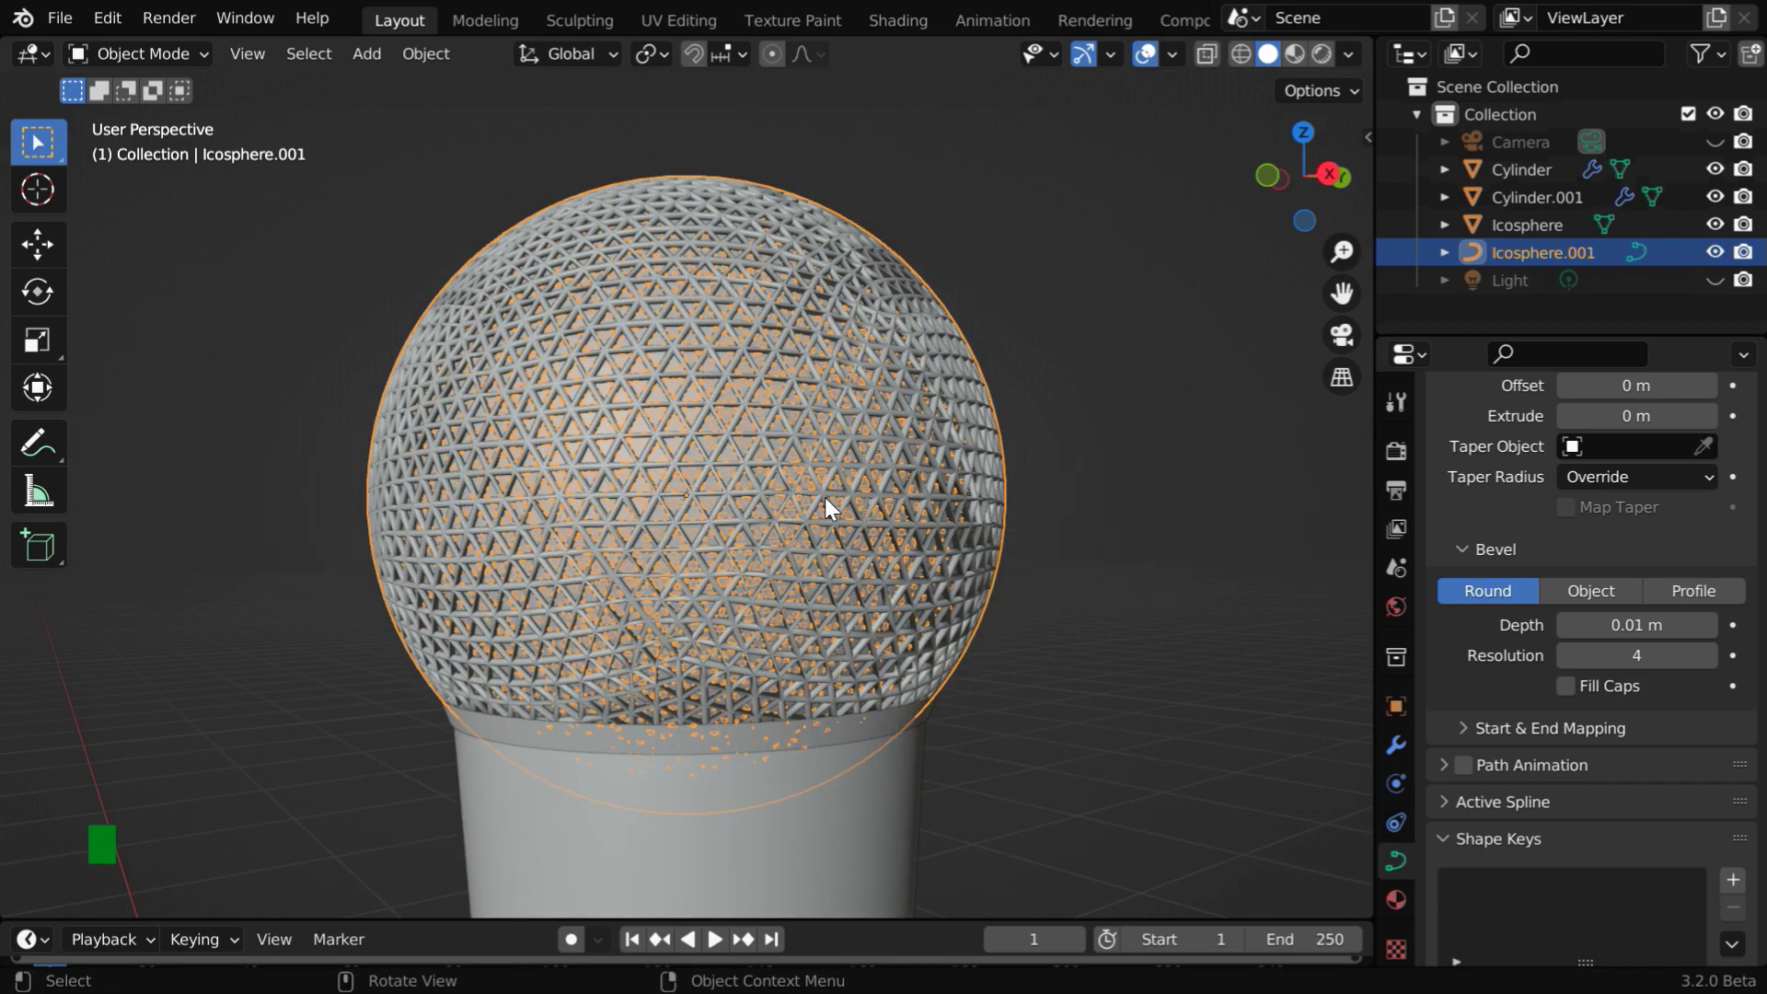
- Duplicate the collar ring in place and set its scale to 0.267
click(750, 737)
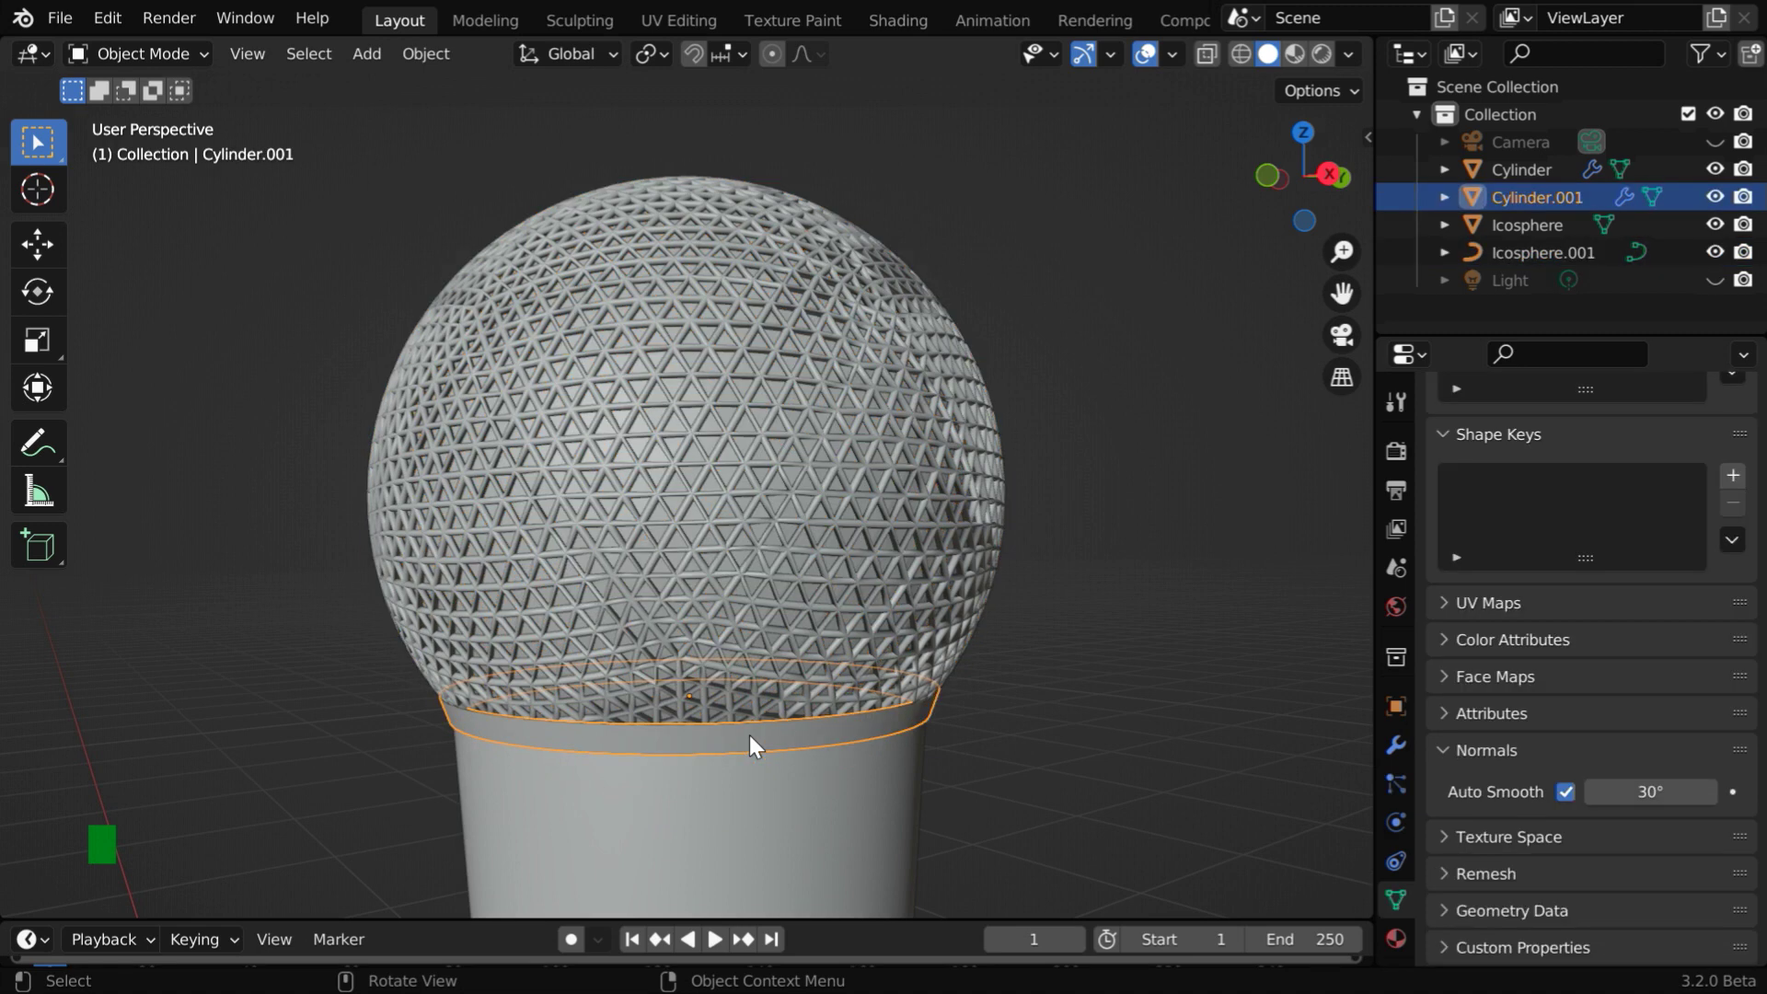
key(shift+d)
right_click(749, 734)
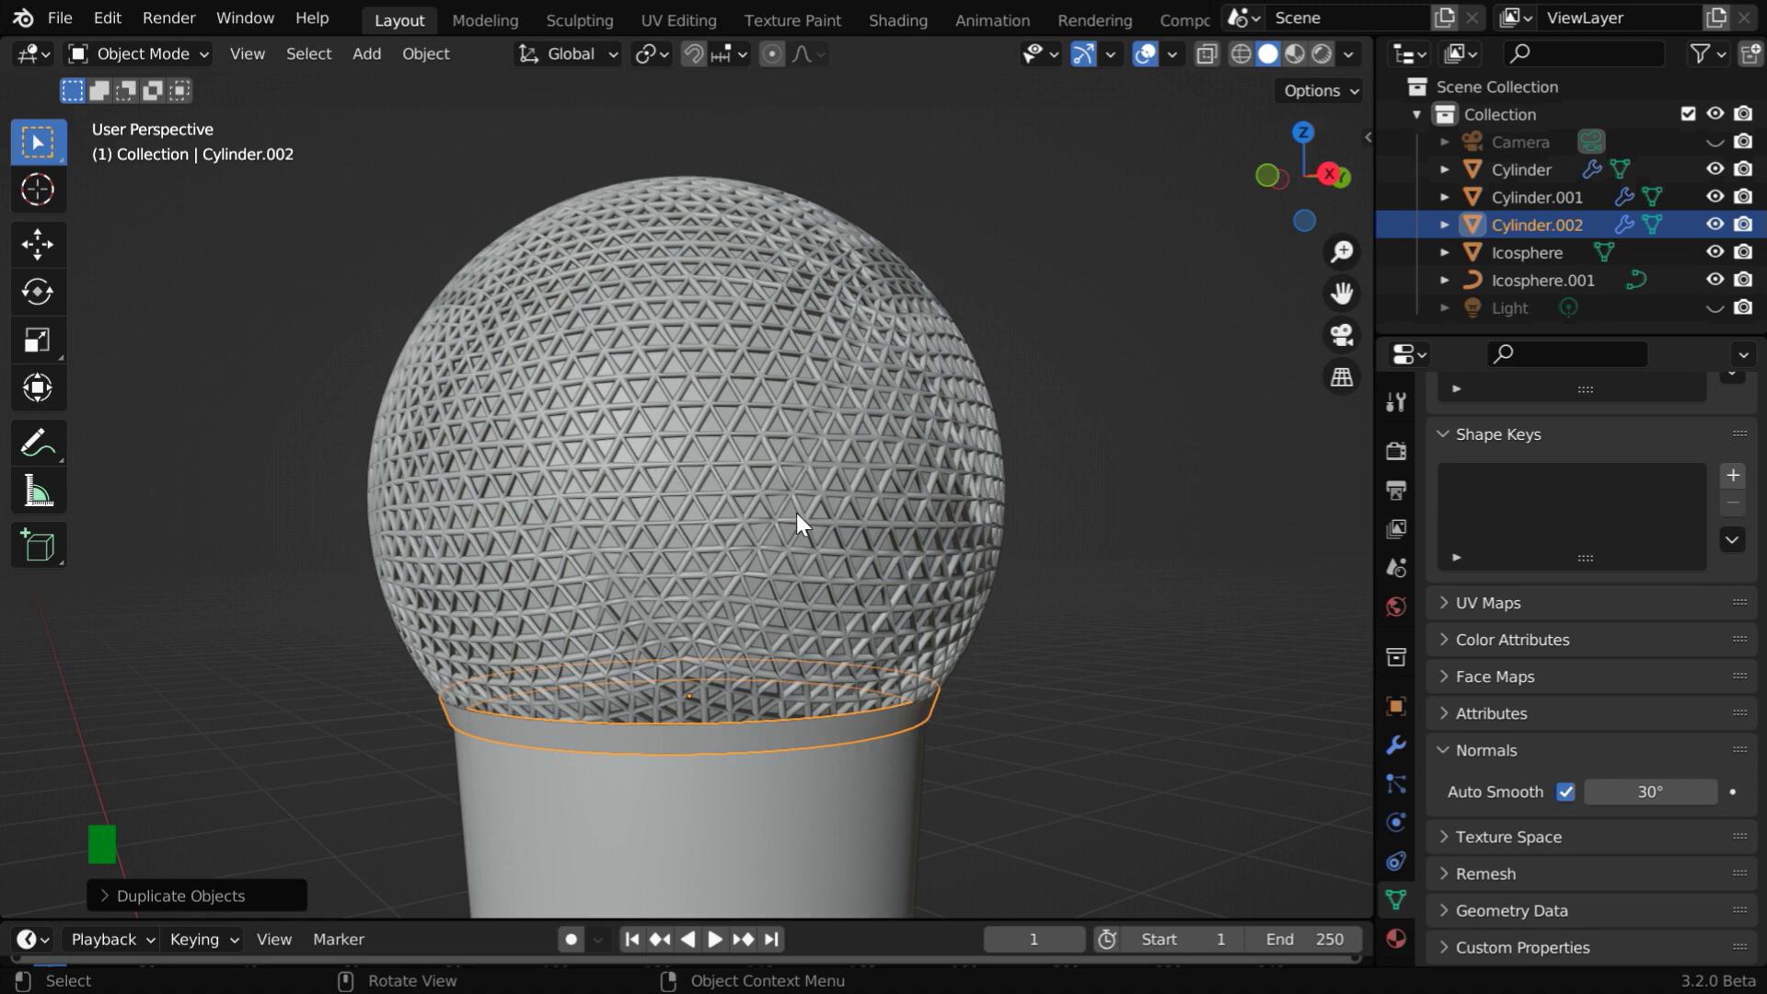
click(1396, 706)
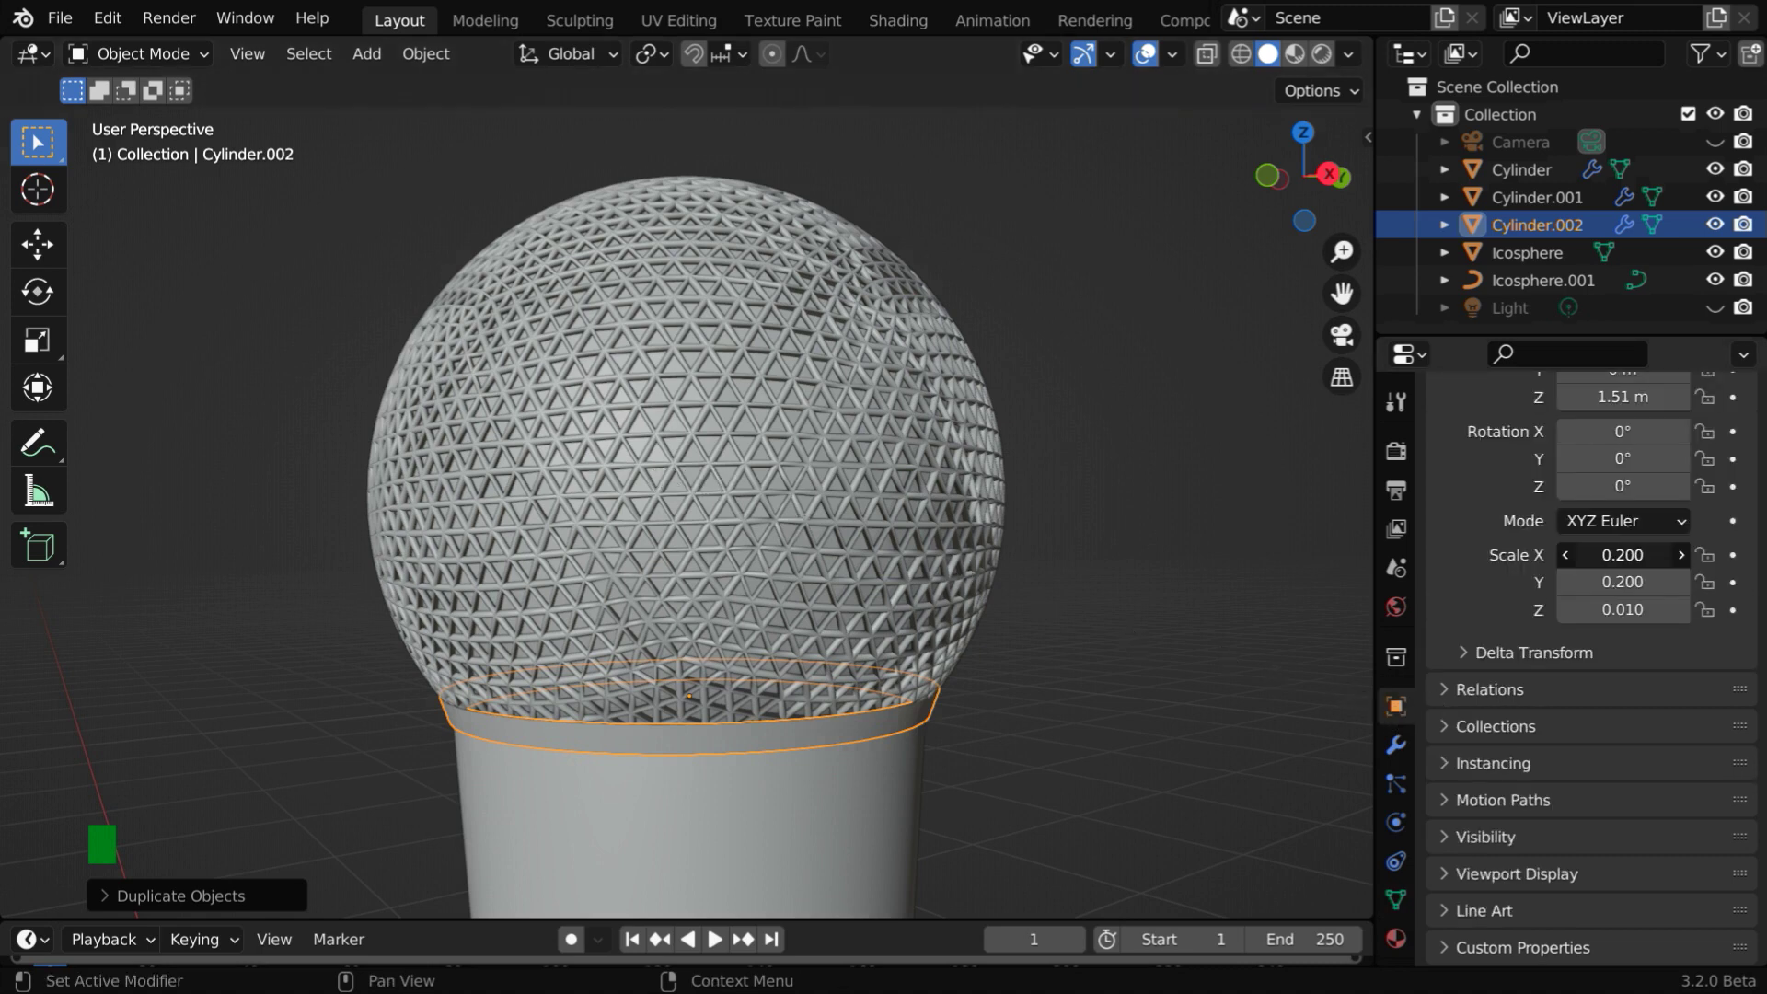
mouse_move(1622, 582)
mouse_down()
mouse_move(1706, 582)
mouse_move(1648, 582)
mouse_up()
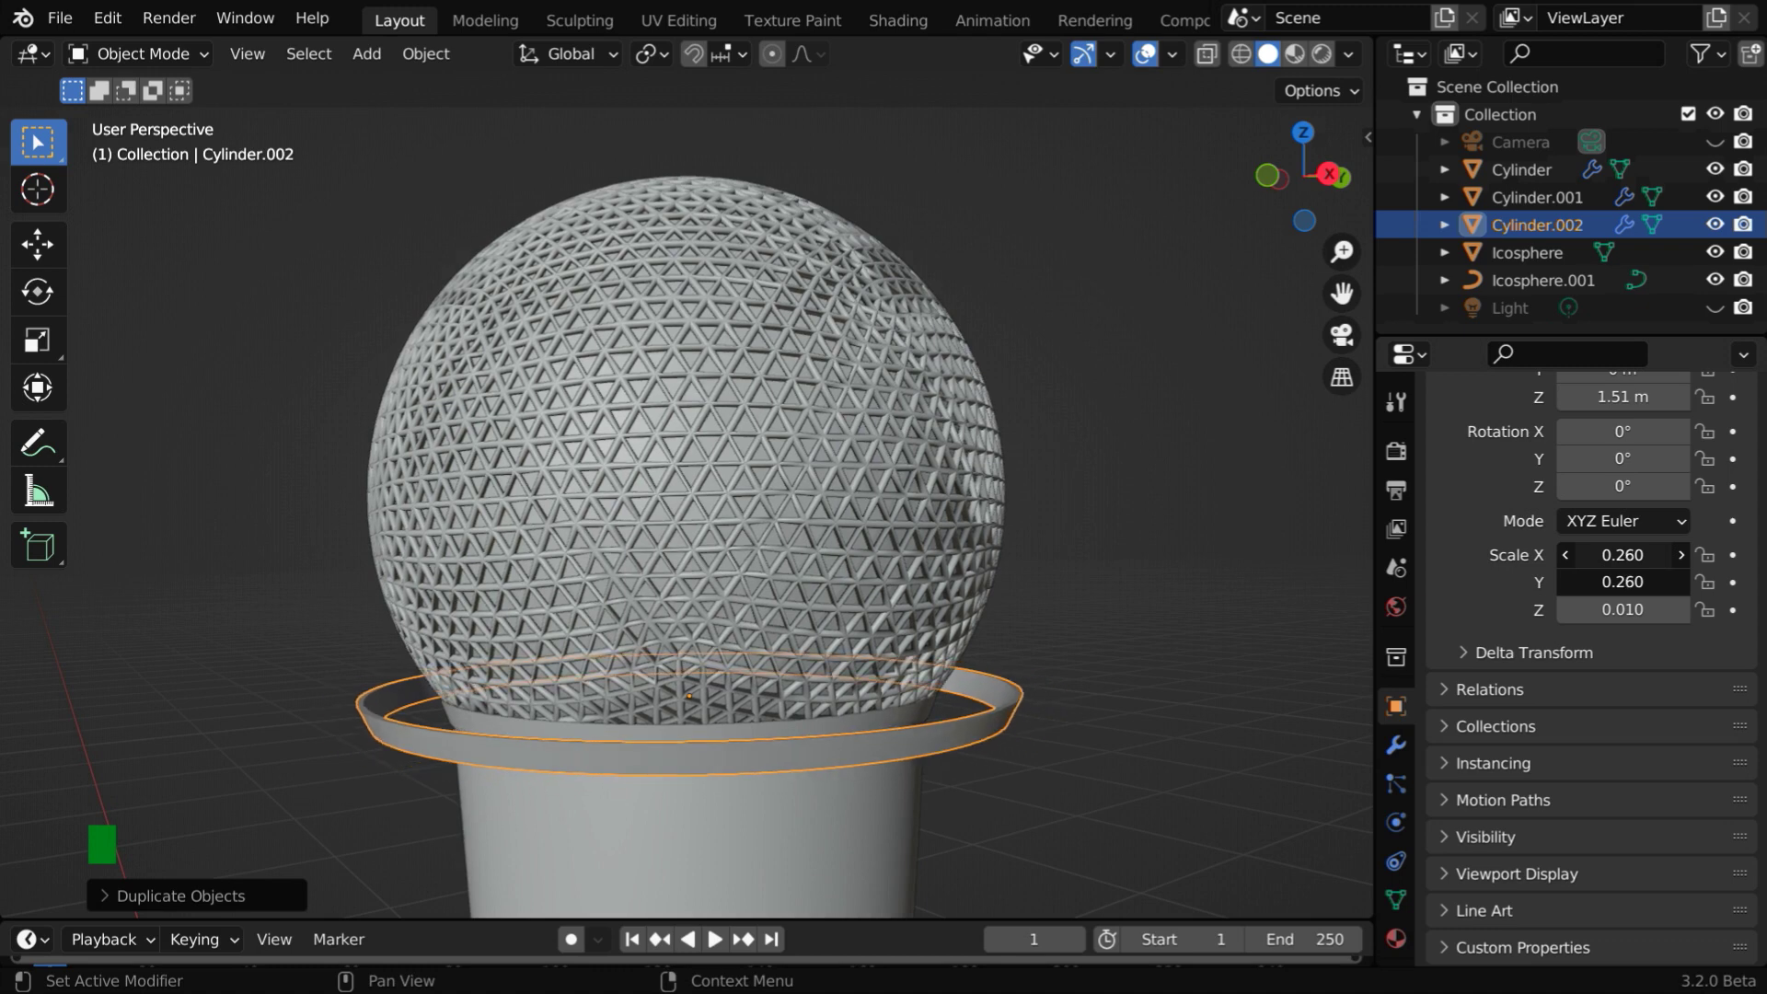
click(1629, 556)
text(0.267)
key(Return)
- Move the duplicate ring vertically and set its Location Z to 1.67 m
key(g)
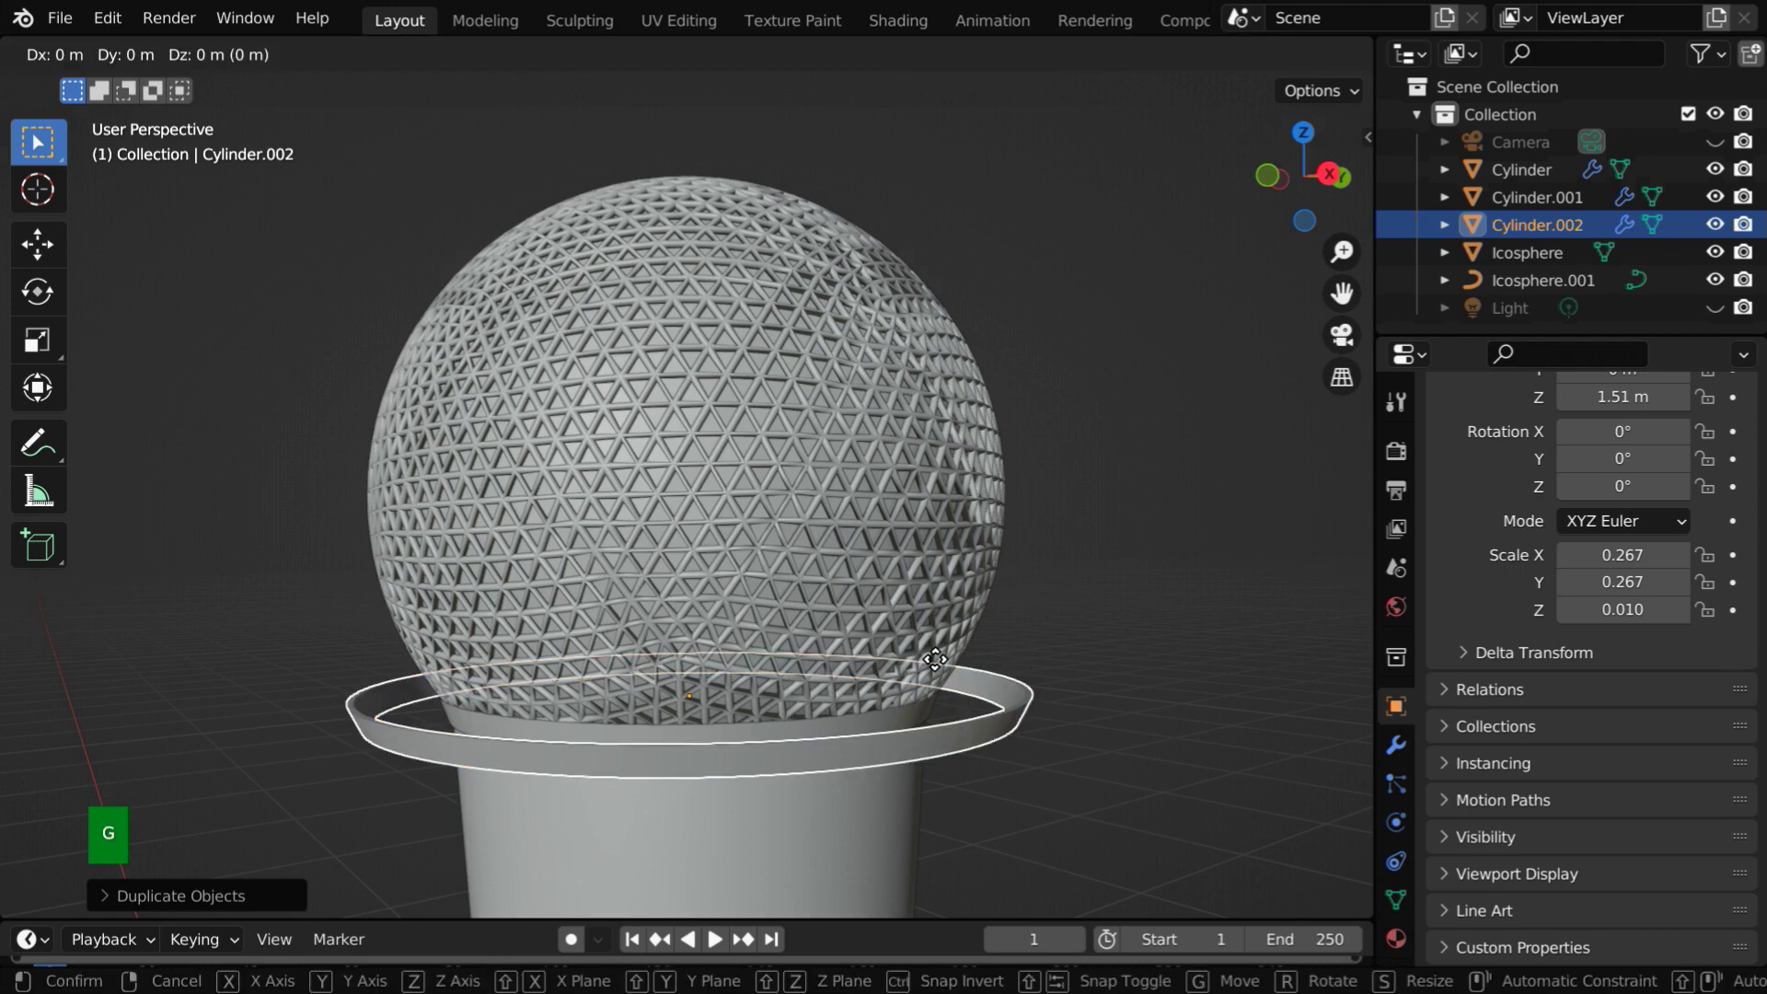
key(z)
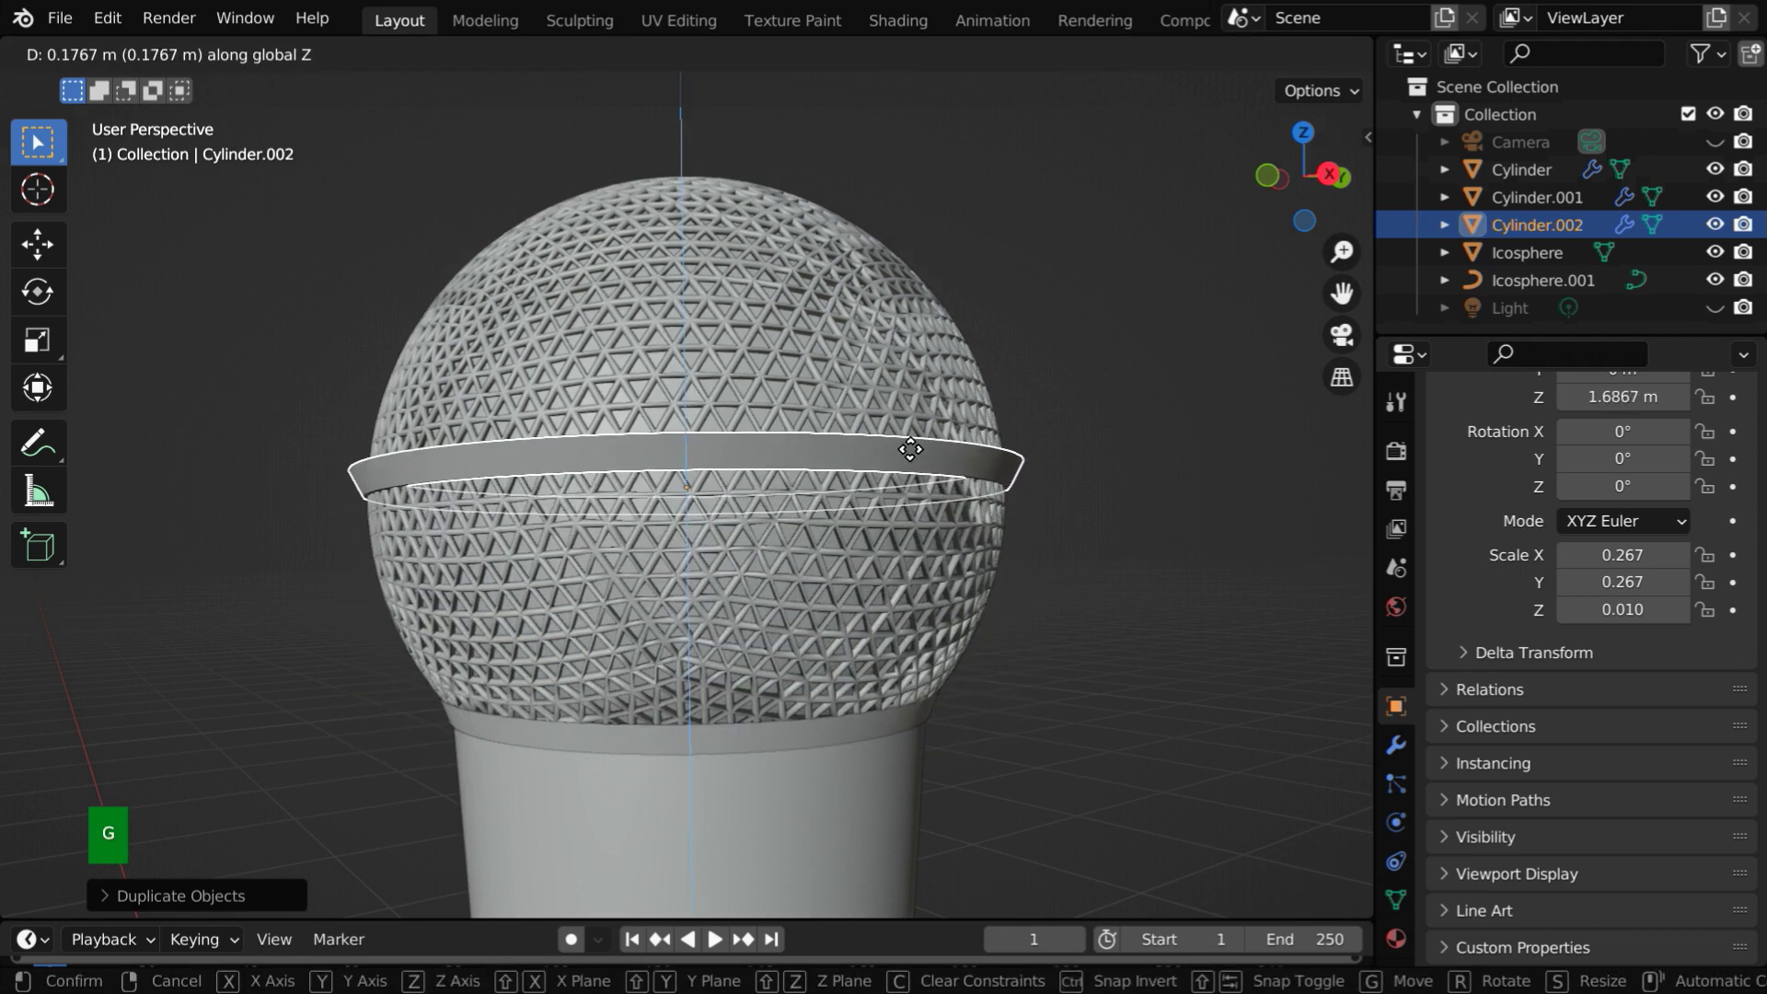
click(910, 462)
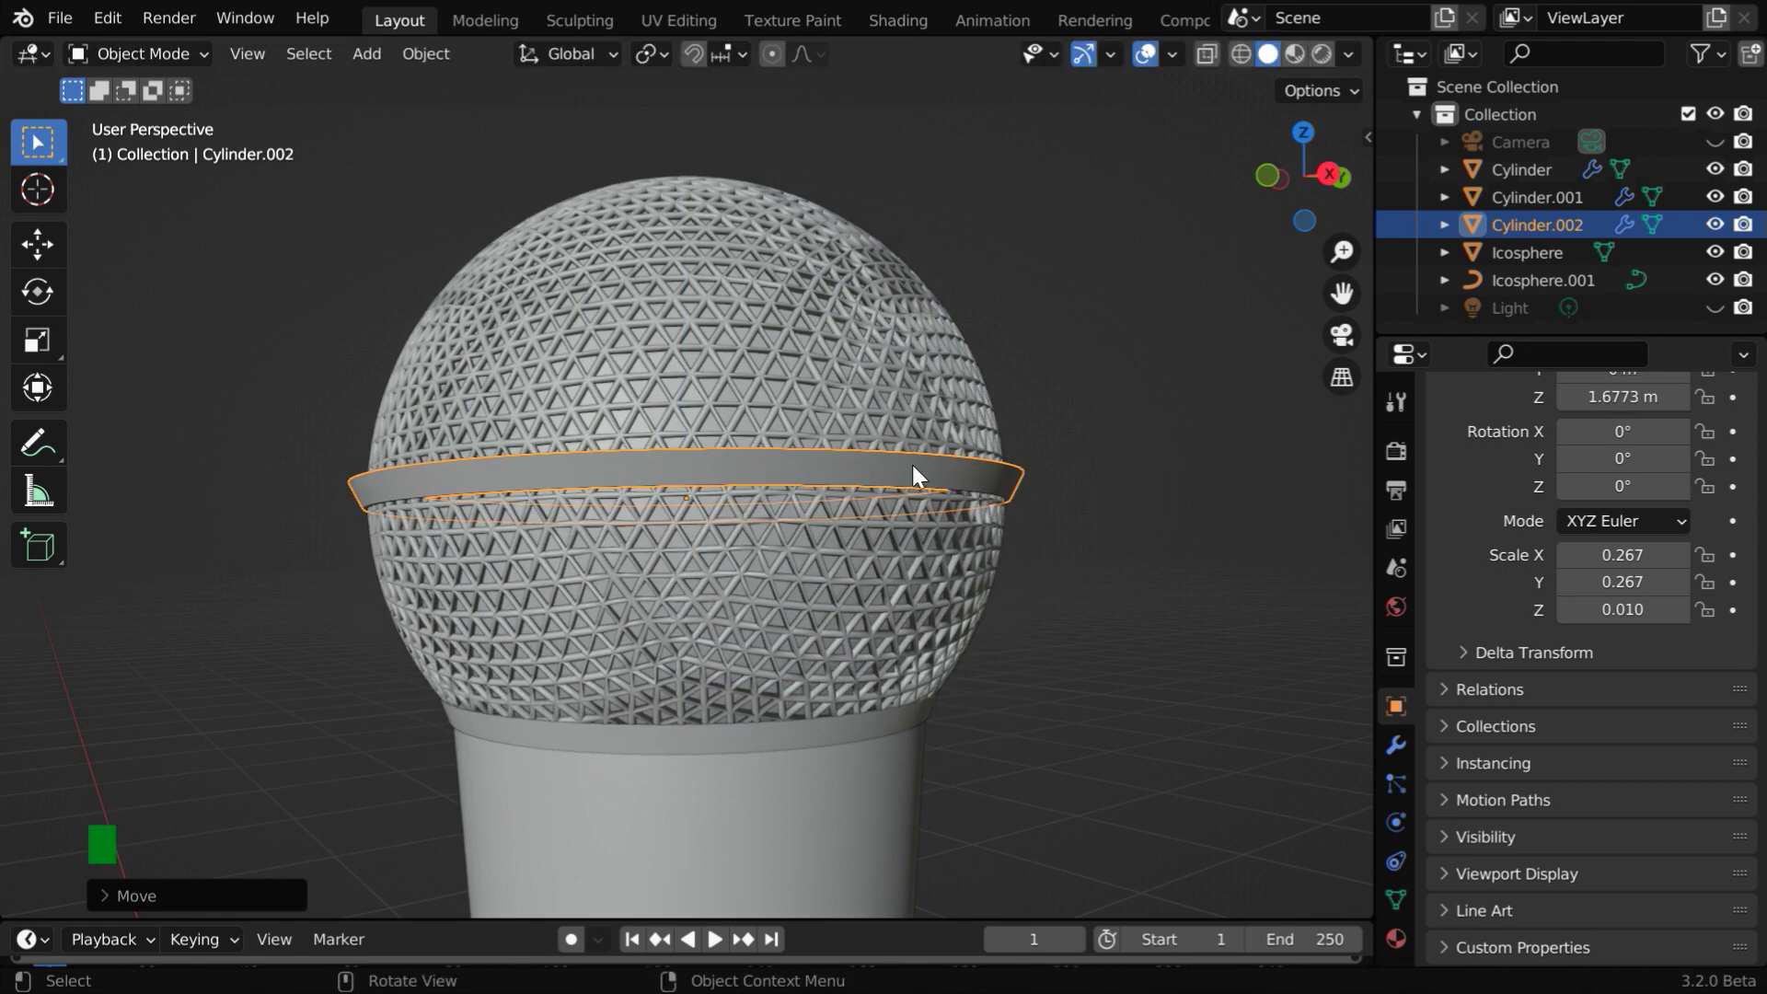
scroll(1570, 561, up, 4)
click(1606, 545)
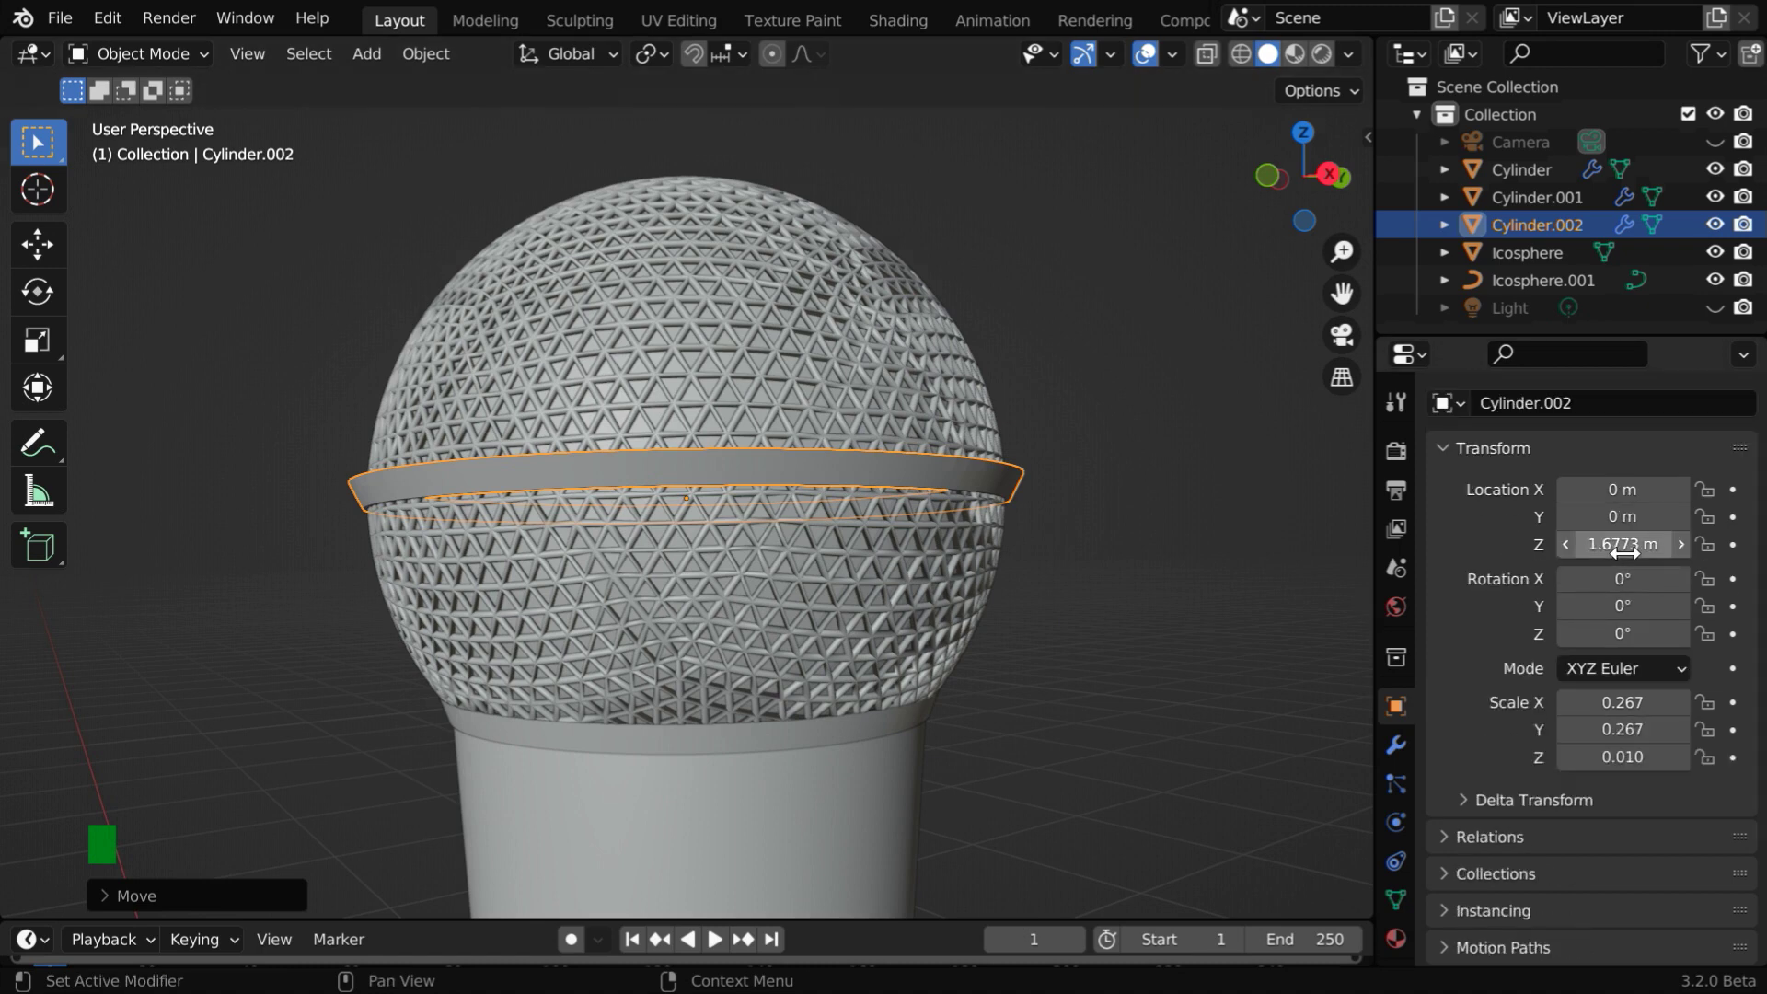
text(1.67)
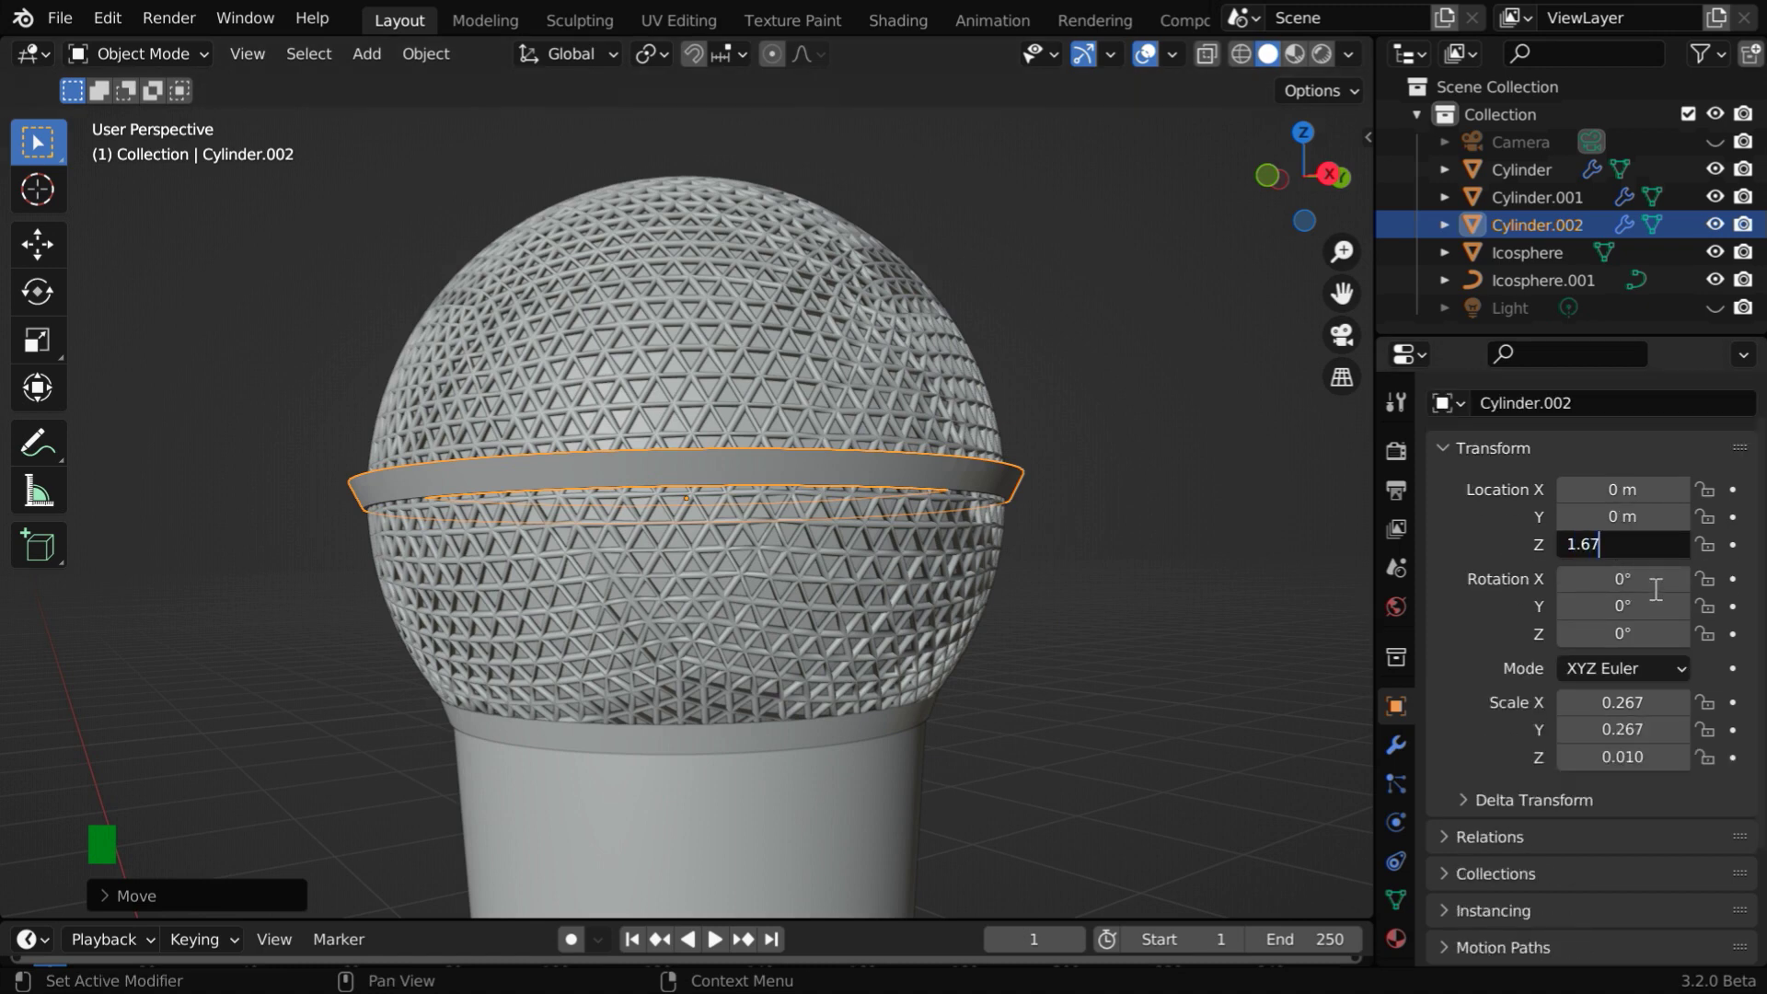
key(Return)
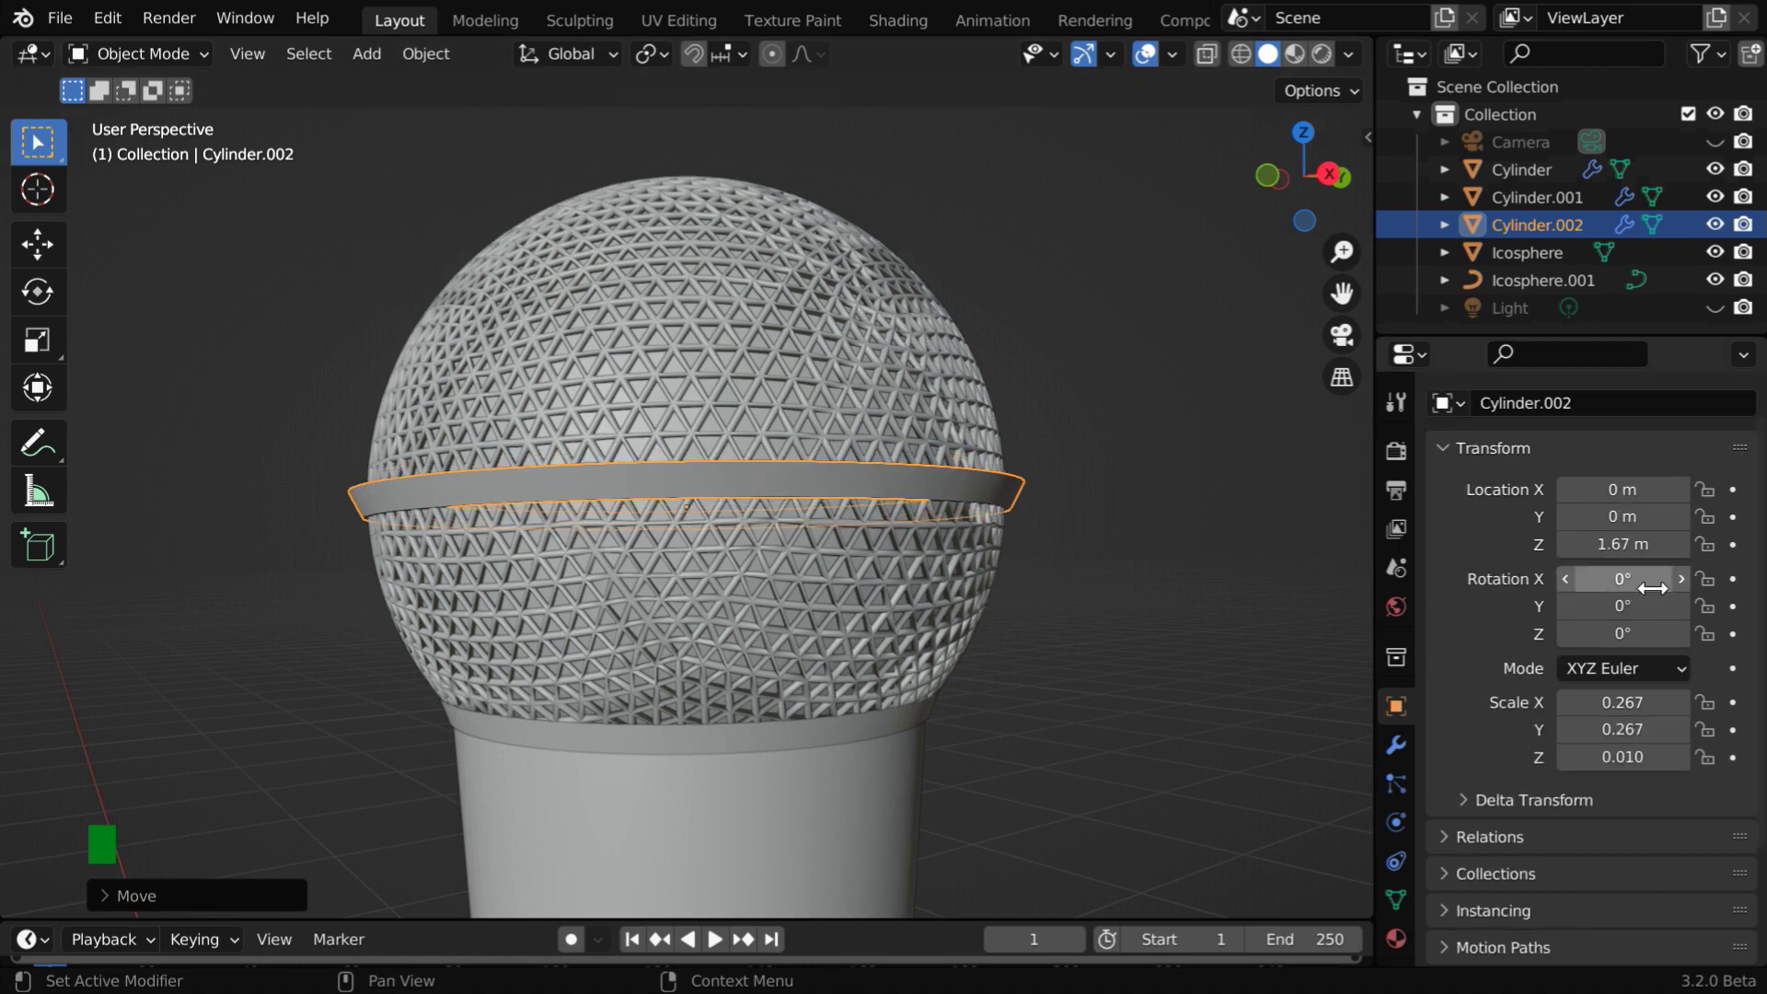
- Change the ring's Simple Deform taper factor to 0.030, then orbit to inspect it
click(1396, 743)
click(1443, 485)
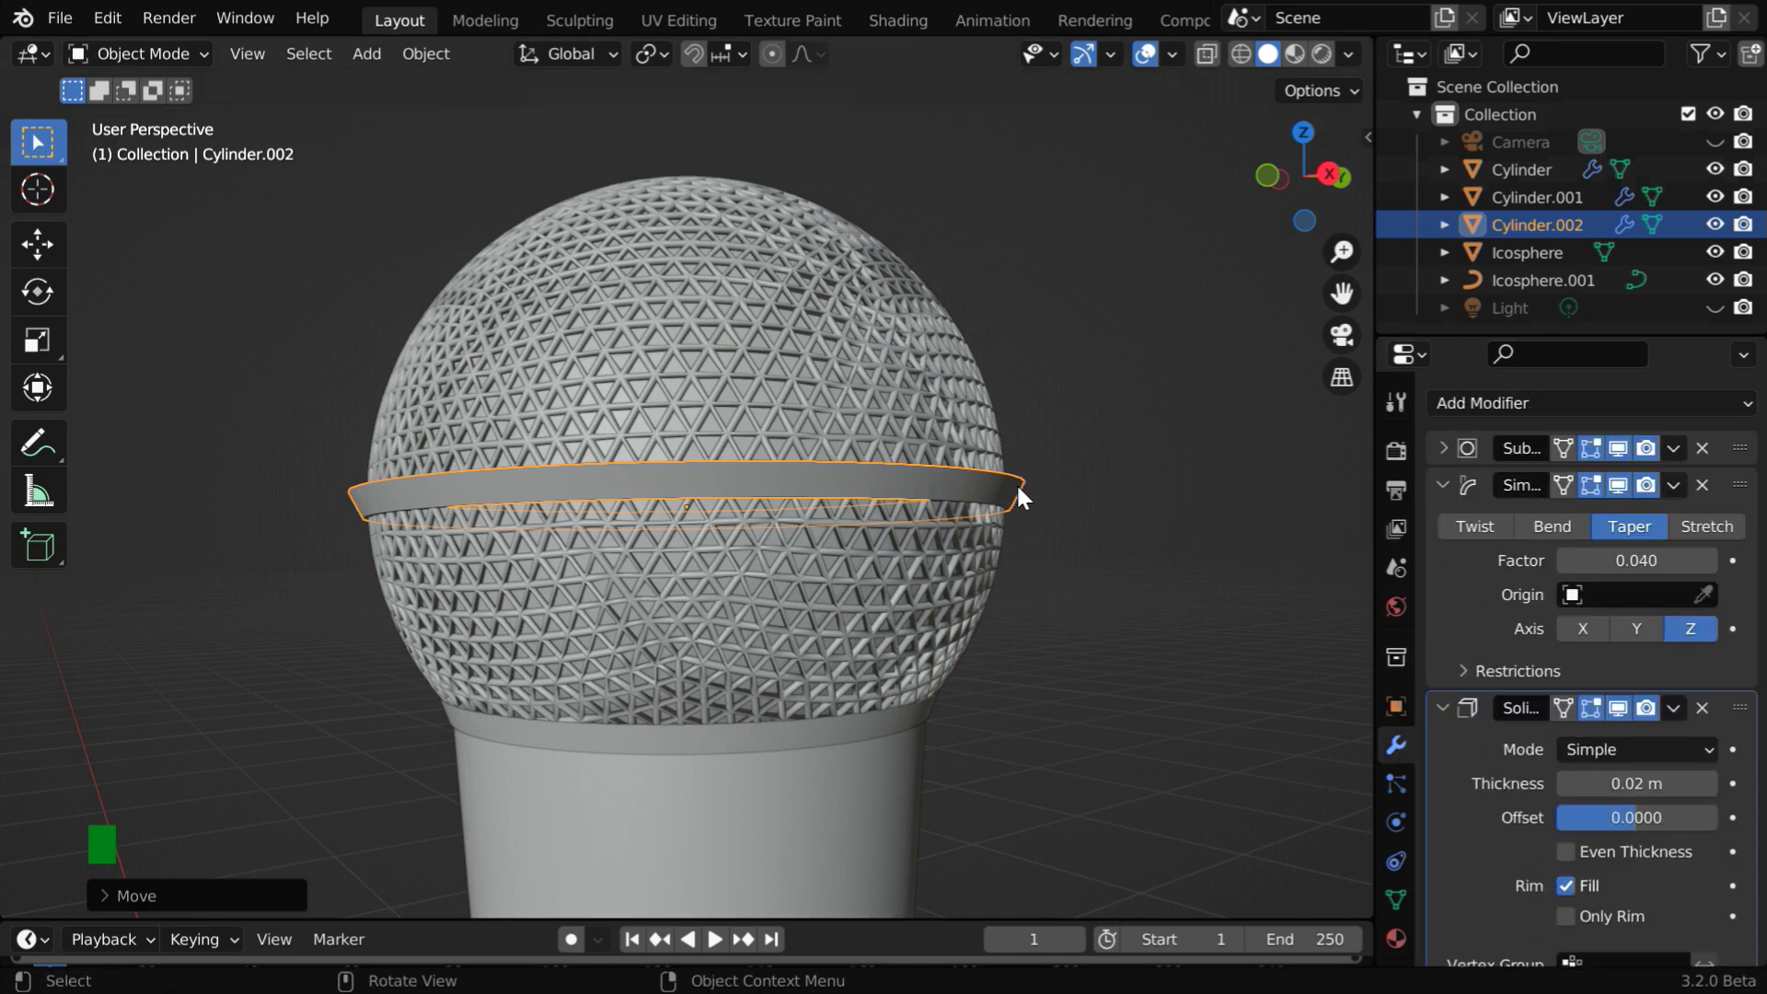
click(1671, 561)
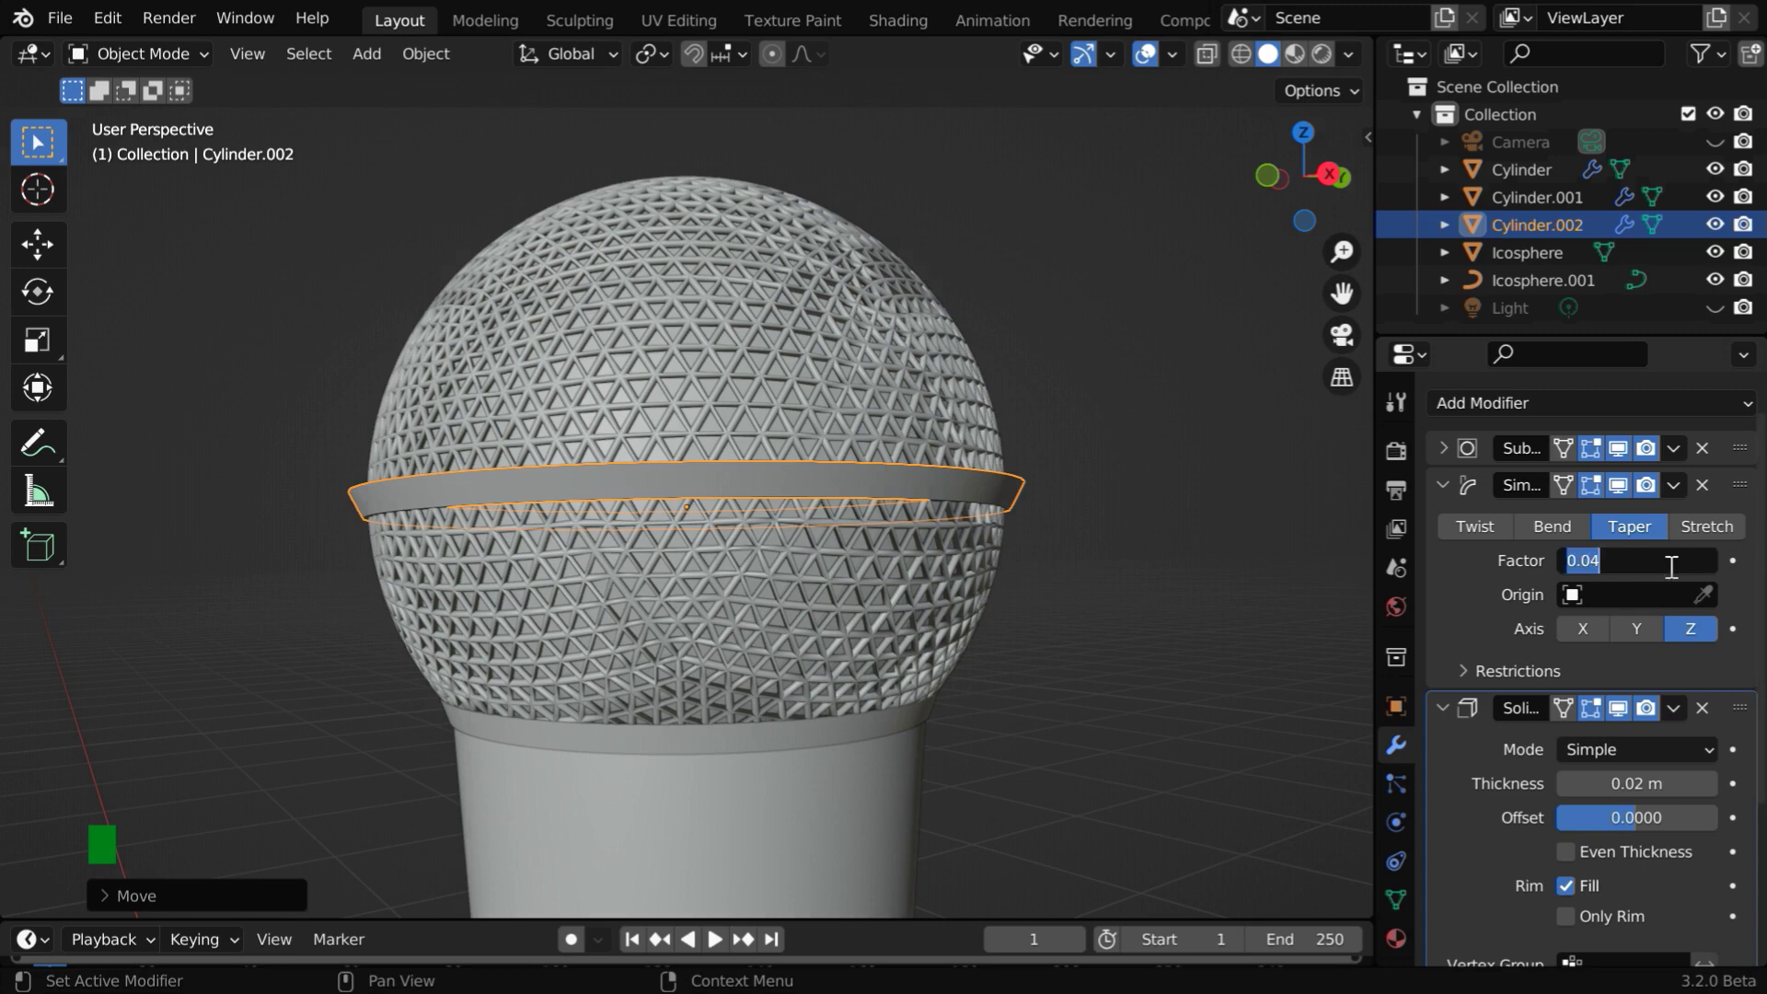
text(.)
key(Return)
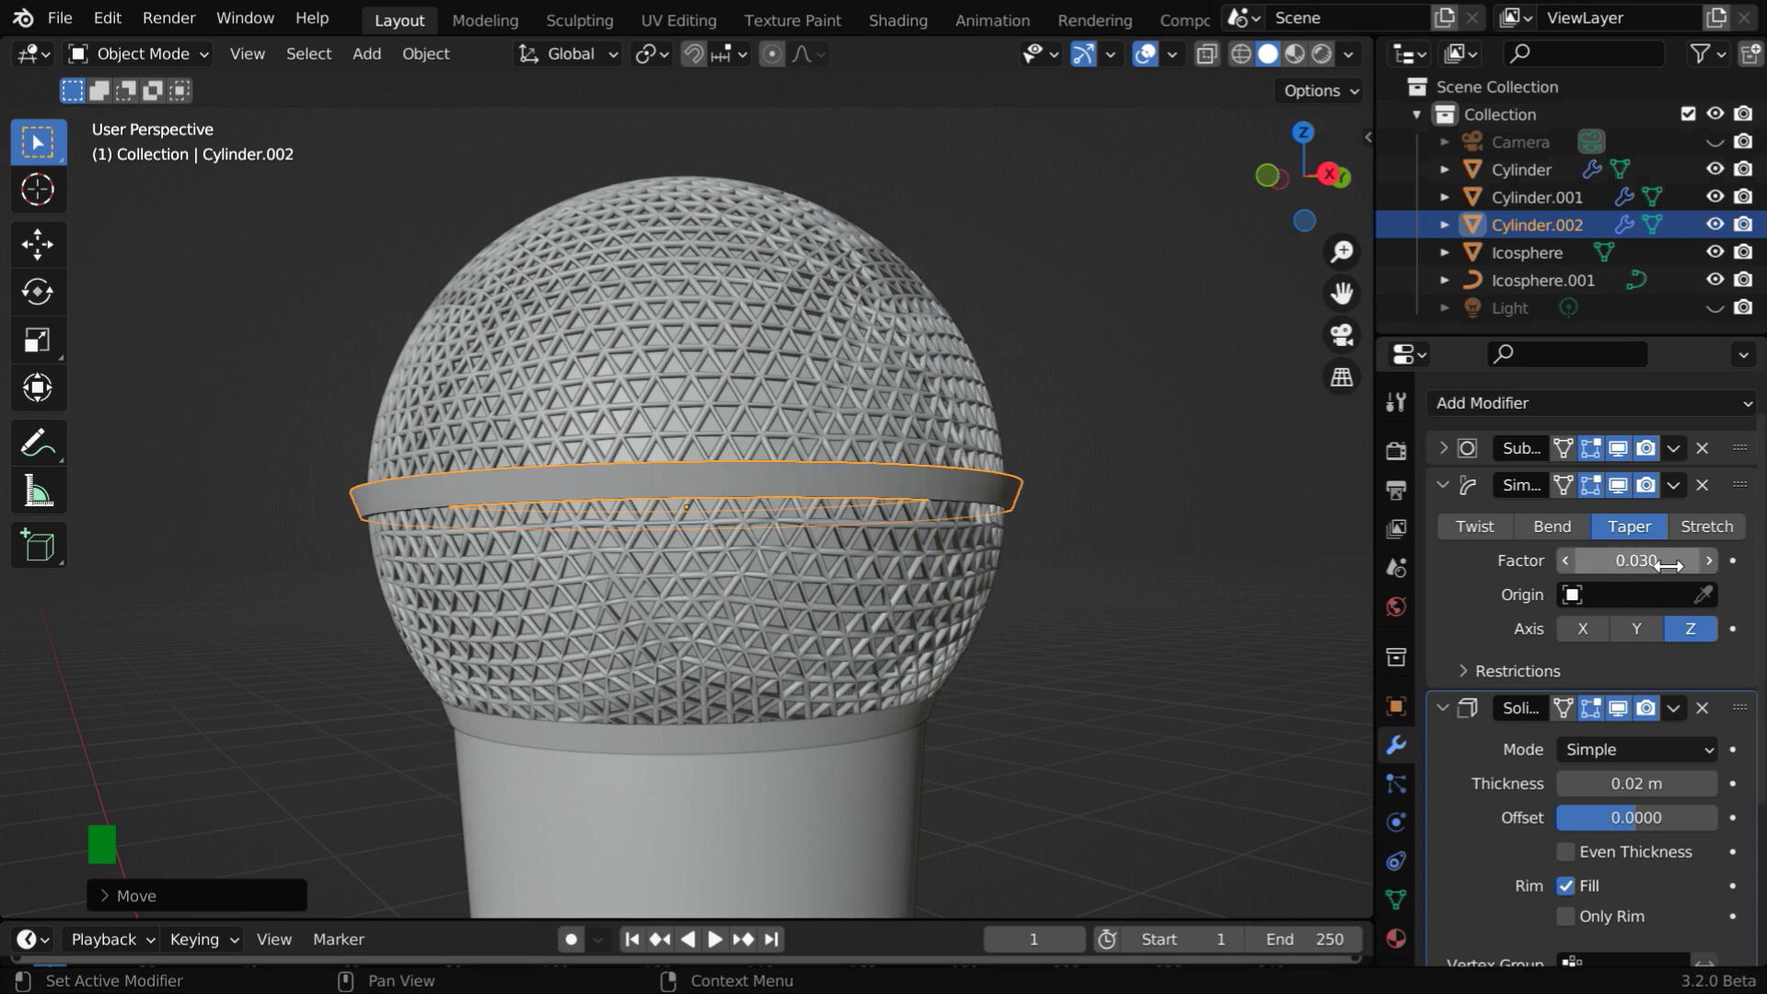
middle_drag(992, 500, 994, 576)
scroll(1012, 580, up, 2)
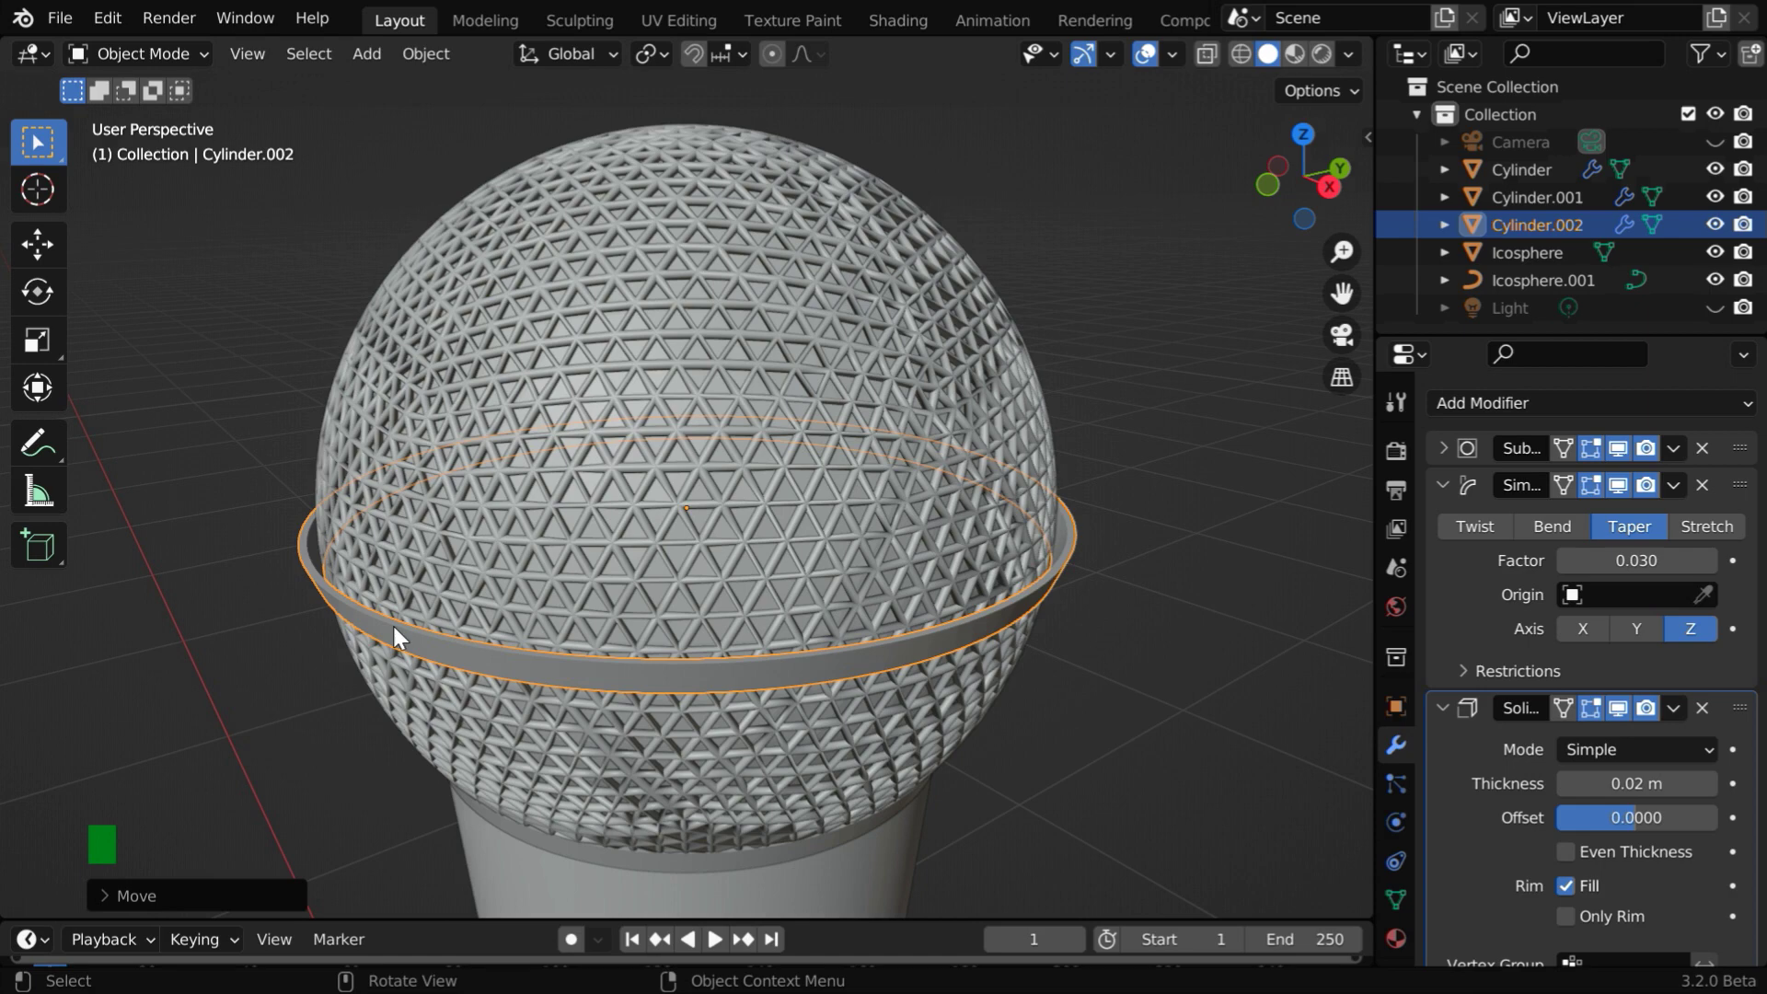
middle_drag(1029, 685, 1021, 646)
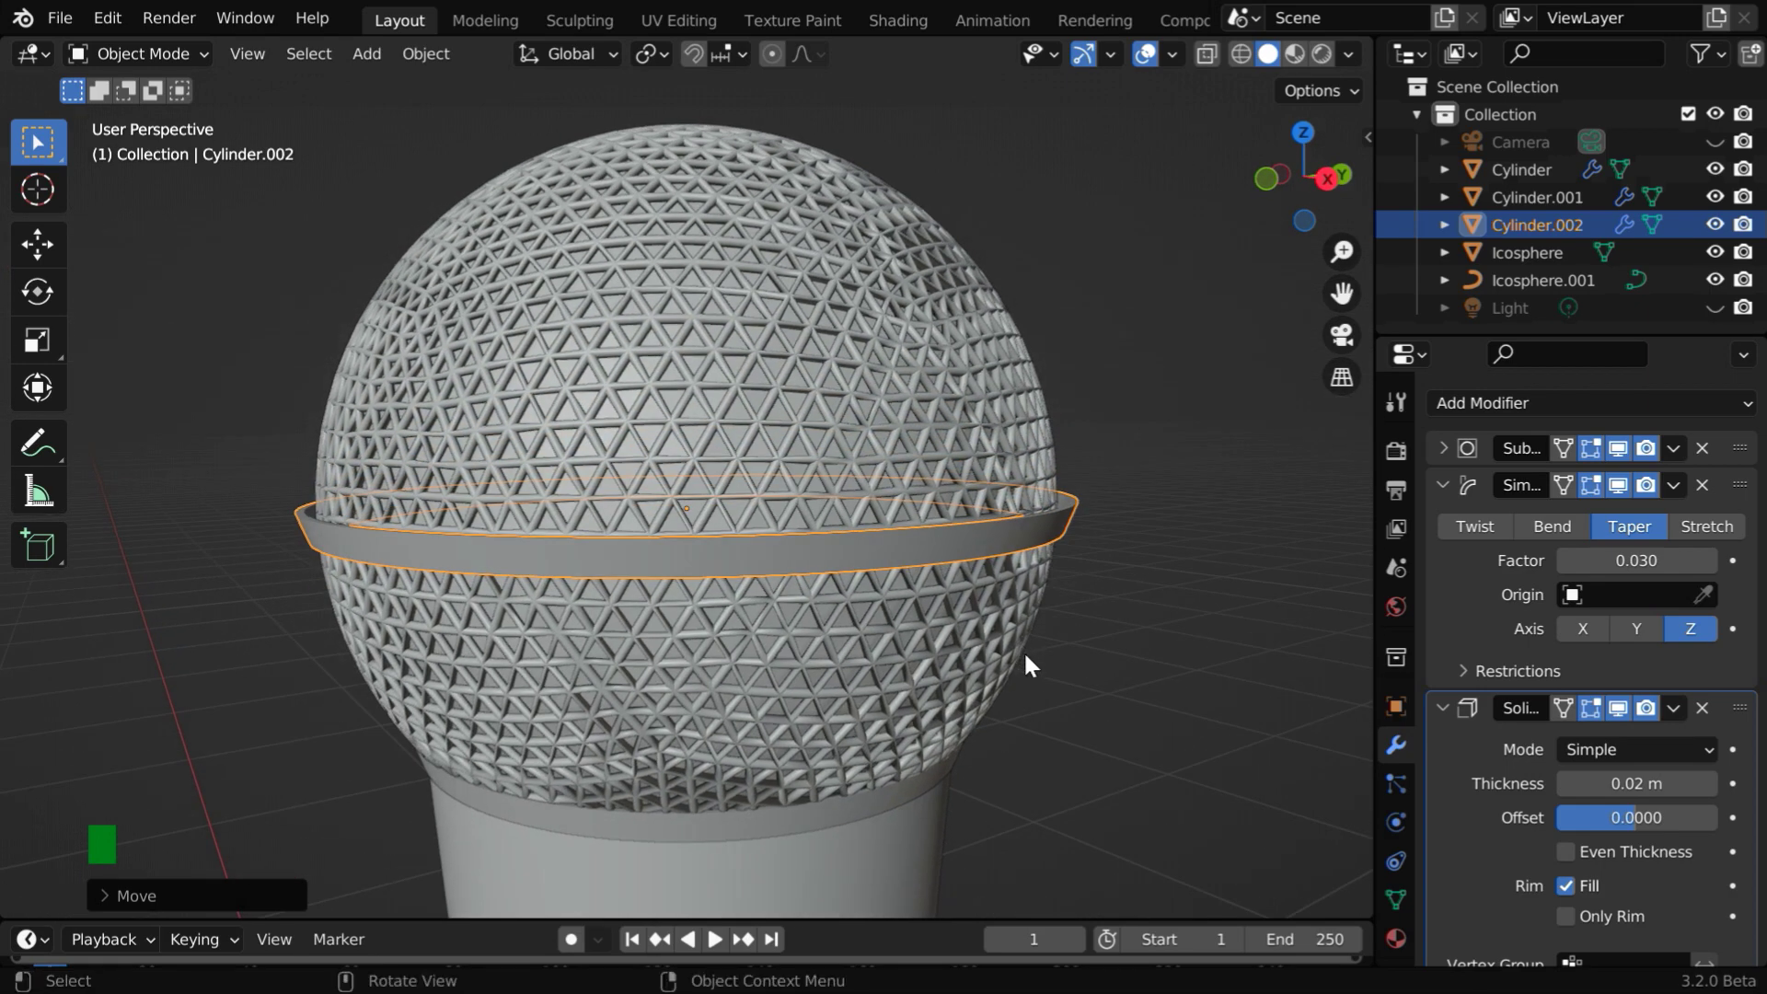
- Duplicate the ring in place and flip its taper factor to -0.030
key(shift+d)
right_click(1067, 582)
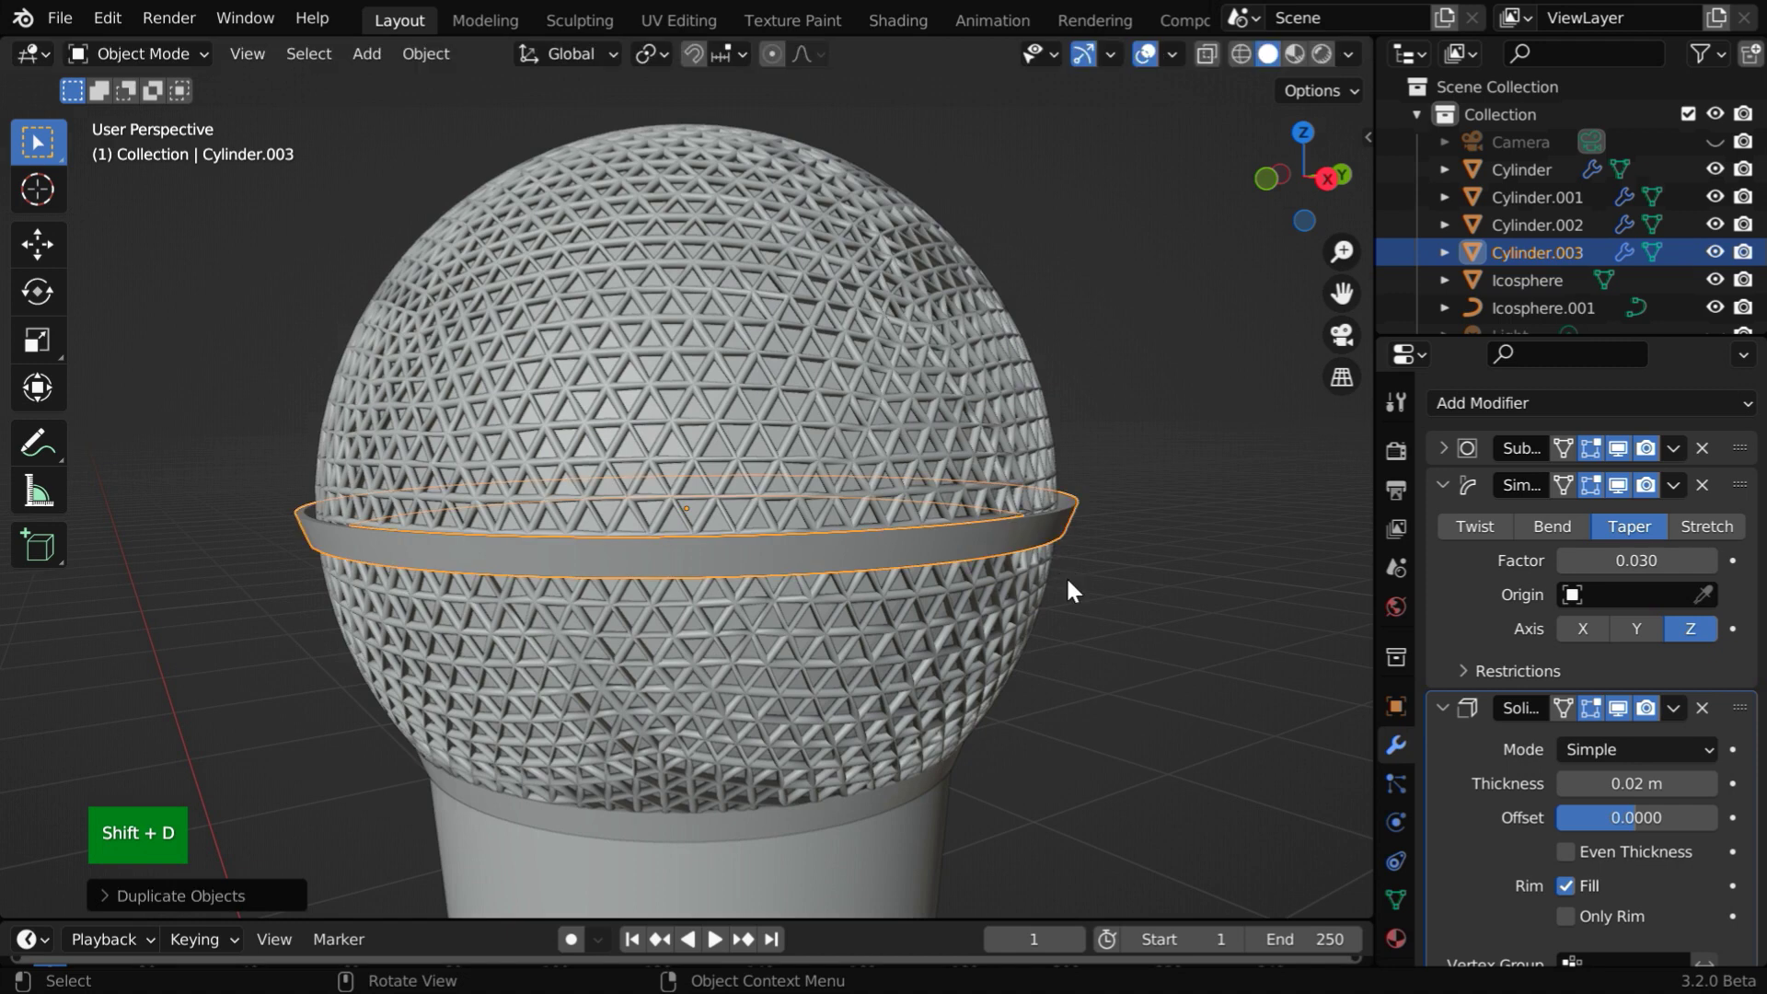
click(1607, 562)
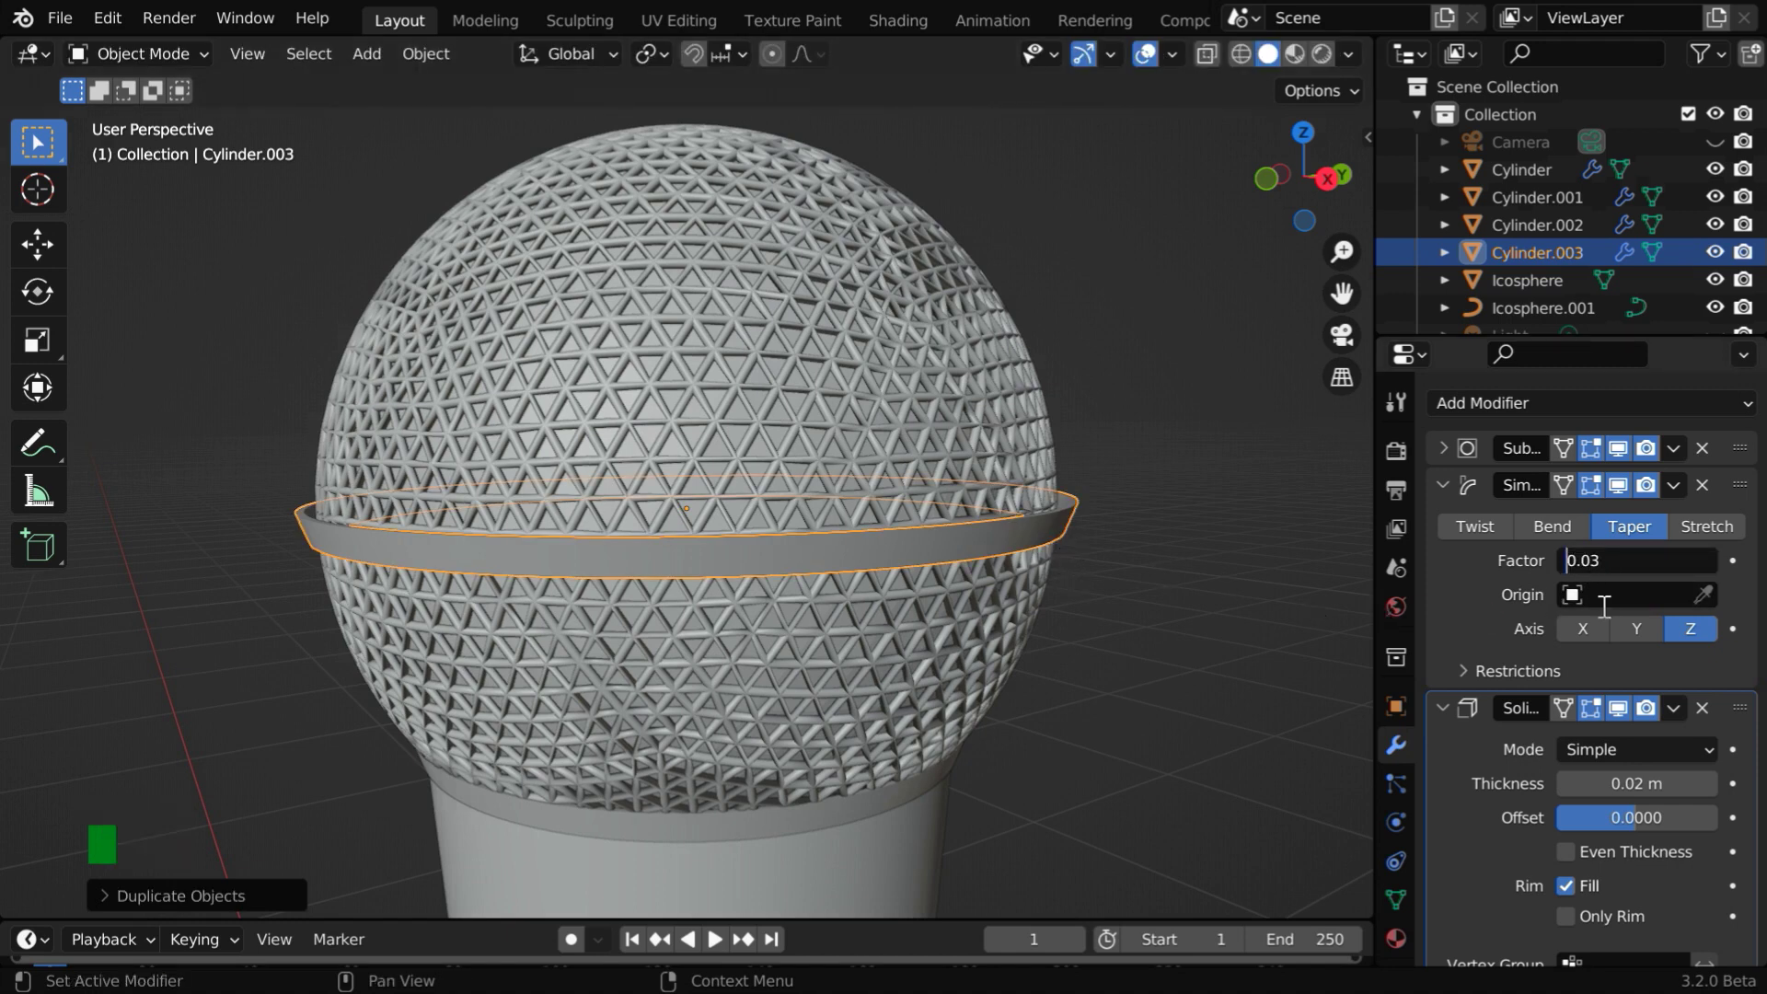
key(Home)
text(-)
key(Return)
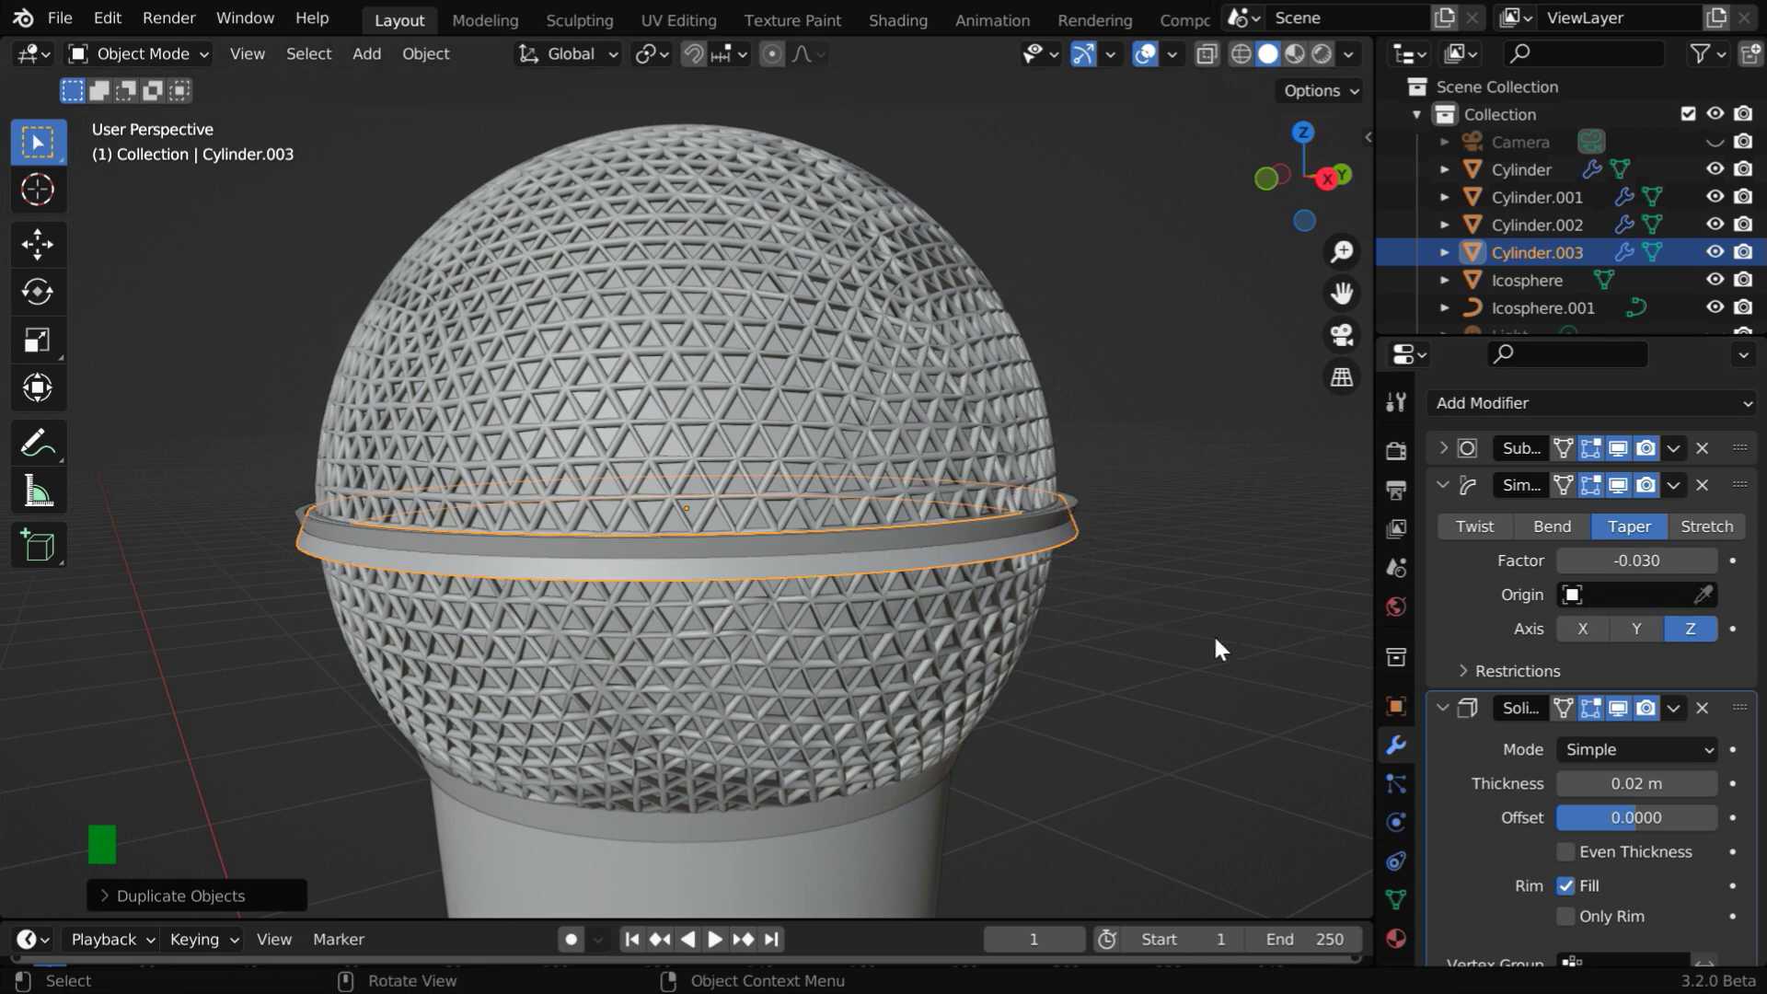
- Raise the new ring to Location Z 1.69 m and deselect it
click(1396, 706)
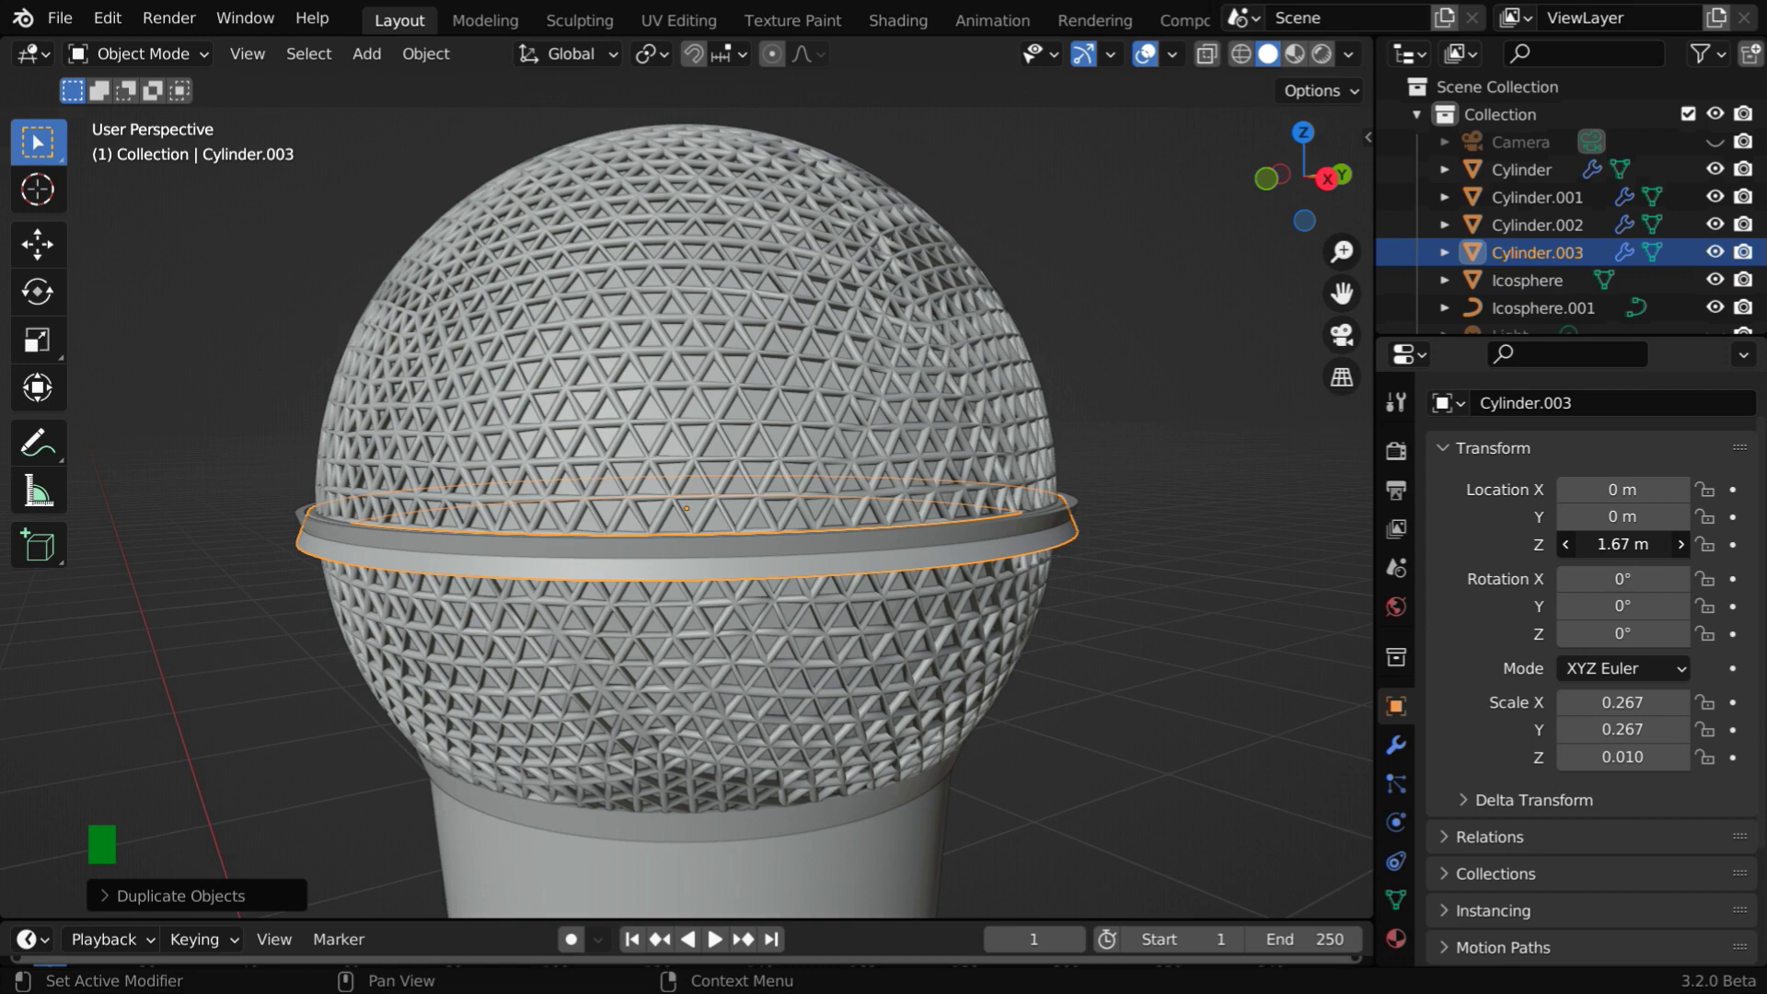
click(1661, 550)
text(1.69)
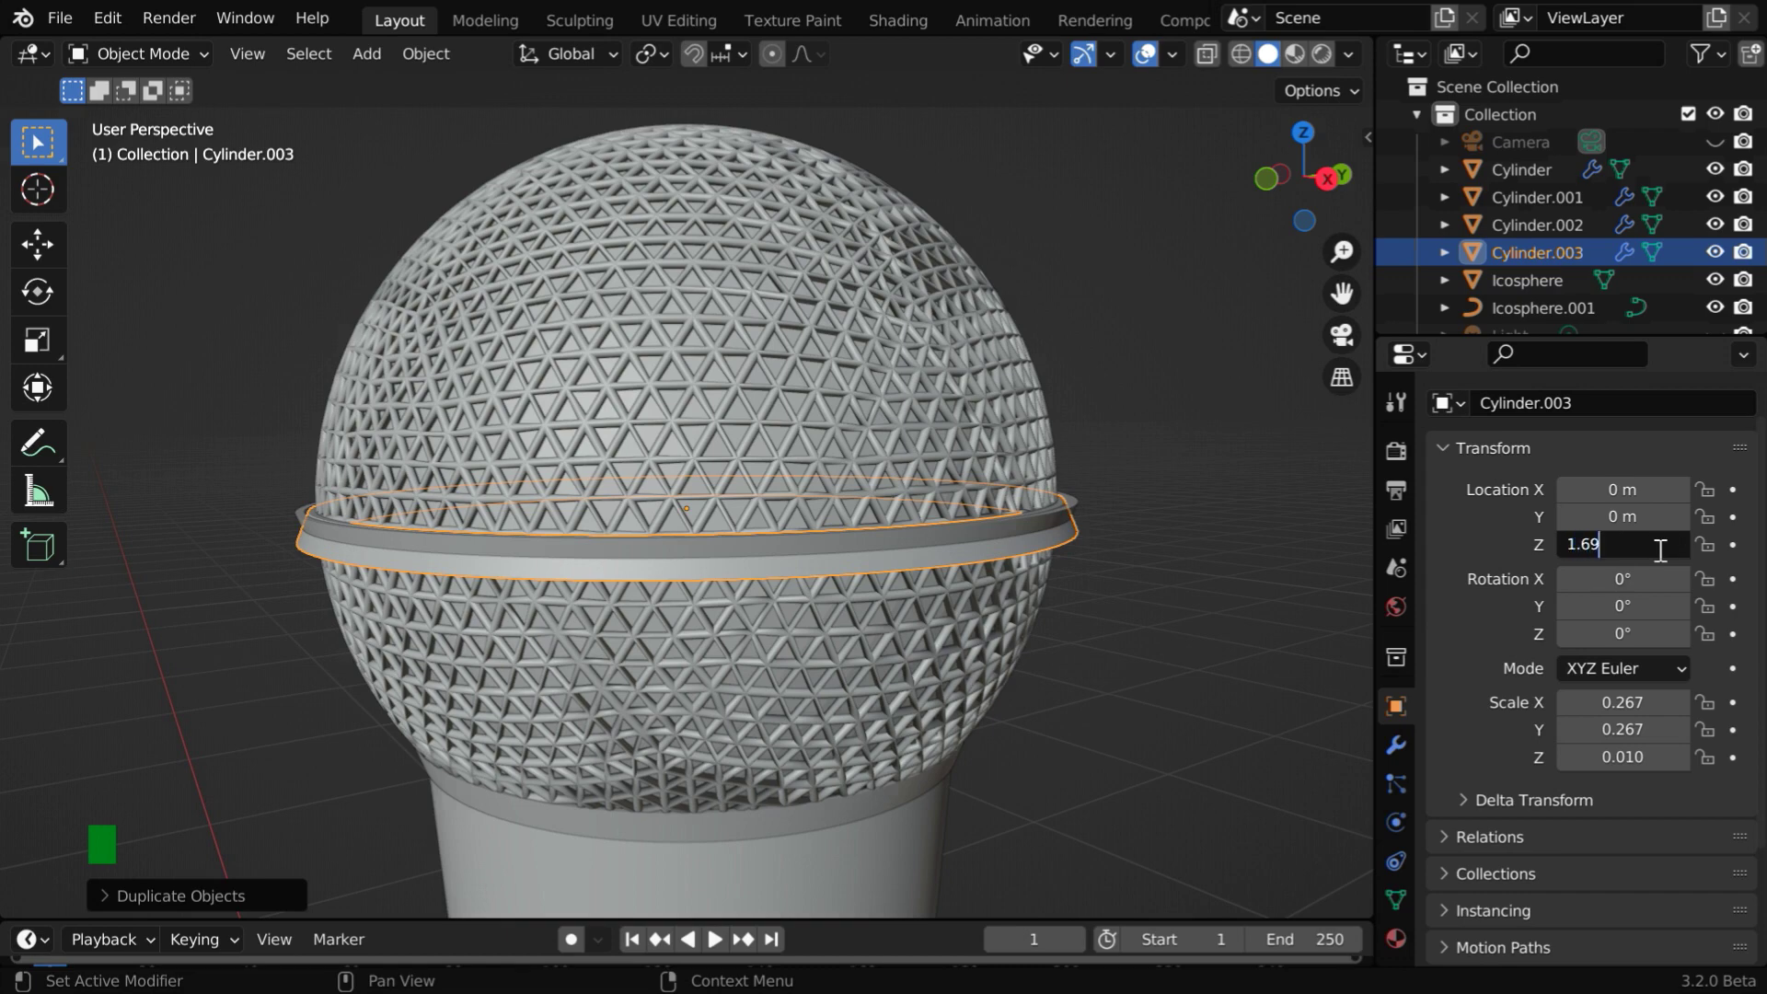
key(Return)
click(1146, 543)
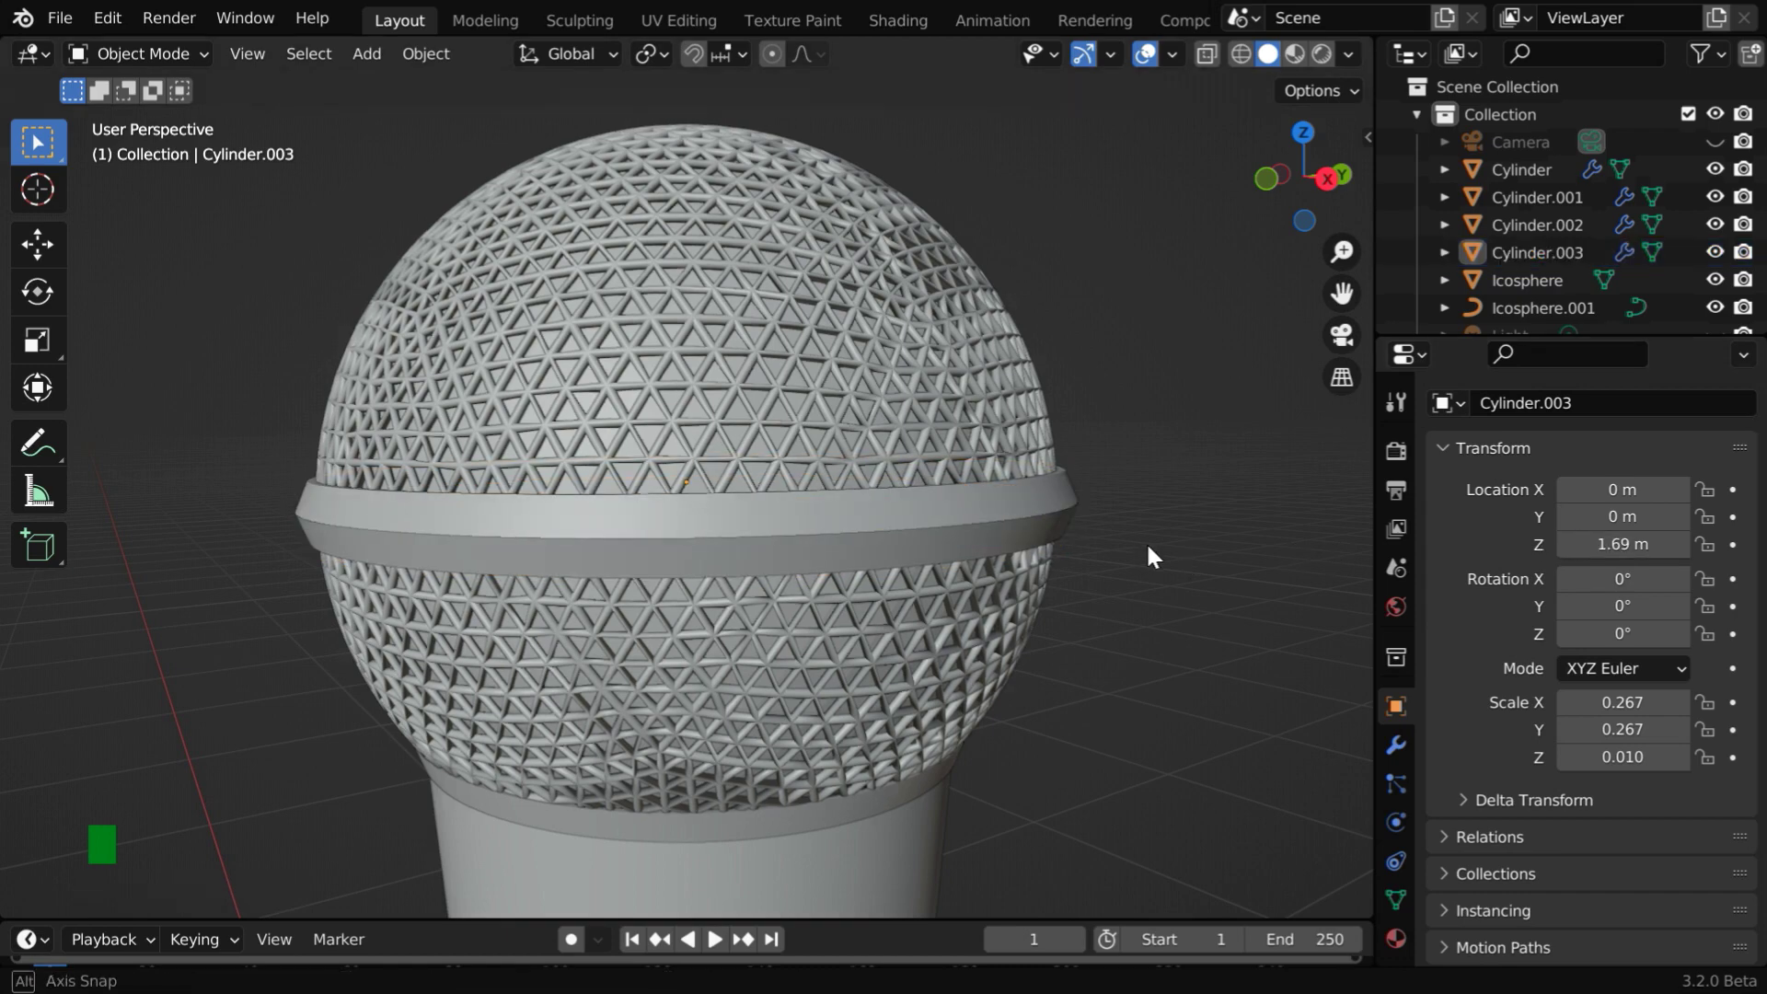
- Frame the whole microphone, then select the Cylinder handle and enter Edit Mode
middle_drag(1146, 543, 1041, 666)
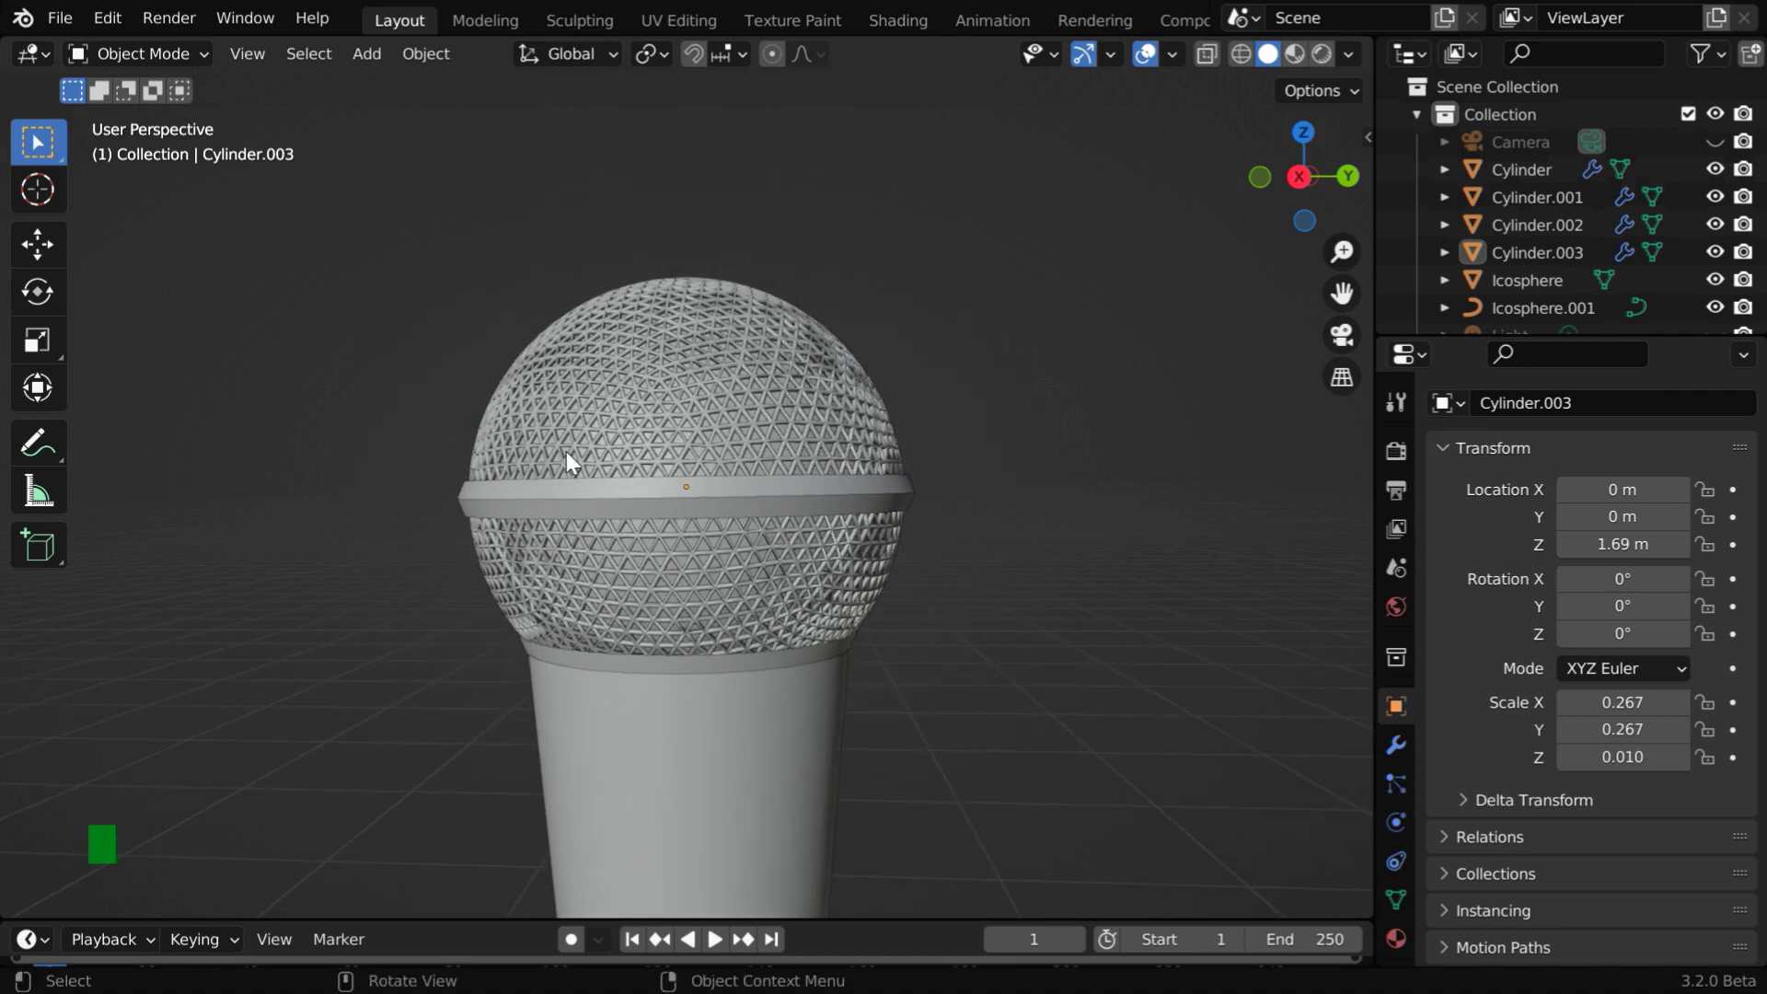
key(b)
drag(398, 412, 976, 748)
key(KP_Decimal)
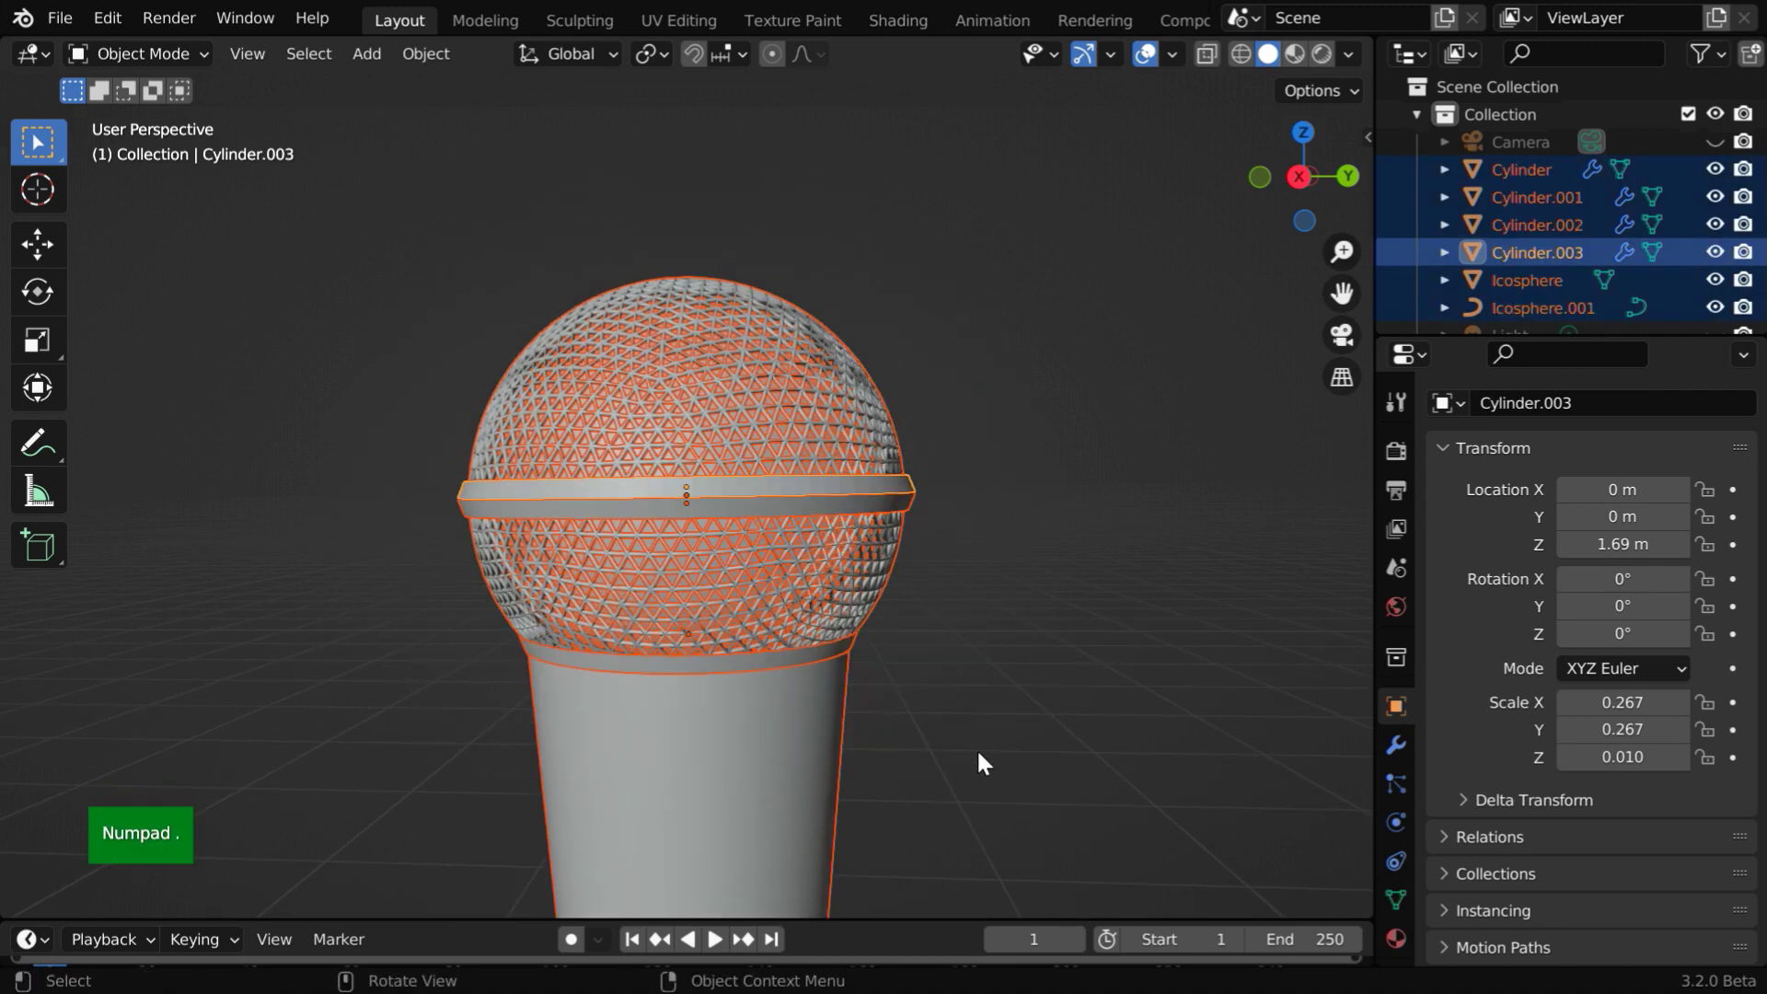
click(860, 660)
middle_drag(914, 639, 796, 614)
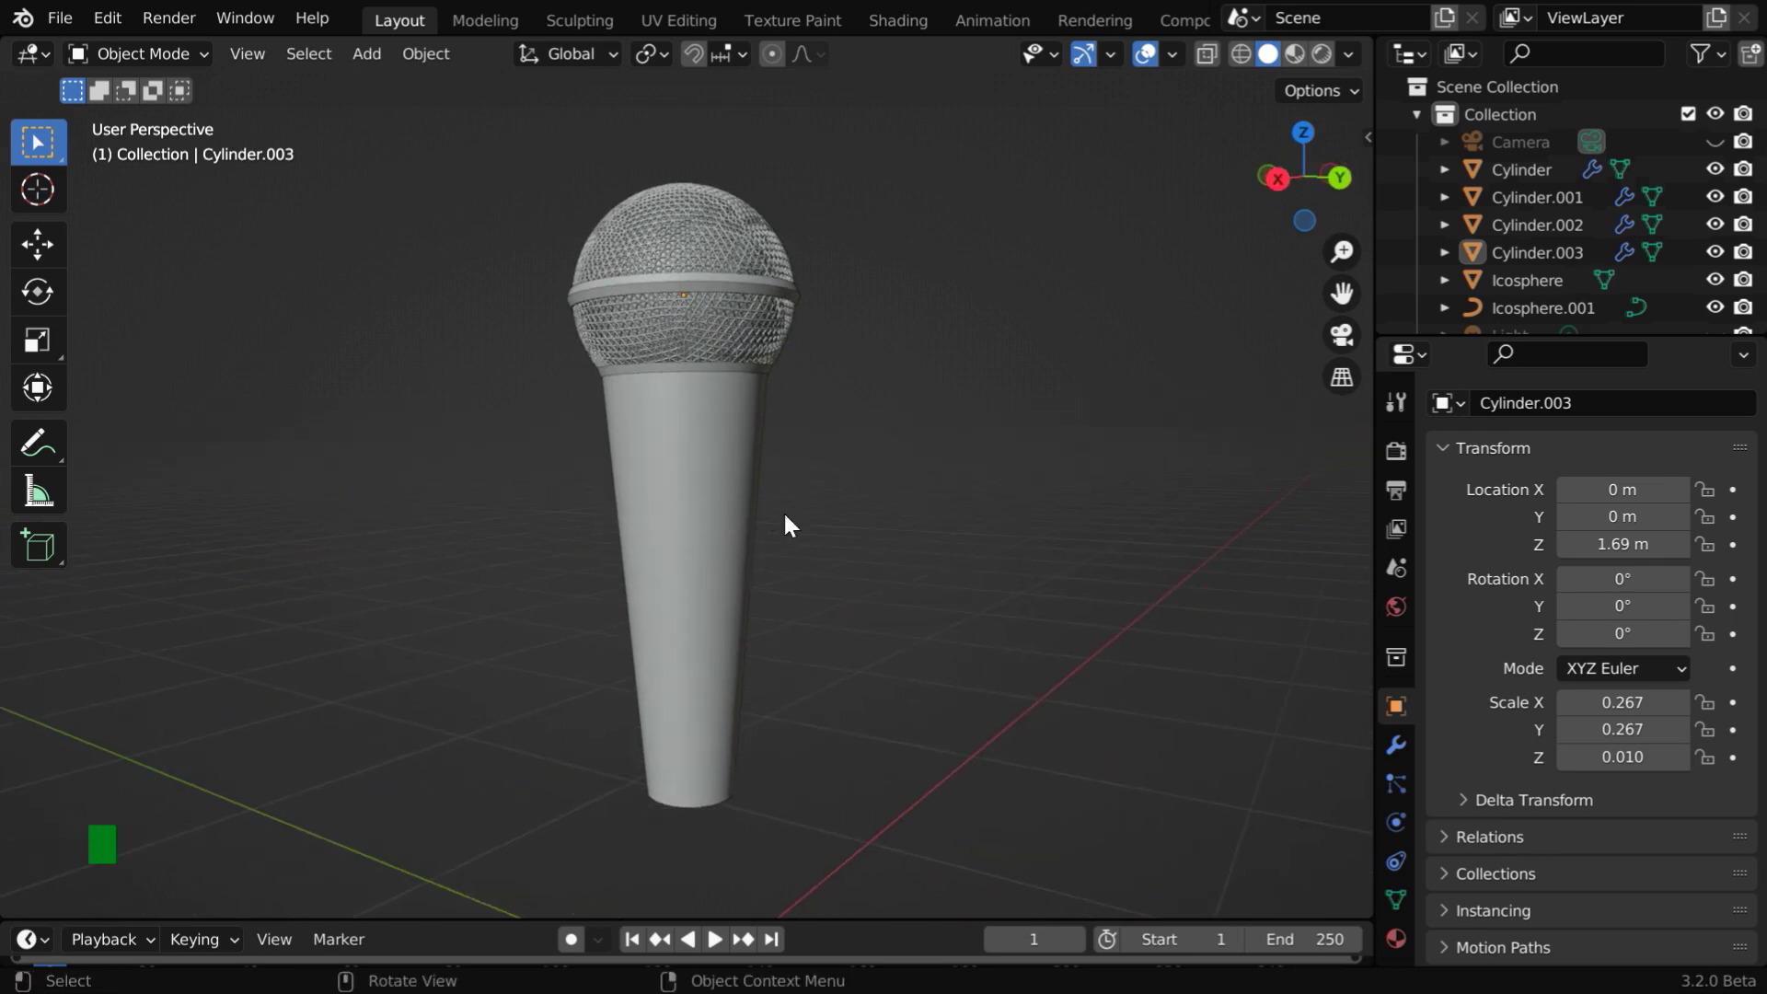
ctrl+middle_drag(839, 576, 850, 534)
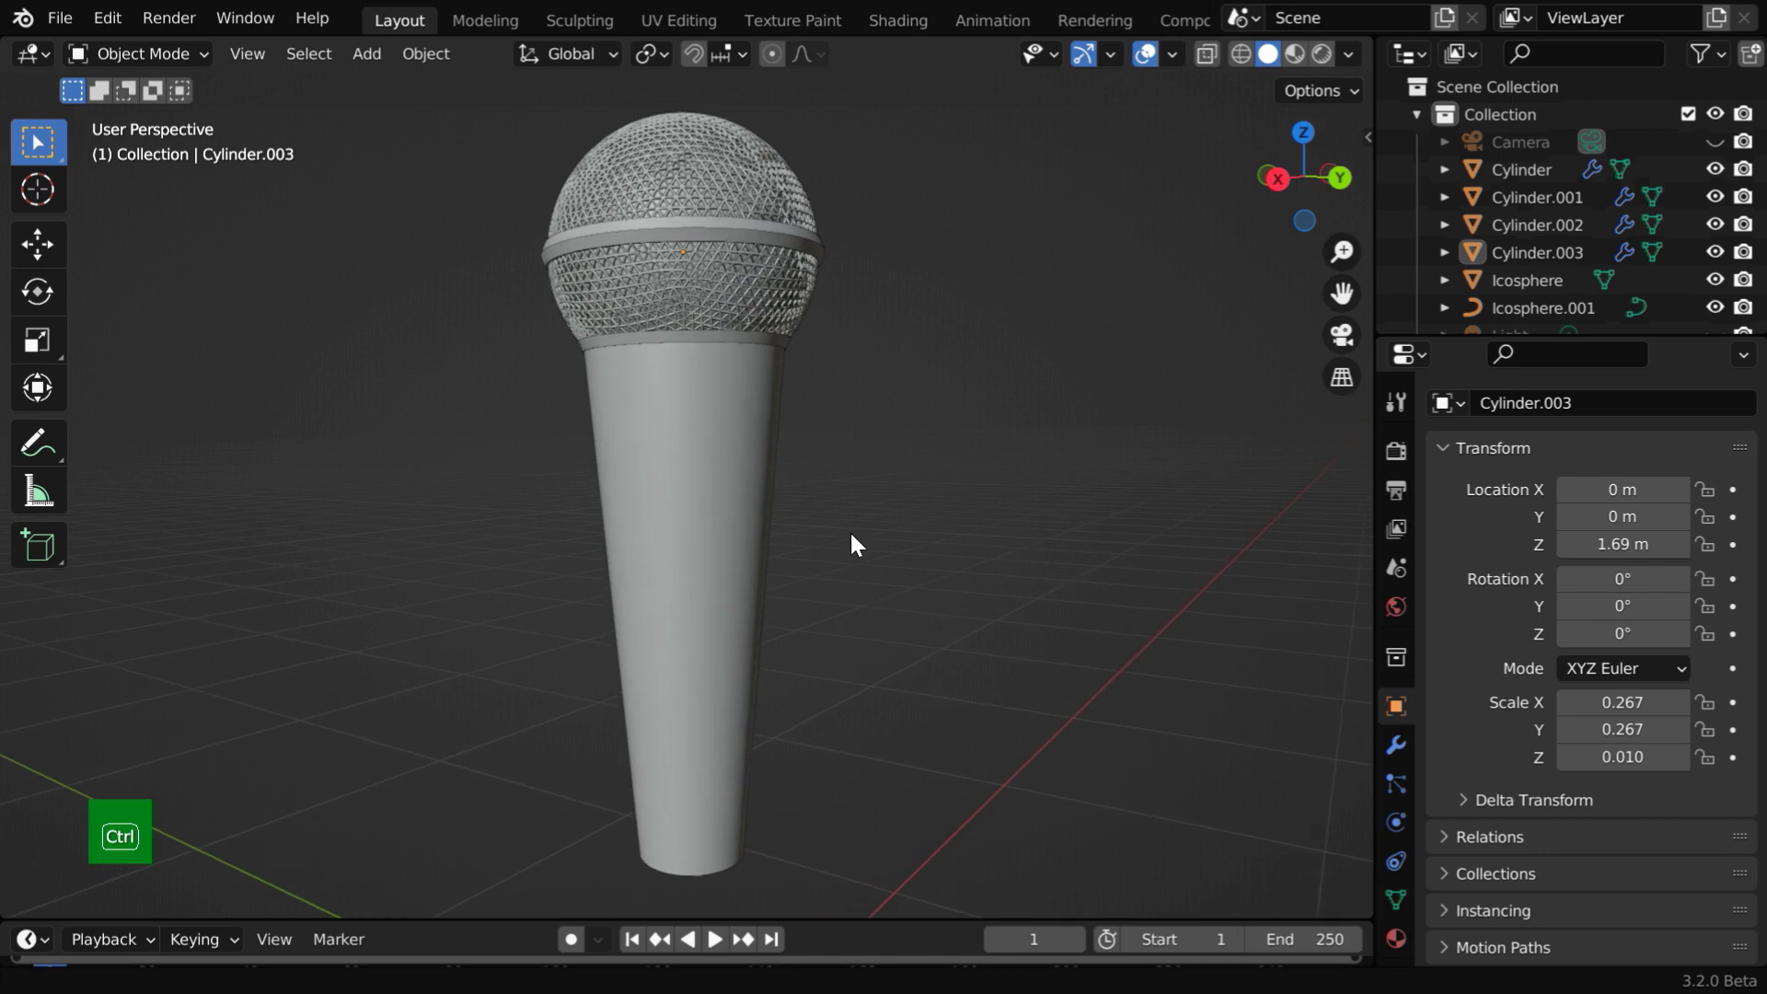
click(690, 572)
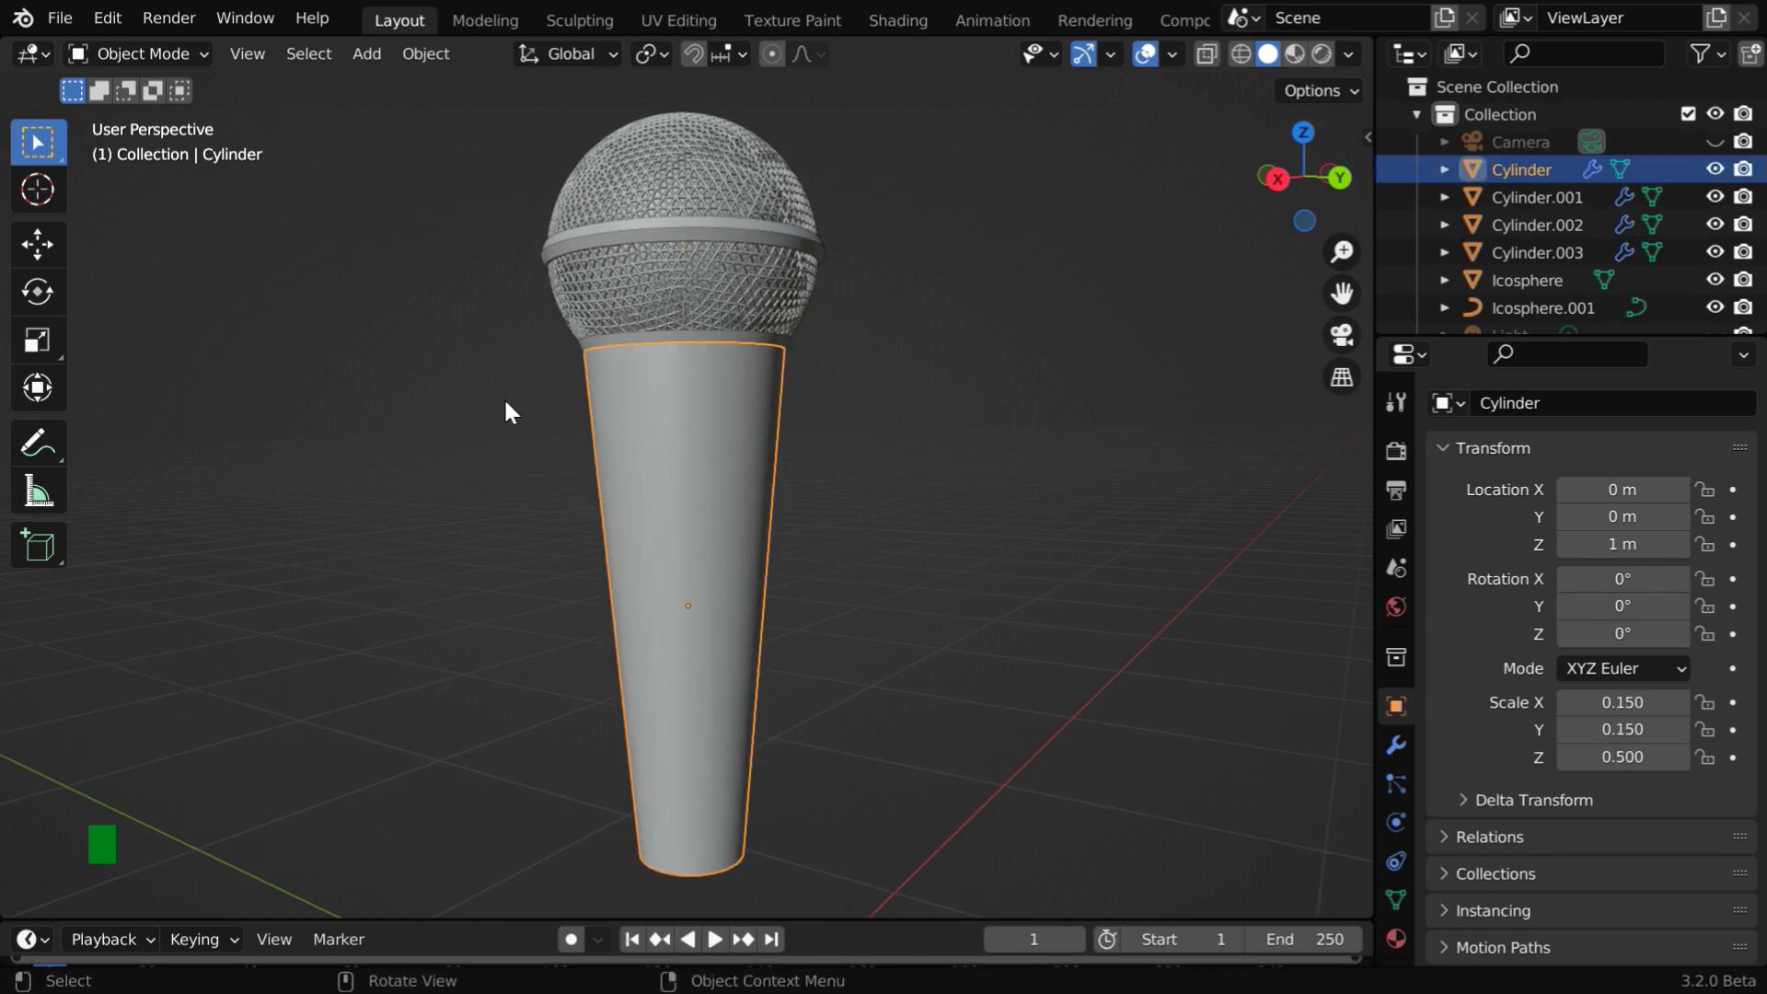
click(184, 57)
click(186, 112)
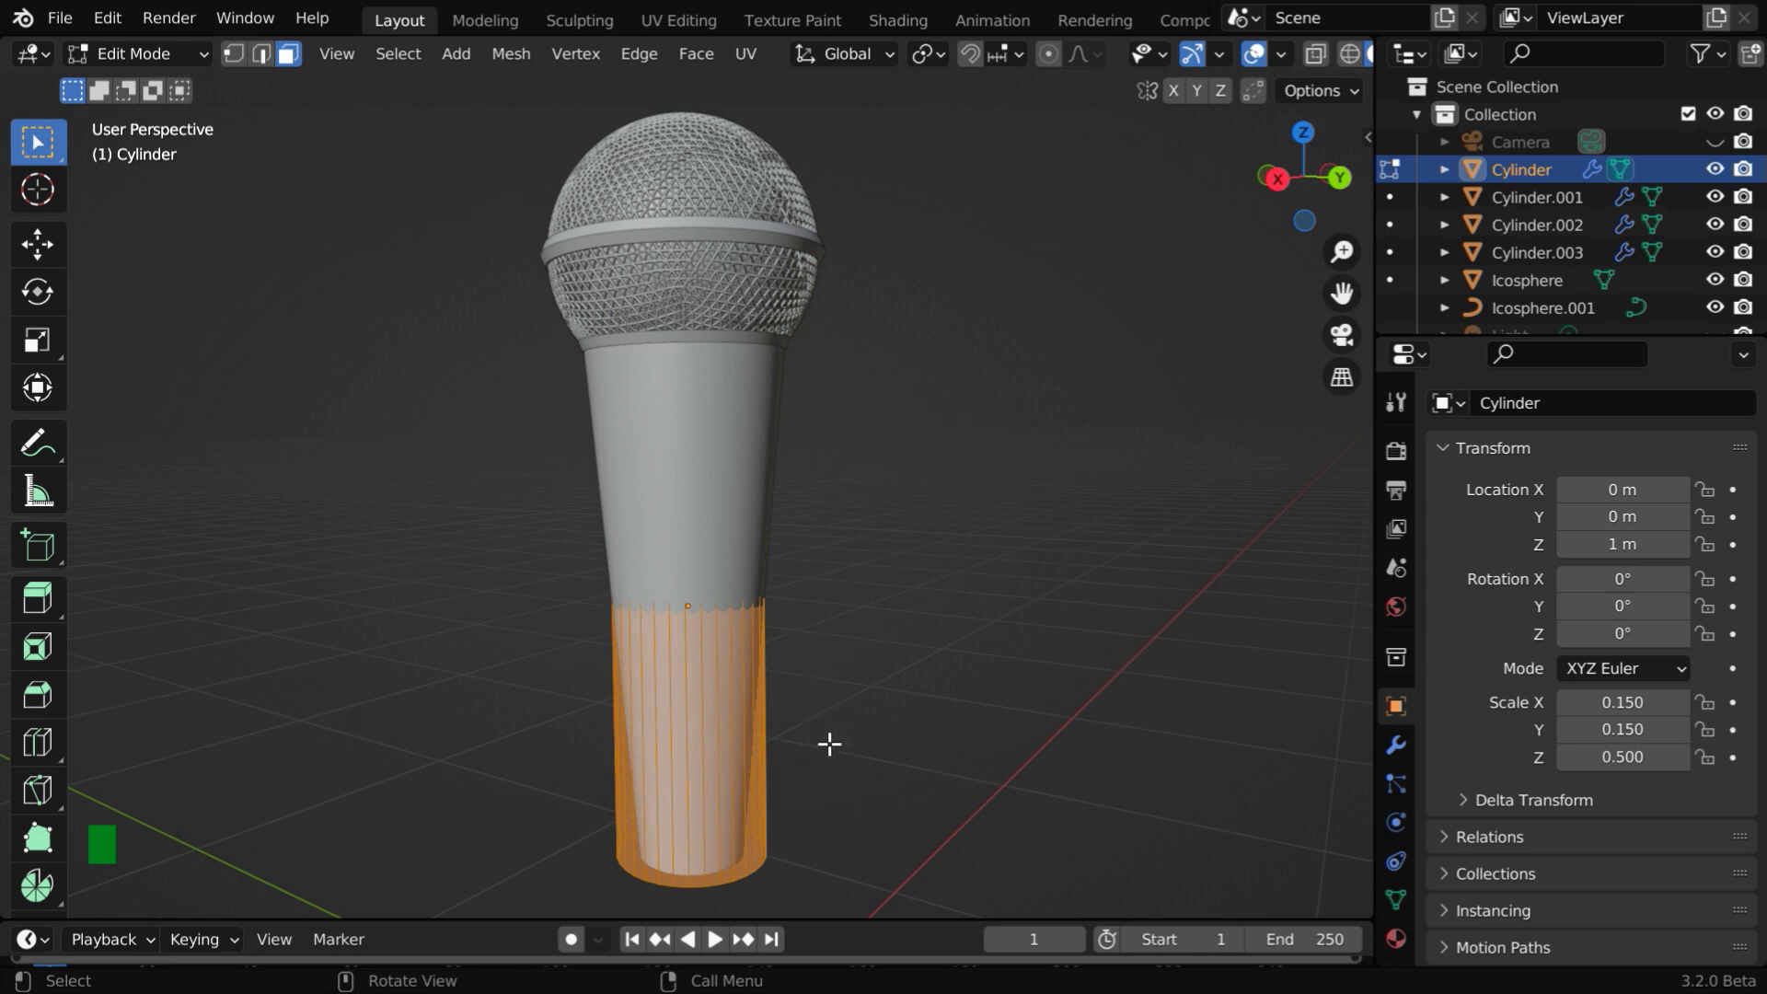
- Hide the handle's taper modifier in the viewport and cut an edge loop slid -0.45
click(1392, 749)
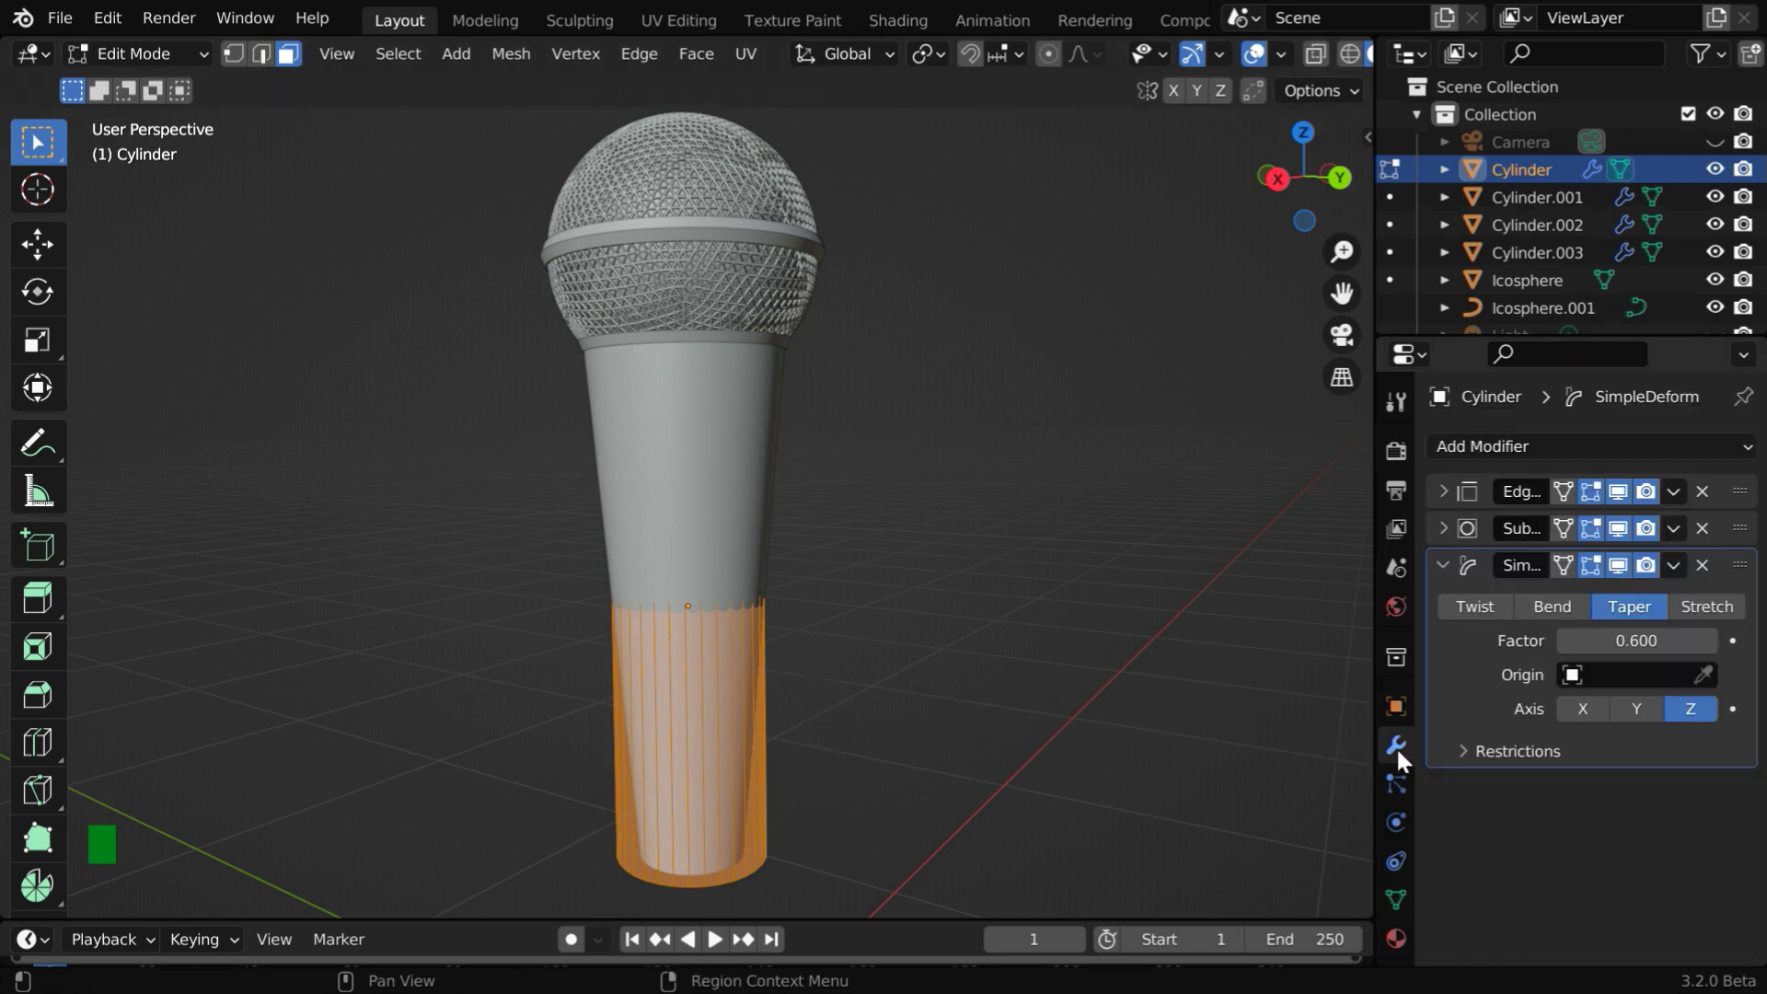
click(1617, 567)
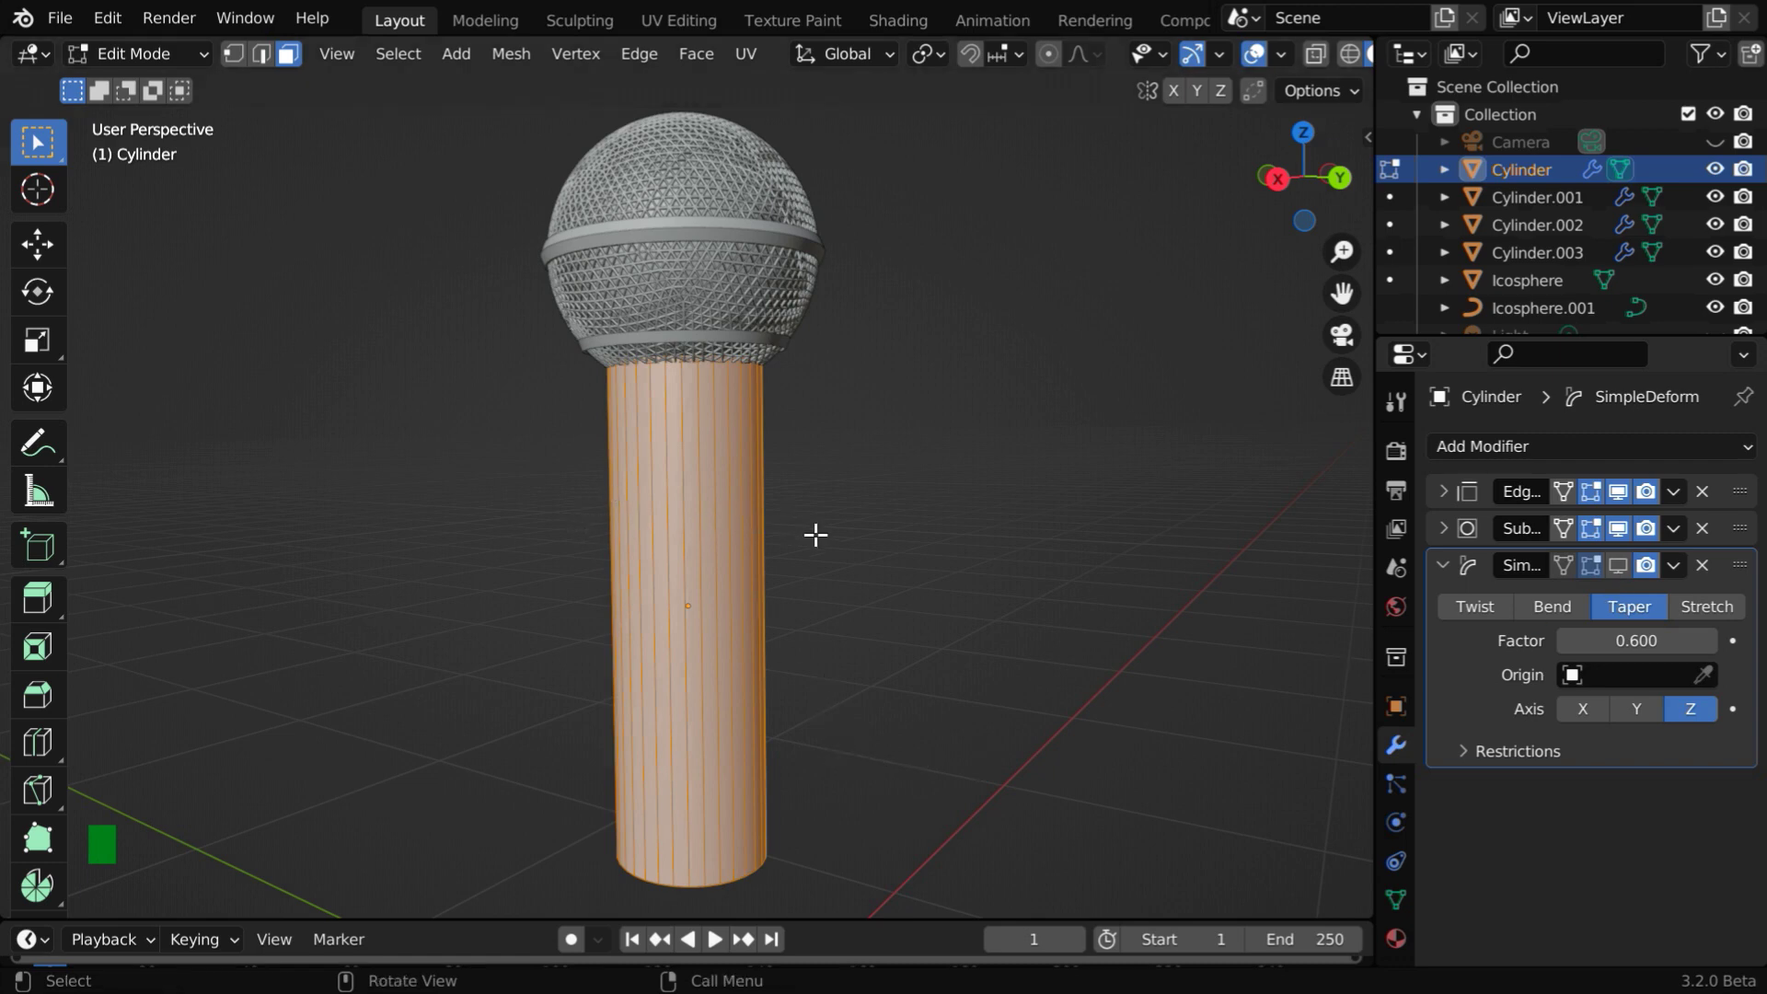
click(47, 753)
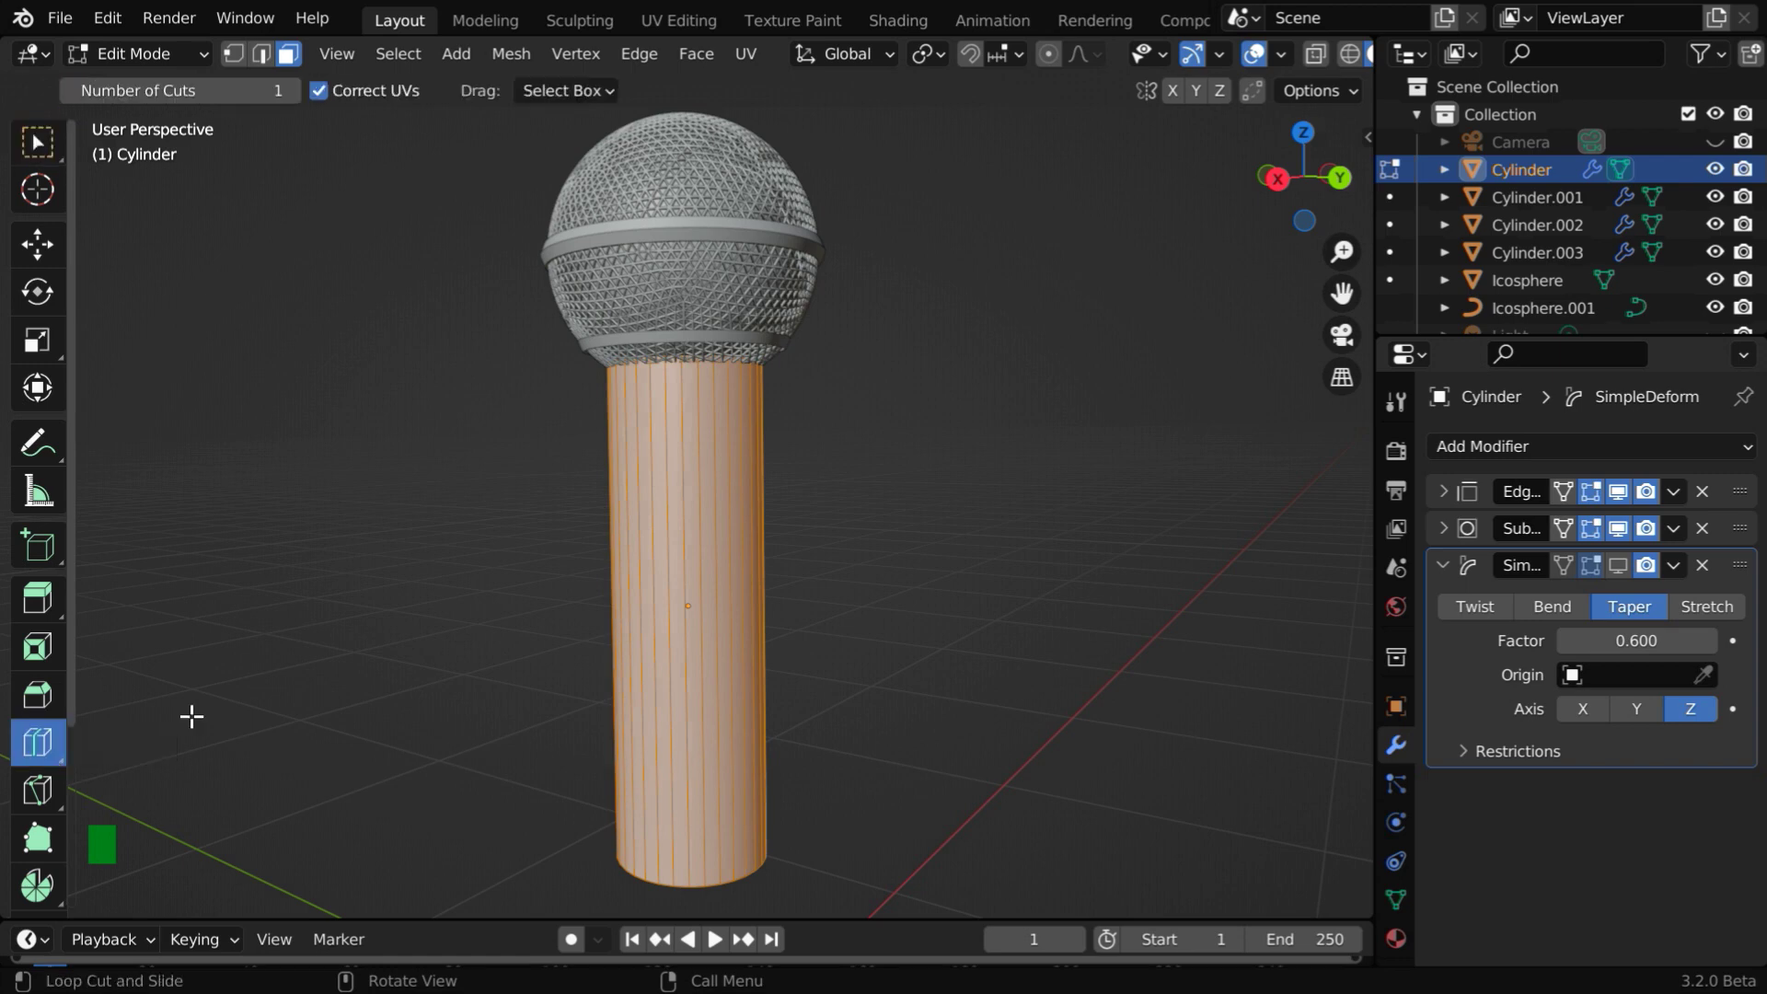
click(663, 635)
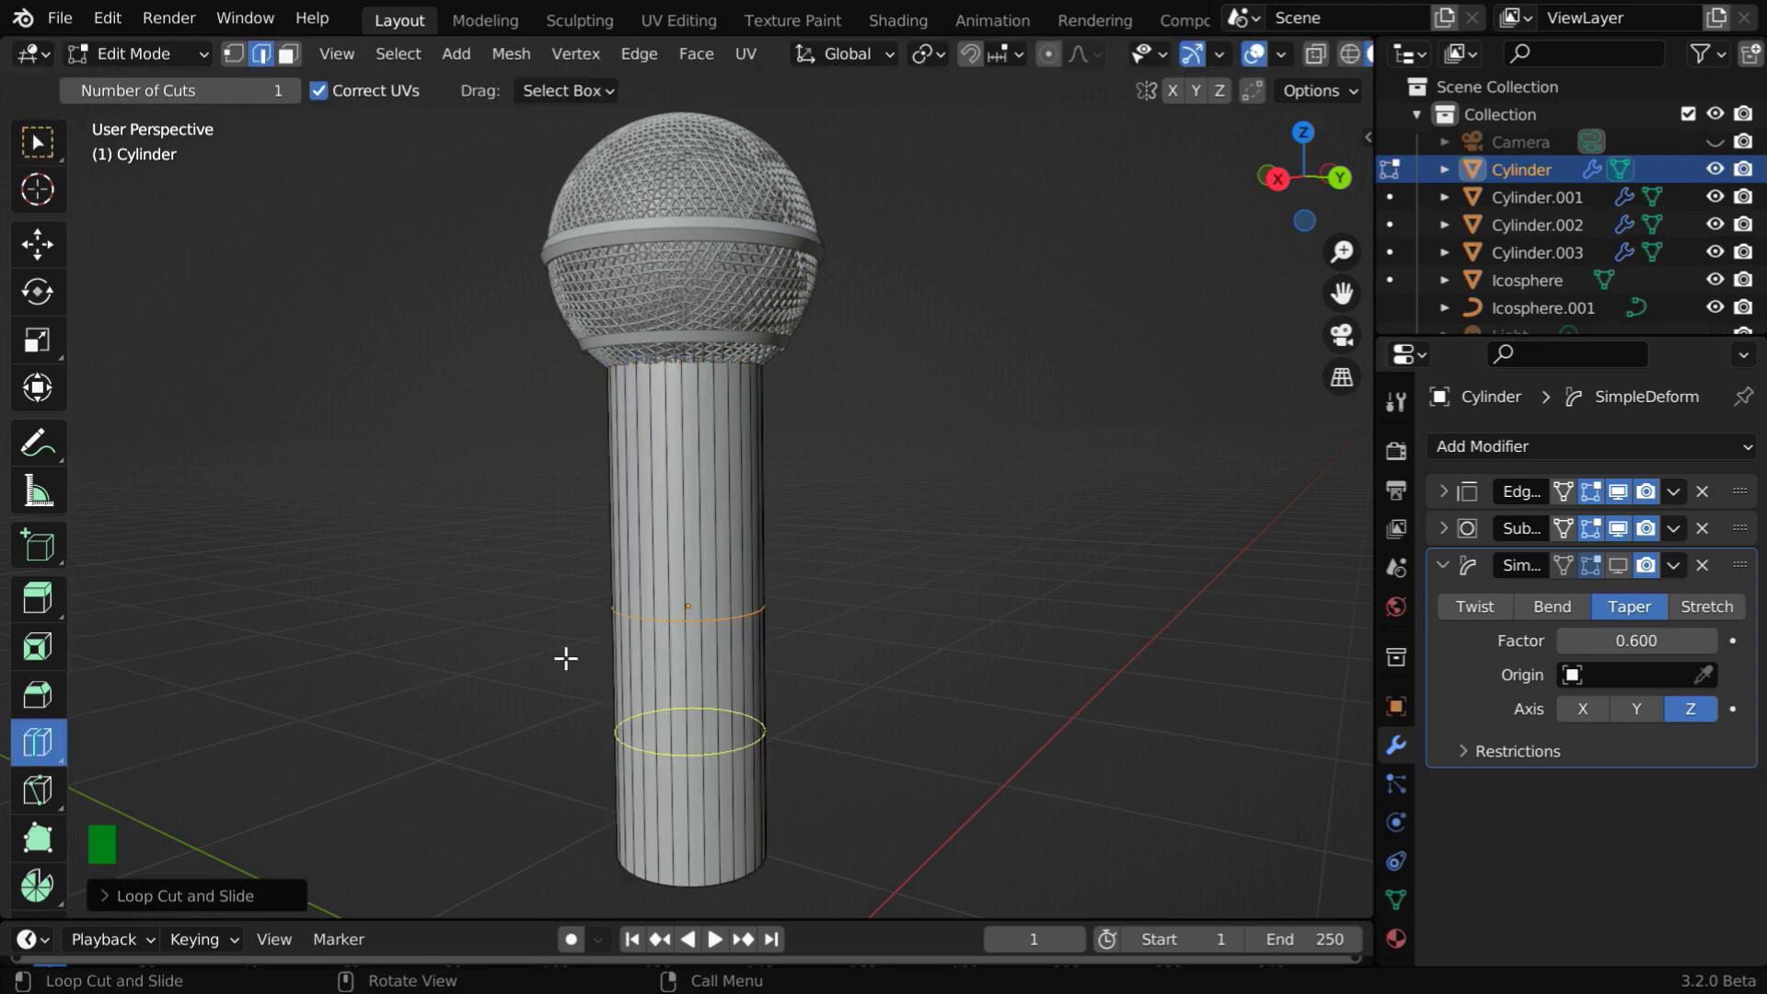
click(103, 895)
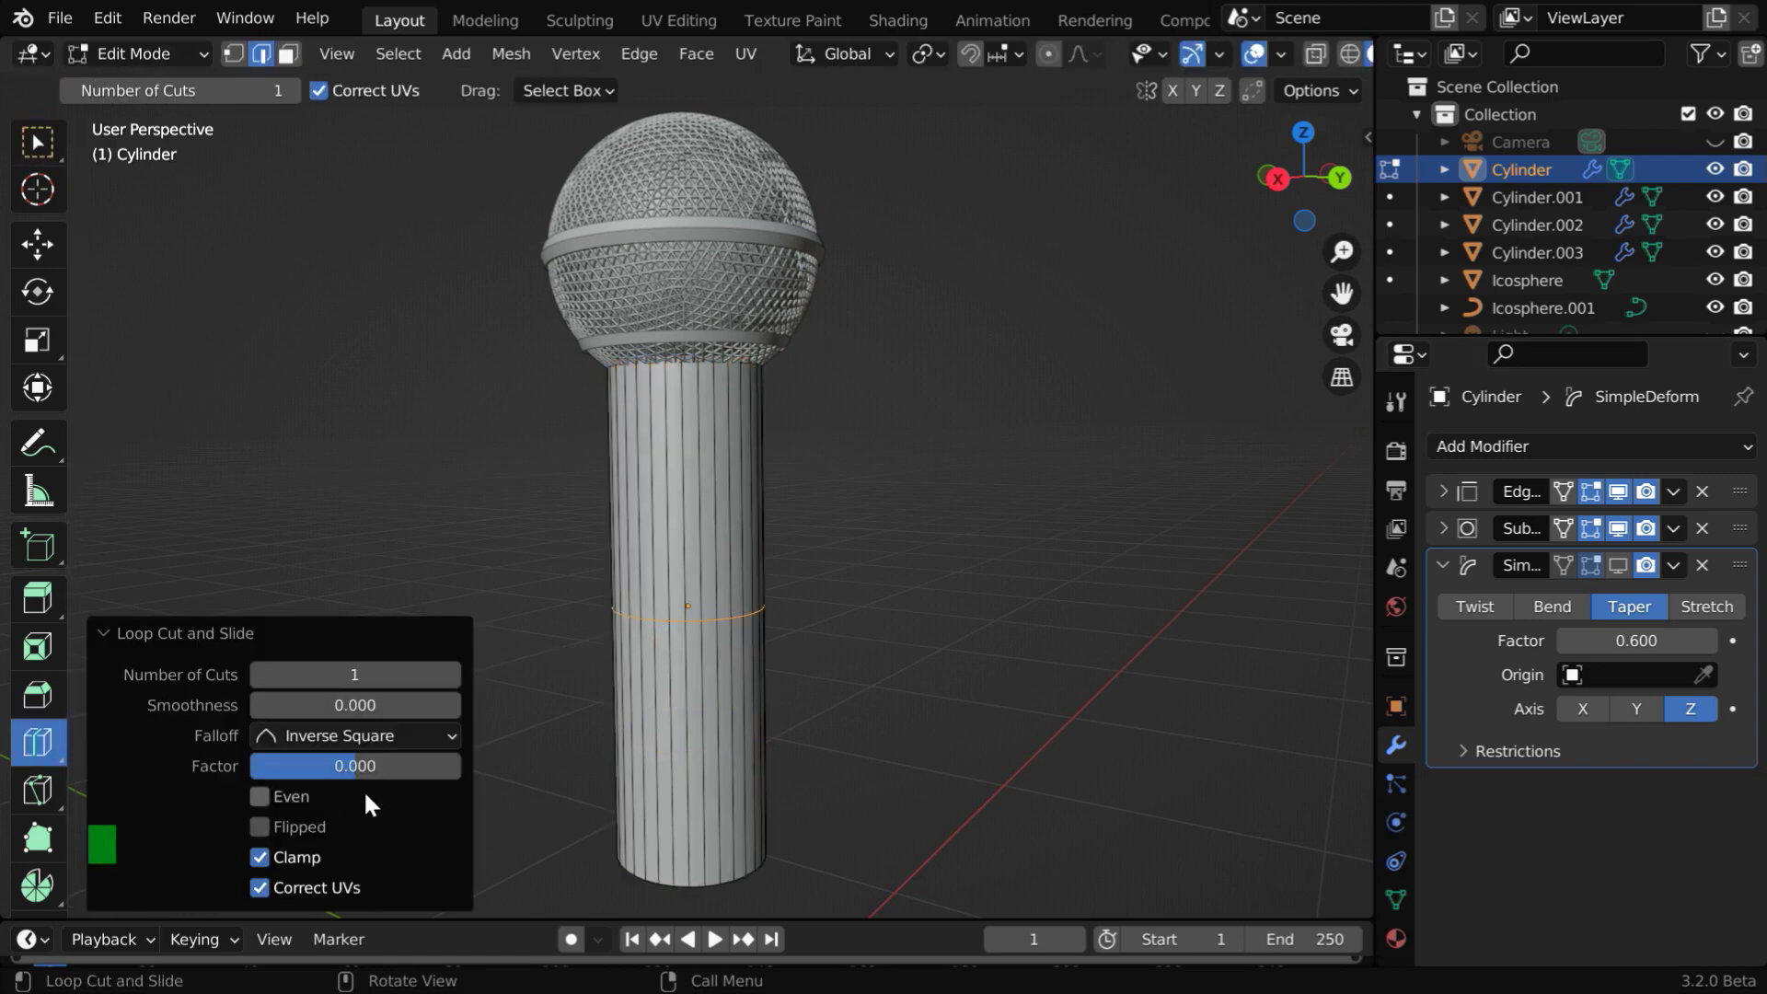
click(401, 768)
text(-)
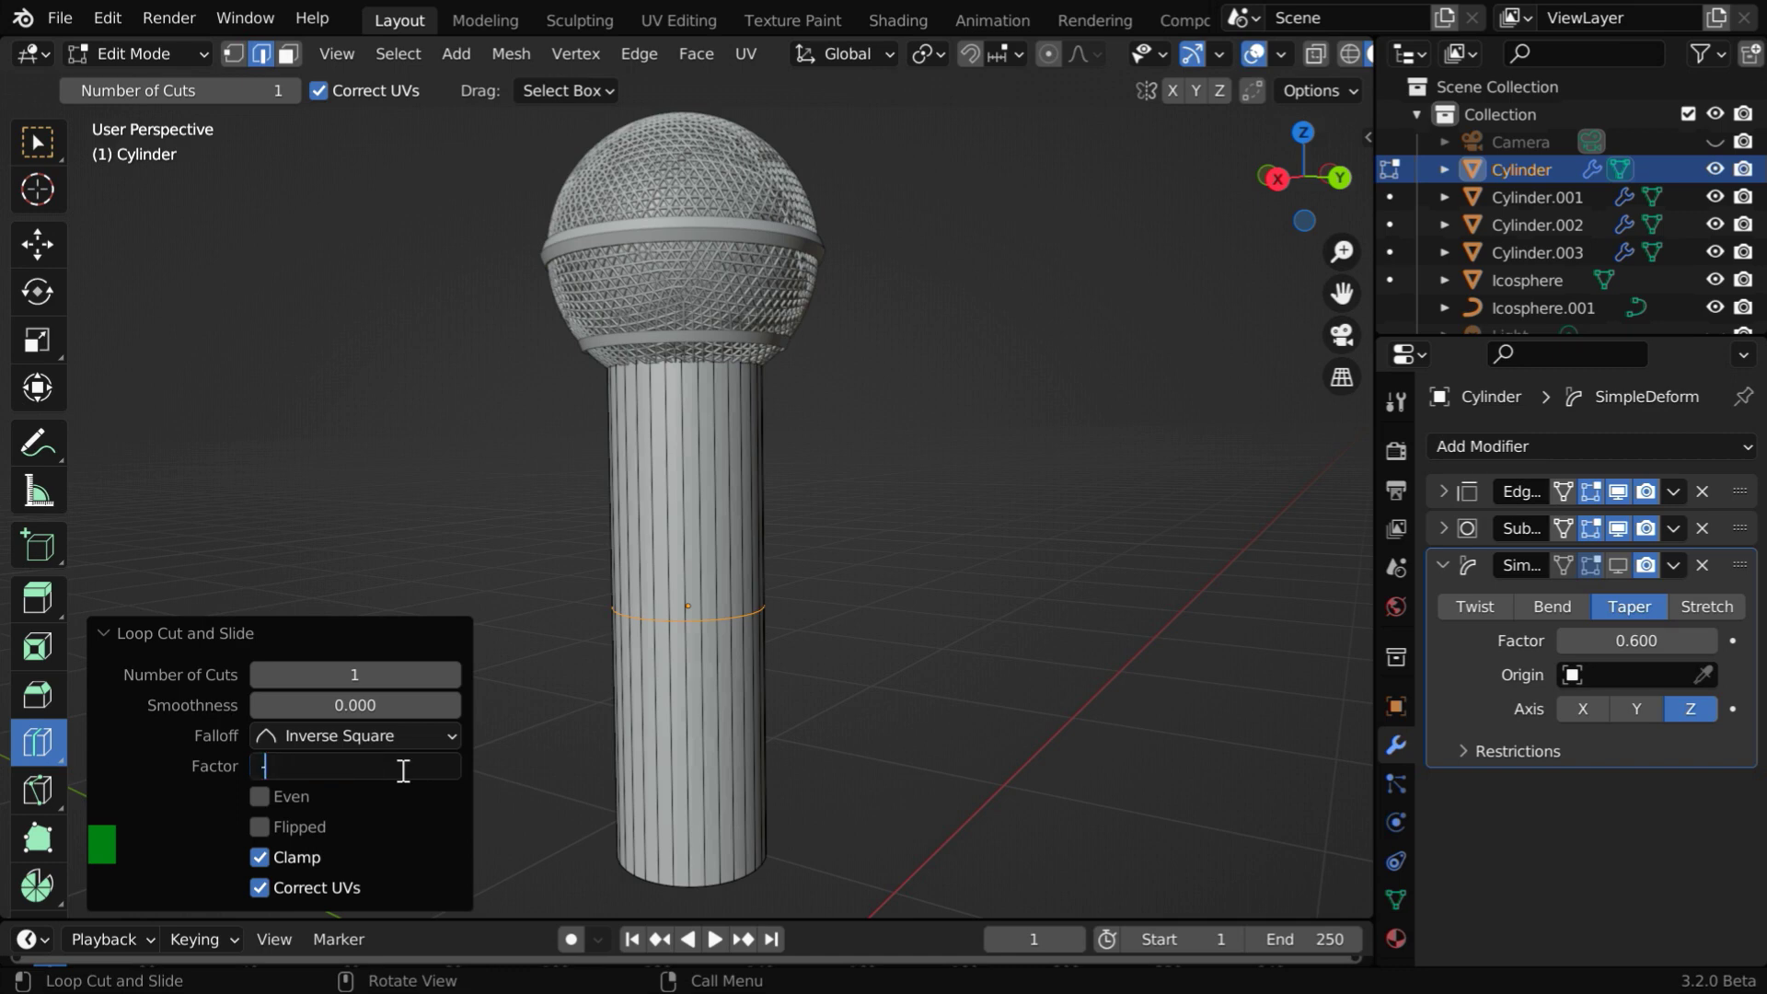
text(0.45)
key(Return)
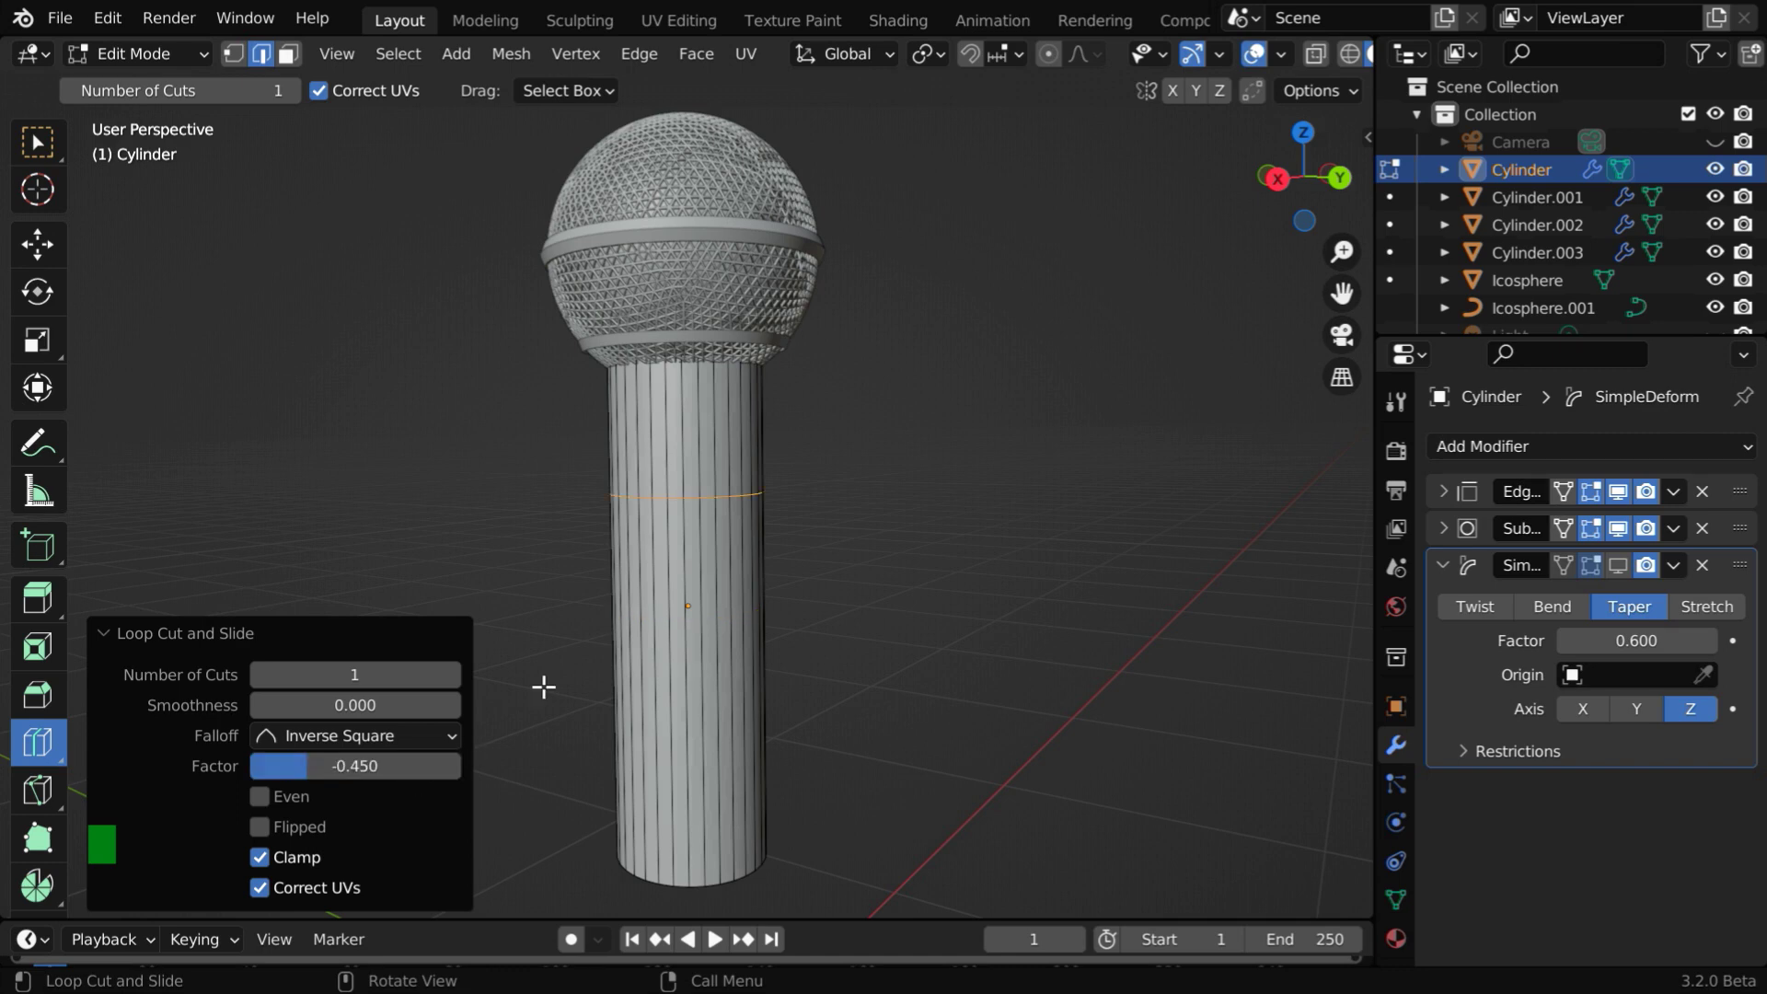
scroll(770, 520, up, 4)
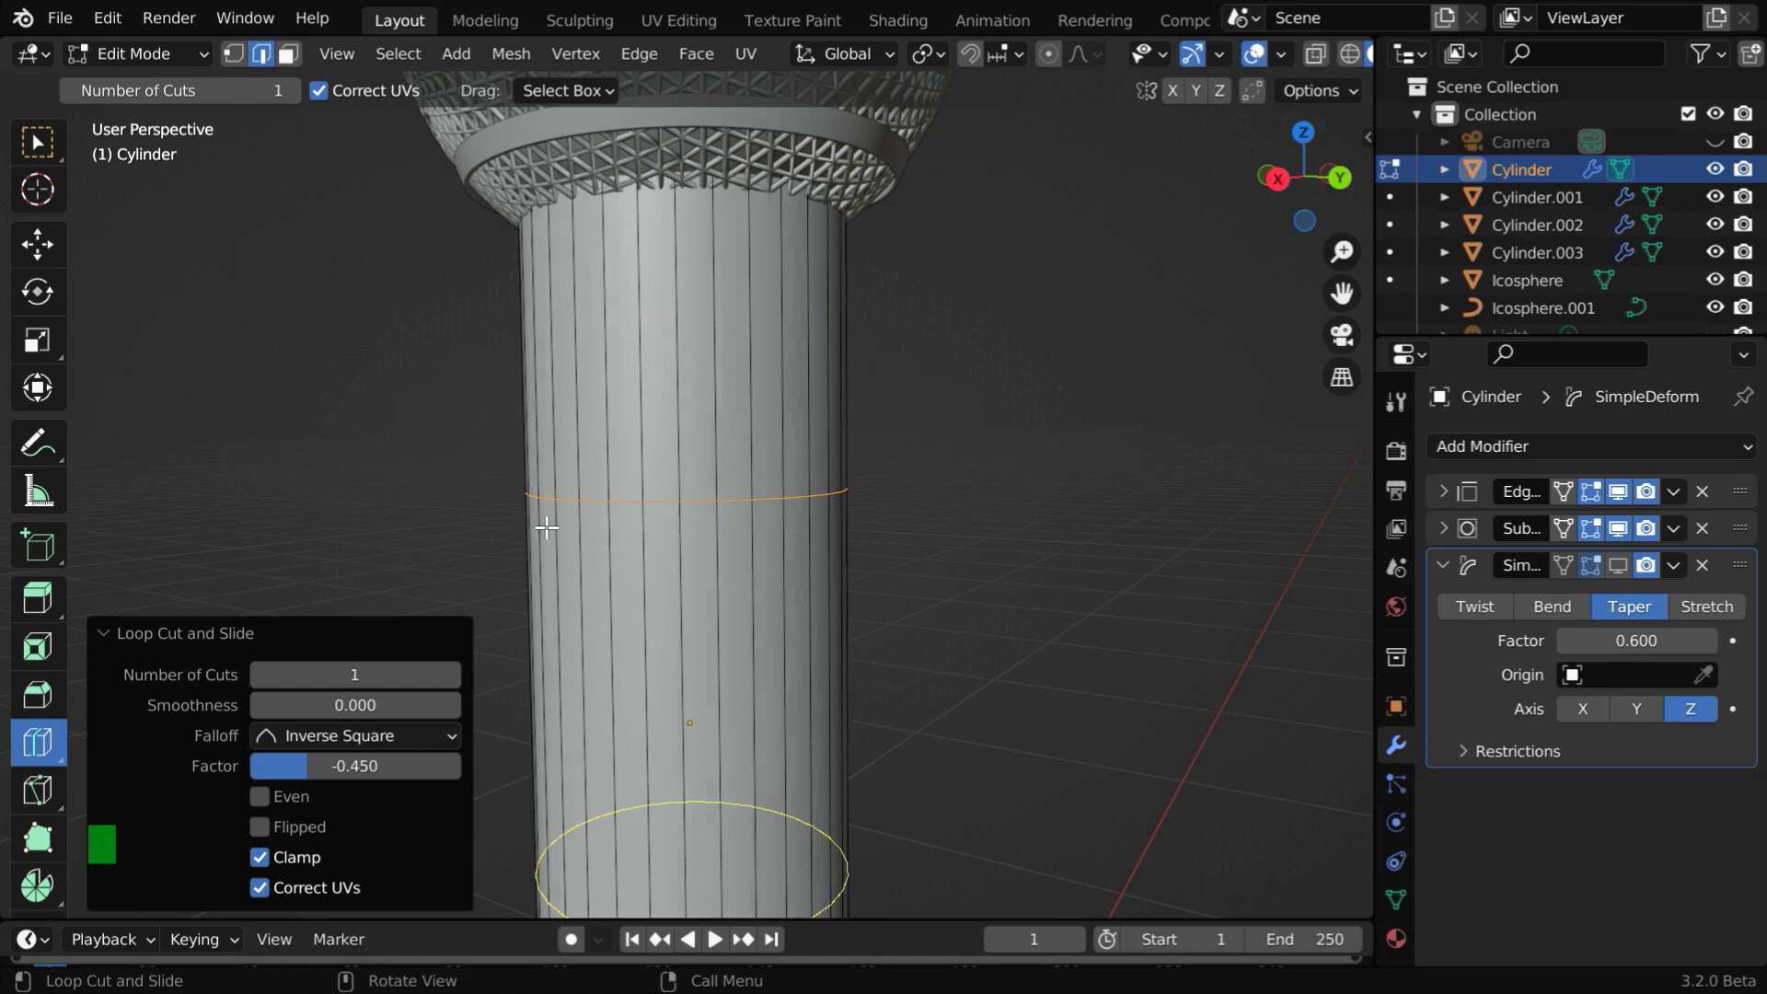
- Cut a second edge loop with slide factor -0.97, beside the existing loop
click(774, 763)
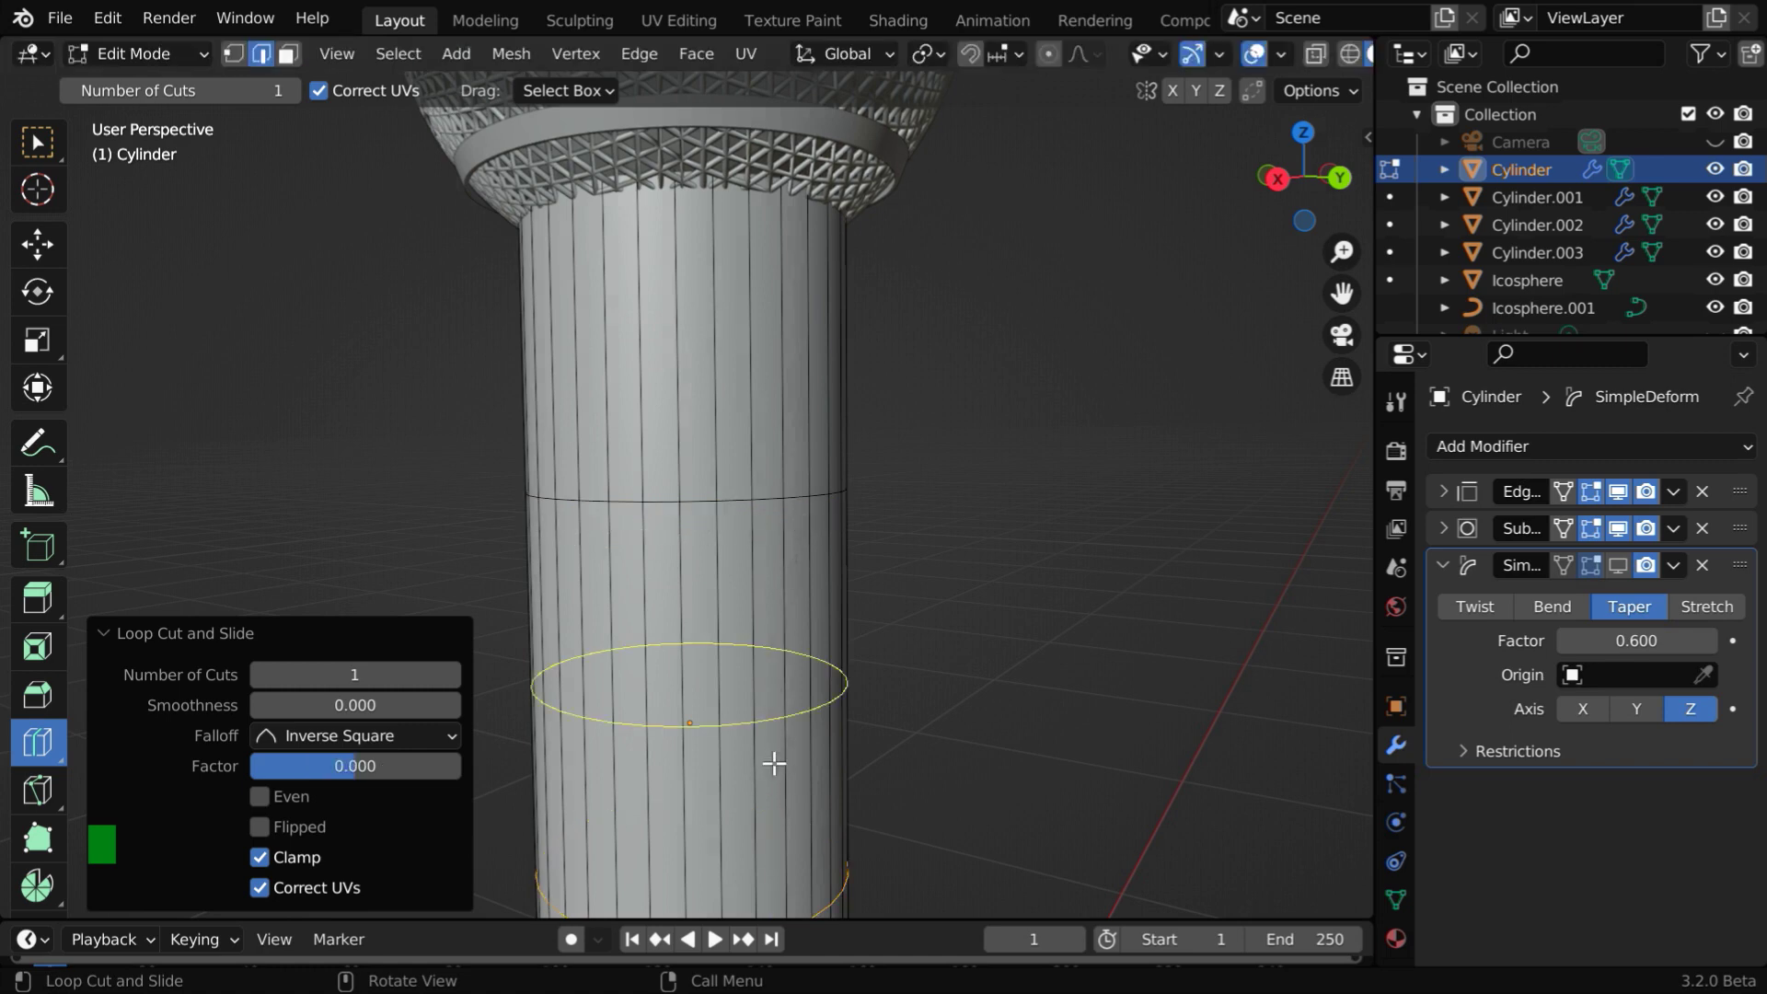
click(421, 767)
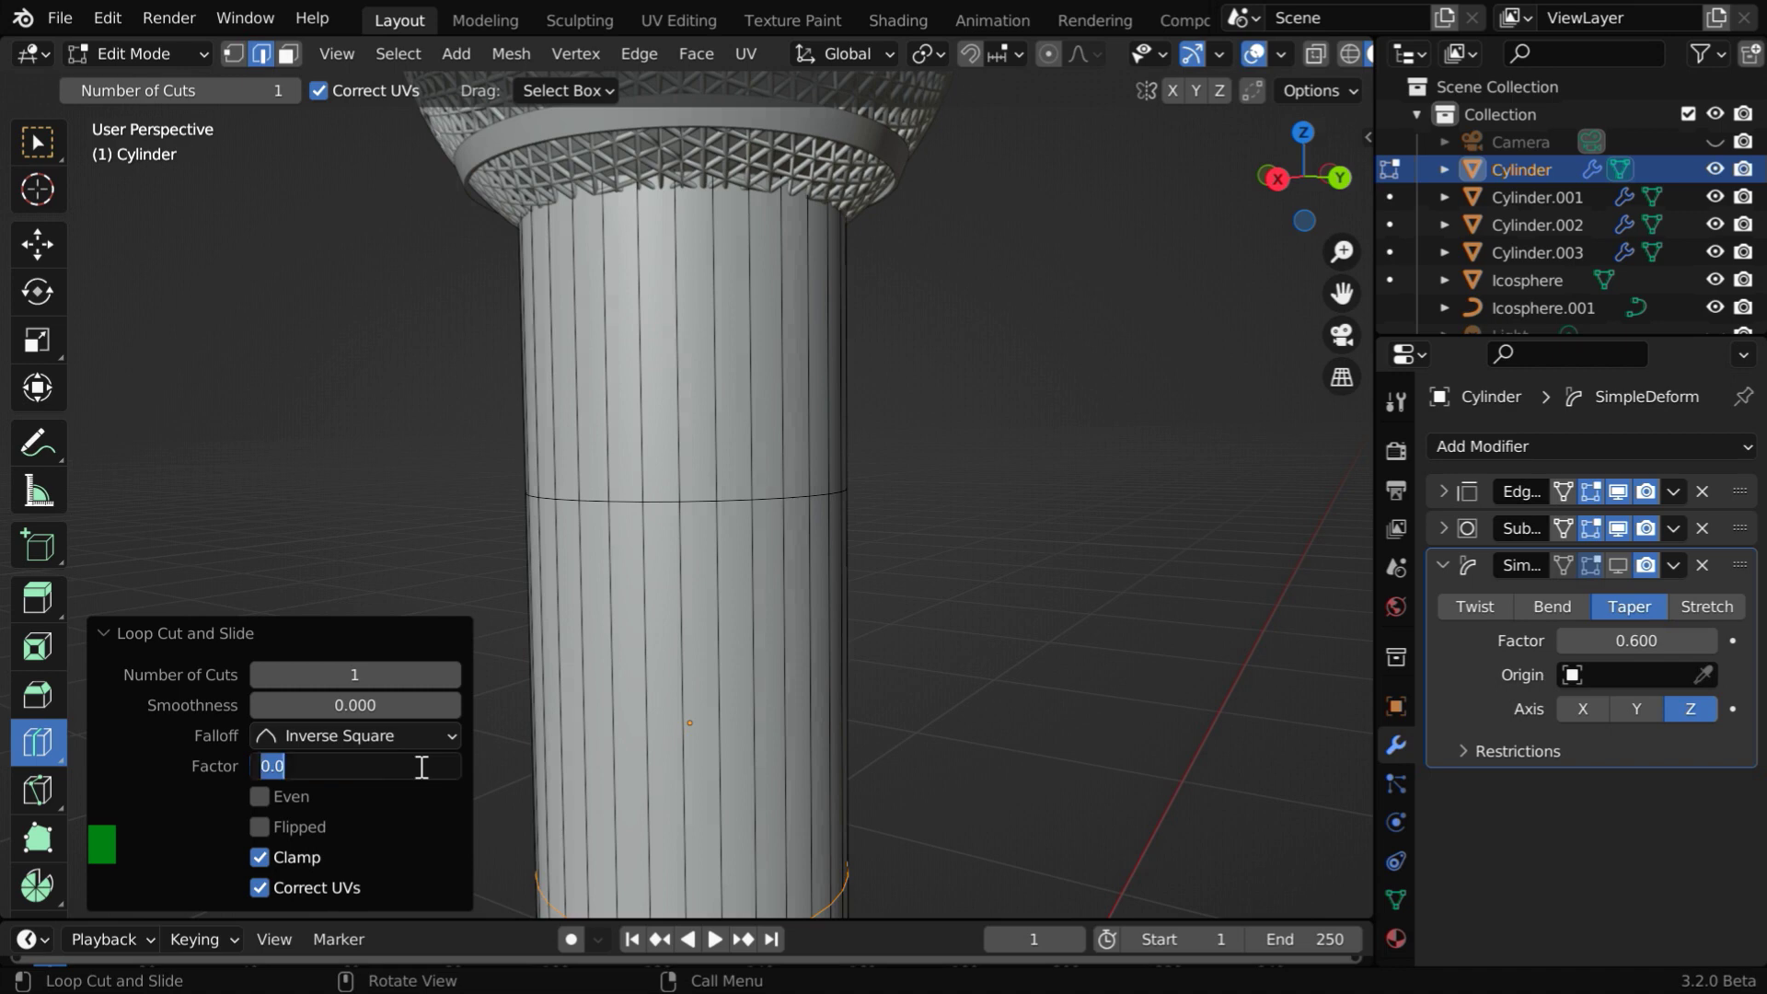
text(-.97)
key(Return)
click(113, 633)
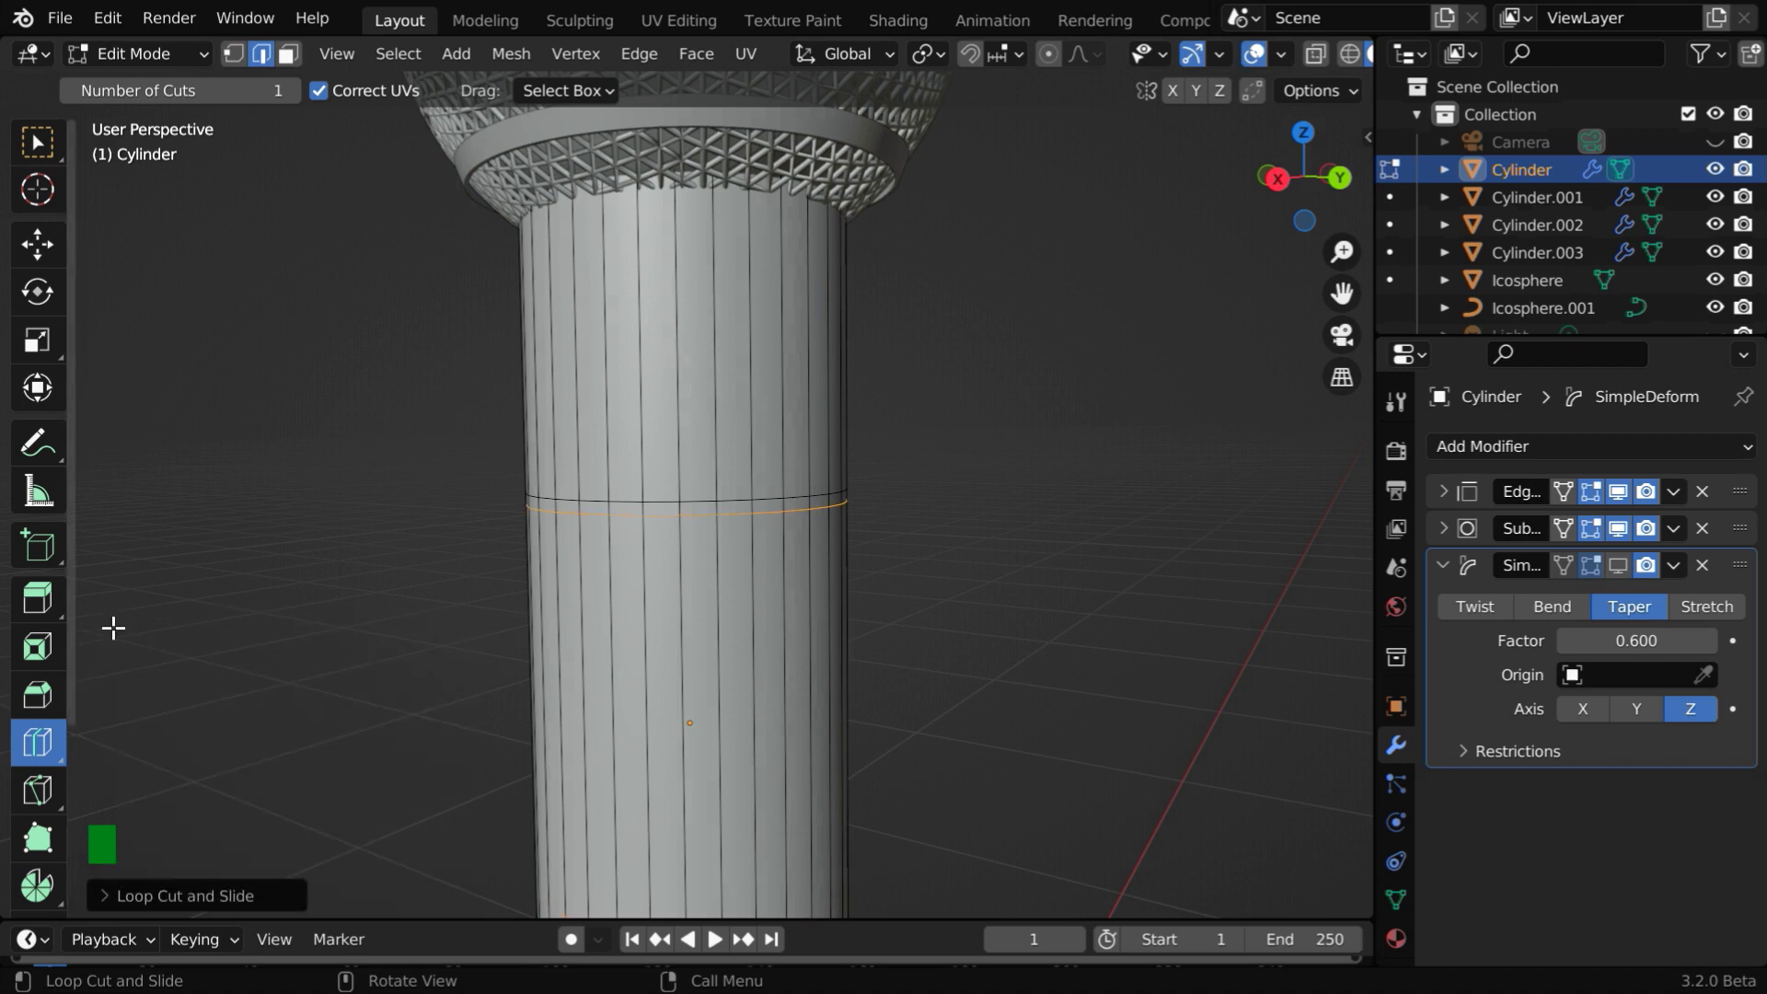
click(42, 145)
scroll(795, 521, up, 2)
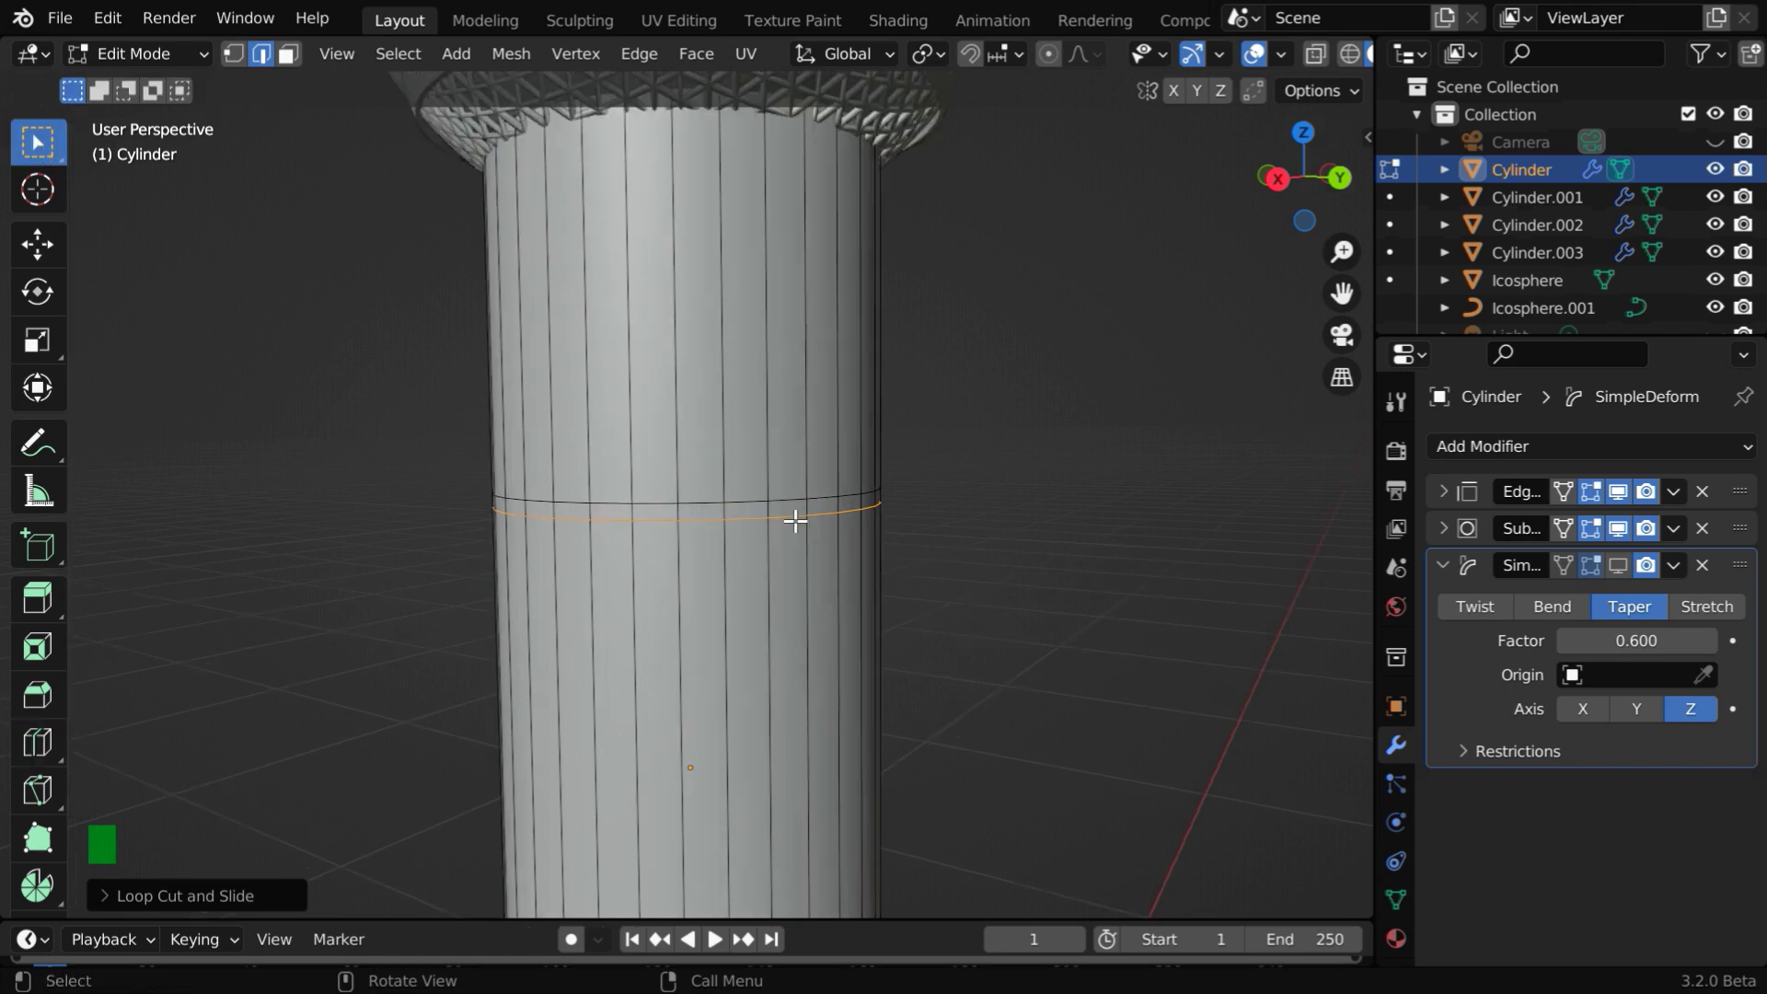
scroll(795, 521, up, 2)
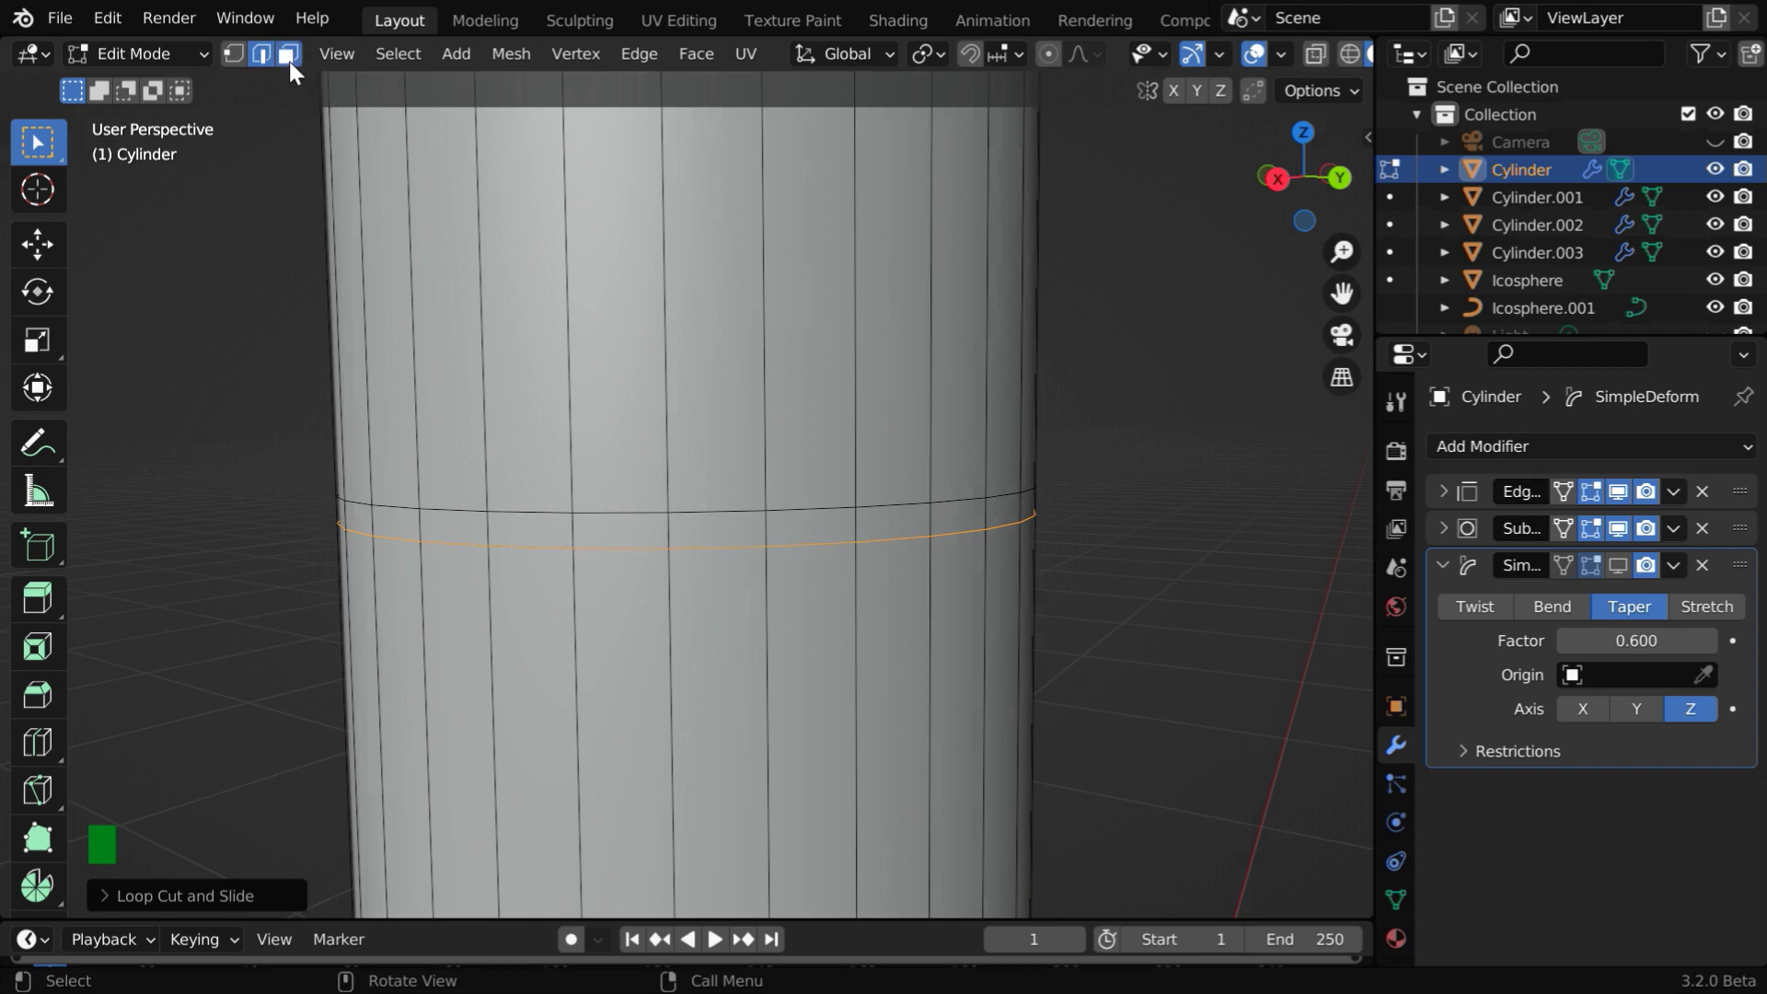
- Select the face ring between the two close loops, extrude it and scale it to 0.97
click(289, 61)
click(588, 532)
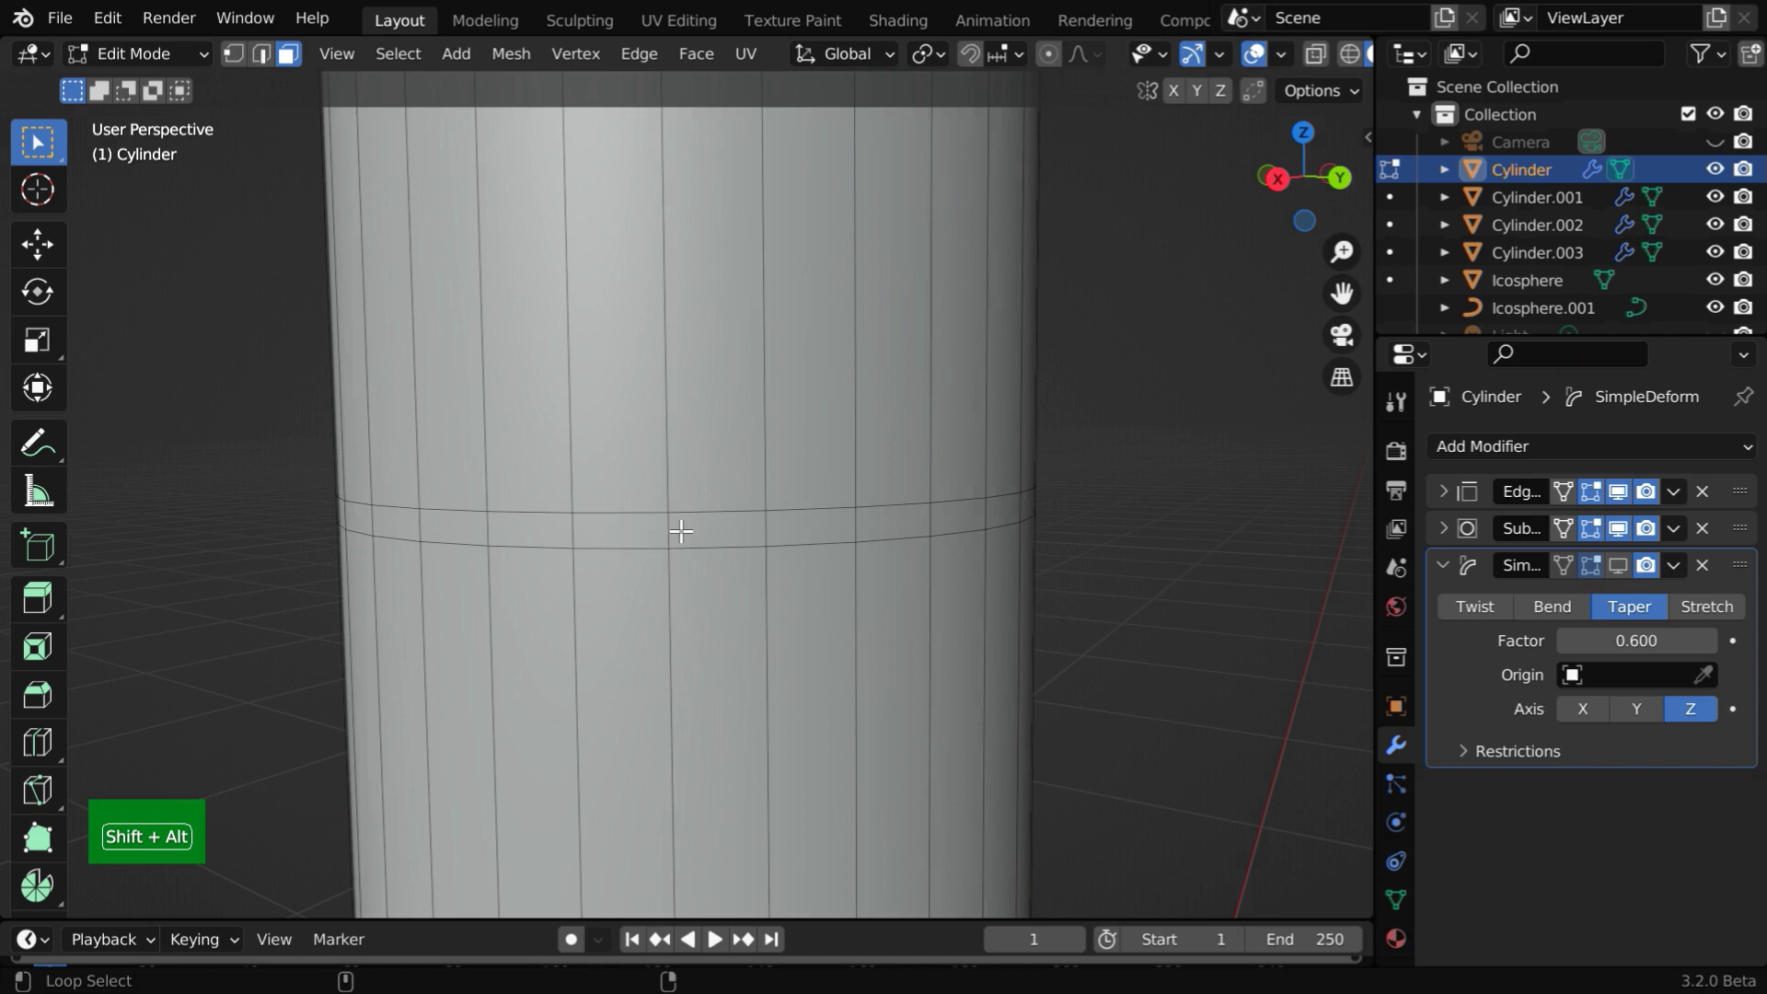
alt+shift+click(681, 531)
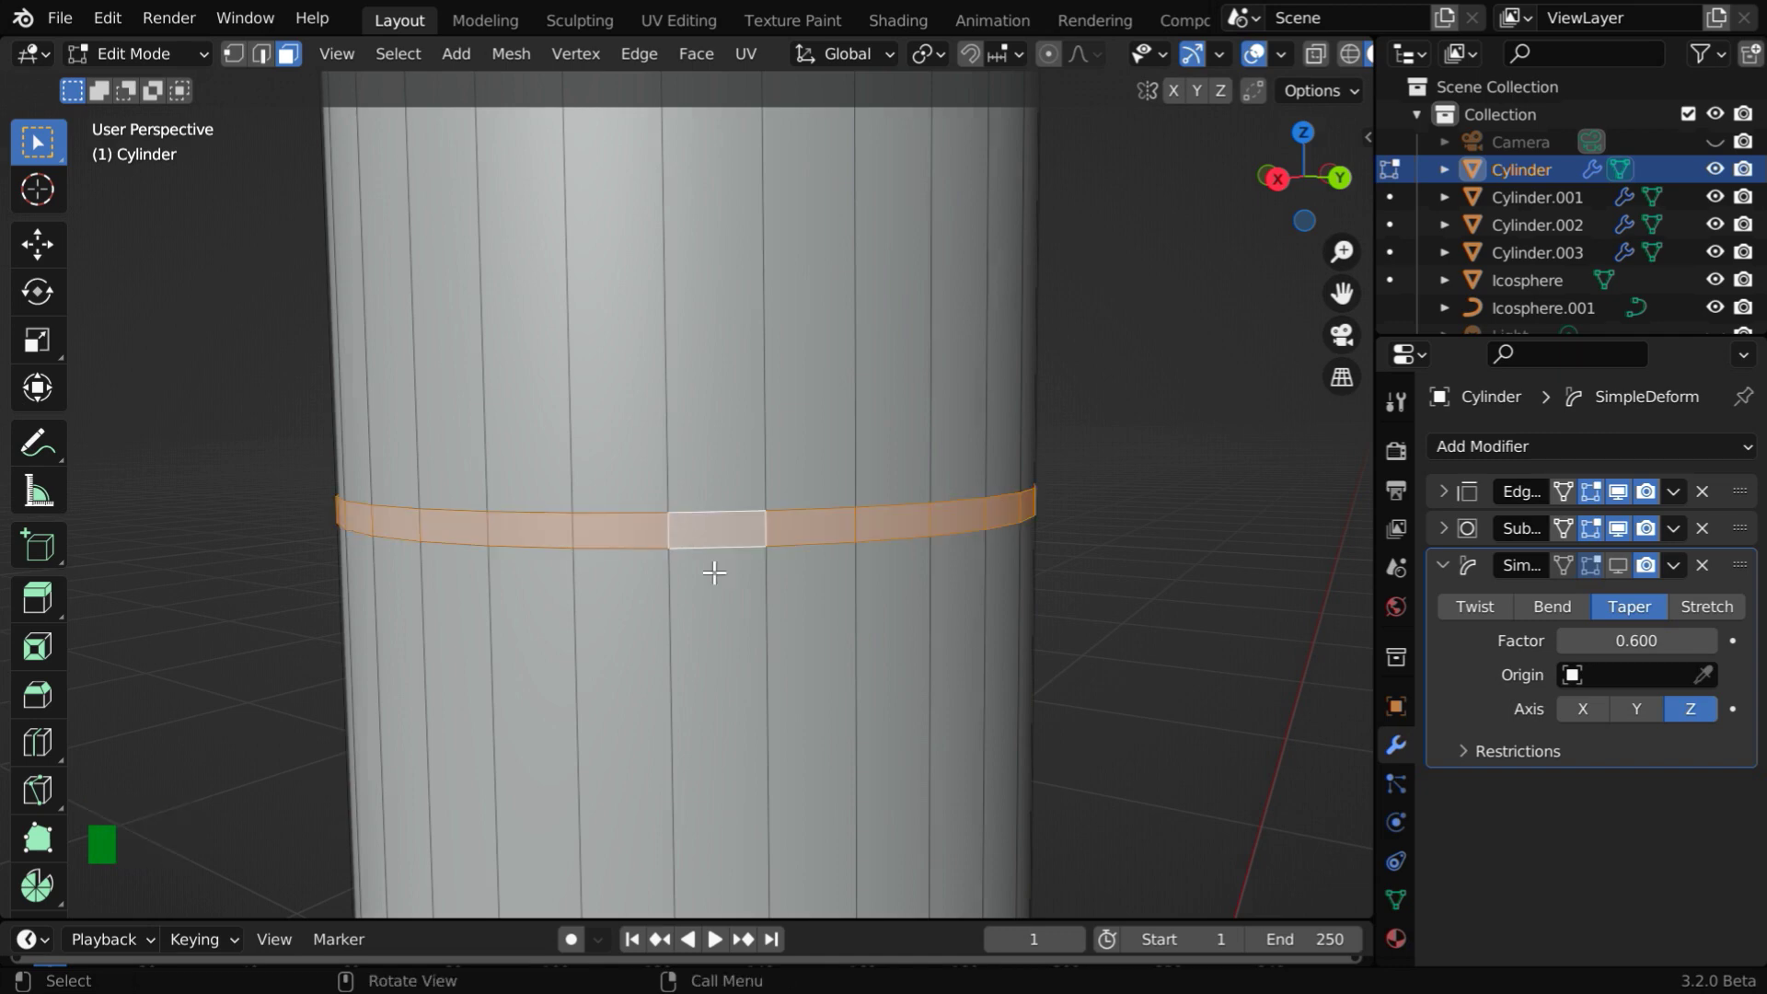
key(e)
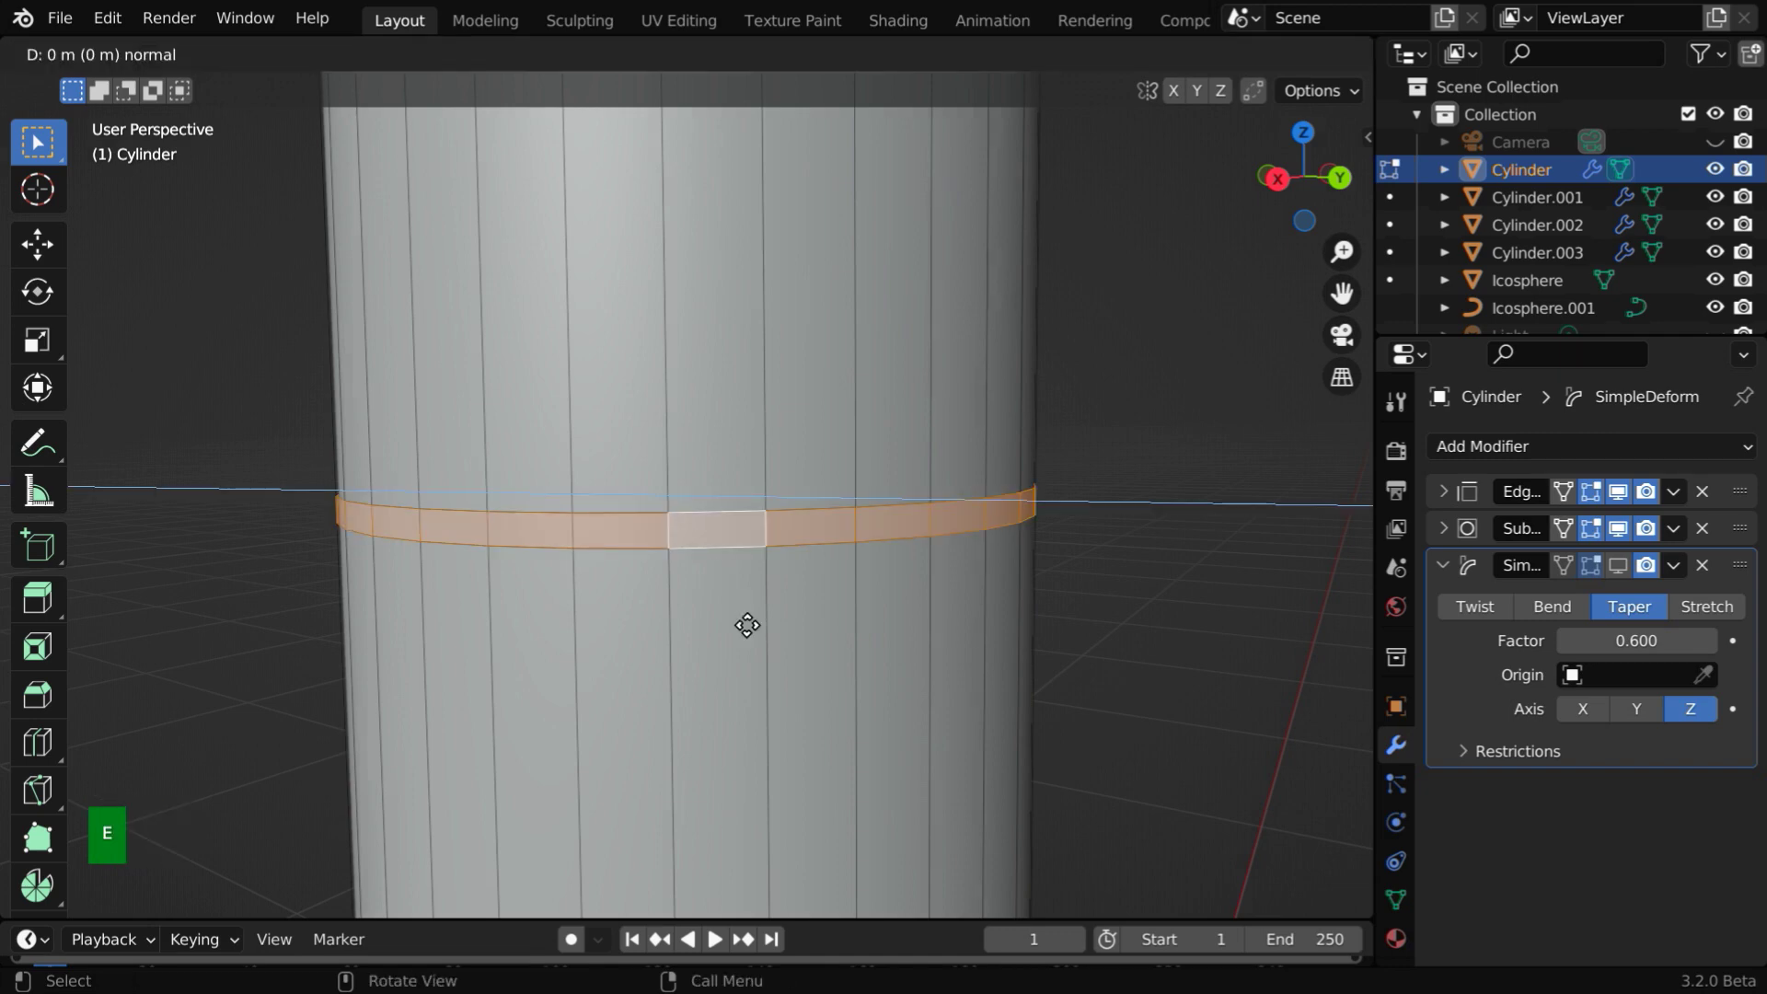
key(s)
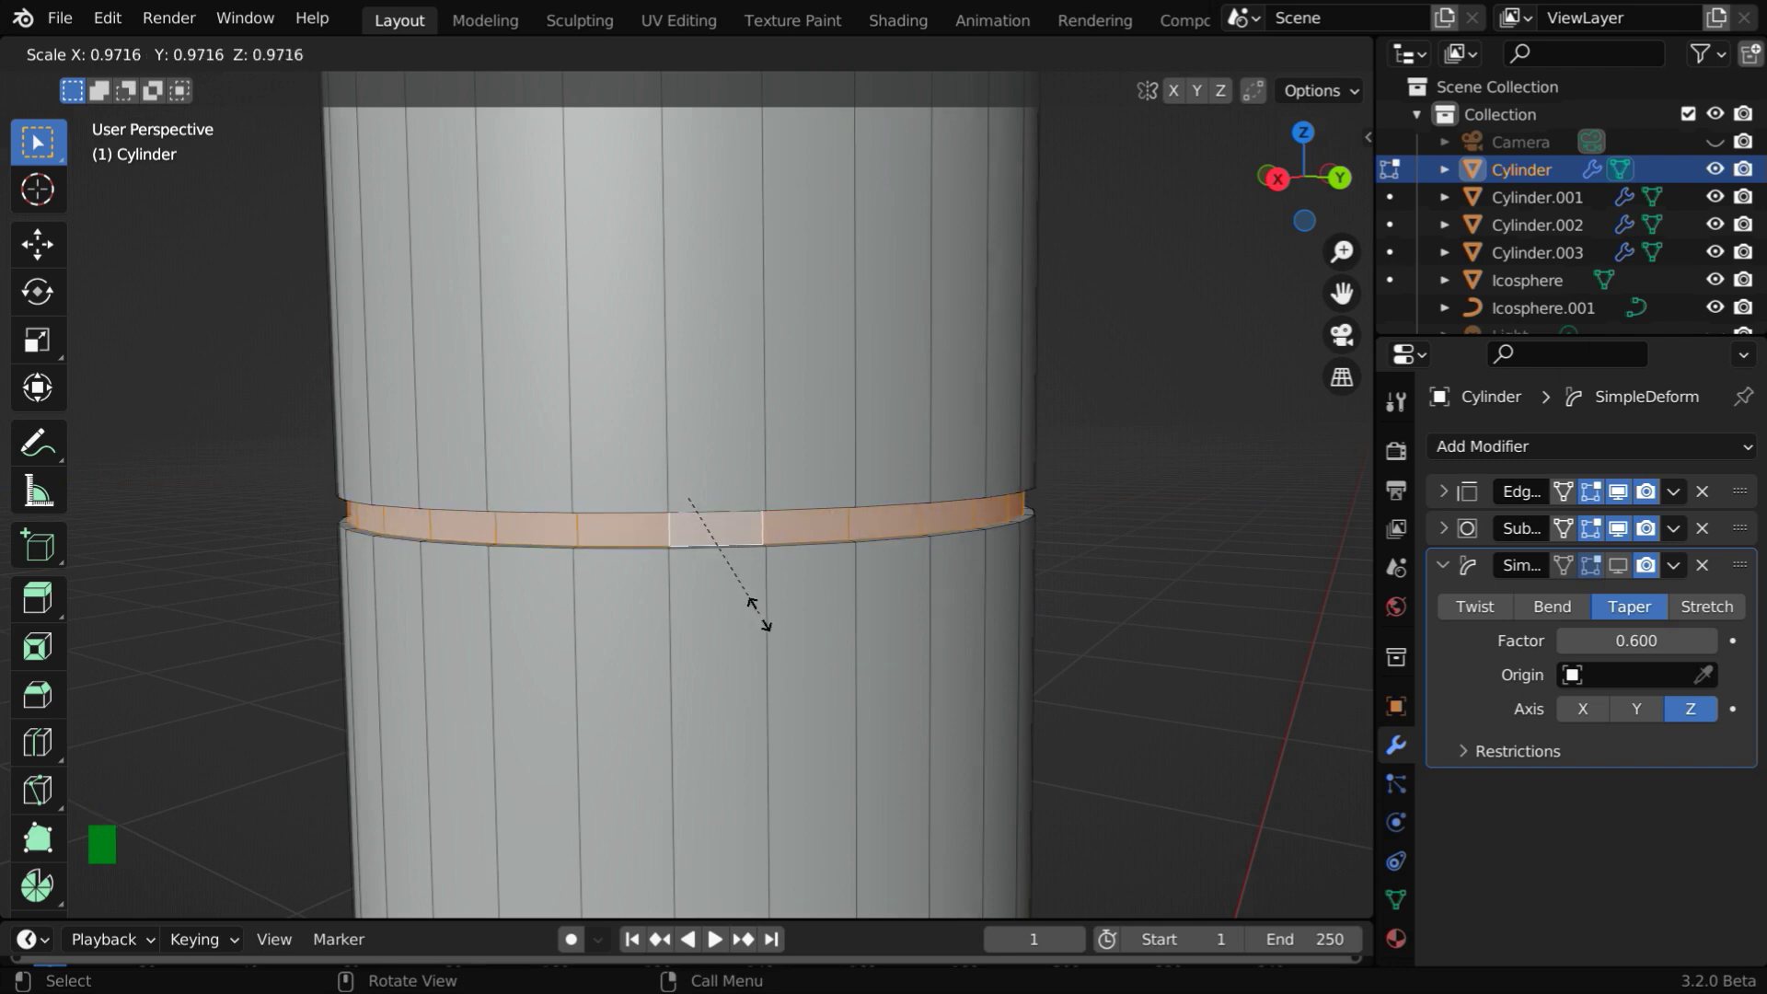
text(.97)
key(Return)
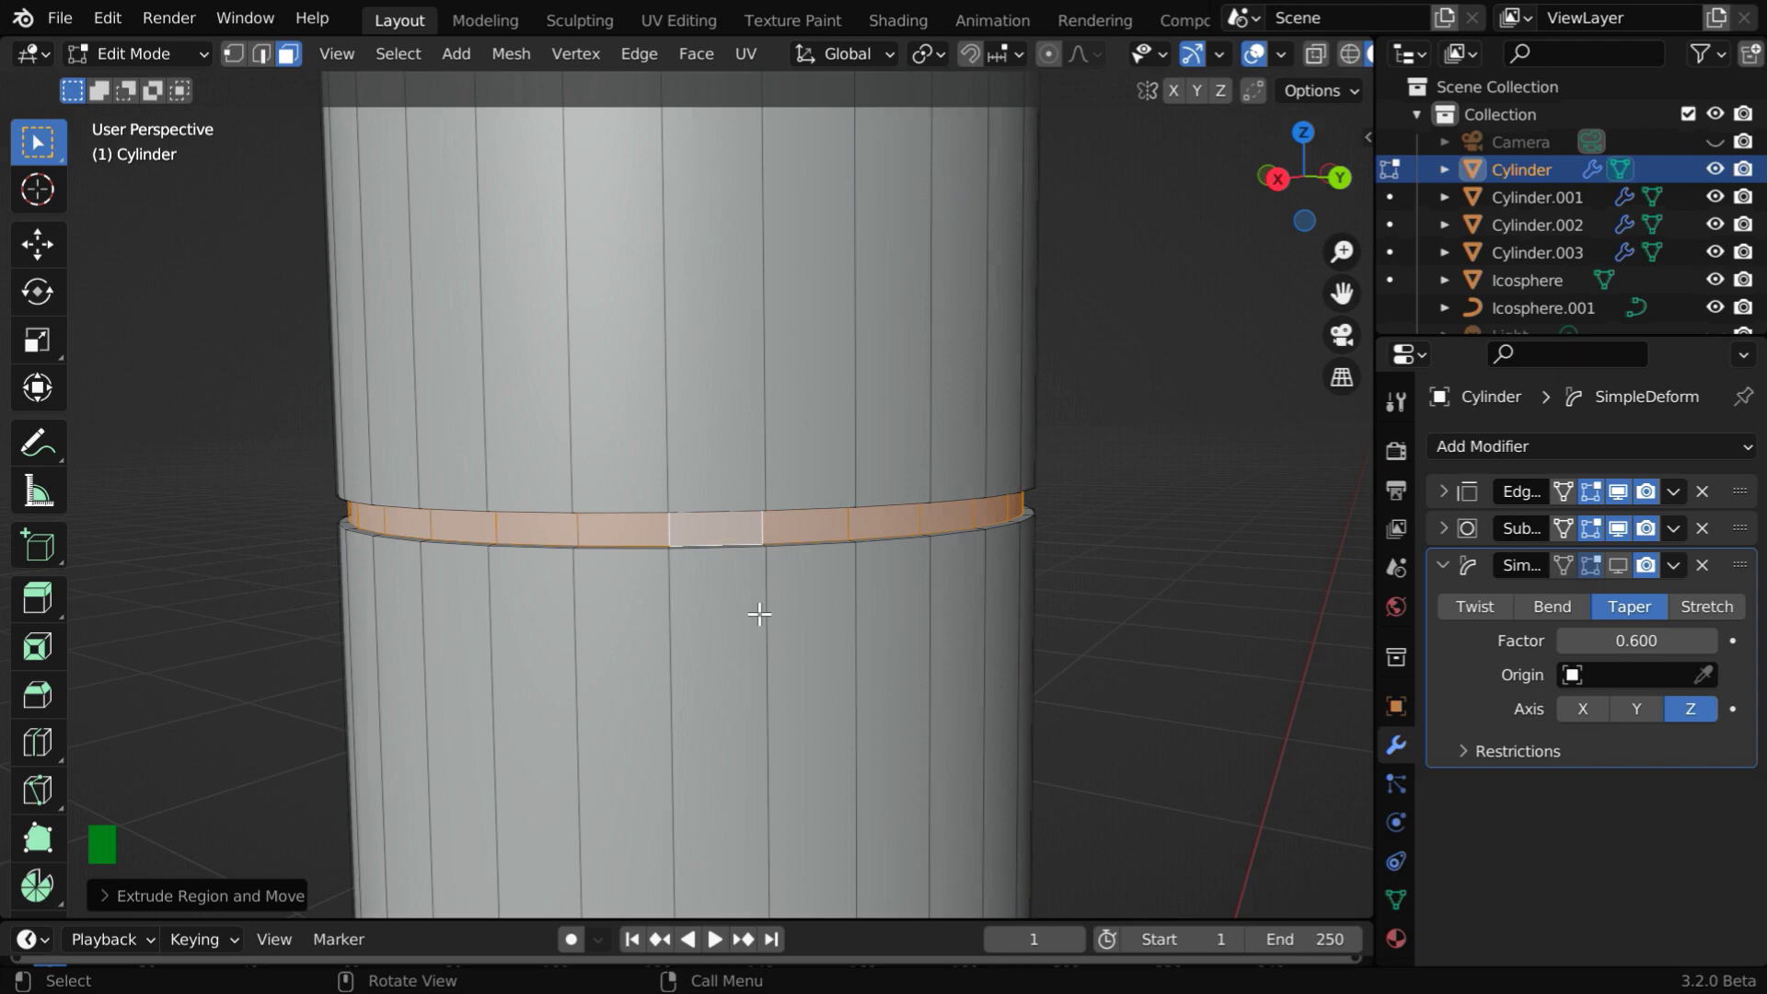
middle_drag(759, 614, 730, 639)
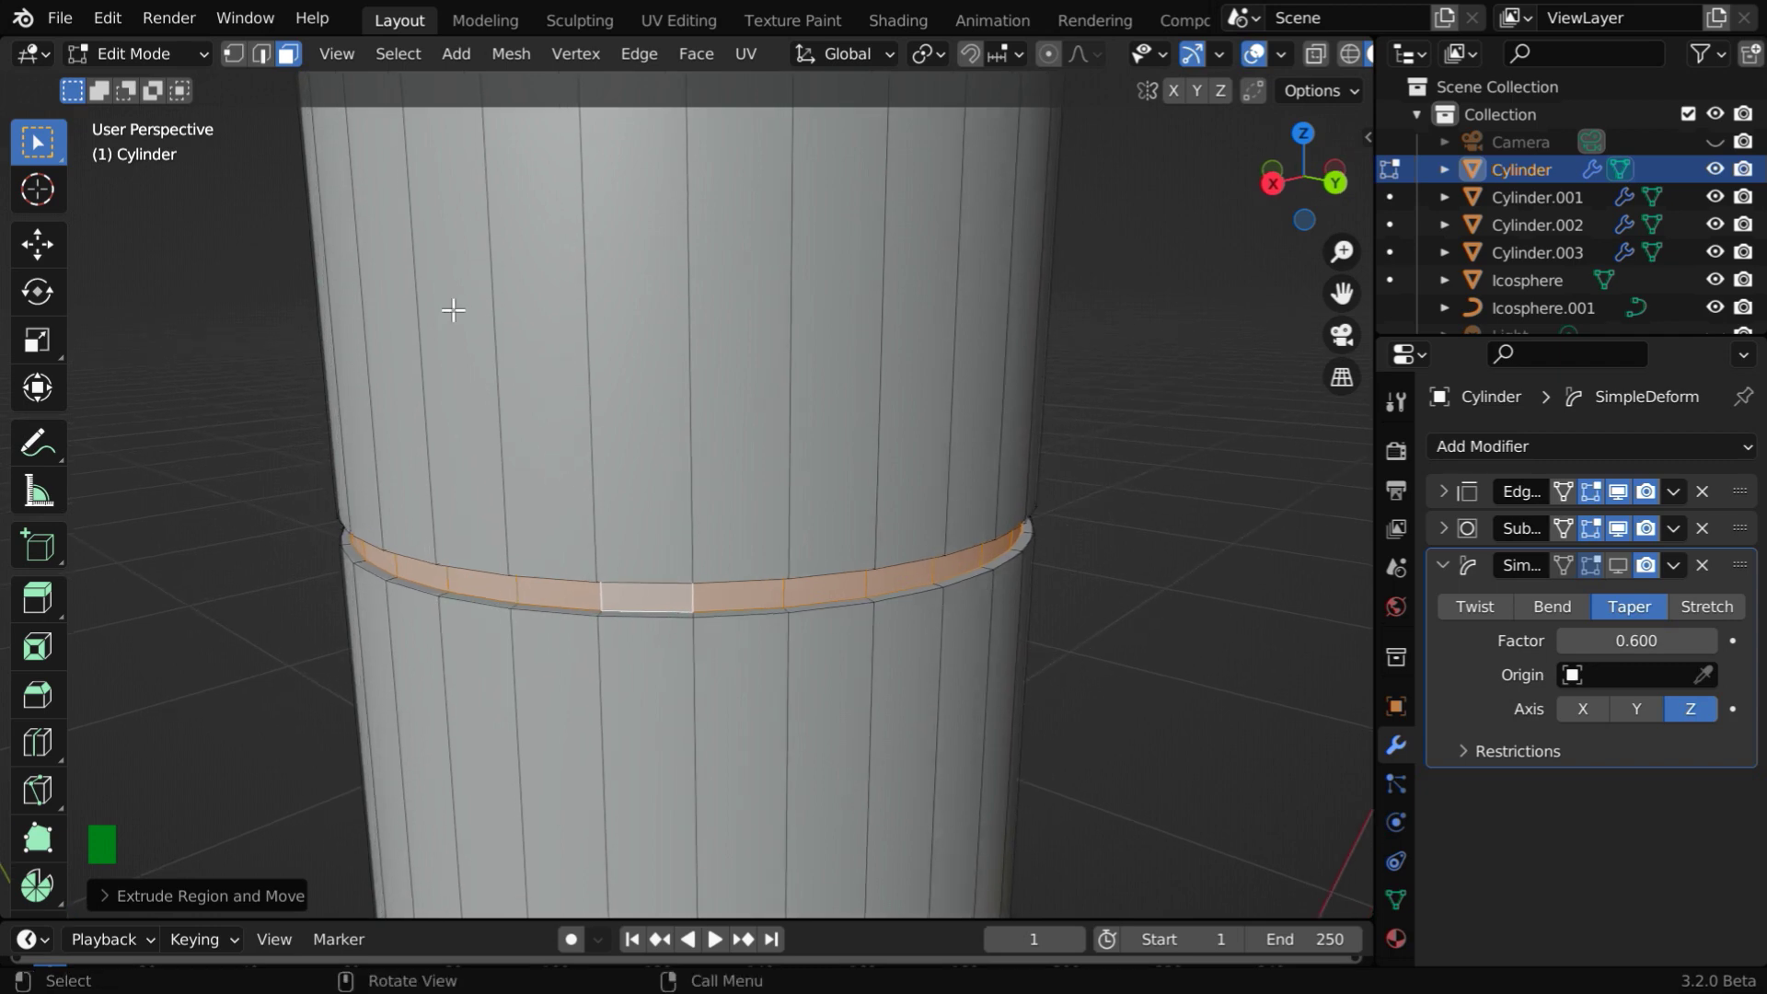
- Select the groove's upper and lower rim edges as full edge loops
click(264, 55)
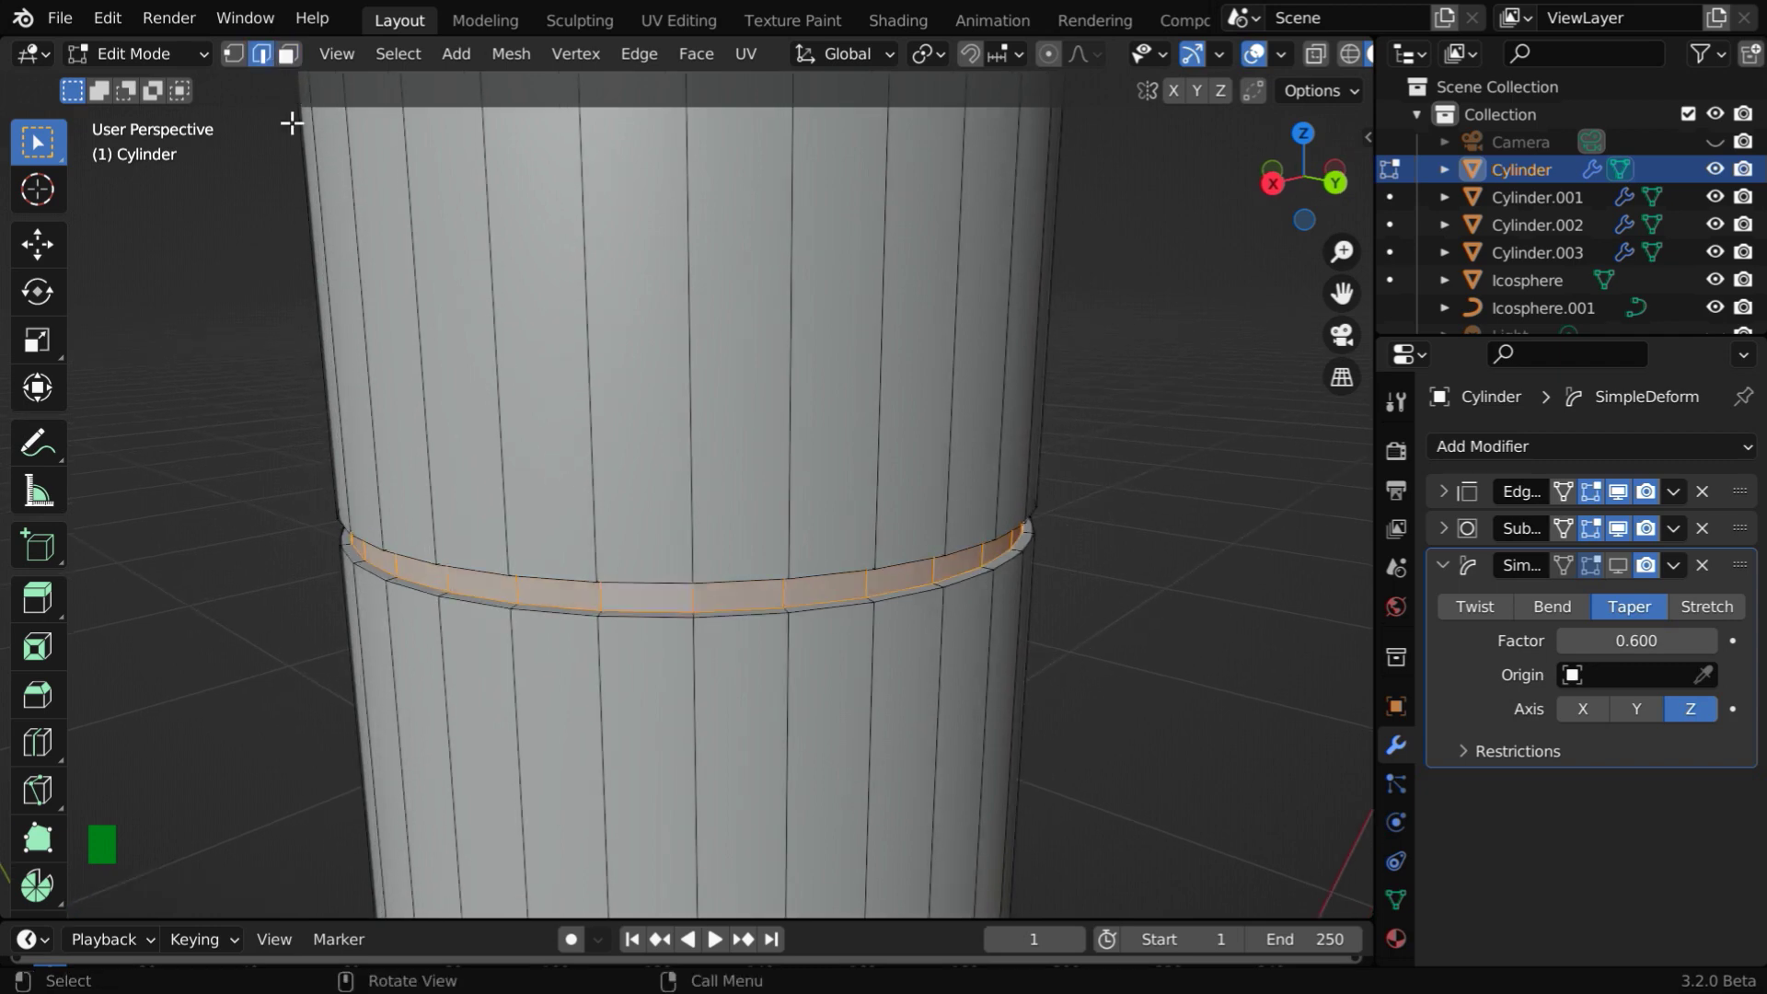
click(657, 580)
shift+click(735, 582)
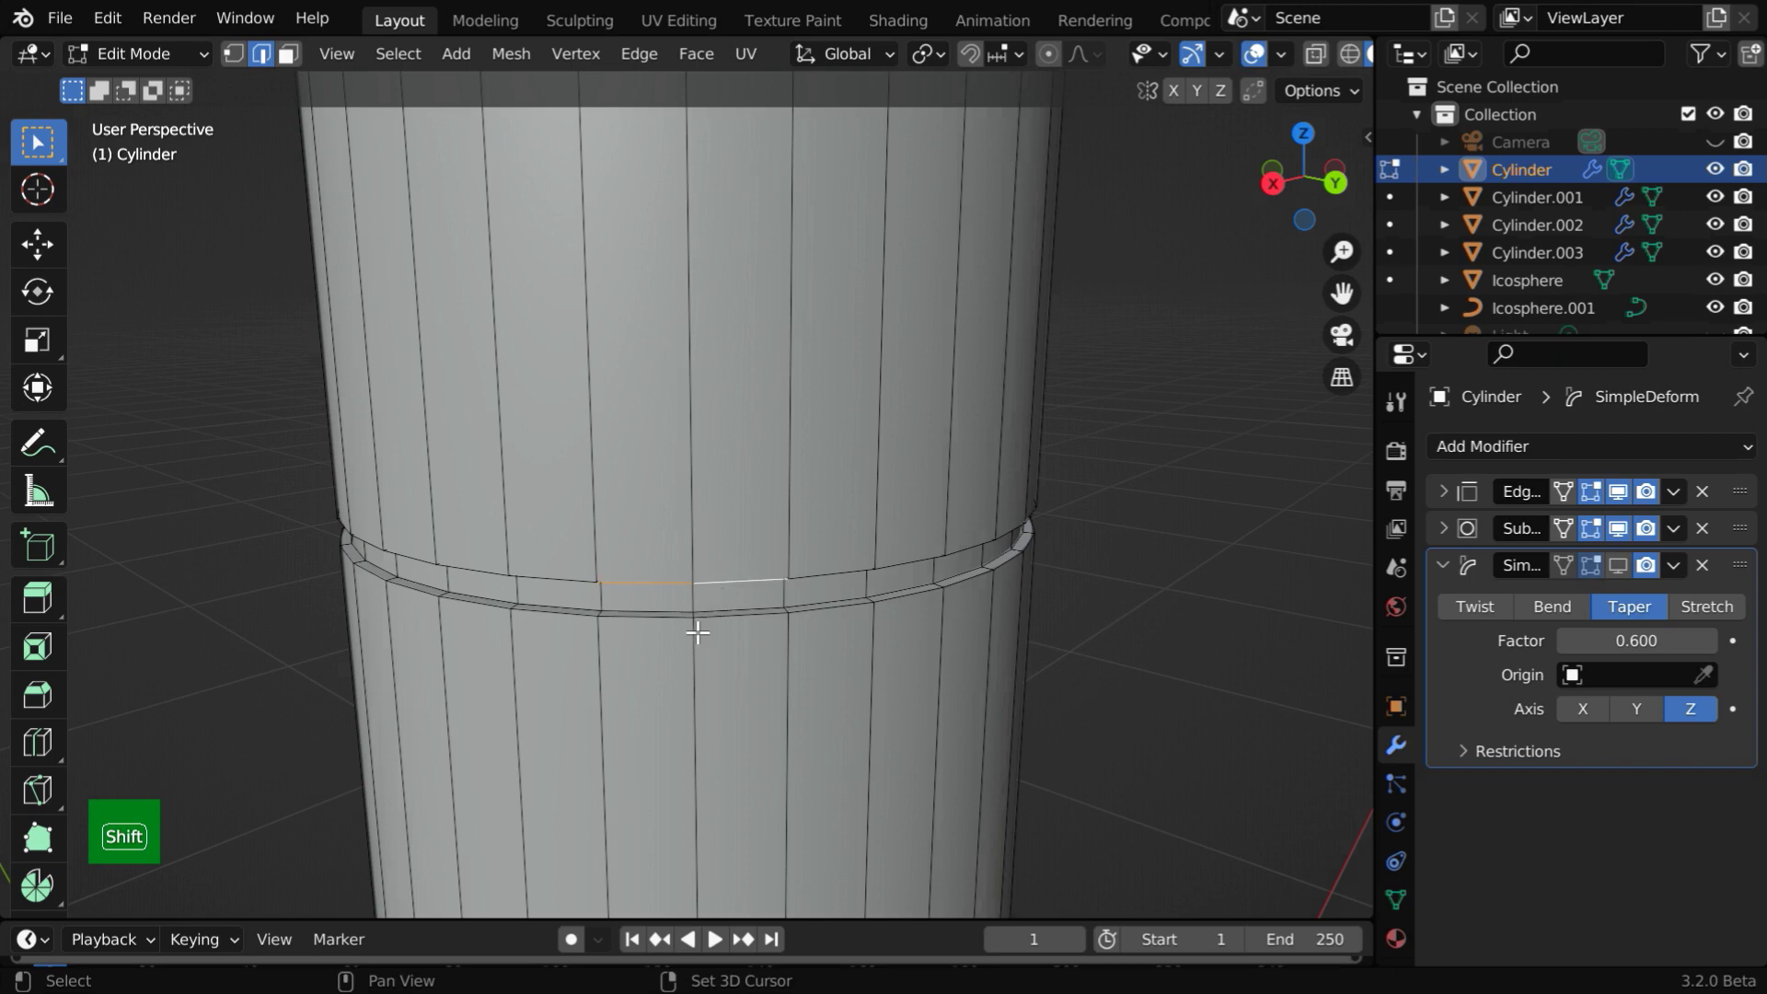
scroll(696, 632, up, 2)
shift+click(686, 665)
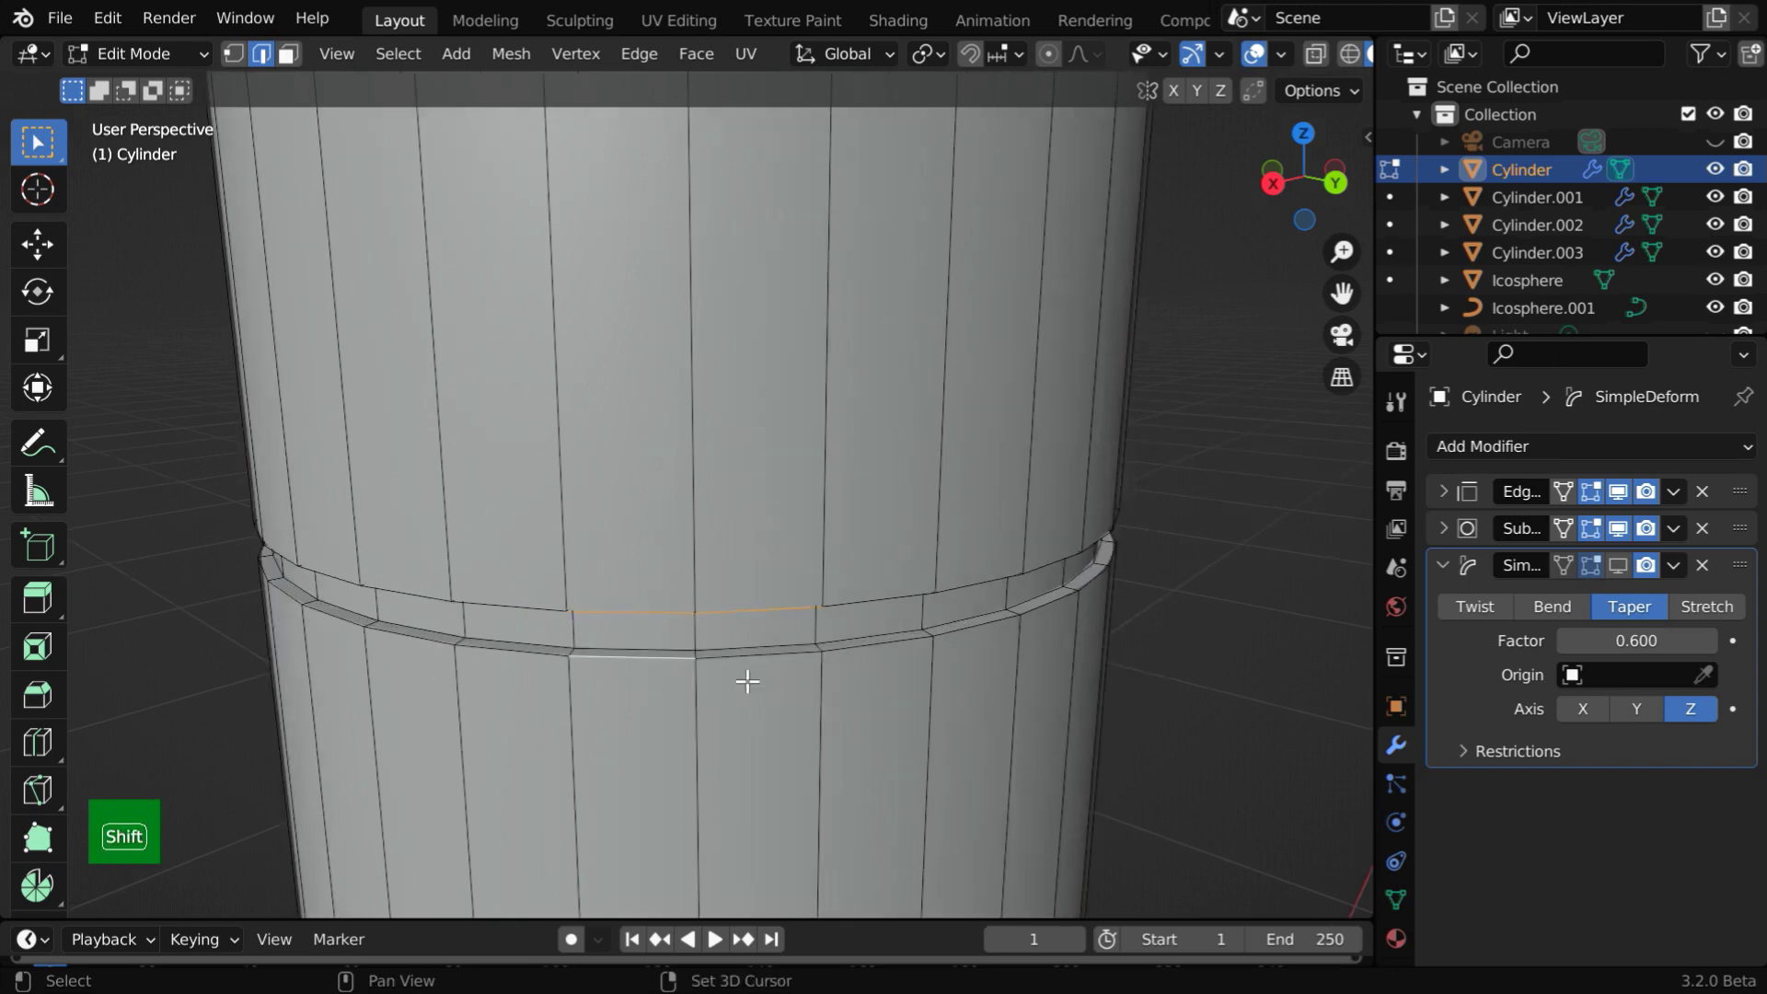
shift+click(757, 652)
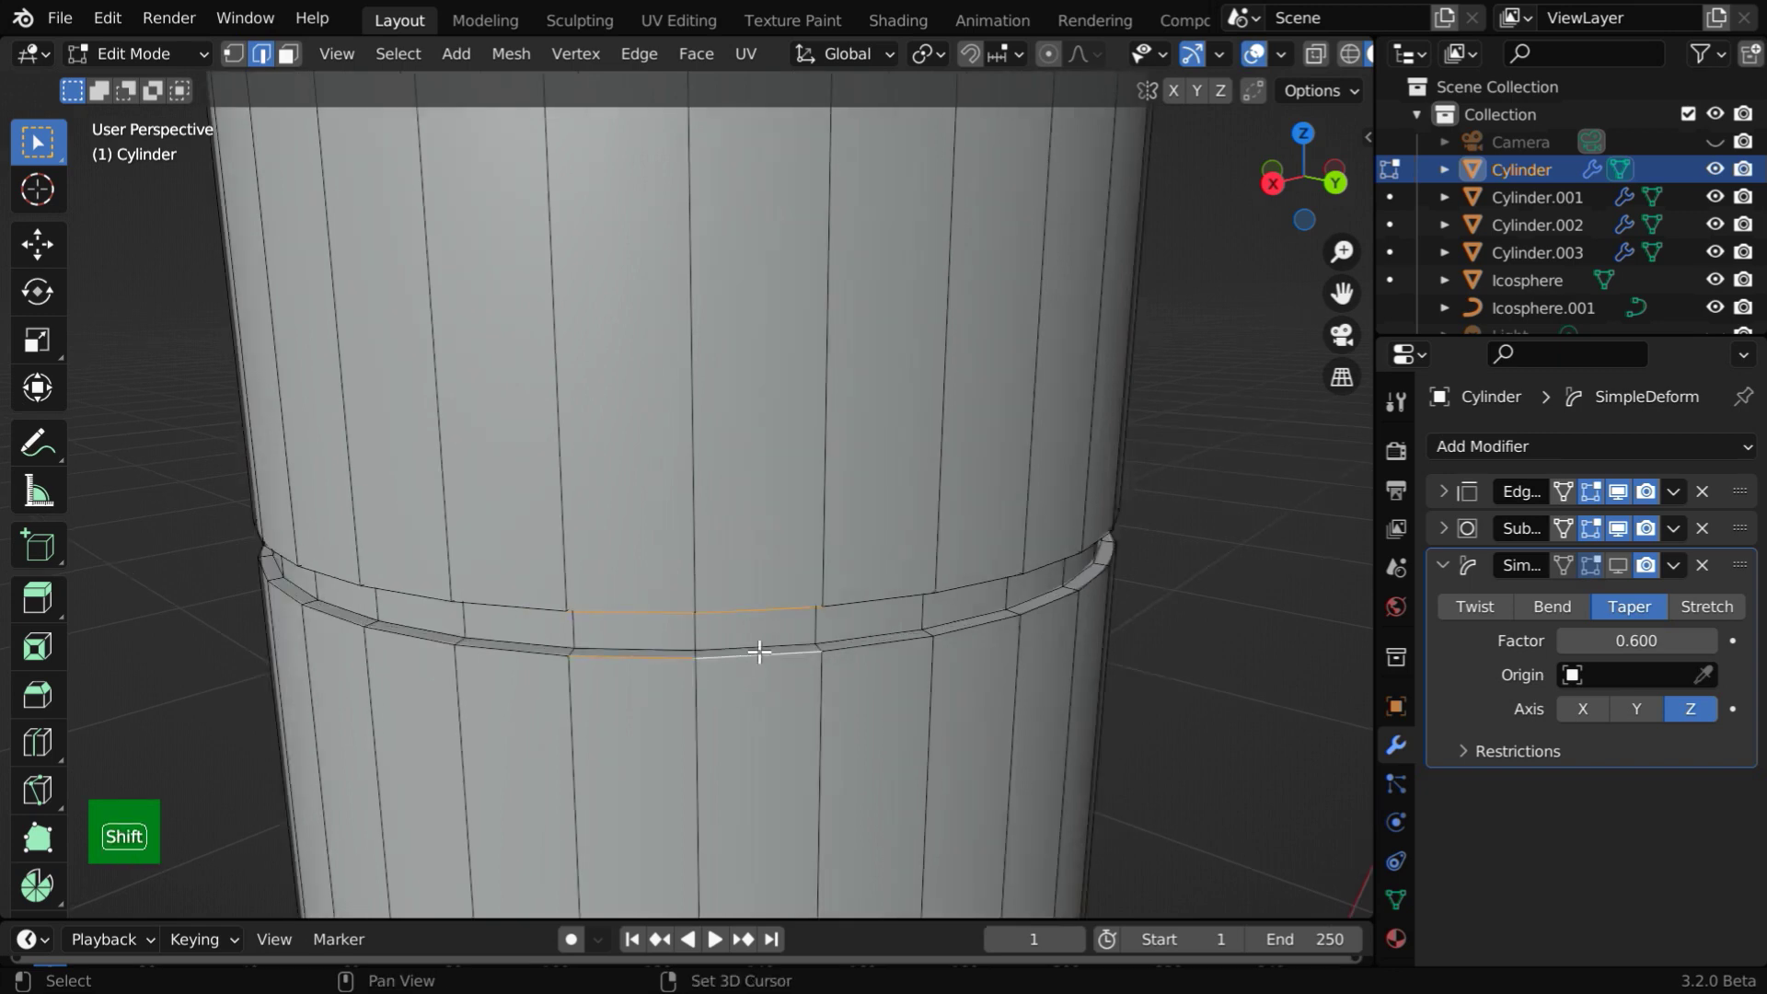
click(387, 53)
mouse_move(613, 508)
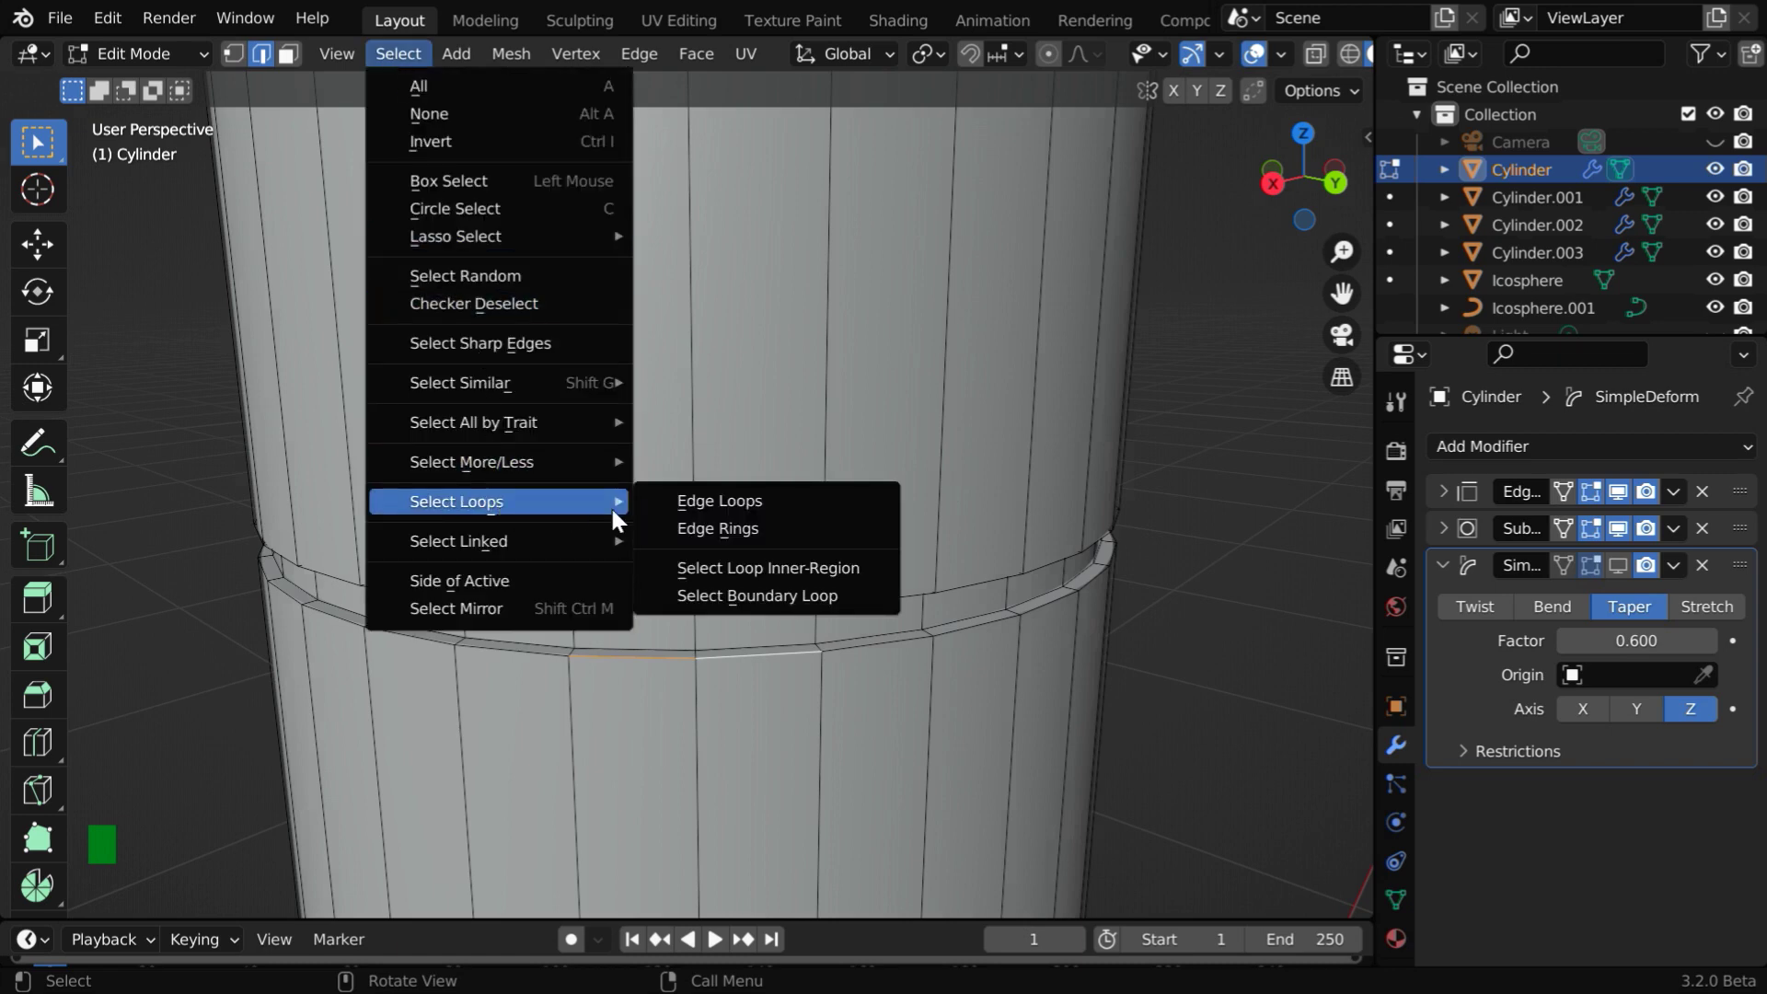
click(718, 502)
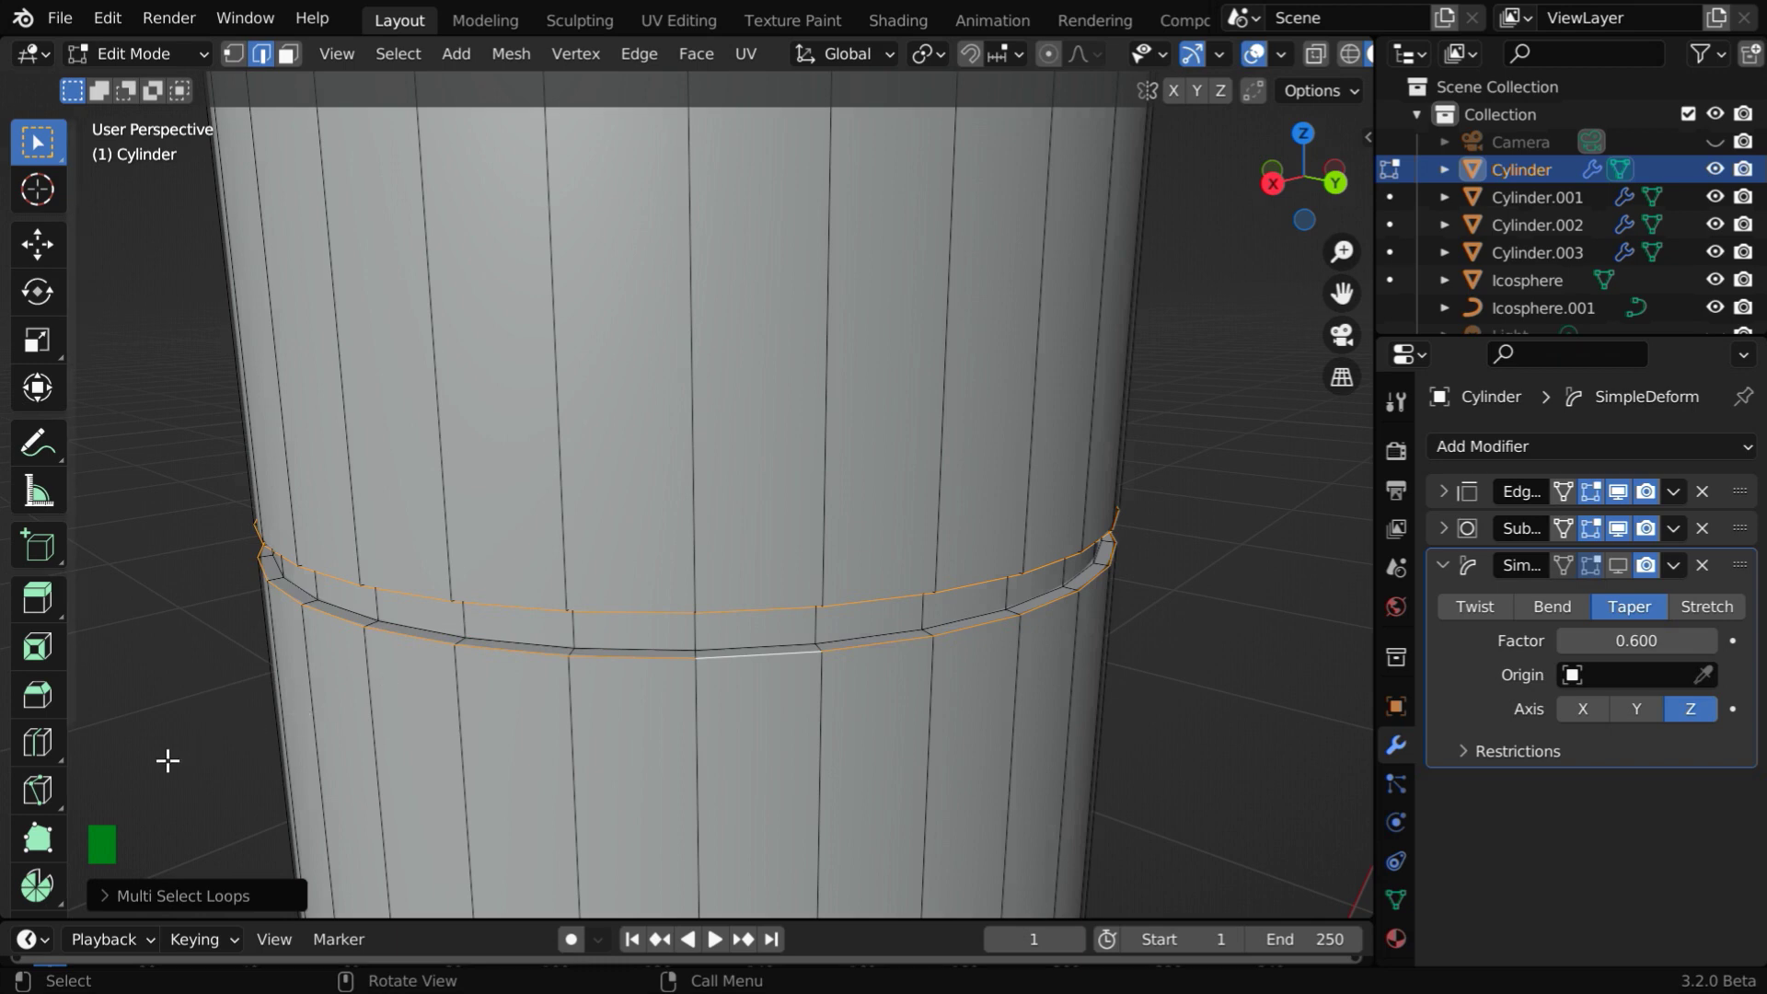
- Bevel both rim loops with 0.01 m width and 5 segments, then deselect
click(39, 693)
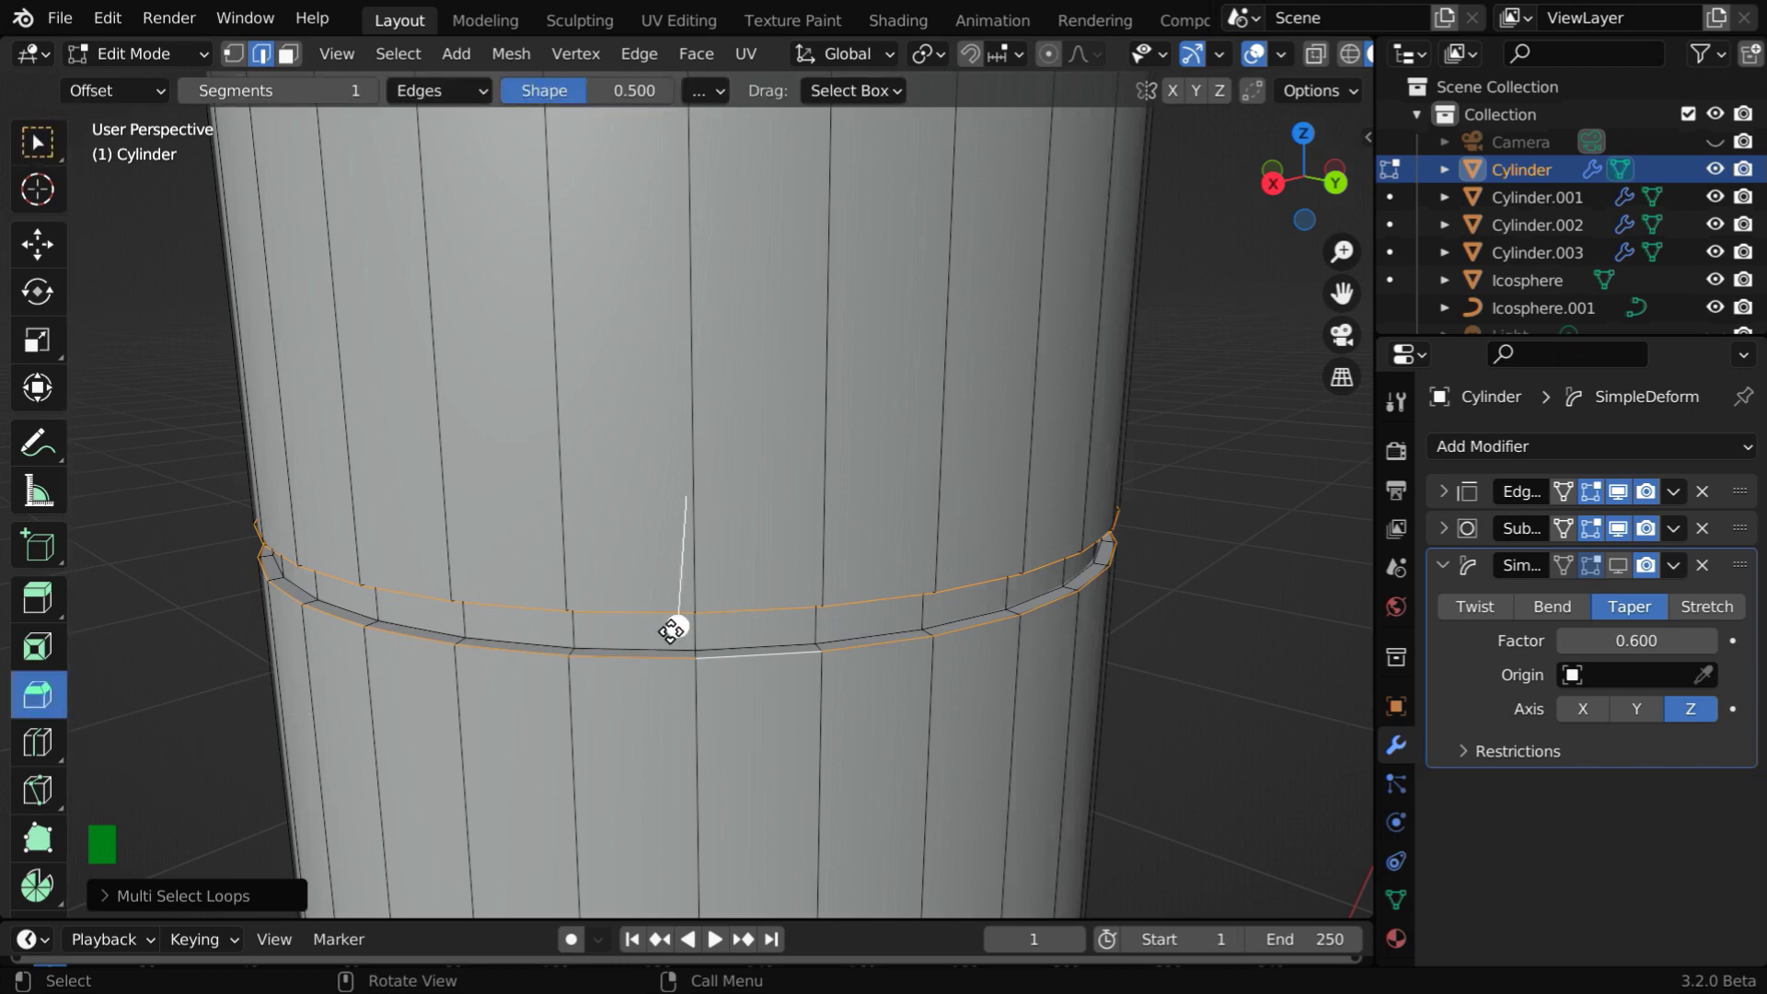
drag(675, 626, 674, 640)
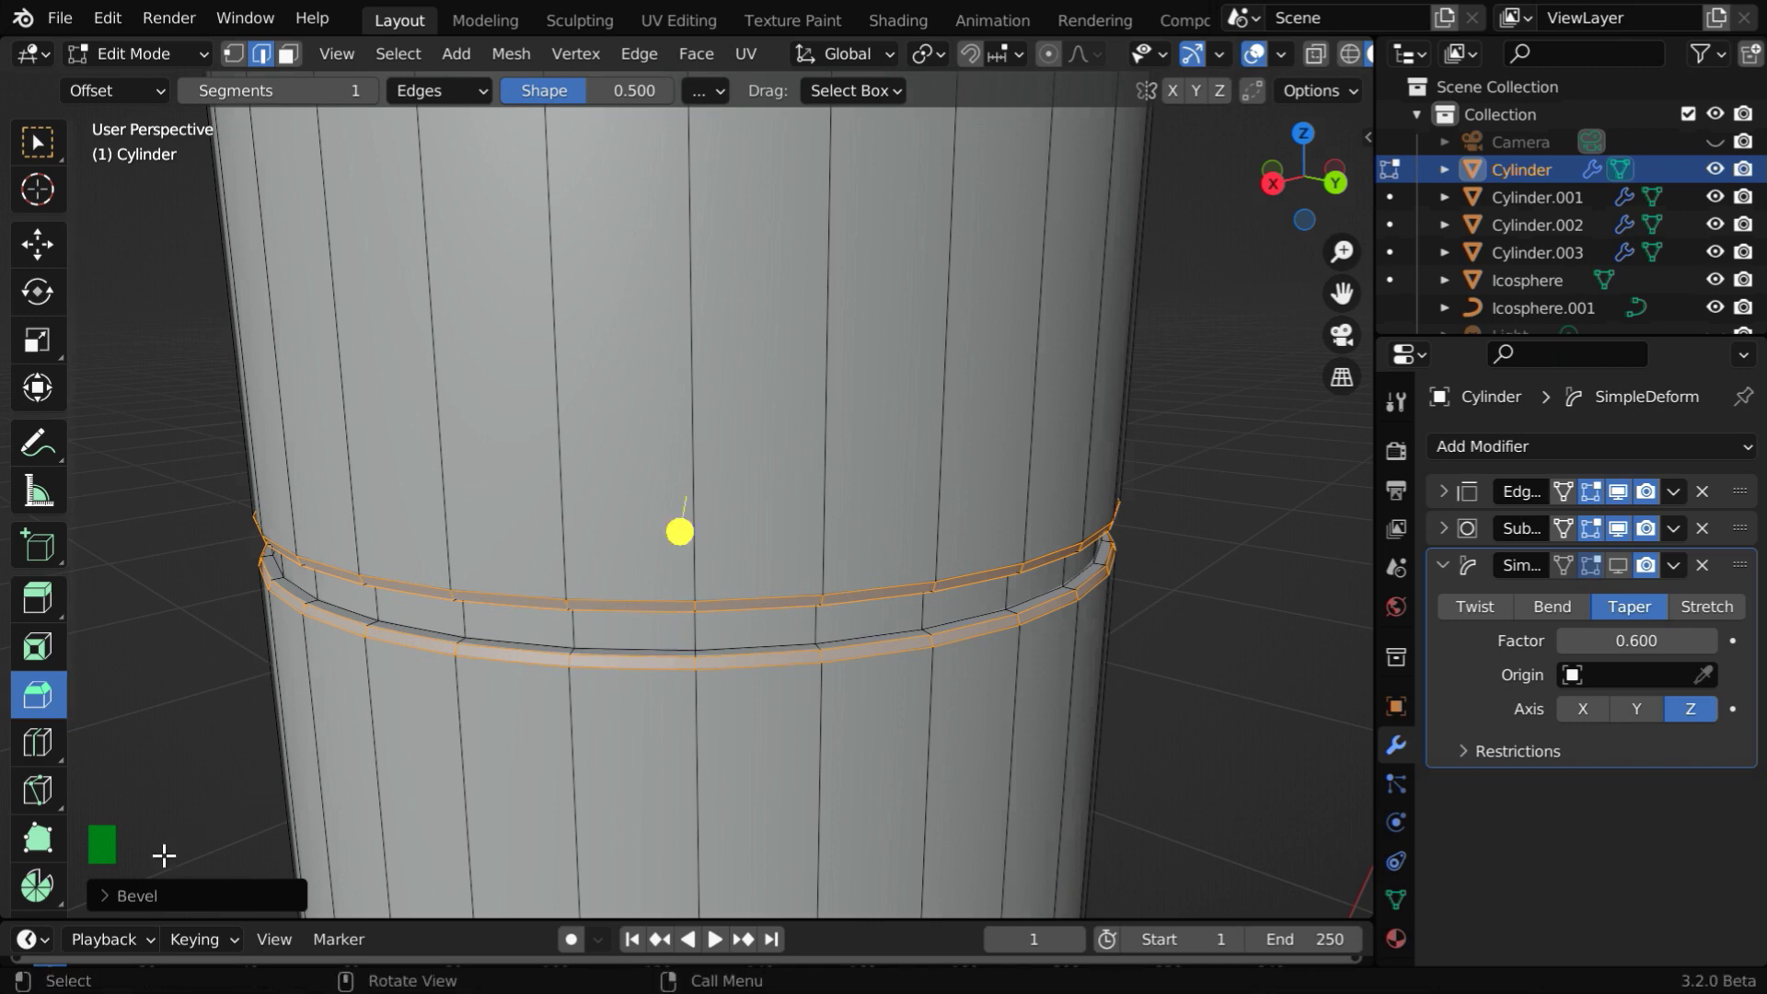
click(119, 897)
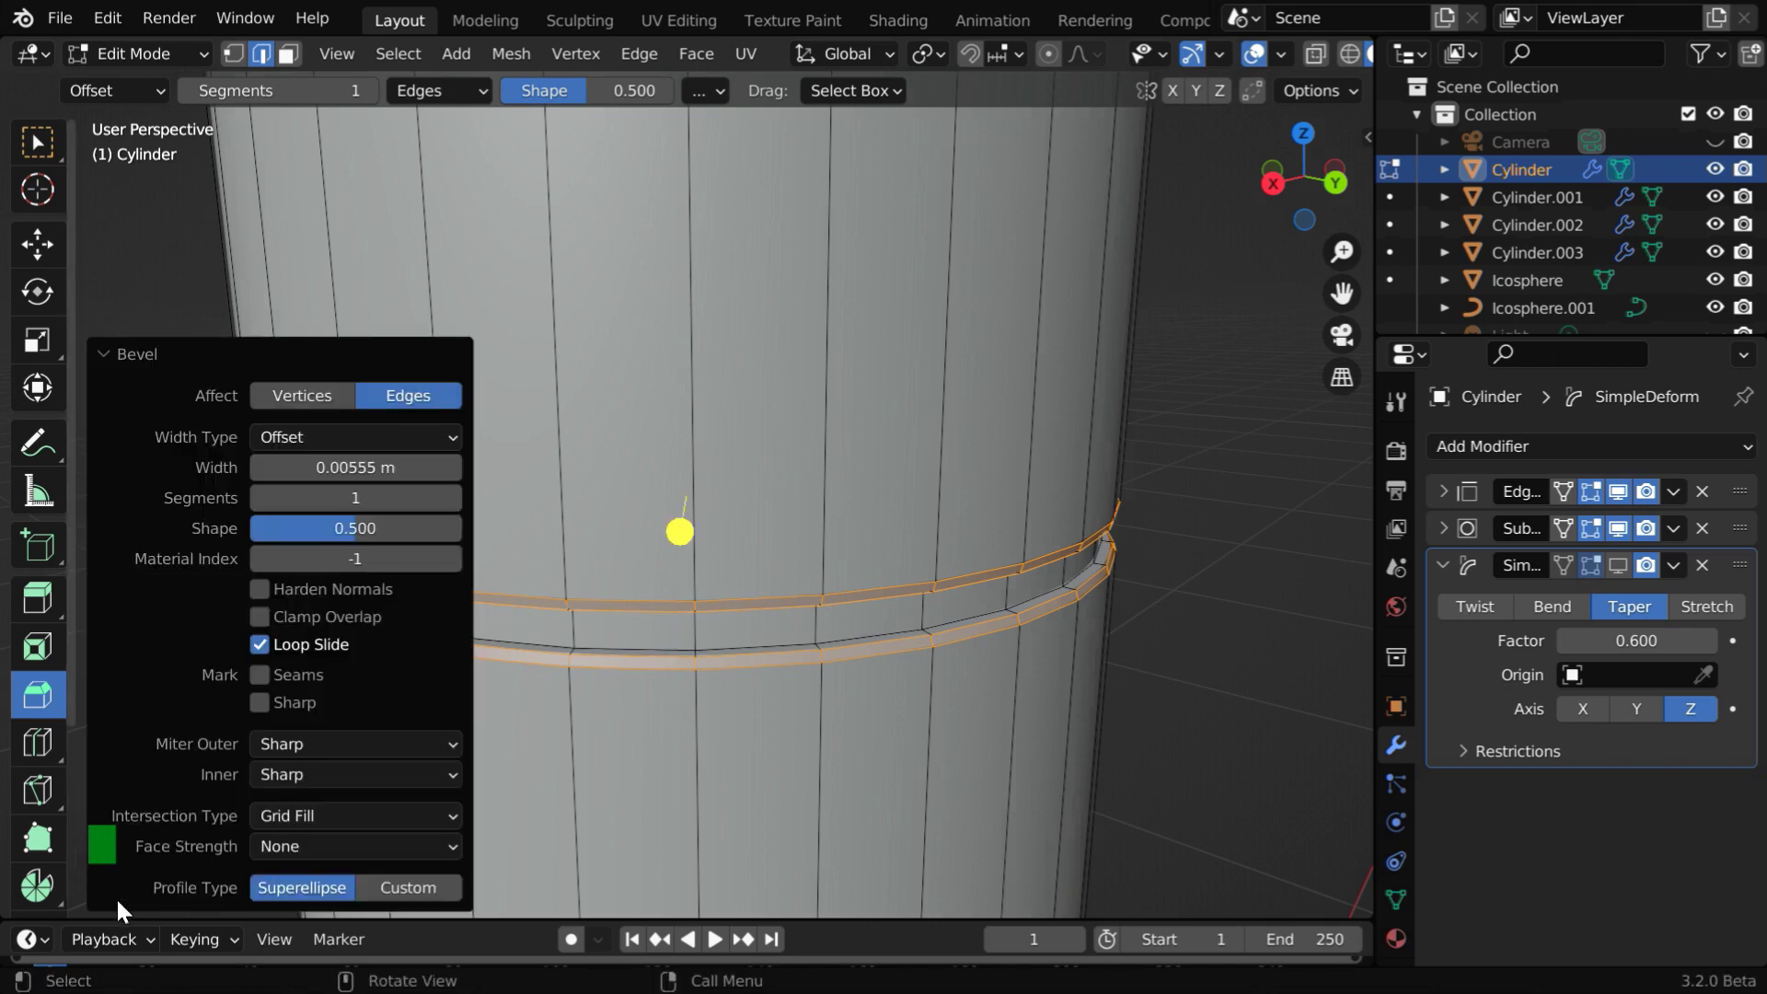
click(424, 475)
text(.)
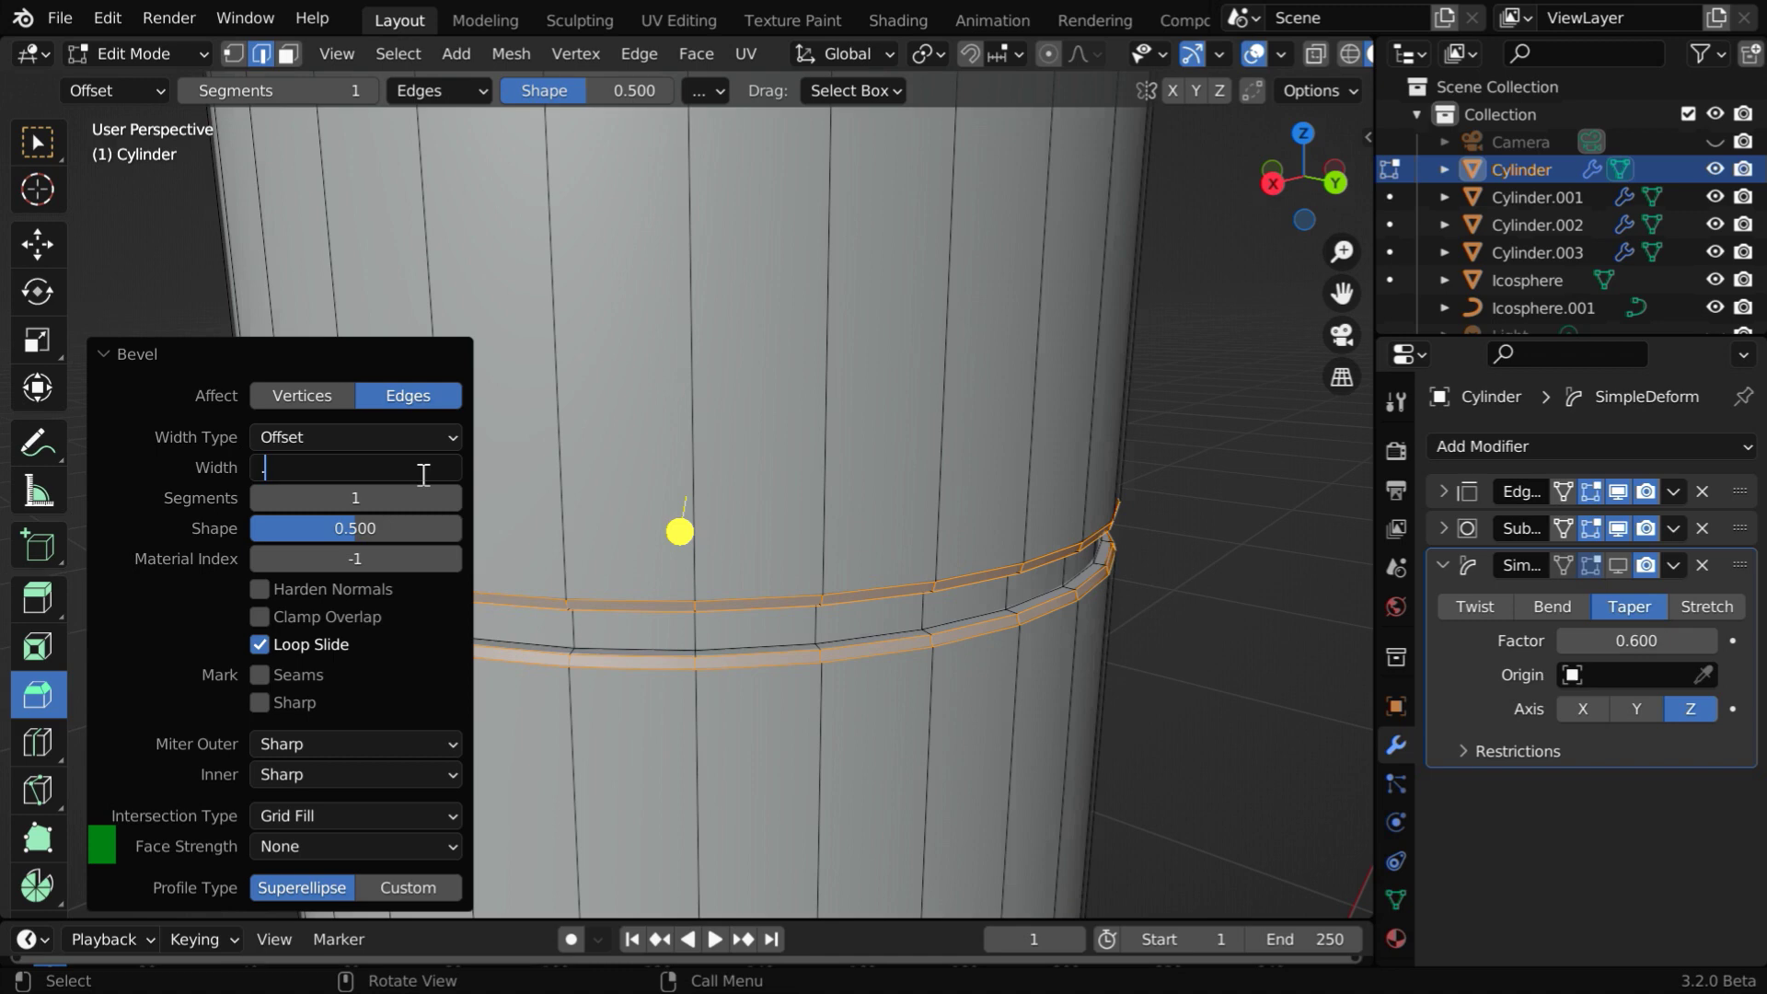
text(01)
key(Return)
click(429, 495)
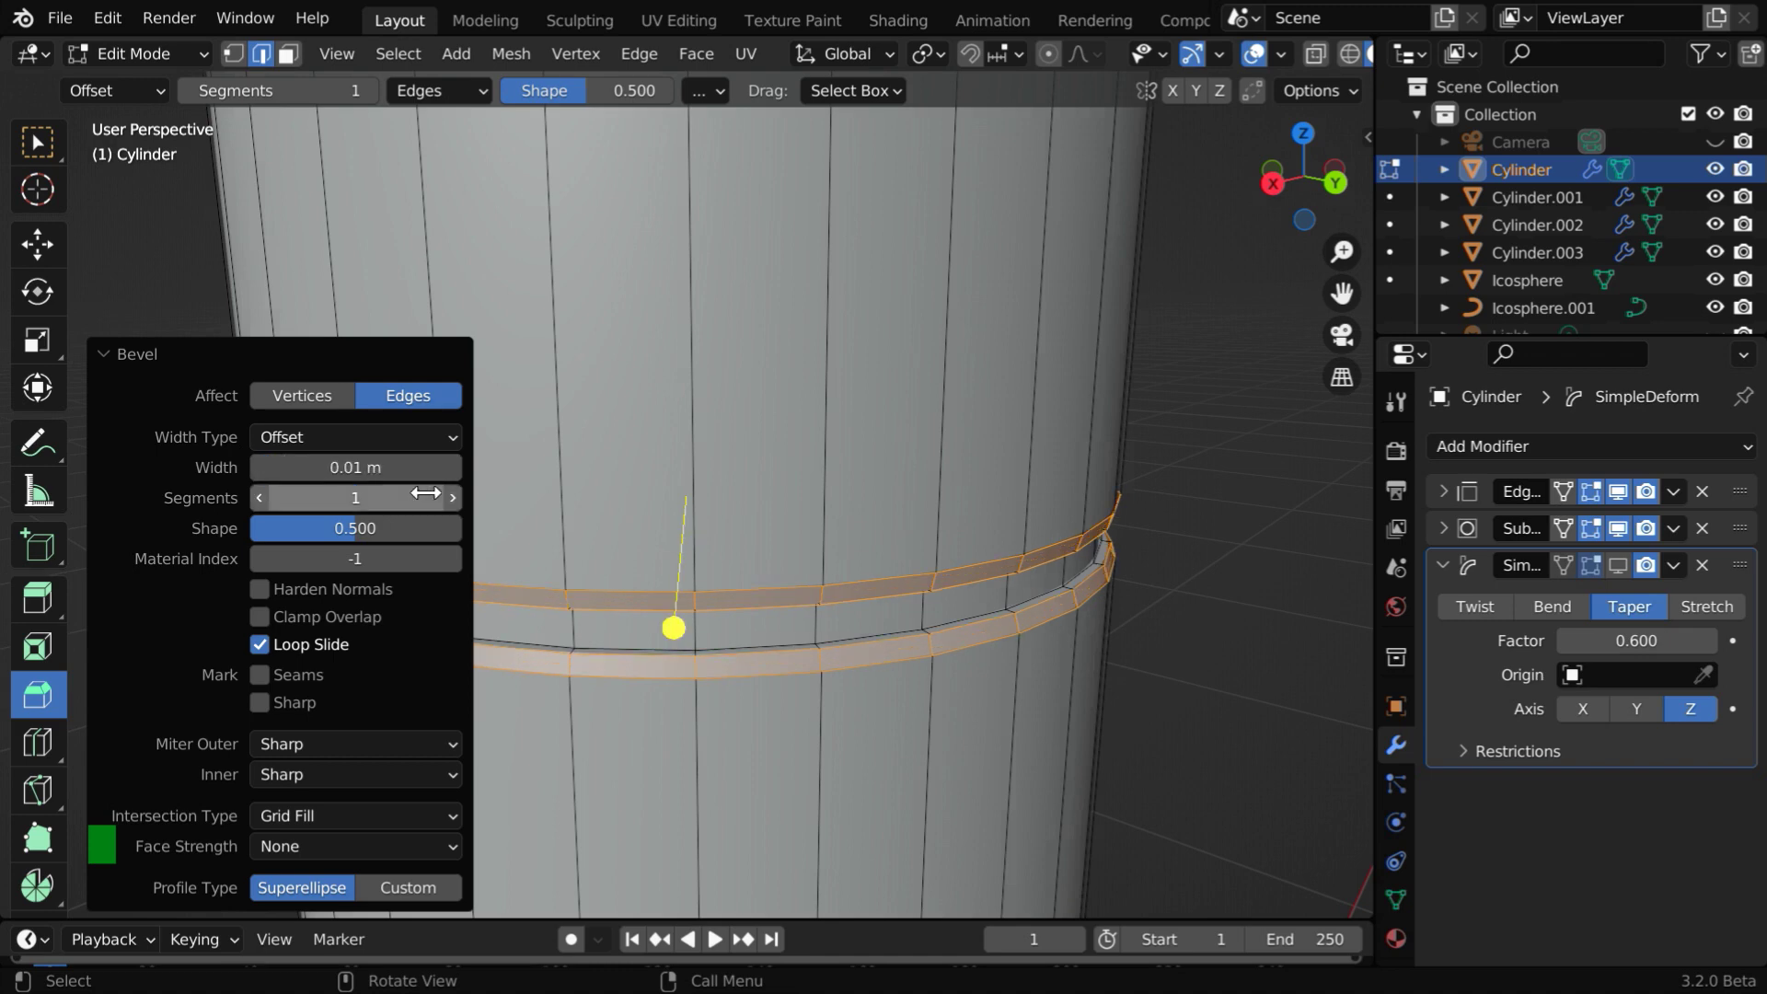
text(5)
key(Return)
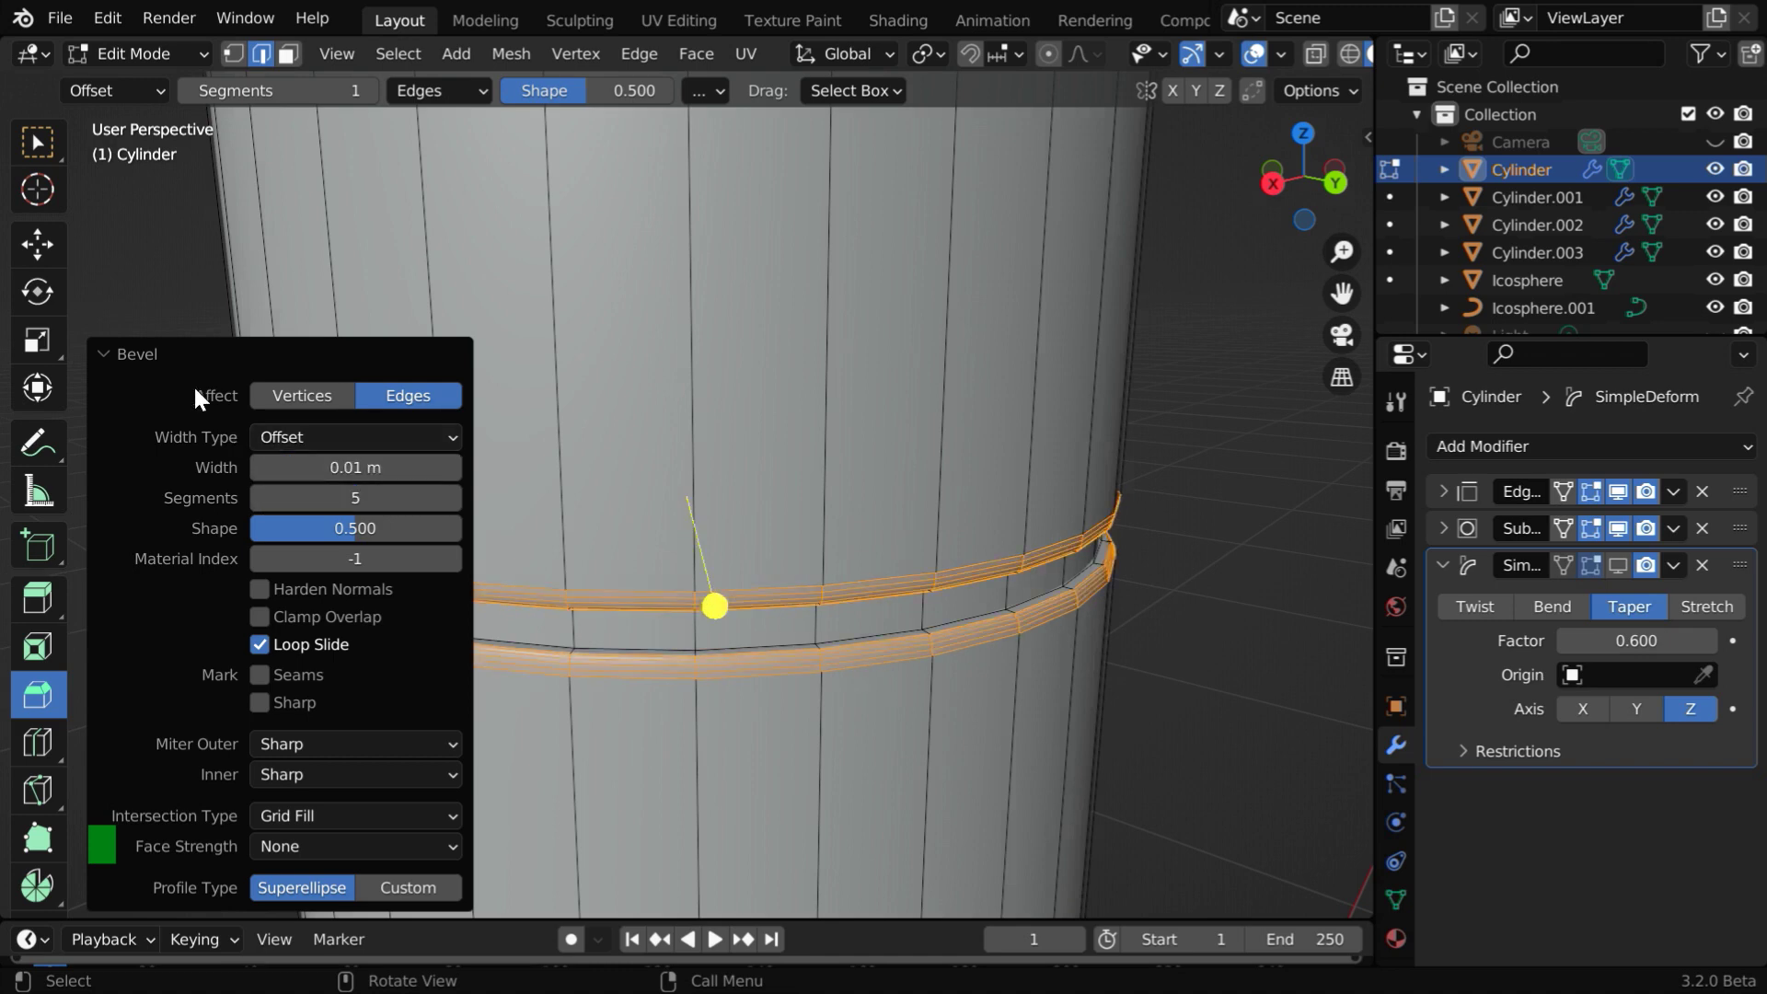
click(104, 356)
click(41, 150)
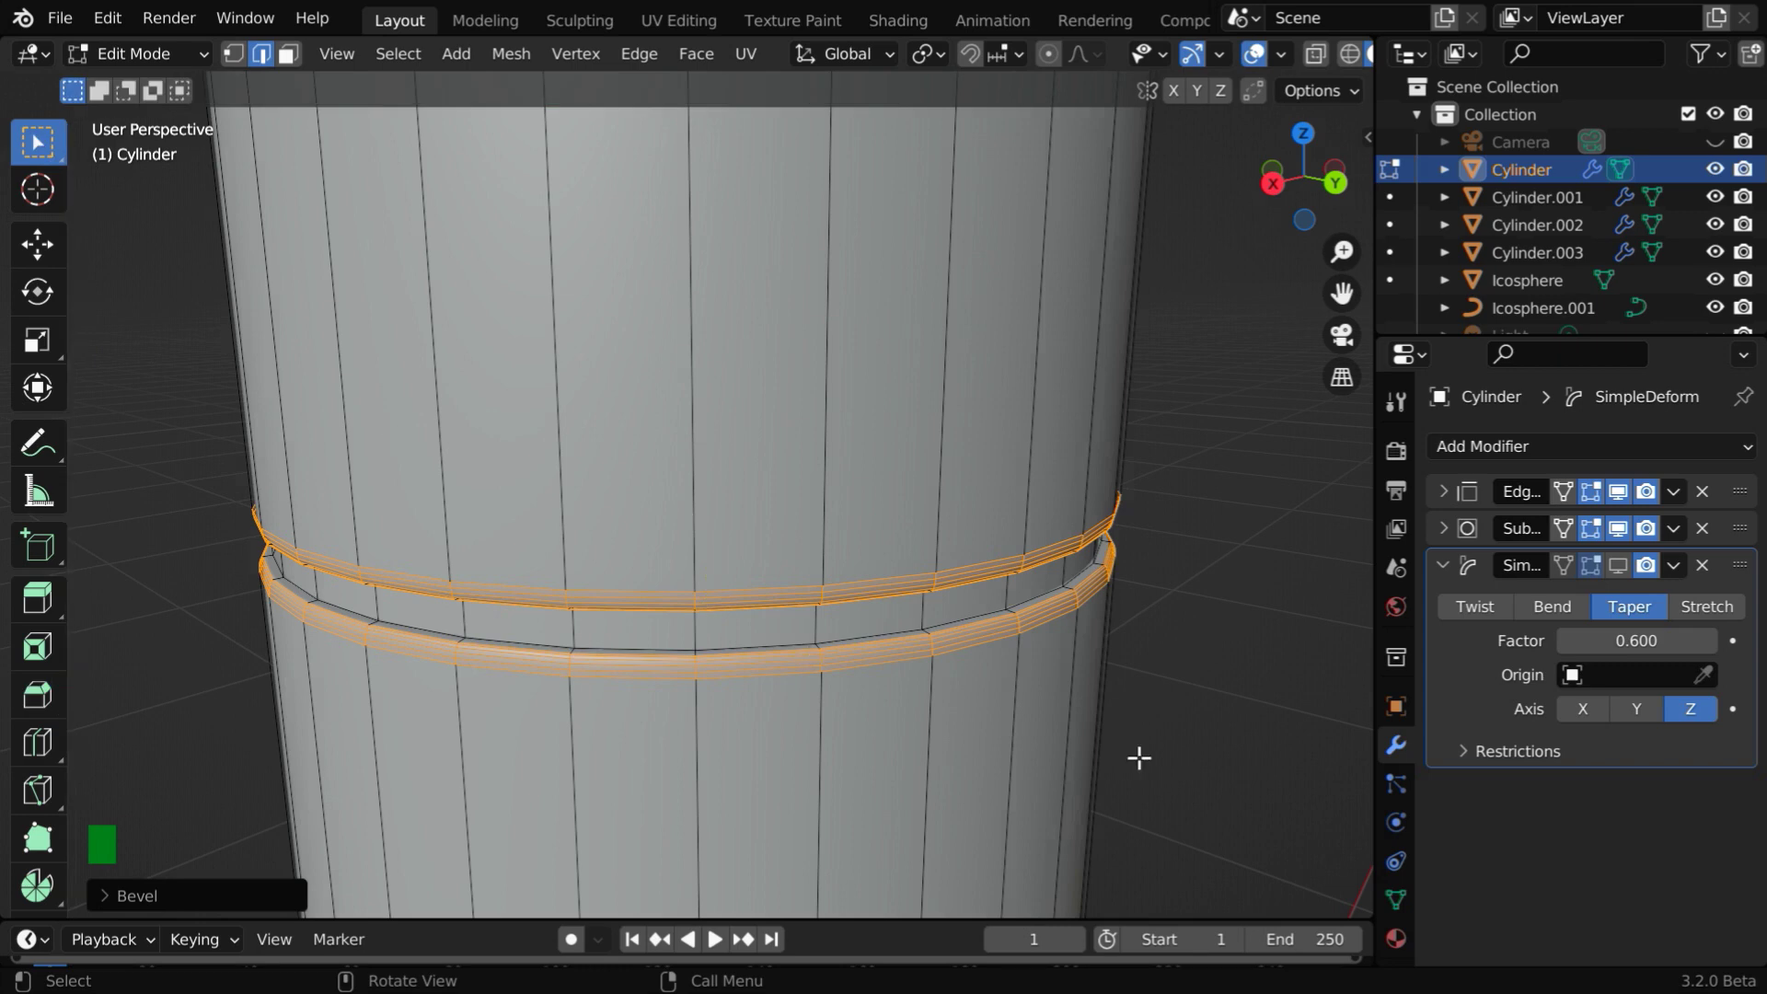
click(1184, 757)
middle_drag(1183, 750, 1168, 698)
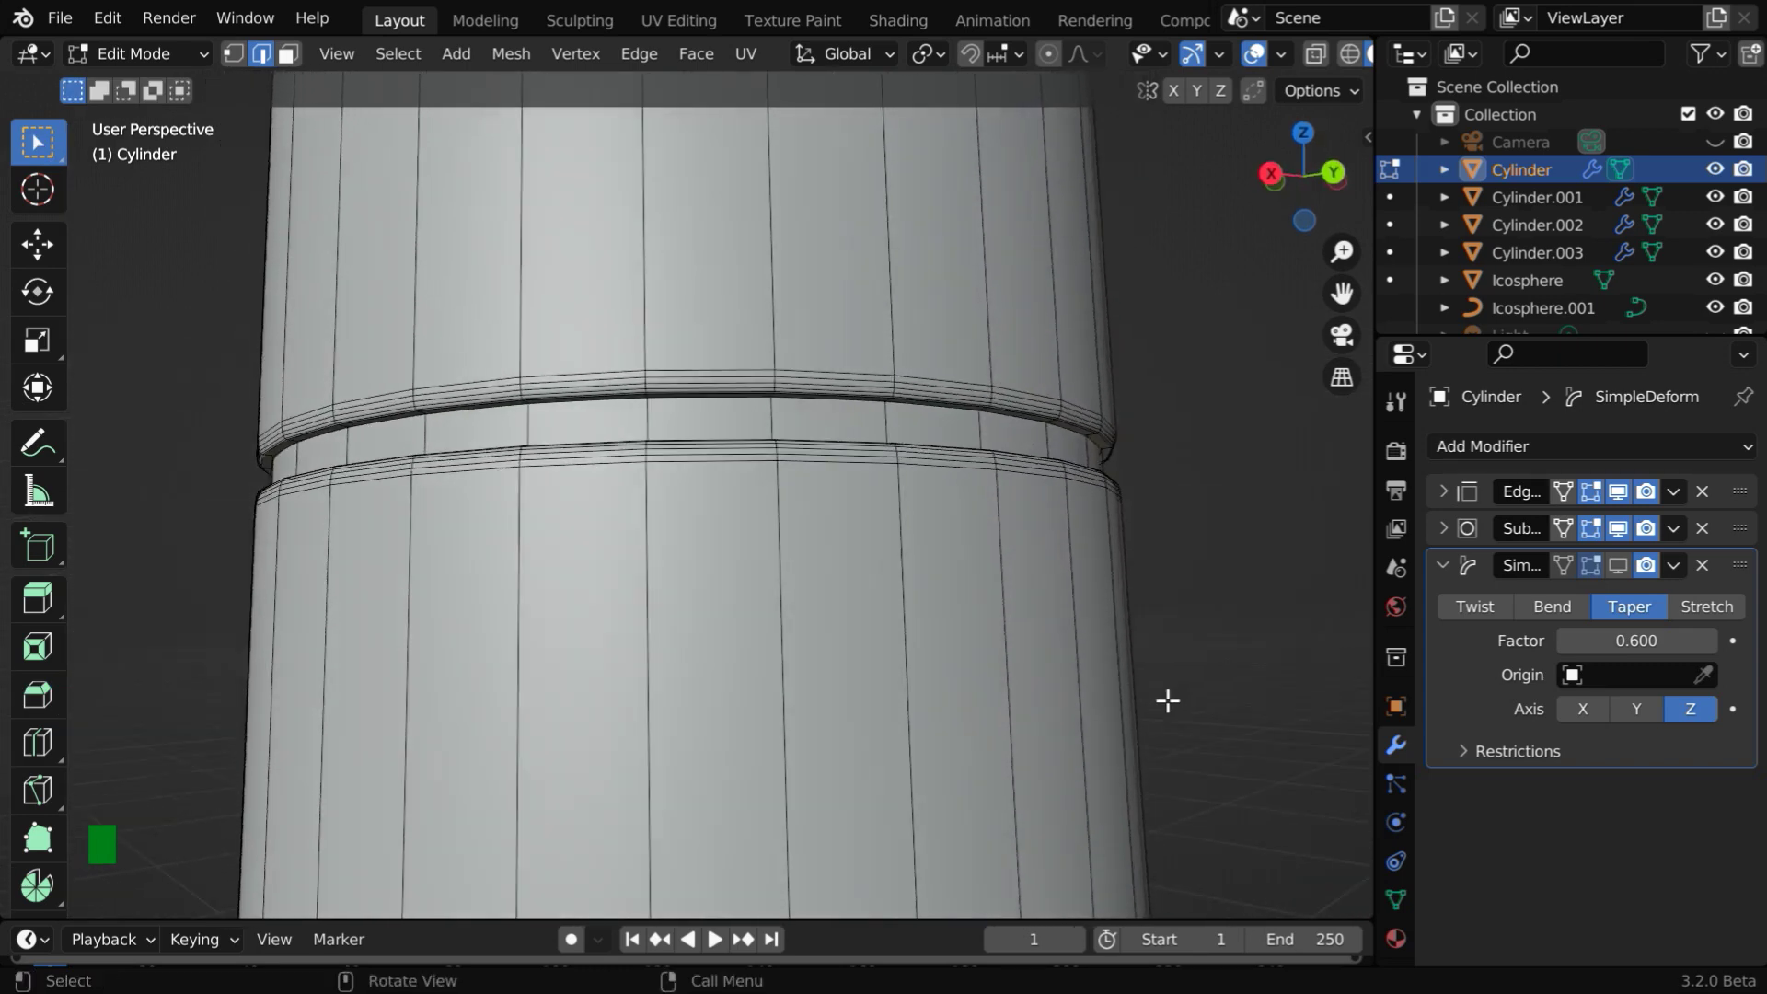
- Delete the handle's bottom cap face, leaving the end open
ctrl+middle_drag(1079, 522, 1077, 888)
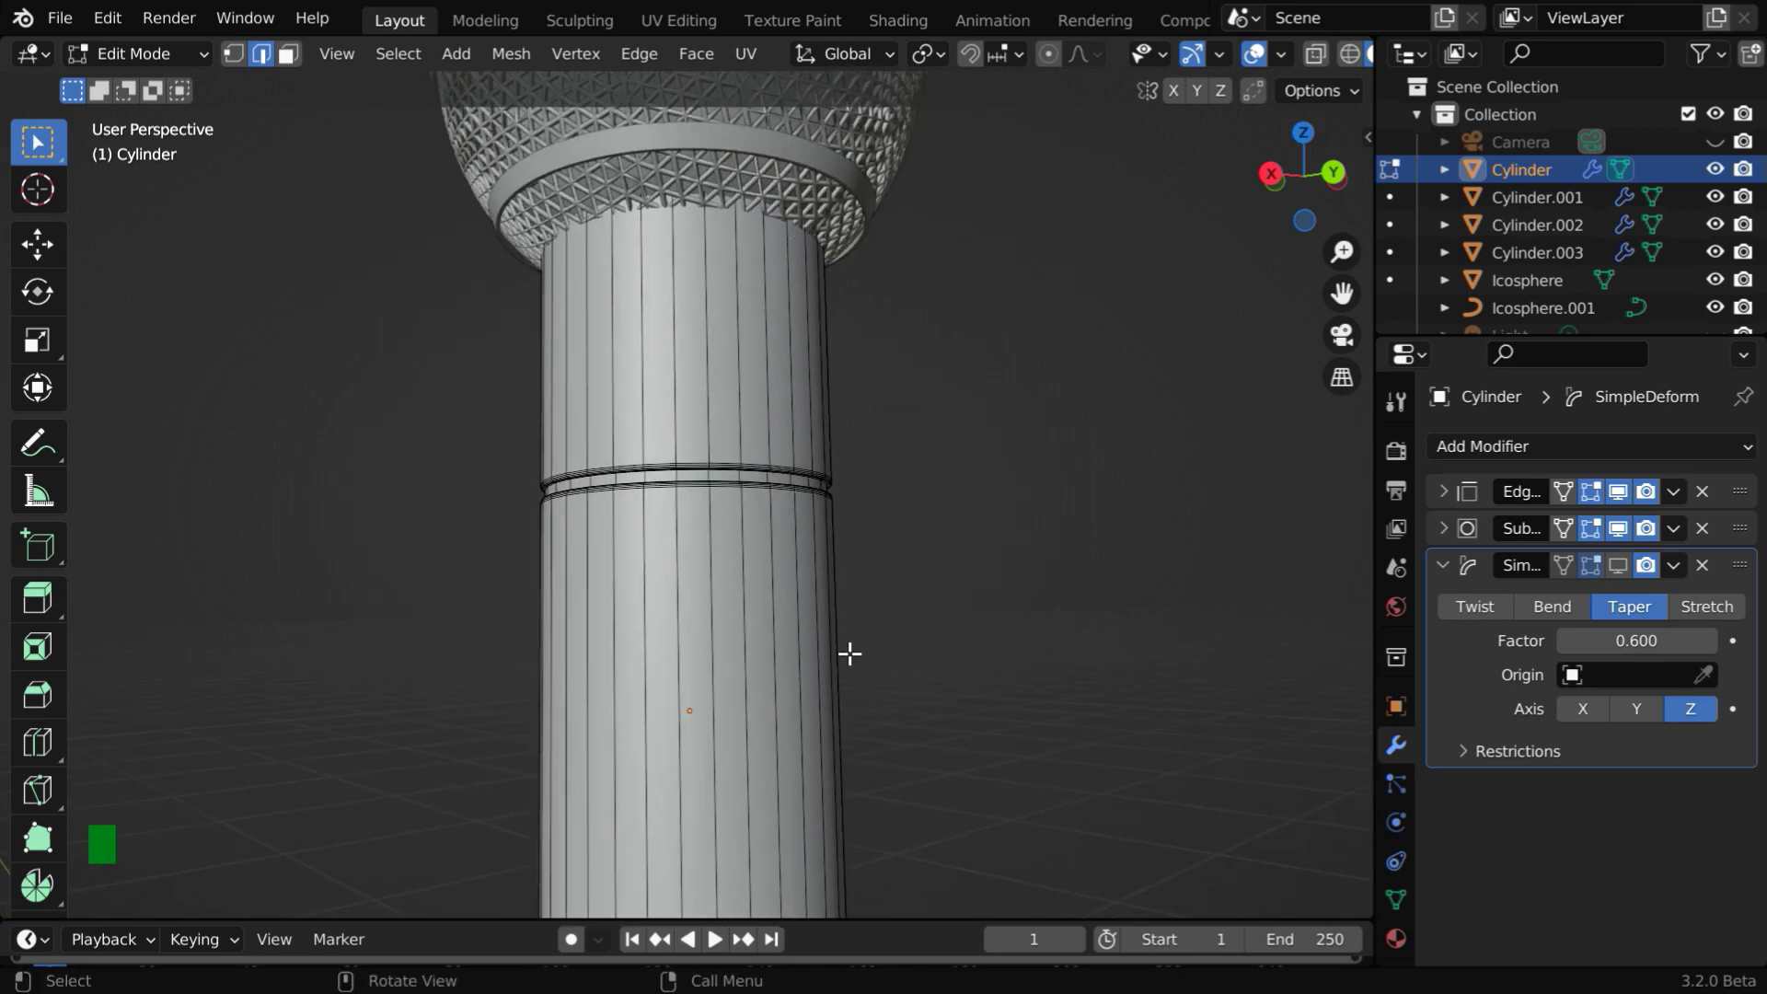
scroll(847, 650, down, 1)
middle_drag(850, 653, 864, 599)
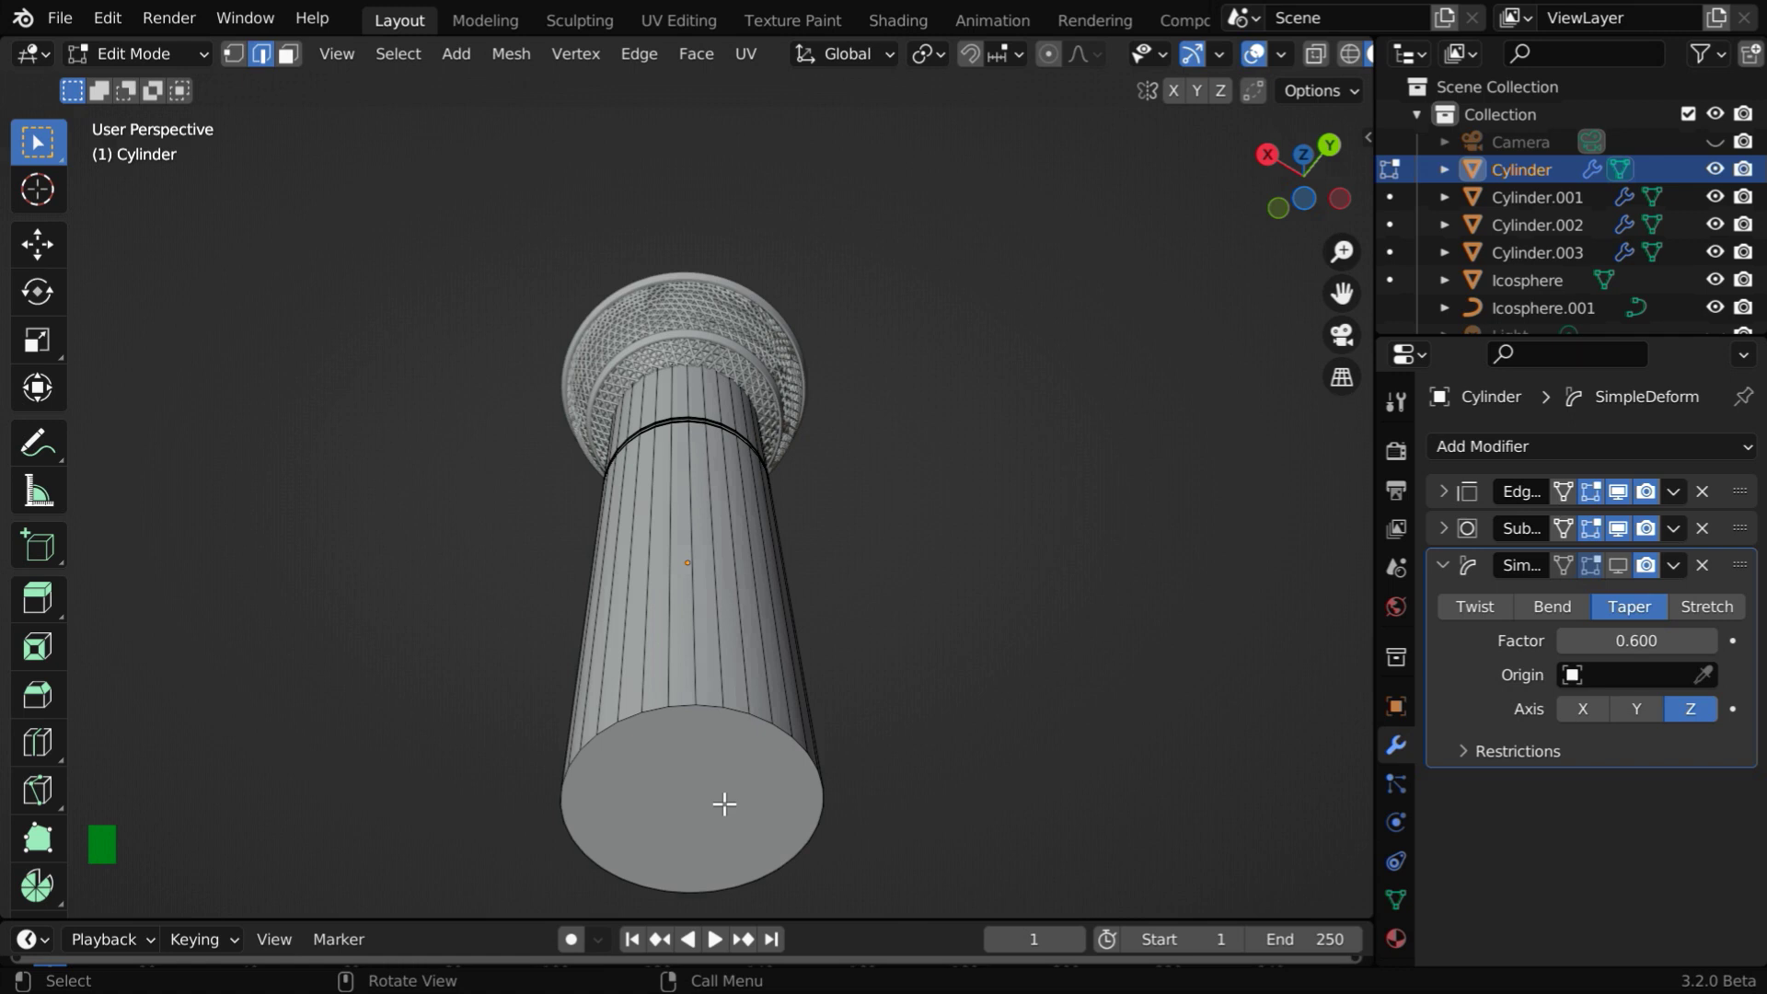
click(293, 53)
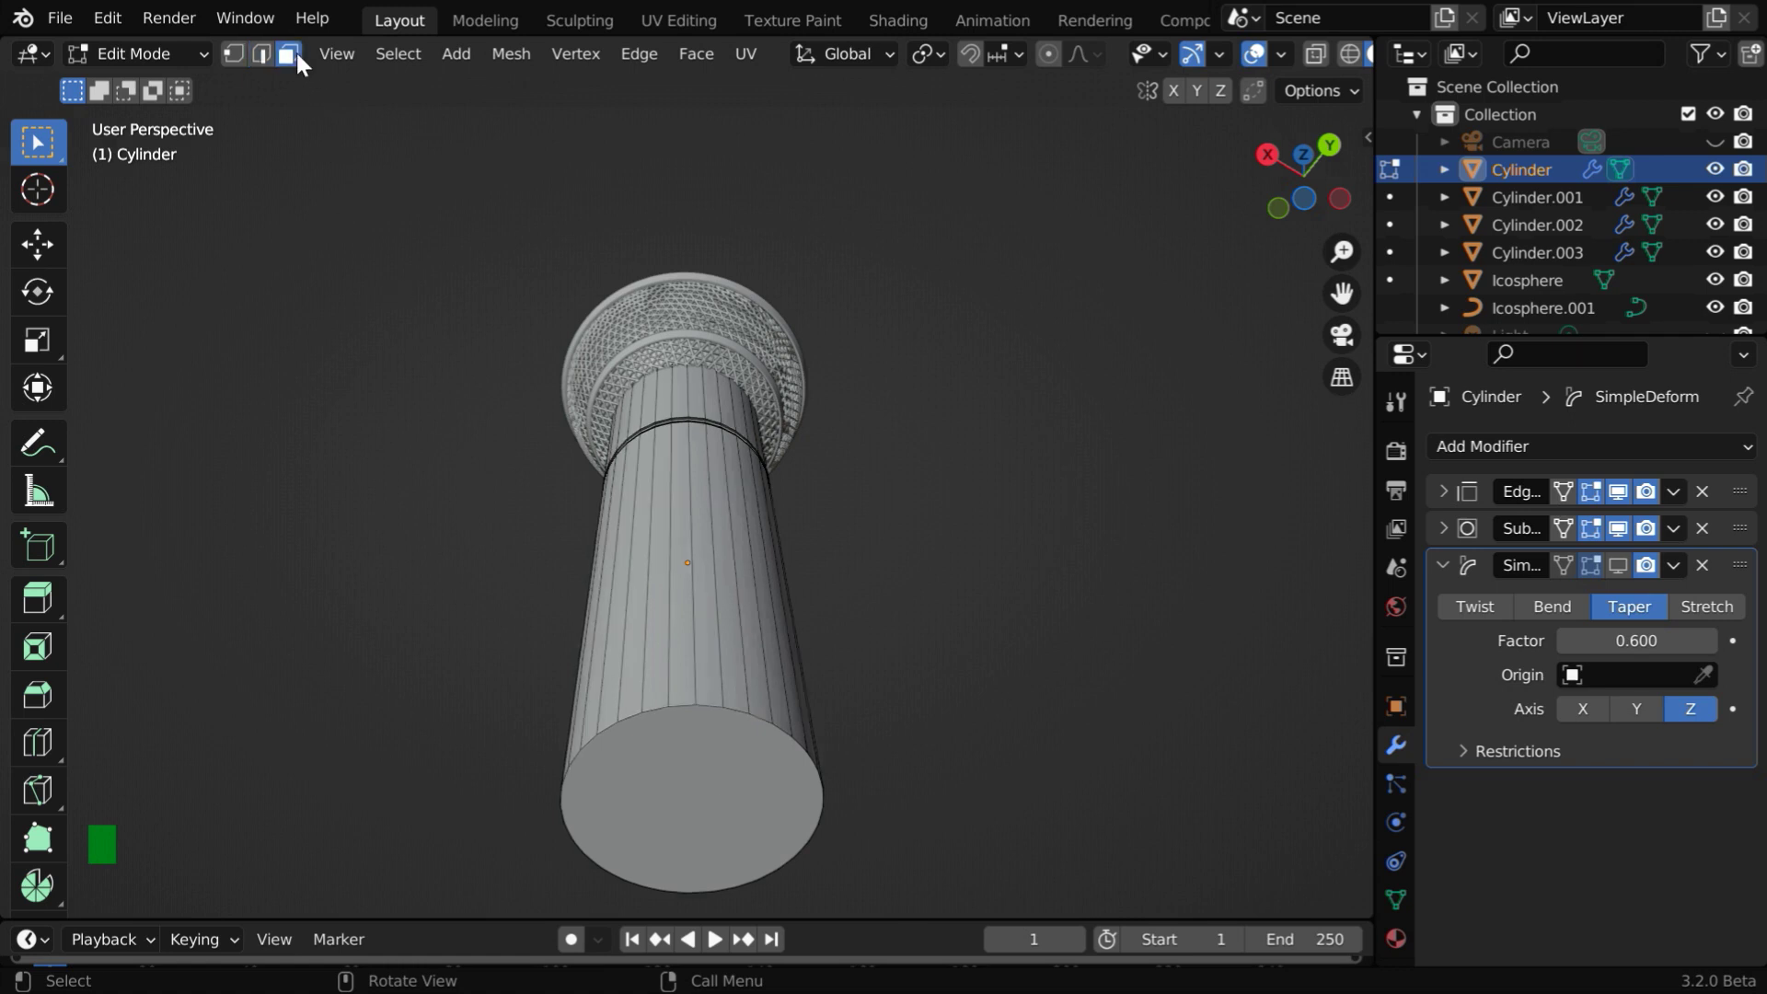
click(718, 810)
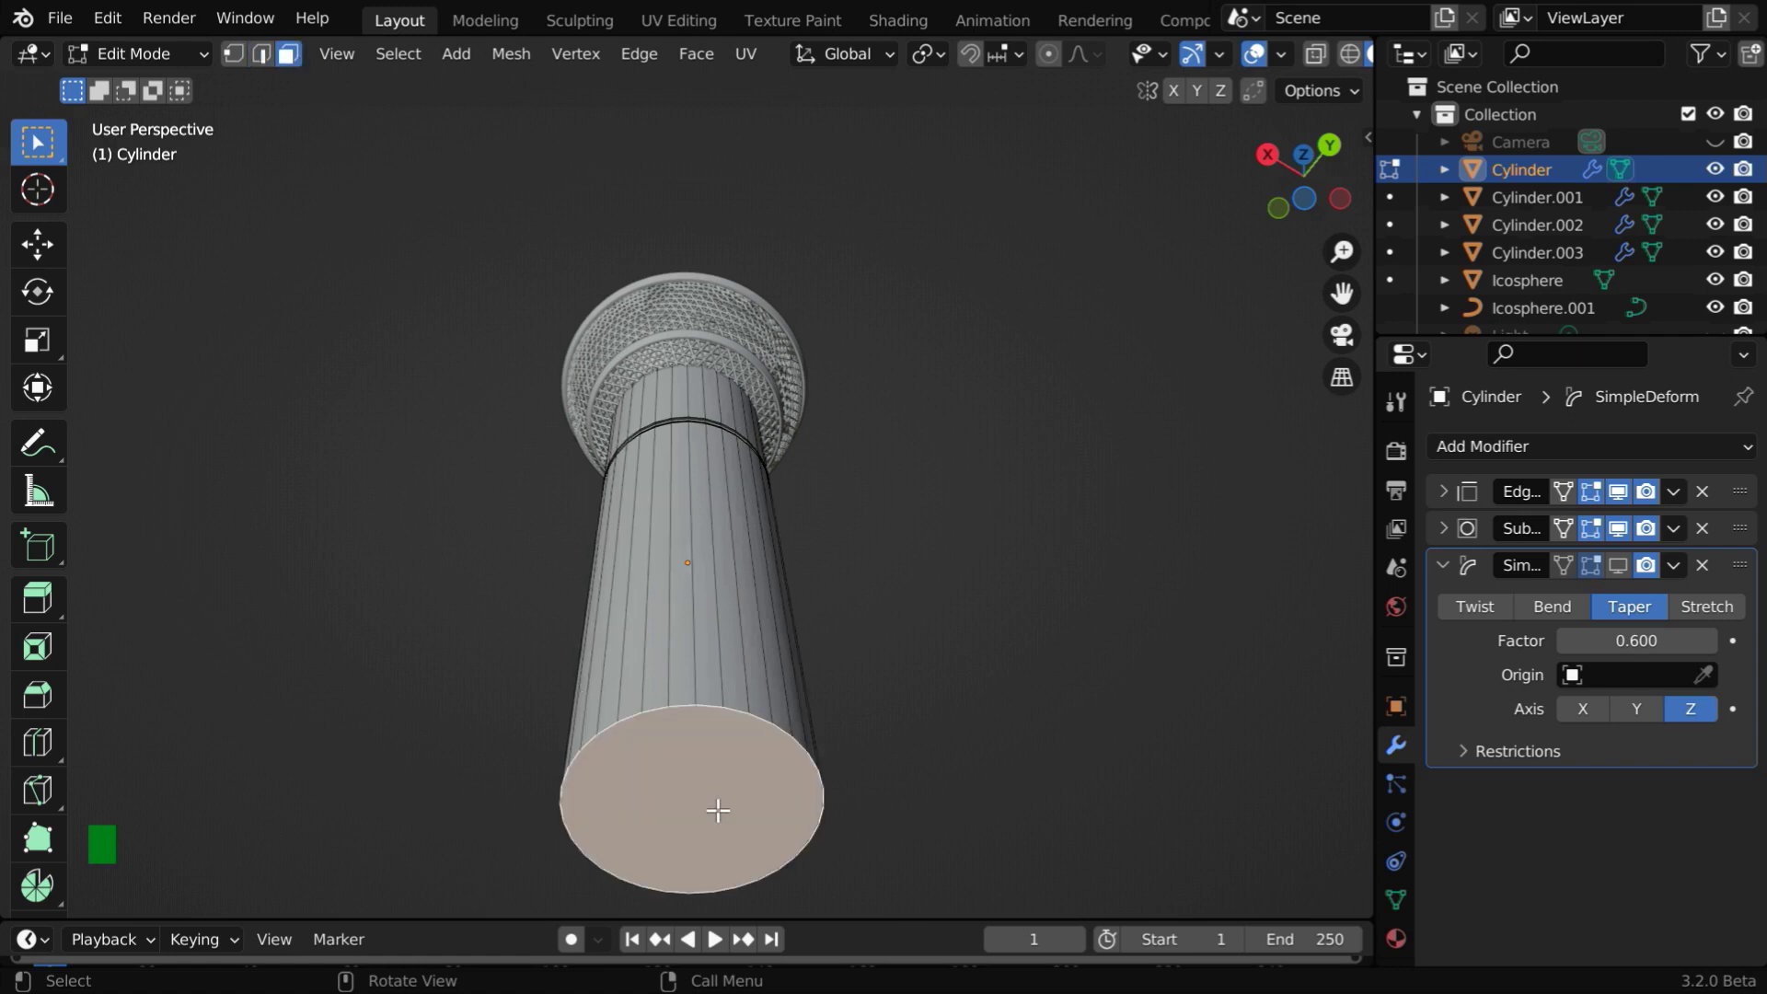
key(x)
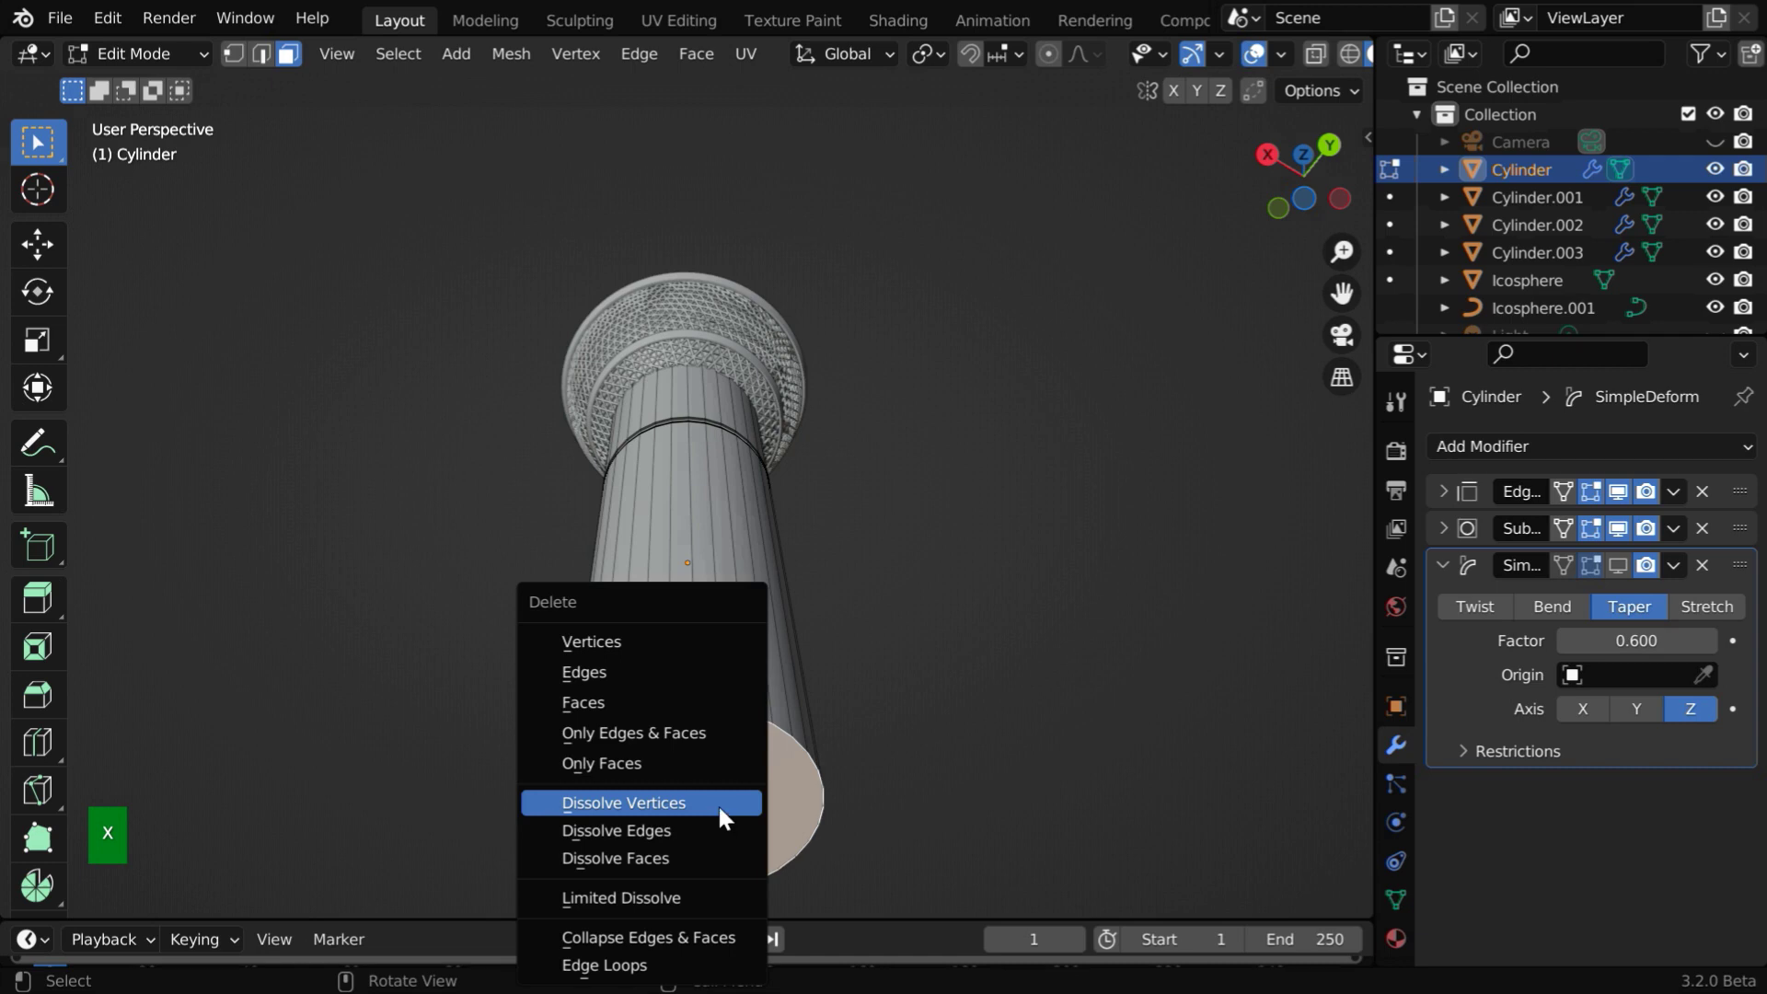
click(590, 707)
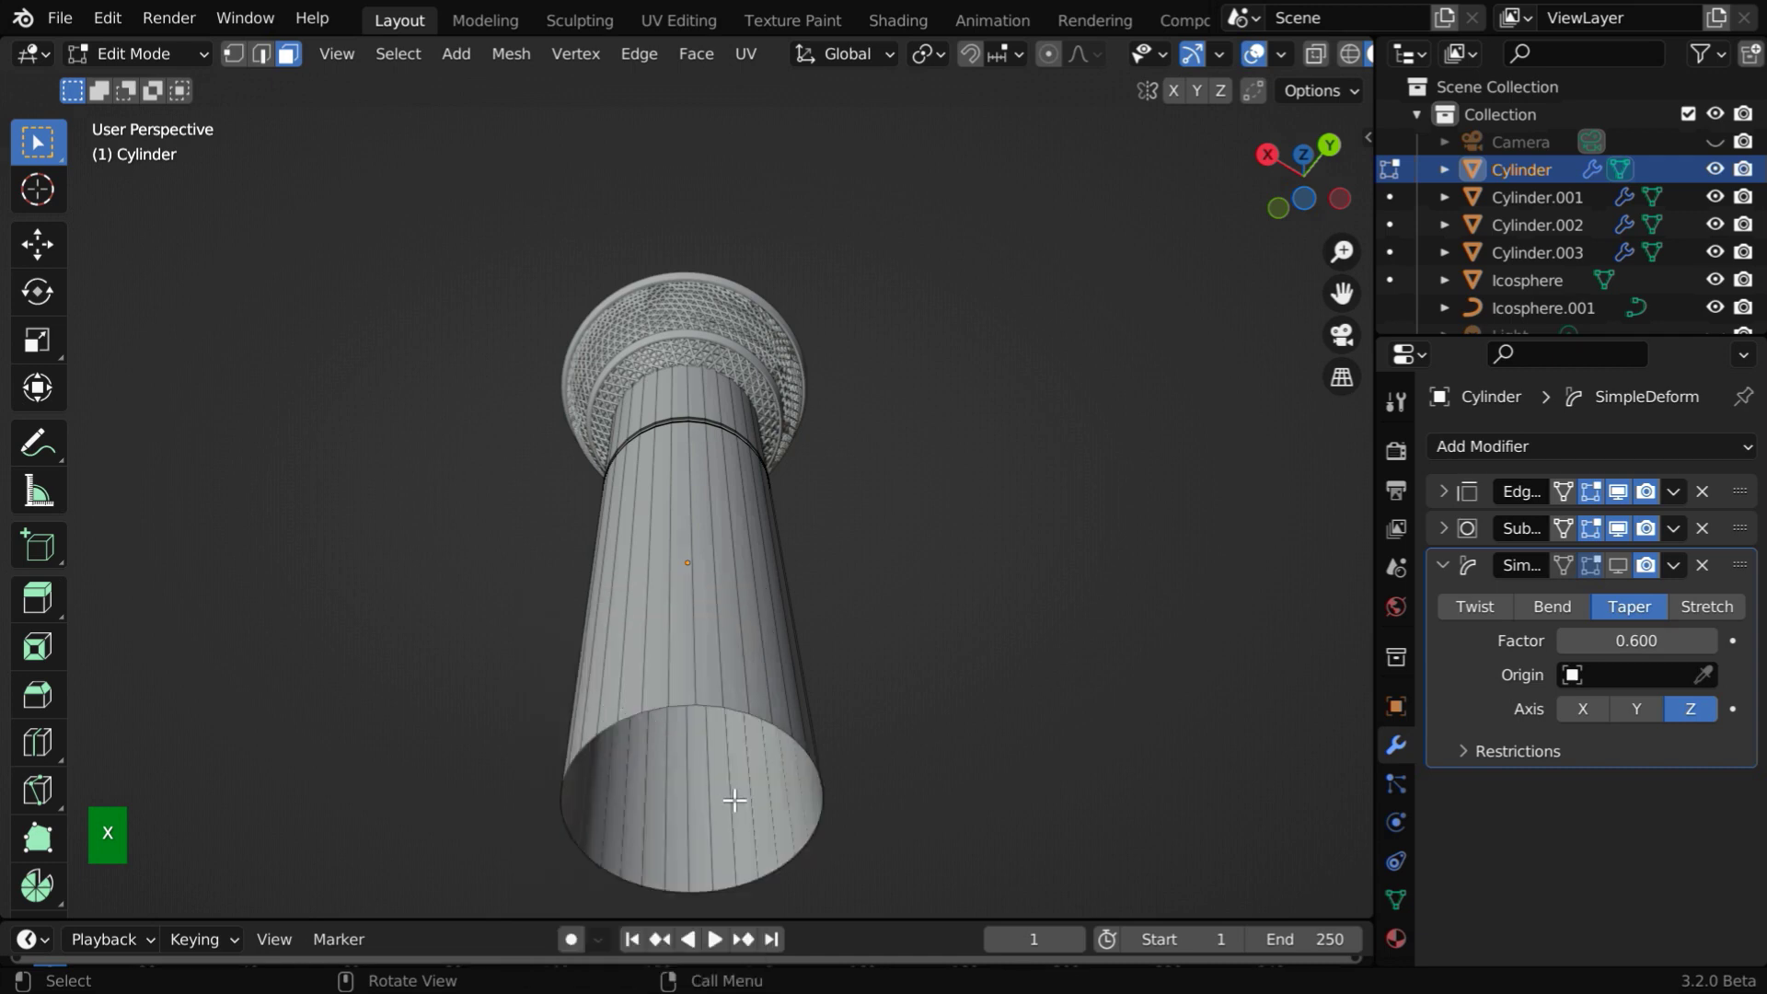
- Extrude the open bottom edge ring and scale it inward to 0.1
click(237, 53)
drag(511, 662, 887, 902)
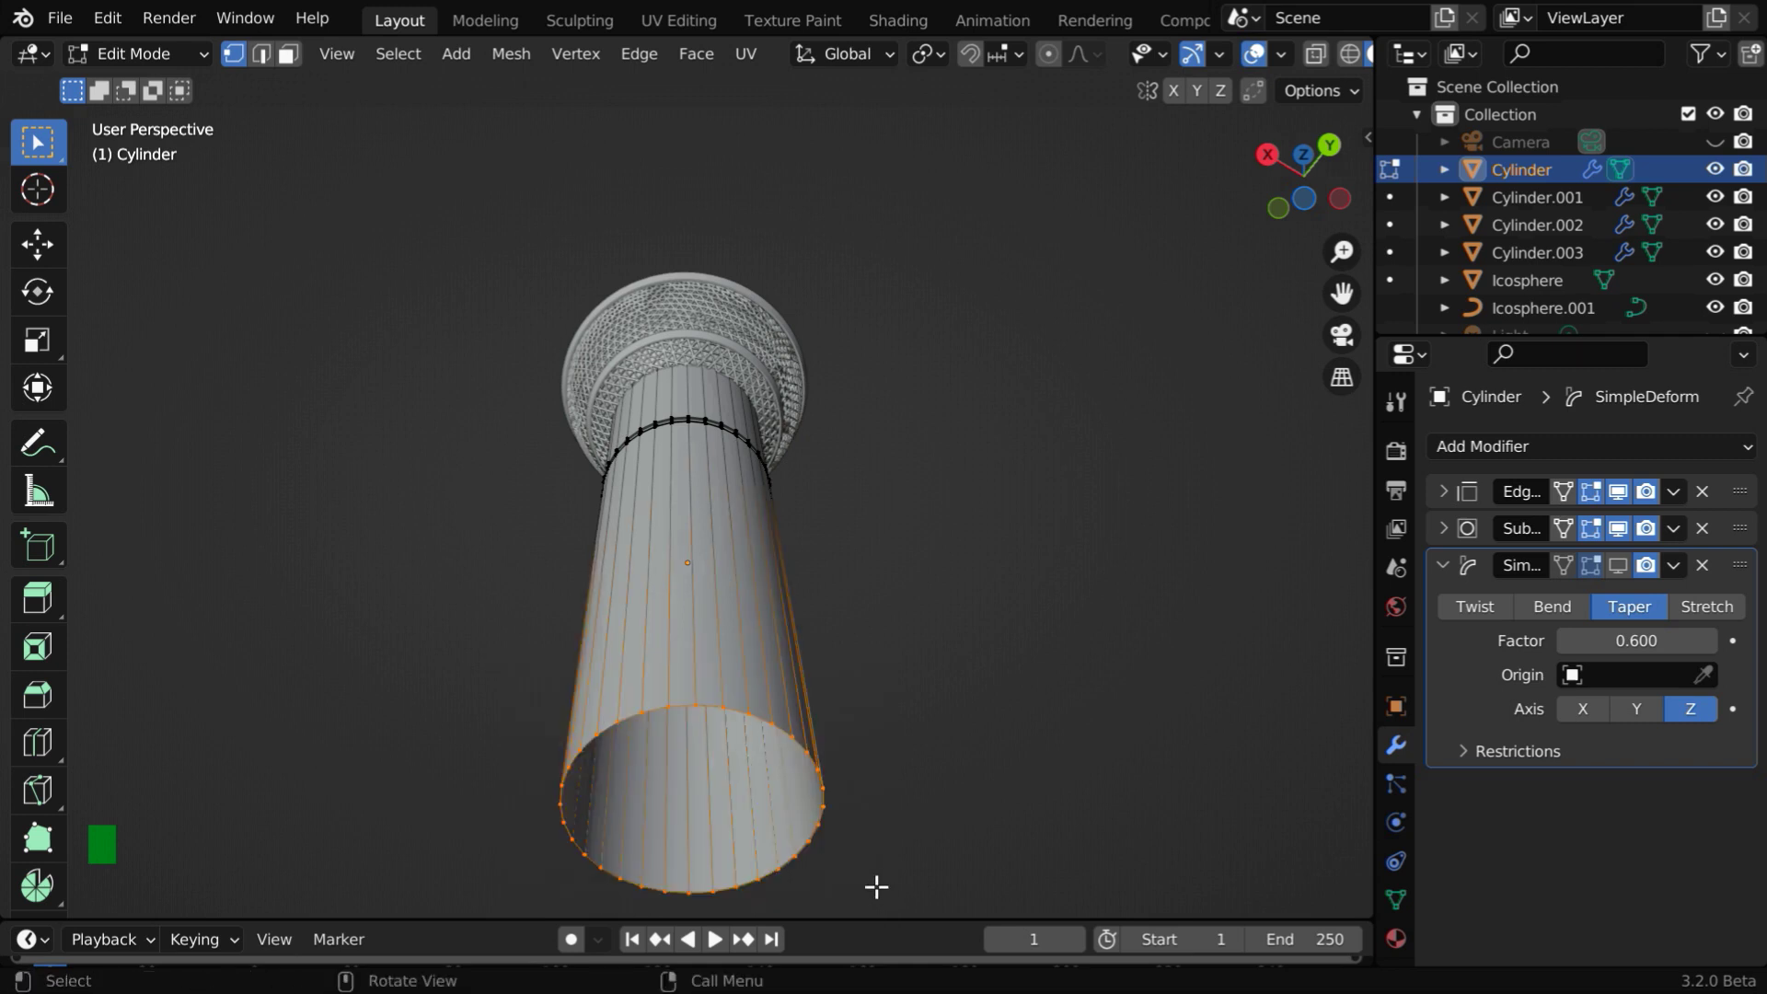
key(e)
key(s)
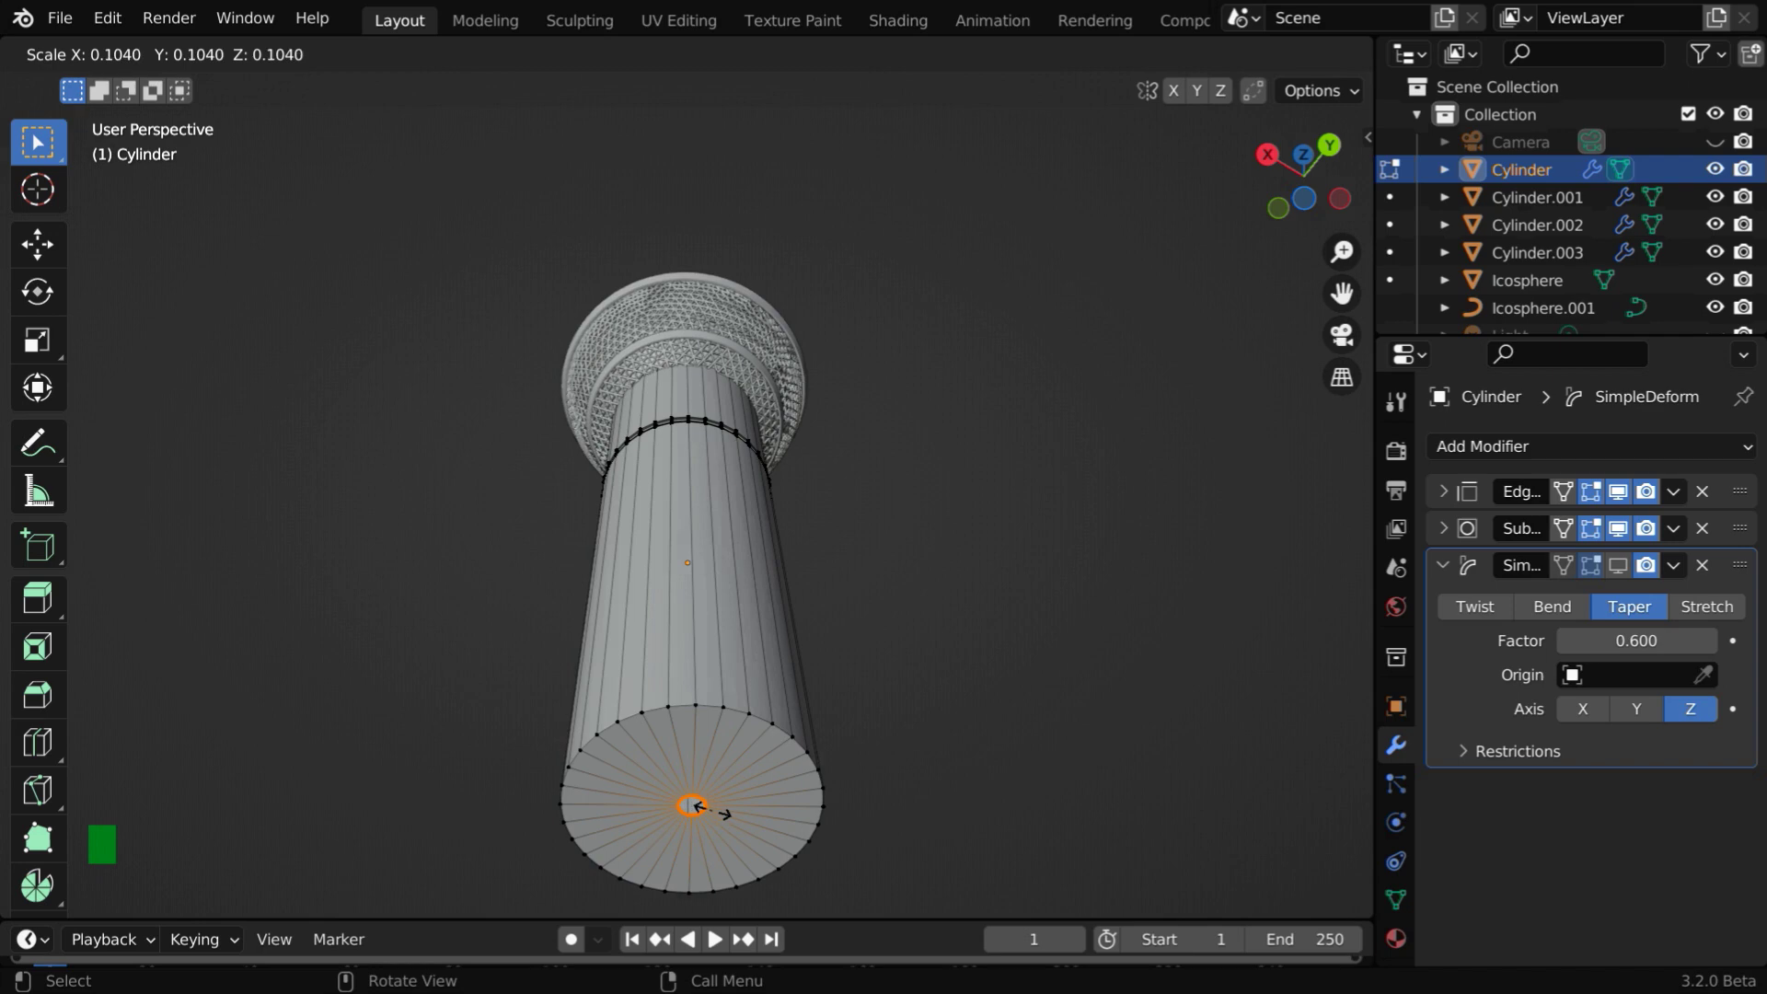
text(.1)
key(Return)
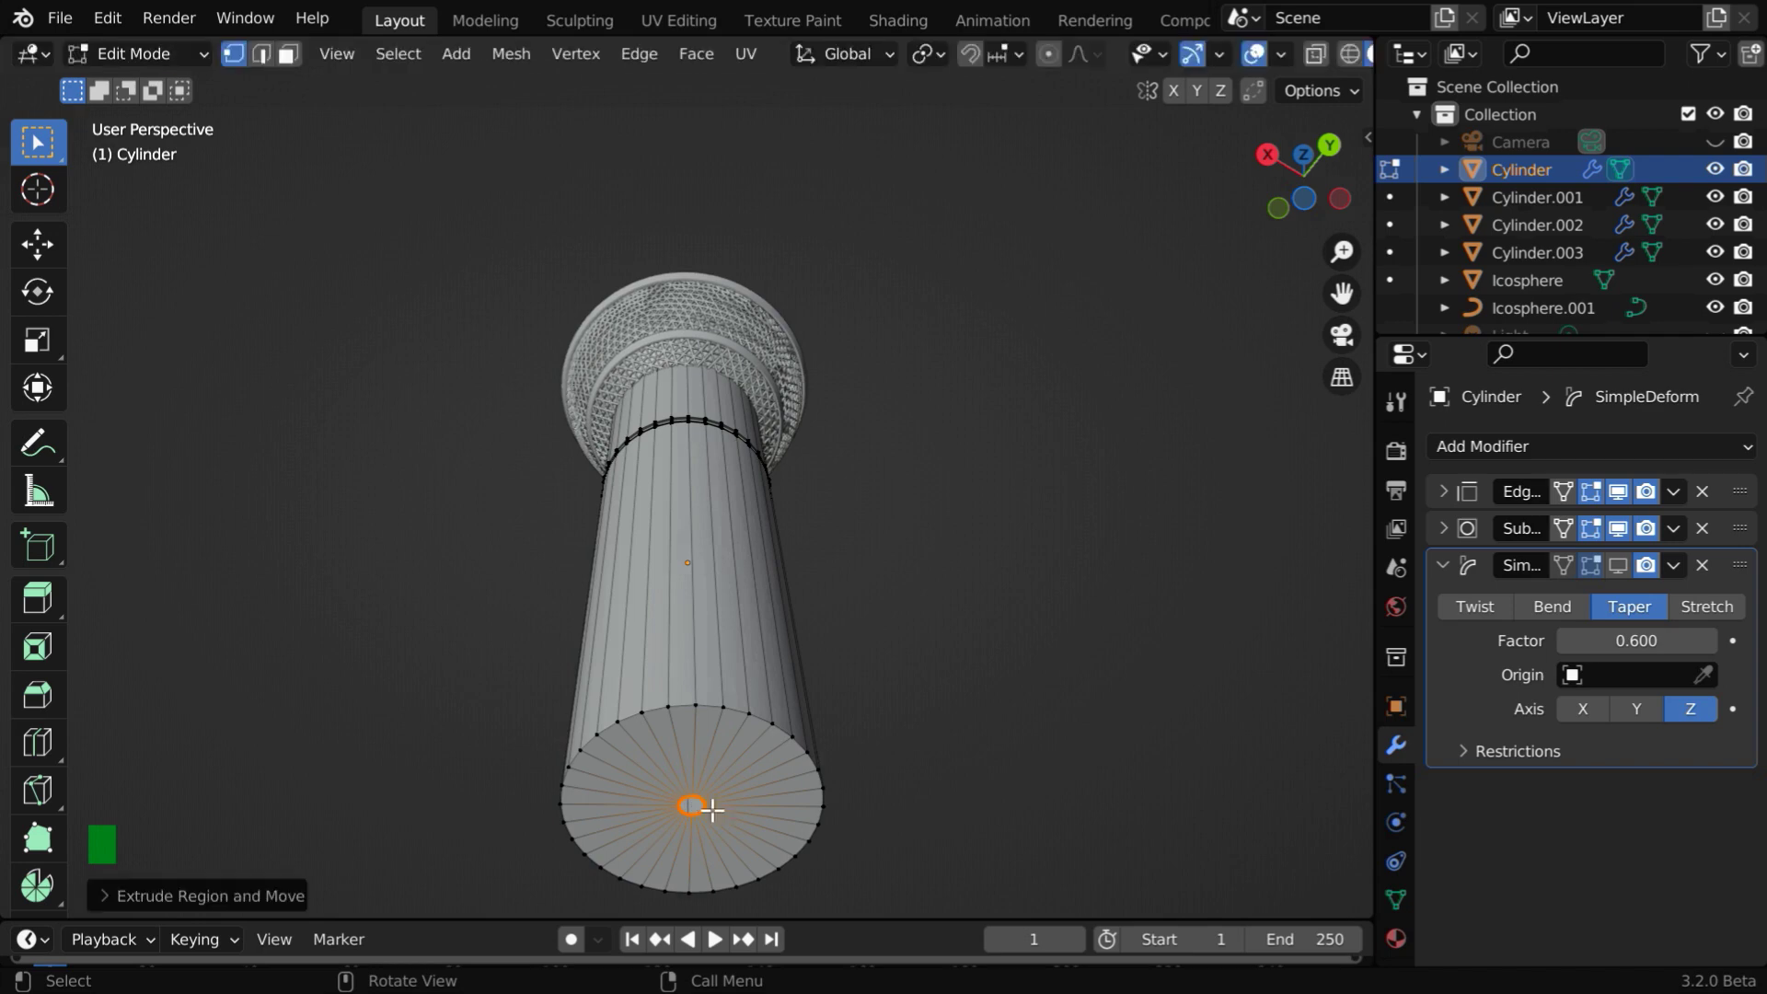
click(809, 703)
- Return to Object Mode and show the SimpleDeform taper in the viewport
scroll(807, 691, down, 3)
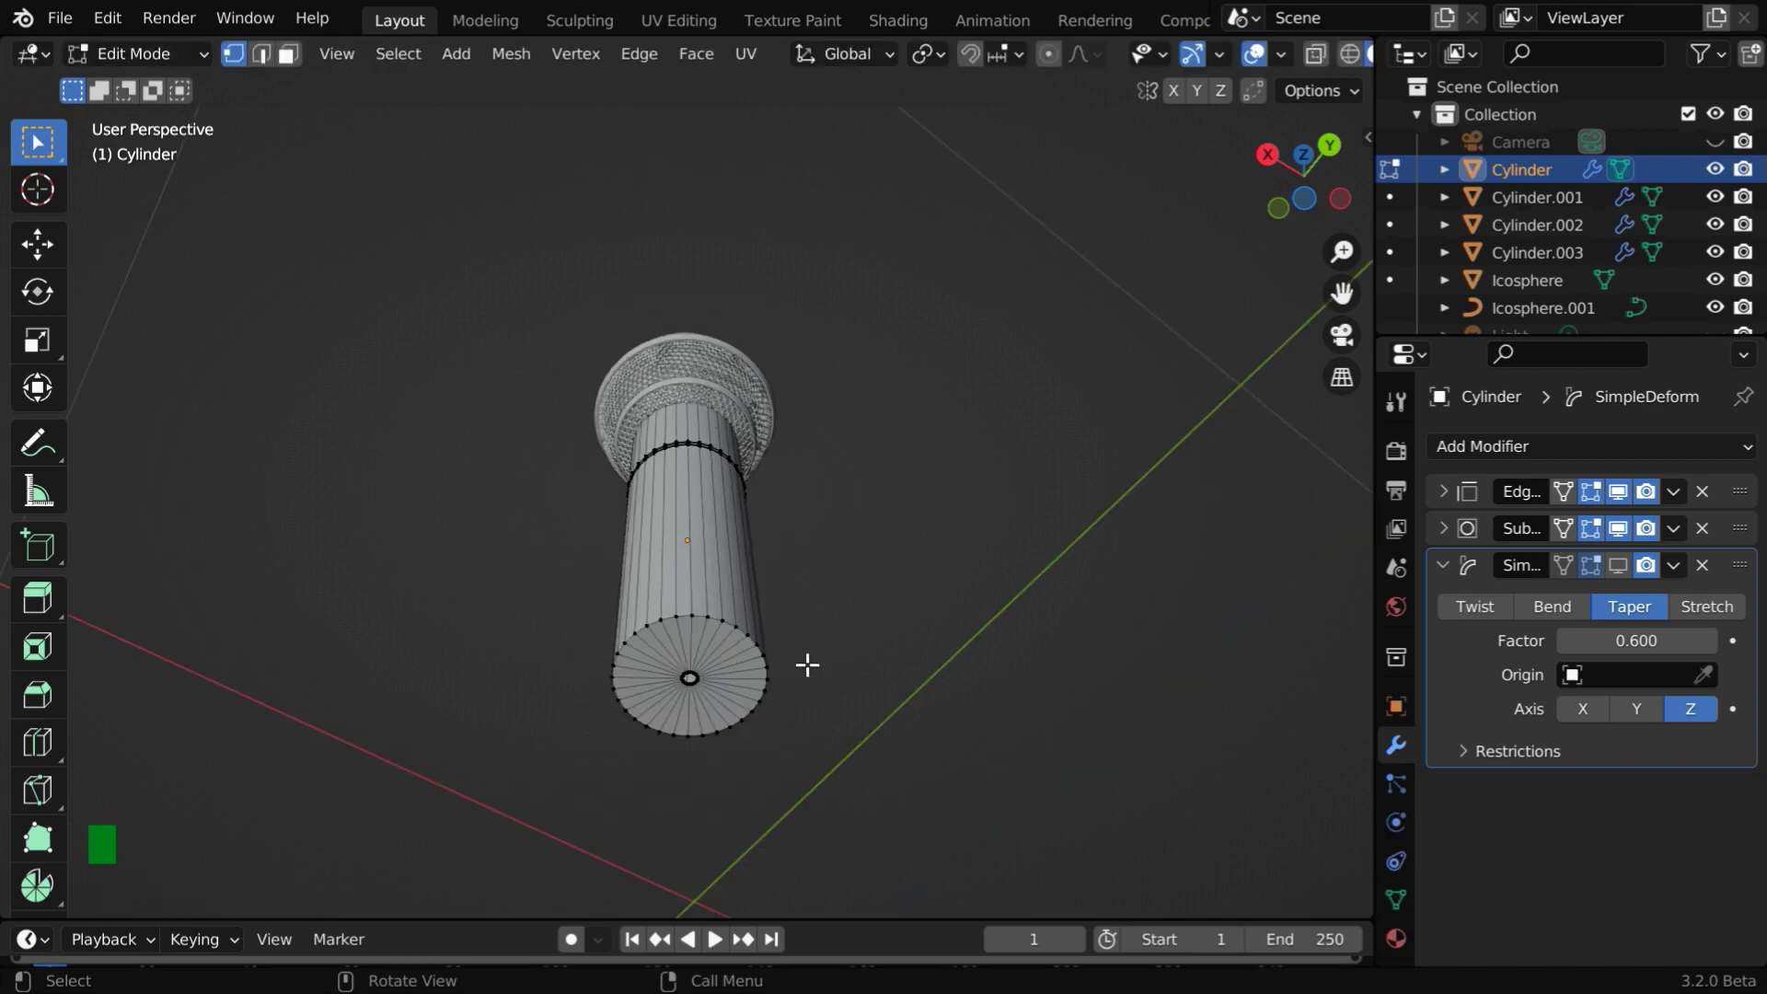
middle_drag(805, 663, 821, 753)
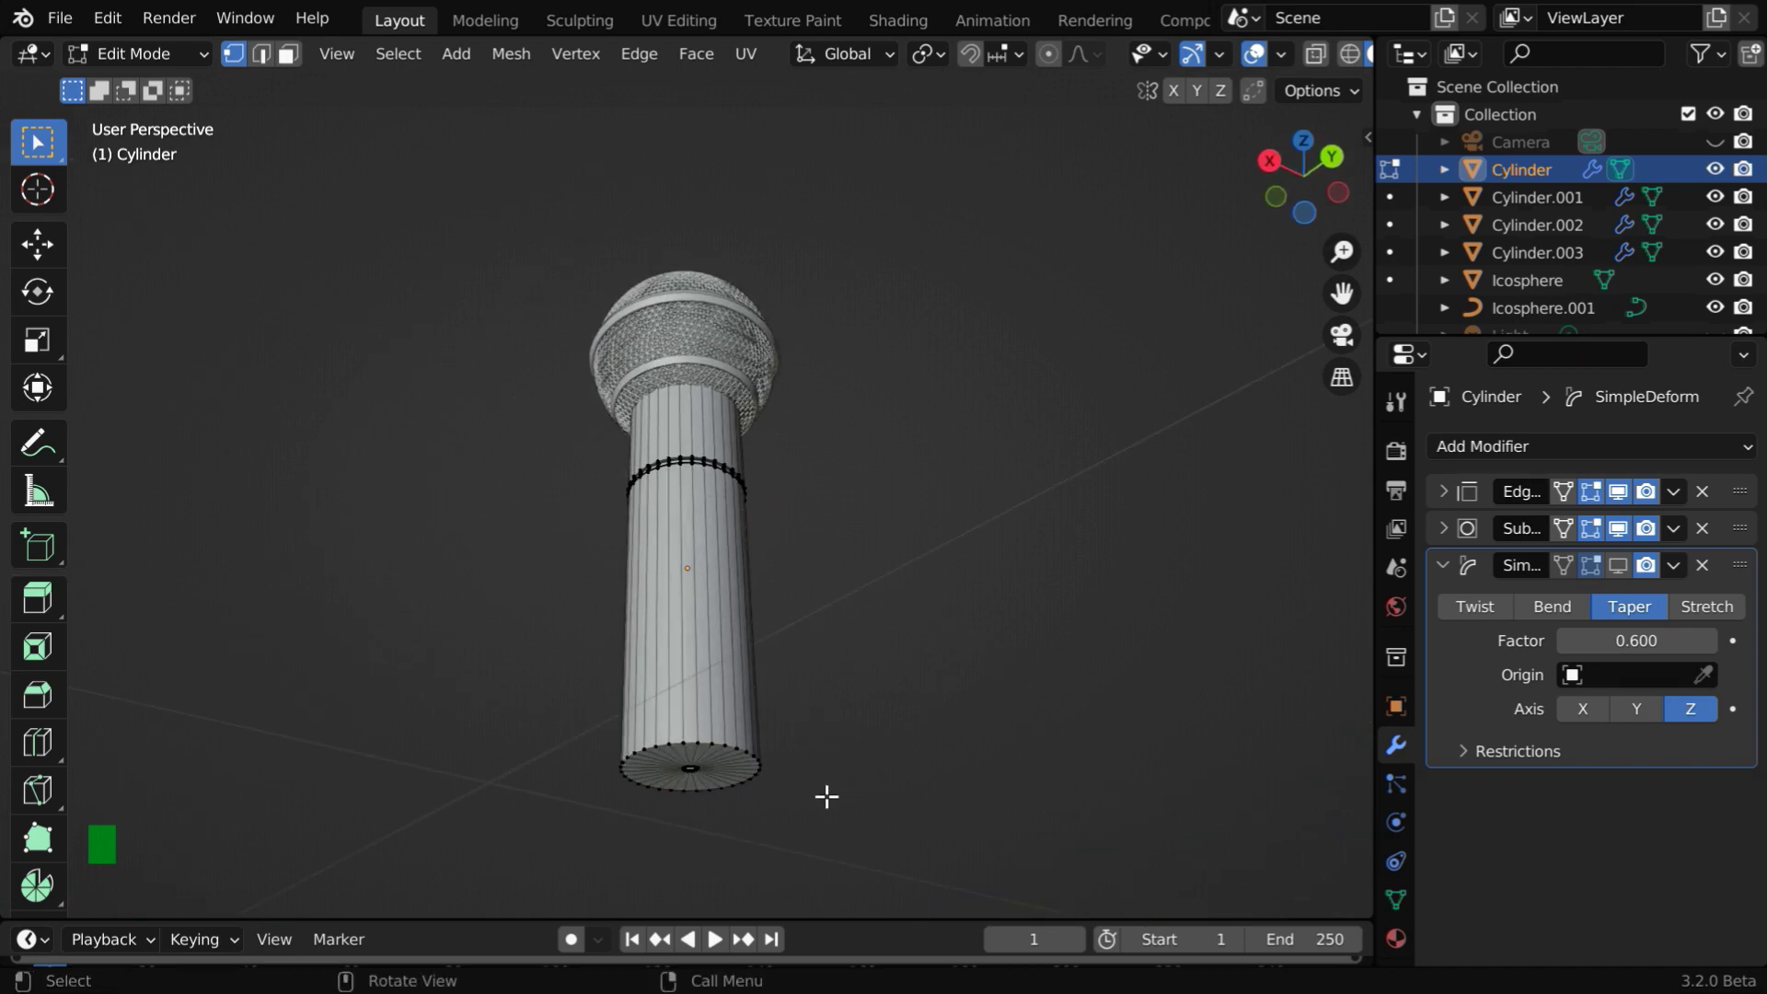
click(196, 57)
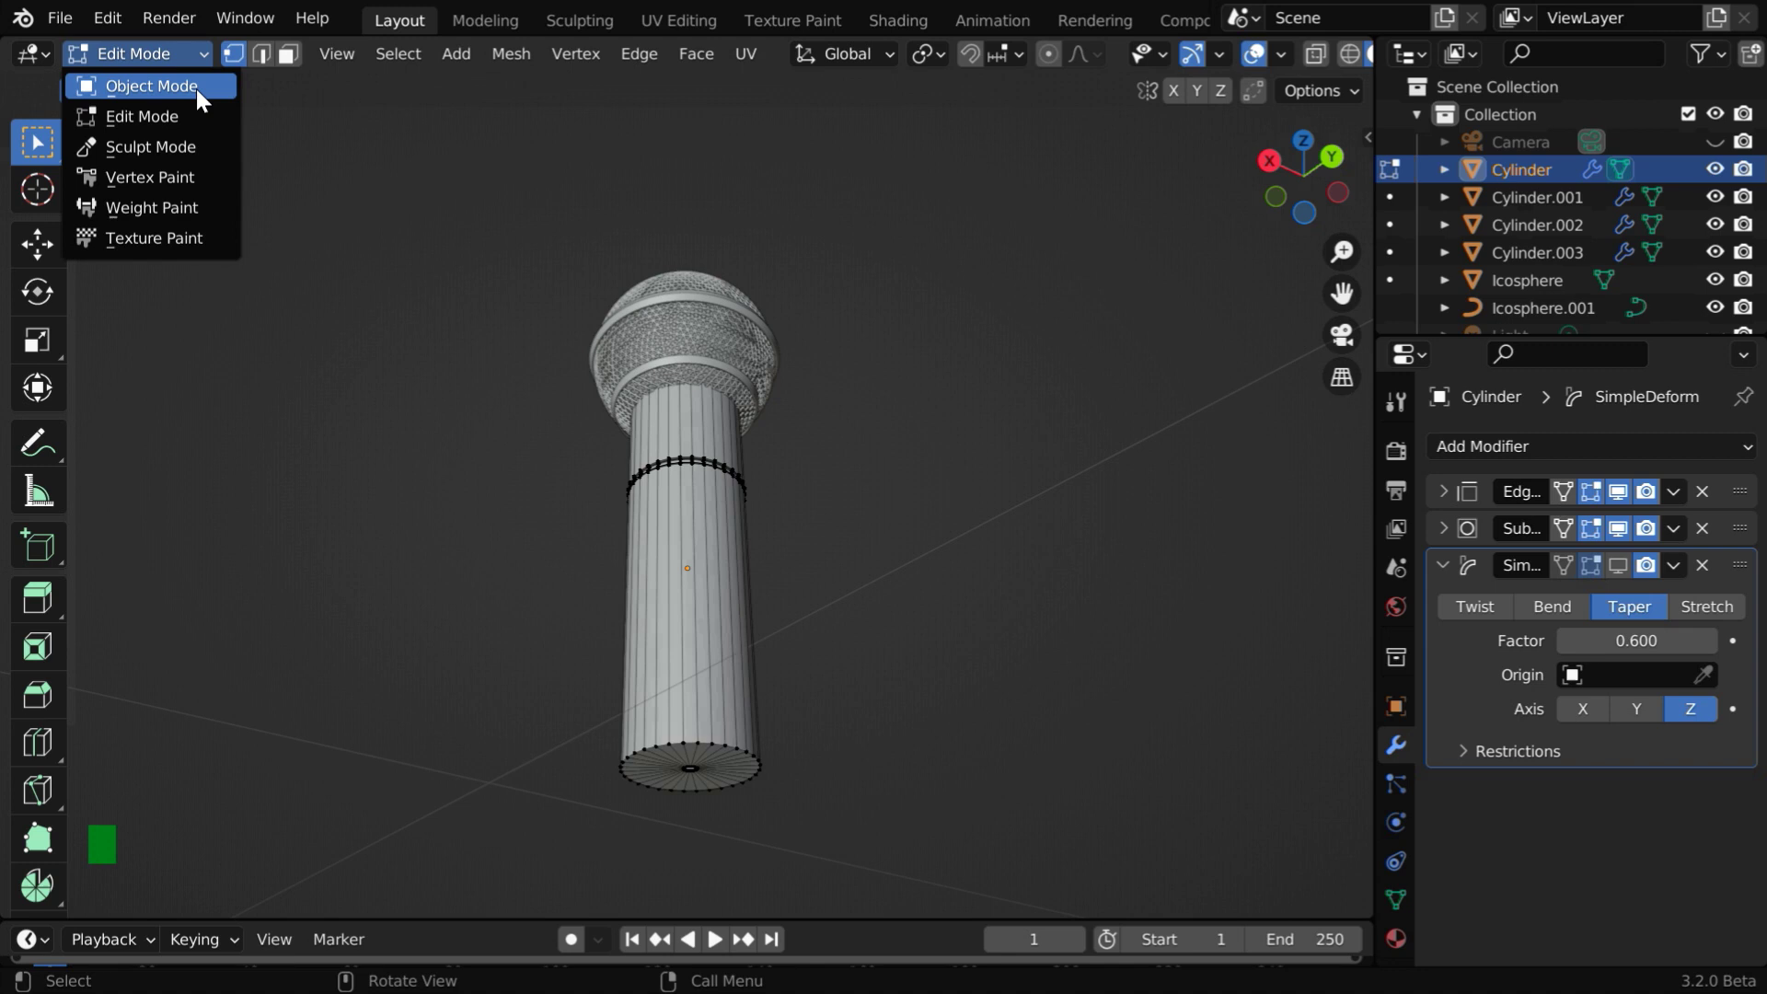
click(196, 84)
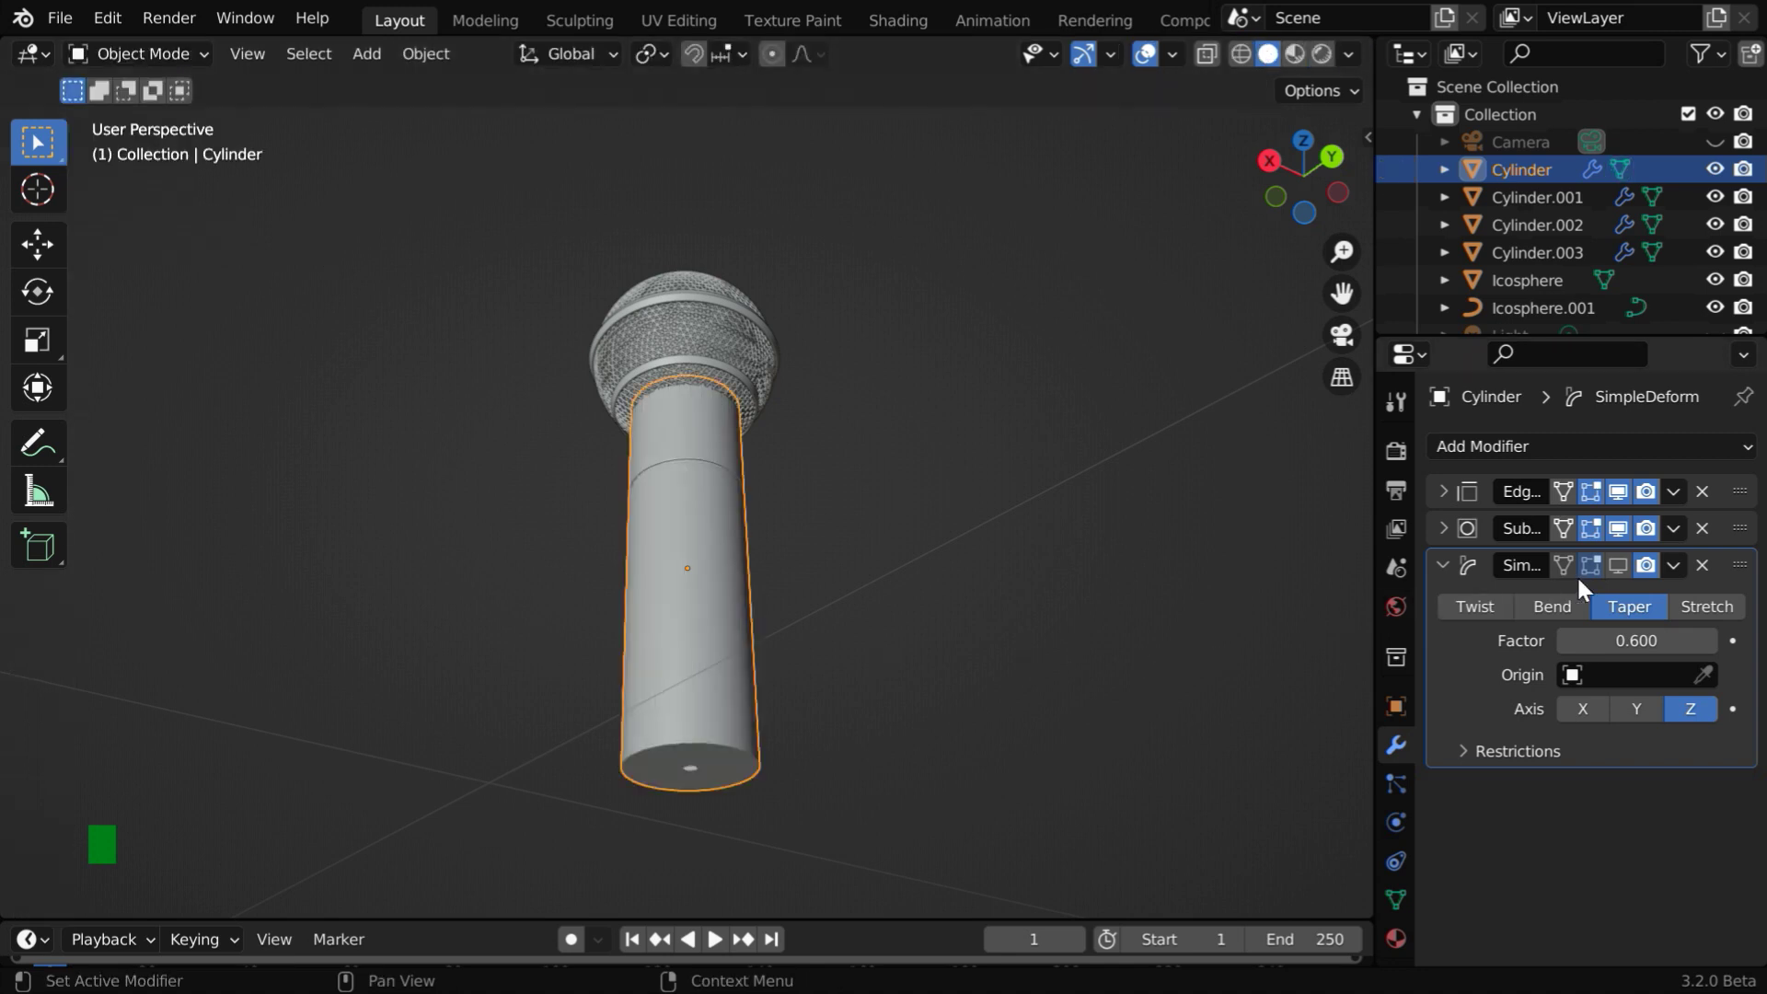
click(1616, 566)
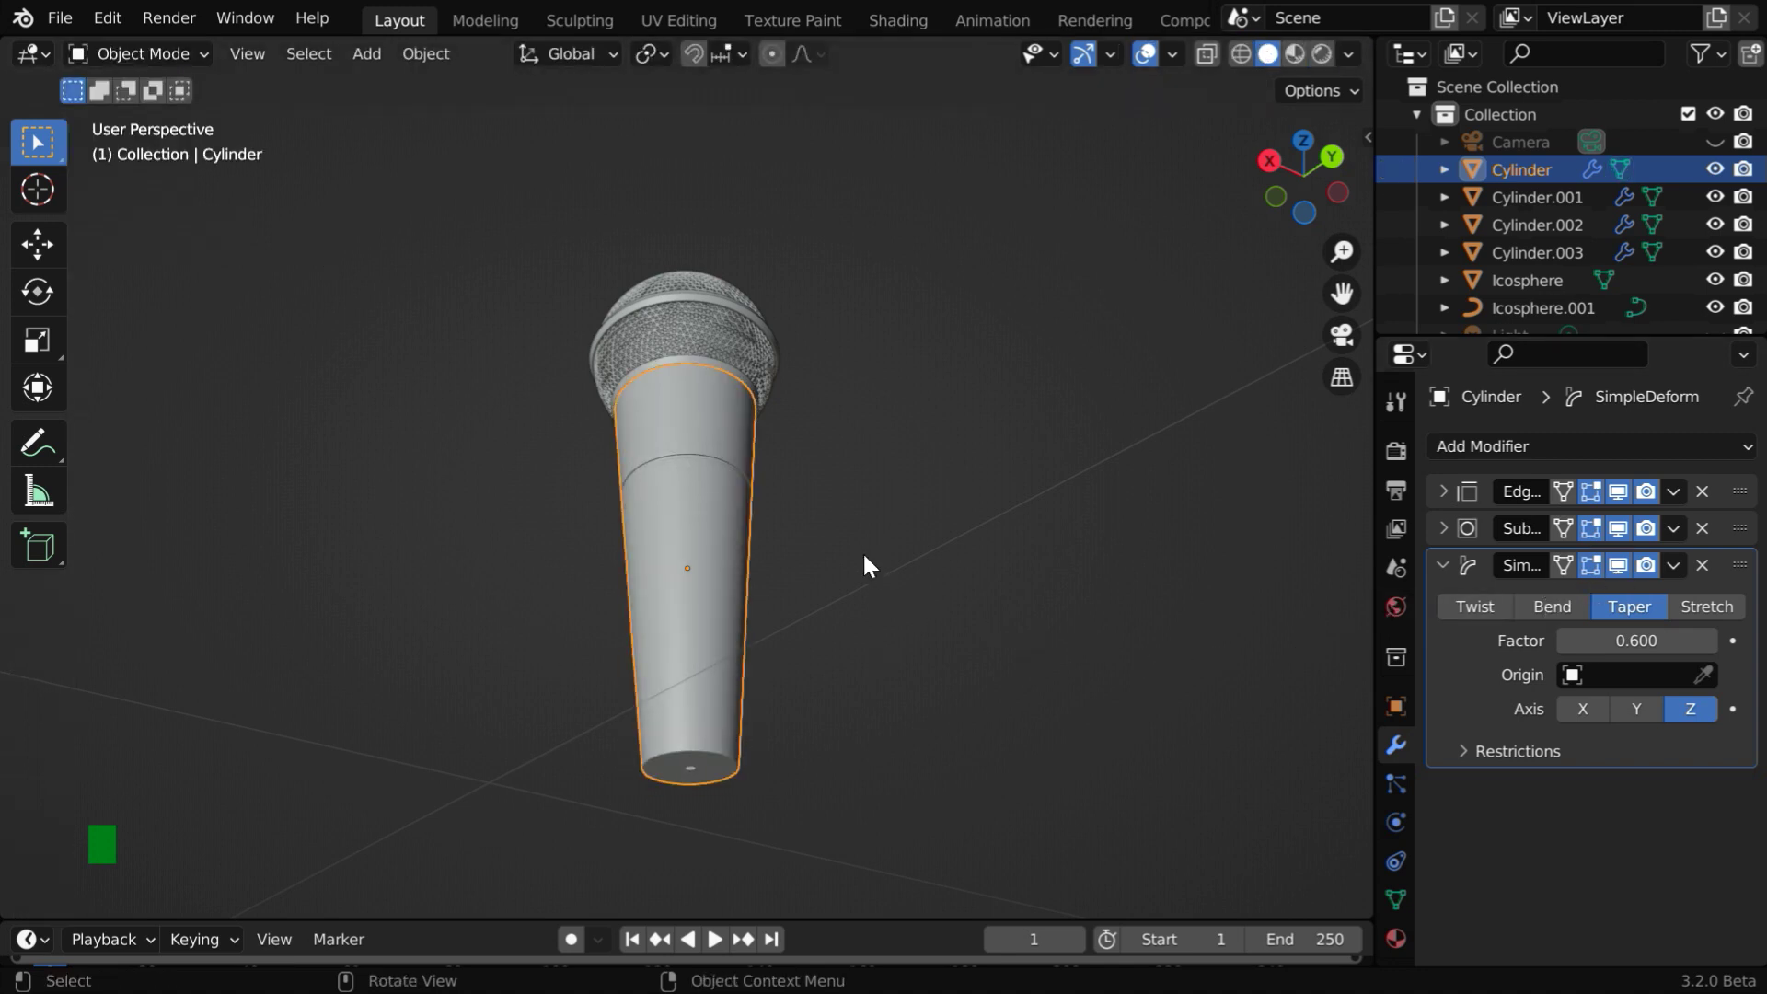
- Switch the viewport to Material Preview shading
middle_drag(863, 552, 859, 693)
click(909, 716)
ctrl+middle_drag(968, 764, 976, 701)
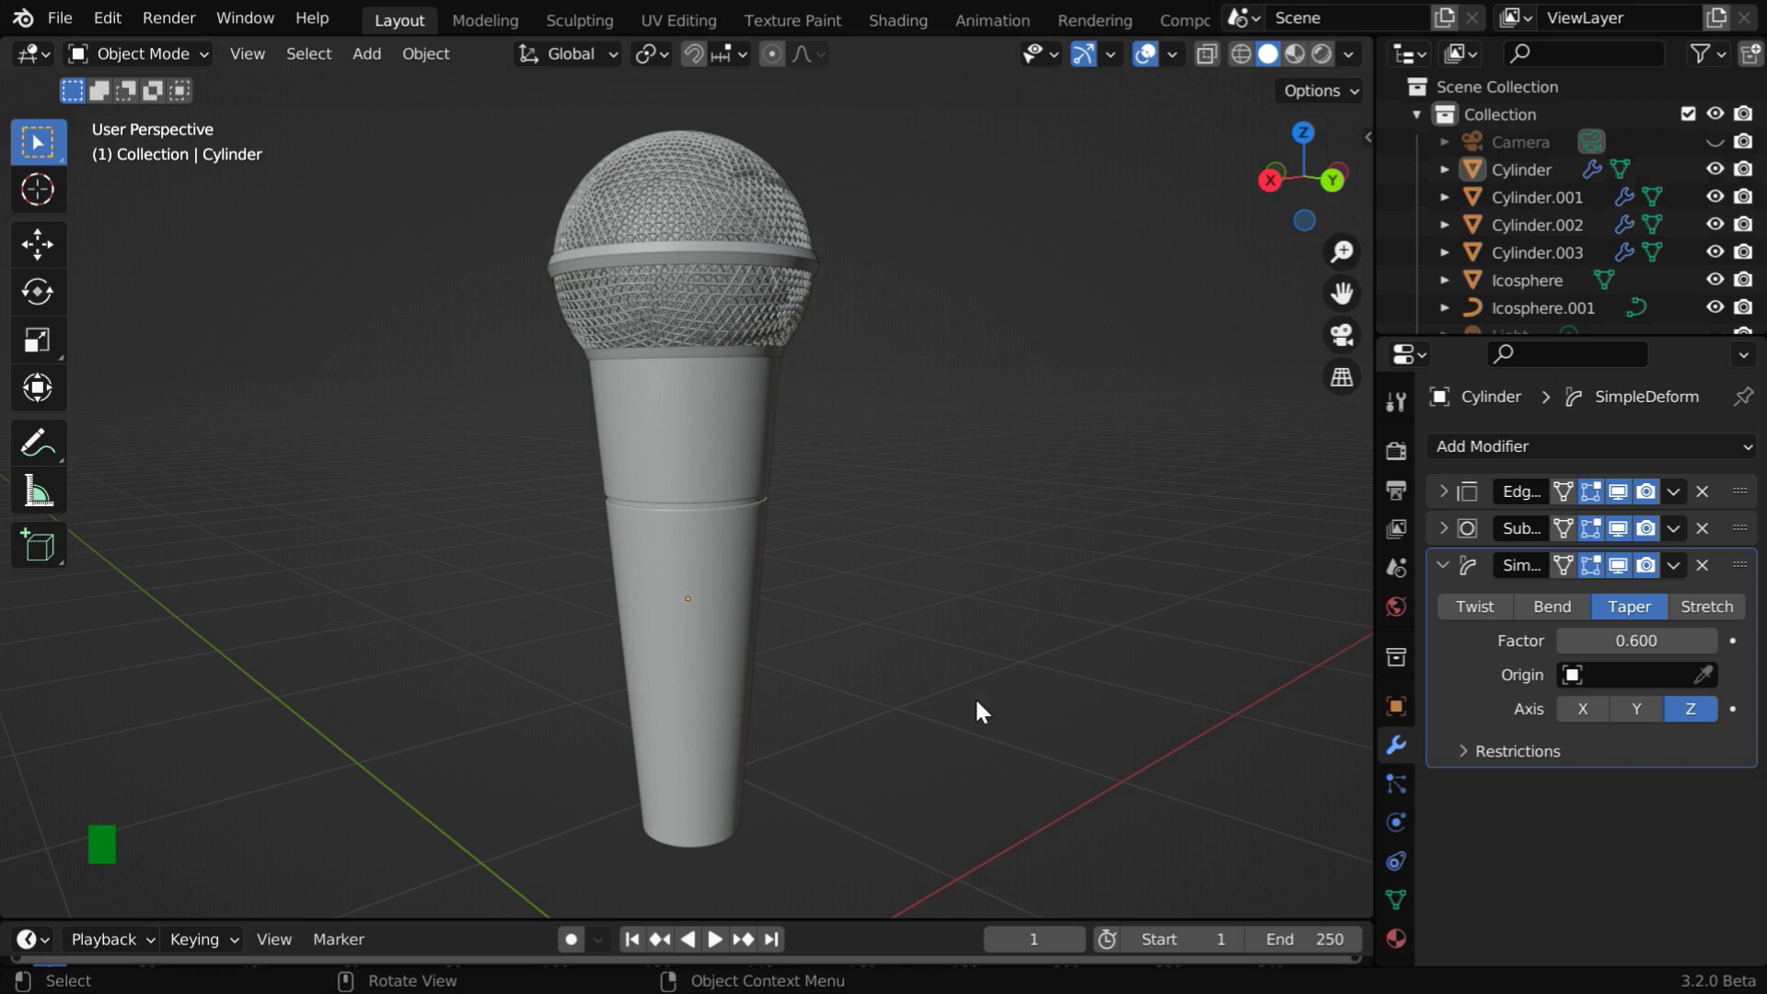
click(1294, 53)
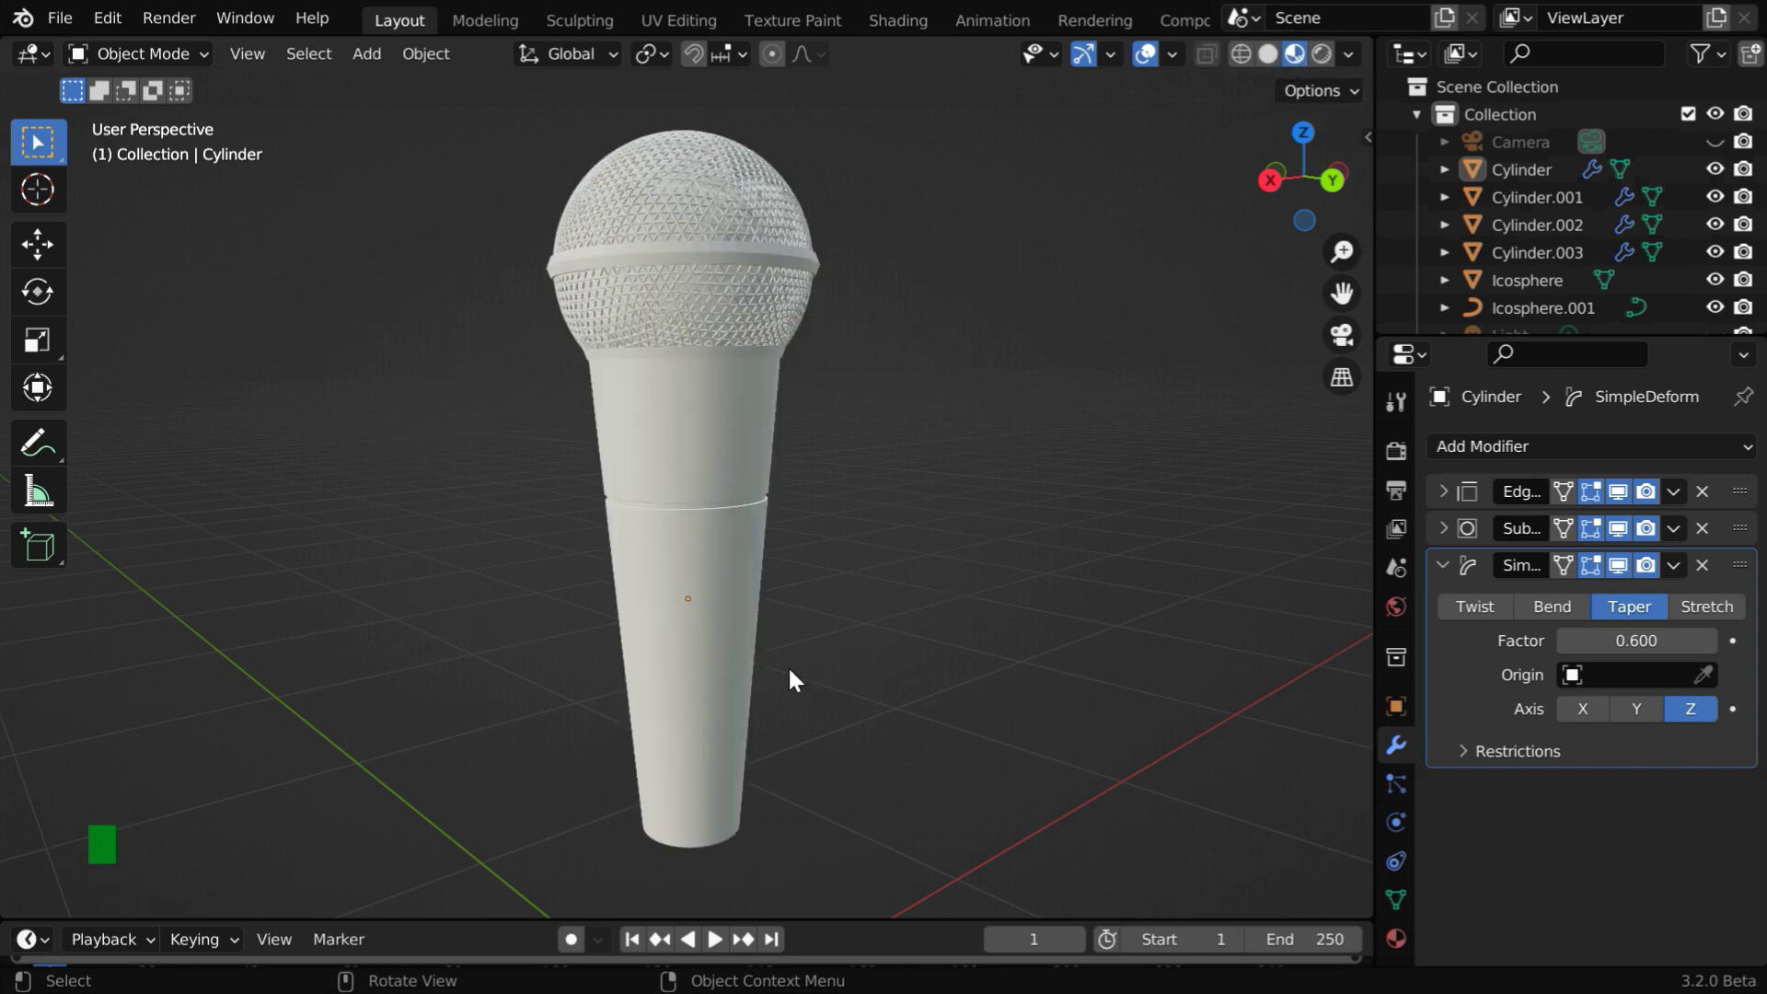
- Add a new material to the Cylinder handle with its base colour value set to 0 (black)
click(727, 679)
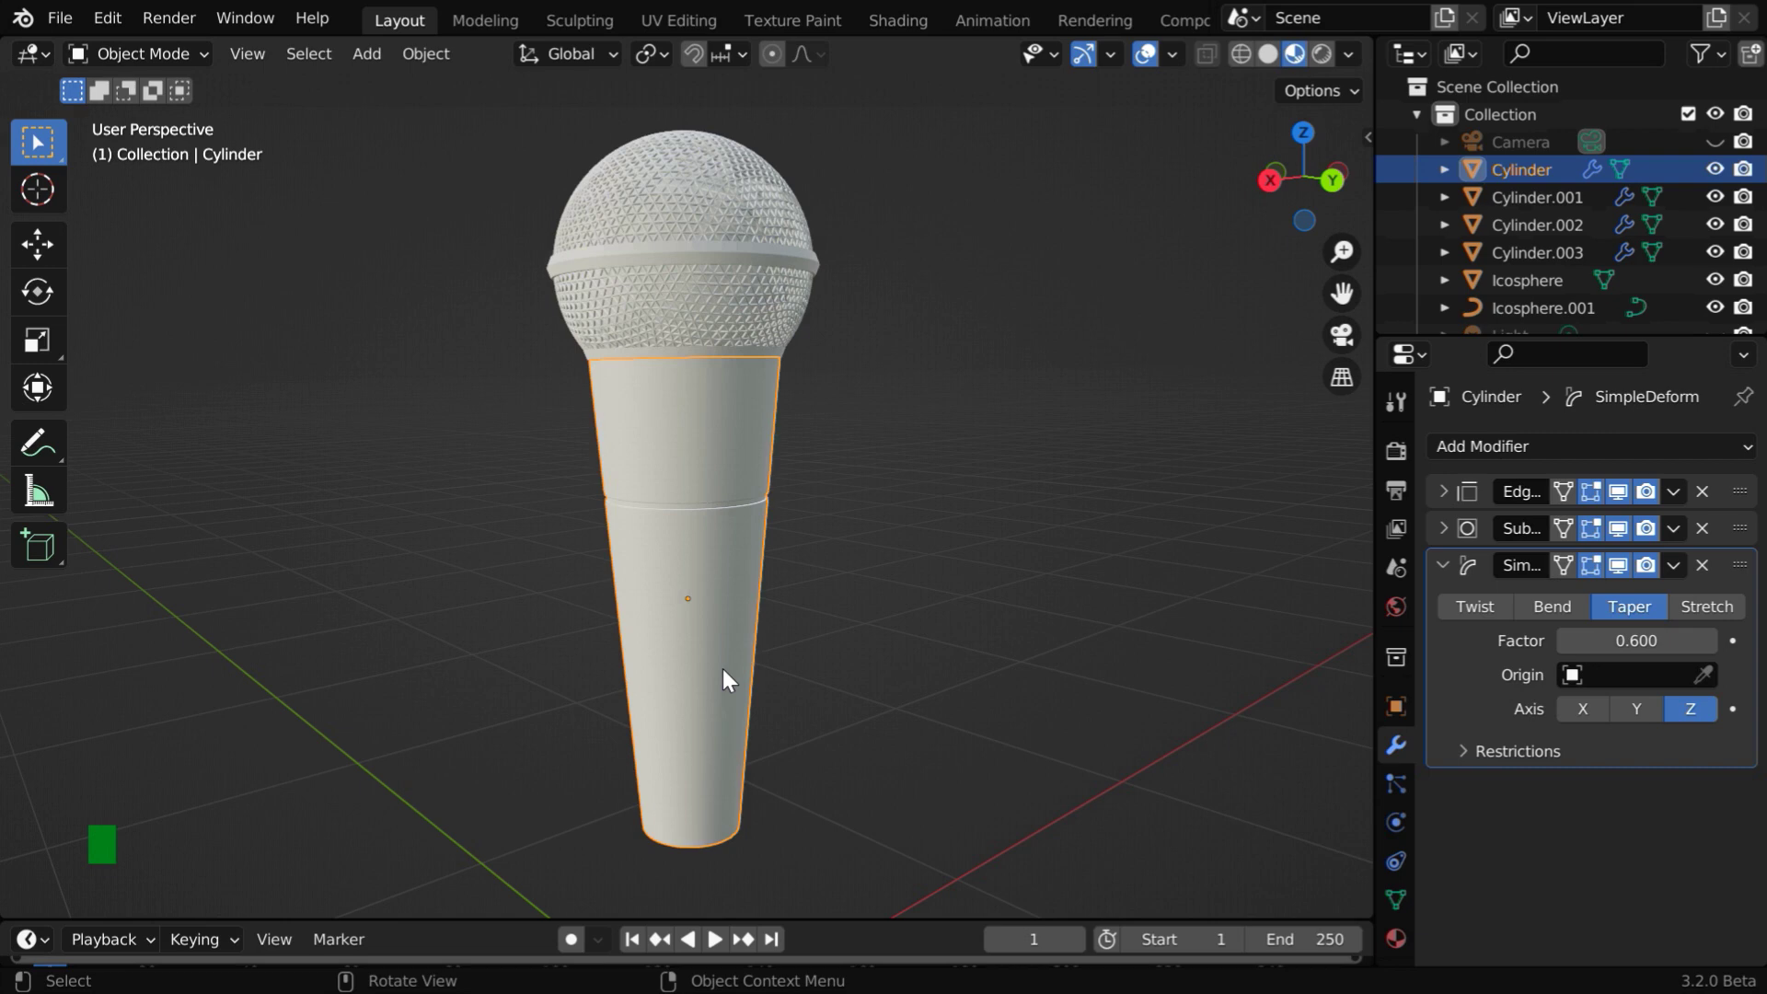
click(1397, 948)
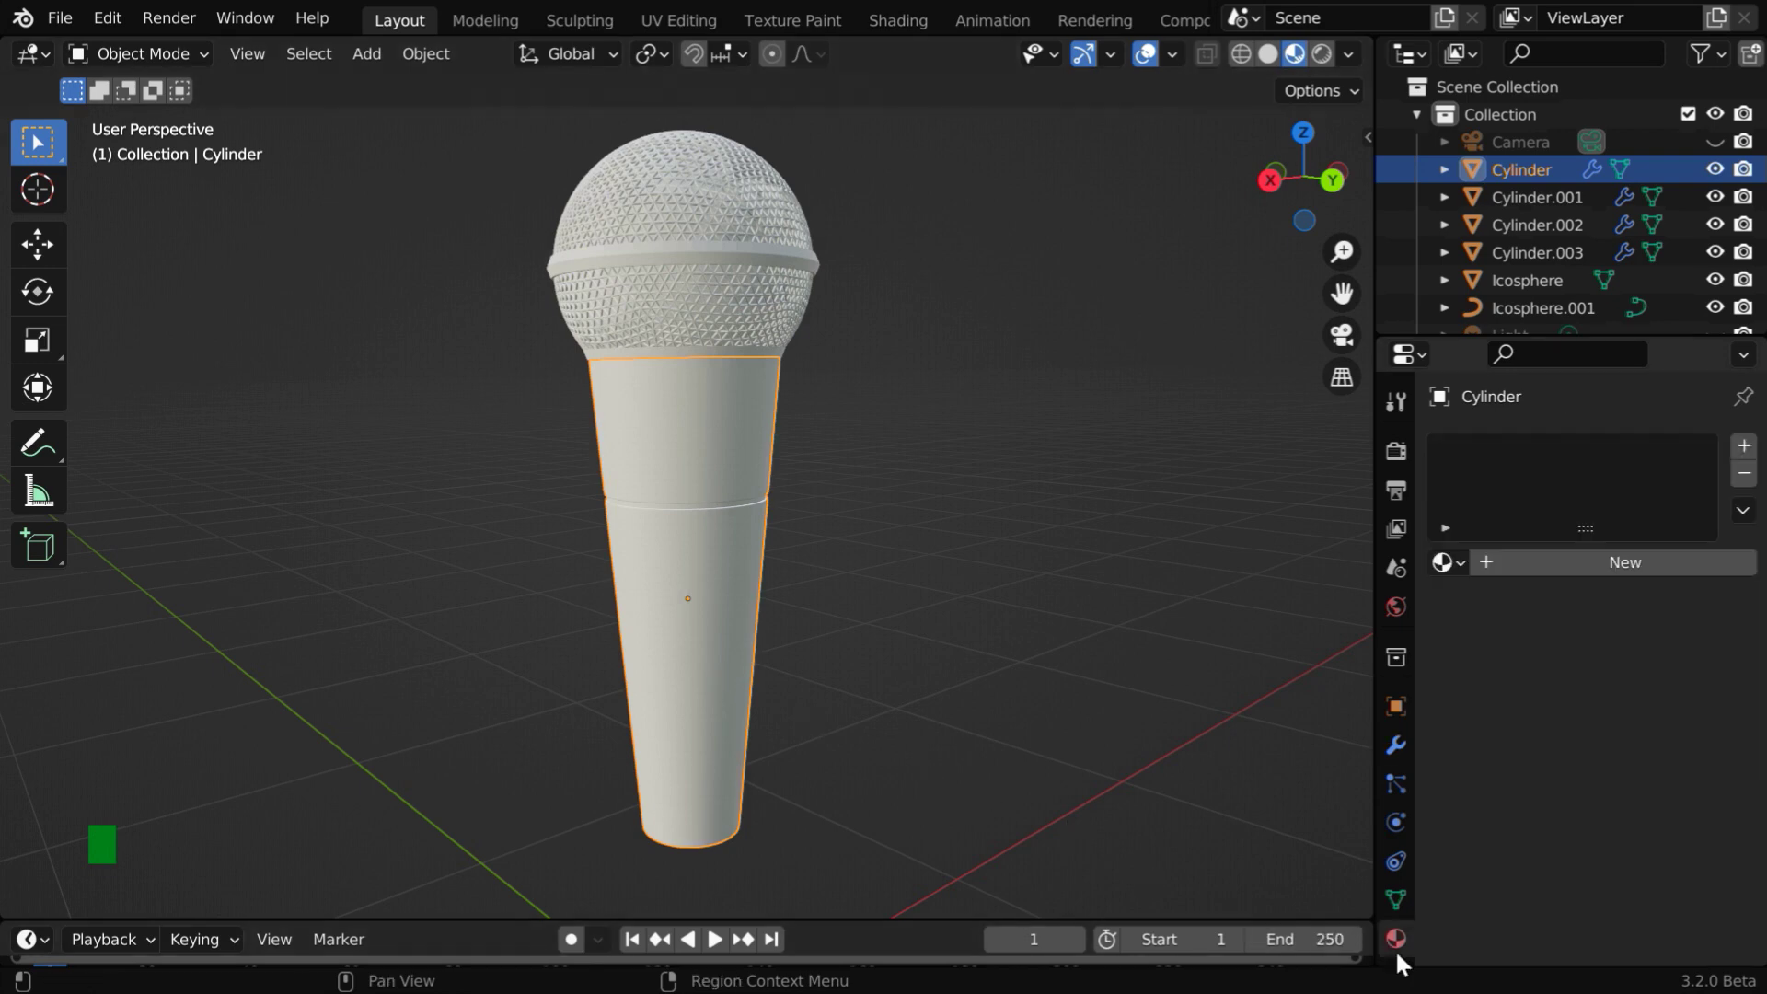
click(1577, 561)
scroll(1592, 690, down, 3)
scroll(1600, 726, down, 3)
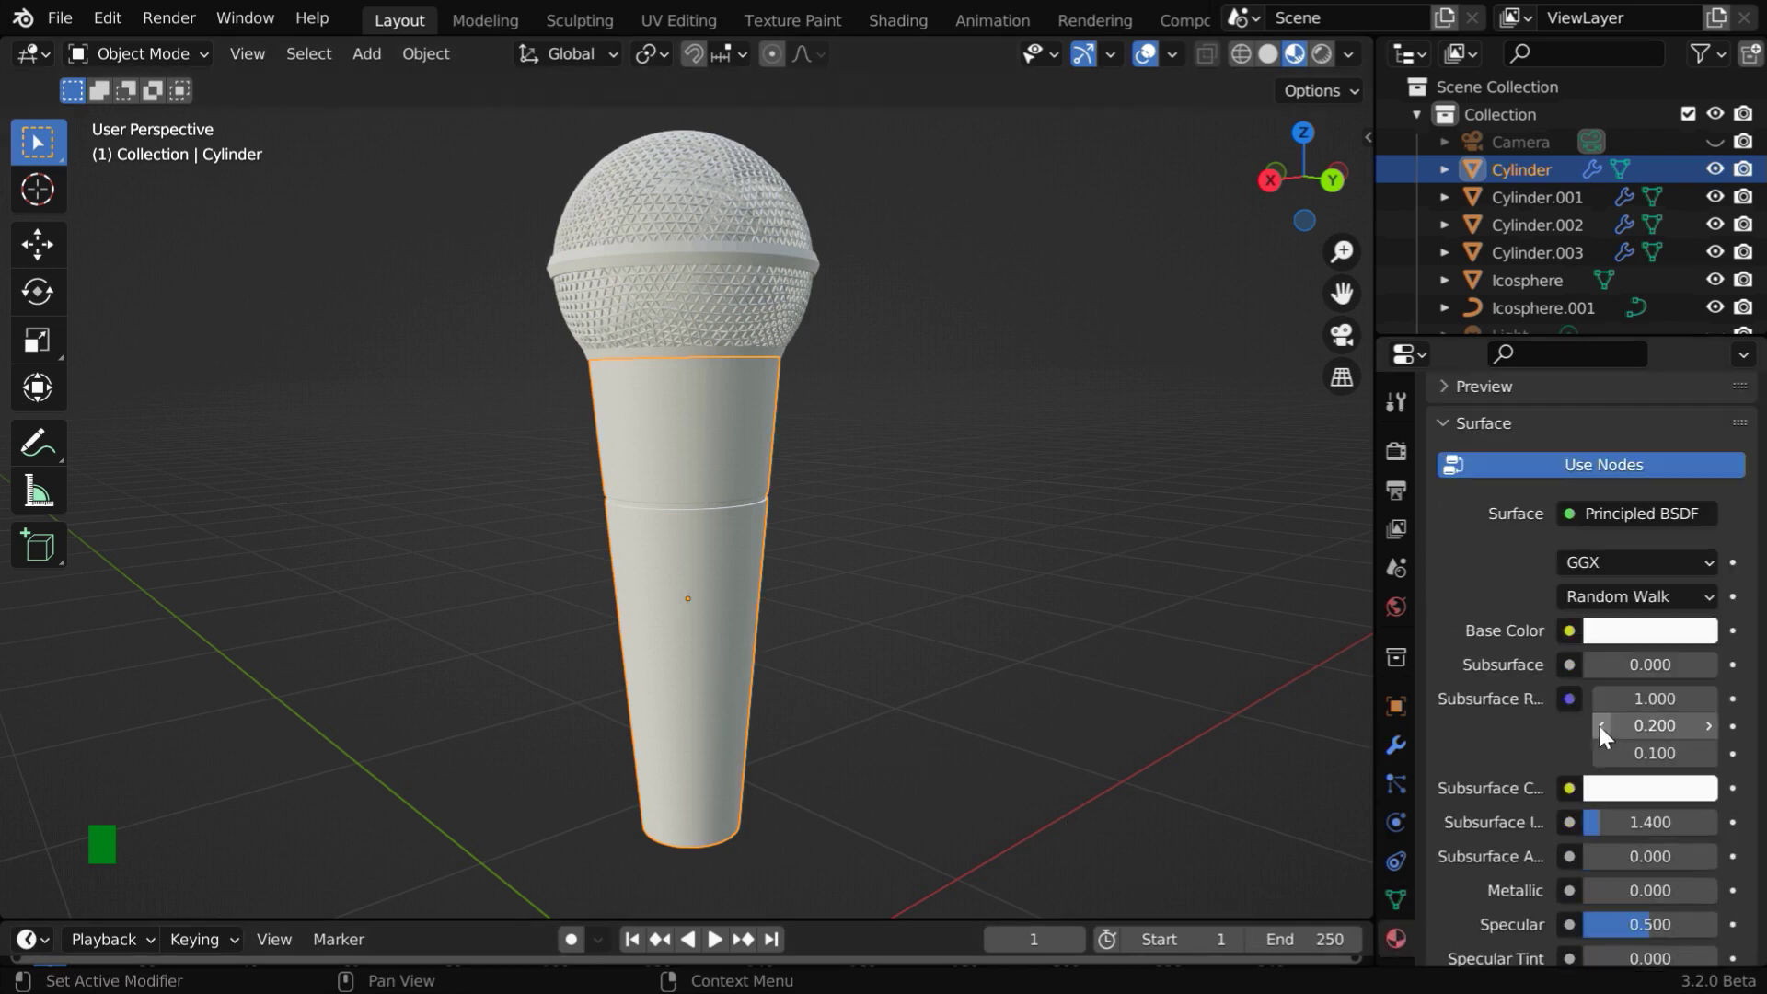
click(1631, 633)
drag(1622, 561, 1472, 561)
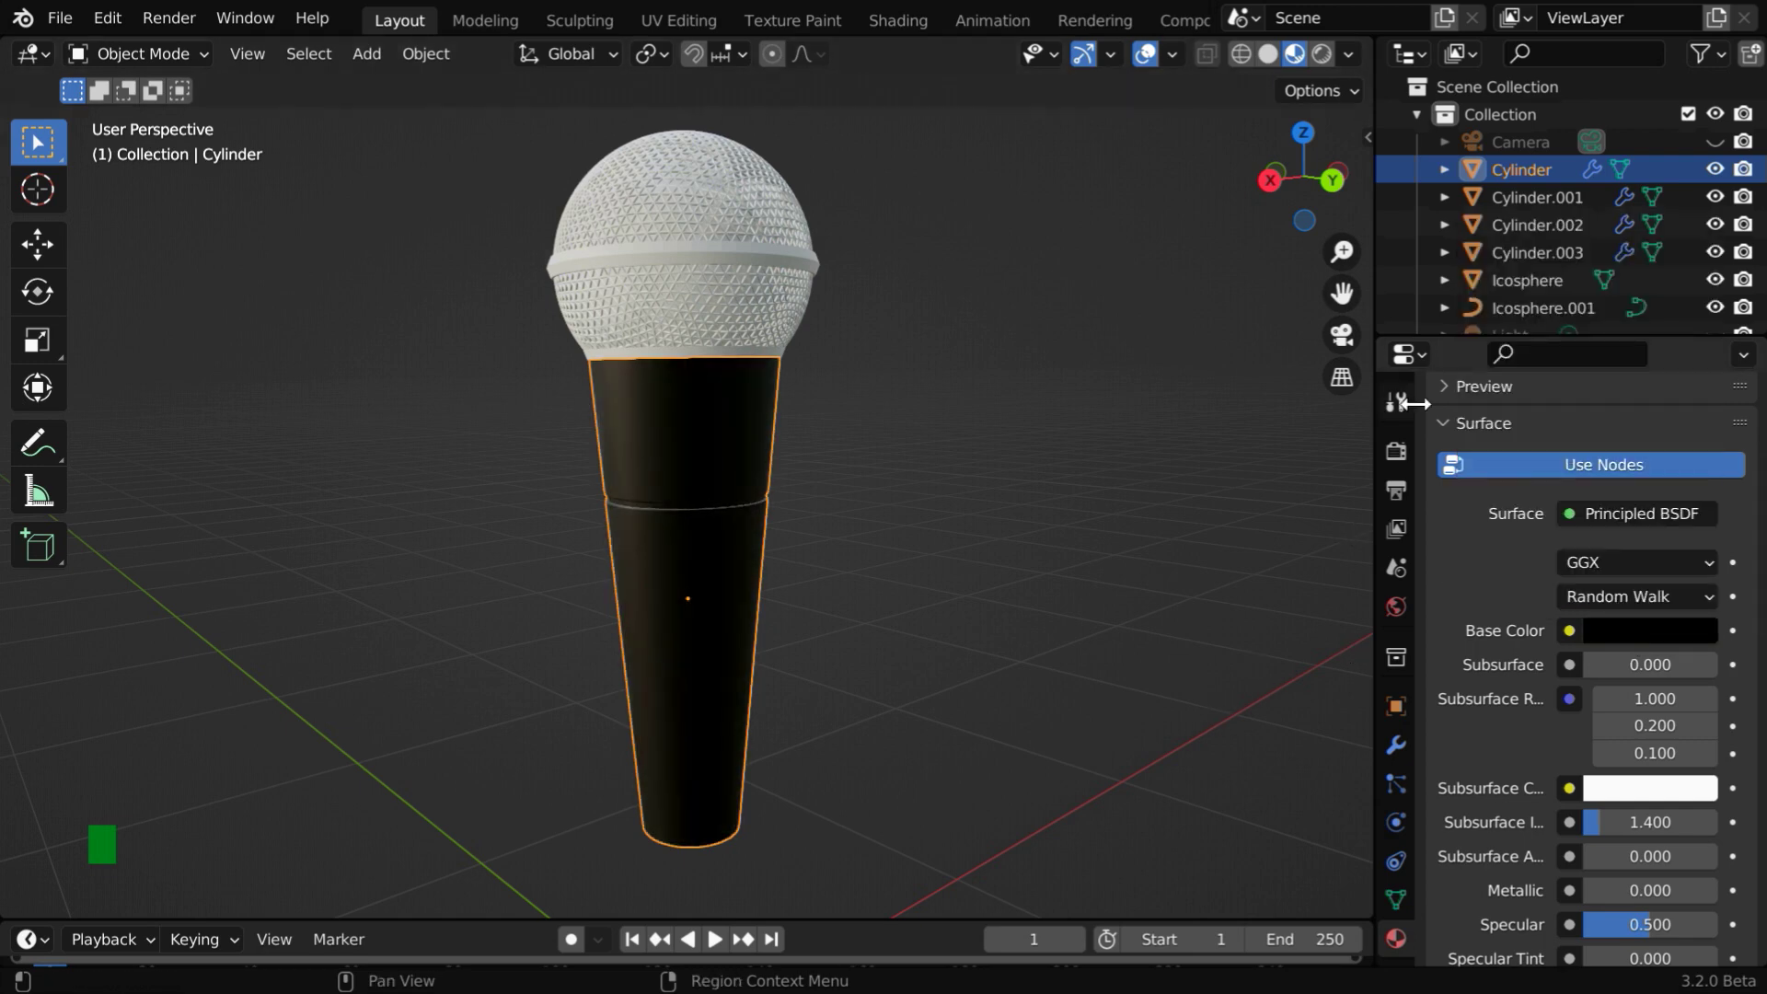
- Give the Icosphere a new material with a black base colour
click(1535, 283)
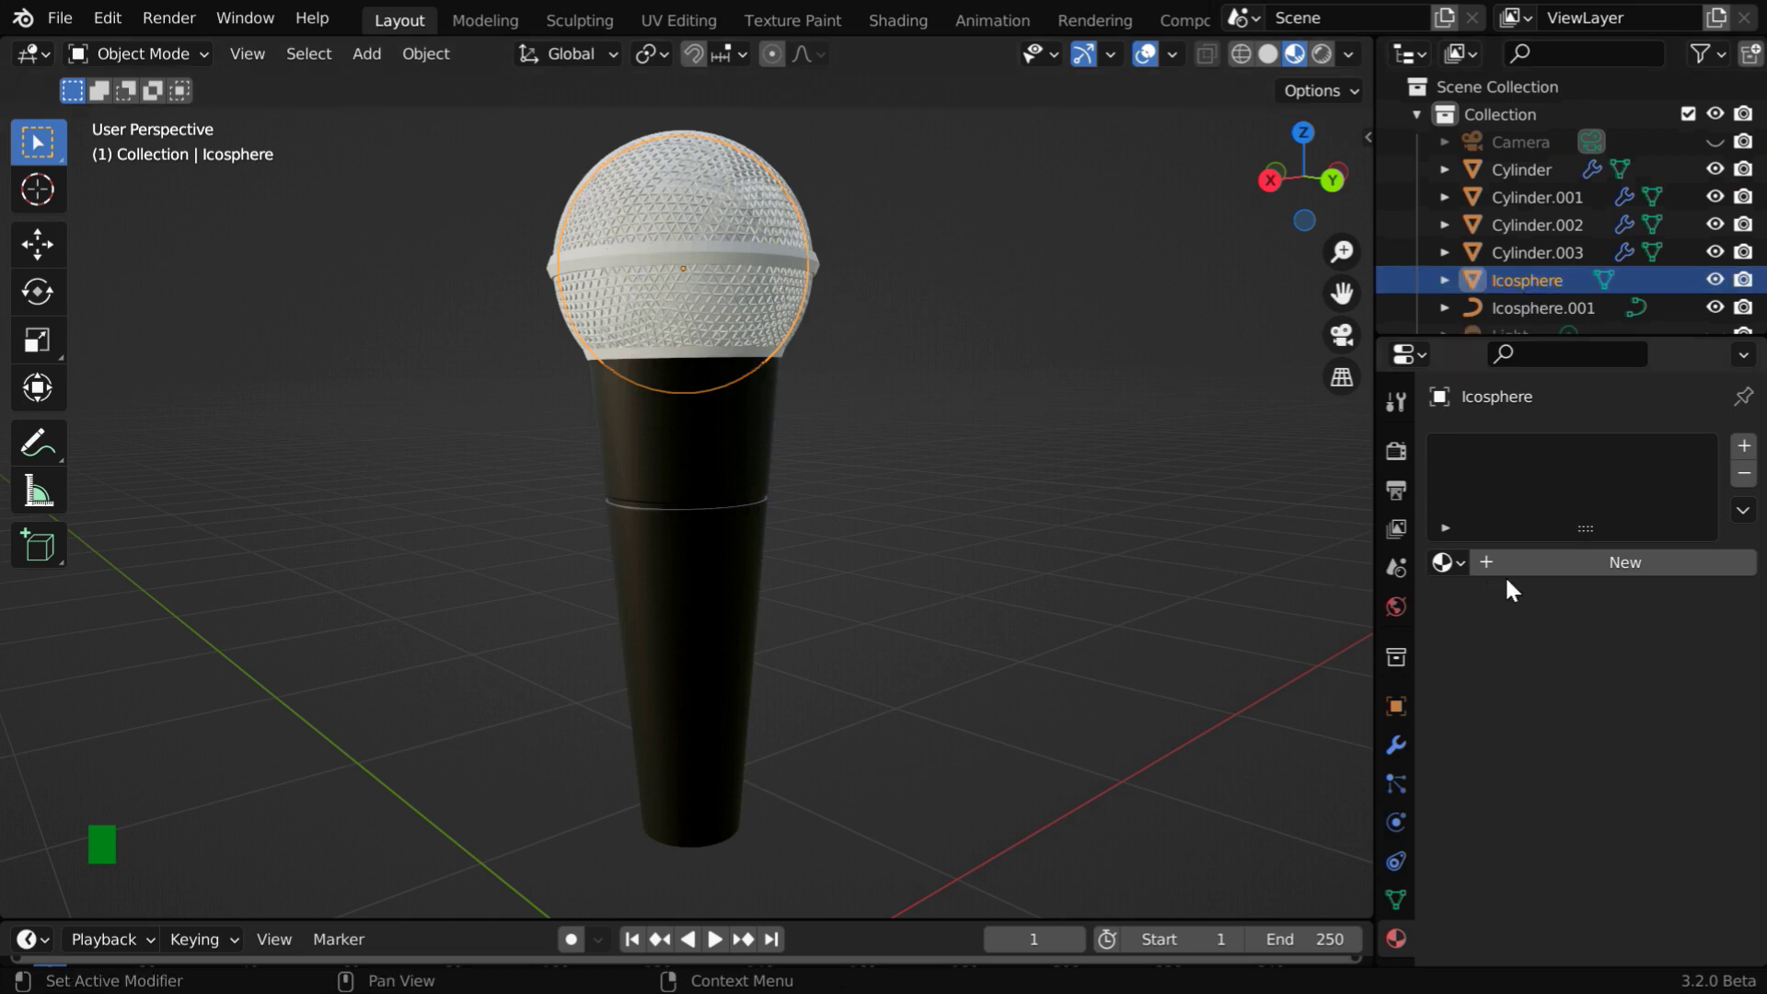
click(1537, 564)
scroll(1560, 700, down, 3)
scroll(1567, 732, down, 3)
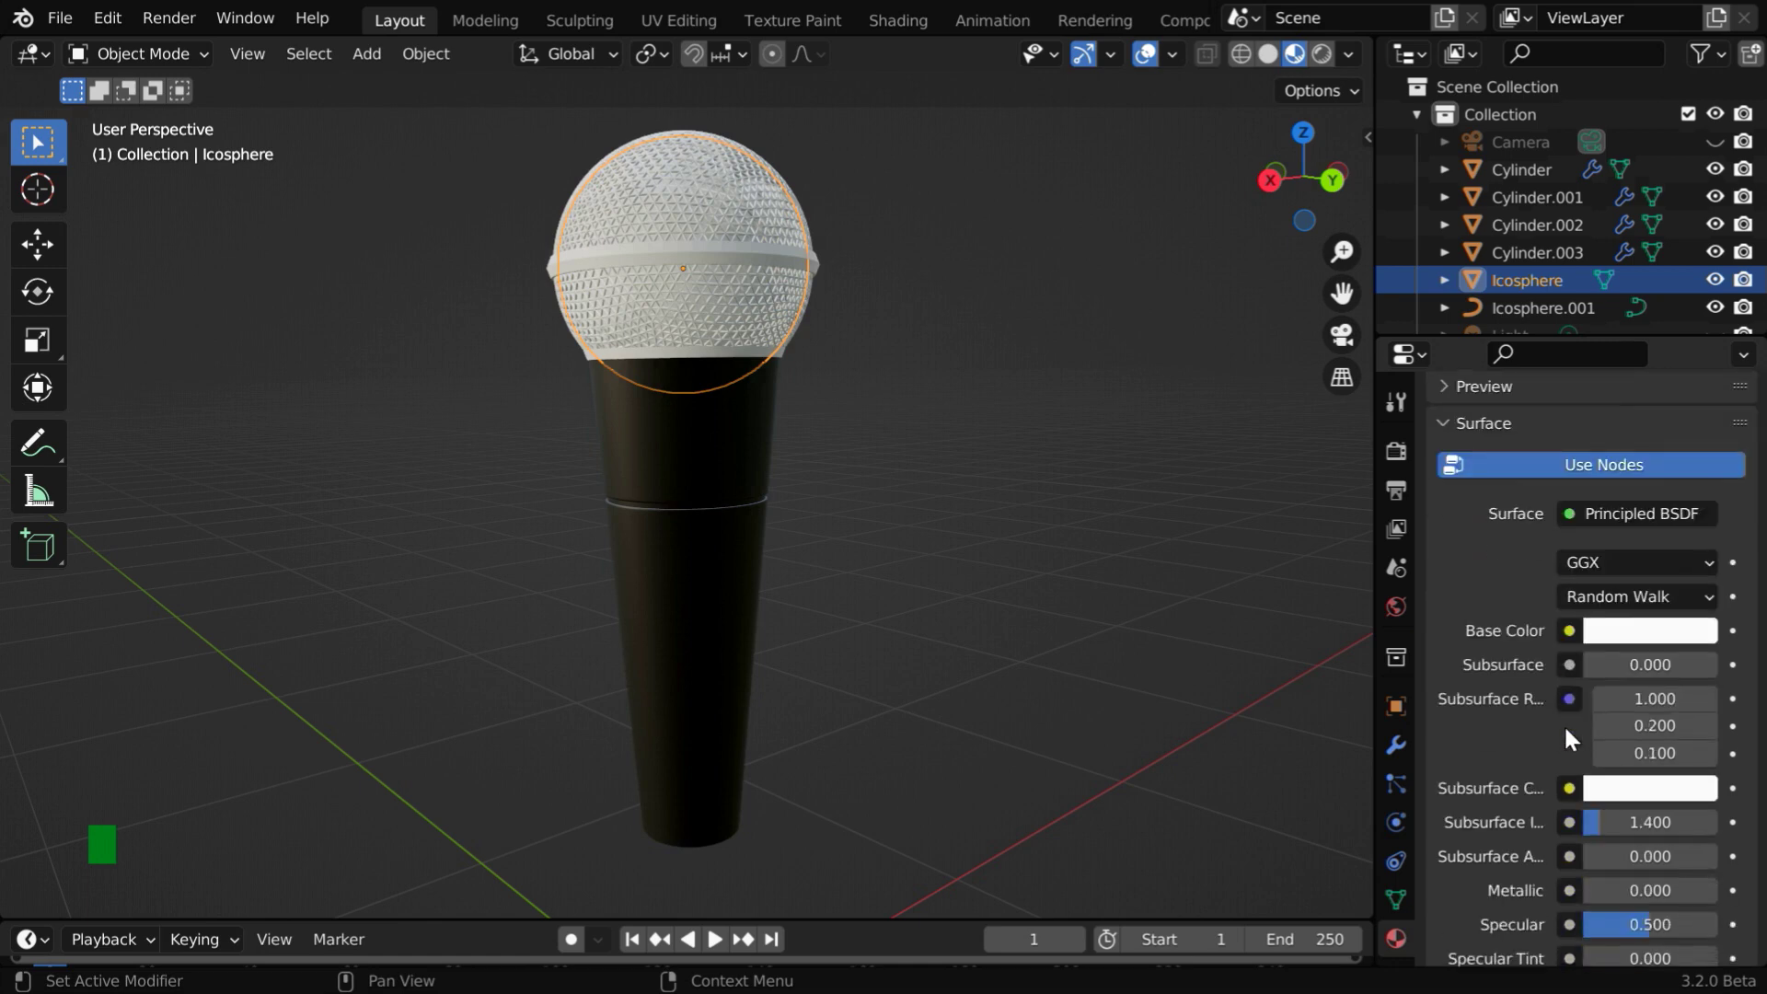
click(1631, 631)
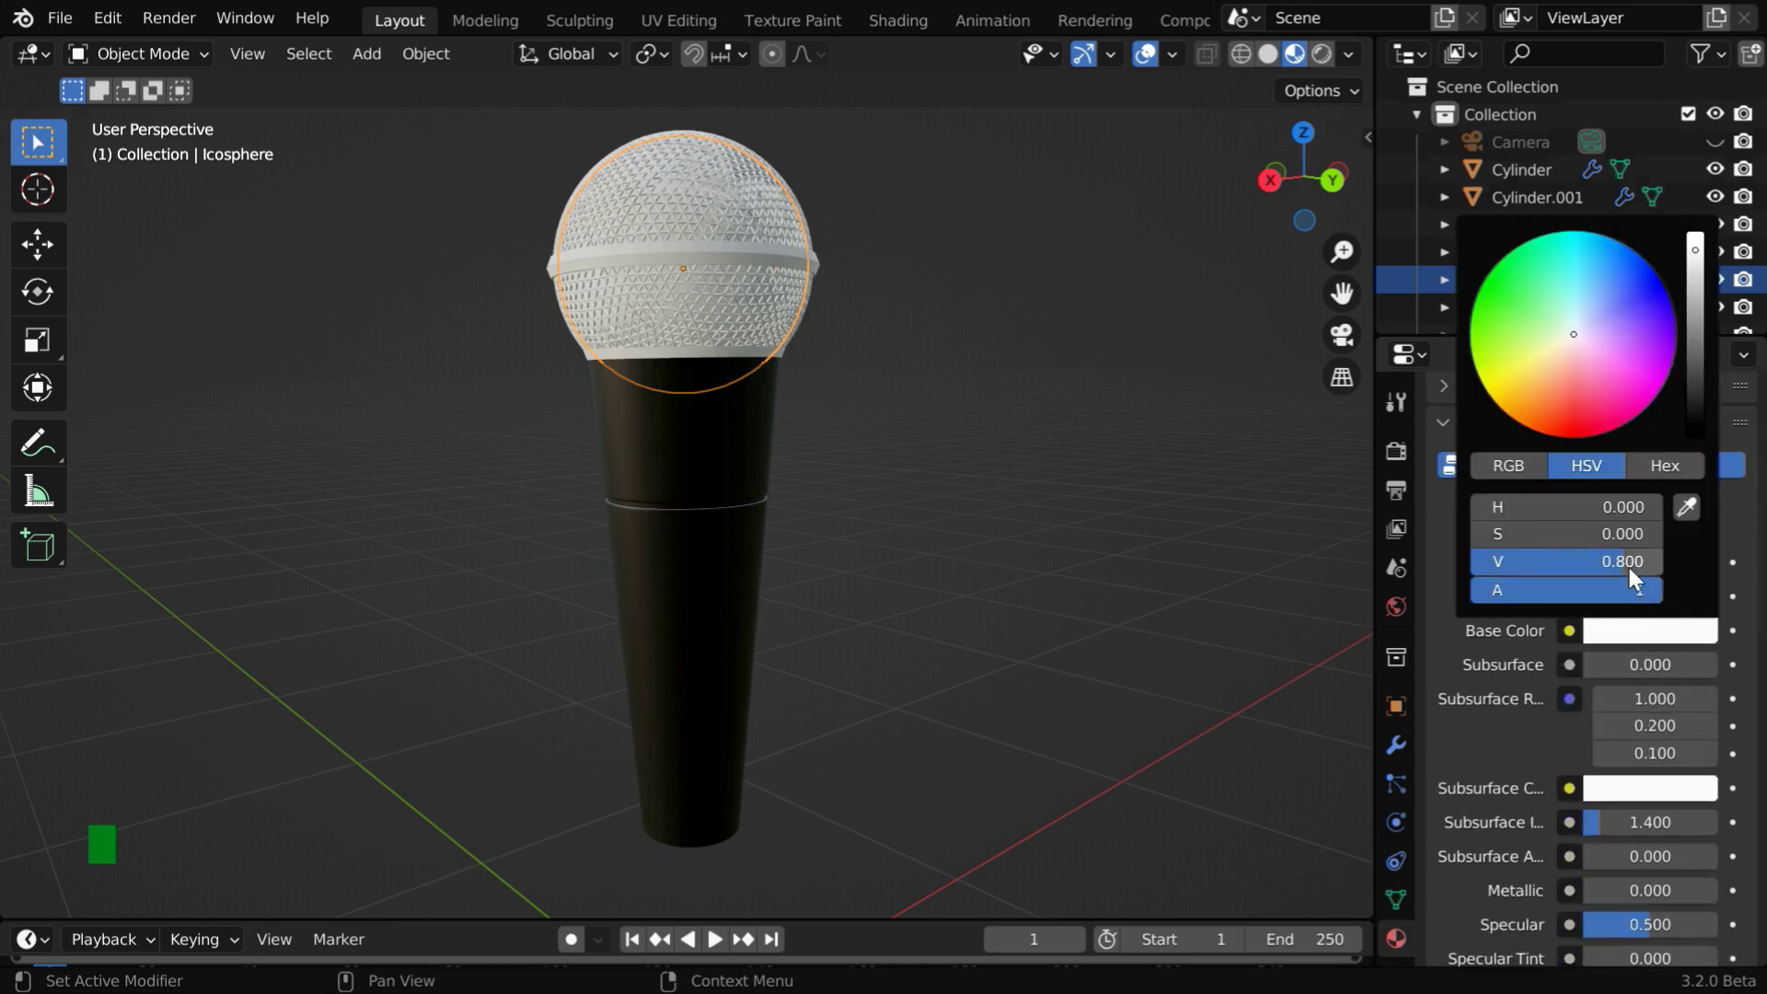
drag(1630, 561, 1478, 605)
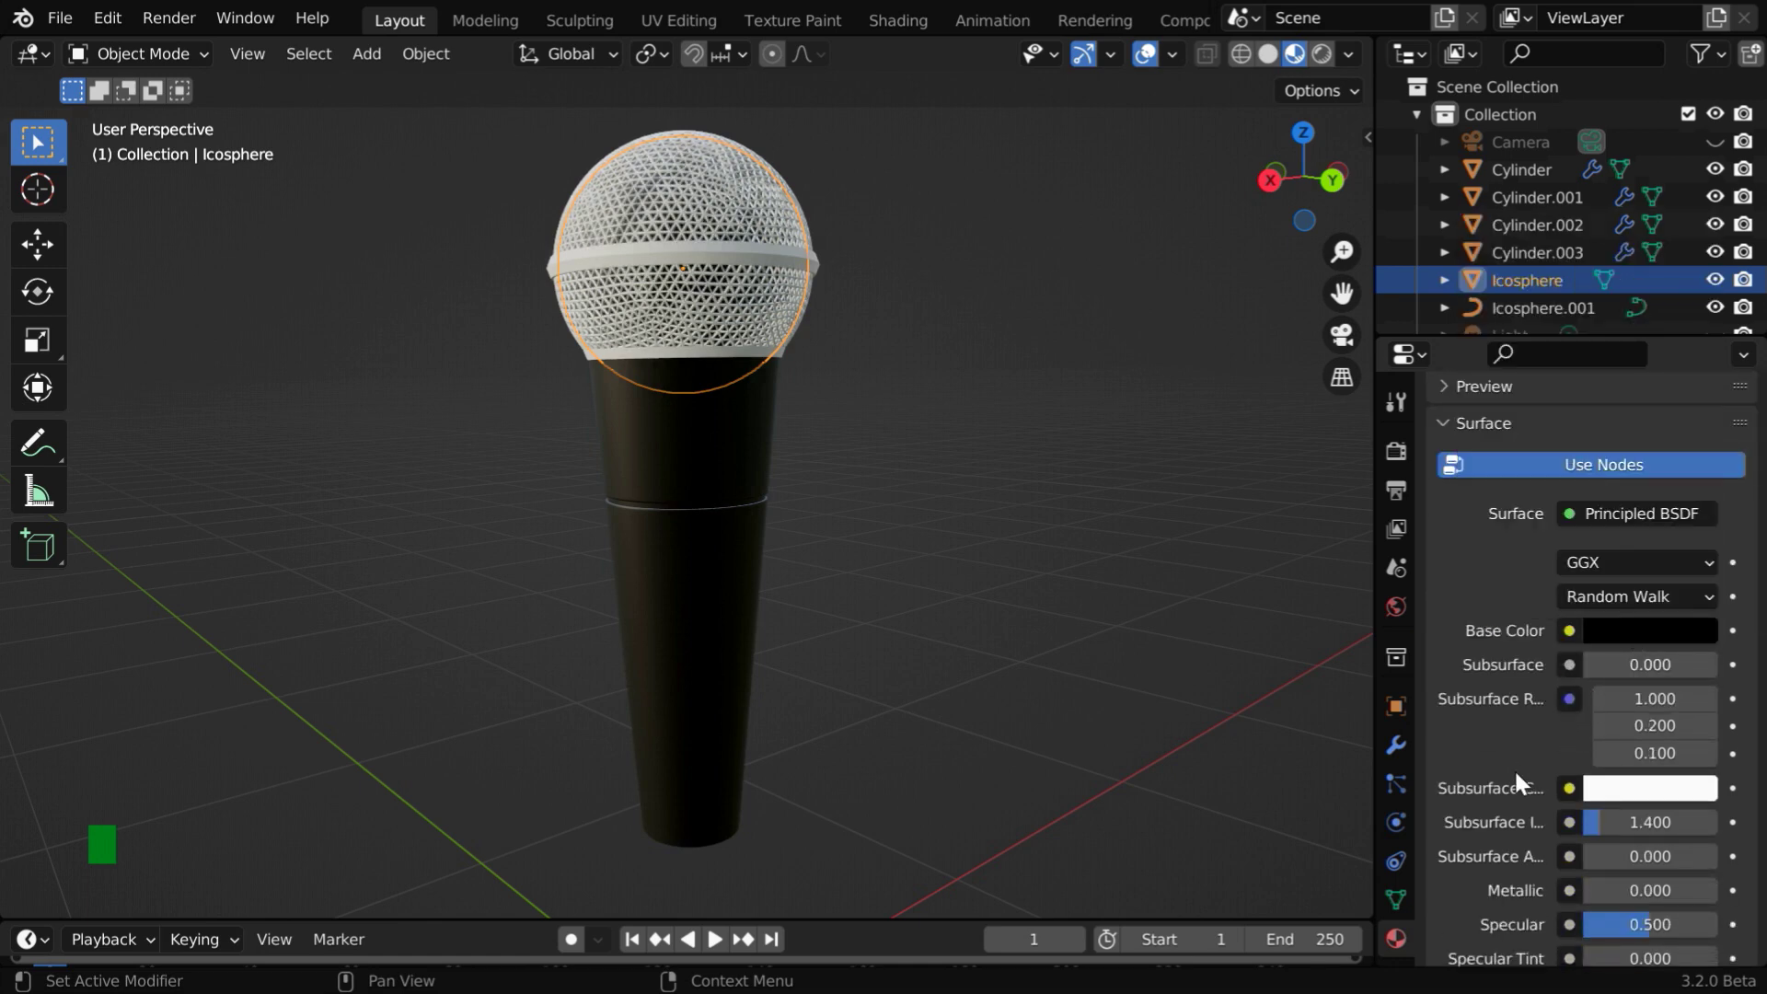
- Lower the Icosphere material's Specular to 0.1
scroll(1515, 770, down, 6)
click(1631, 704)
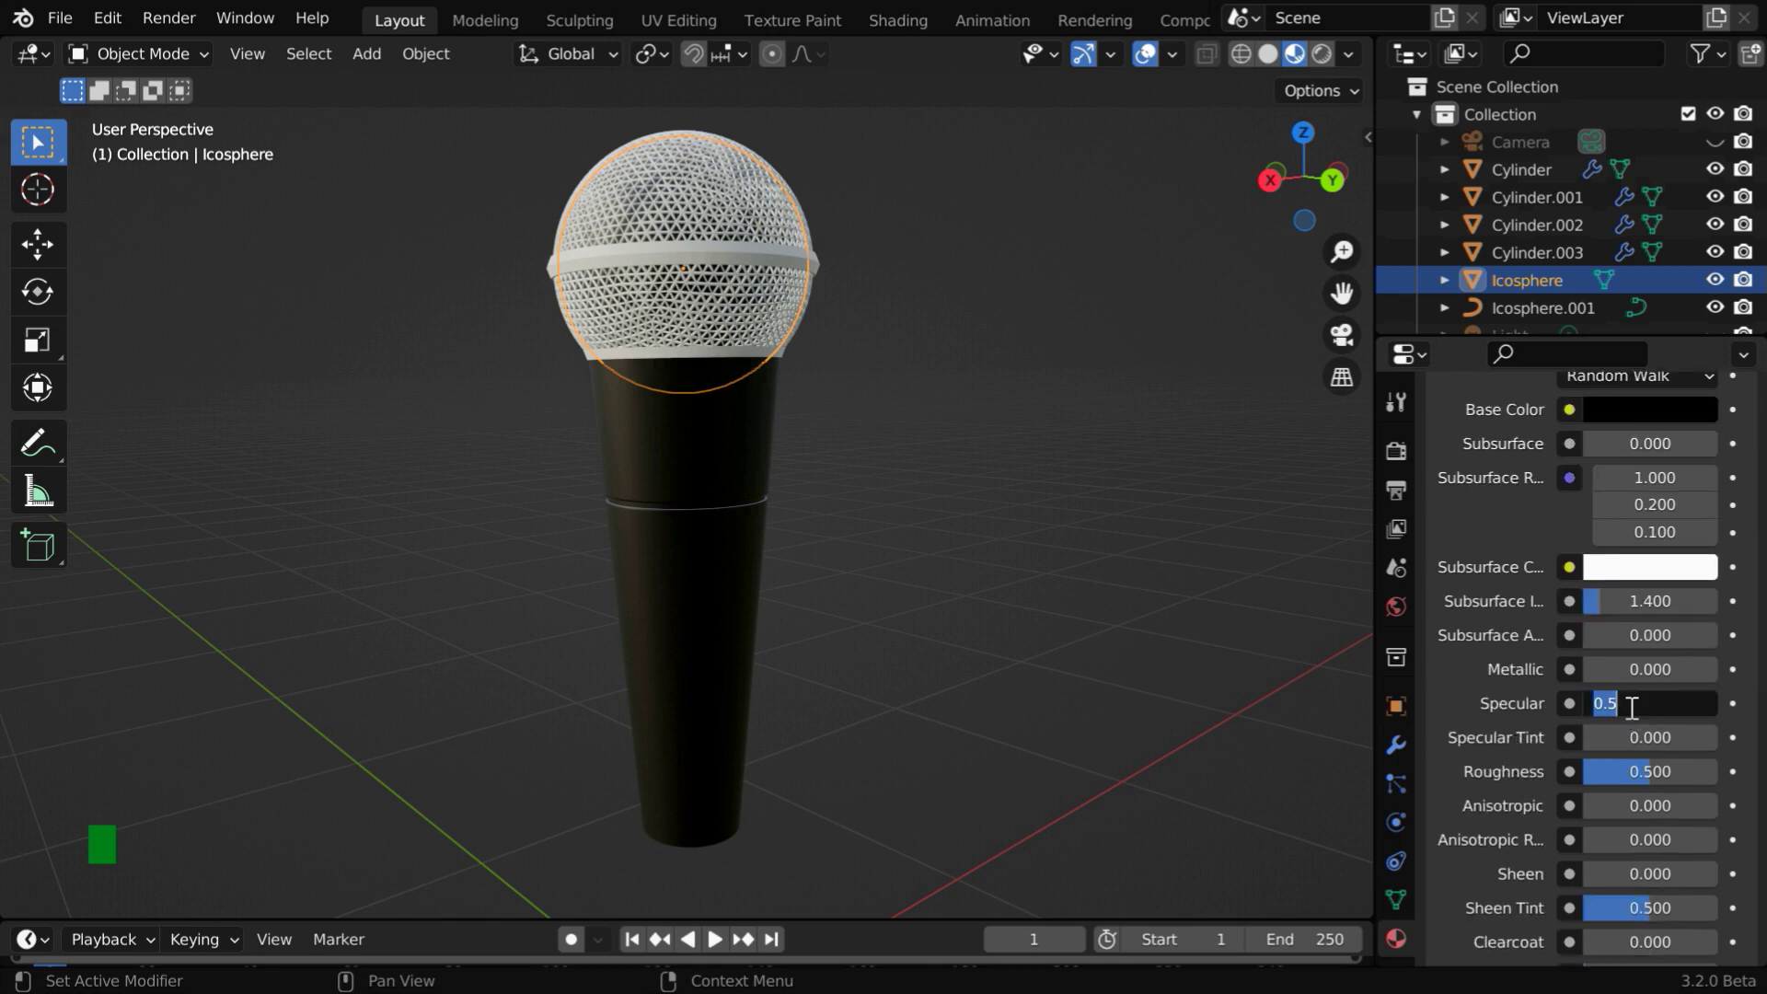
text(0.1)
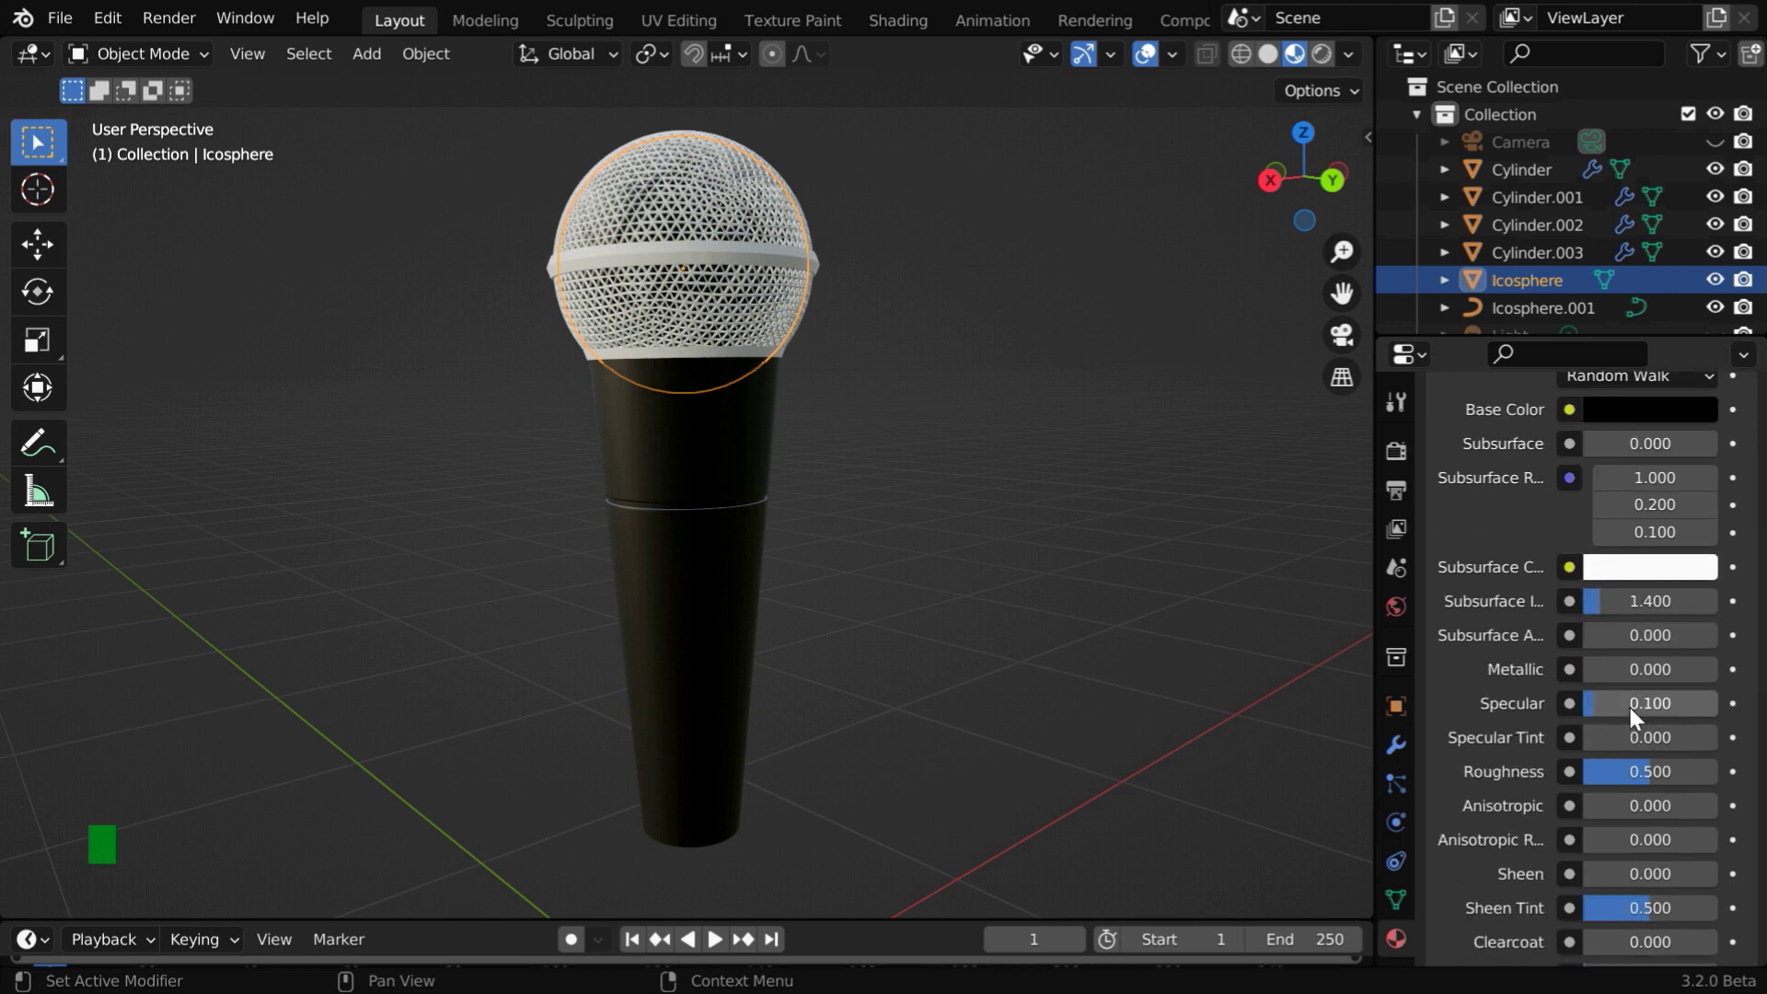
key(Return)
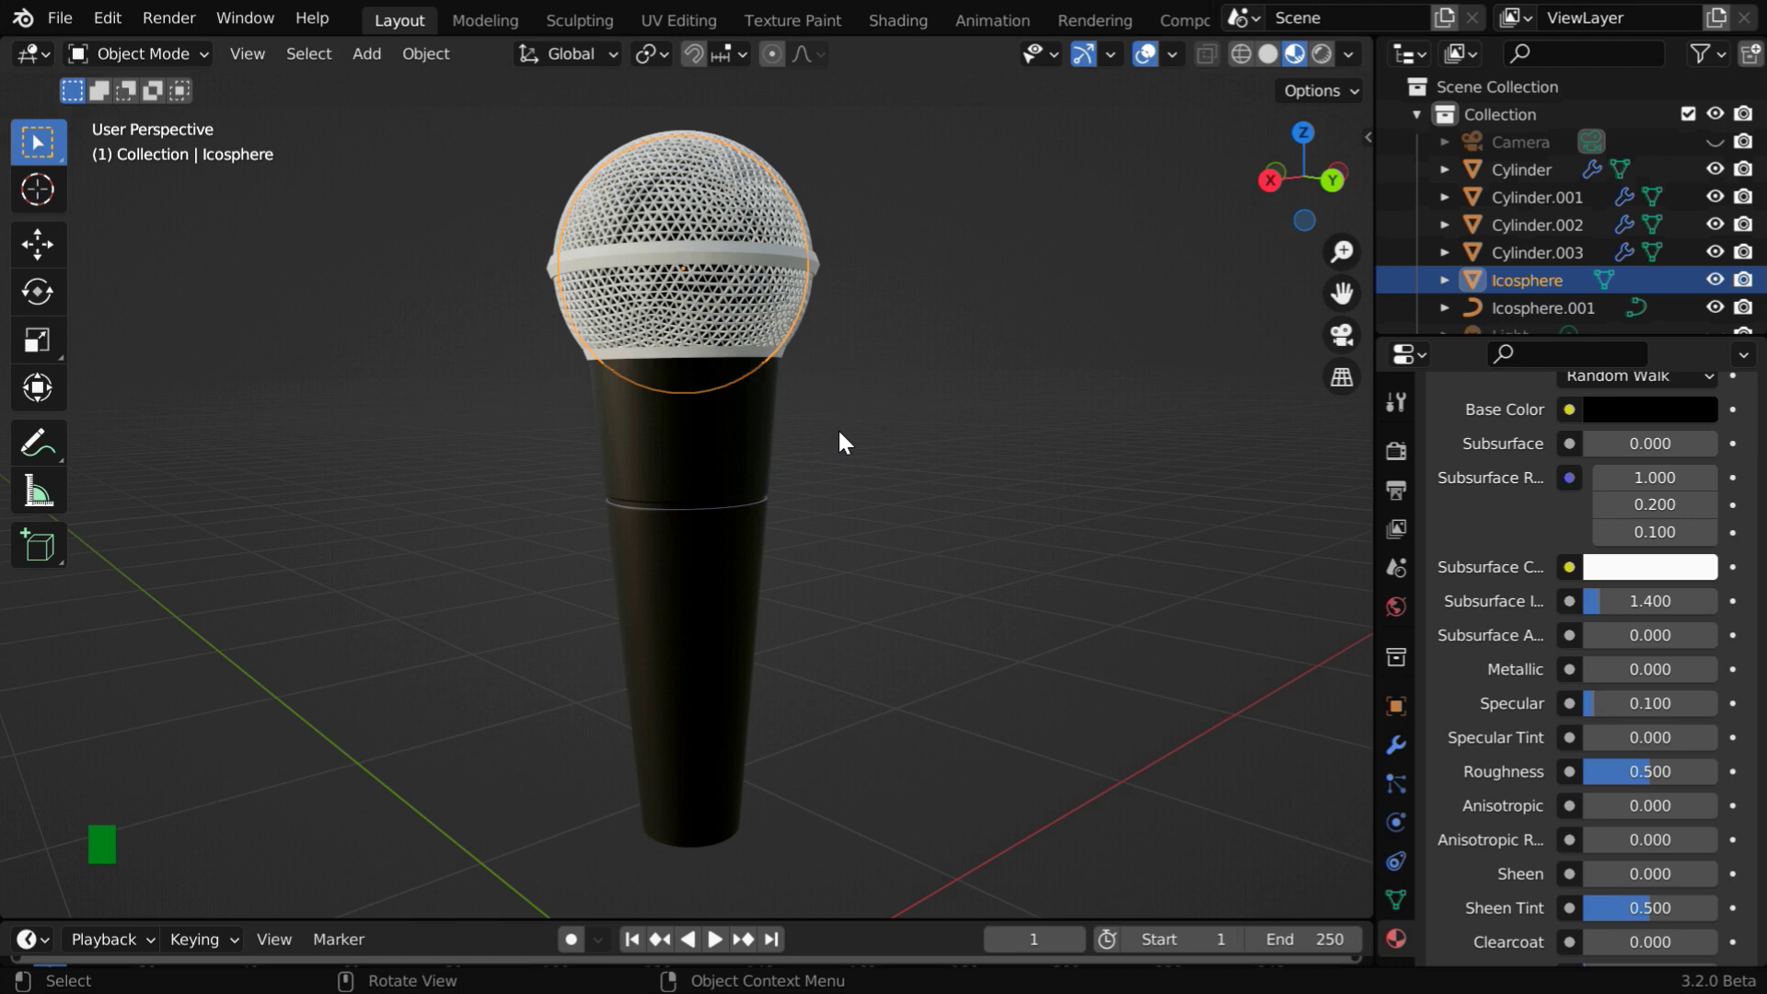
click(748, 324)
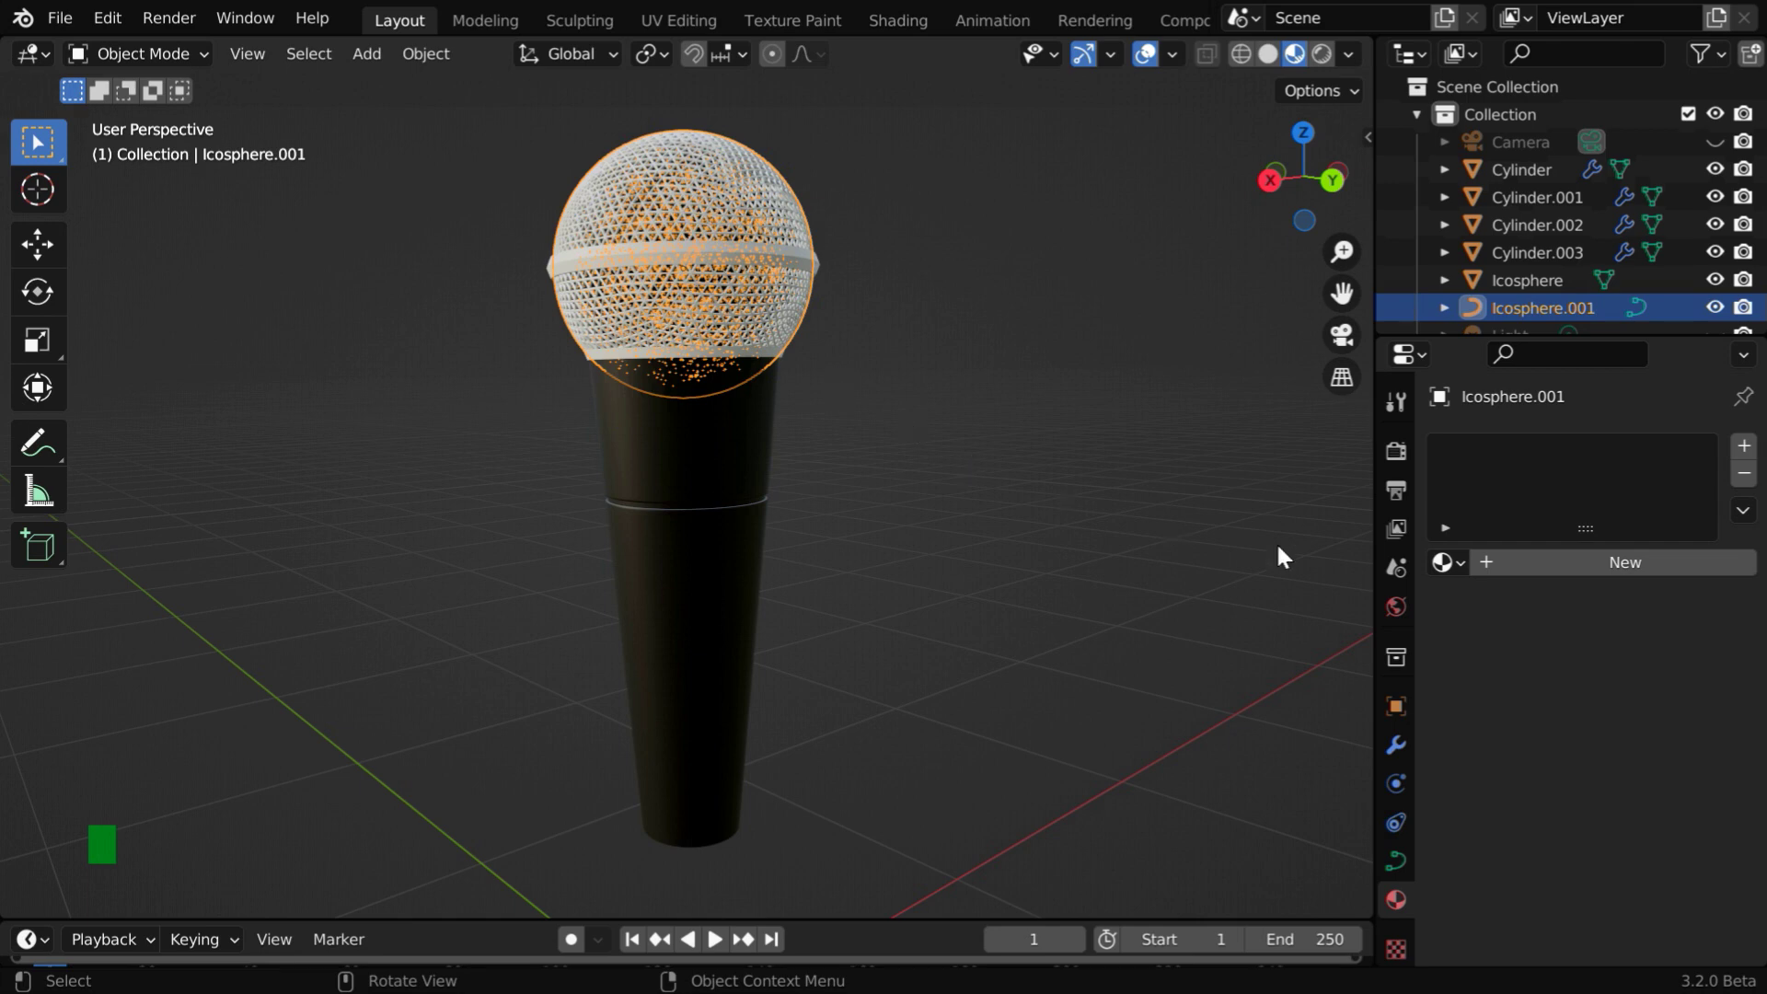
click(1579, 560)
scroll(1591, 642, down, 4)
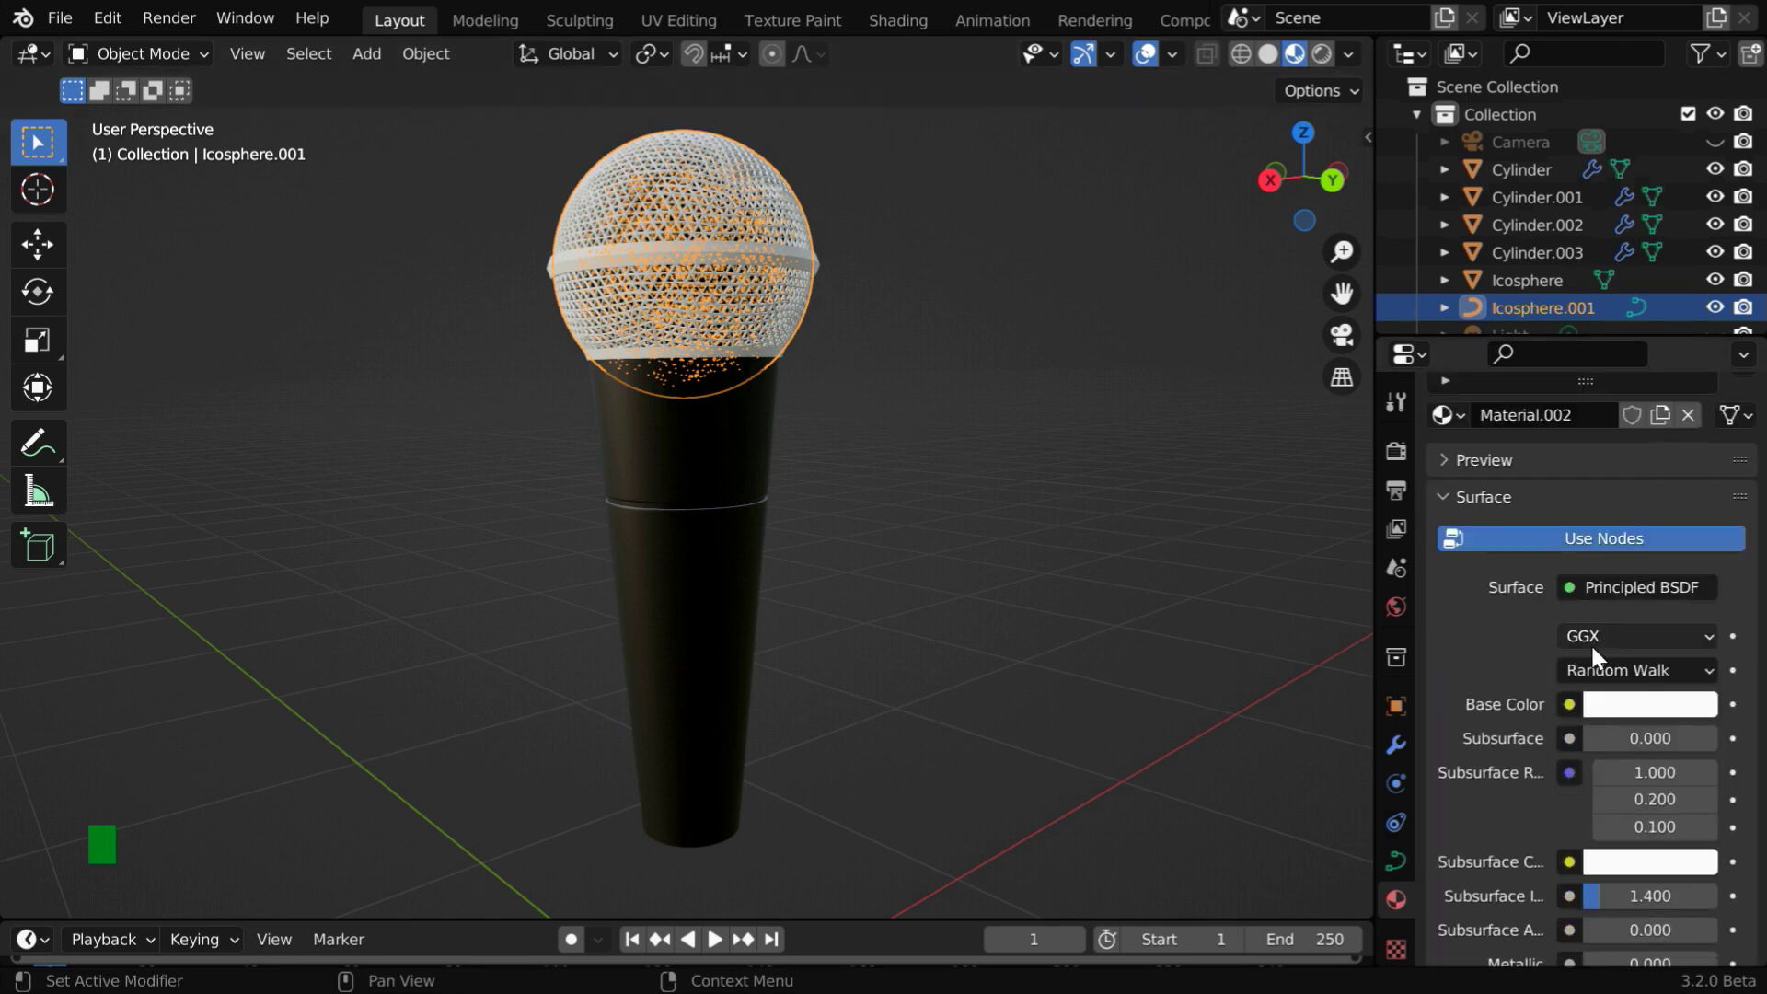
scroll(1590, 642, down, 4)
click(1655, 570)
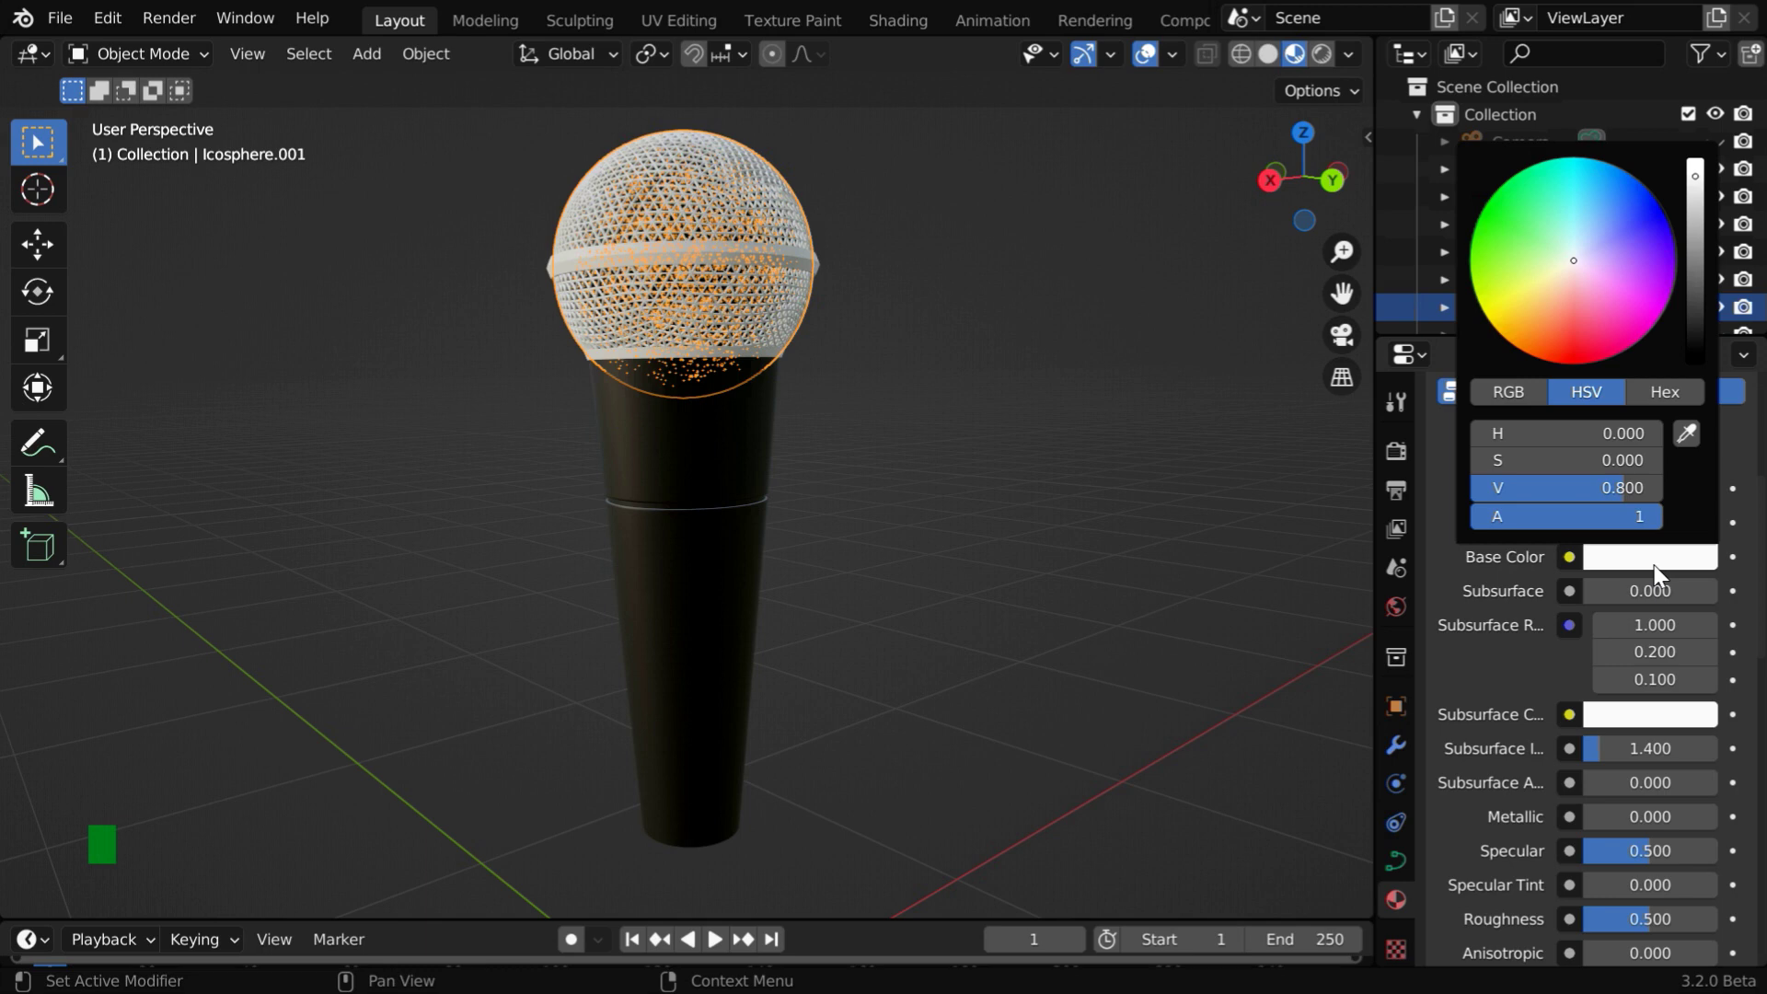
click(1615, 487)
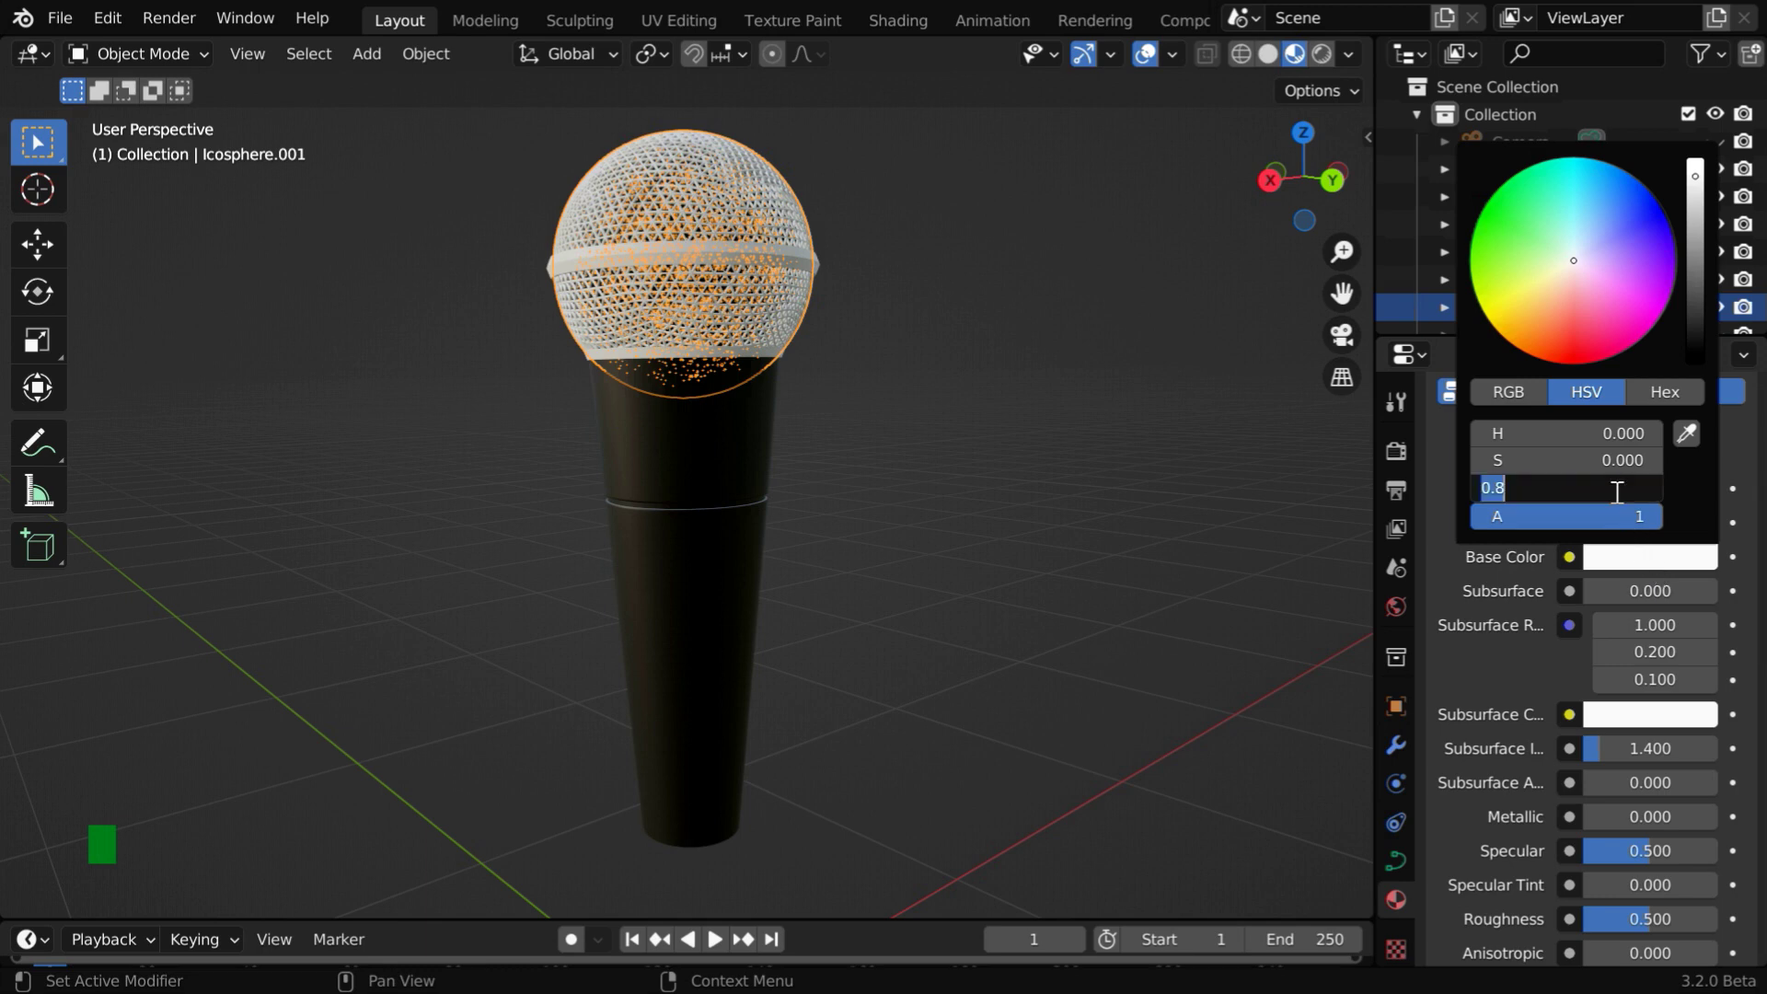
text(0.02)
key(Return)
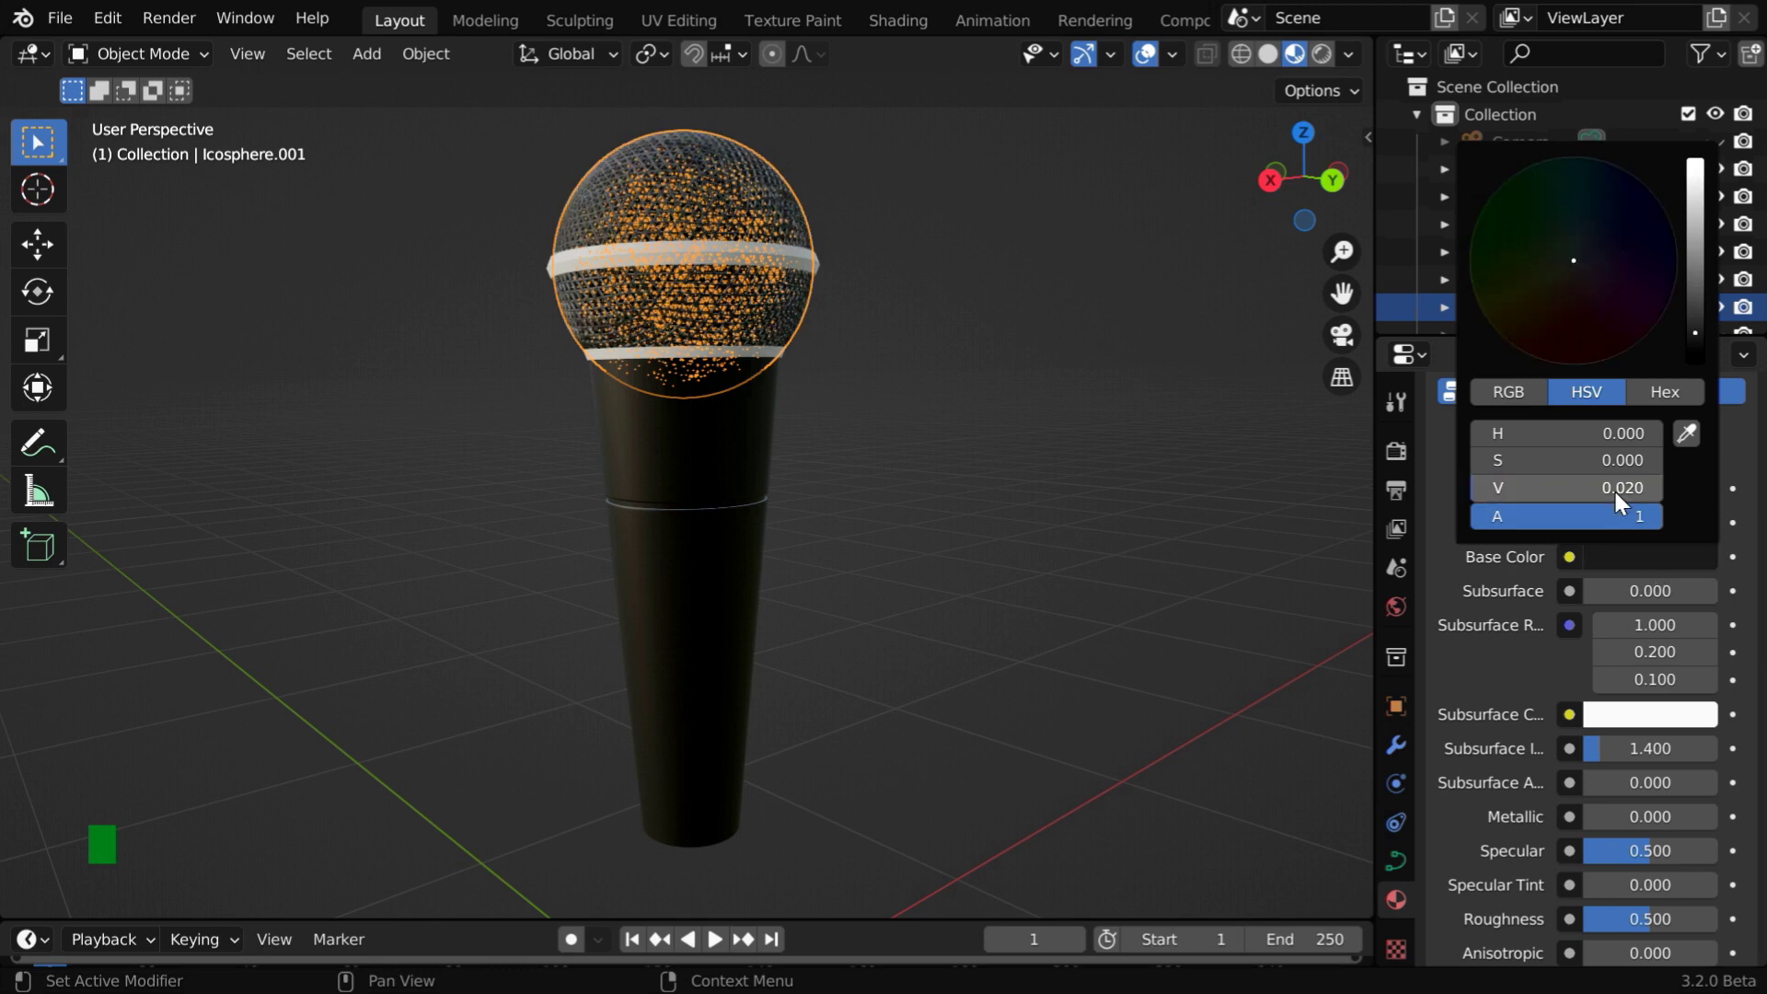
click(930, 510)
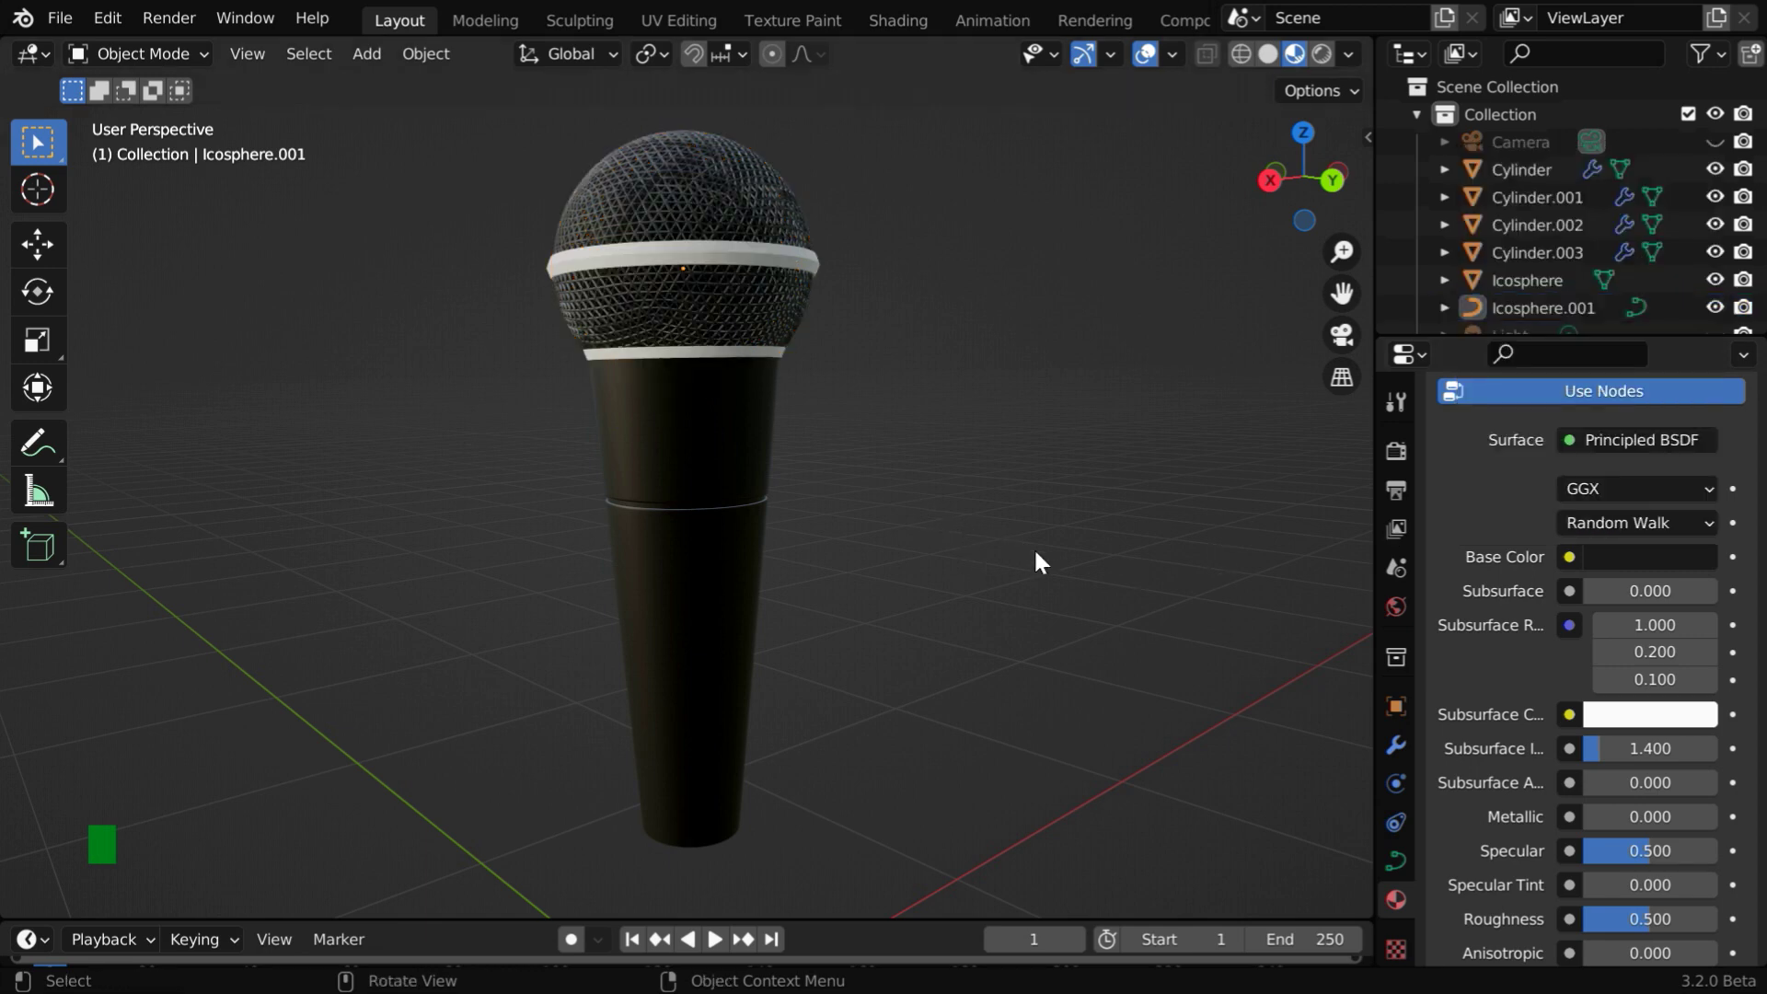
mouse_move(1035, 546)
middle_down()
mouse_move(761, 572)
mouse_move(1034, 559)
middle_up()
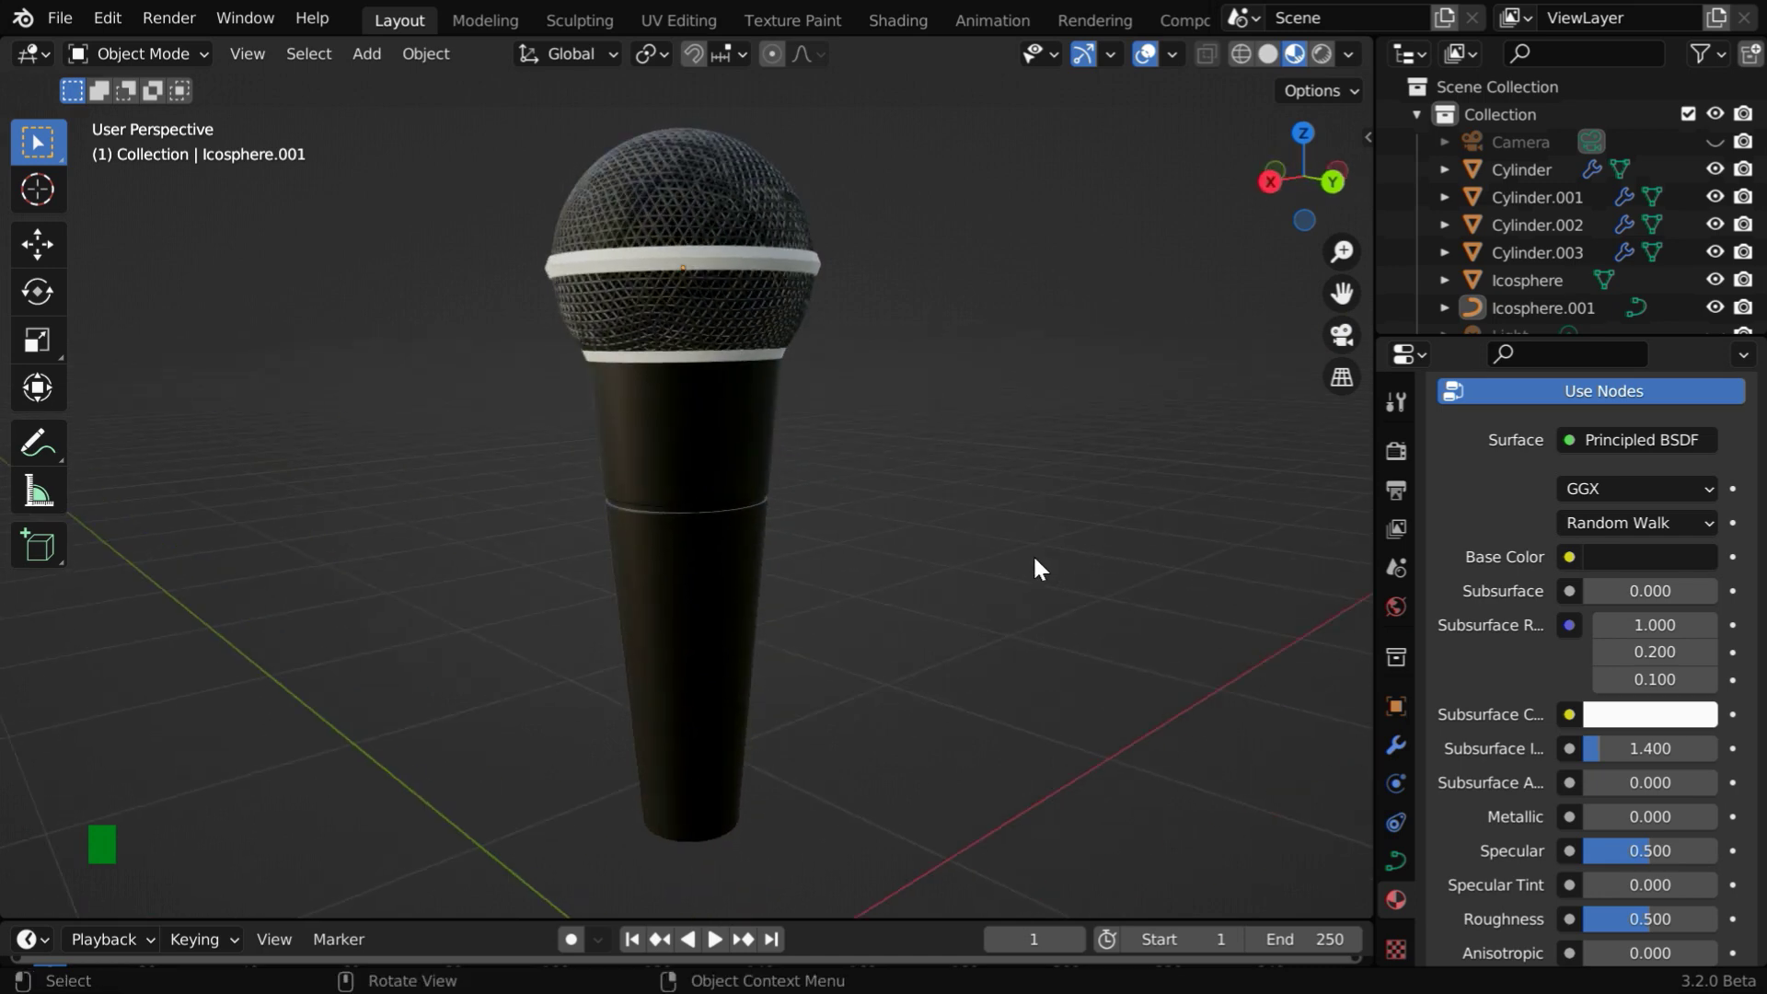
- Apply Shade Flat to the Icosphere.001 mesh grille
click(725, 322)
click(438, 57)
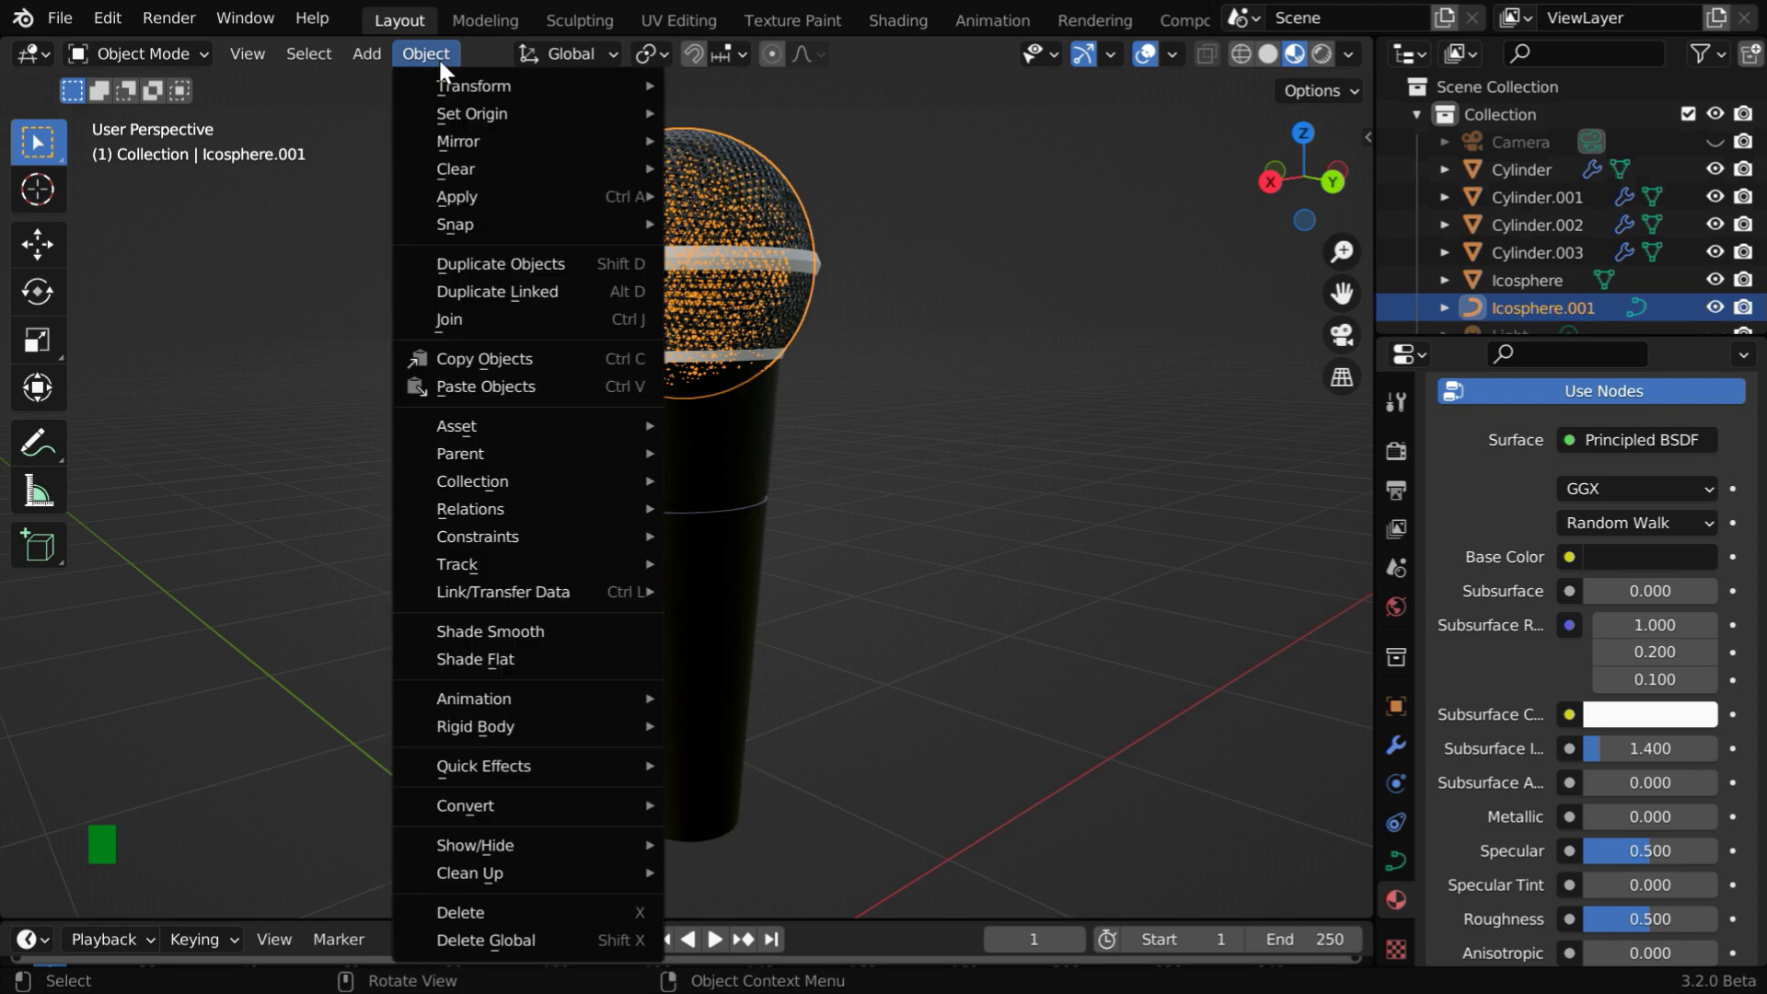
click(510, 653)
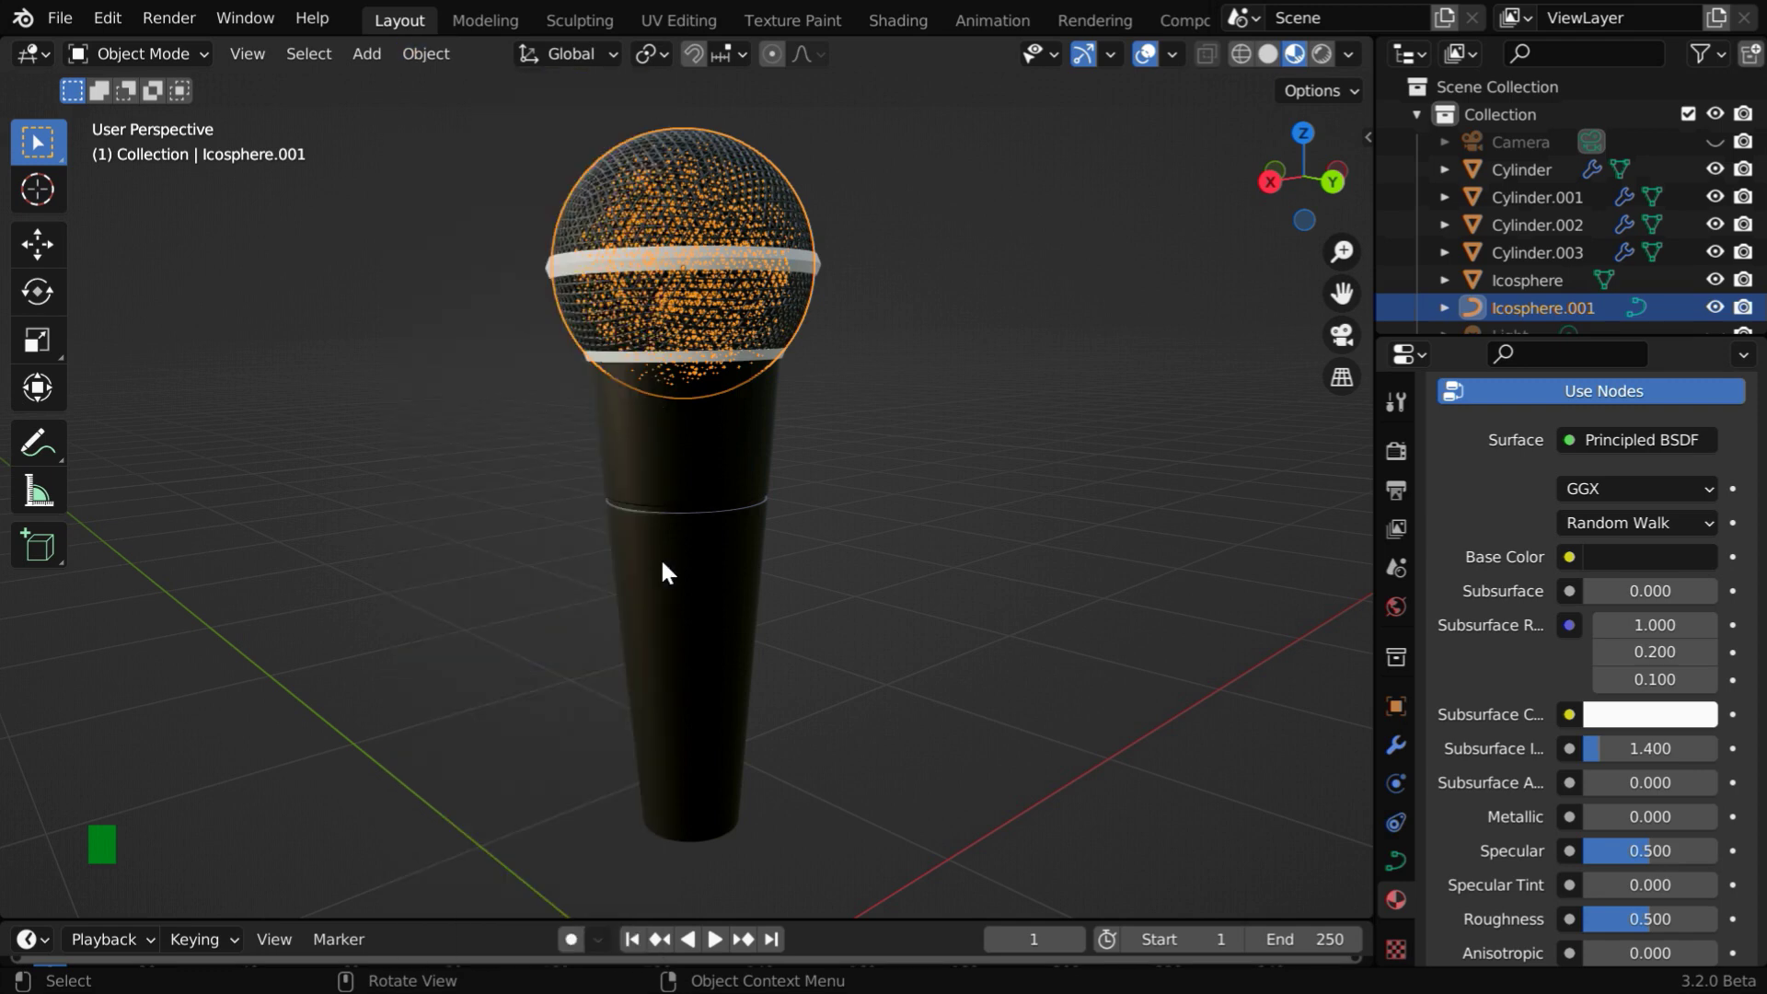
click(926, 500)
mouse_move(928, 549)
middle_down()
mouse_move(796, 525)
mouse_move(939, 535)
middle_up()
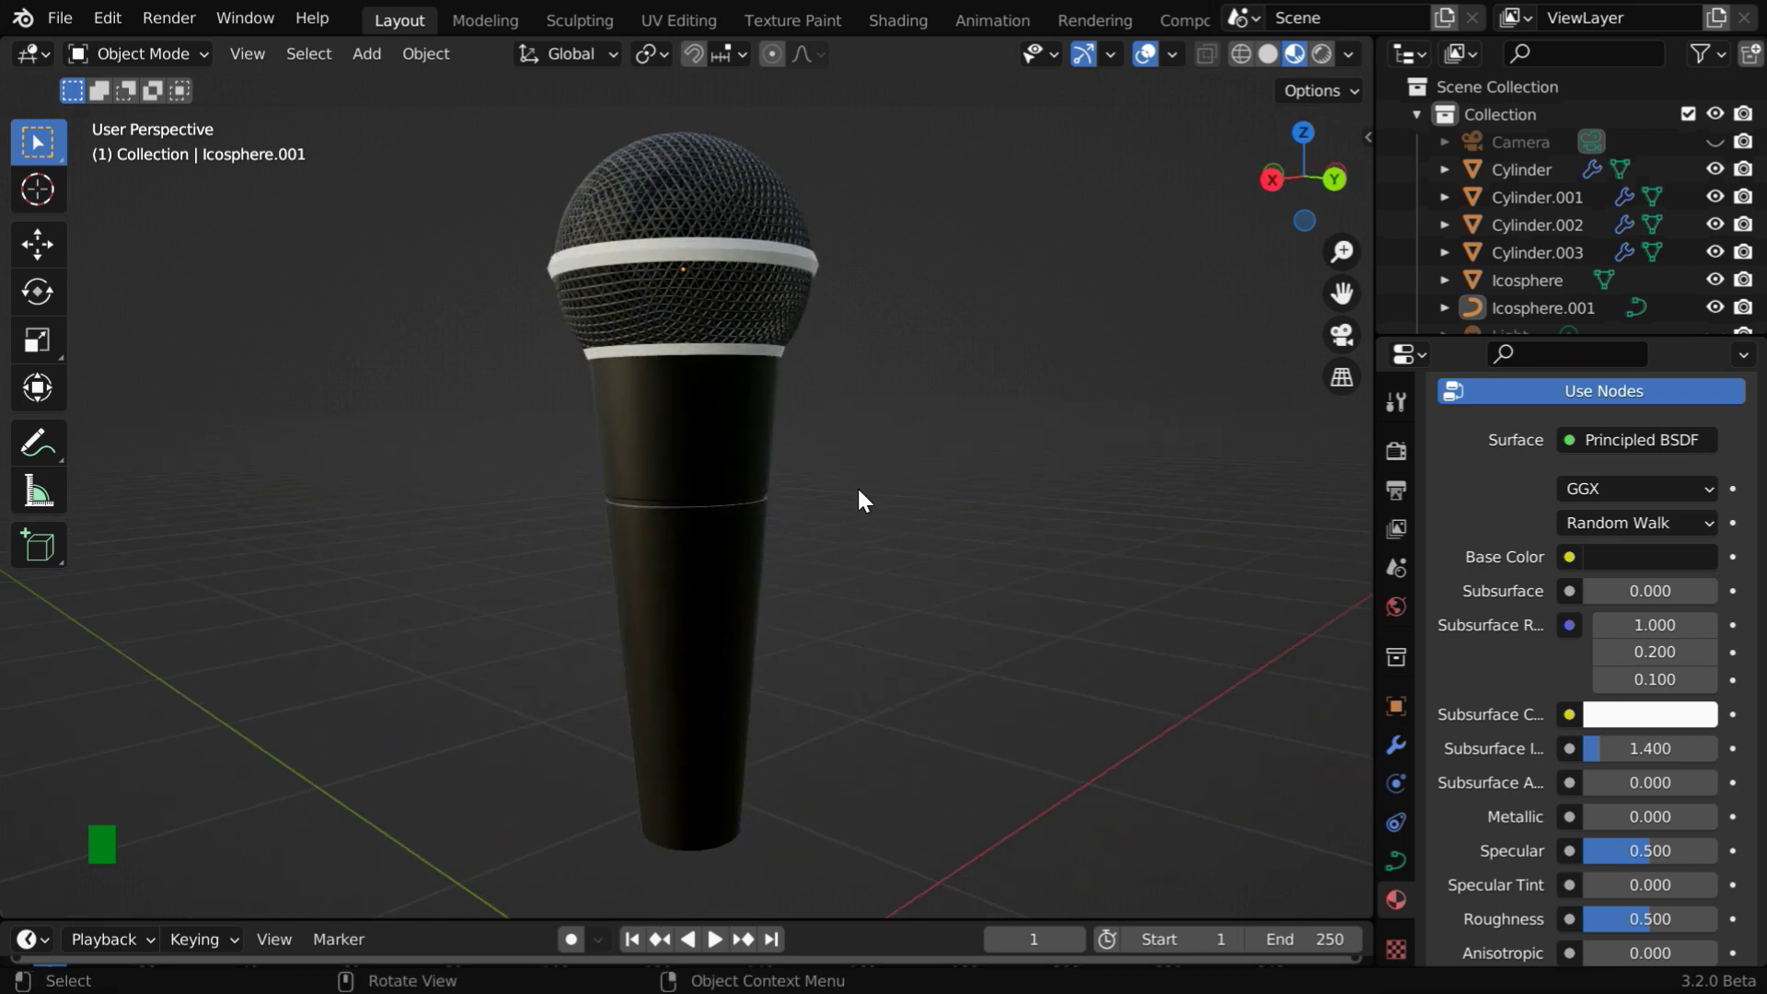
- Raise the grille curve's Bevel Resolution from 4 to 10
click(1393, 863)
scroll(1478, 812, down, 5)
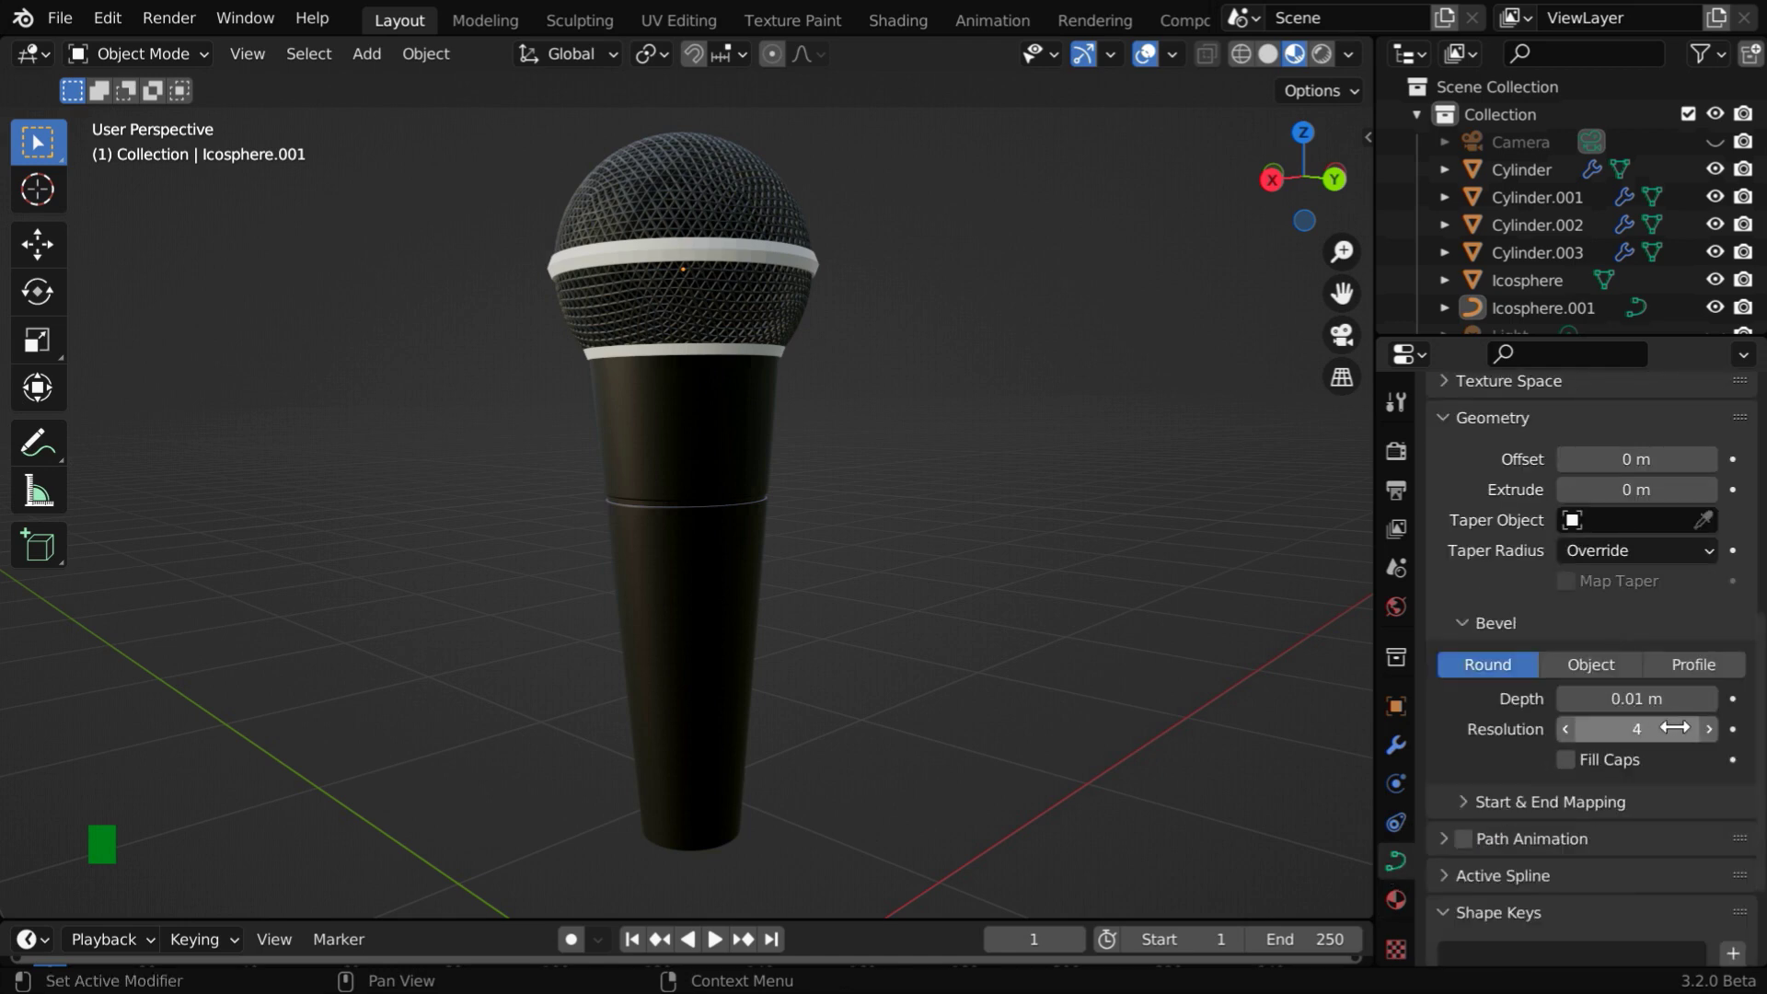
click(1666, 729)
text(10)
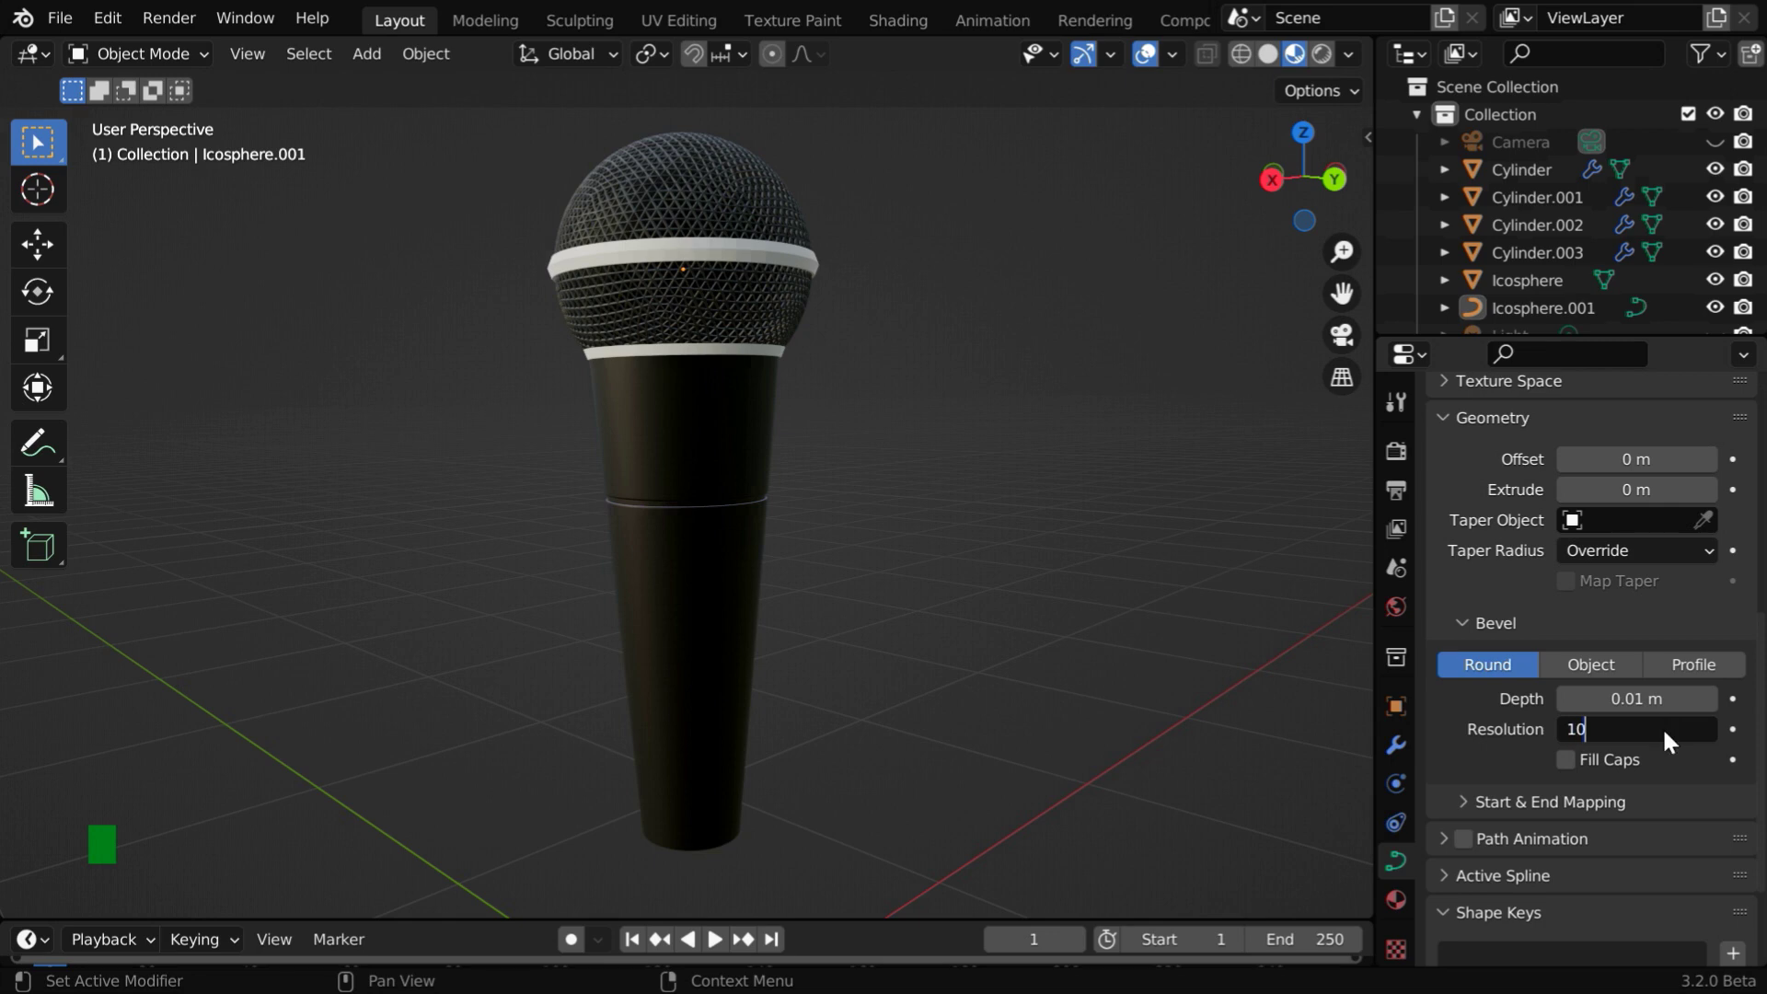
key(Return)
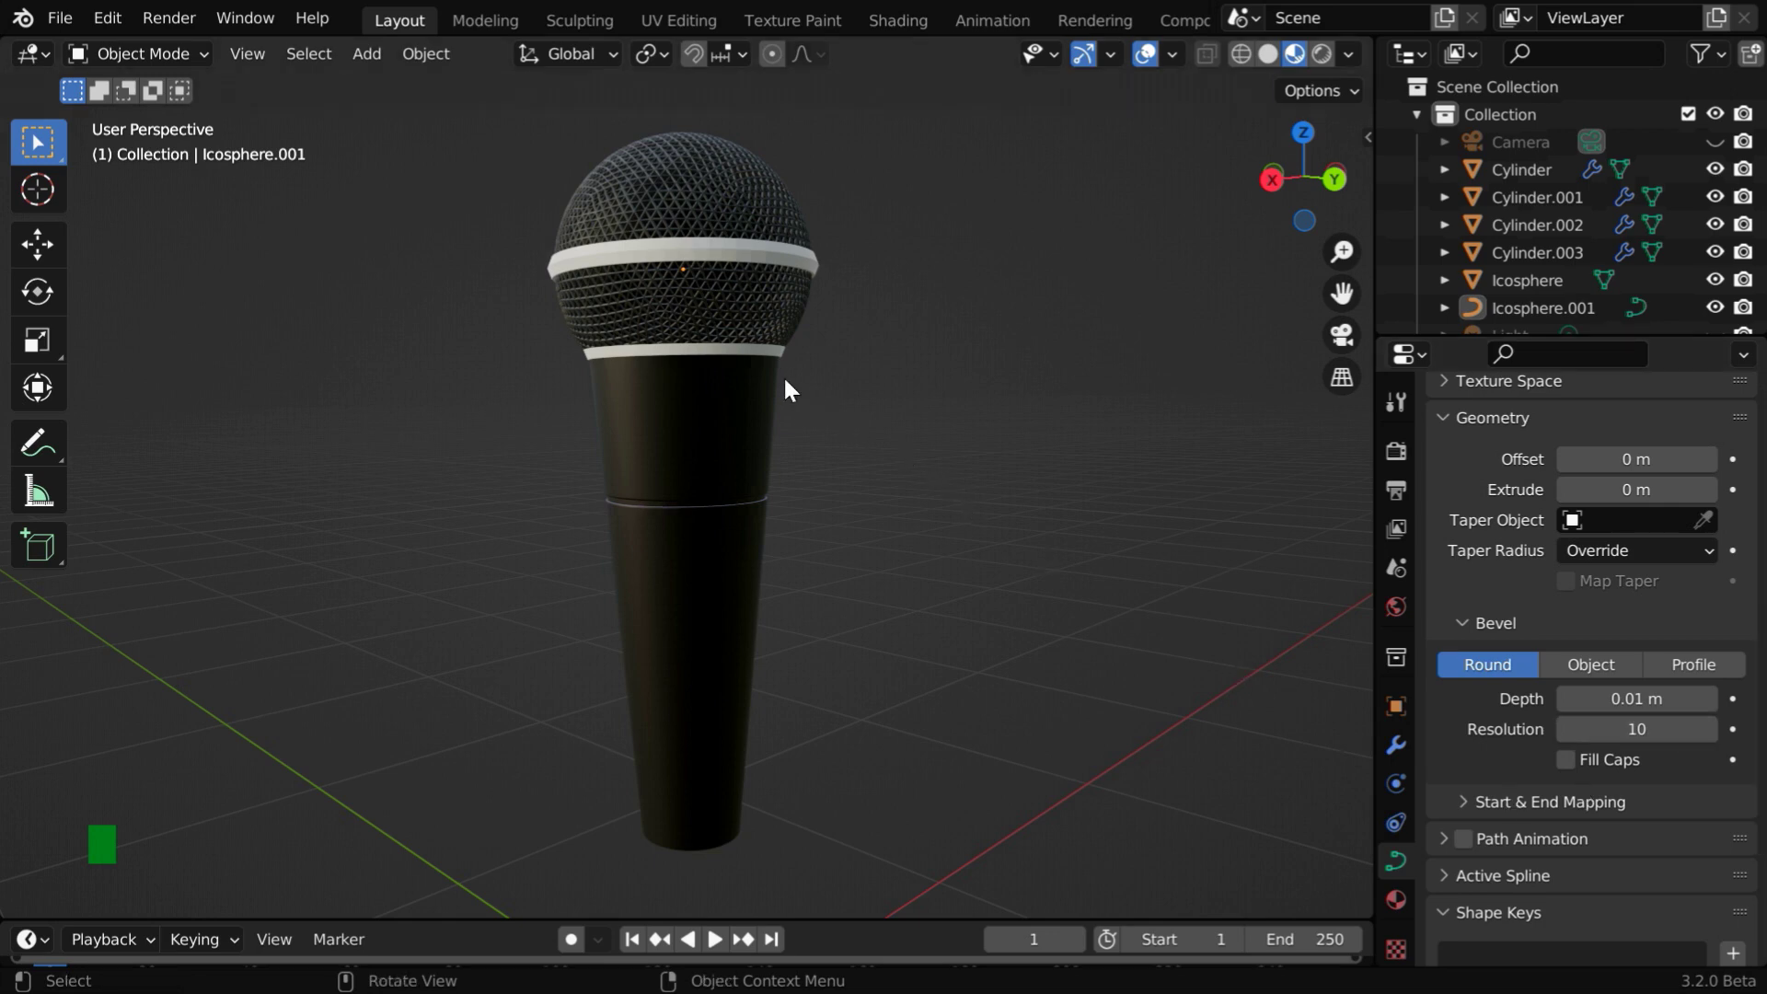
- Give the lower ring Cylinder.001 a new material with Metallic at 1
click(760, 354)
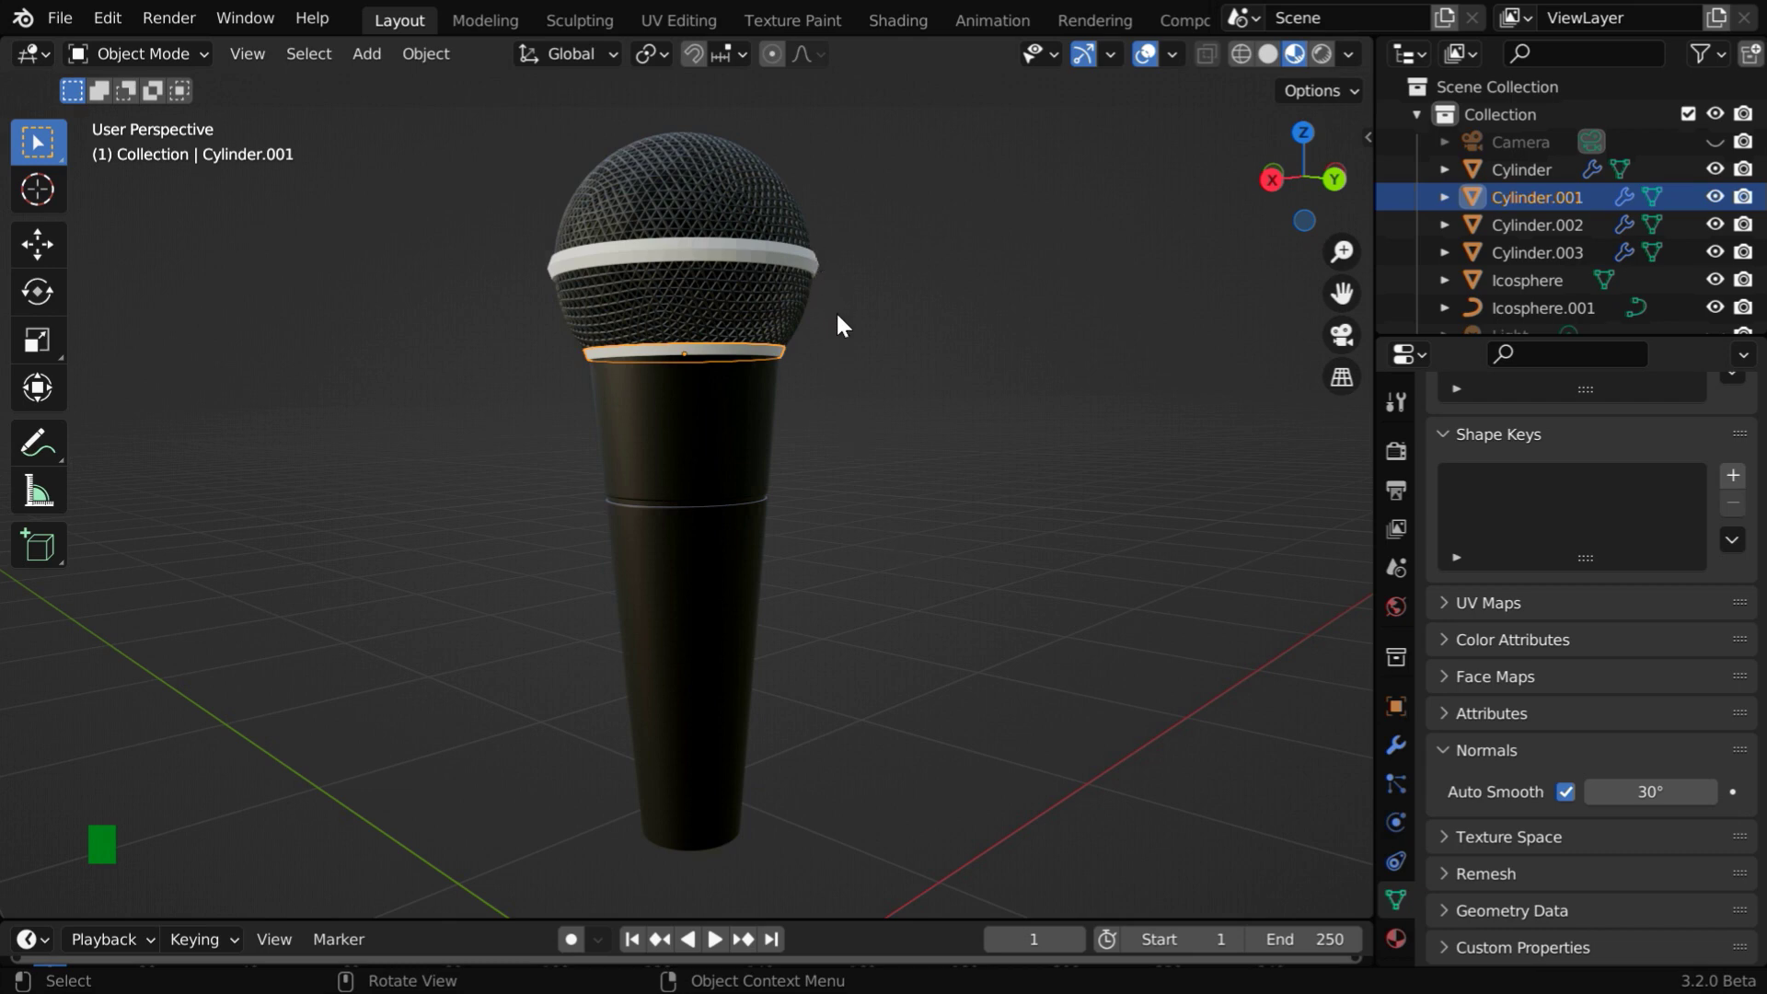
click(1395, 939)
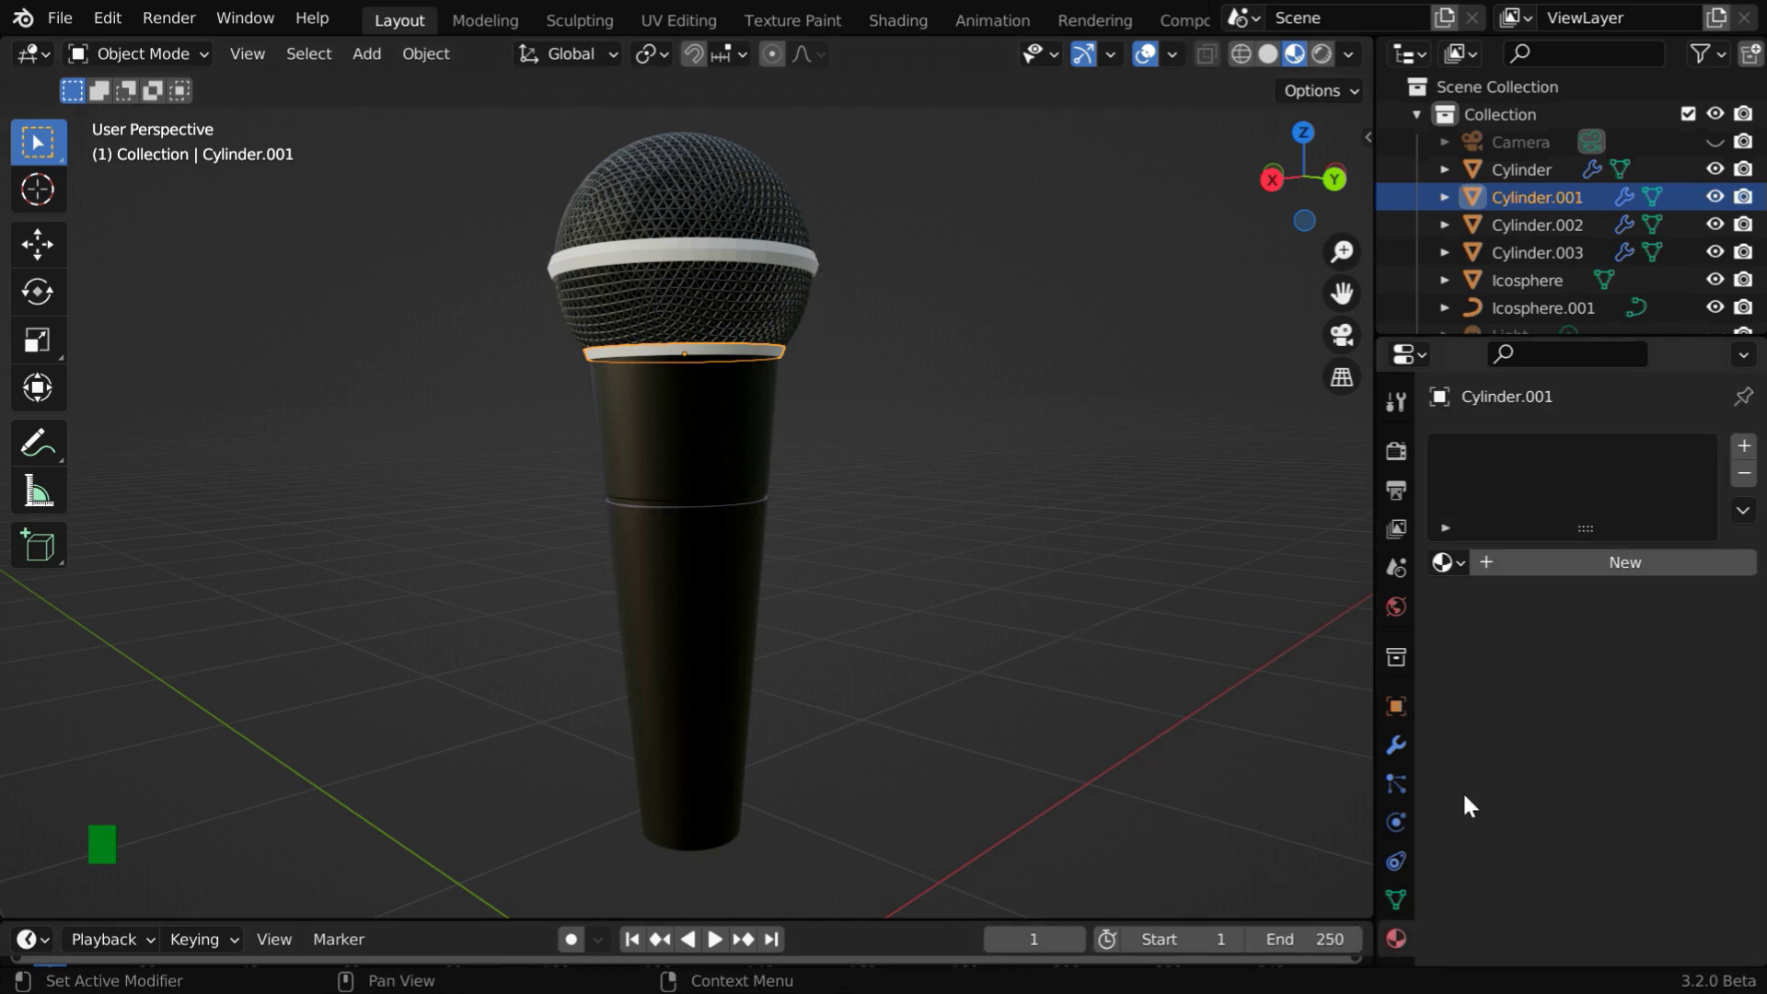
click(1582, 561)
scroll(1611, 708, down, 8)
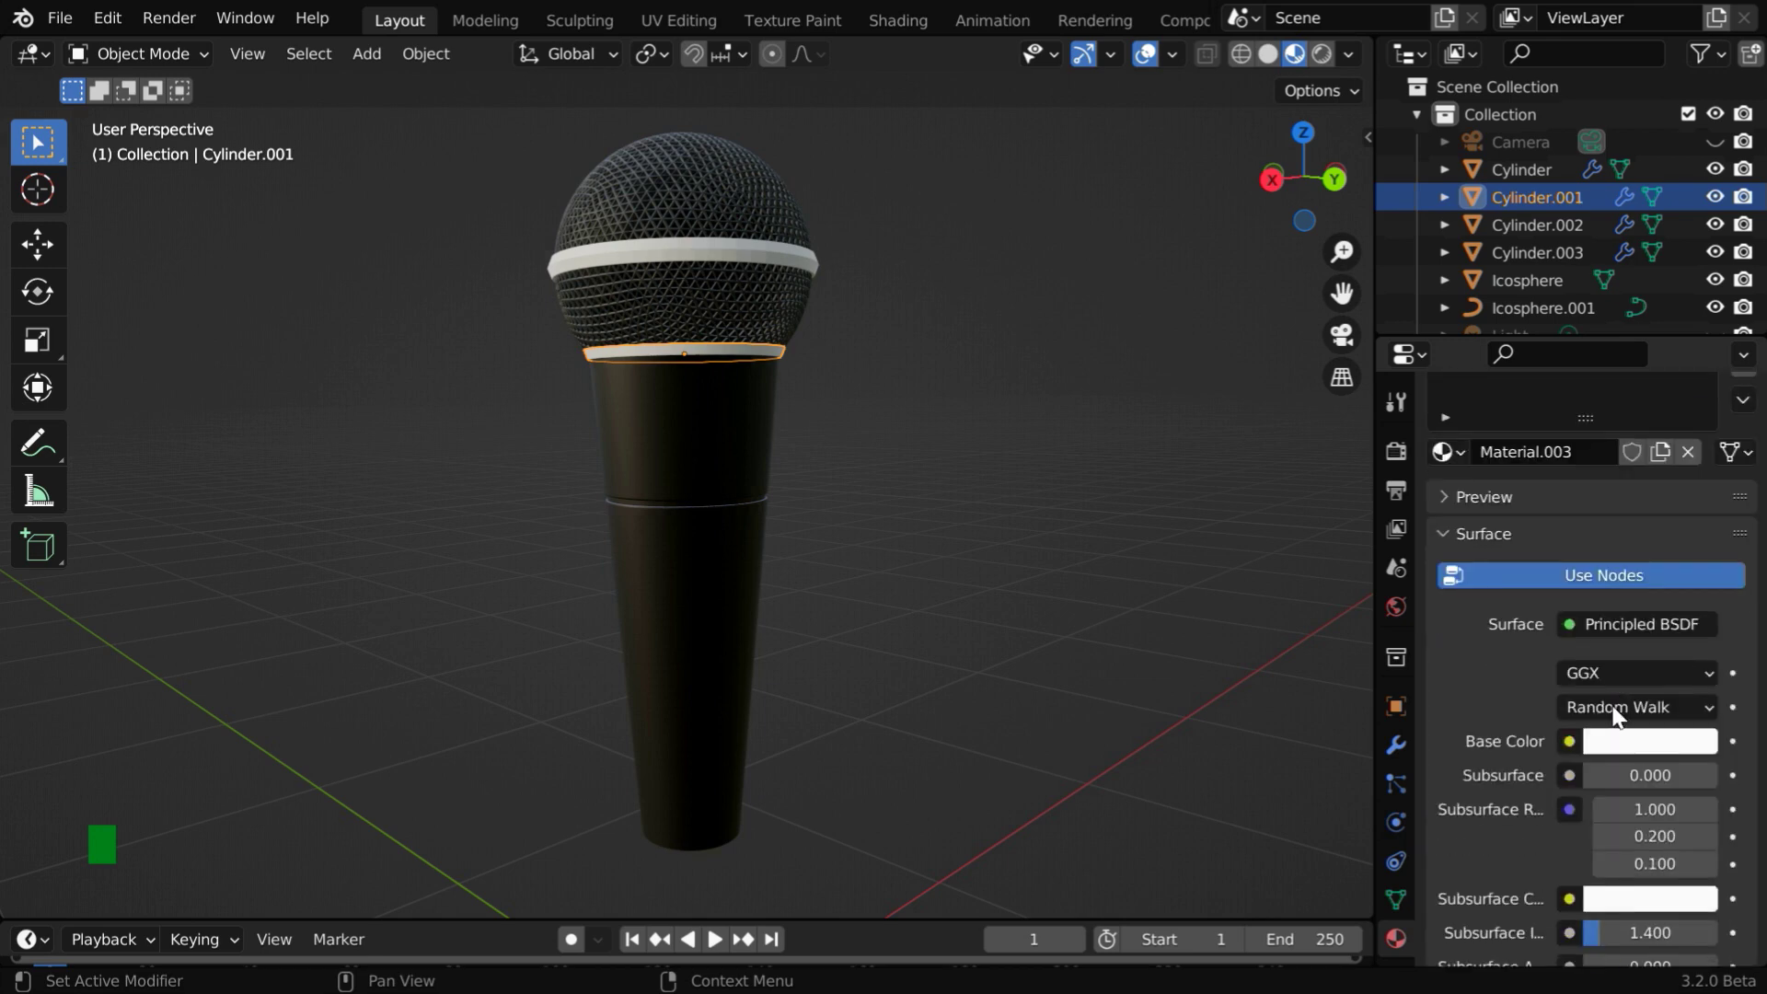
scroll(1670, 681, down, 6)
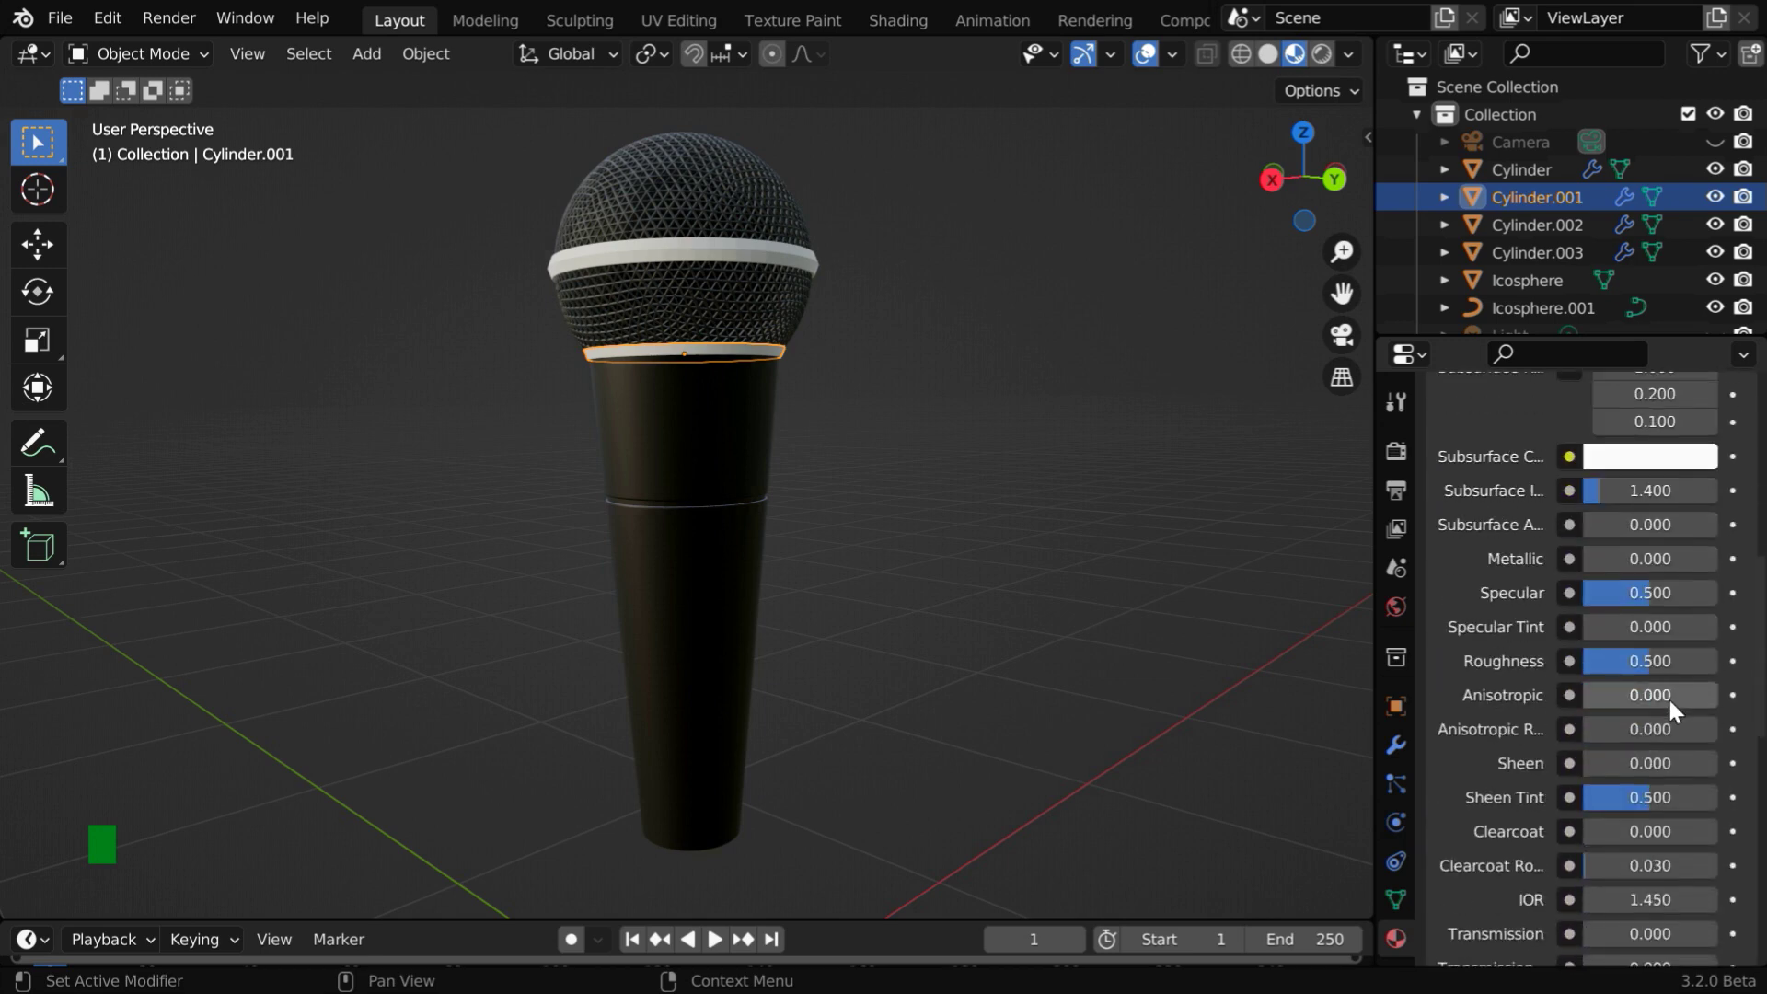
drag(1596, 556, 1677, 587)
- Set the ring material's Specular to 0.2 and Roughness to 0.4
click(1665, 593)
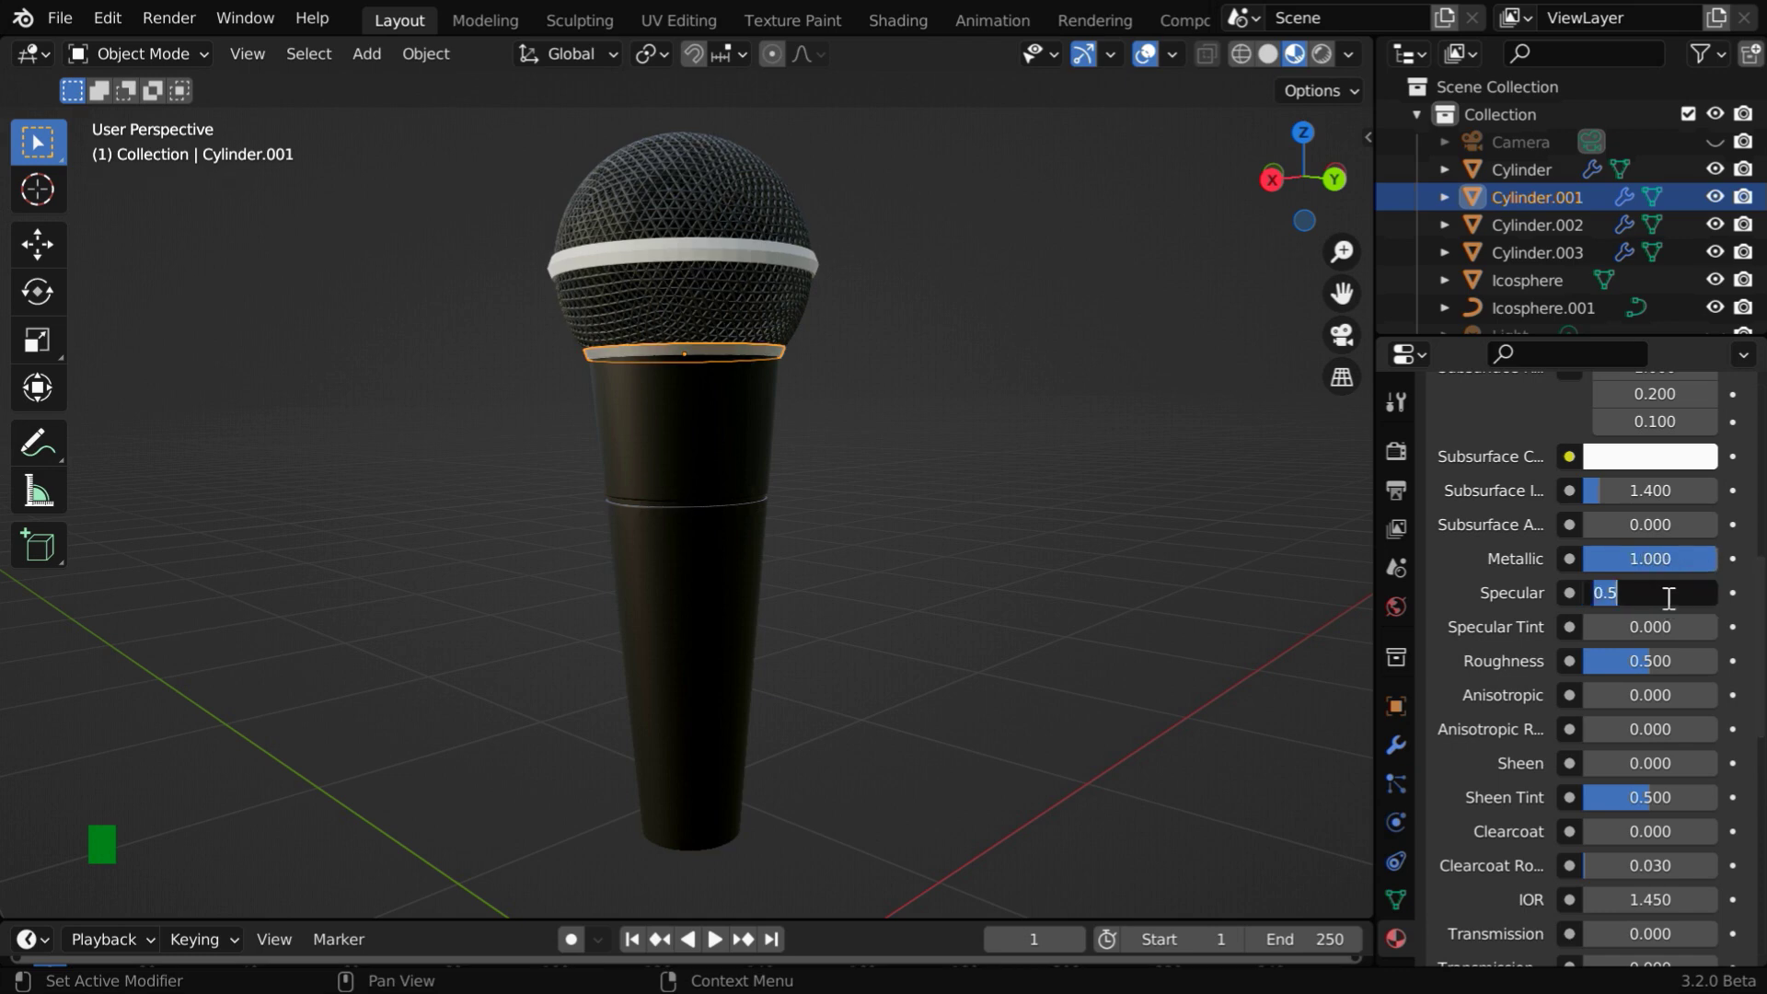
text(0.2)
key(Return)
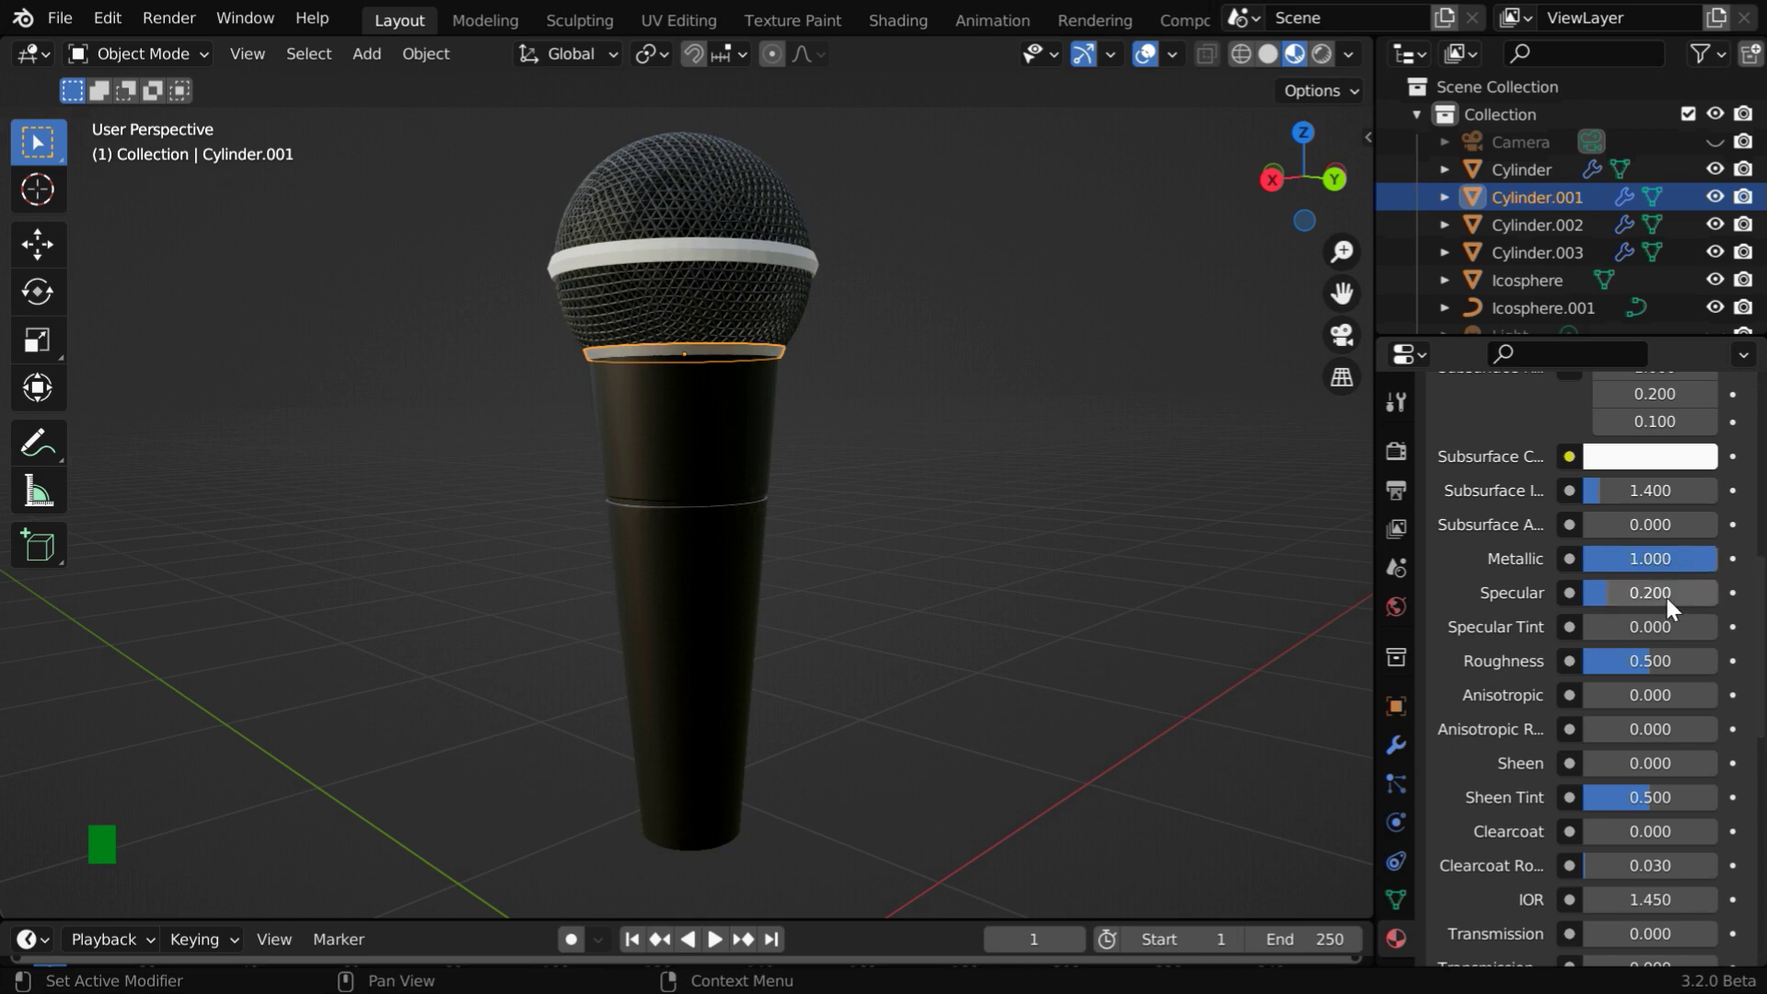
click(1672, 662)
key(BackSpace)
text(.)
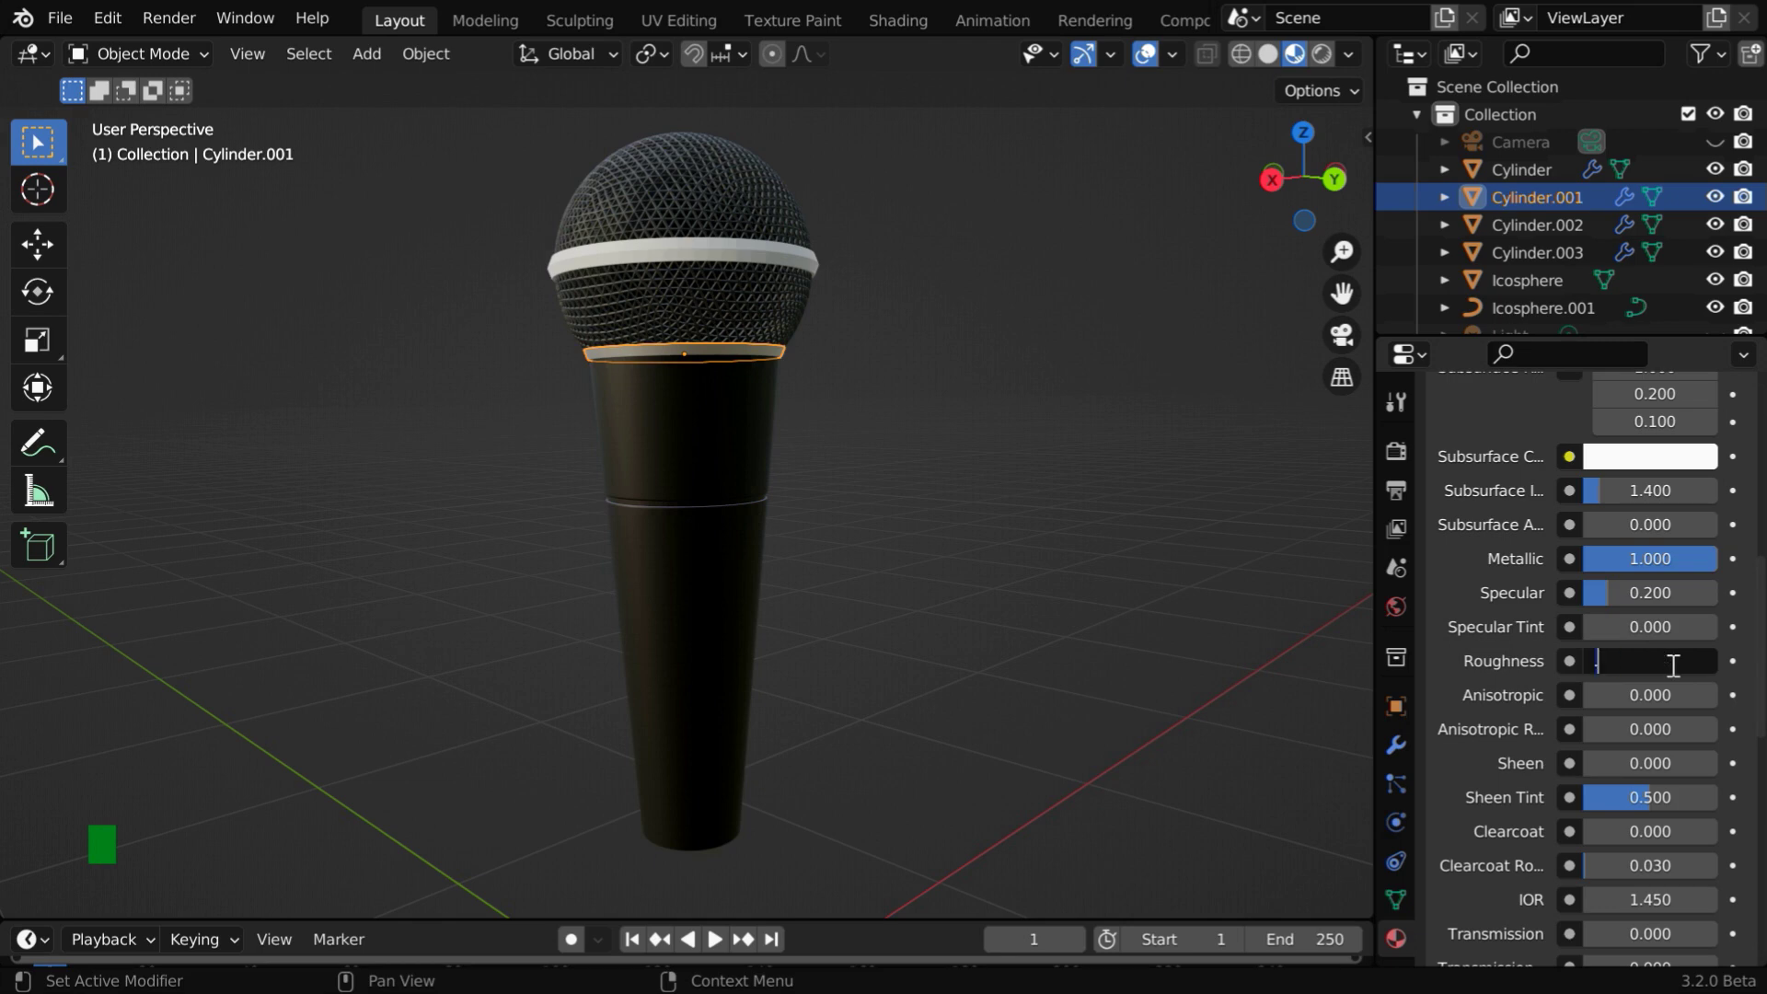
text(4)
key(Return)
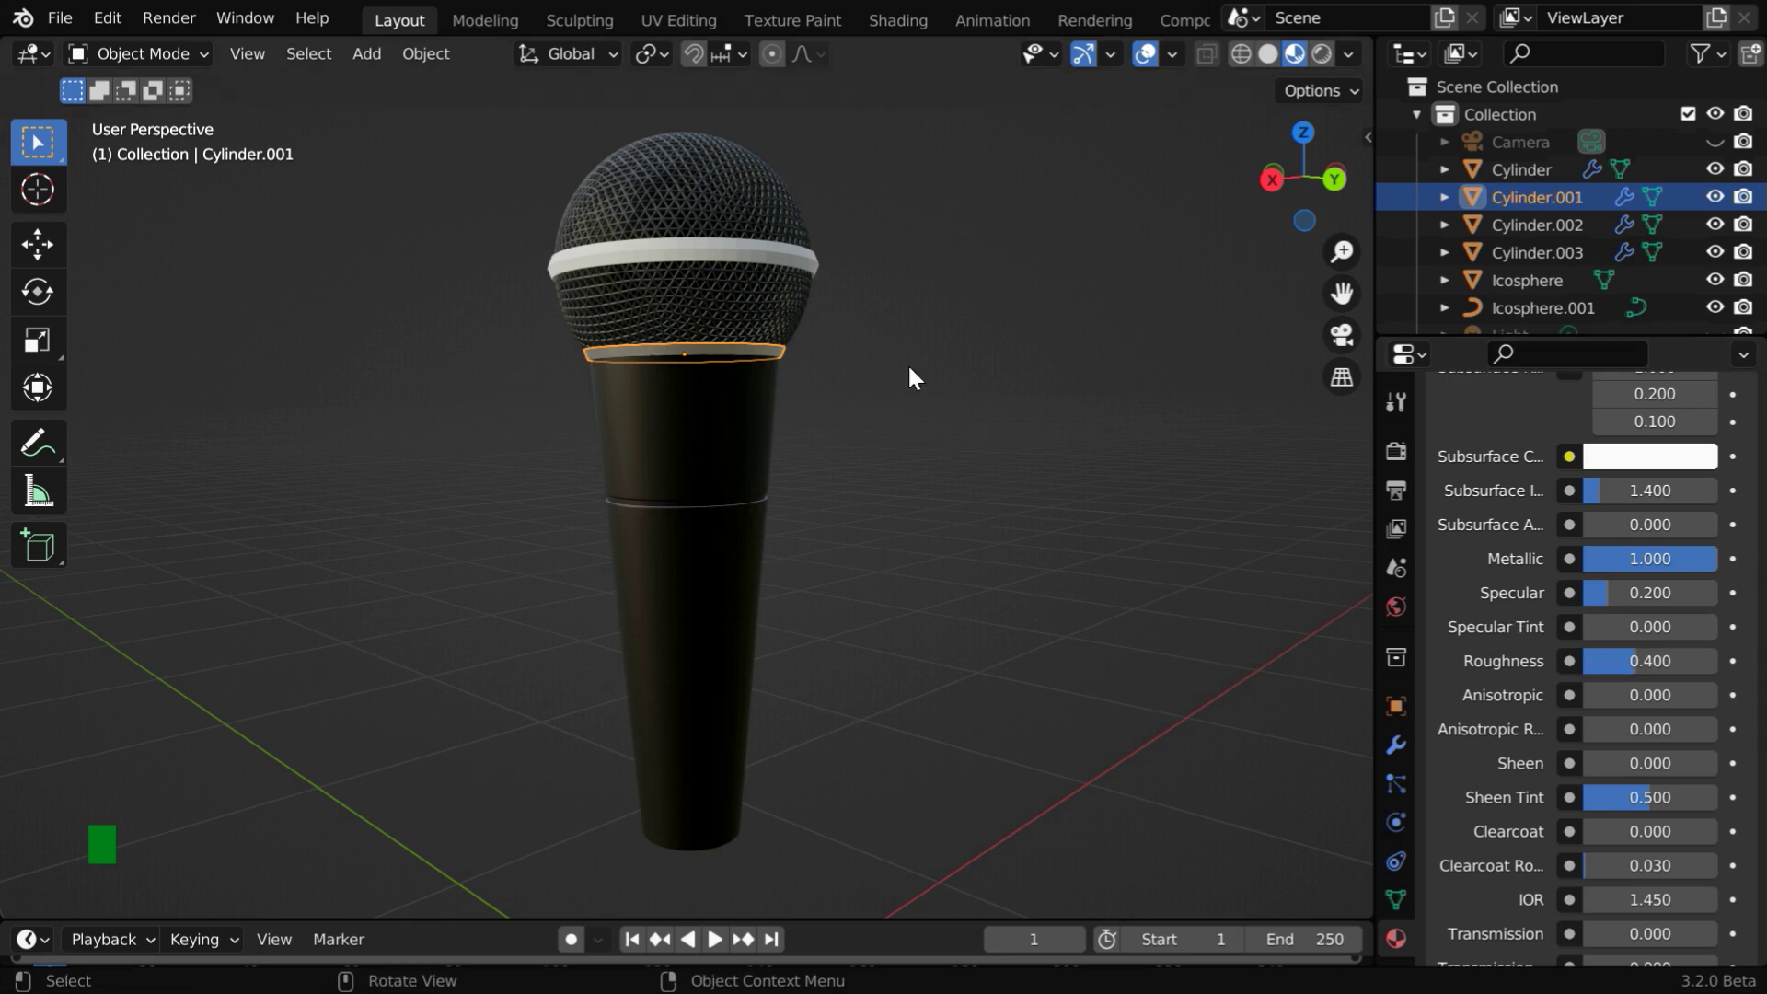
- Assign Material.003 to both head-band rings, Cylinder.002 and Cylinder.003
click(795, 264)
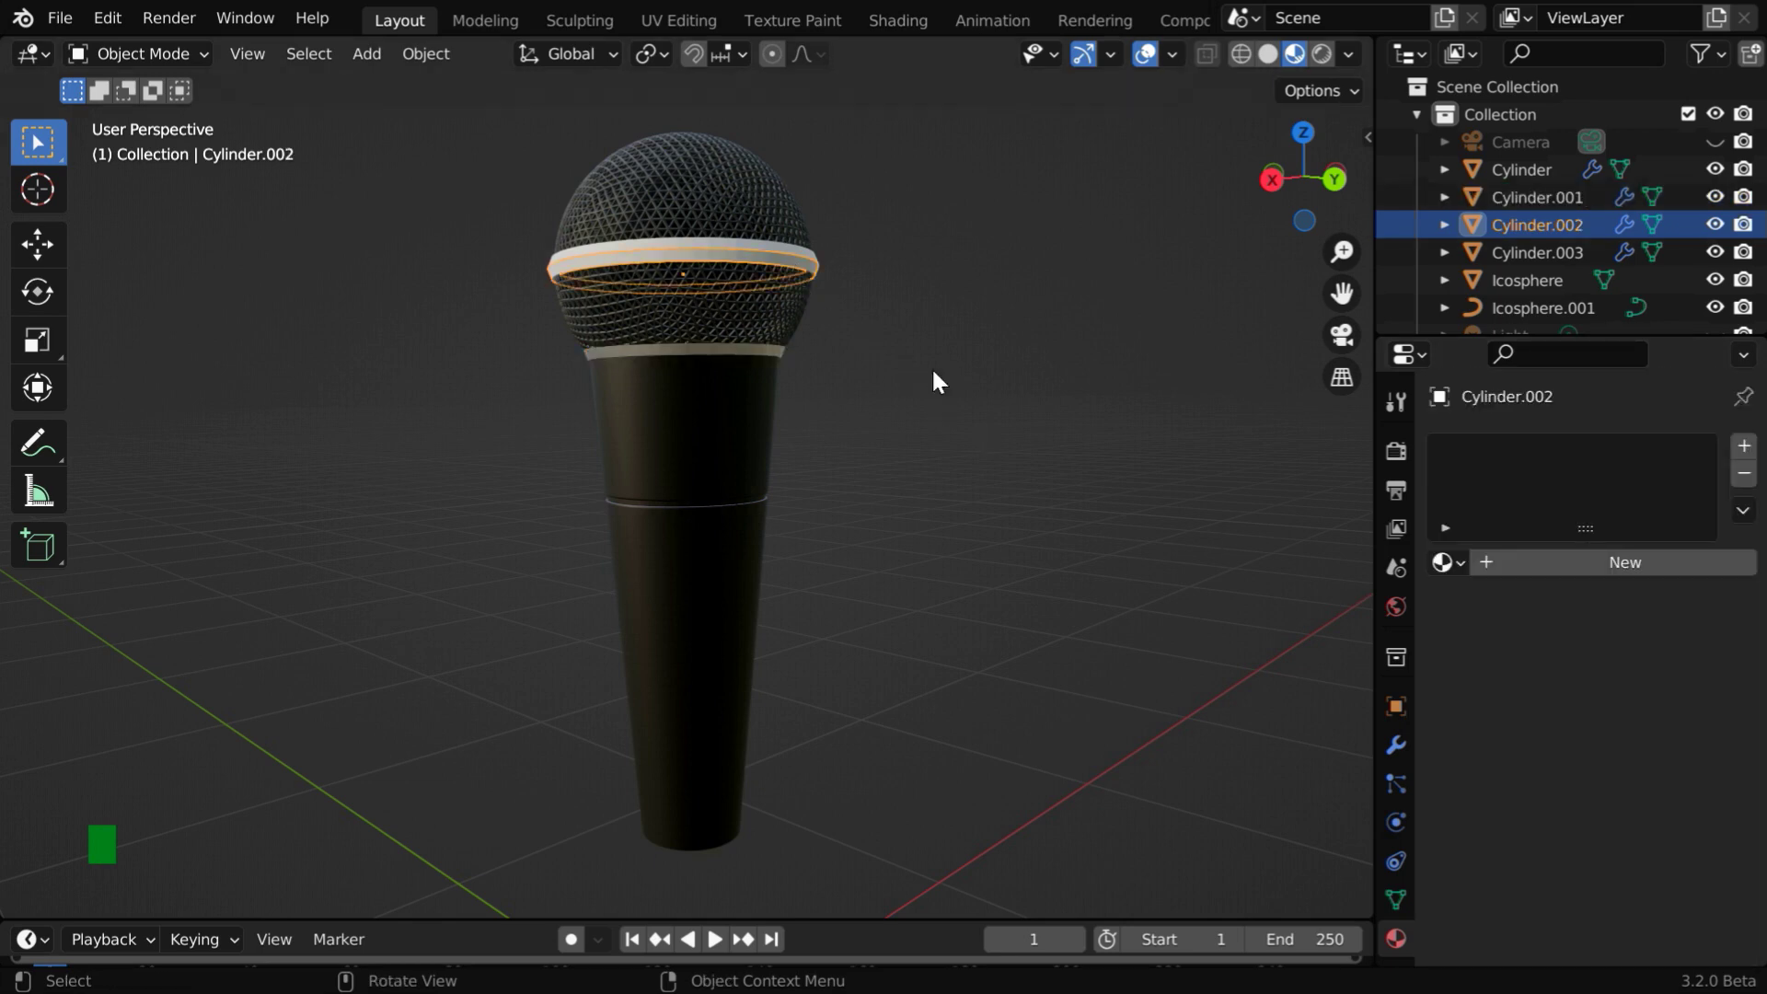
click(1447, 562)
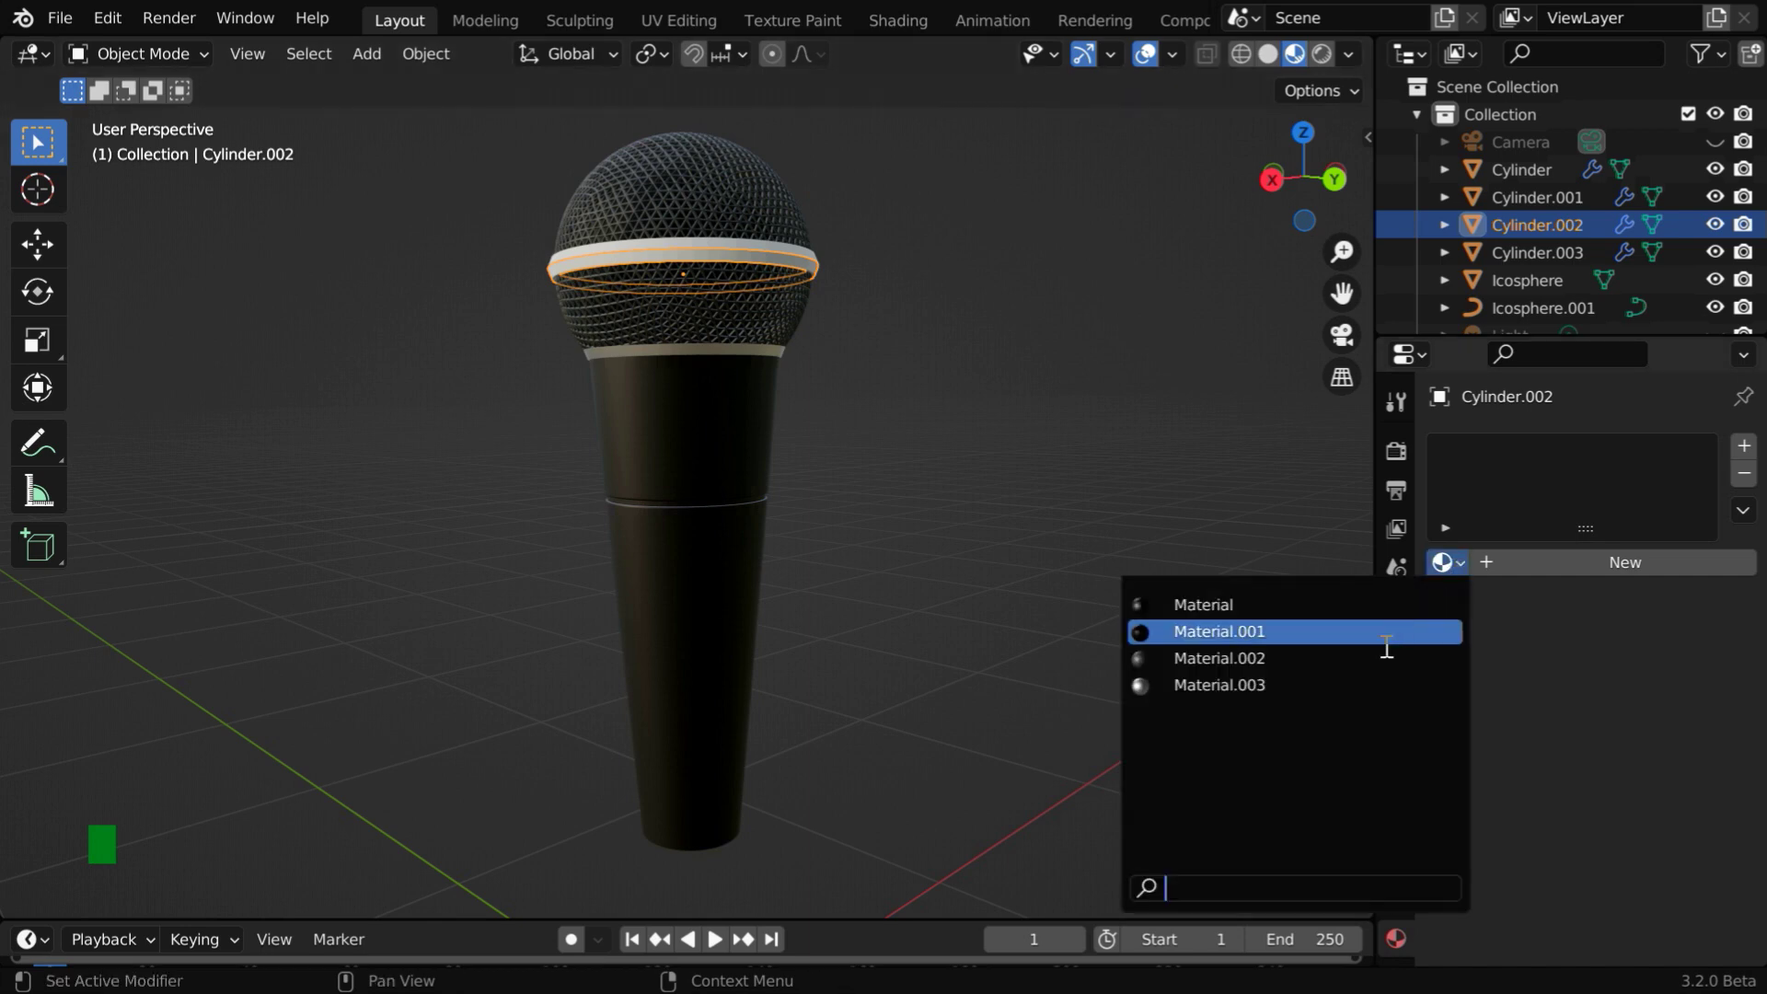
click(1384, 681)
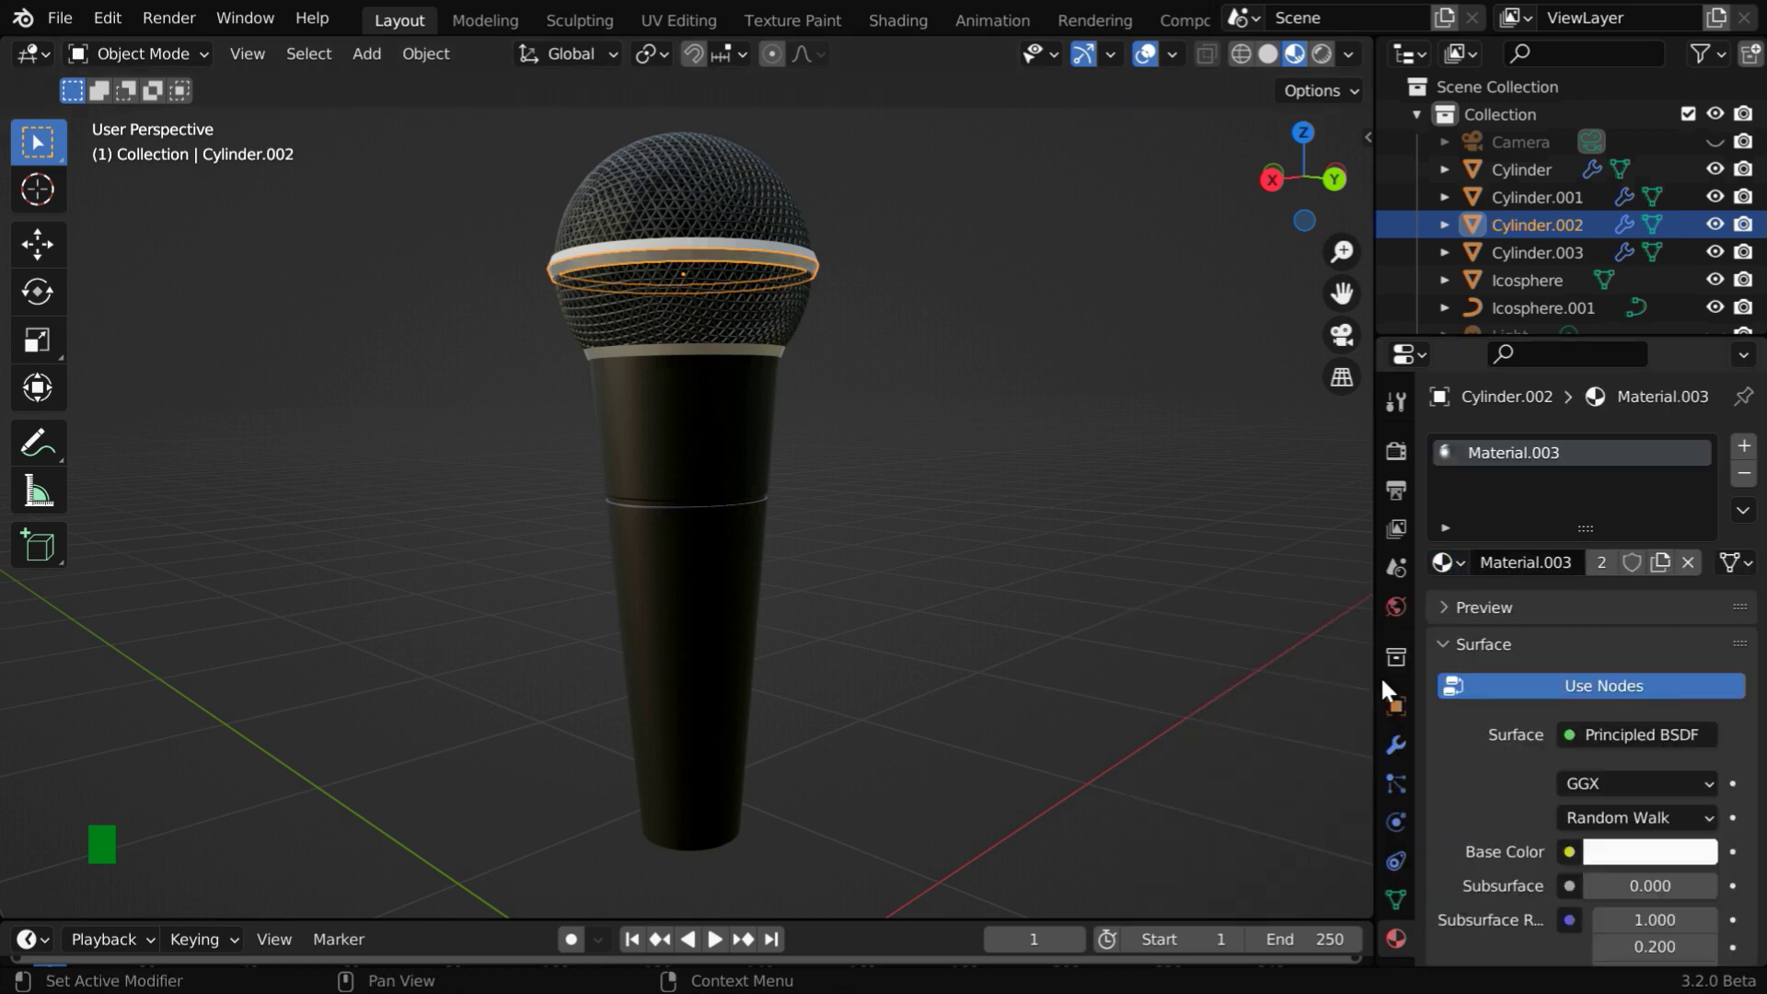
click(781, 251)
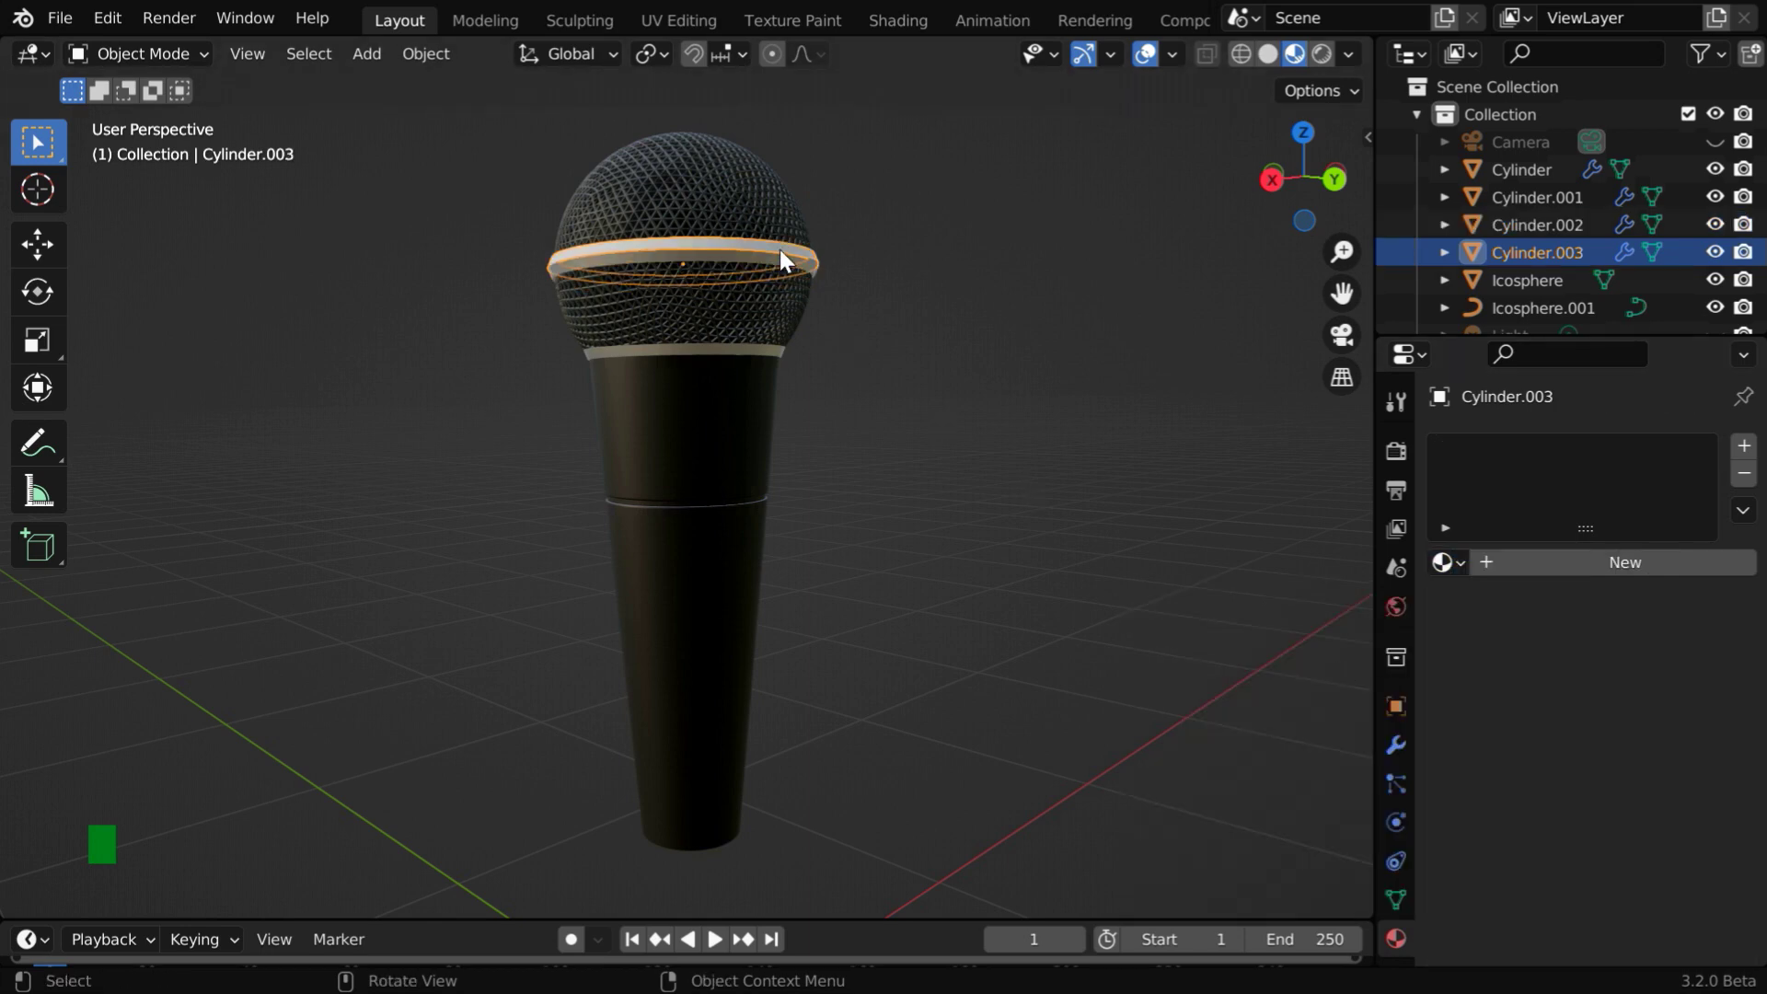
click(1447, 563)
click(1354, 689)
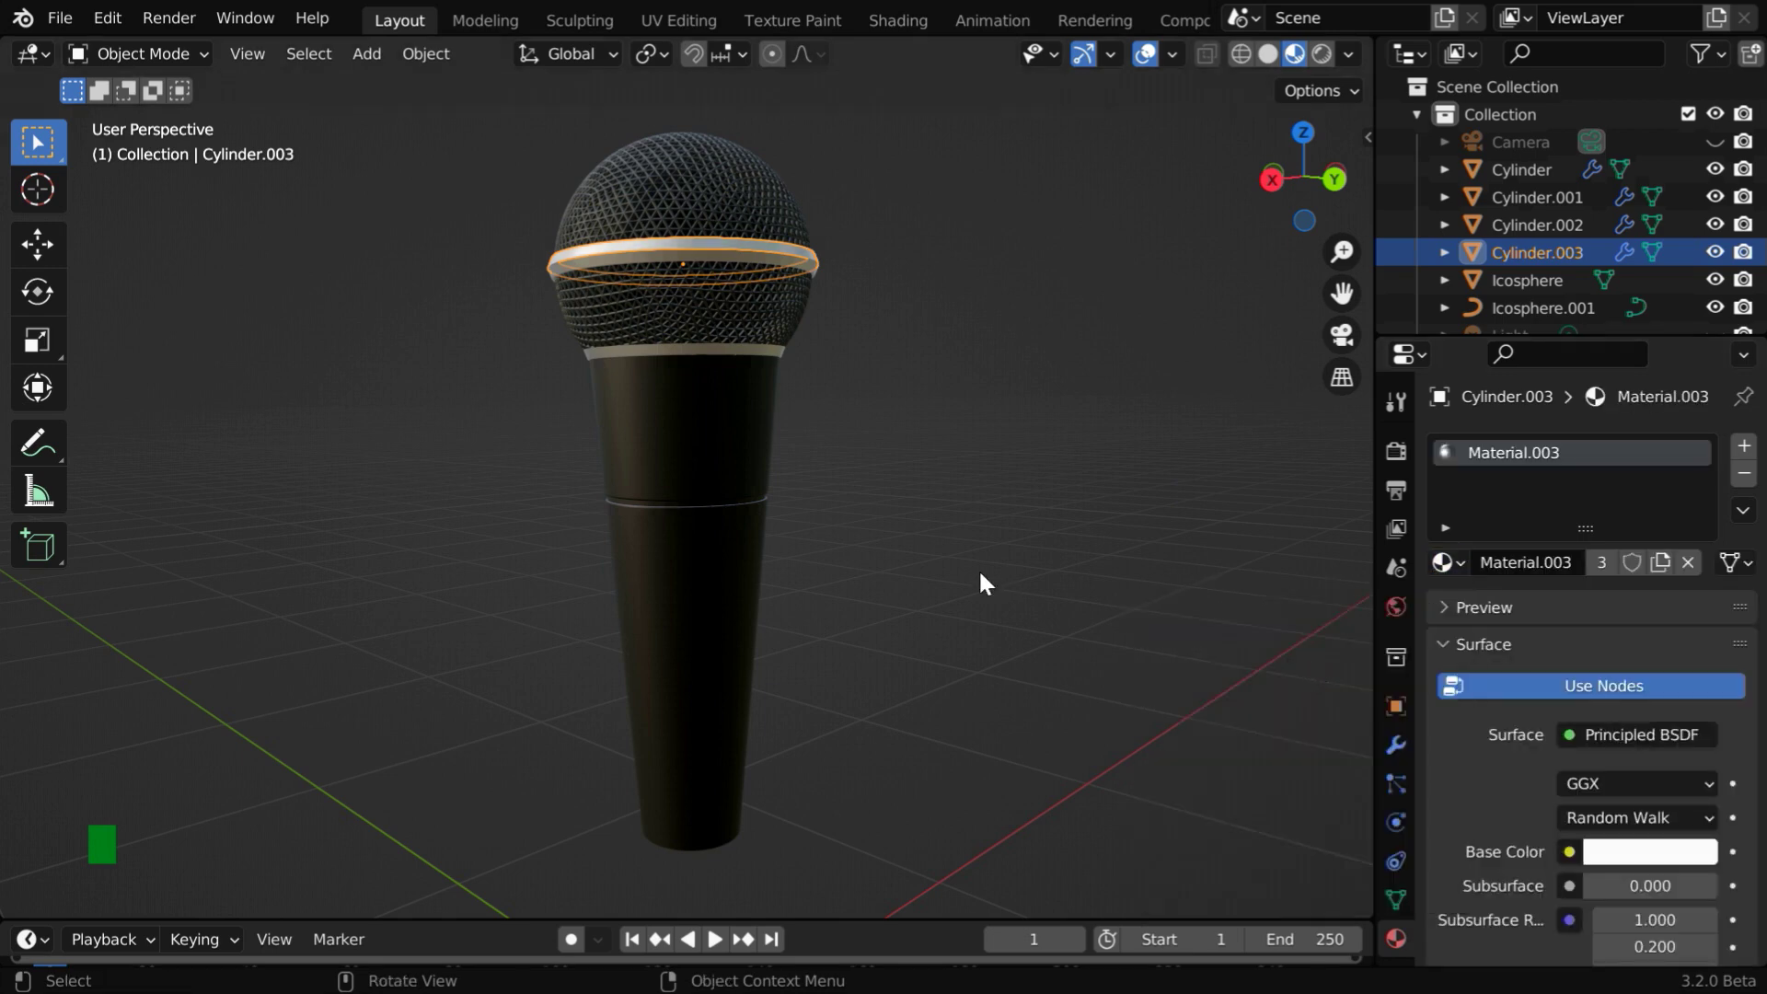
click(918, 563)
- Orbit and zoom around the finished labelled microphone to review it
middle_drag(891, 628, 932, 617)
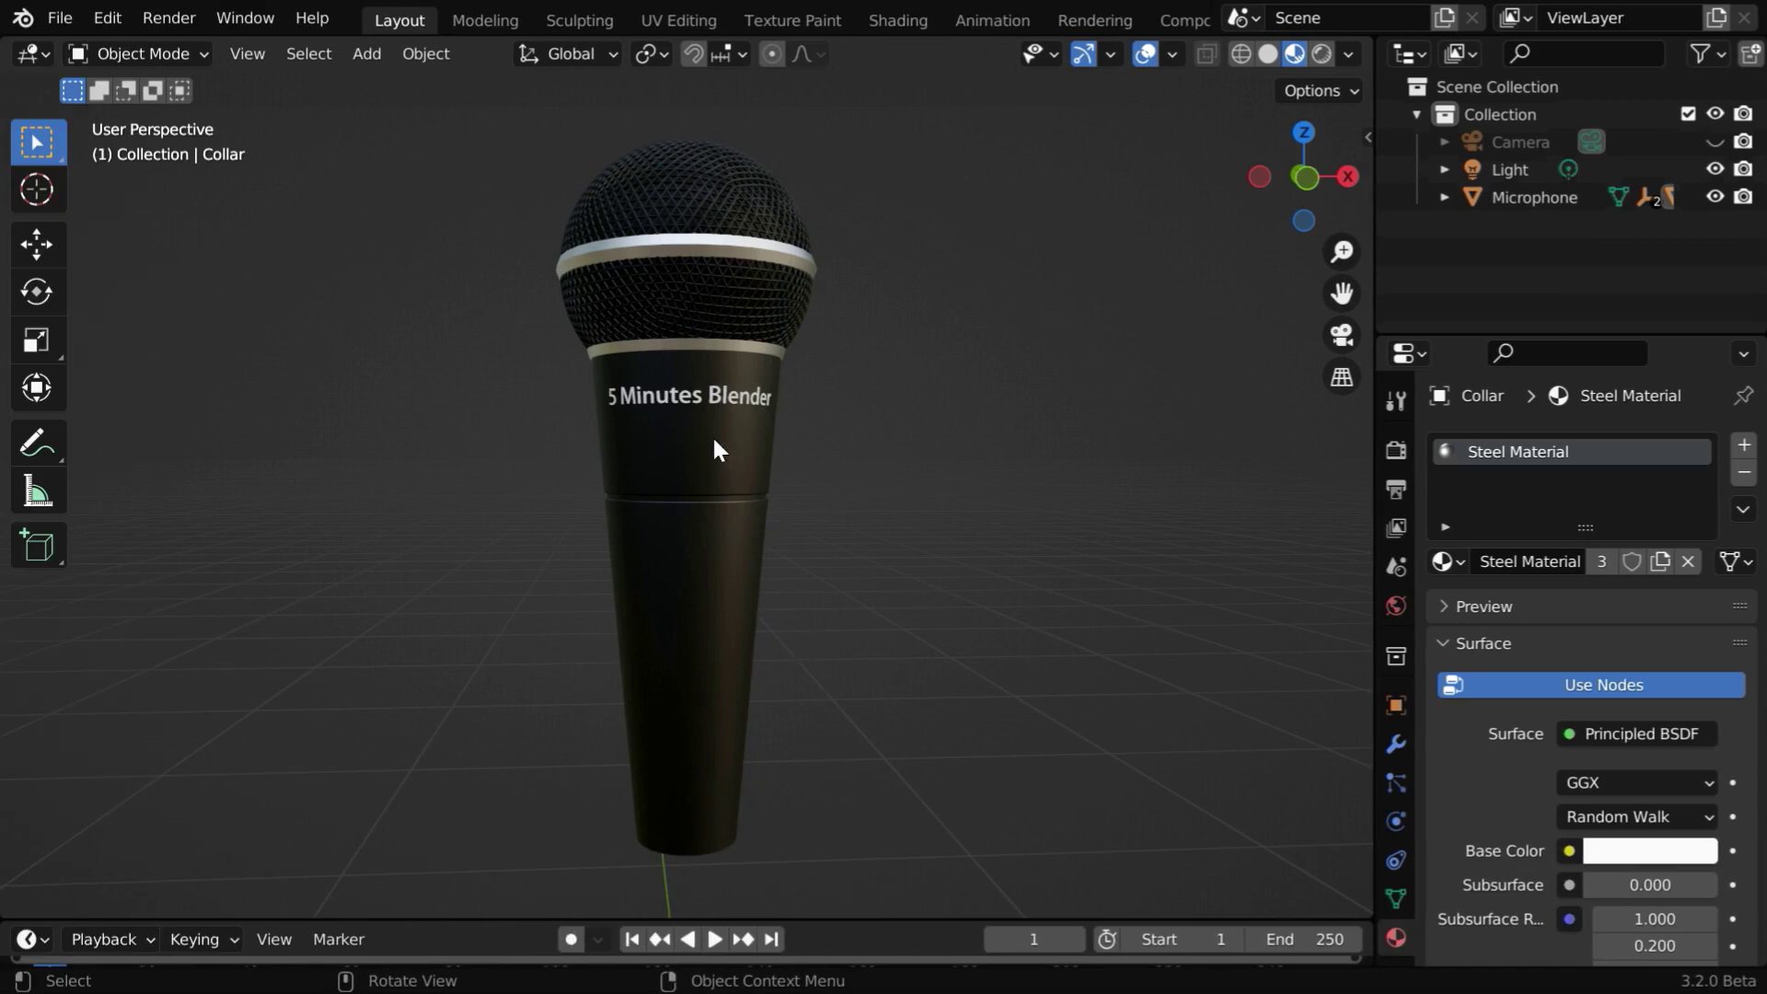
middle_drag(875, 793, 913, 750)
scroll(887, 730, up, 3)
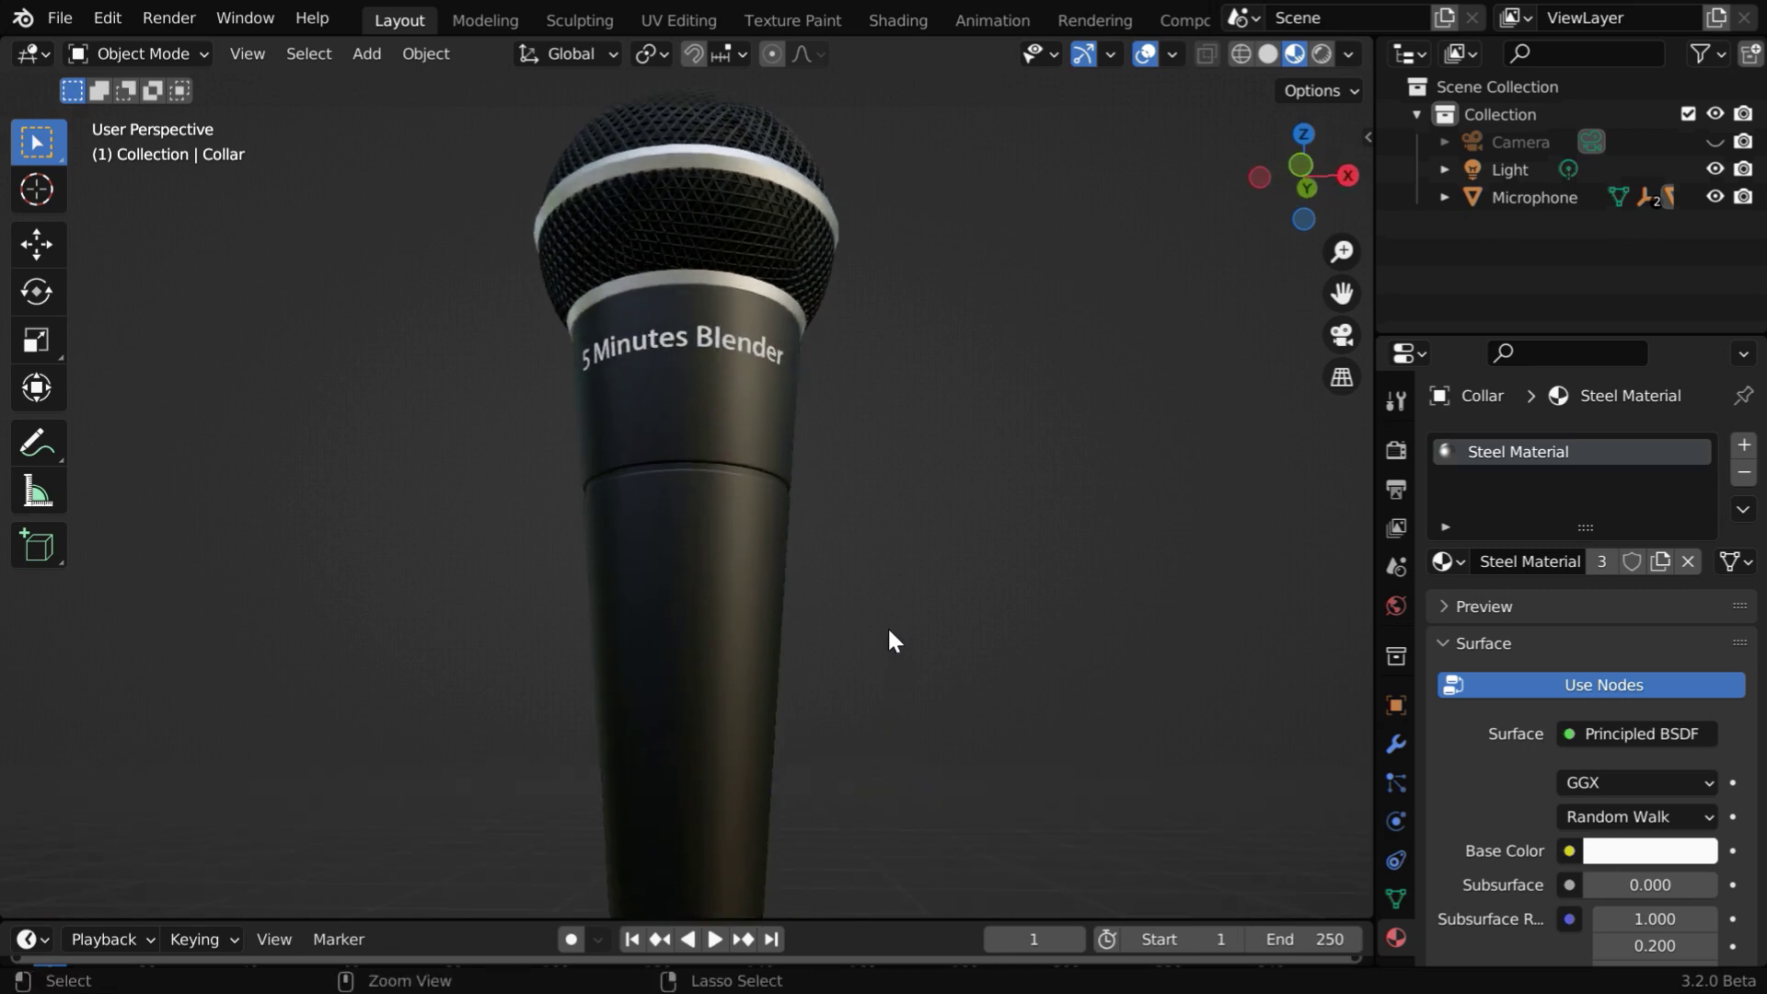
scroll(896, 571, down, 3)
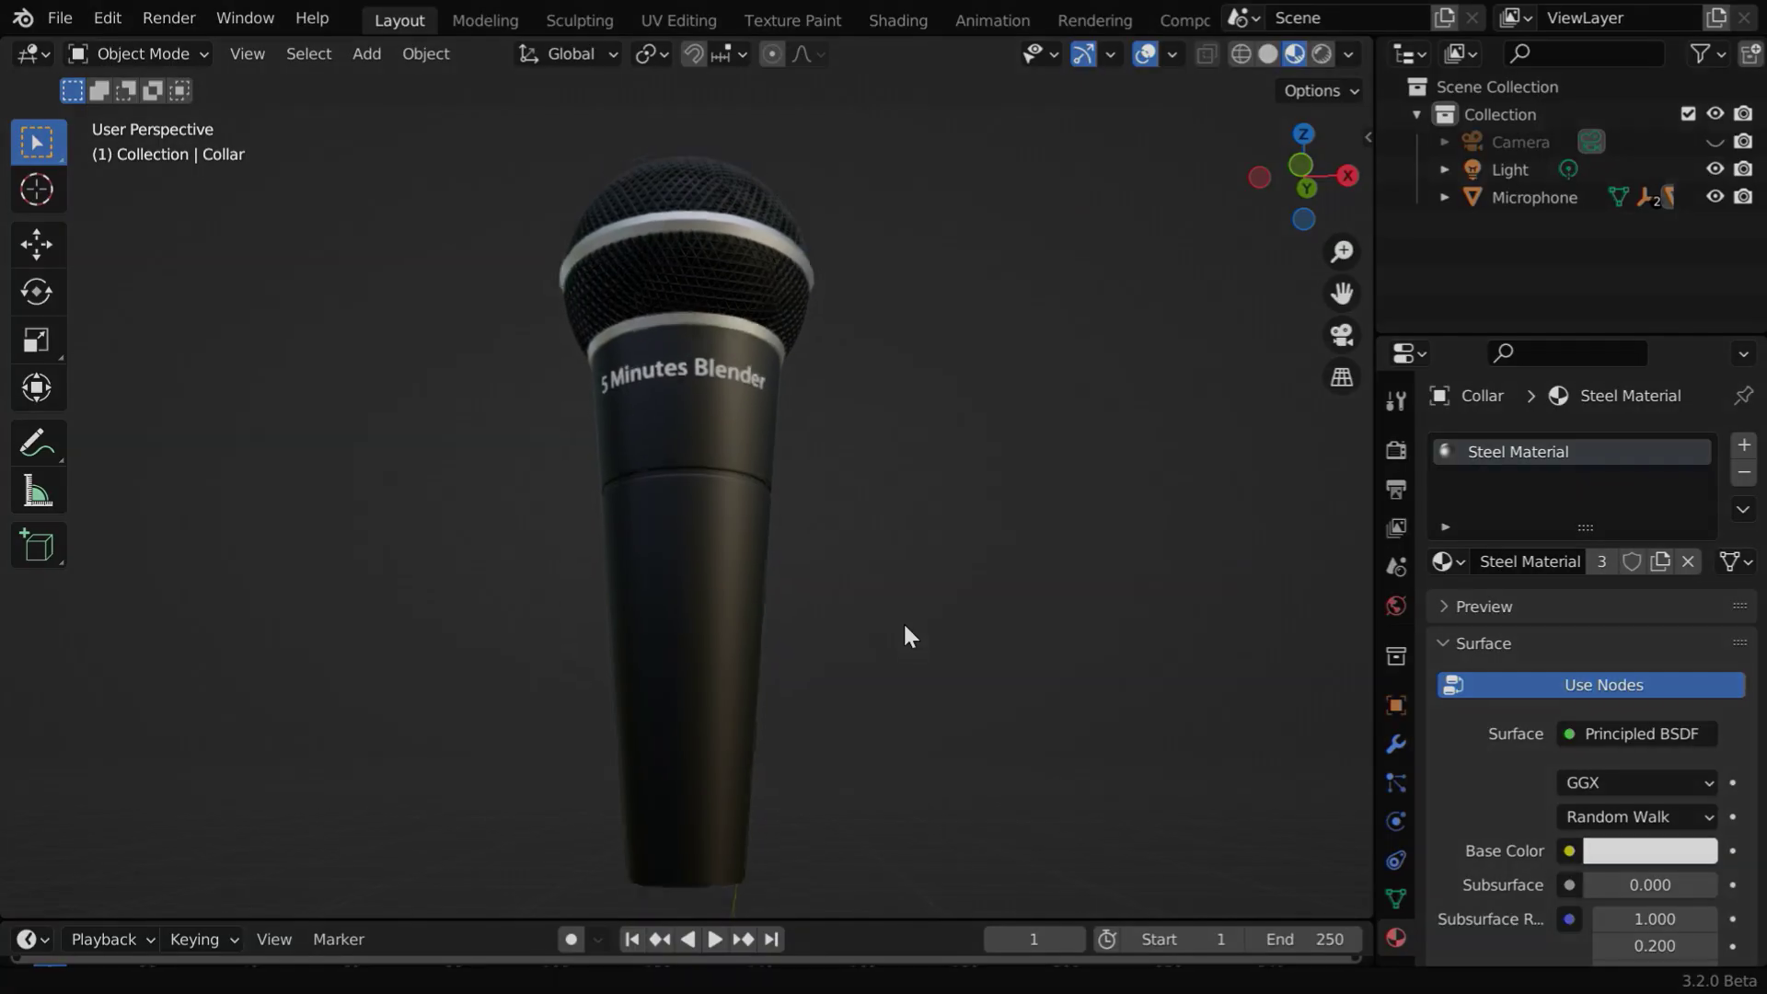